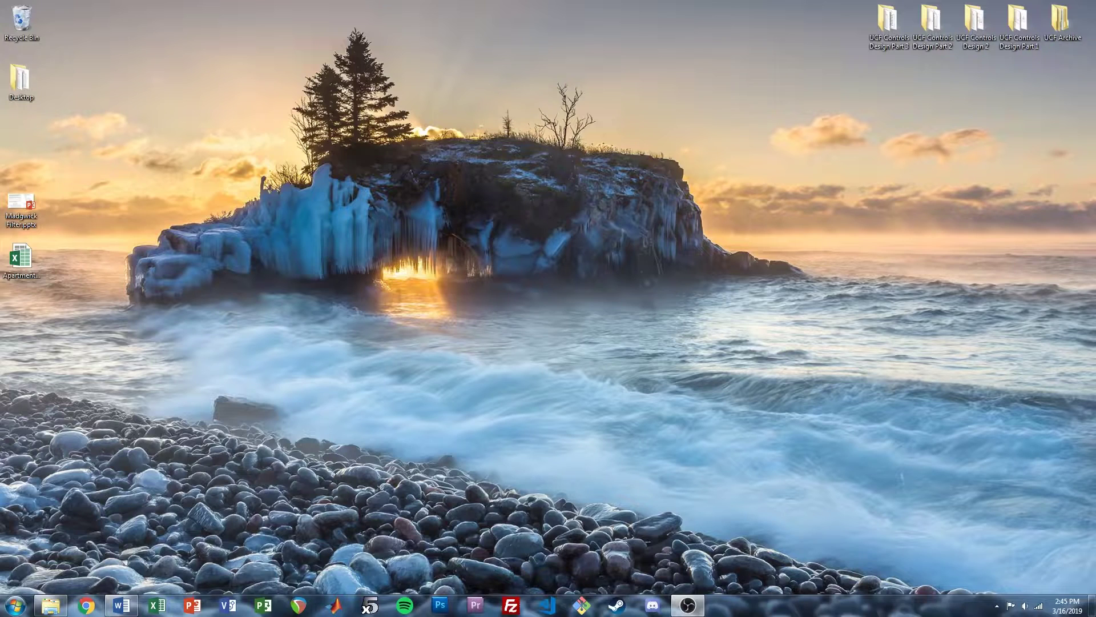
Launch XFLR5 and open the project plane.xfl from the UCF Controls Design Part 3 folder on the desktop
left_click(369, 605)
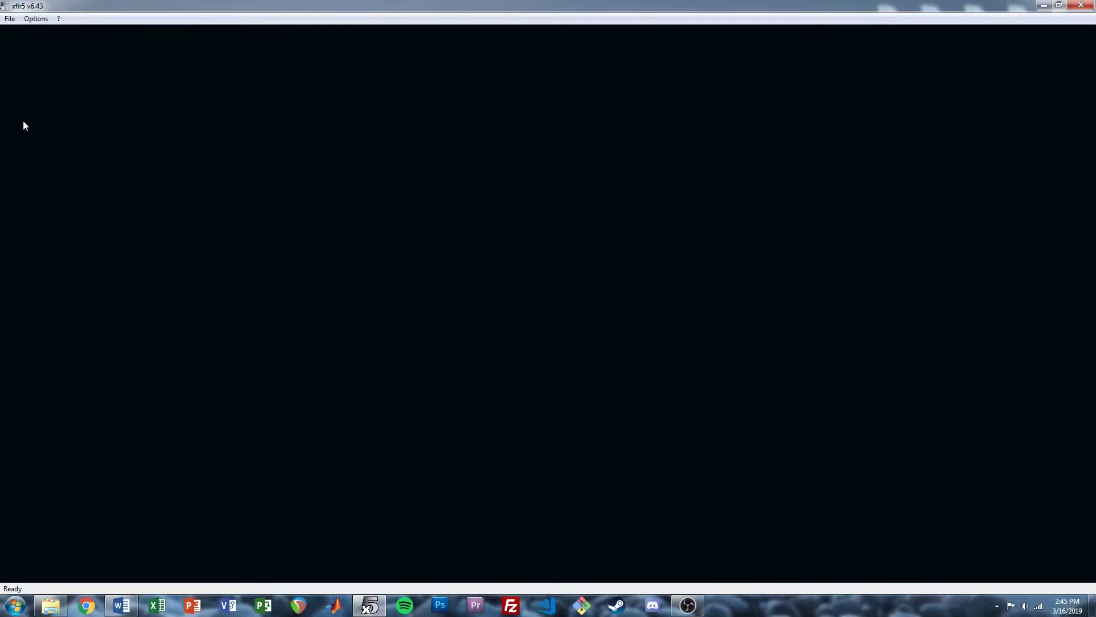
left_click(9, 18)
left_click(23, 45)
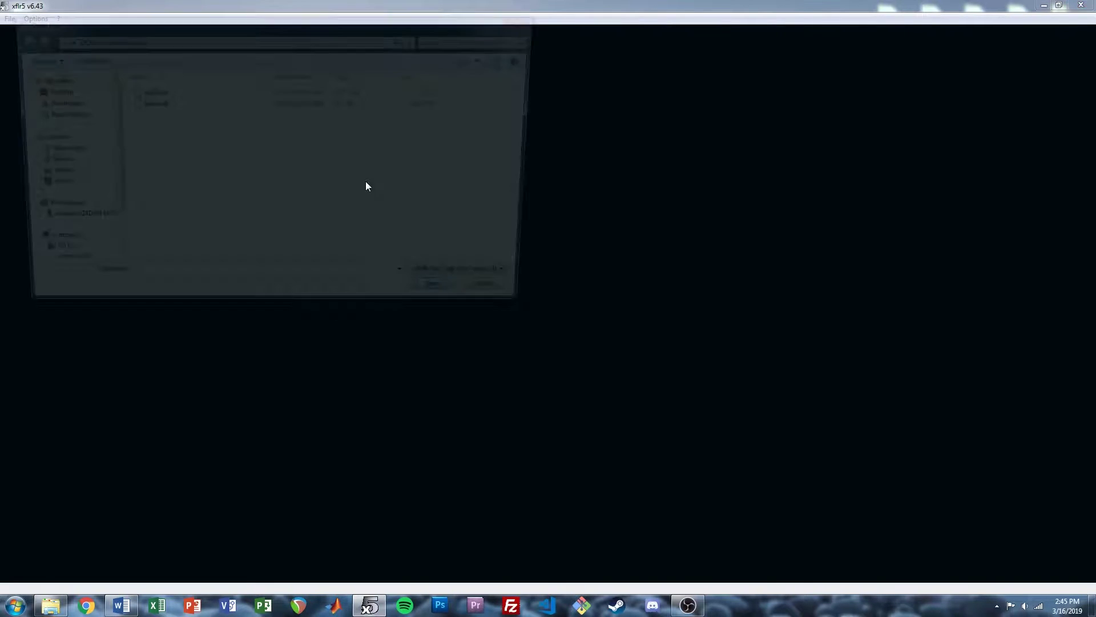
left_click(46, 90)
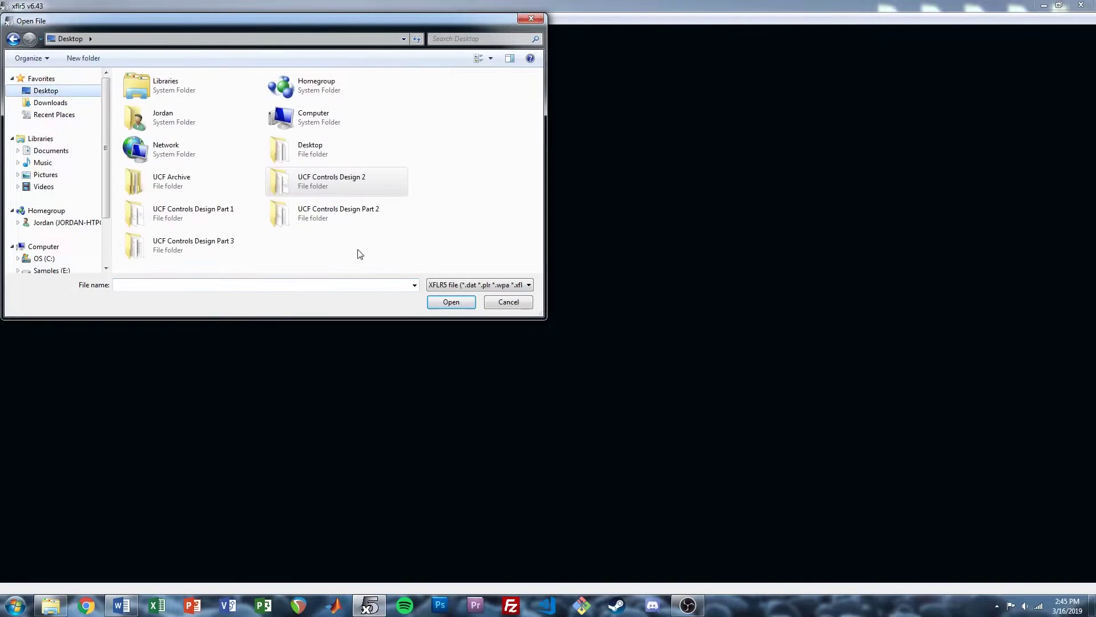
double_click(208, 249)
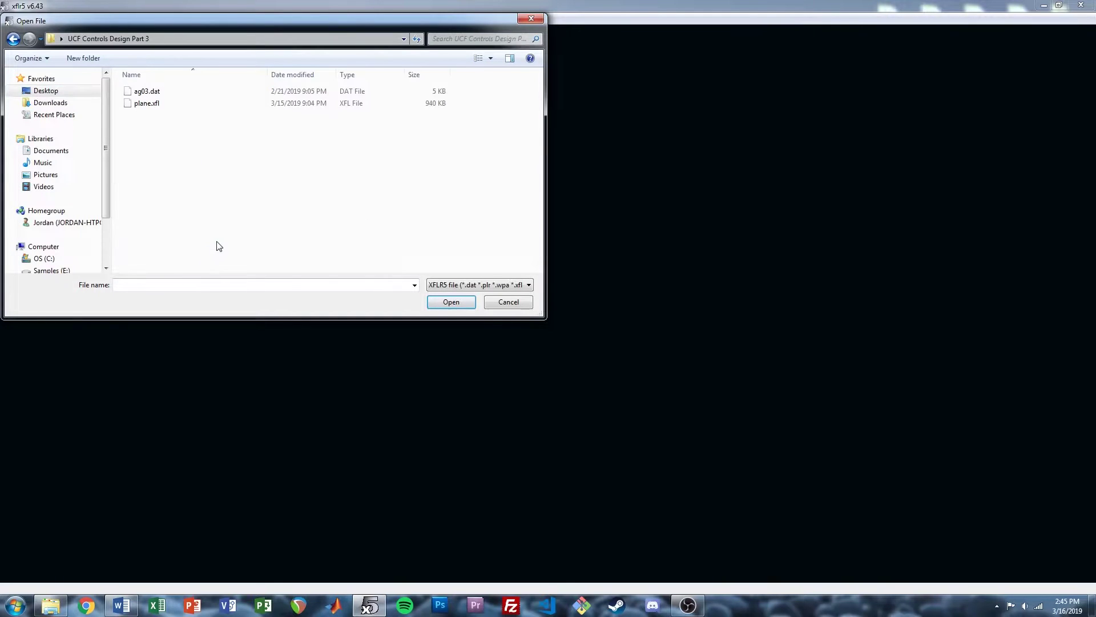
double_click(150, 103)
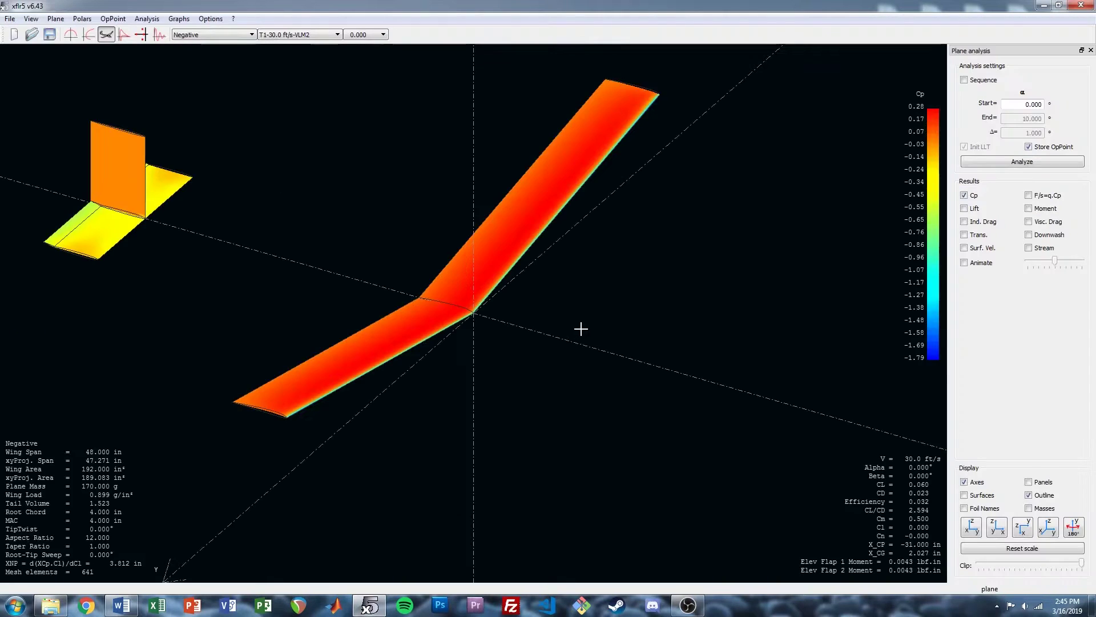
Make the Neutral plane current and duplicate it under the name Positive Yaw
left_click(215, 37)
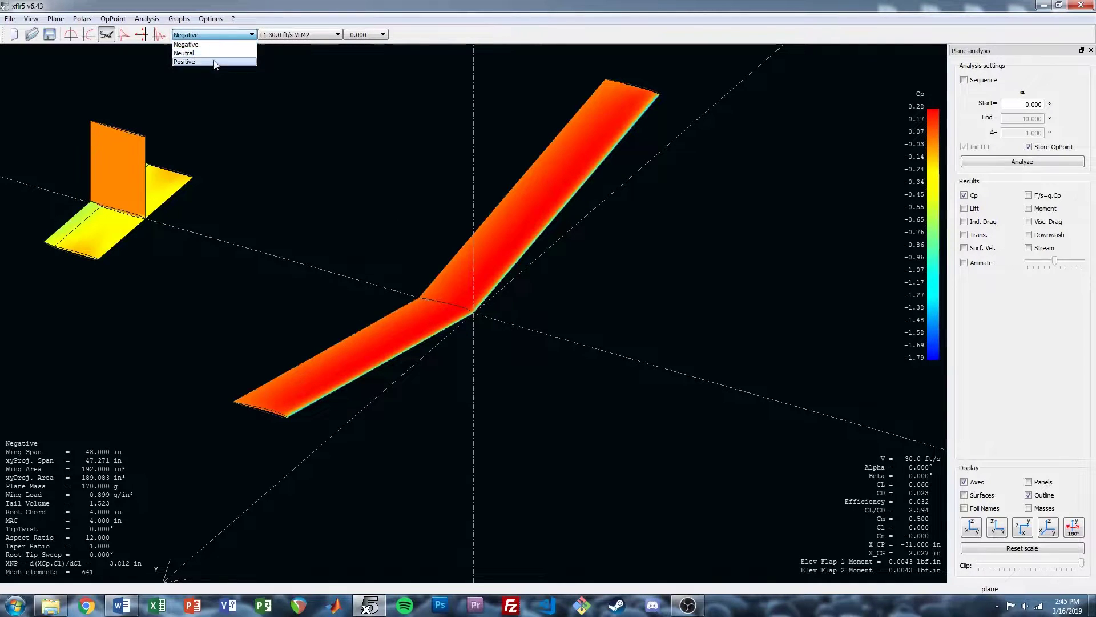
left_click(215, 61)
left_click(226, 36)
left_click(217, 53)
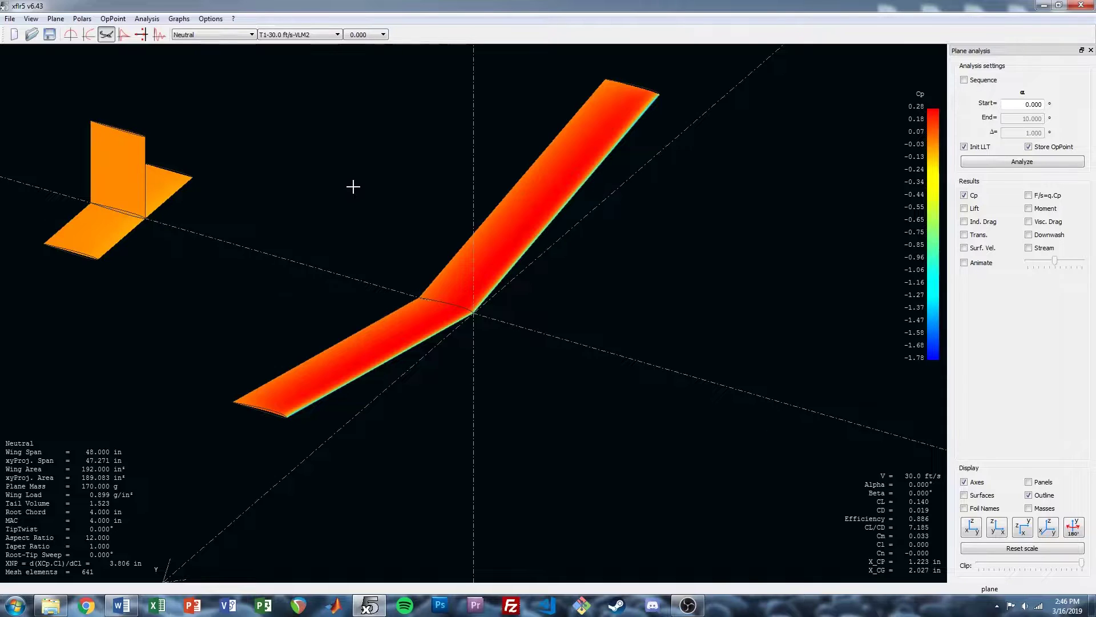
right_click(339, 208)
mouse_move(371, 218)
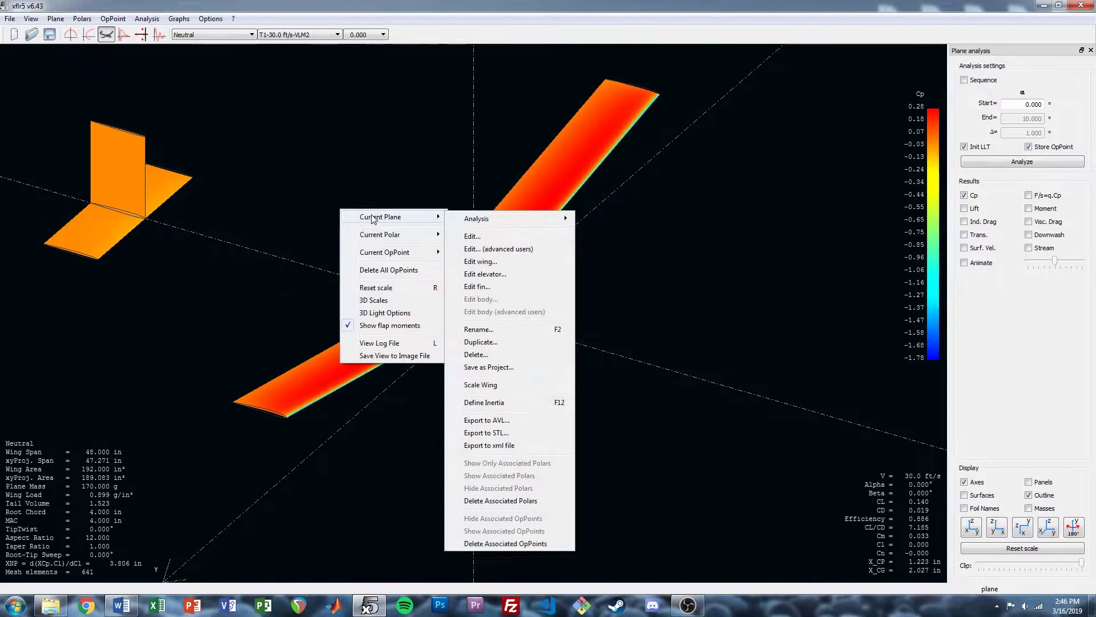
left_click(514, 341)
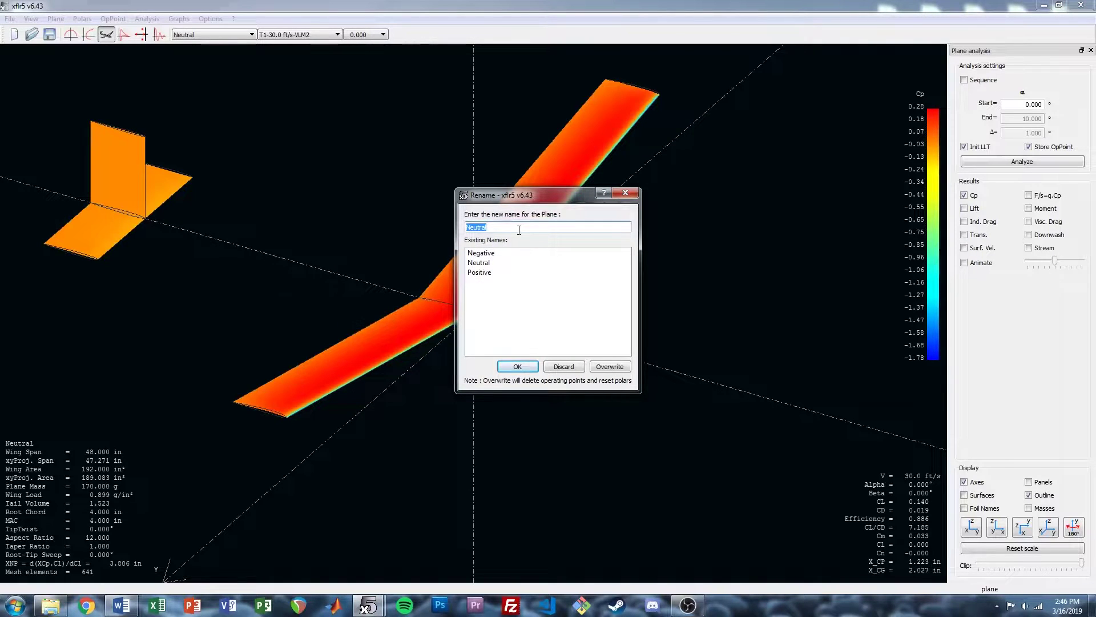
type("Positive Yaw")
left_click(517, 366)
Edit the fin of the Positive Yaw plane so that both sections use the NACA Down foil, and save the plane
right_click(352, 239)
mouse_move(376, 247)
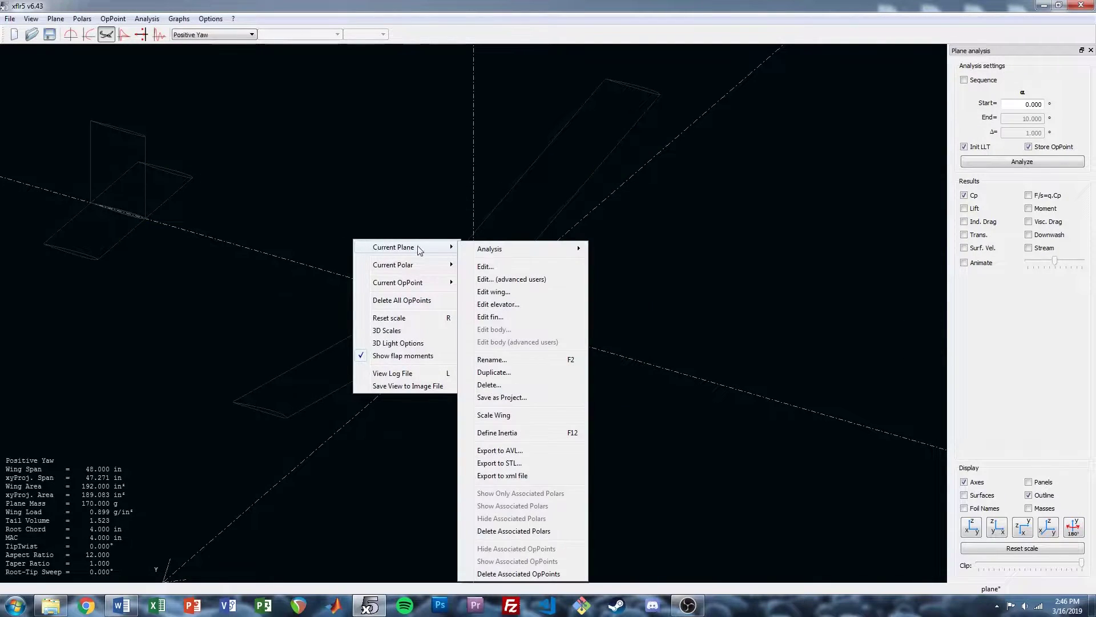
left_click(520, 268)
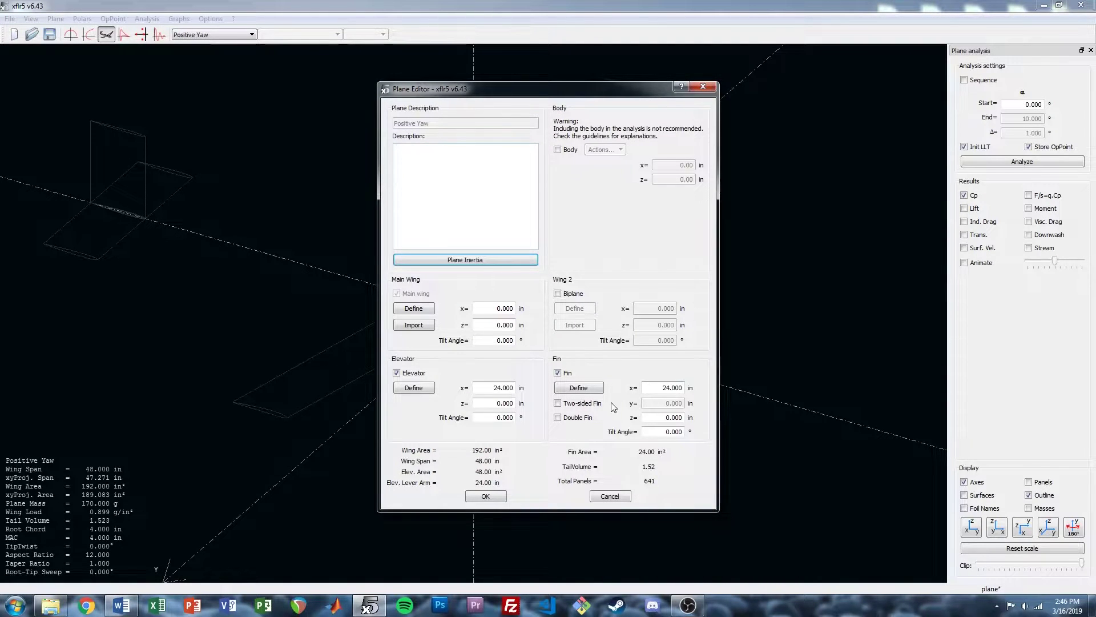
left_click(593, 390)
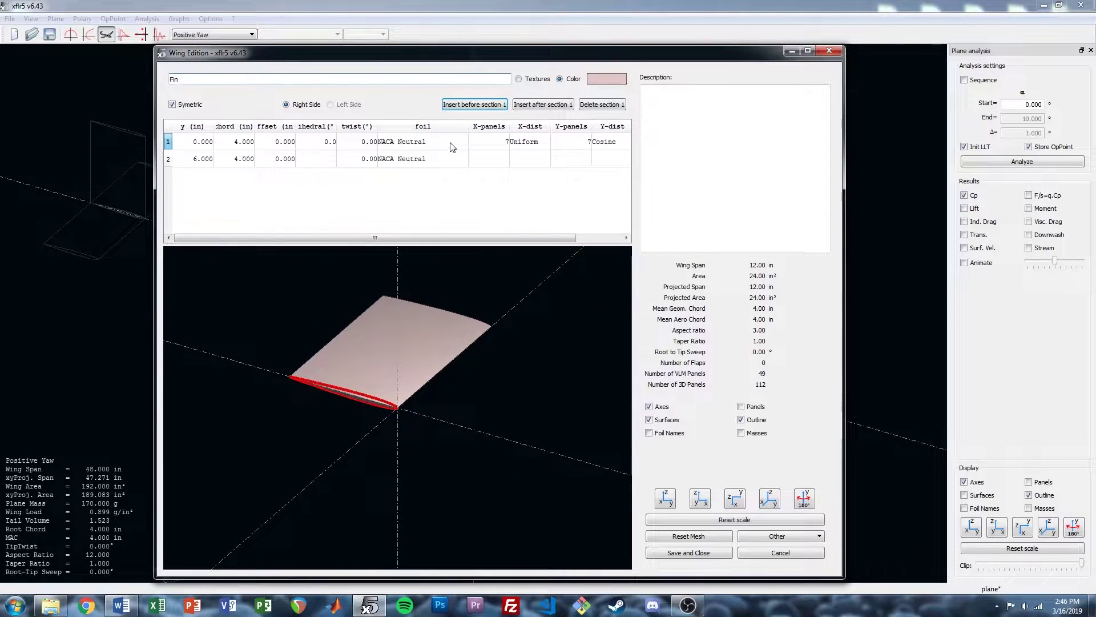
left_click(452, 146)
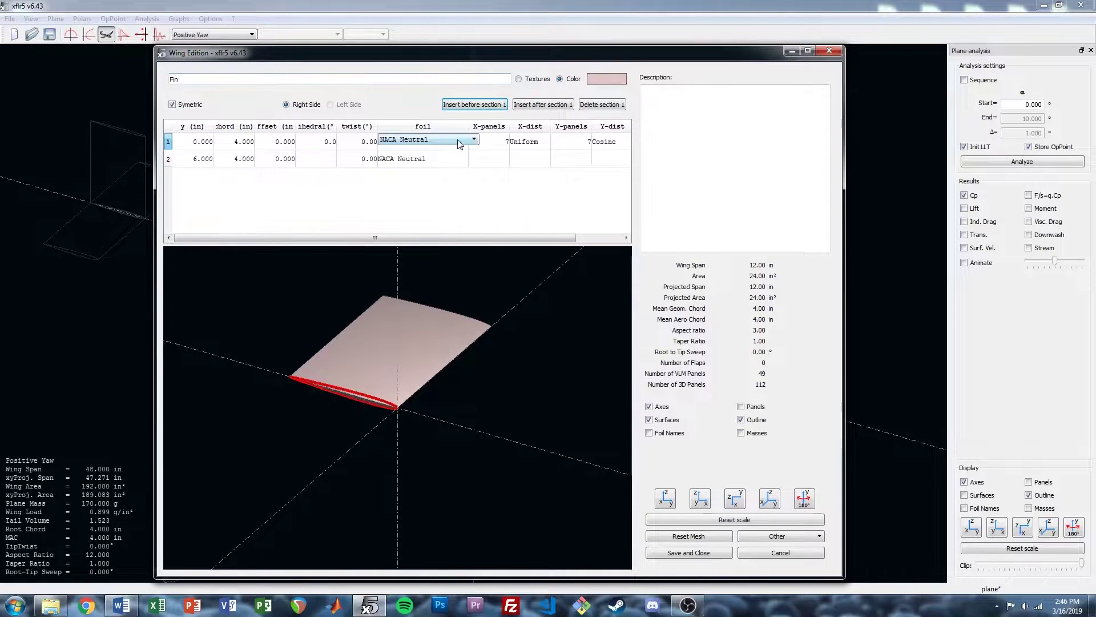
left_click(456, 141)
left_click(442, 158)
left_click(435, 159)
left_click(435, 162)
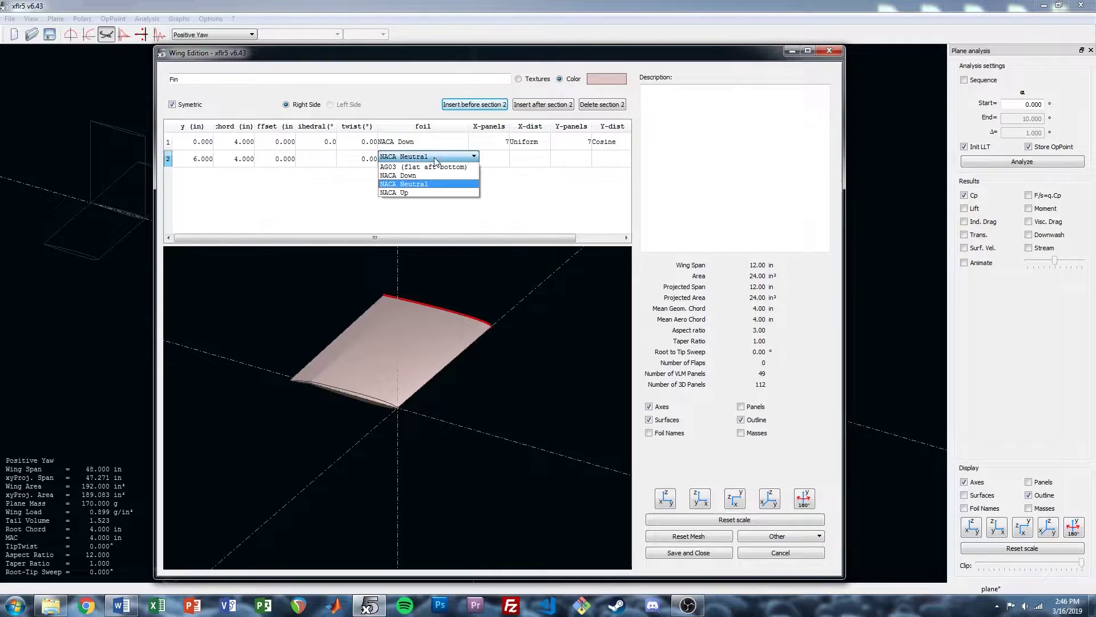
left_click(427, 173)
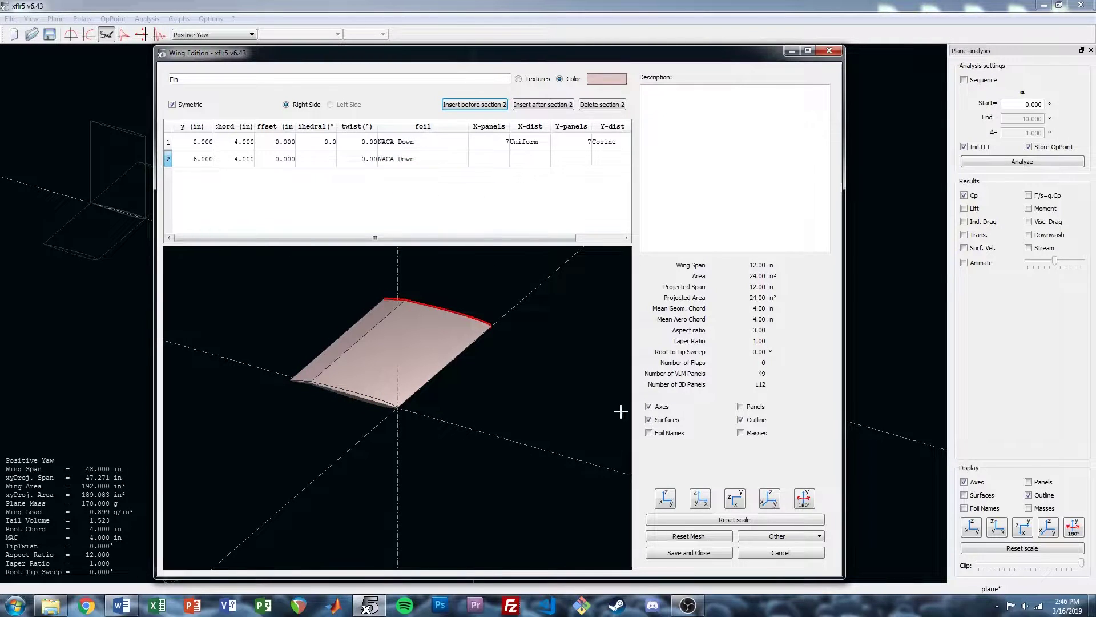
left_click(685, 553)
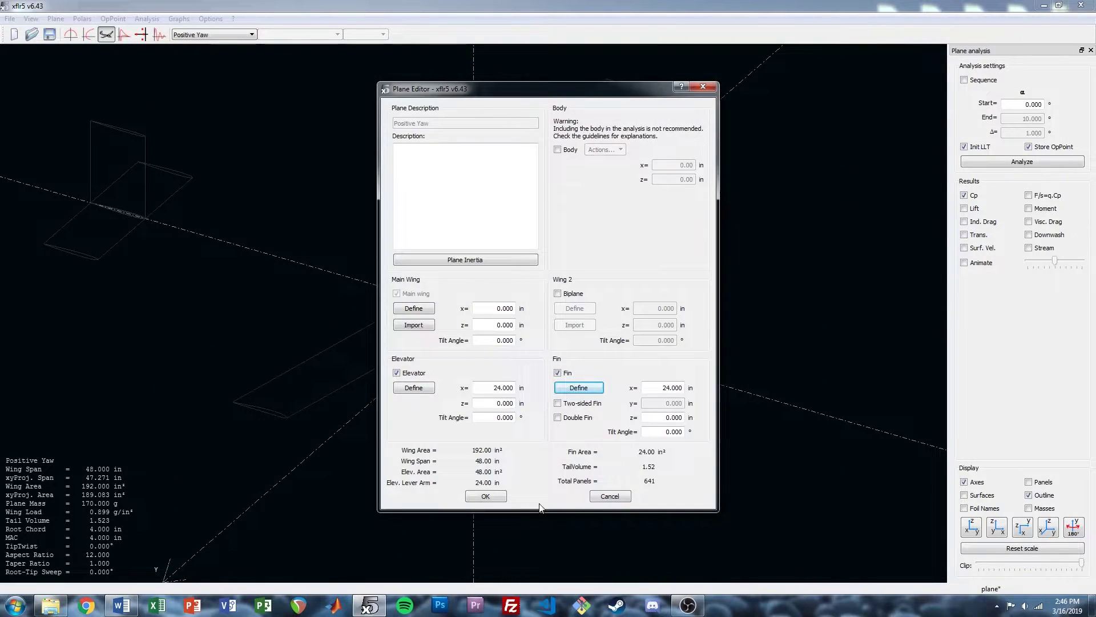
left_click(490, 496)
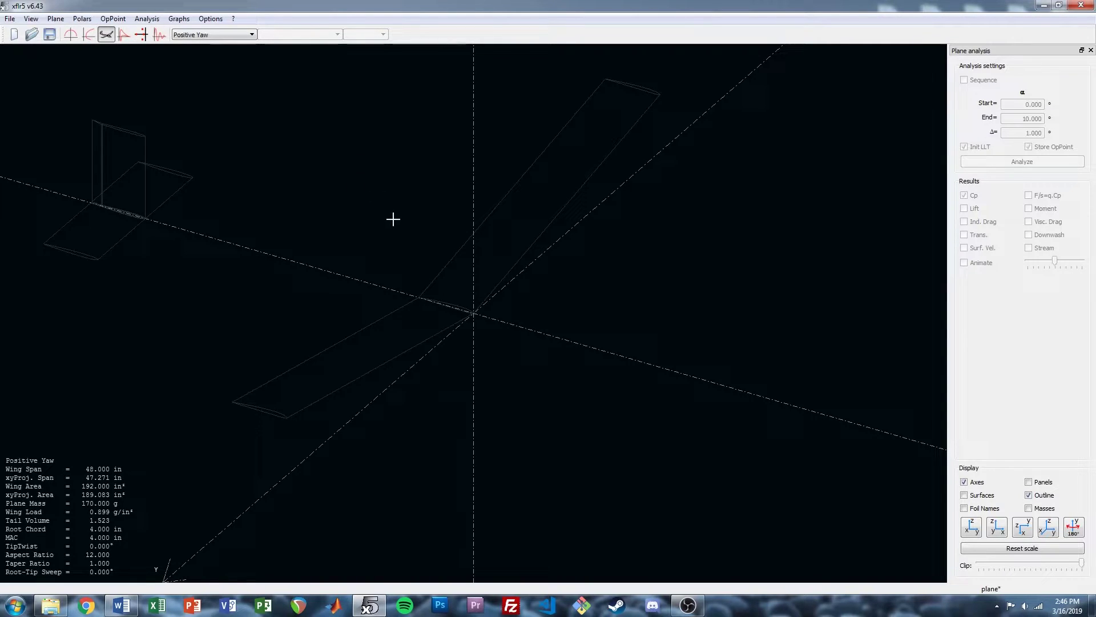
Start a new analysis definition of Type 5 (Beta range) with alpha set to 4°
left_click(153, 22)
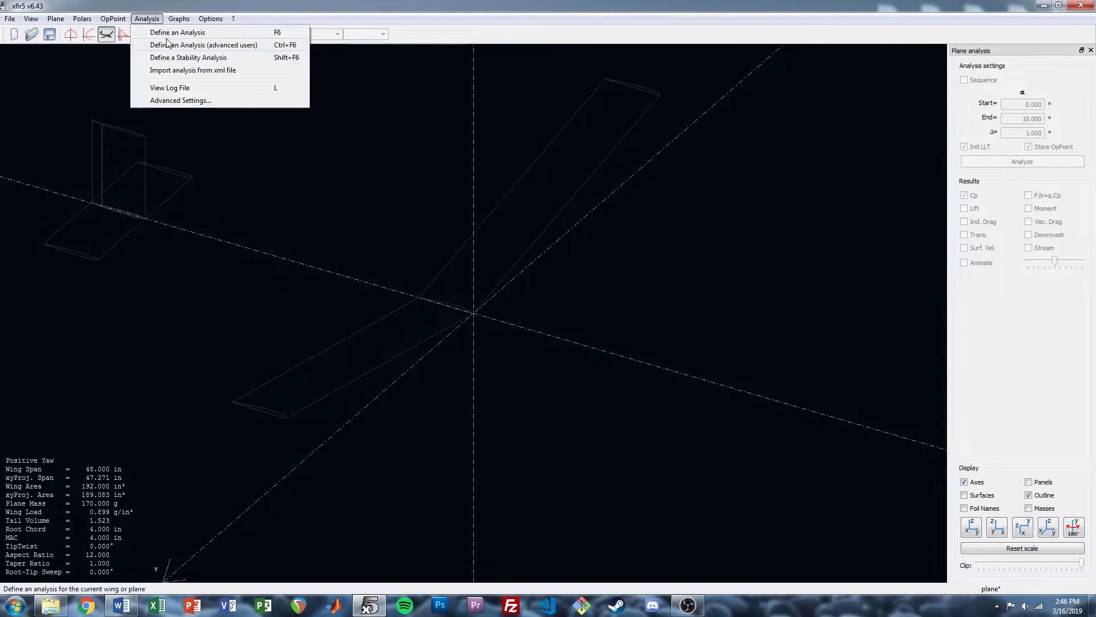
left_click(172, 30)
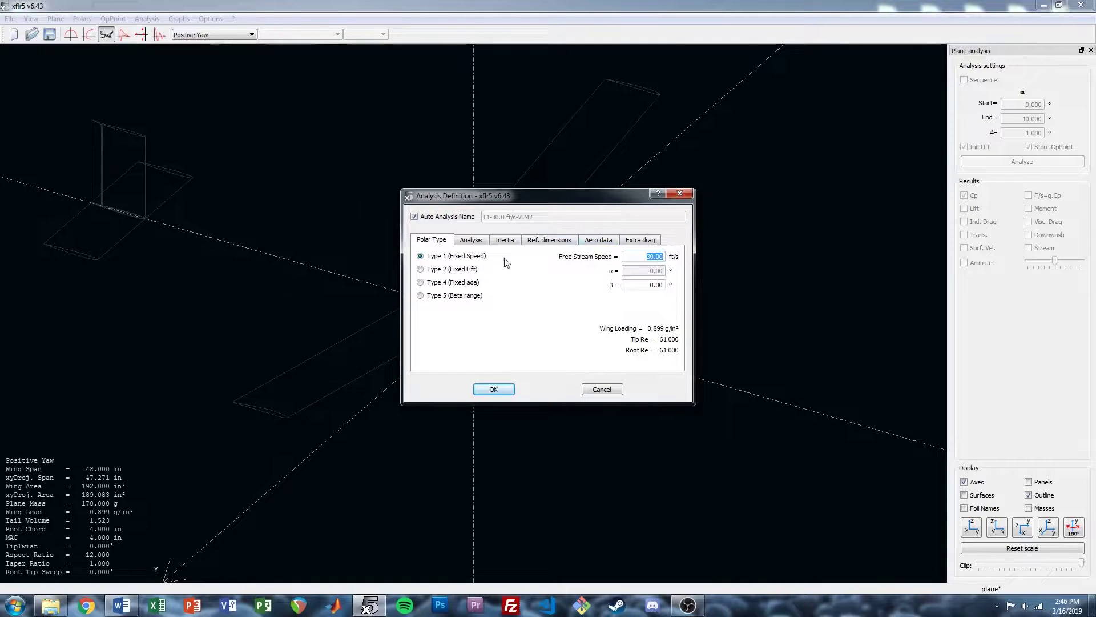
left_click(450, 296)
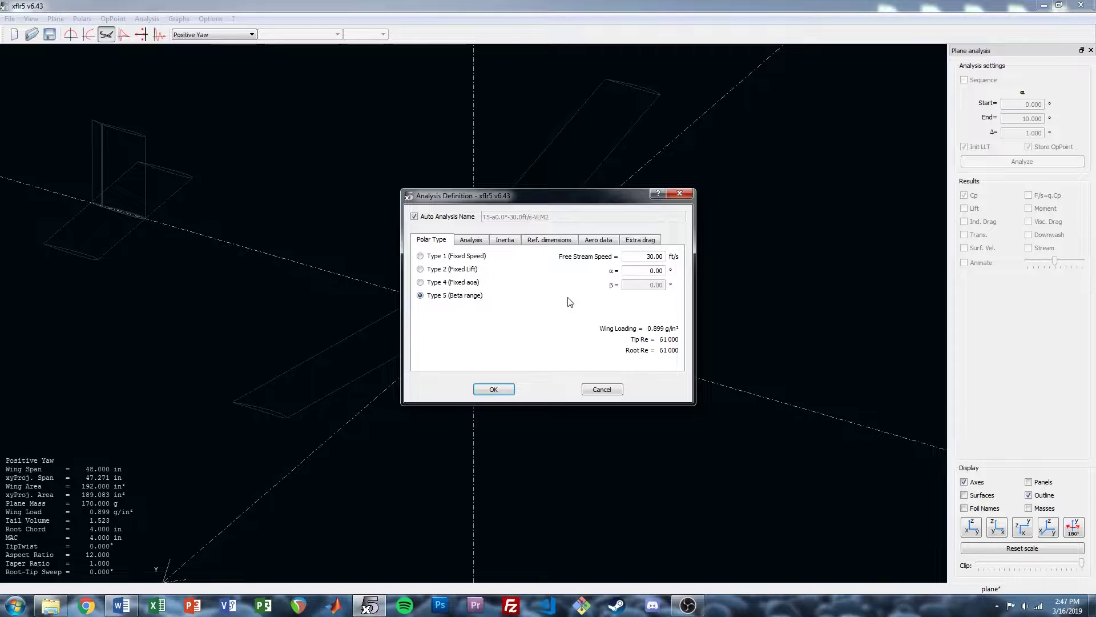
left_click_drag(647, 271, 672, 276)
type("4")
Check the analysis method and inertia settings, and set the reference dimensions to Wing Planform
left_click(471, 240)
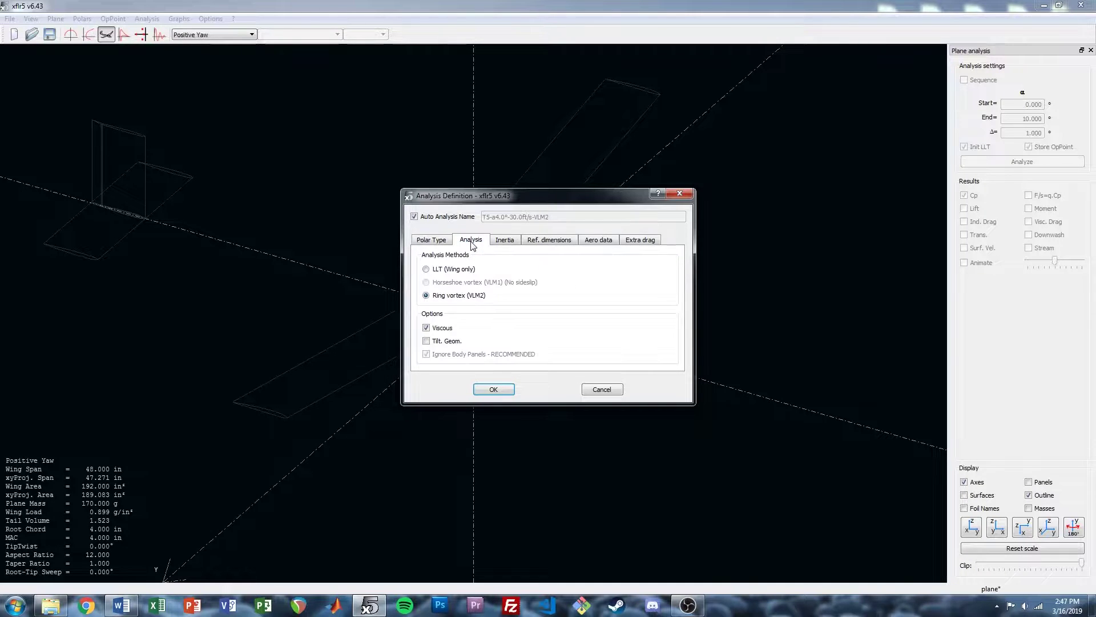
left_click(506, 242)
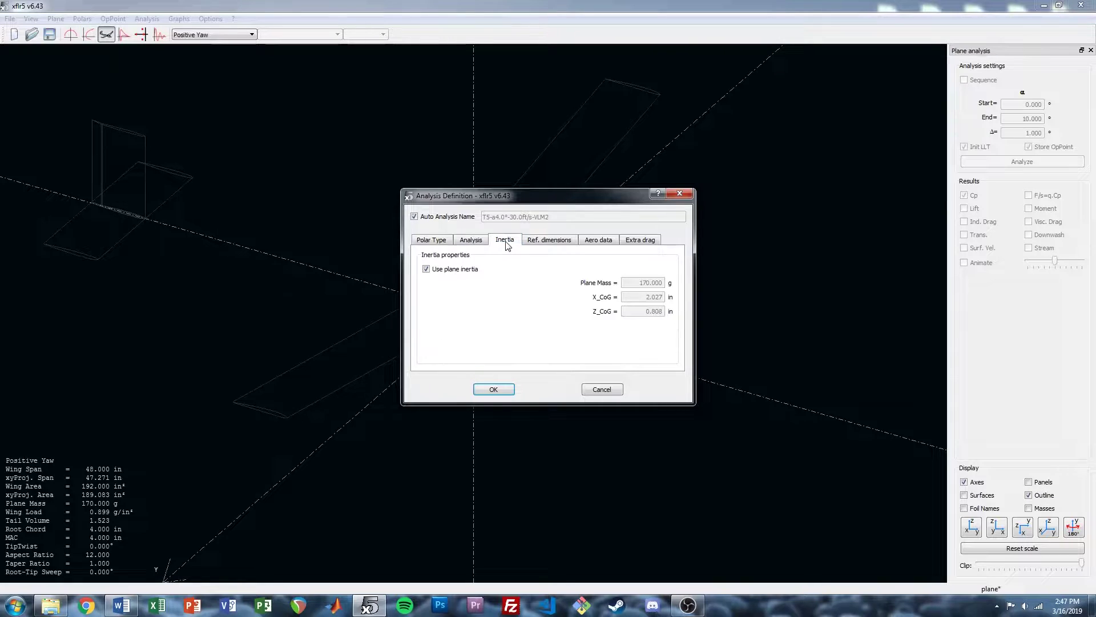
left_click(556, 244)
left_click(438, 270)
left_click(481, 284)
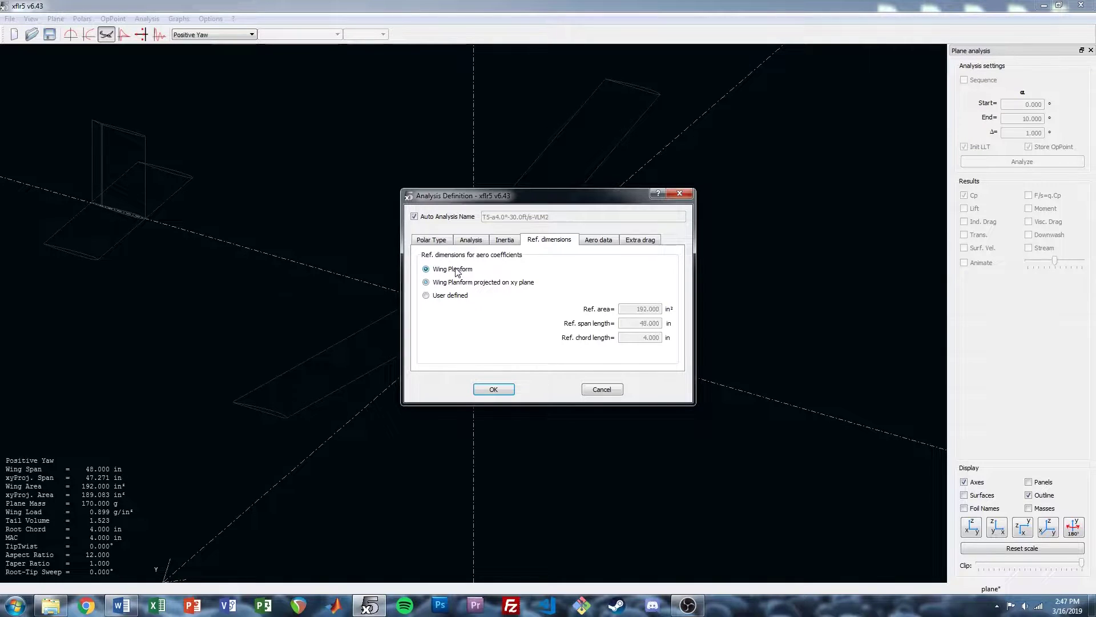
Review the aero data, extra drag, analysis method, inertia, reference dimension and polar type settings of the definition
left_click(599, 240)
left_click(640, 239)
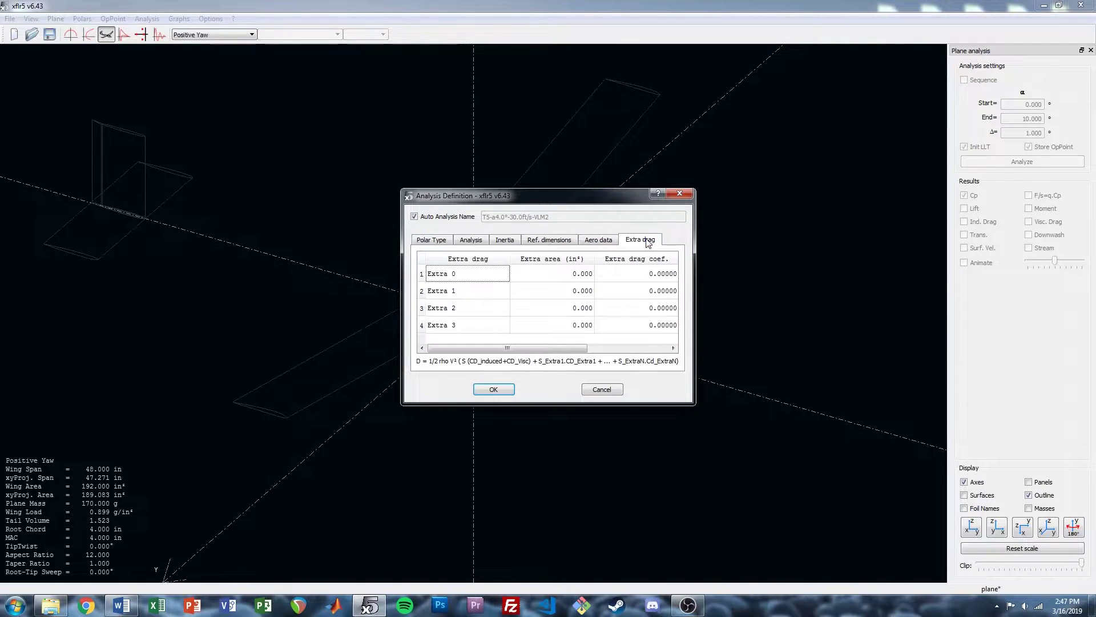
left_click(448, 241)
left_click(470, 240)
left_click(514, 241)
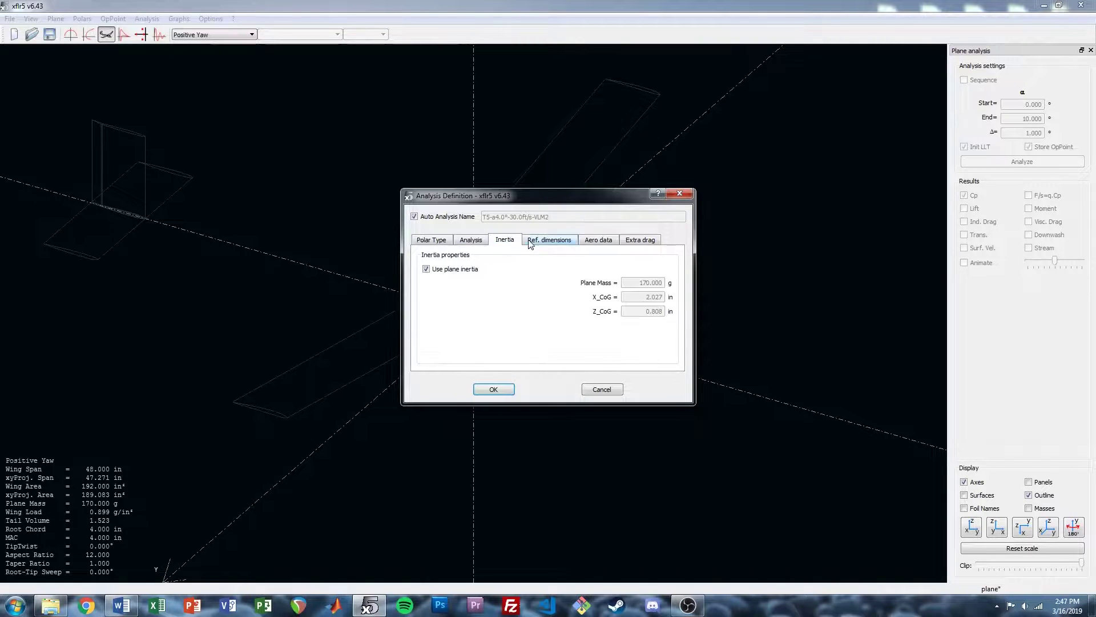
left_click(525, 242)
left_click(434, 241)
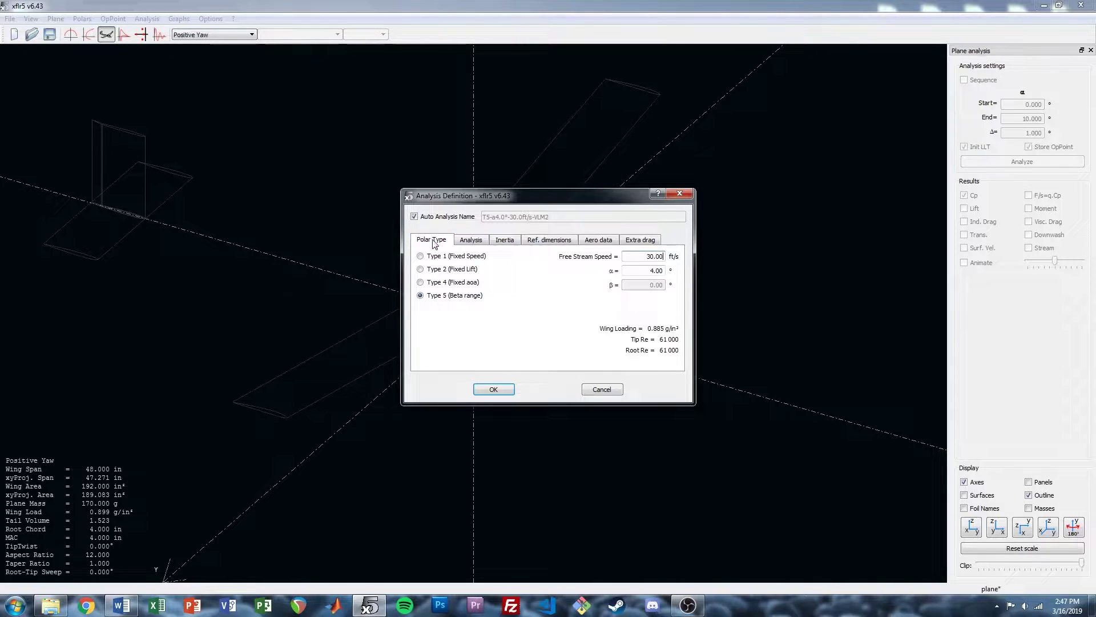
Accept the analysis definition and run it as a beta sequence from -5° to 5° in 1° increments
left_click(494, 389)
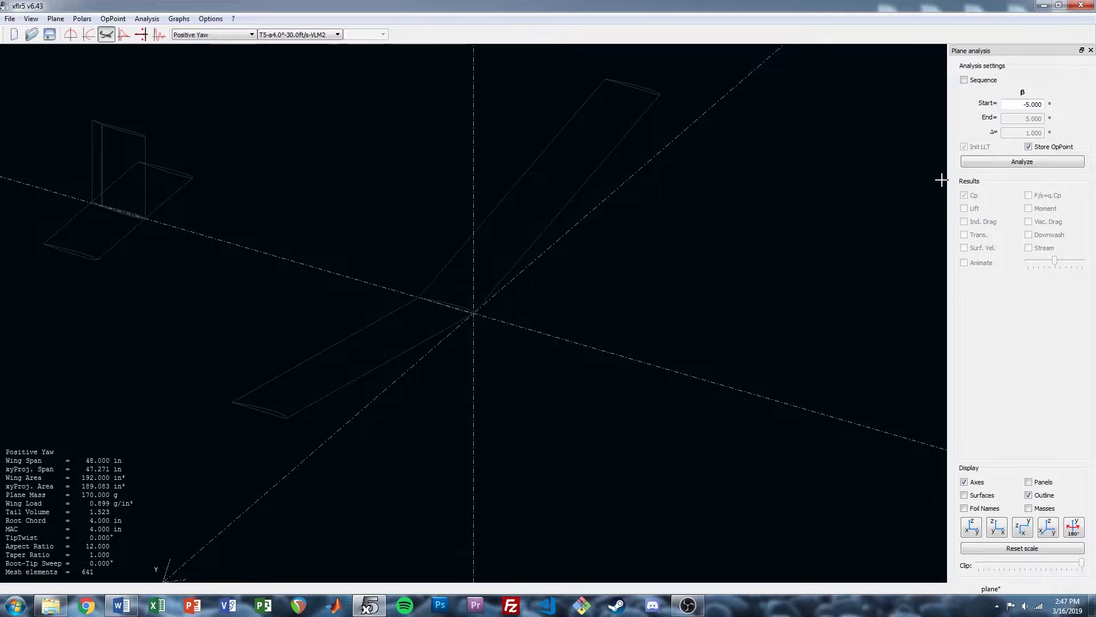
left_click(963, 81)
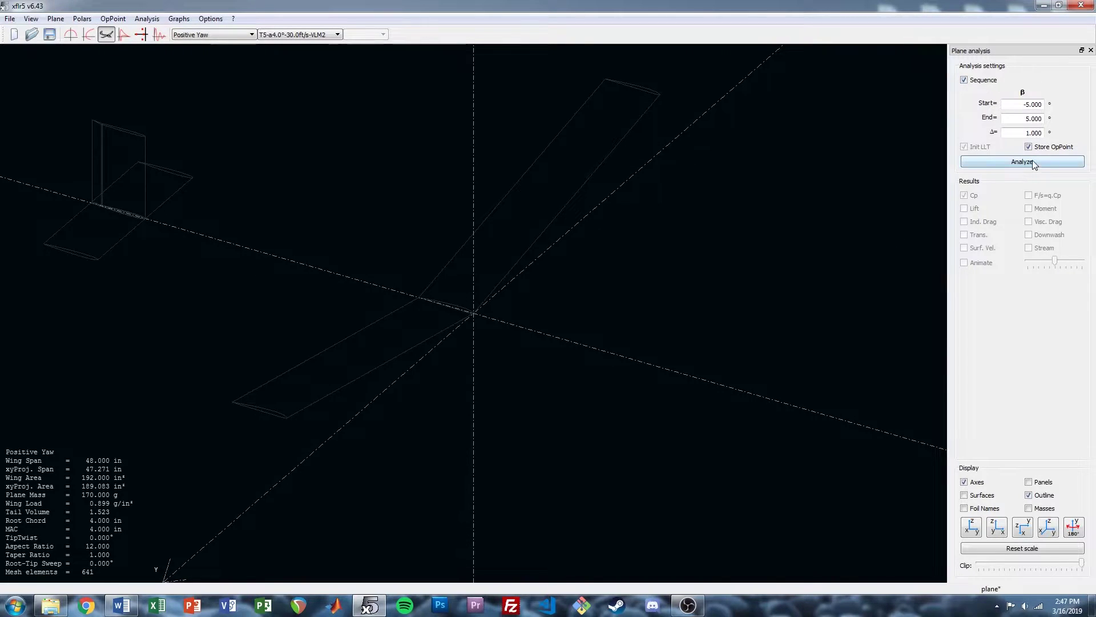
left_click(1034, 164)
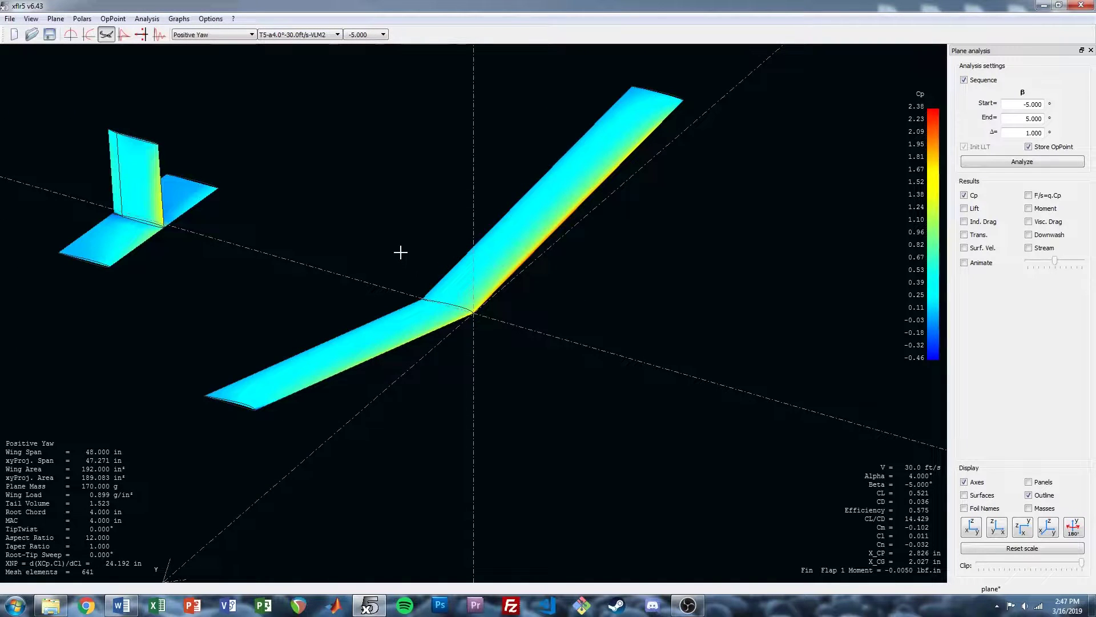
Examine the plane's pressure distribution at sideslip angles of 4°, 1°, -2°, 5° and 0°
left_click(374, 36)
left_click(360, 53)
left_click(368, 34)
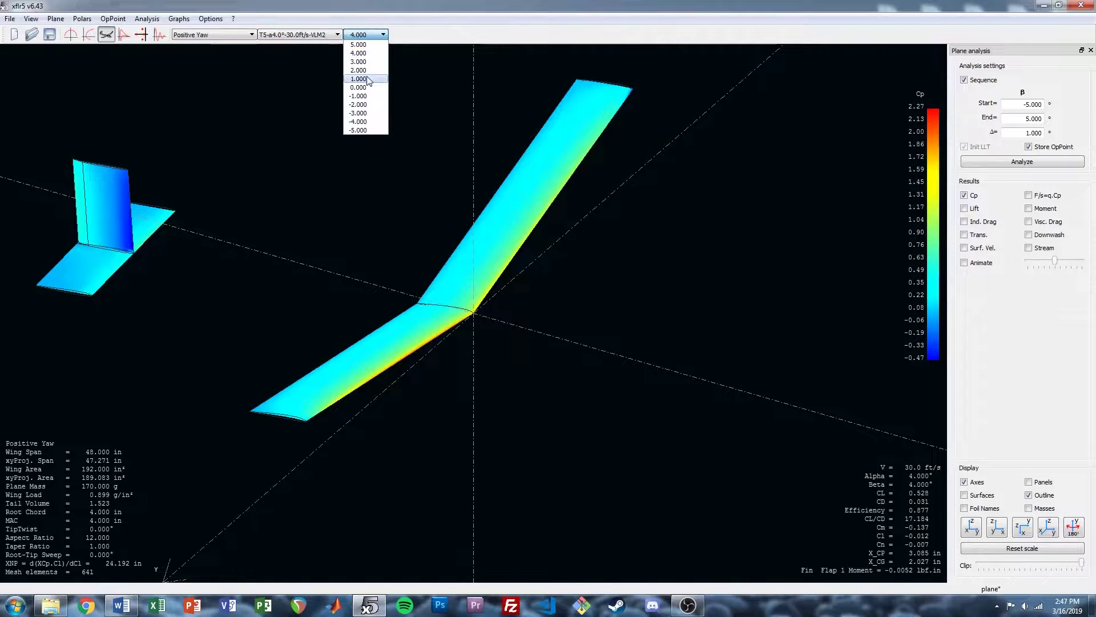
left_click(368, 79)
left_click(377, 34)
left_click(368, 105)
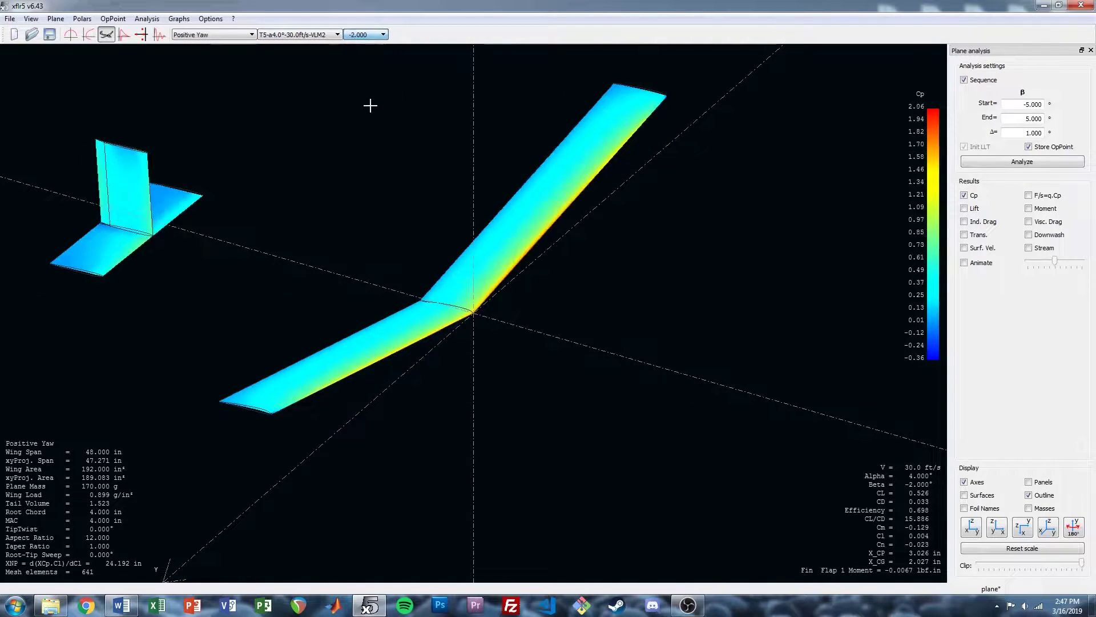
left_click(371, 35)
left_click(368, 45)
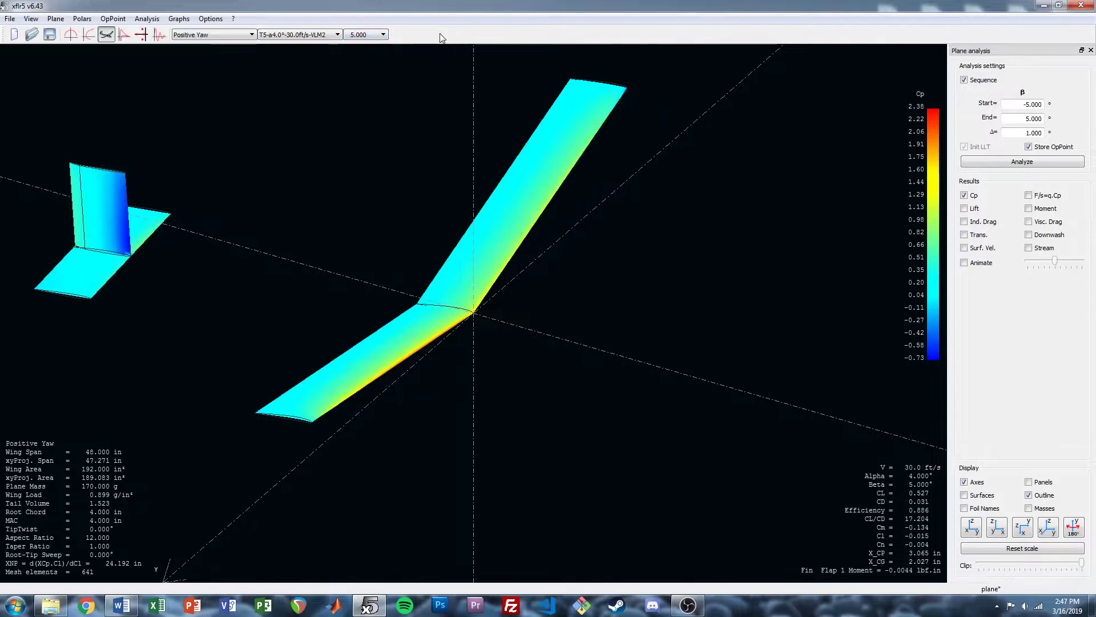
left_click(371, 35)
left_click(368, 88)
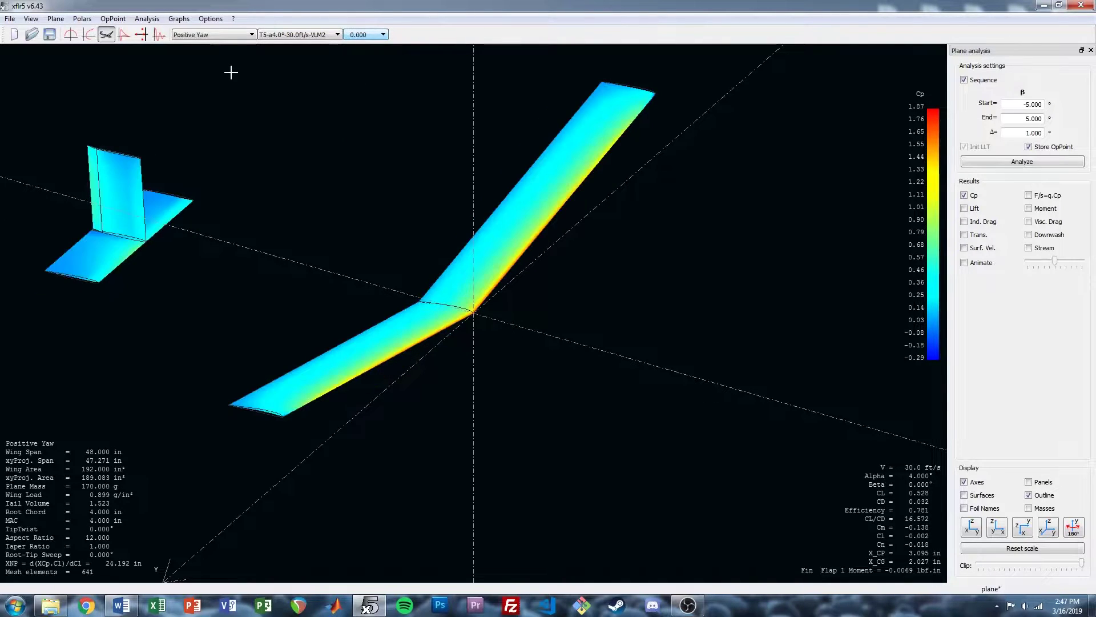
Look at the operating point's induced angle graph, and bring up the polar graphs of the sideslip analysis
left_click(71, 36)
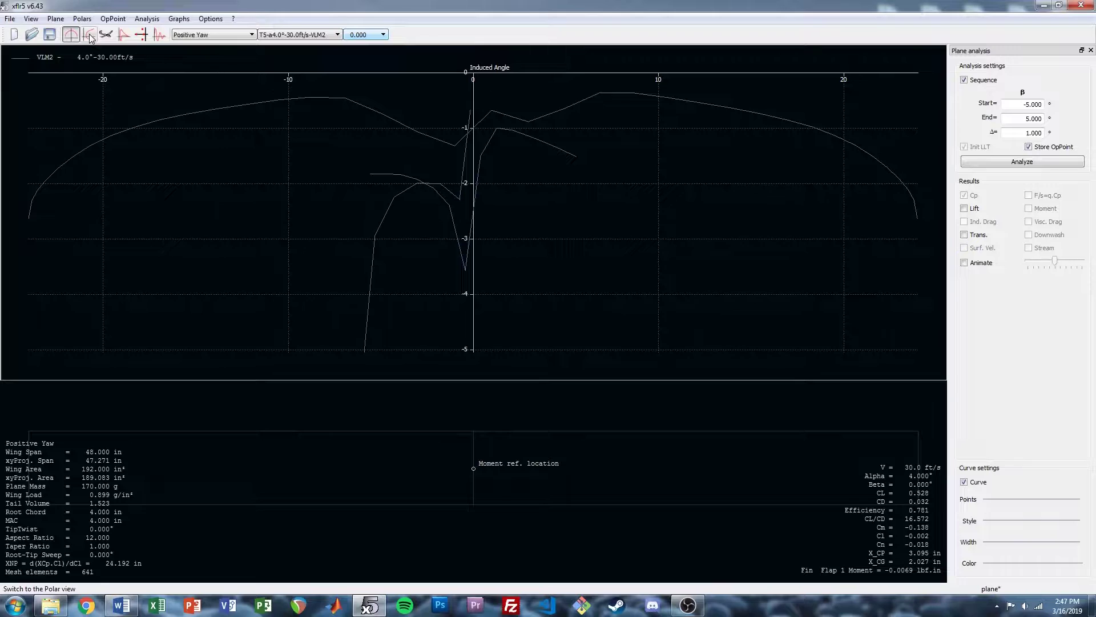
left_click(89, 36)
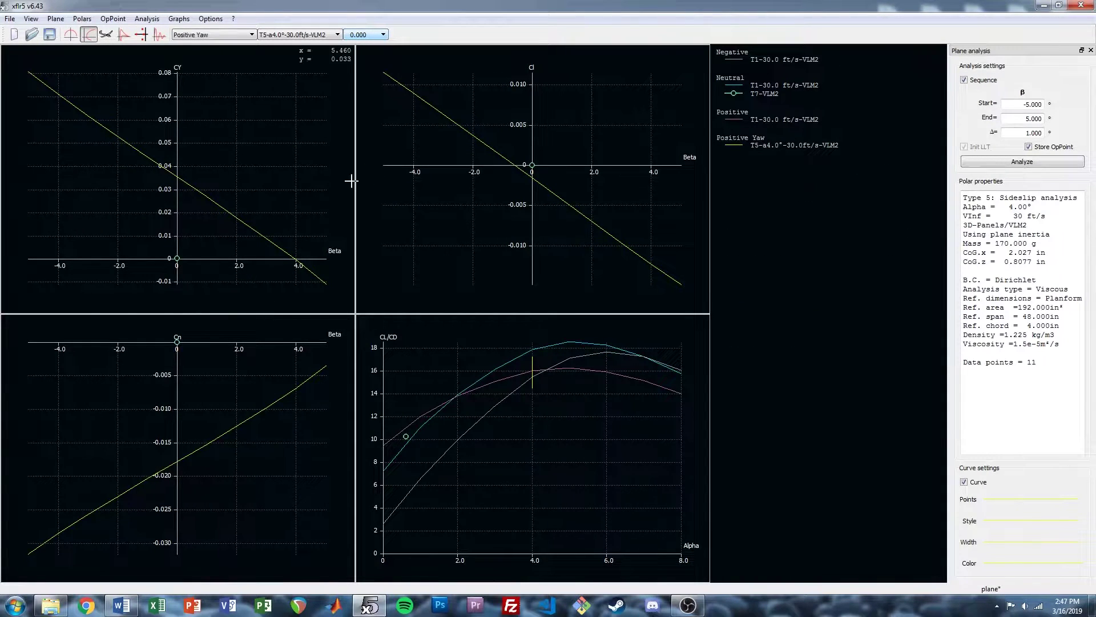
Check the axis variables in the settings of the Cl versus Beta graph without changing them
right_click(437, 214)
mouse_move(502, 247)
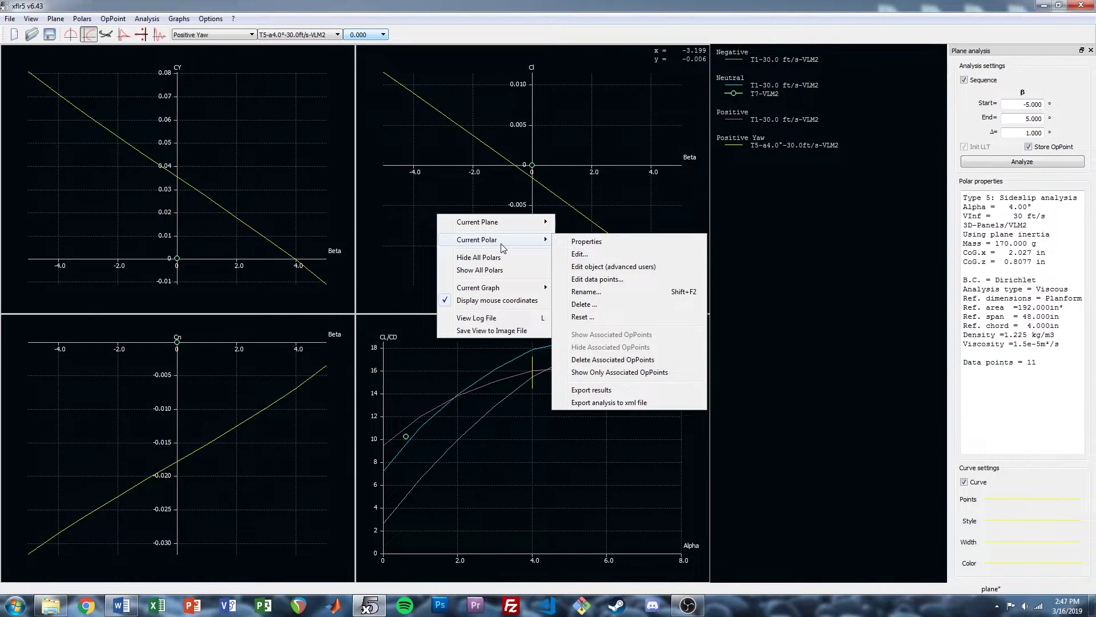
mouse_move(514, 290)
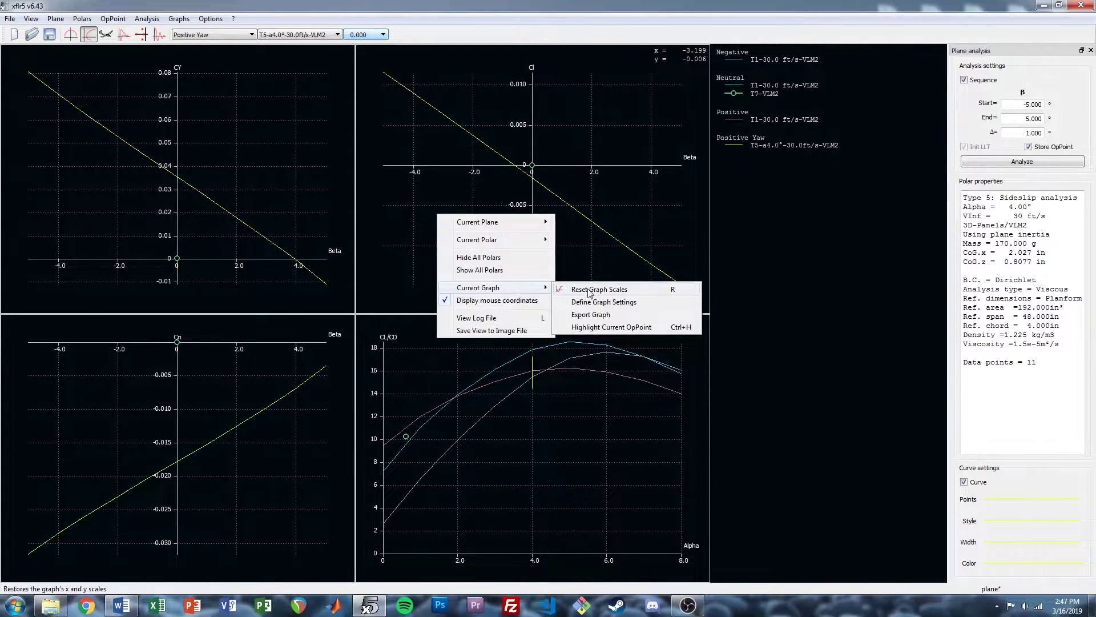
left_click(630, 307)
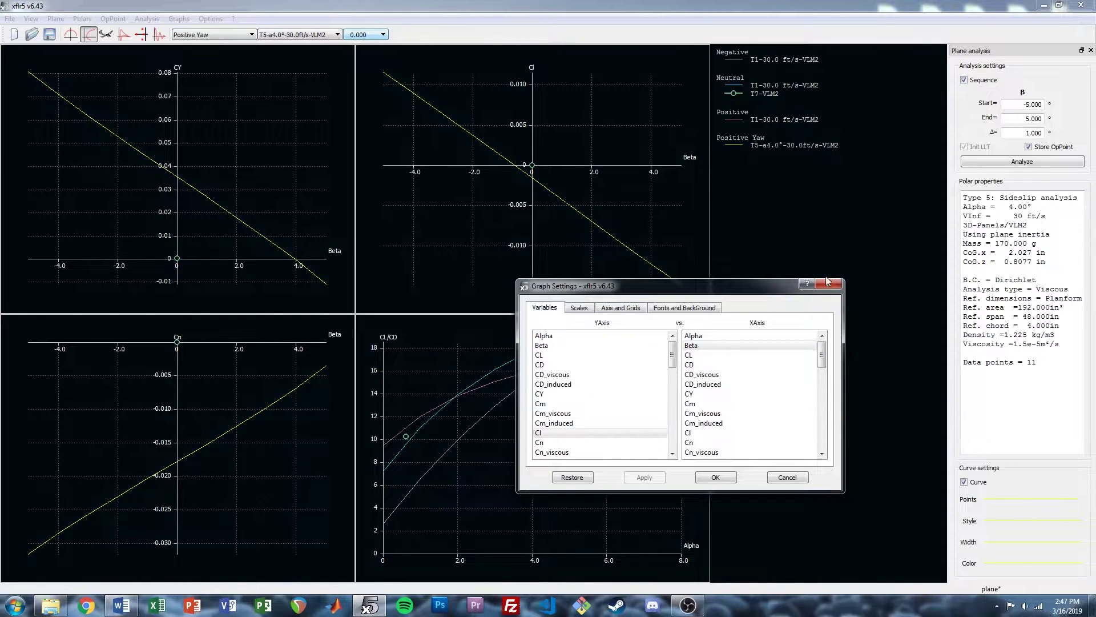
left_click(829, 284)
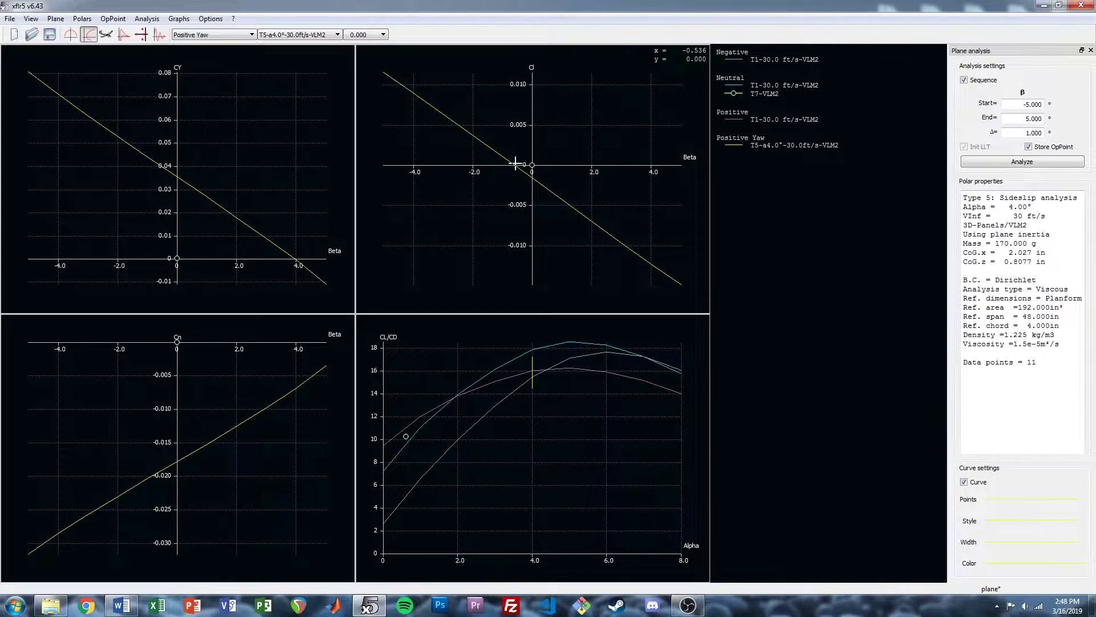
Define a Type 5 (beta range) analysis for the Neutral plane at 30 ft/s and α = 4°, using the plane inertia
left_click(243, 35)
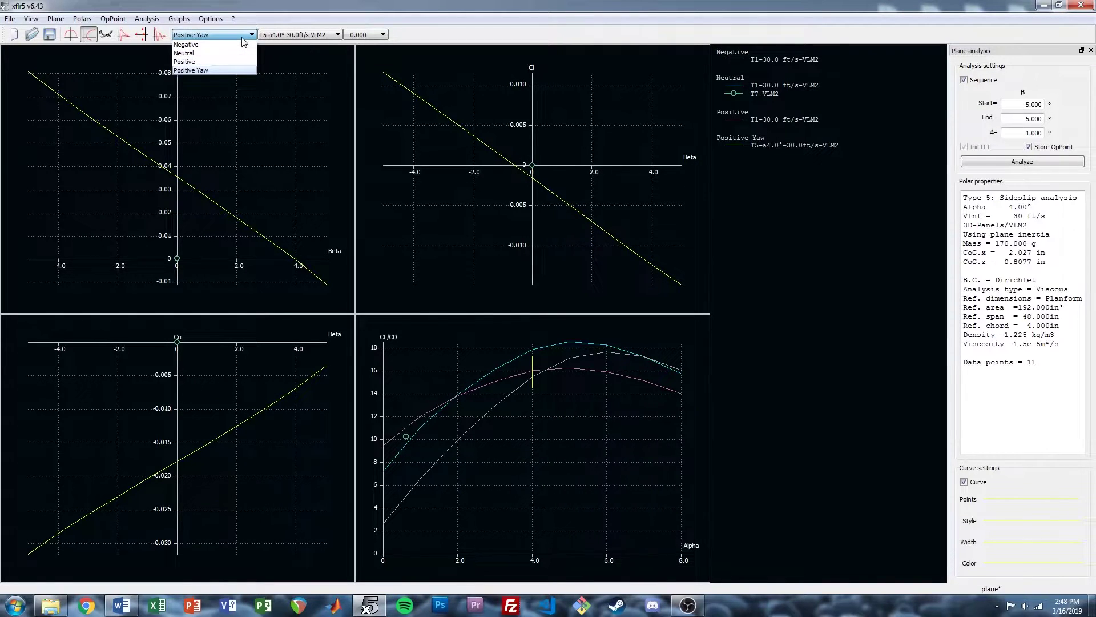
left_click(228, 53)
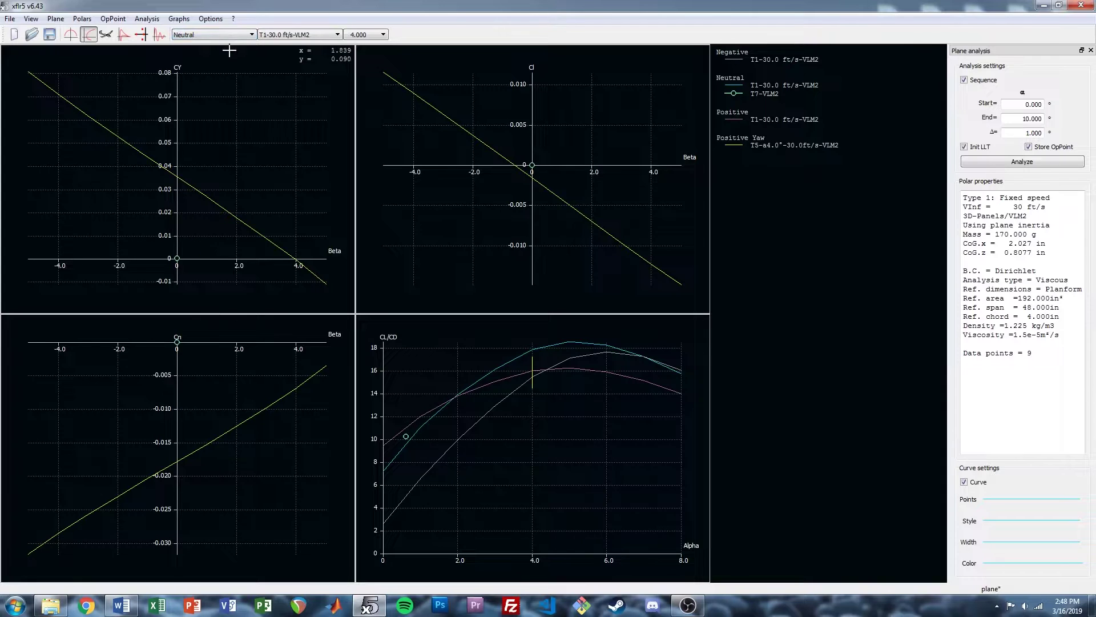
left_click(106, 34)
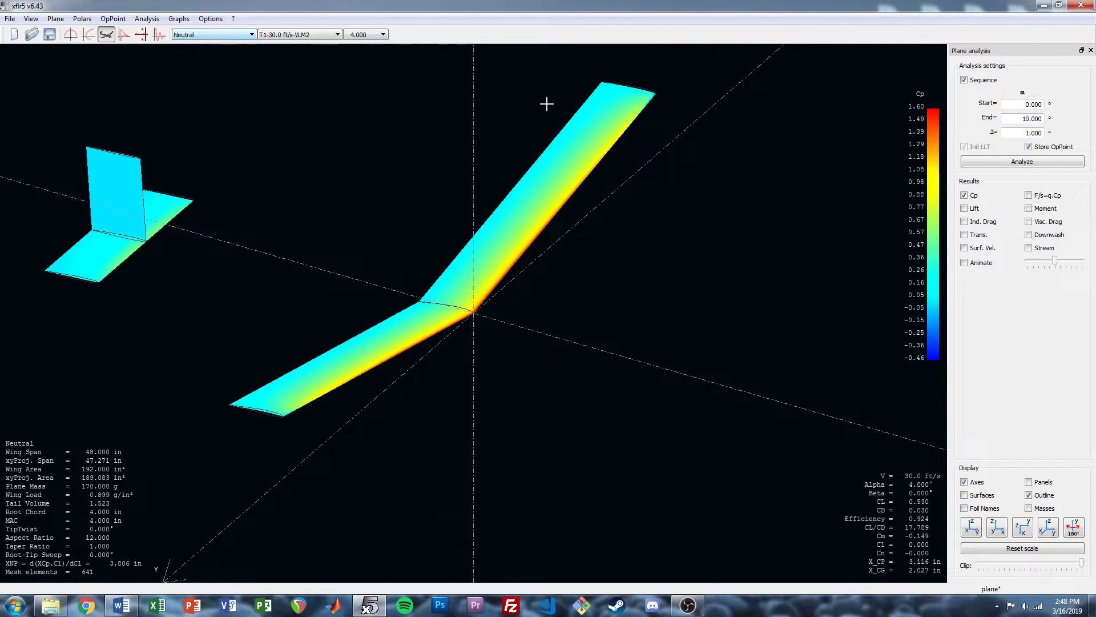
left_click(147, 19)
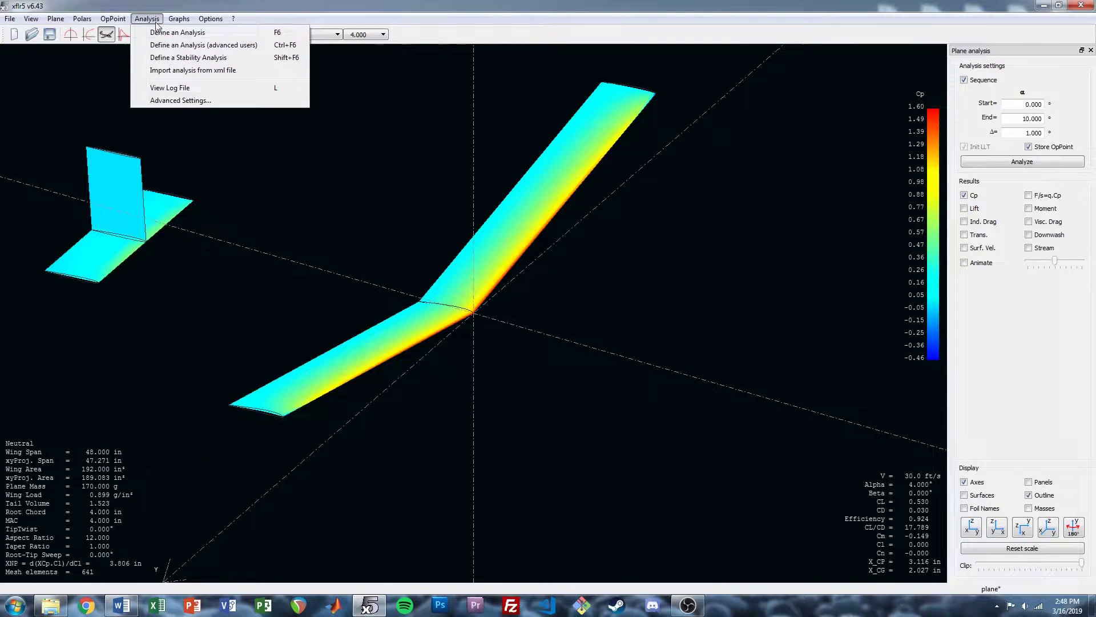
left_click(182, 32)
left_click(451, 295)
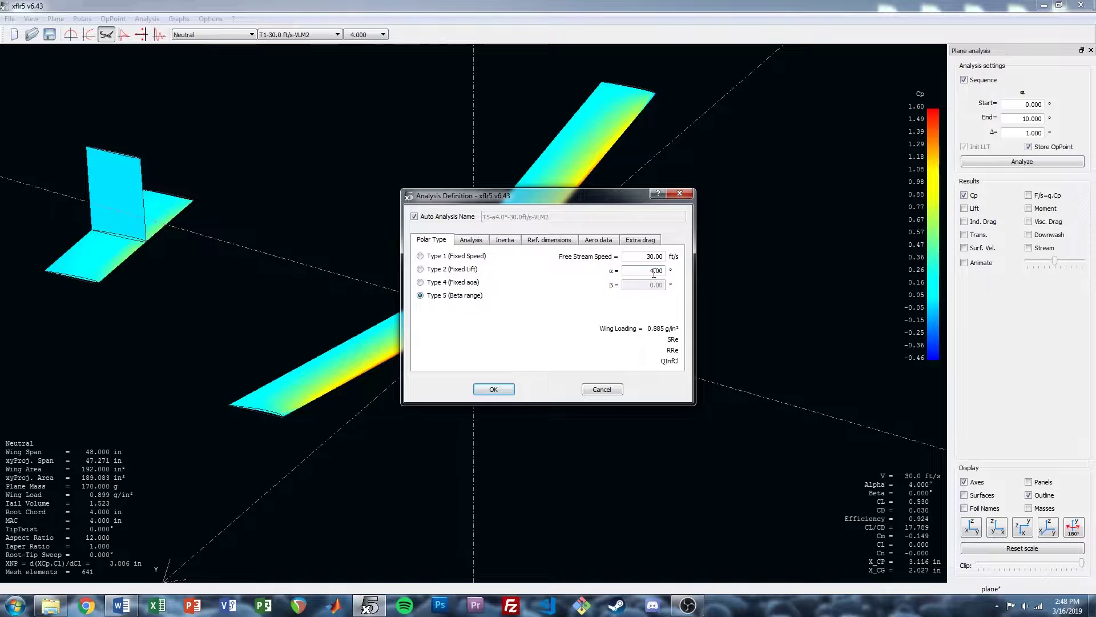
left_click(478, 243)
left_click(506, 243)
left_click(536, 243)
left_click(430, 243)
left_click(497, 392)
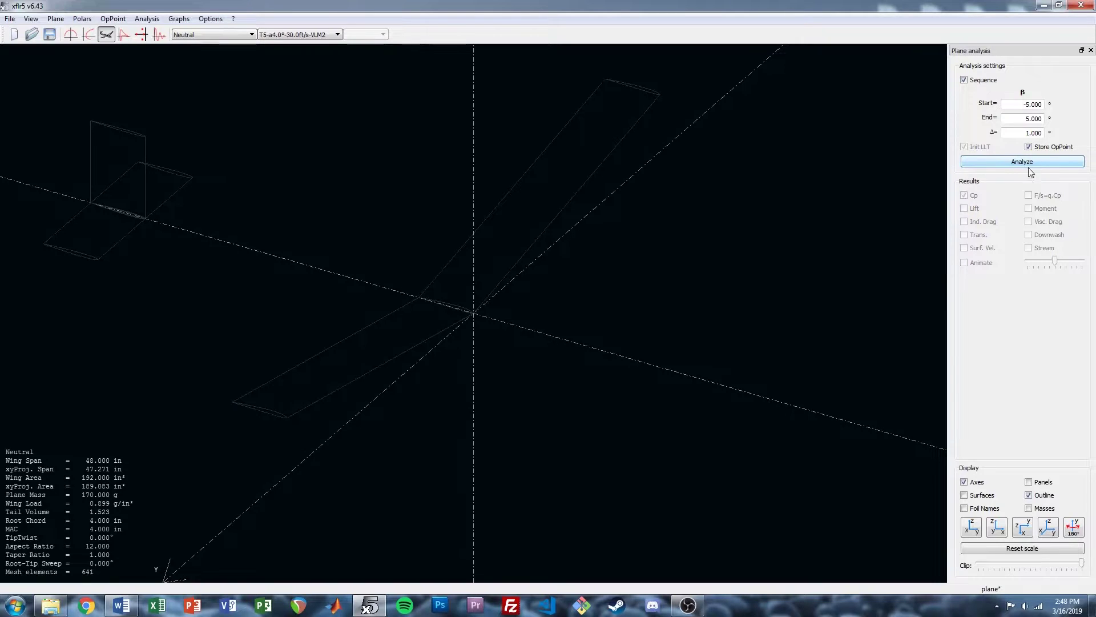
Run the Neutral plane's beta sequence from -5° to 5° in 1° increments and bring up the polar graphs
left_click(1030, 165)
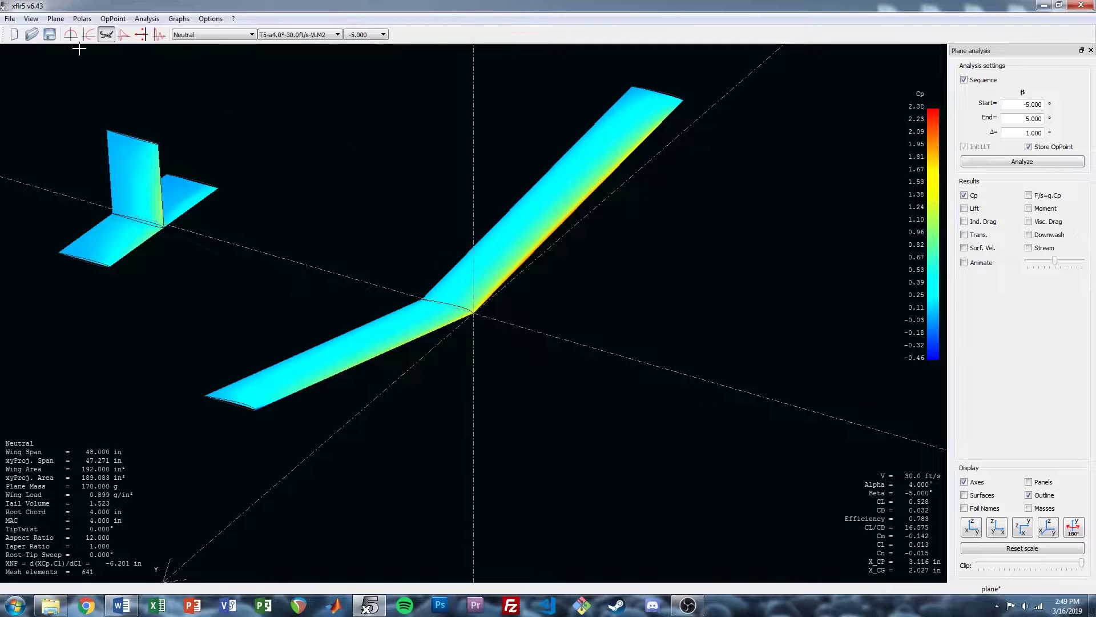
left_click(71, 35)
left_click(90, 37)
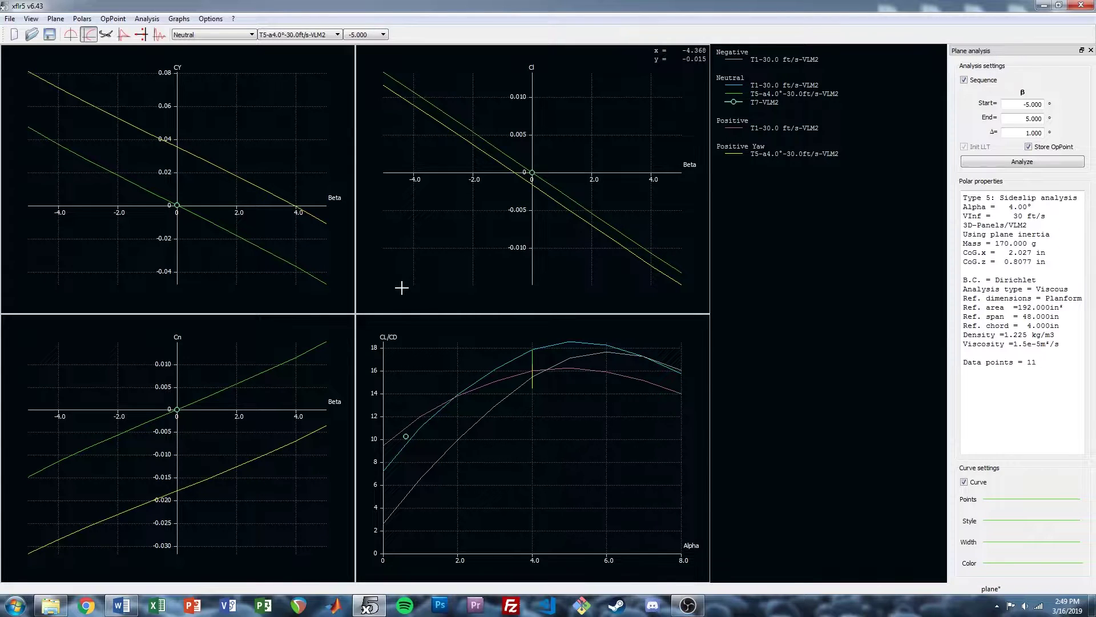
Duplicate the Neutral plane under the name Negative Yaw
left_click(234, 38)
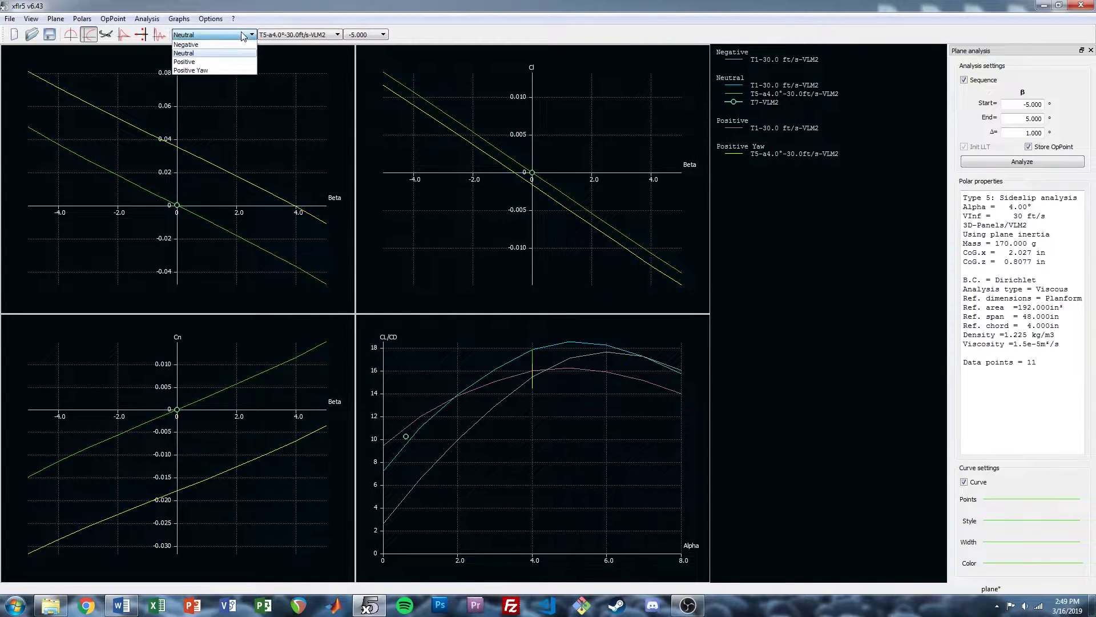
left_click(227, 53)
left_click(106, 34)
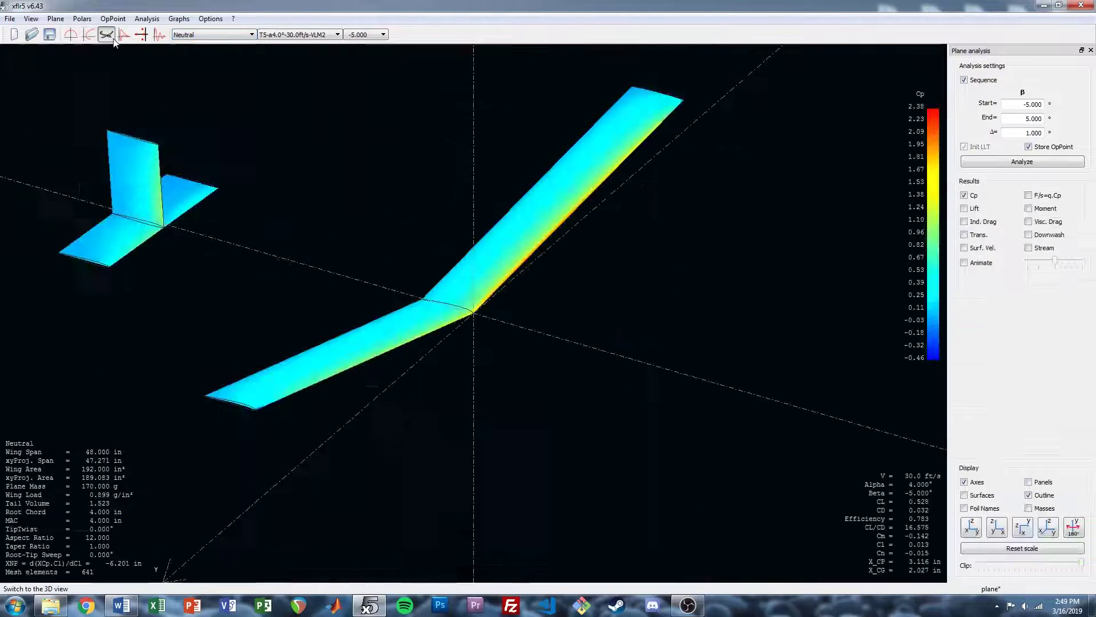
right_click(380, 196)
mouse_move(425, 210)
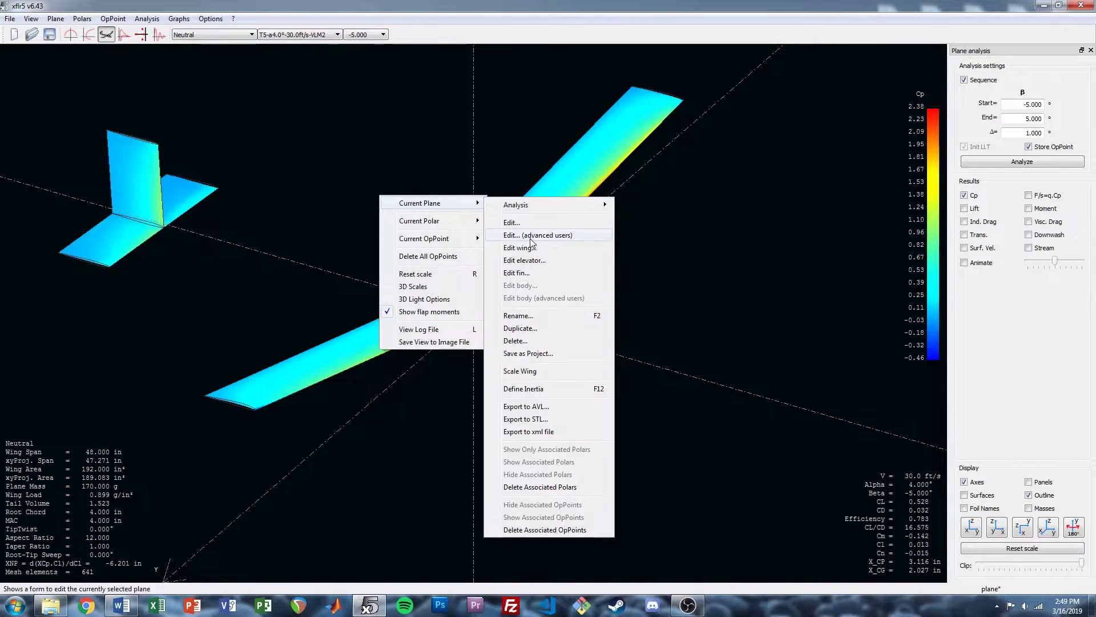
left_click(531, 316)
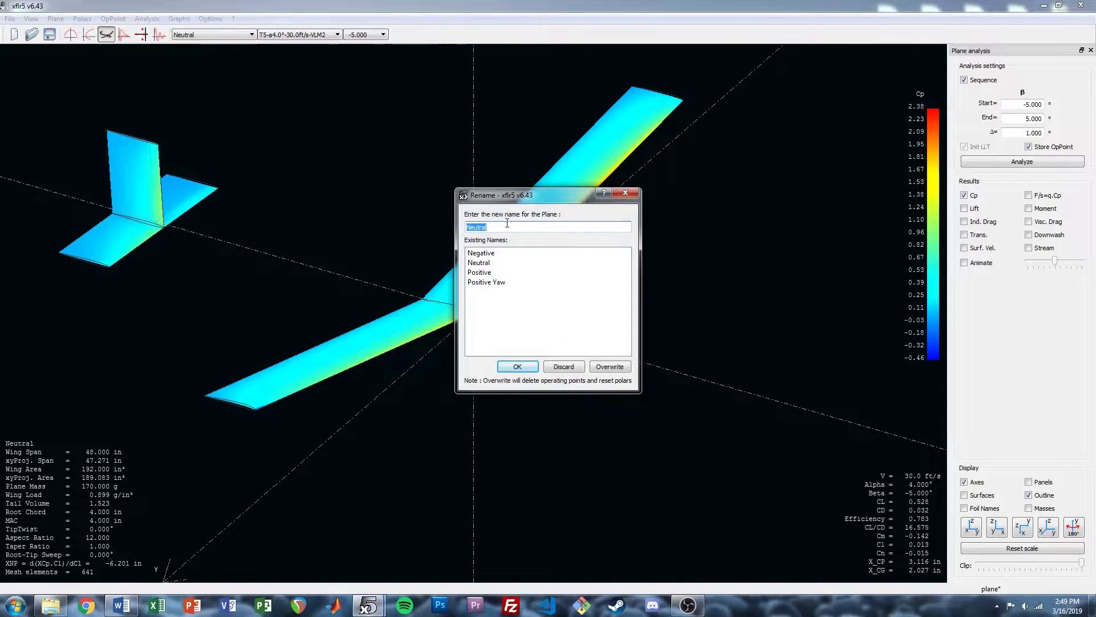
type("N")
left_click(517, 367)
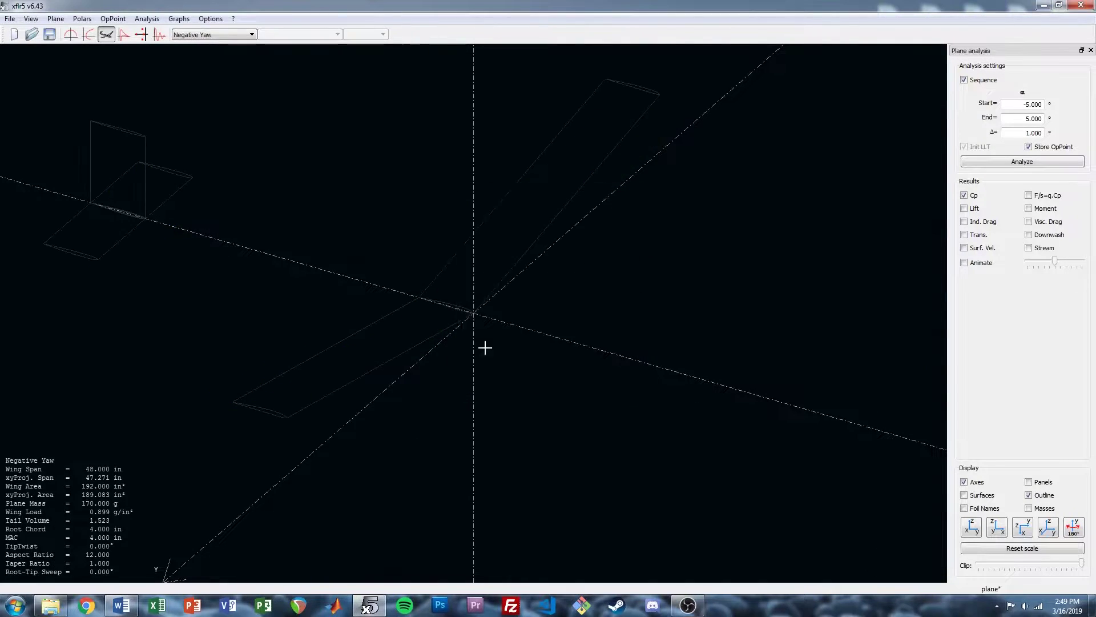
In the fin definition of the Negative Yaw plane, set the foil of section 1 to NACA Up
right_click(389, 236)
mouse_move(400, 245)
left_click(550, 260)
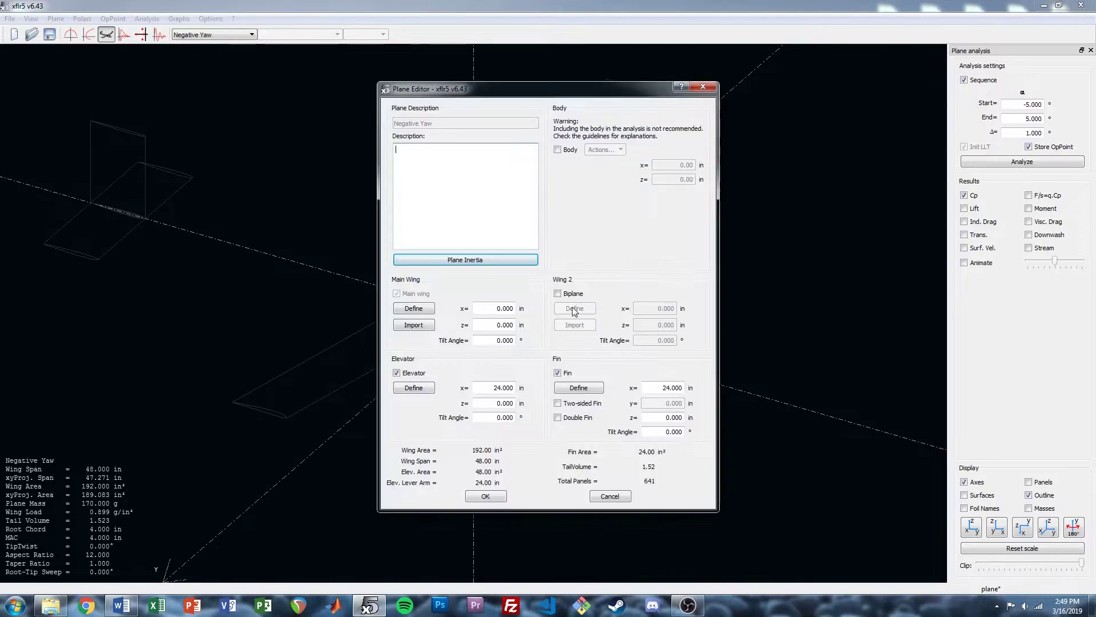
left_click(578, 387)
double_click(422, 142)
left_click(441, 142)
left_click(399, 176)
Set the foil of the fin's section 2 to NACA Up, and save the fin and the plane
double_click(427, 159)
left_click(427, 158)
left_click(403, 193)
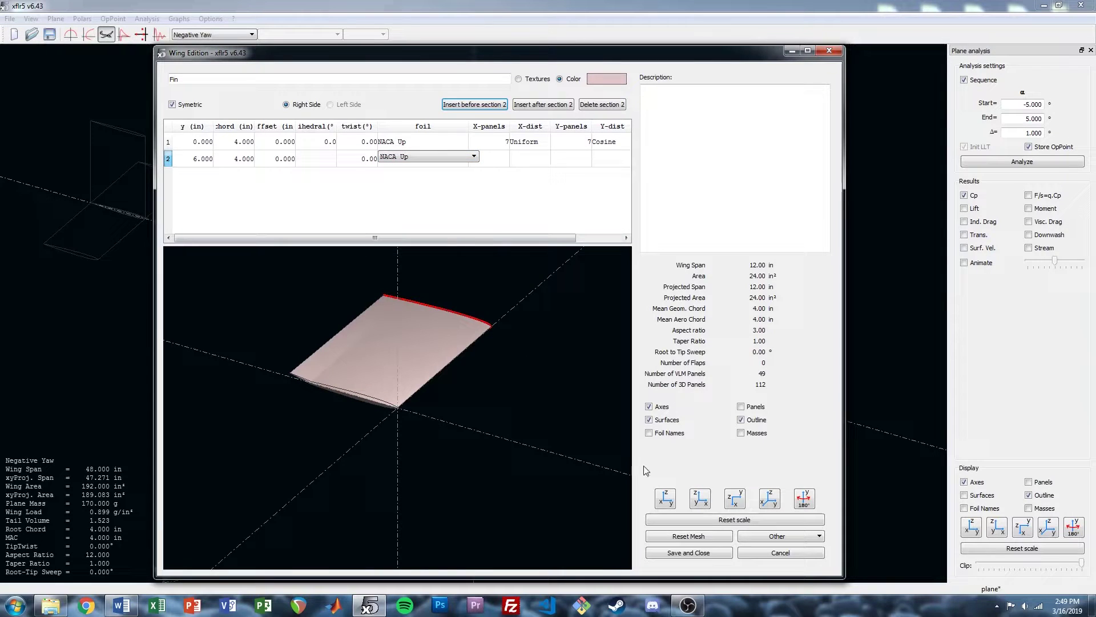
left_click(460, 193)
left_click(689, 553)
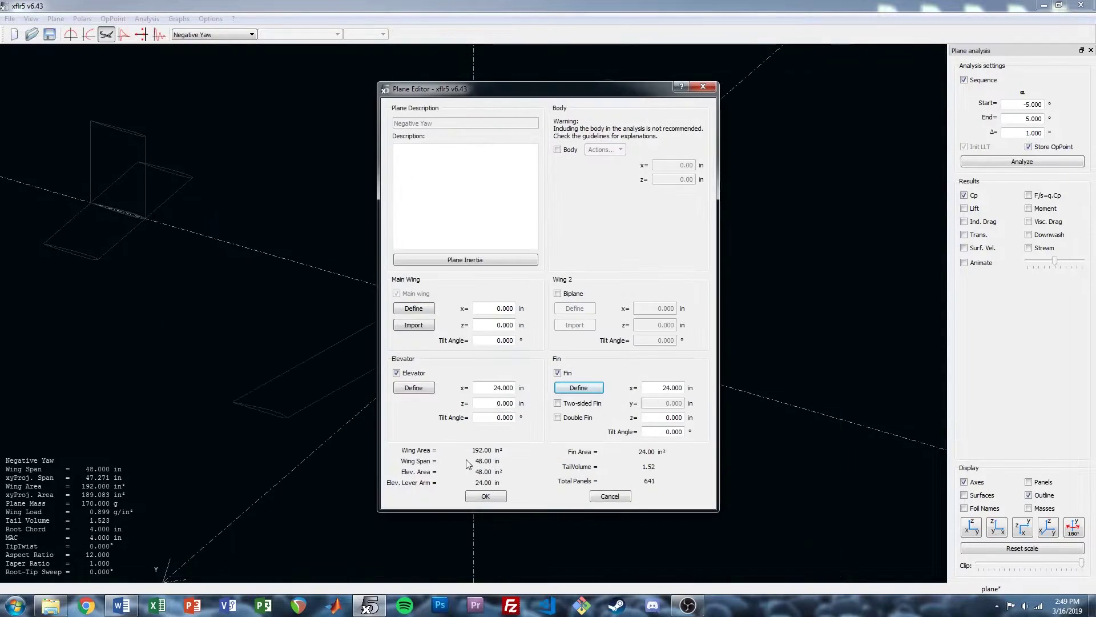
left_click(493, 496)
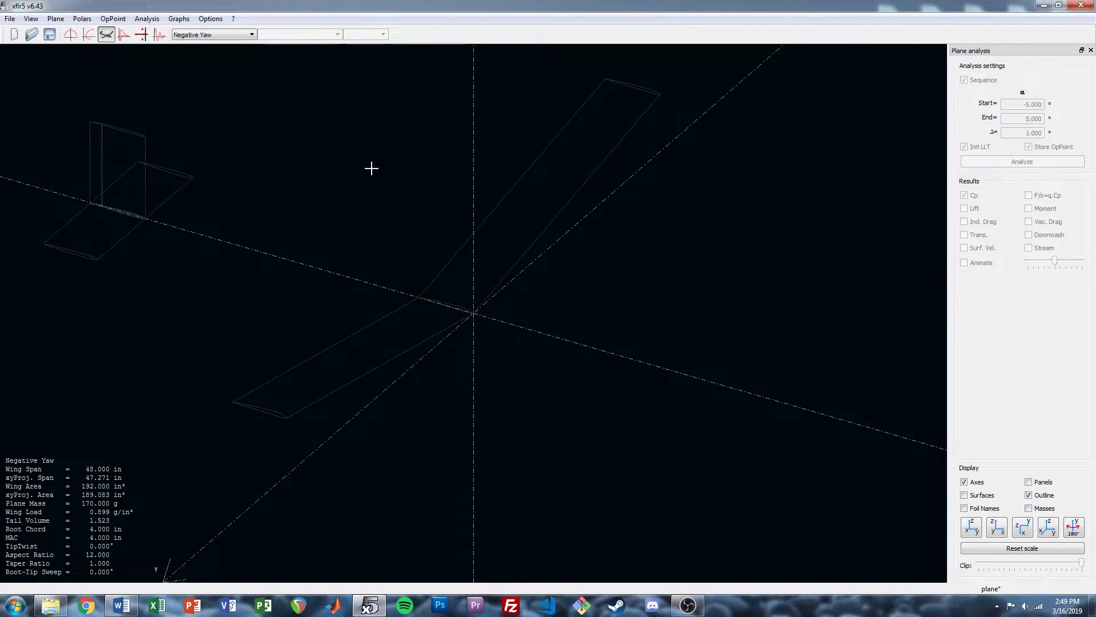
Define a Type 5 analysis for Negative Yaw at 30 ft/s and α = 4°, run it from -5° to 5° and bring up the polar graphs
left_click(146, 19)
left_click(159, 33)
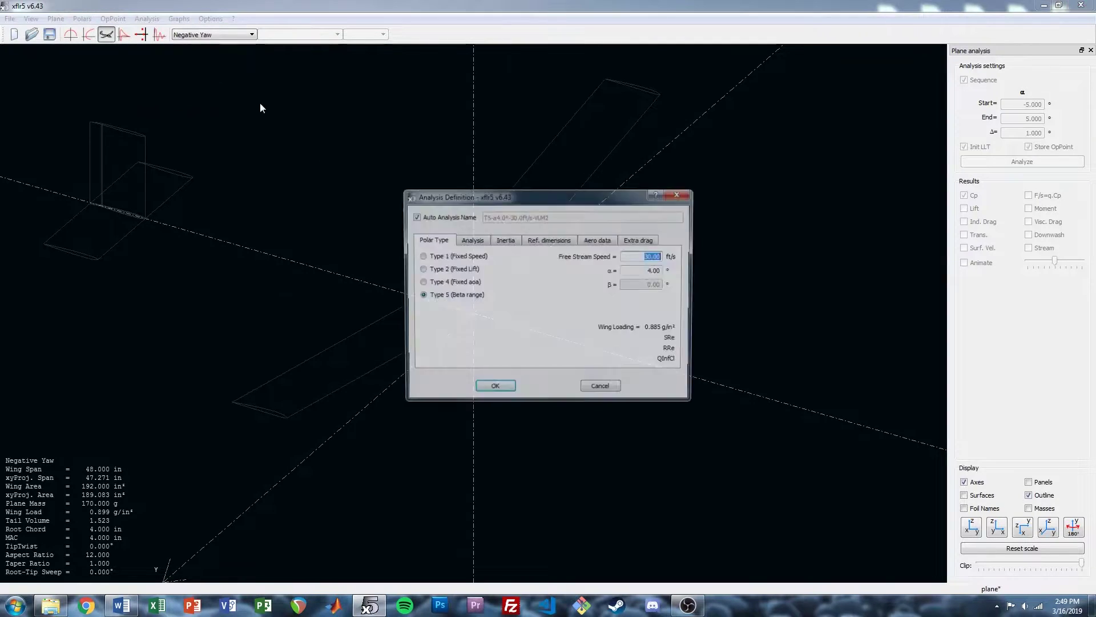
left_click(464, 242)
left_click(505, 240)
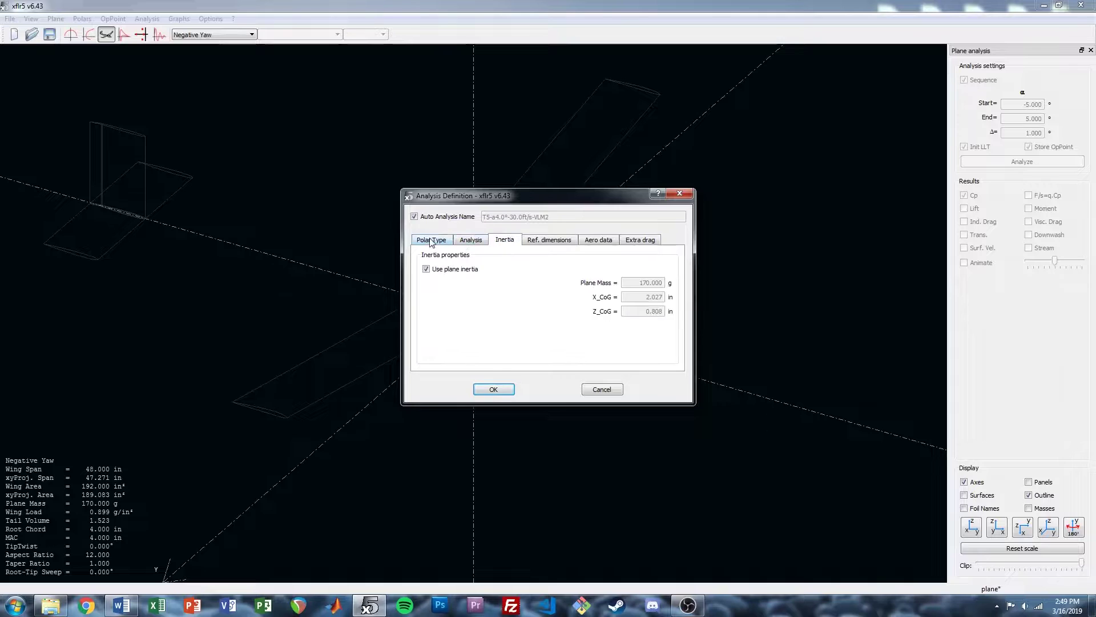
left_click(543, 244)
left_click(433, 243)
left_click(485, 391)
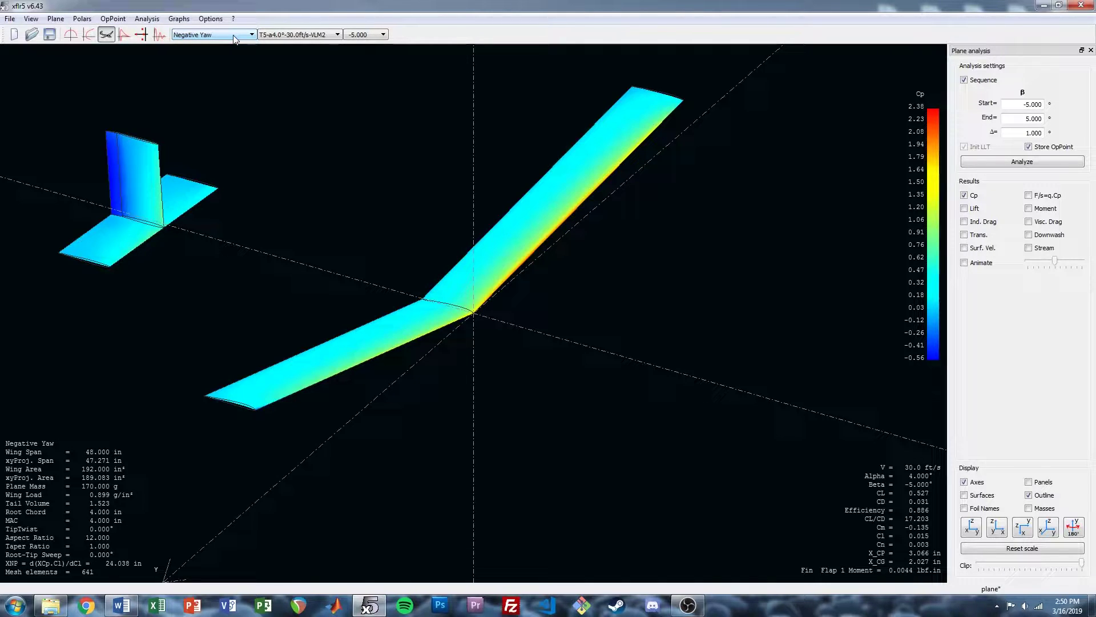
left_click(89, 35)
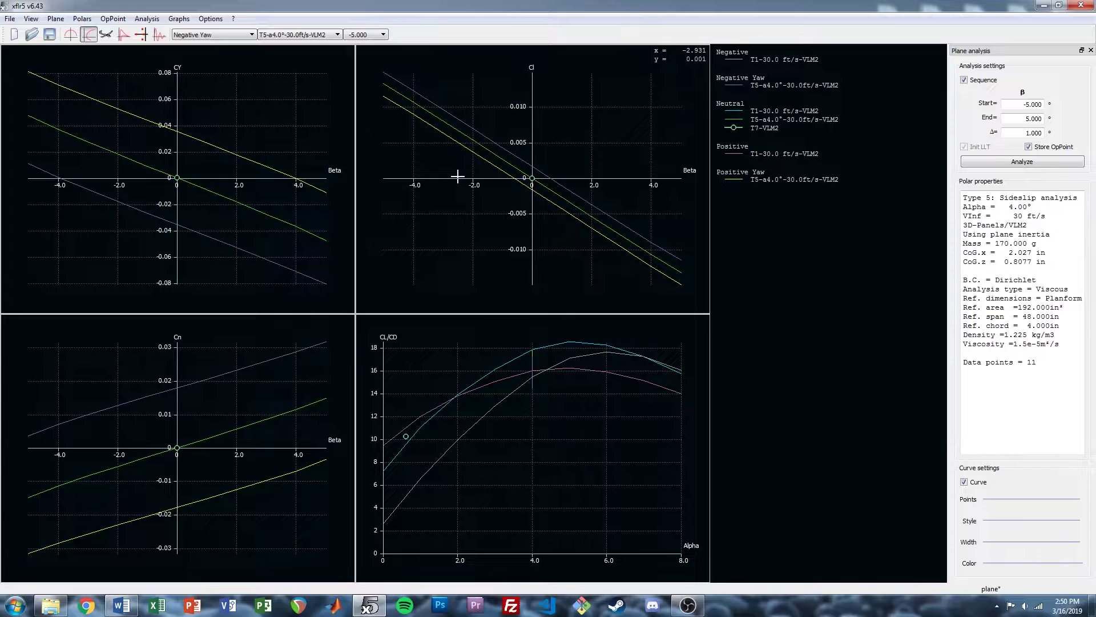
Export all polars to the UCF Controls Design Part 3 folder
left_click(106, 35)
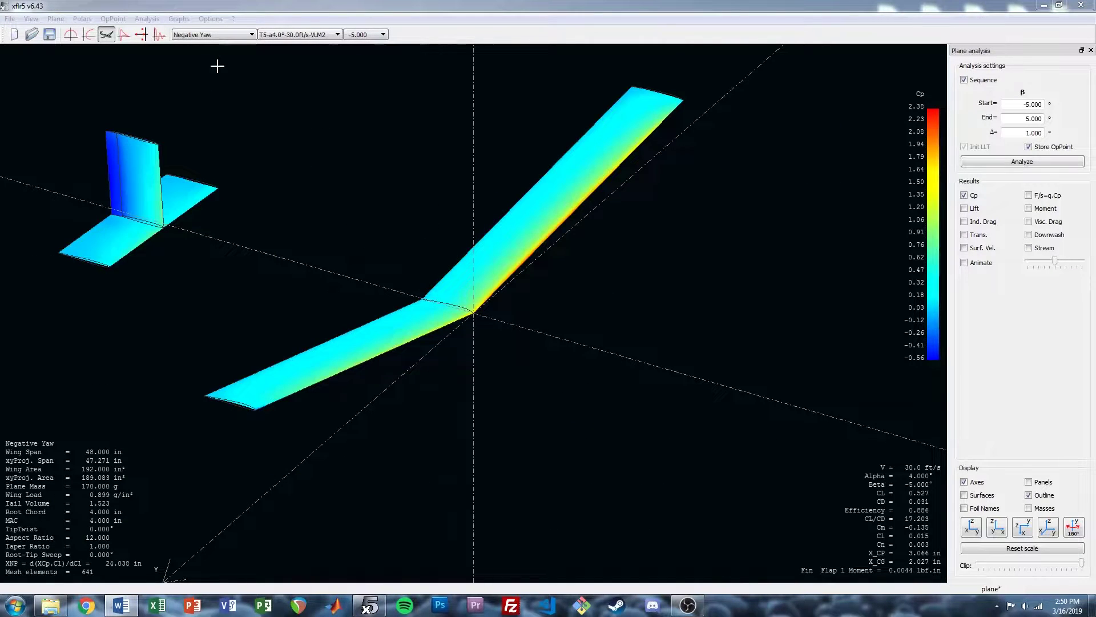
left_click(116, 18)
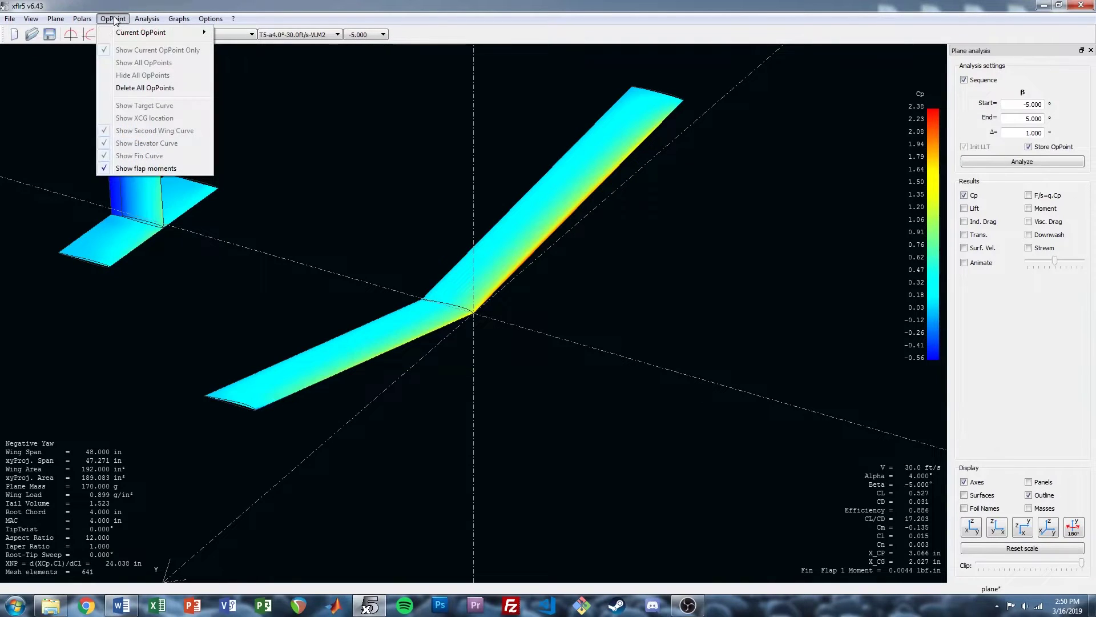
mouse_move(123, 35)
mouse_move(147, 21)
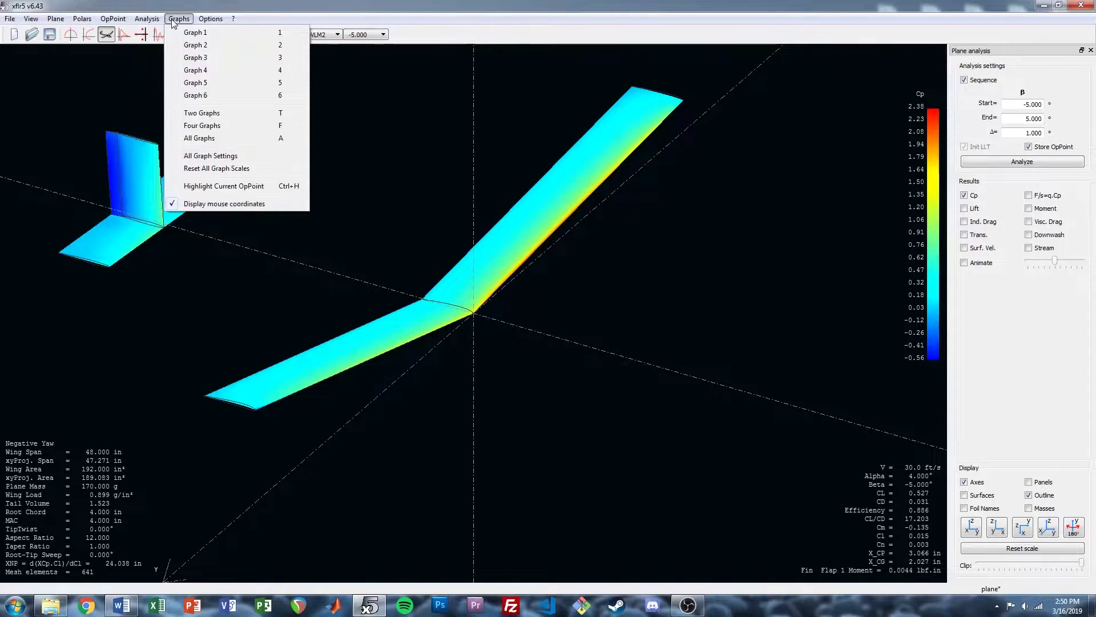
mouse_move(89, 23)
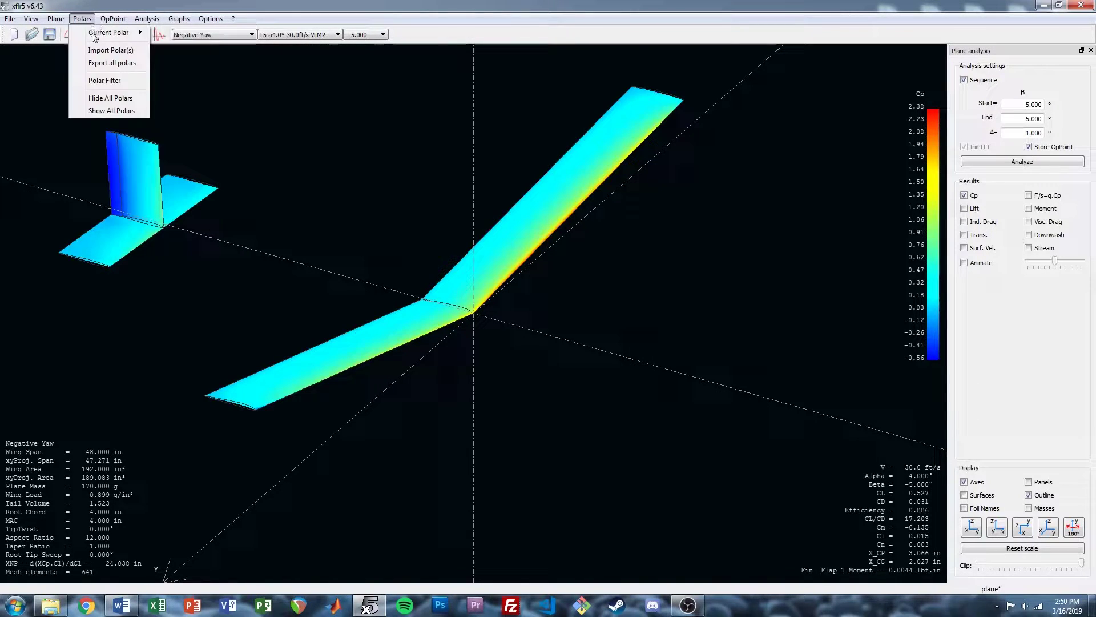
left_click(112, 63)
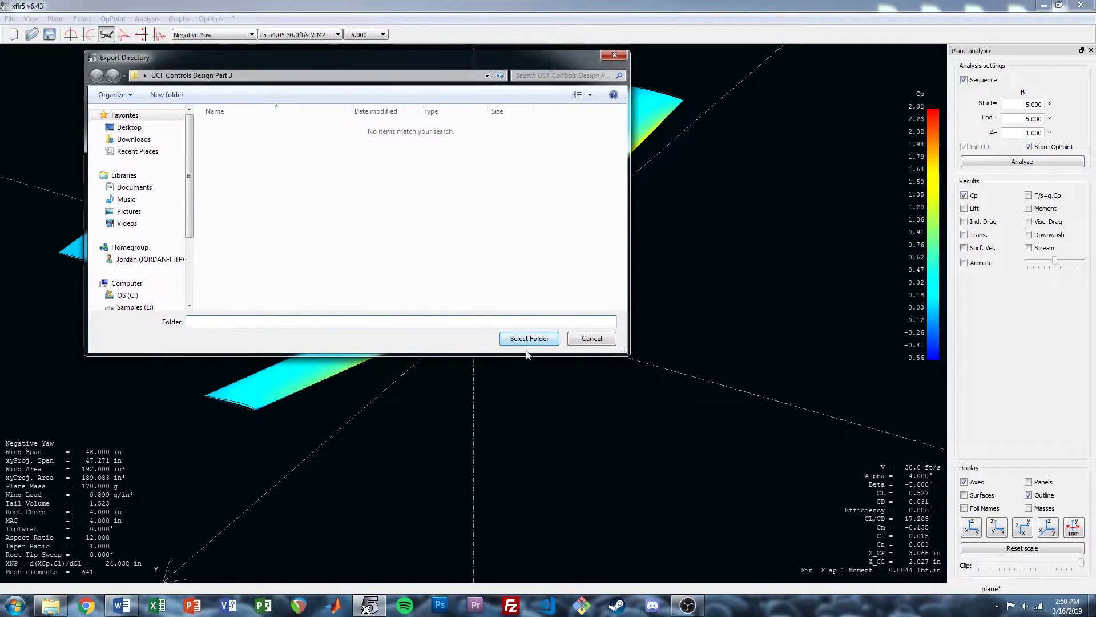
left_click(526, 337)
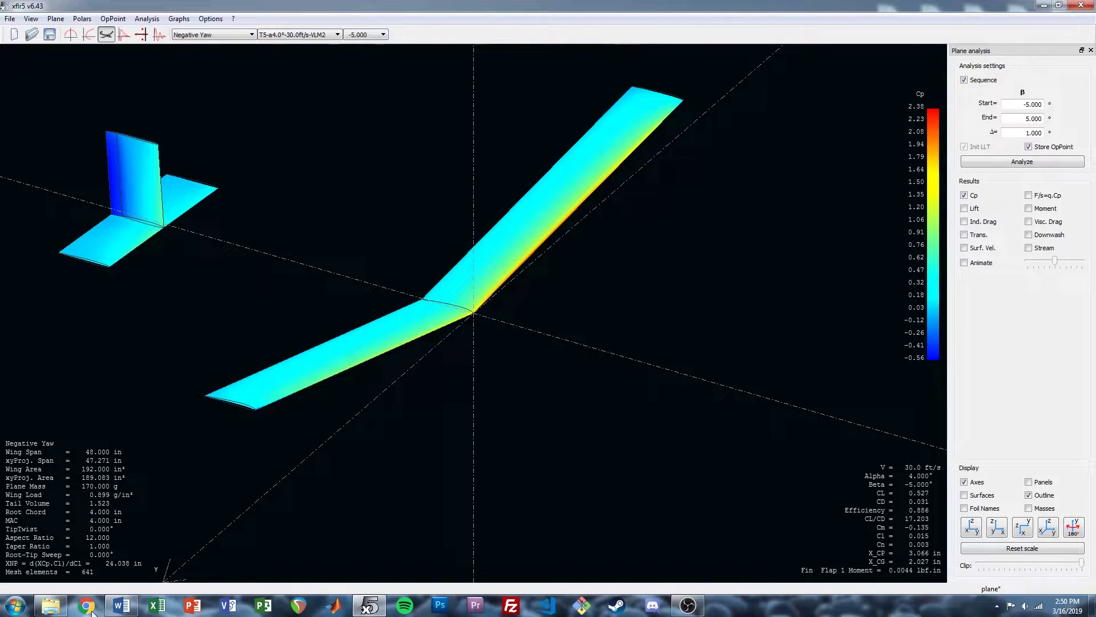
Switch to File Explorer, open the desktop folder UCF Controls Design Part 3 and select the exported Negative Yaw CSV file
left_click(51, 606)
left_click(445, 152)
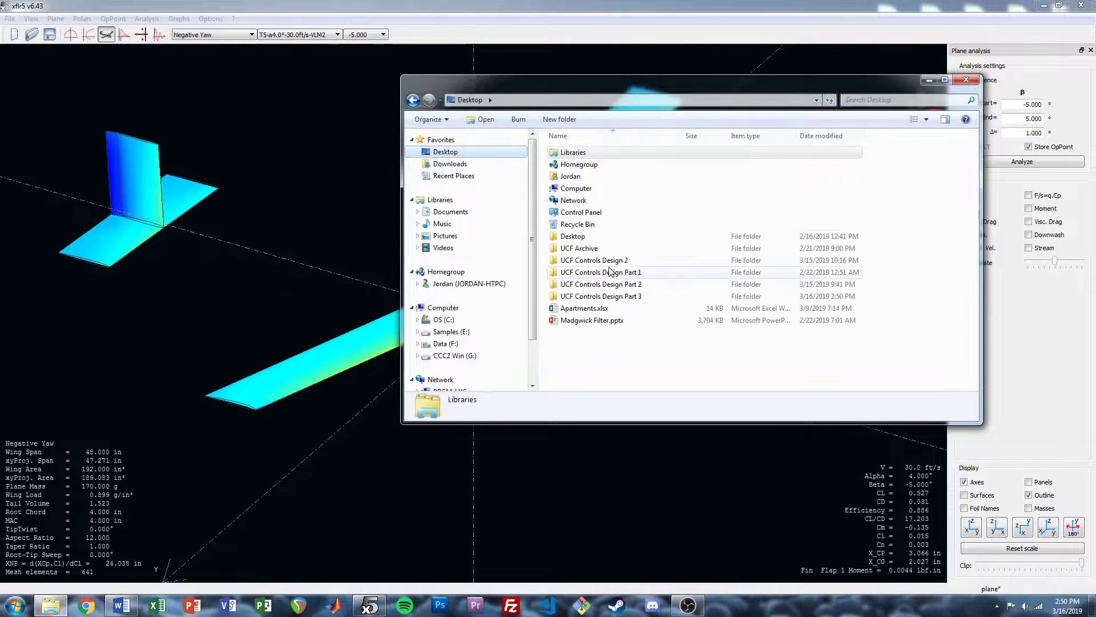
double_click(673, 295)
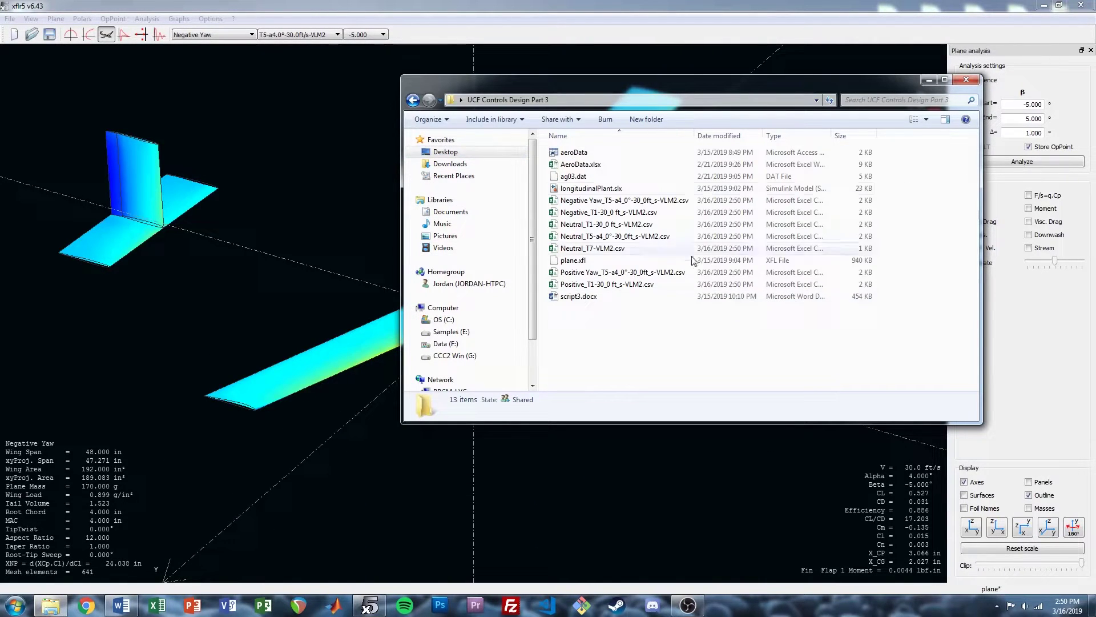
left_click_drag(625, 80, 504, 73)
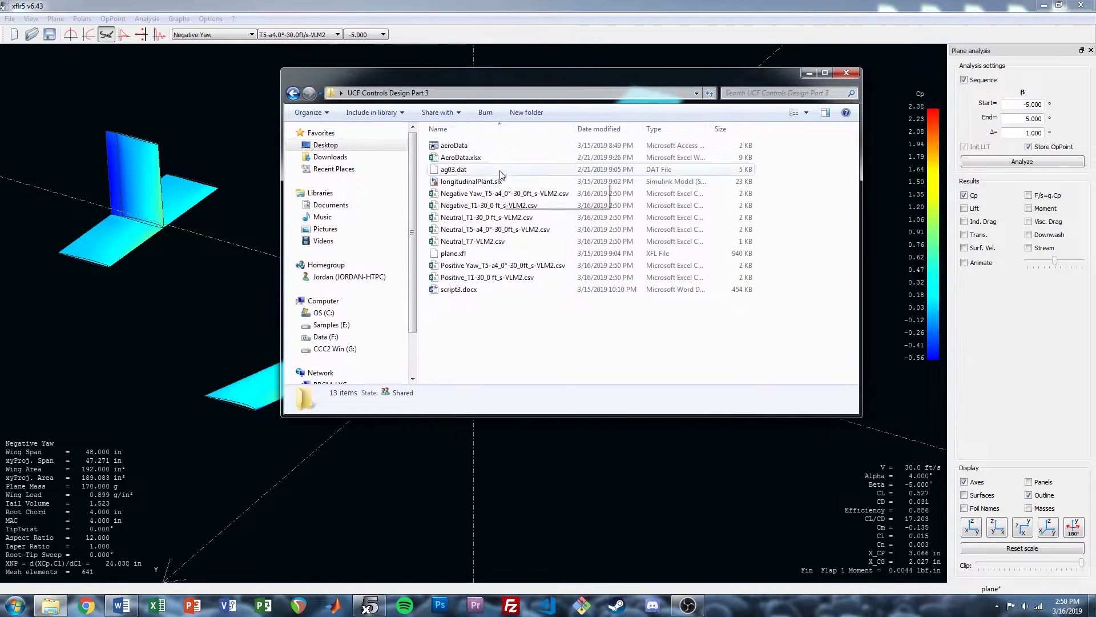
left_click(504, 194)
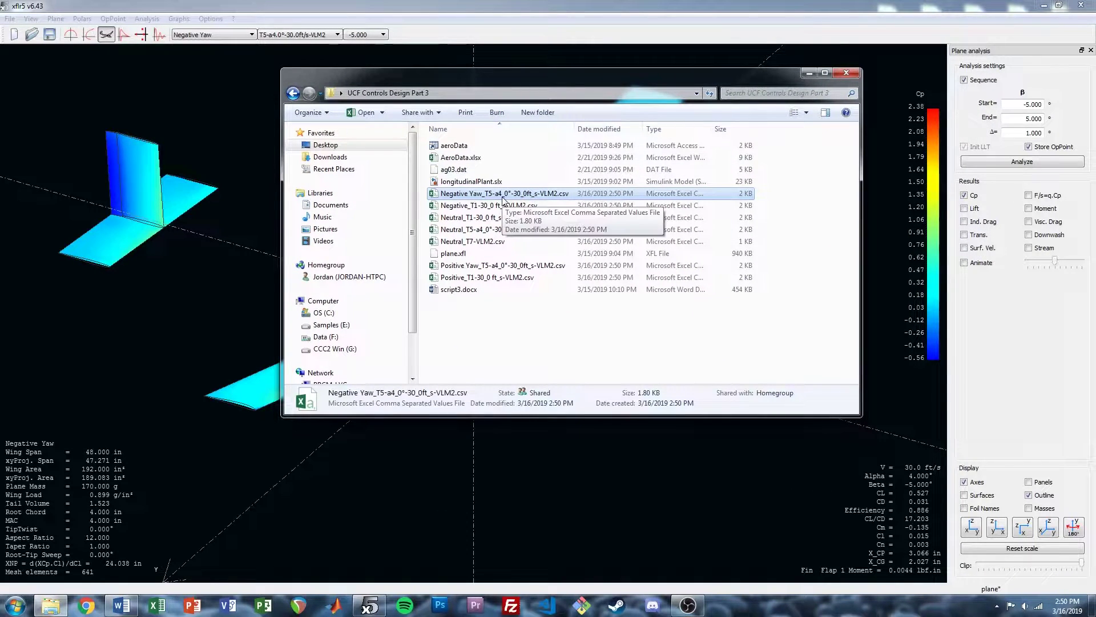
Look over the exported Positive Yaw, Neutral and Type 1 CSV files in the UCF Controls Design Part 3 folder
left_click(499, 266)
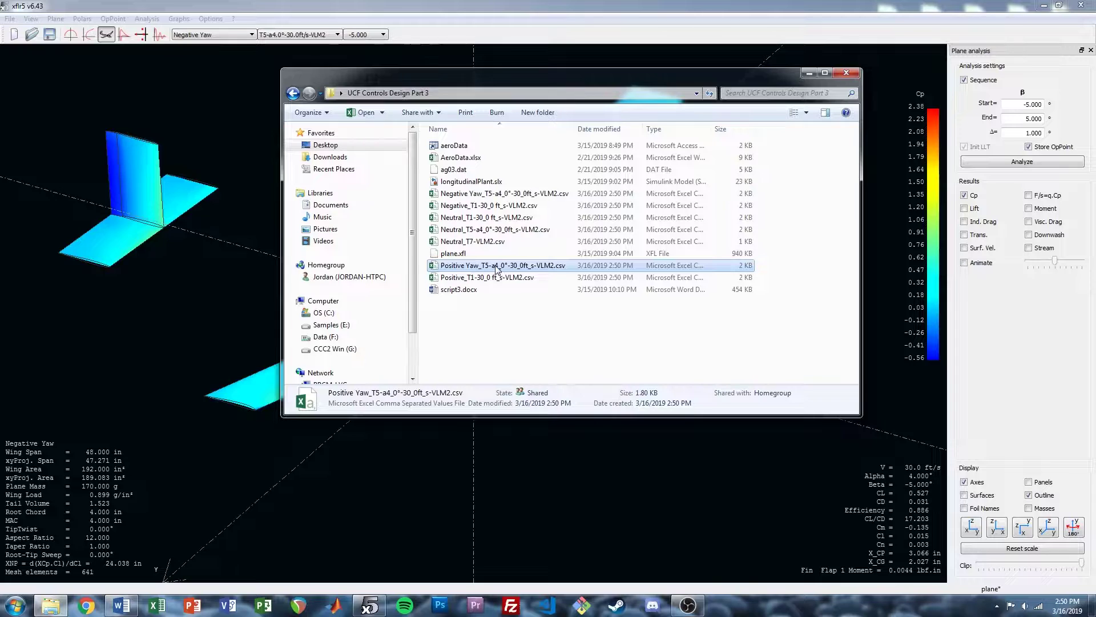
left_click(500, 230)
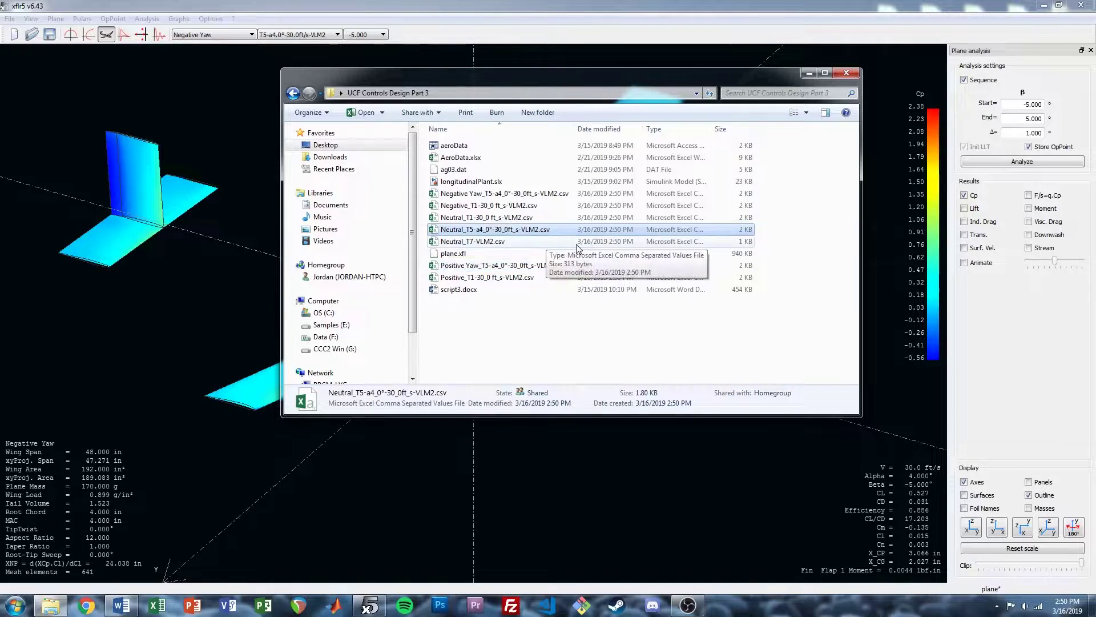
left_click(502, 243)
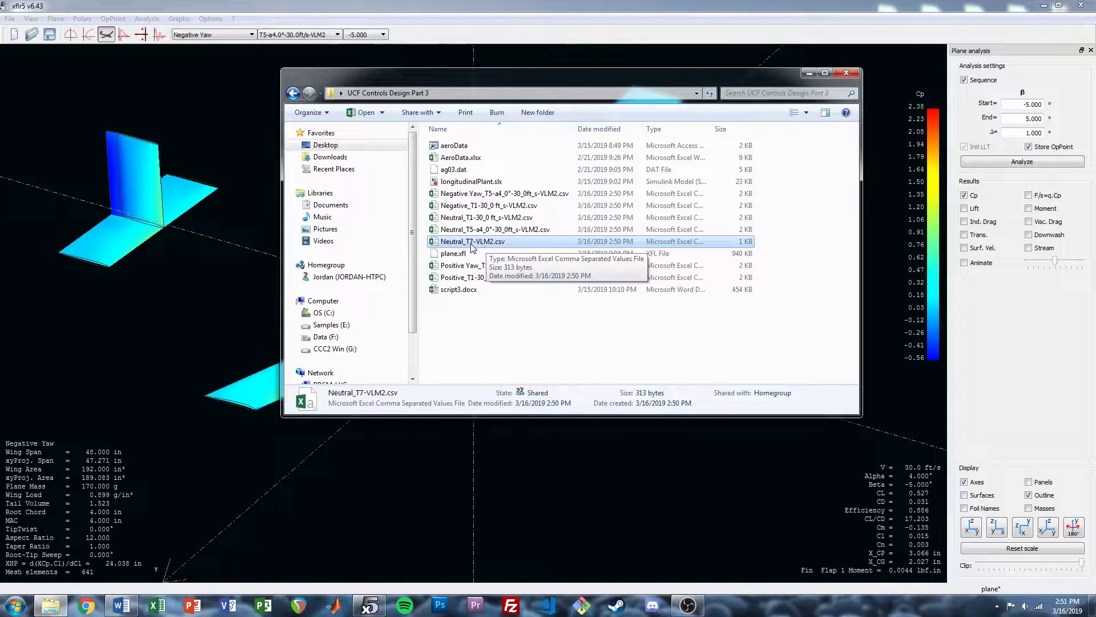
left_click(474, 279)
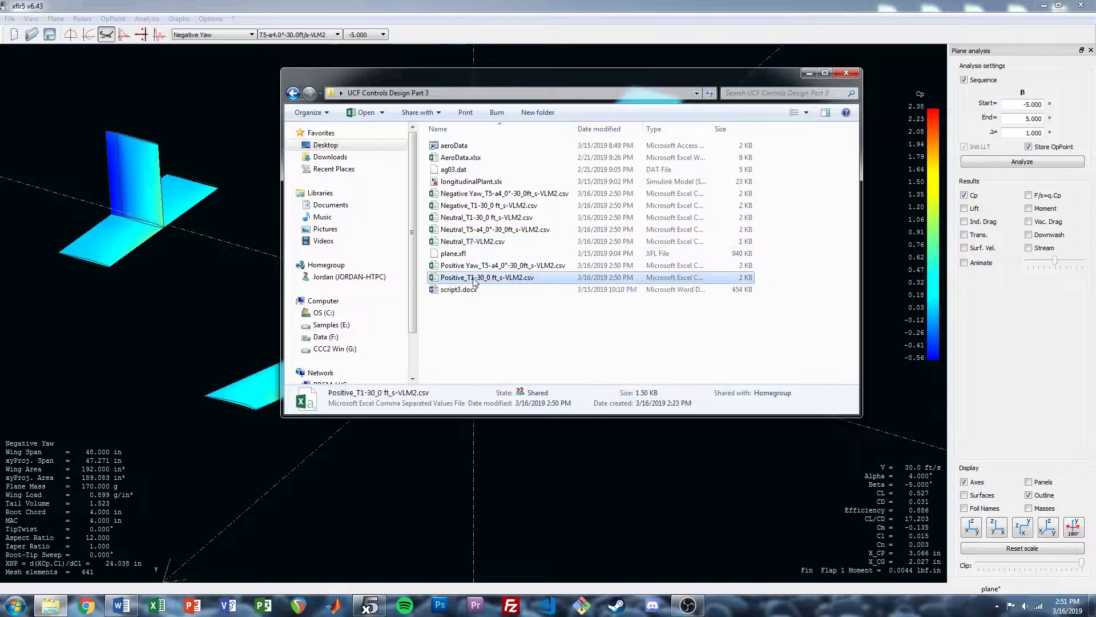
left_click(475, 206)
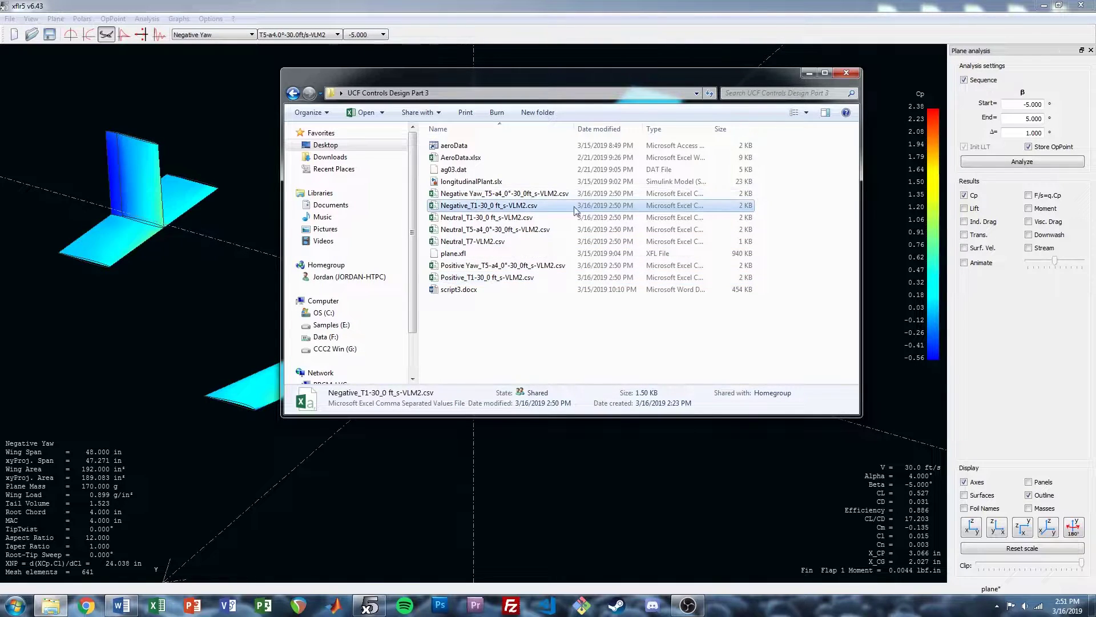
left_click(521, 357)
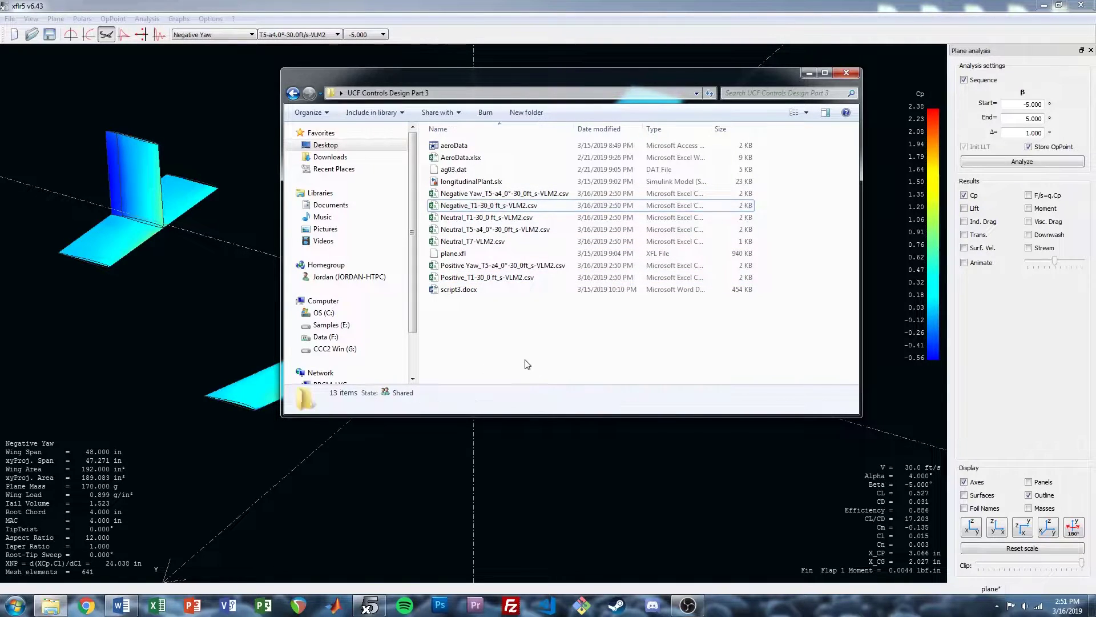
Create an Excel worksheet named LateralAeroData.xlsx in the UCF Controls Design Part 3 folder and open it in Excel
right_click(466, 334)
mouse_move(528, 520)
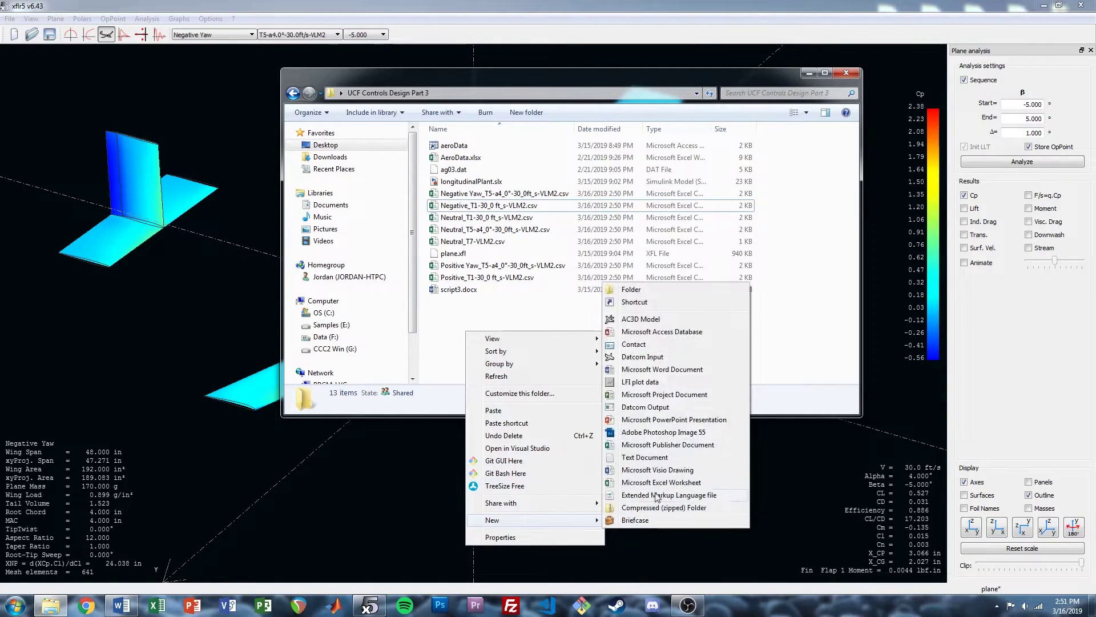
left_click(678, 483)
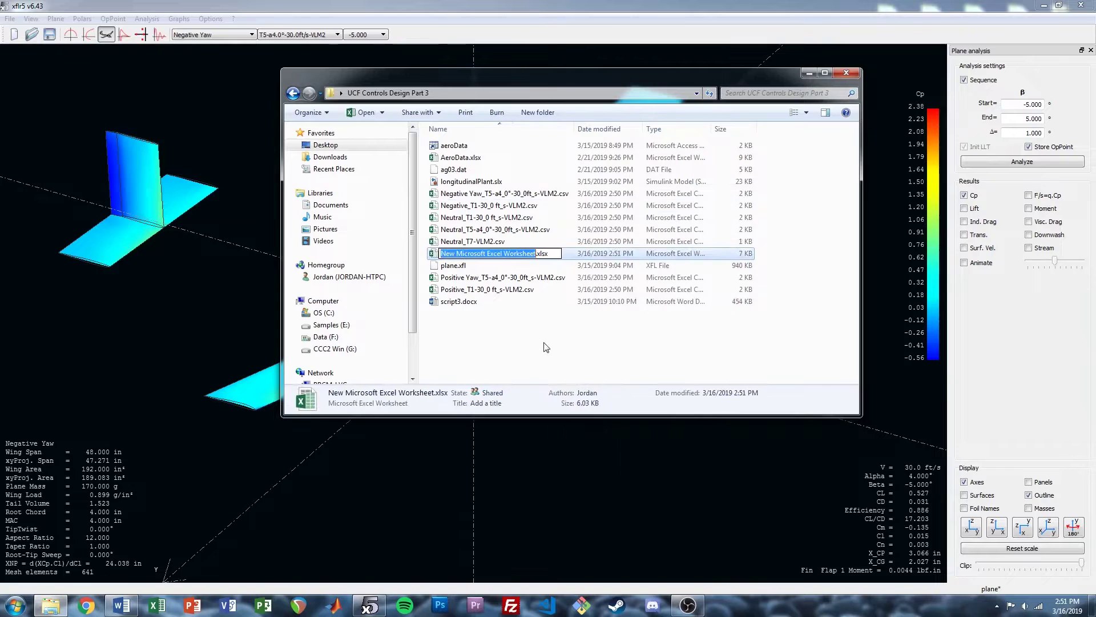
type("Lateral")
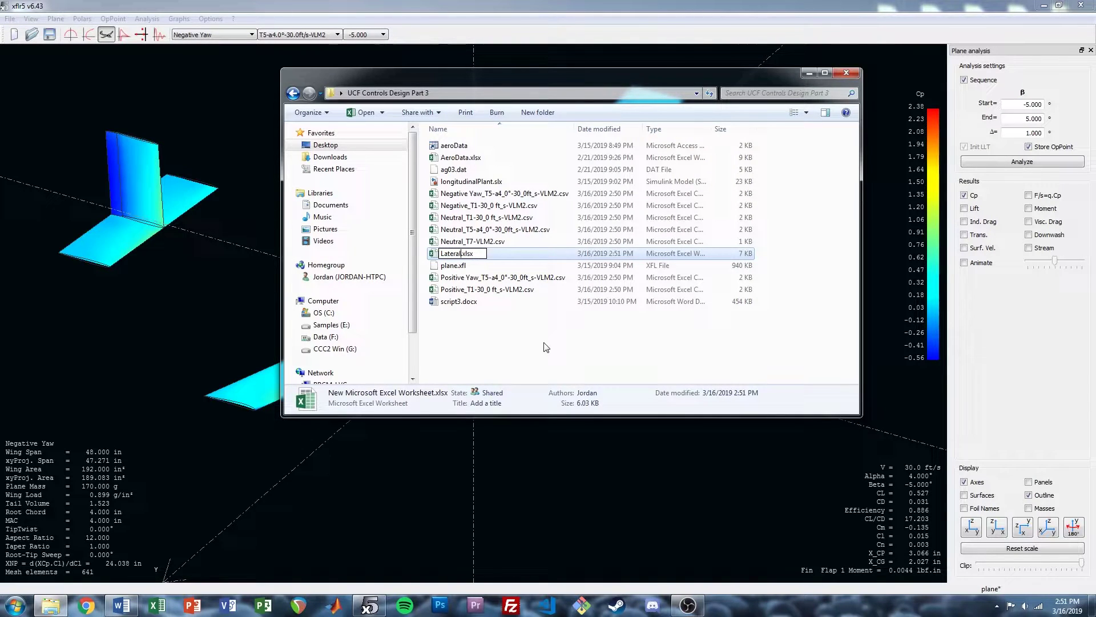
type("AeroData")
key("Return")
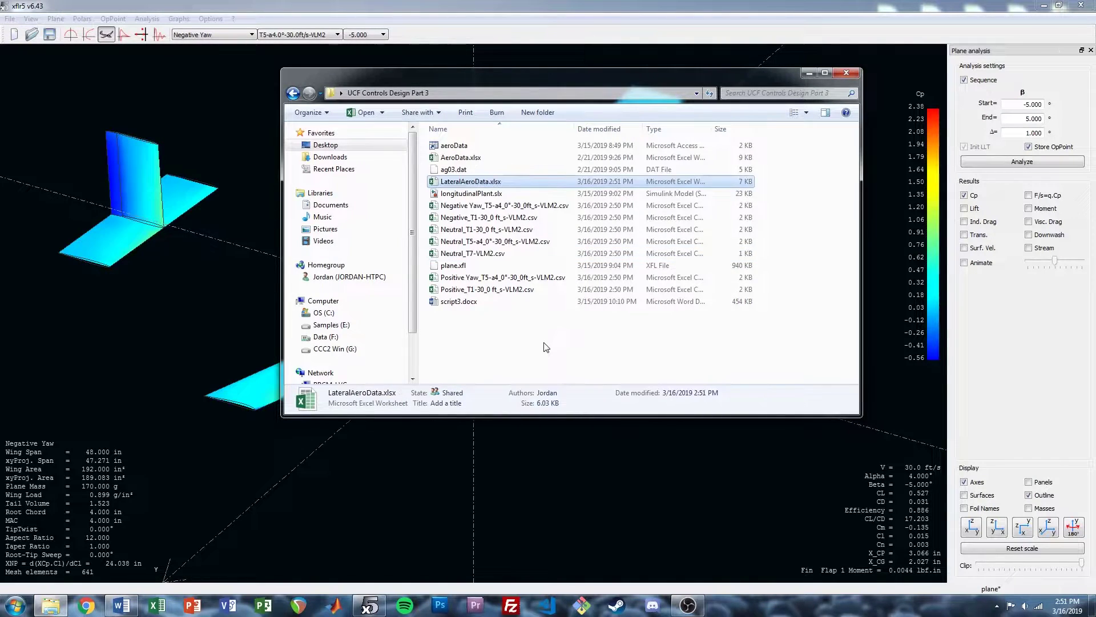
double_click(485, 182)
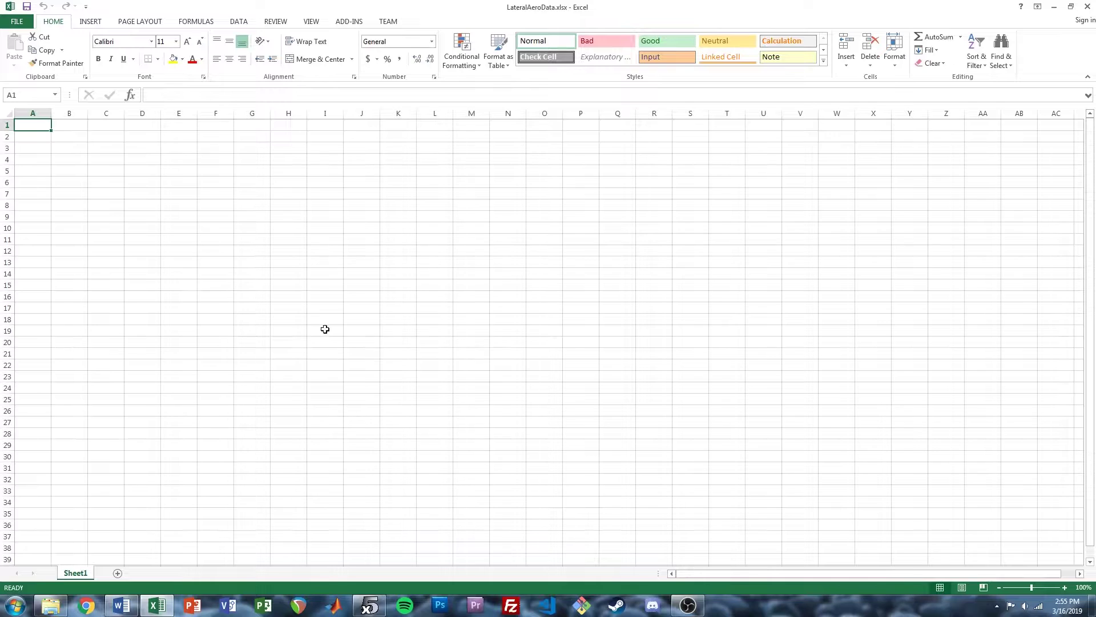
left_click(208, 196)
left_click(38, 127)
Open the Negative Yaw T5 CSV file in Excel and examine its Beta, CY, Cl and Cn columns
left_click(51, 605)
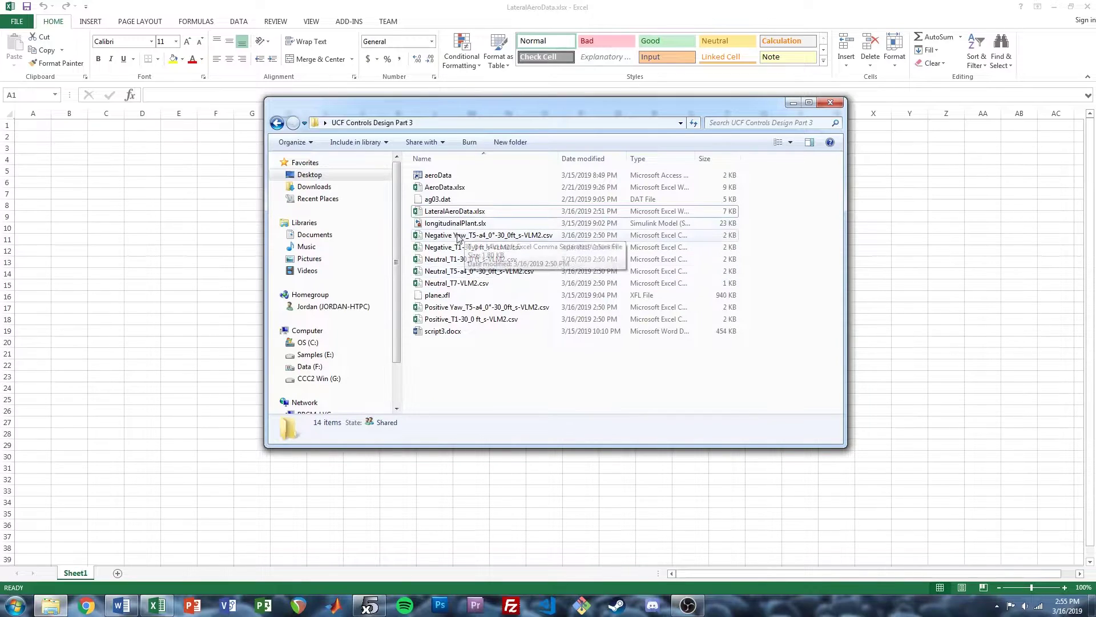
left_click_drag(448, 237, 173, 257)
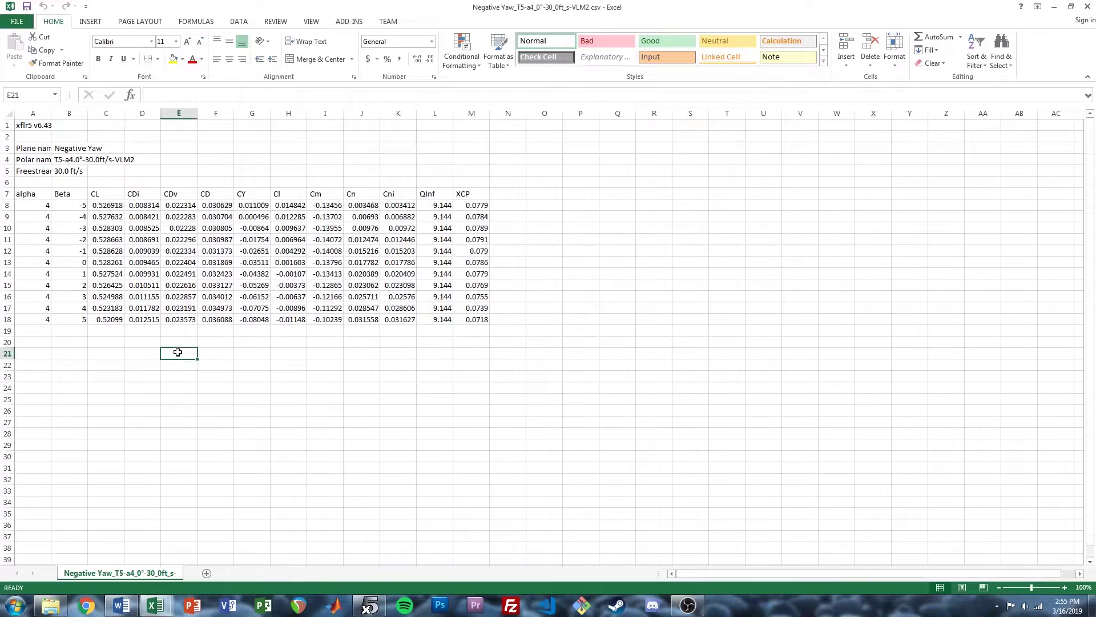
left_click(45, 205)
left_click(71, 196)
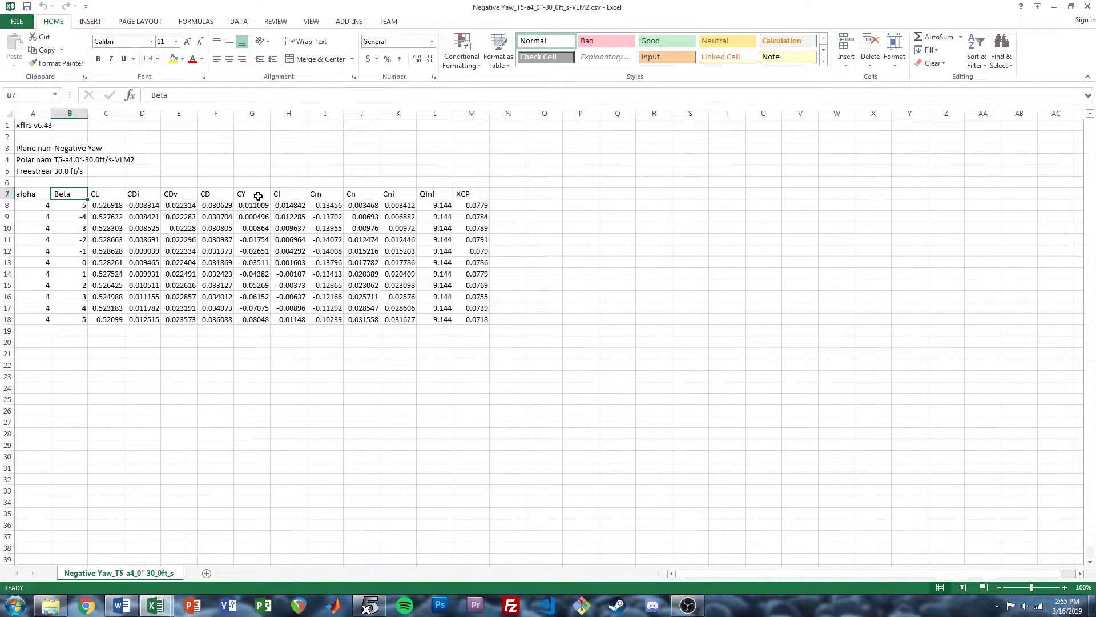
left_click(258, 196)
left_click(294, 196)
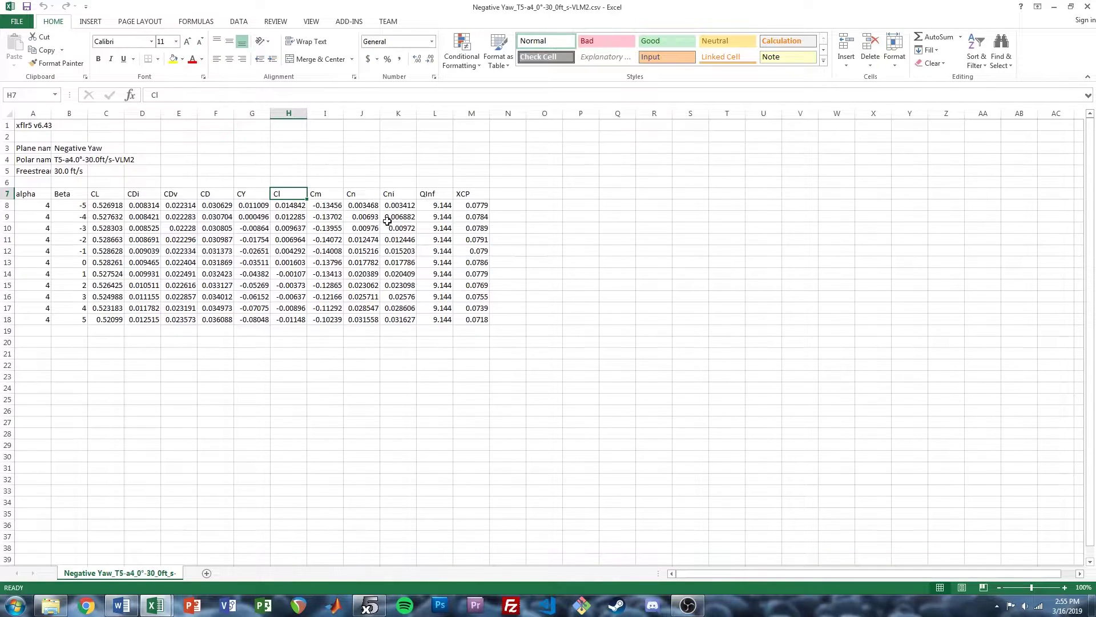
left_click(363, 196)
left_click(387, 369)
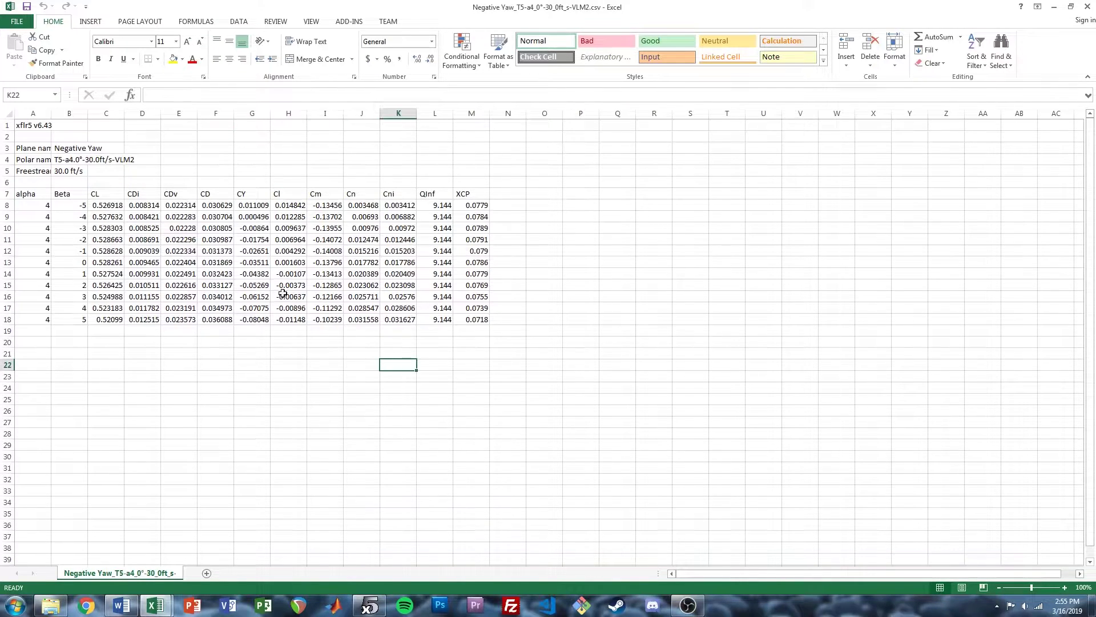
Return to LateralAeroData.xlsx and enter the headers beta, rudder, CY, Cl and Cn in cells A1 to E1
key("alt+Tab")
key("alt+Tab")
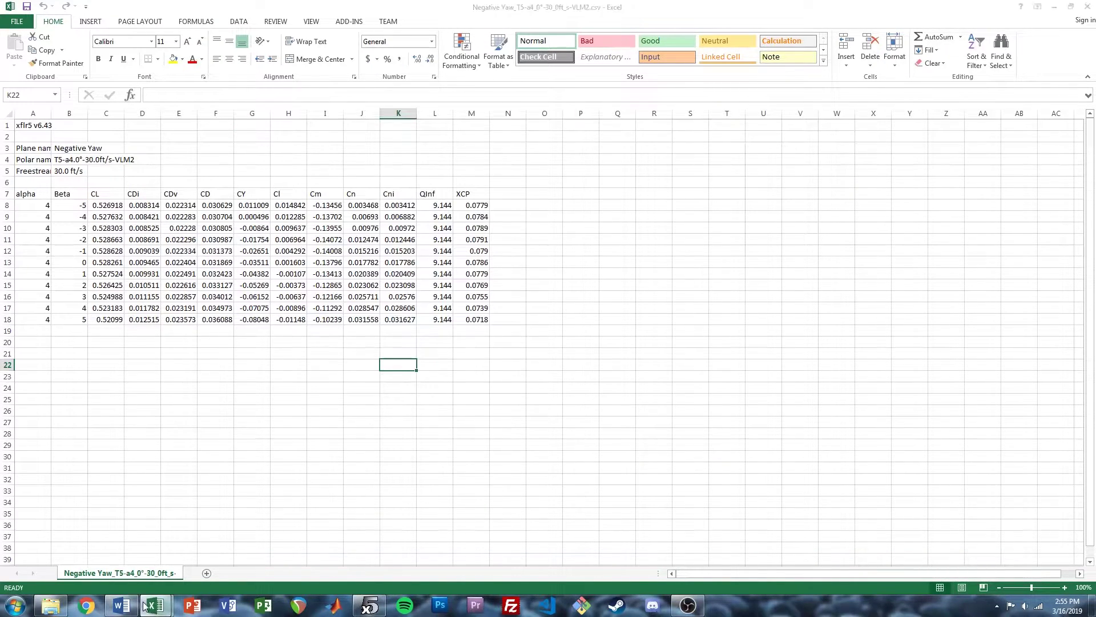
mouse_move(155, 606)
left_click(94, 542)
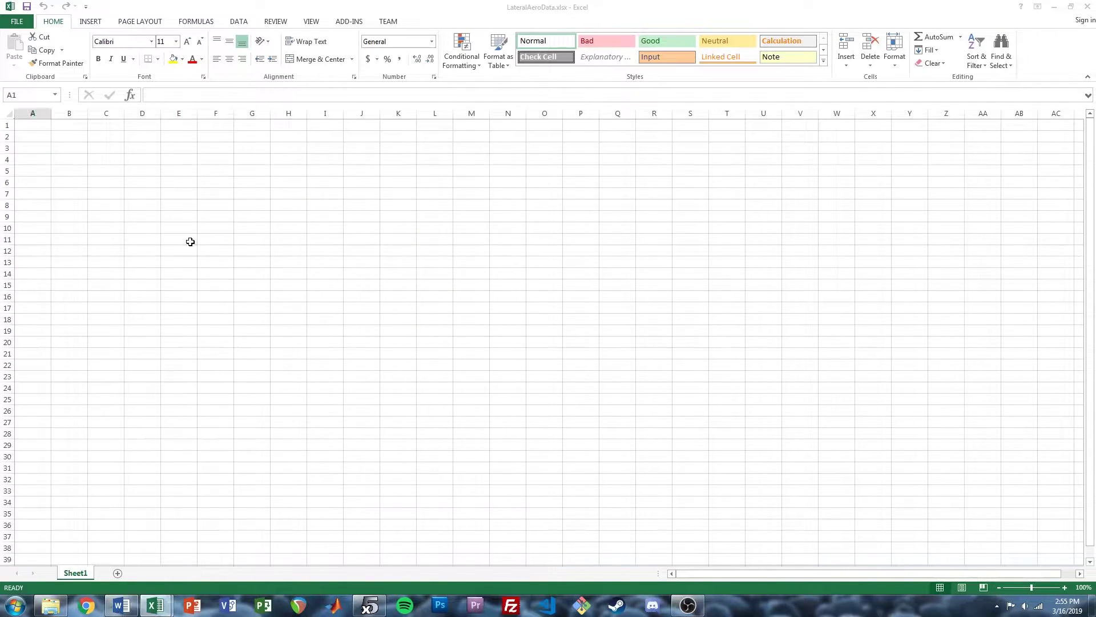
type("beta")
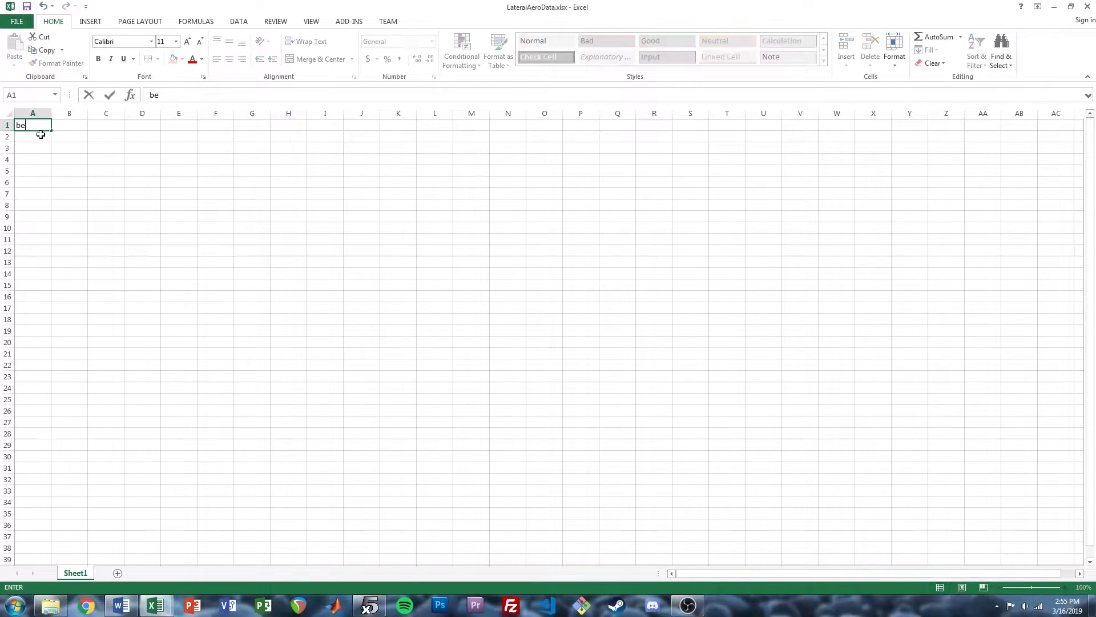
key("Tab")
type("rudd")
key("Tab")
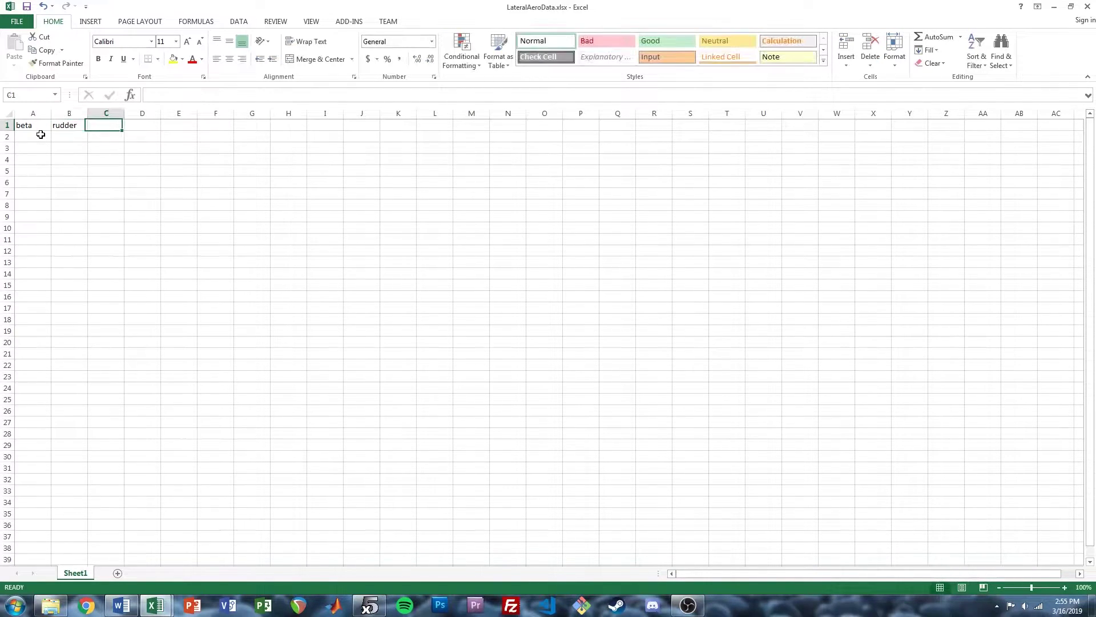
type("CY")
key("Tab")
type("Cl")
key("Tab")
type("Cn")
key("Return")
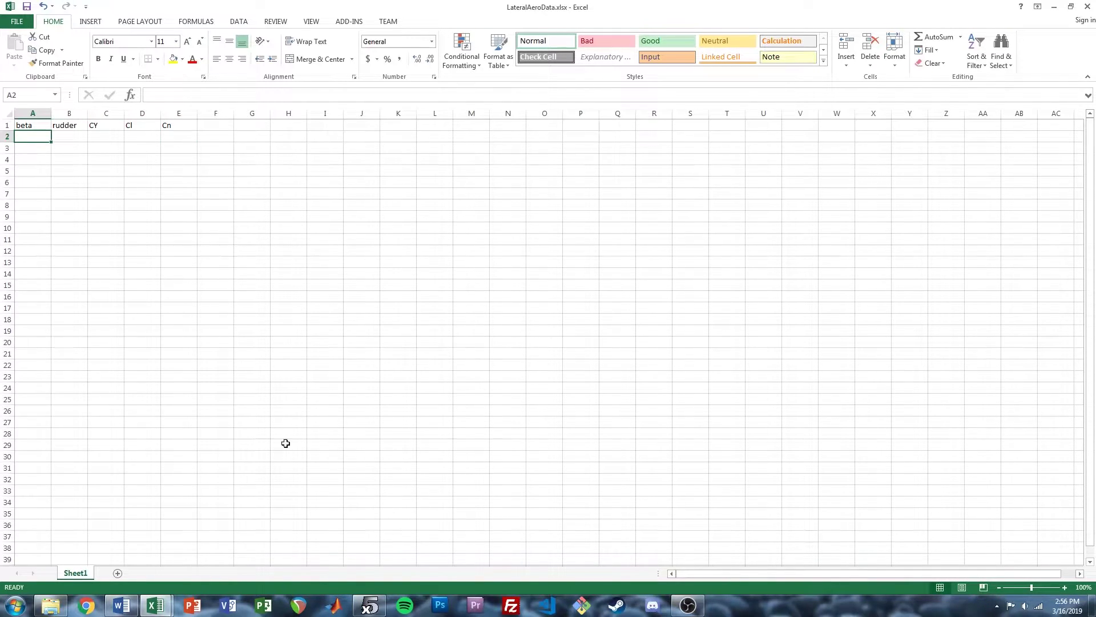
Enter a rudder deflection of -10 in cell B2
left_click(77, 135)
type("-10")
key("Return")
left_click(39, 137)
left_click(292, 265)
Copy the Beta values from B8:B18 of the Negative Yaw CSV into LateralAeroData.xlsx, starting at cell A2
left_click(164, 609)
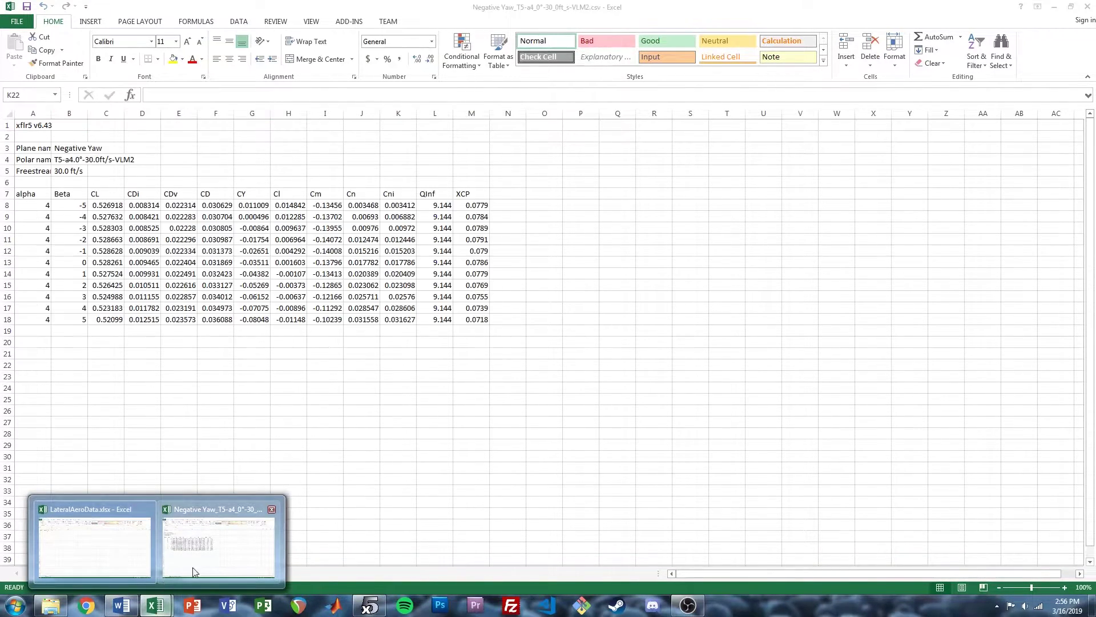
left_click(226, 553)
left_click(161, 402)
left_click_drag(69, 204, 66, 314)
key("ctrl+c")
key("alt+Tab")
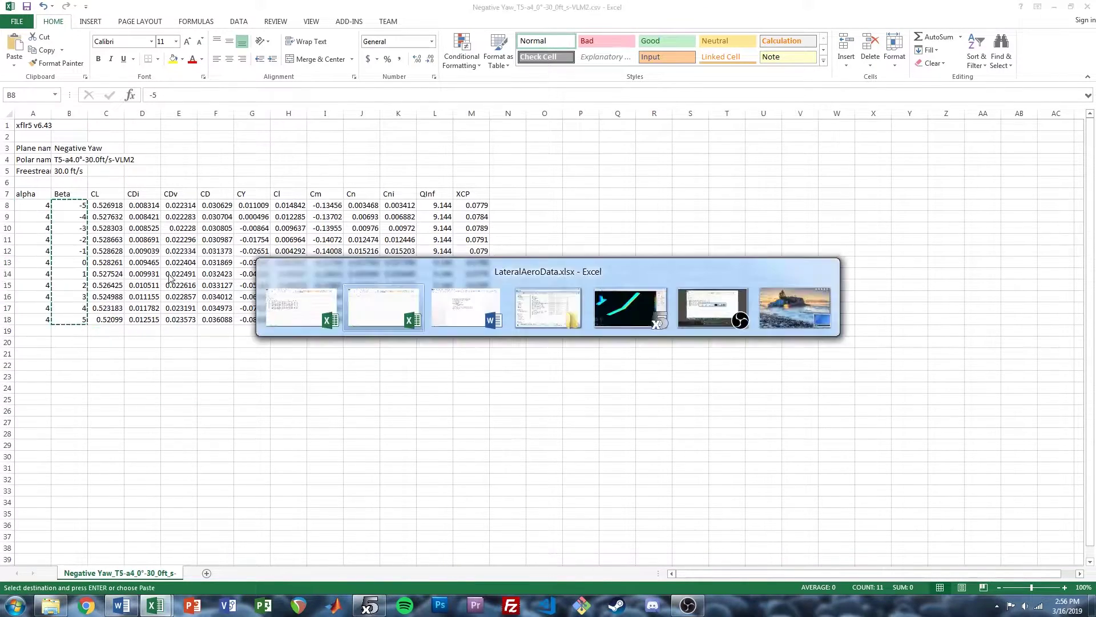
left_click(29, 136)
key("ctrl+v")
Copy rows 8 to 18 of the CY, Cl and Cn columns from the Negative Yaw CSV into LateralAeroData.xlsx, starting at C2
key("alt+Tab")
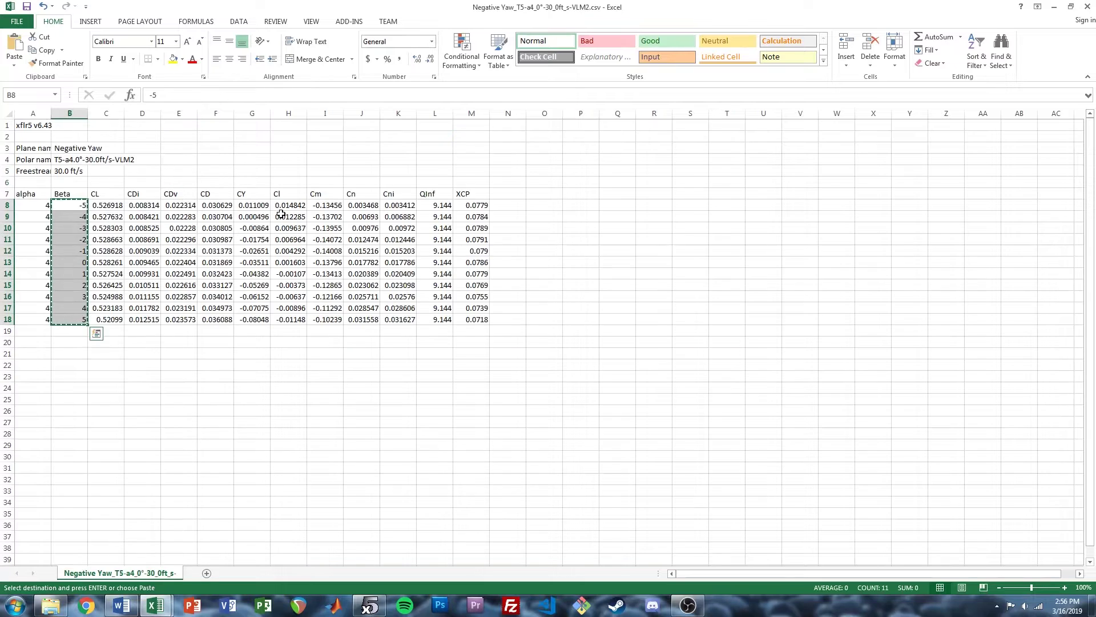
left_click_drag(258, 206, 254, 319)
left_click_drag(296, 206, 300, 318, "ctrl")
left_click_drag(367, 205, 366, 319, "ctrl")
key("ctrl+c")
key("alt+Tab")
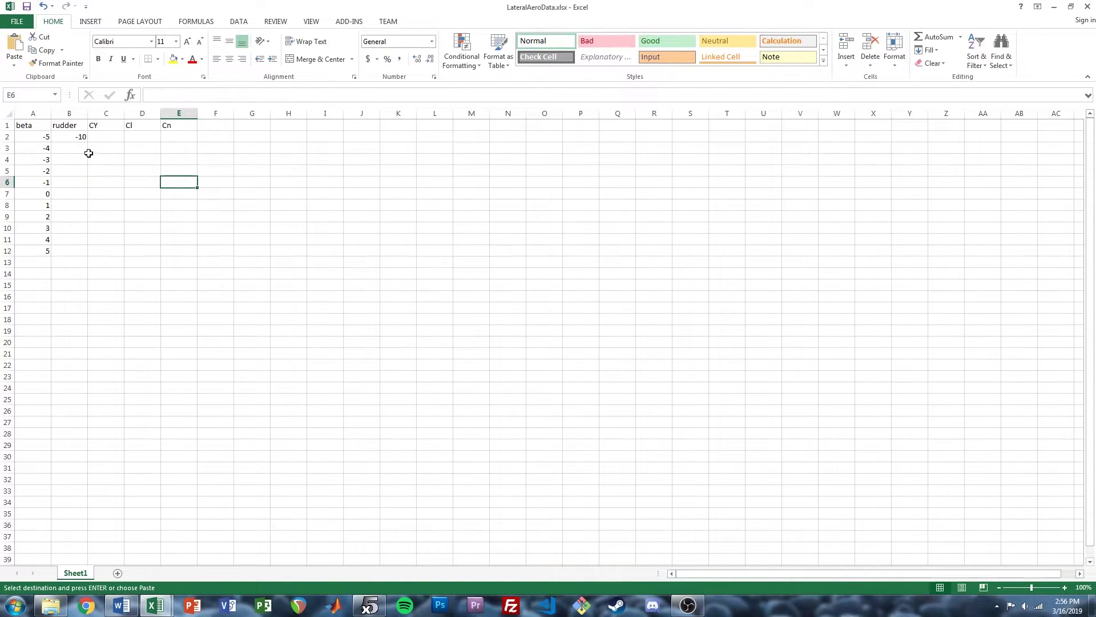
left_click(109, 135)
key("ctrl+v")
left_click(143, 353)
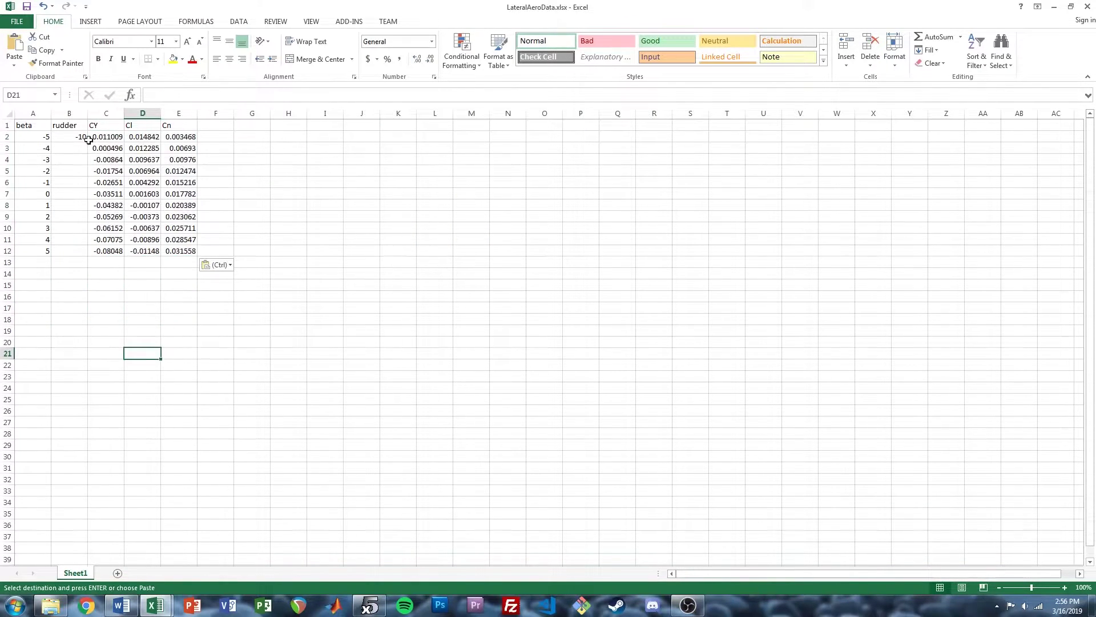
Copy the rudder value -10 from B2 into cells B3 to B12
left_click(76, 136)
key("ctrl+c")
left_click_drag(70, 148, 71, 251)
key("ctrl+v")
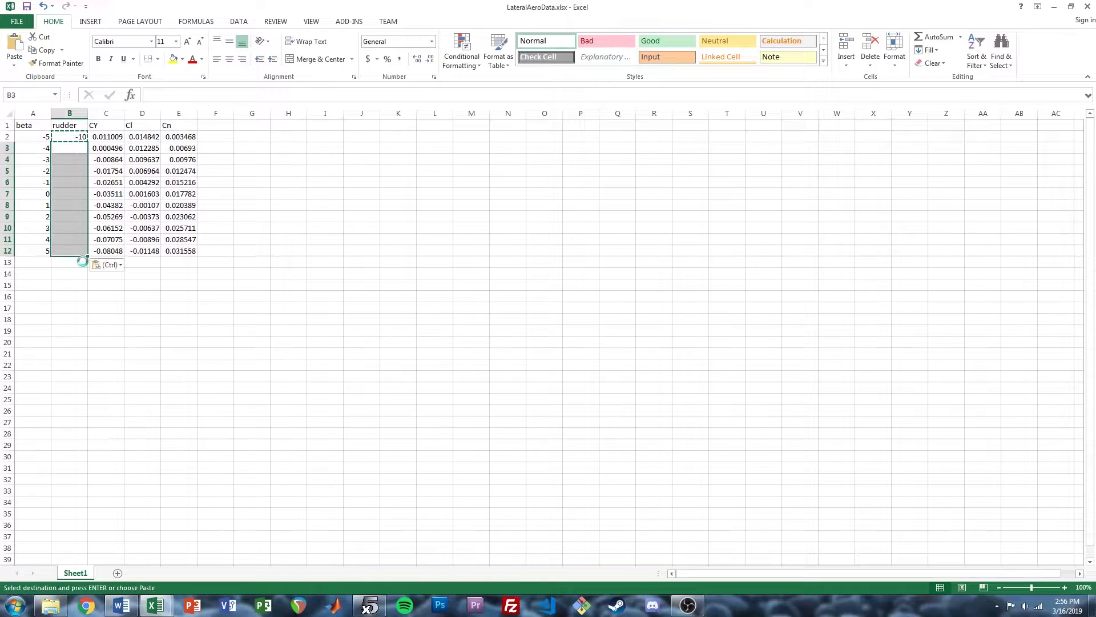
left_click(148, 307)
key("Escape")
Enter a rudder deflection of 0 in cell B13
left_click(68, 262)
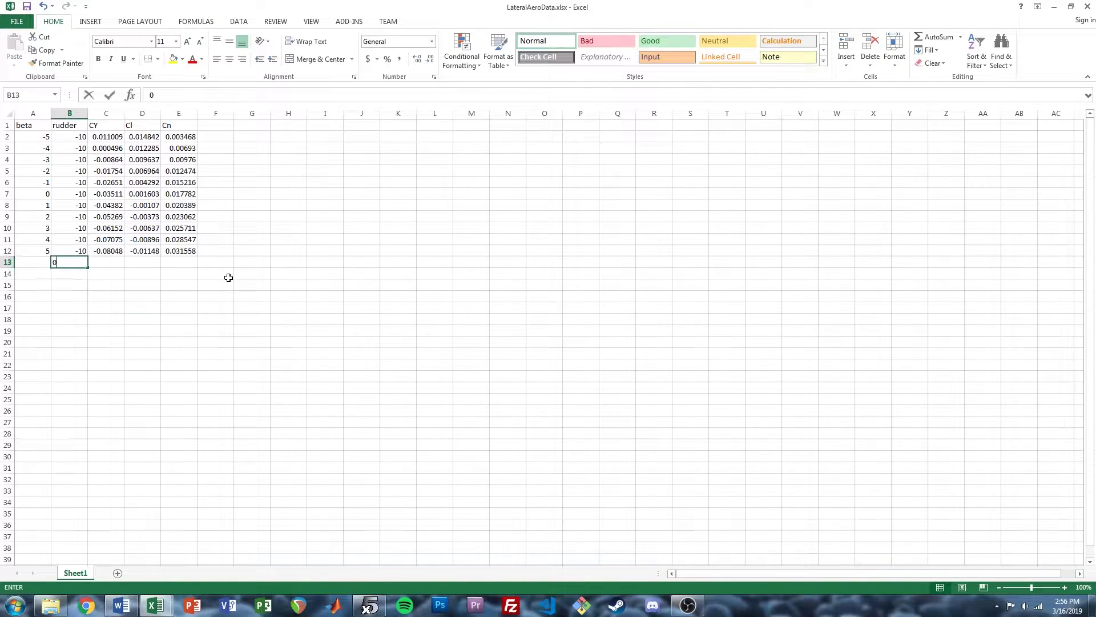
type("0")
key("Return")
Copy the beta values in A2:A12 and paste them below, starting at A13 and again at A24
left_click_drag(40, 140, 26, 256)
left_click(574, 331)
left_click(215, 307)
left_click_drag(34, 137, 31, 255)
key("ctrl+c")
left_click(31, 262)
key("ctrl+v")
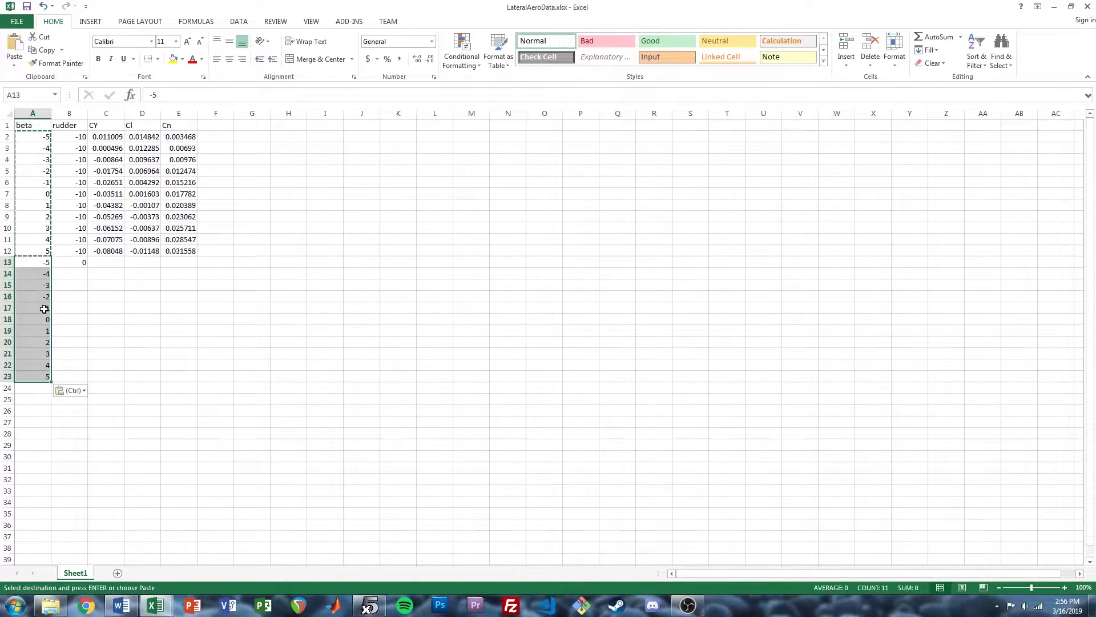
left_click(34, 390)
key("ctrl+v")
Enter 0 in B23 and copy it upward to fill the rudder column for the second beta block
left_click(73, 375)
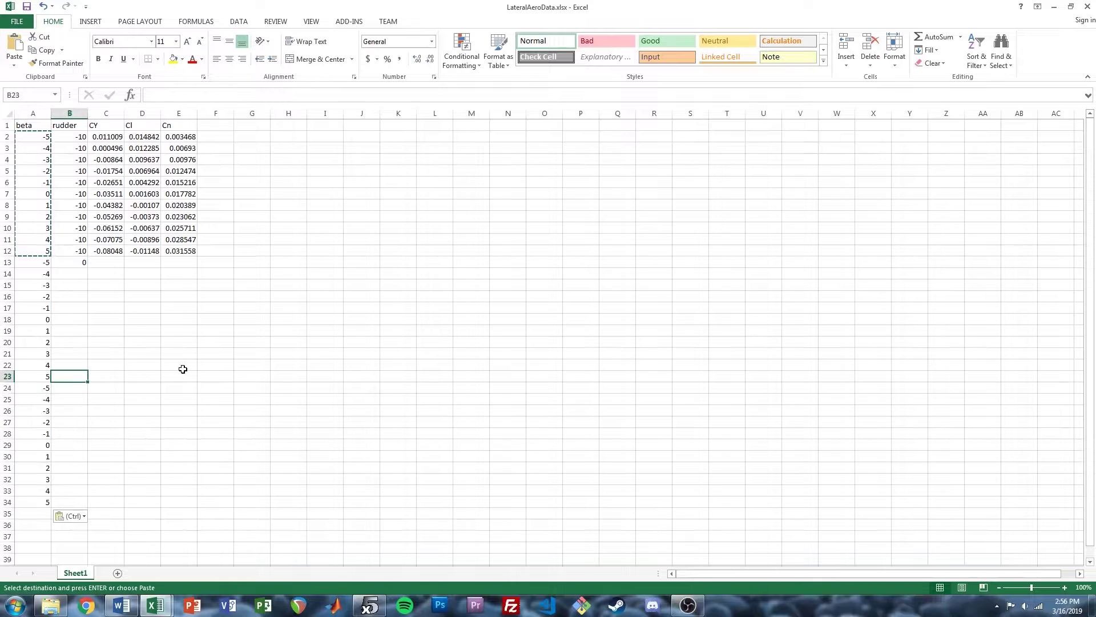
key("Escape")
key("ctrl+c")
key("Up")
key("shift+Up")
key("shift+Up")
key("shift+Up")
key("shift+Up")
key("shift+Up")
key("shift+Up")
key("shift+Up")
key("shift+Up")
key("shift+Up")
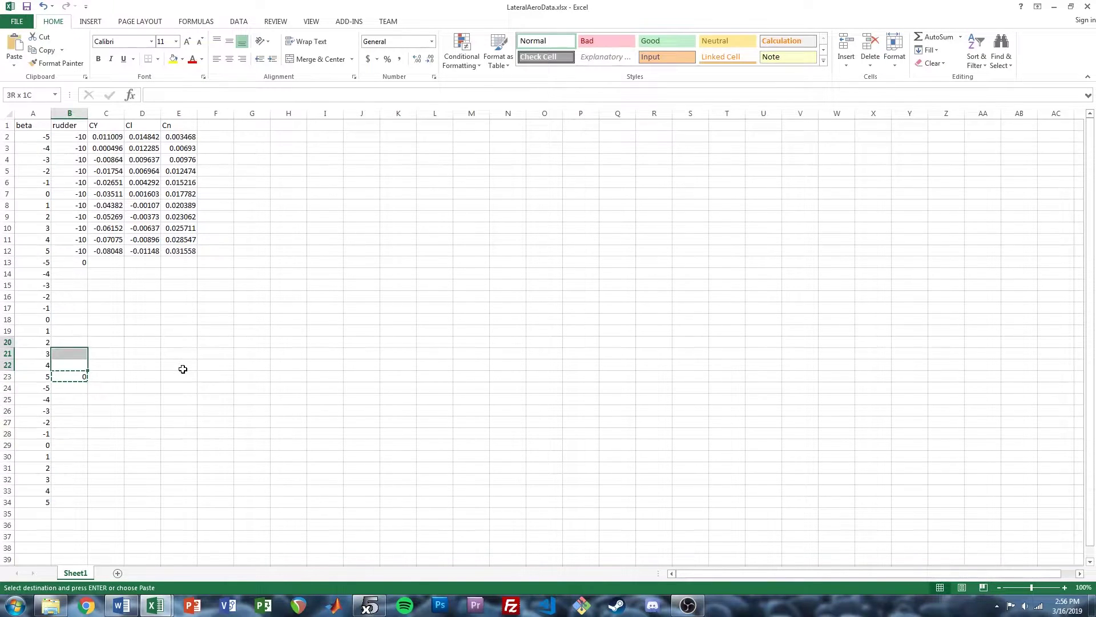
key("shift+Down")
key("ctrl+v")
Enter a rudder deflection of 10 in B24 and copy it into cells B25 to B34
left_click(77, 388)
type("10")
key("Return")
key("Up")
key("ctrl+c")
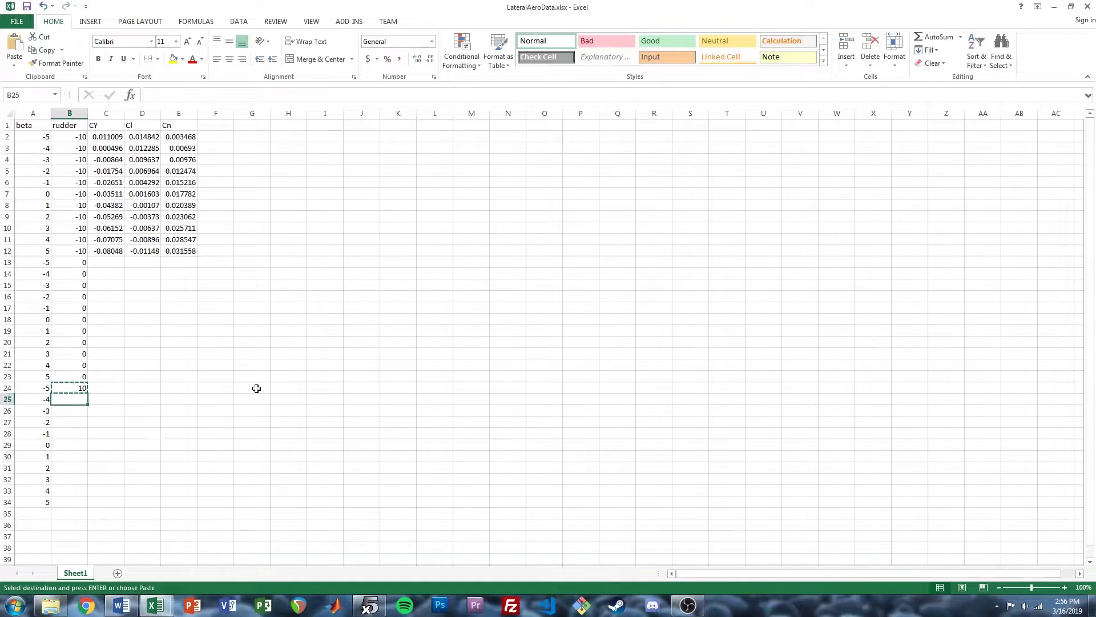
key("shift+Down")
key("shift+Down")
key("shift+Down")
key("shift+Down")
key("shift+Down")
key("shift+Down")
key("shift+Down")
key("shift+Down")
key("shift+Down")
key("shift+Down")
key("ctrl+v")
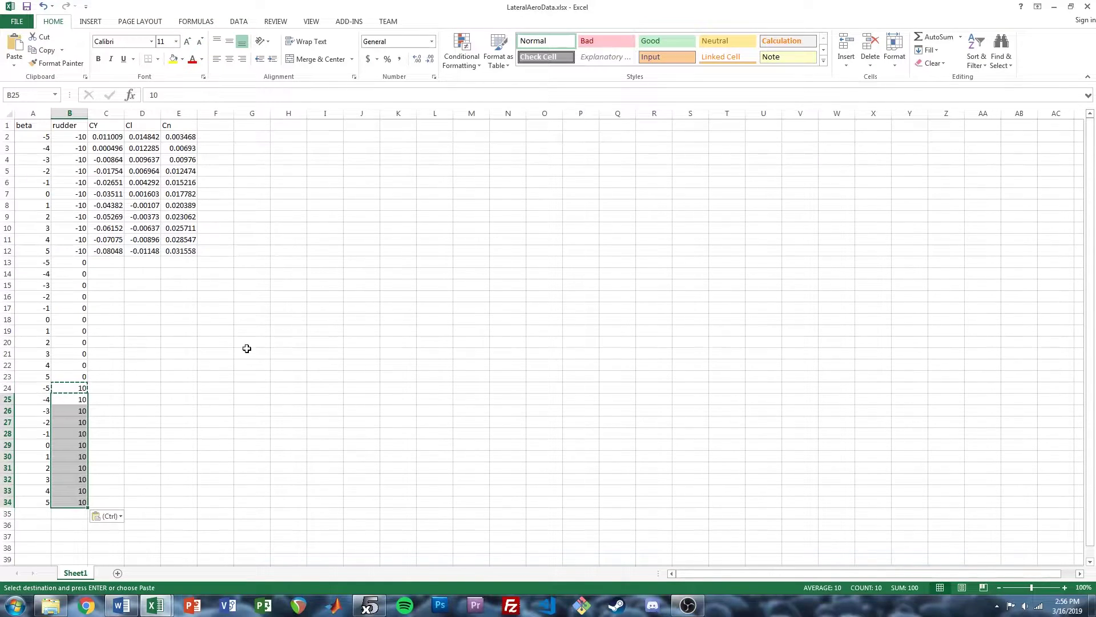
left_click(252, 331)
key("Escape")
Select cell C13 as the destination and open the neutral sideslip polar file Neutral_T5-a4_0°-30_0ft_s-VLM2.csv from the project folder
left_click(108, 262)
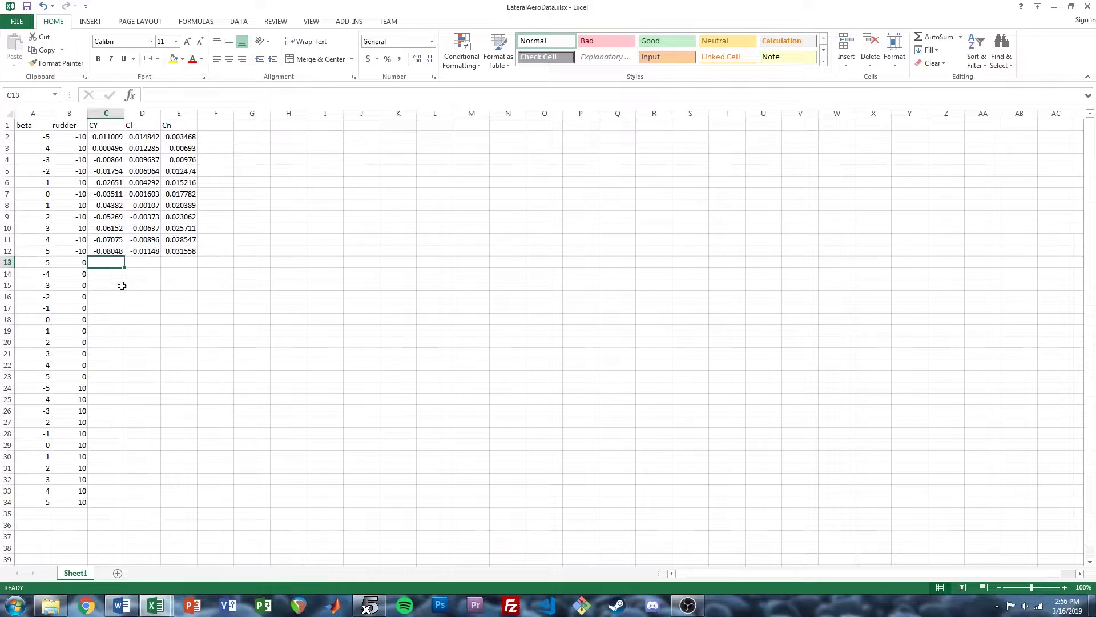
left_click(50, 605)
left_click(498, 366)
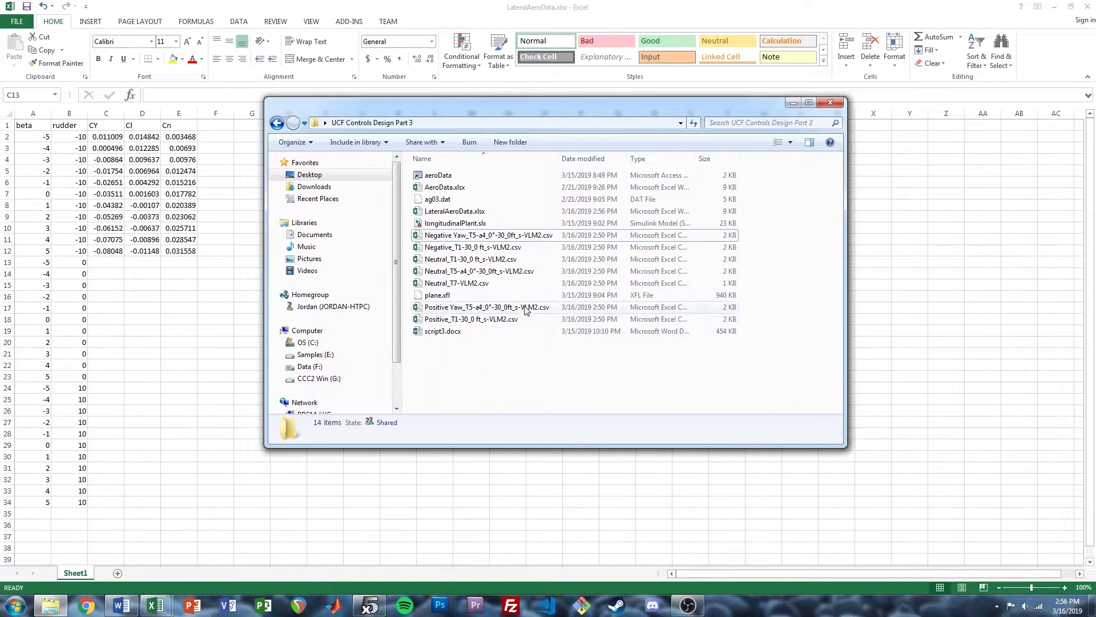
double_click(483, 272)
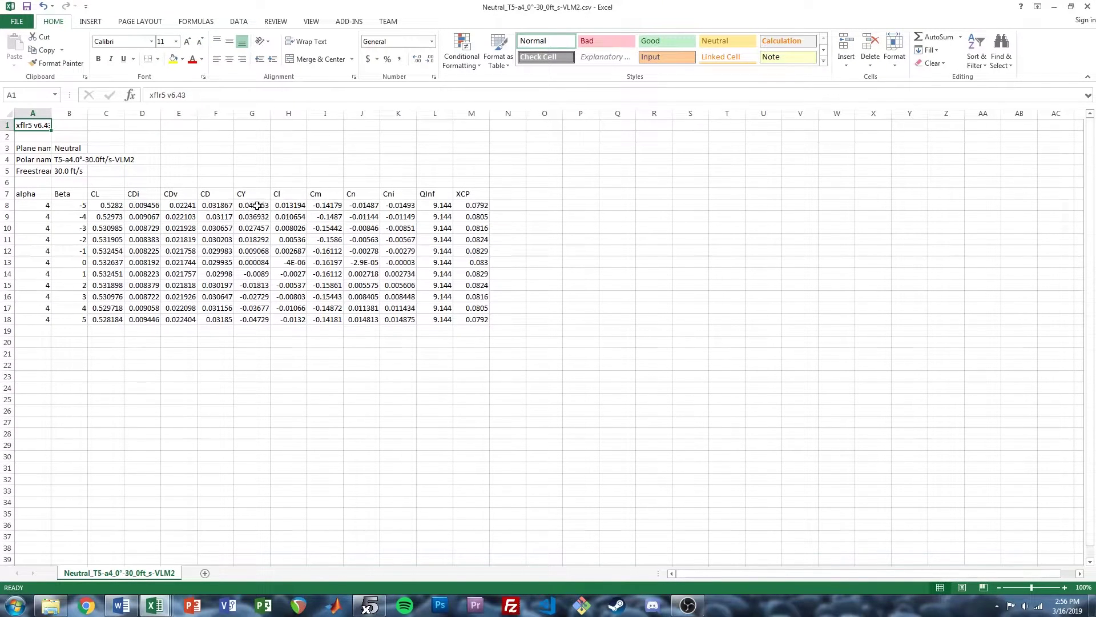
Copy the CY, Cl and Cn values in rows 8 to 18 of the neutral polar and paste them at C13 in LateralAeroData.xlsx
left_click_drag(252, 207, 253, 320)
left_click_drag(293, 205, 294, 317, "ctrl")
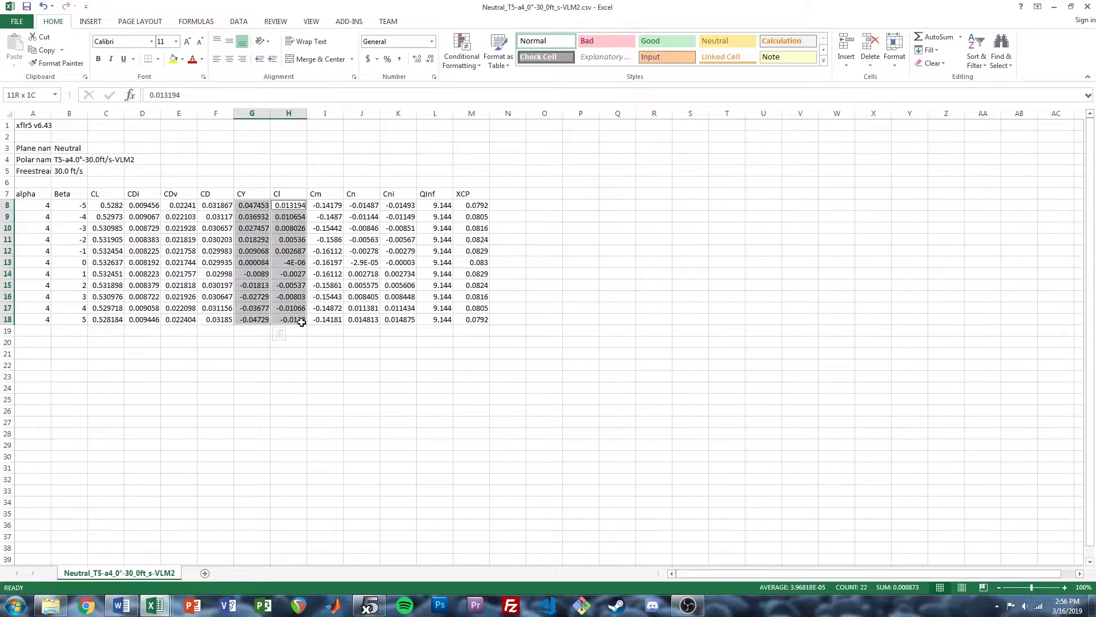
left_click_drag(363, 209, 370, 317, "ctrl")
key("ctrl+c")
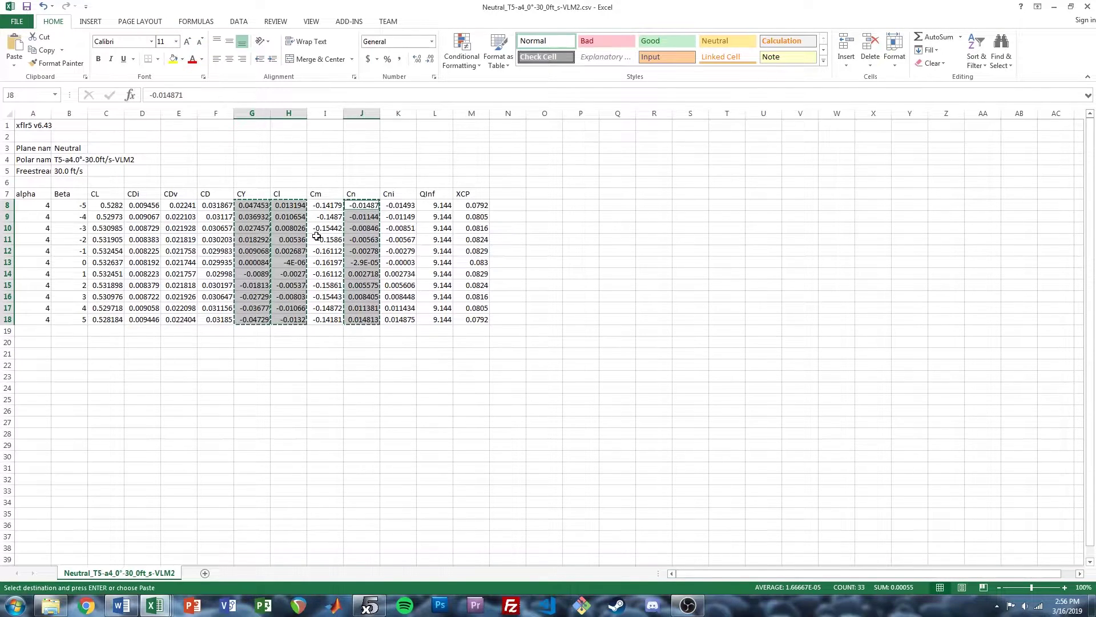
key("ctrl+Tab")
key("ctrl+v")
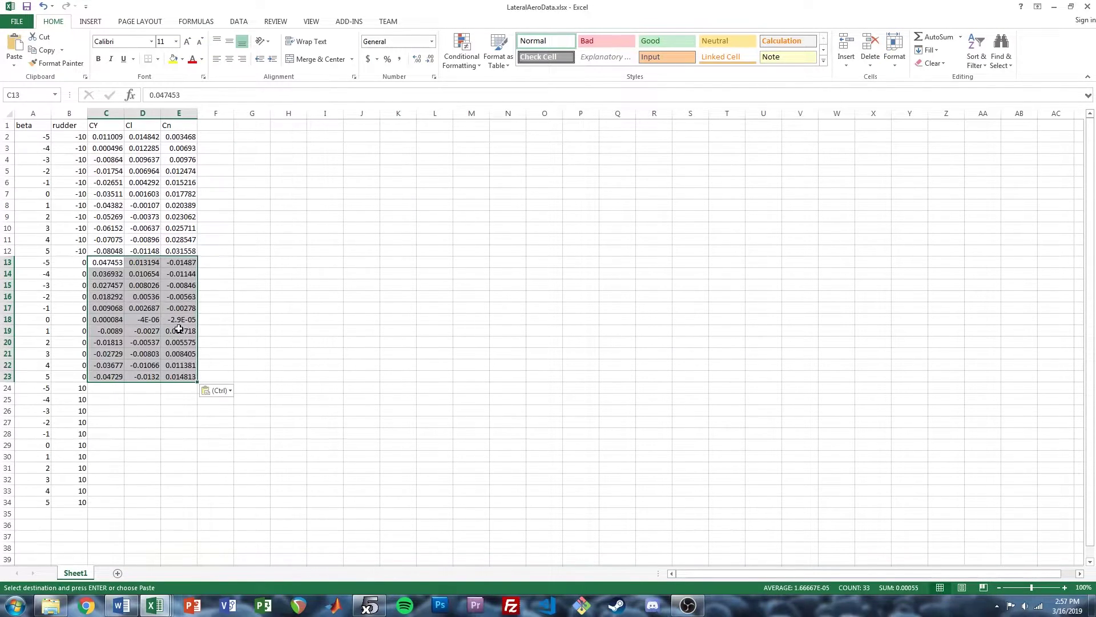
Open Positive Yaw_T5-a4_0°-30_0ft_s-VLM2.csv and copy its CY, Cl and Cn values in rows 8 to 18
key("alt+Tab")
key("alt+Tab")
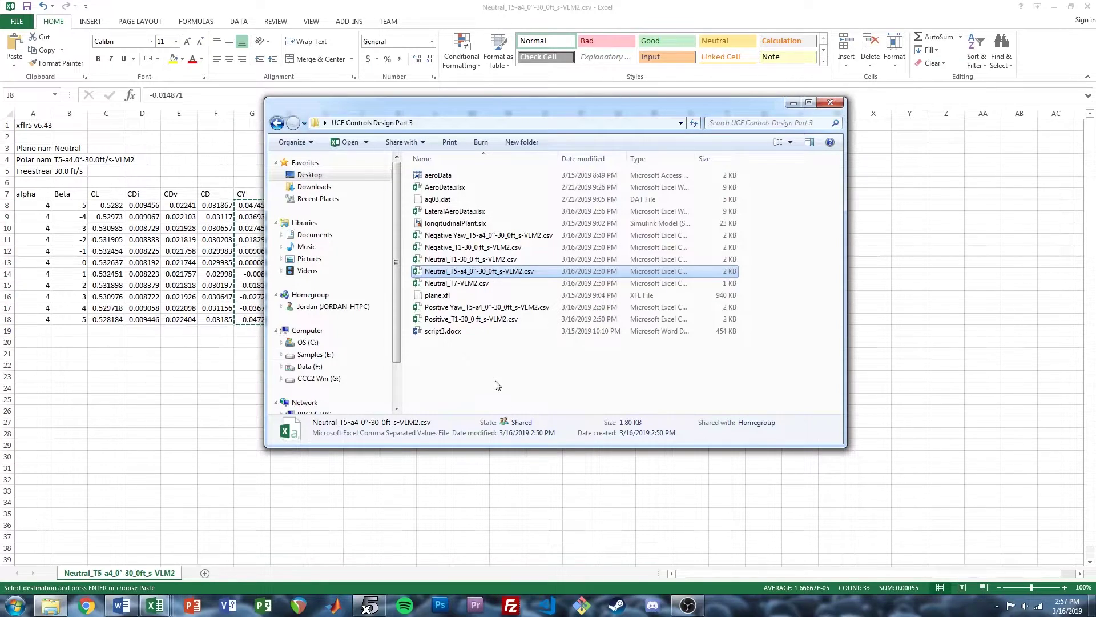
left_click_drag(463, 311, 179, 384)
left_click(185, 380)
left_click_drag(254, 205, 259, 321)
left_click_drag(292, 205, 297, 320, "ctrl")
left_click_drag(365, 205, 365, 320, "ctrl")
key("ctrl+c")
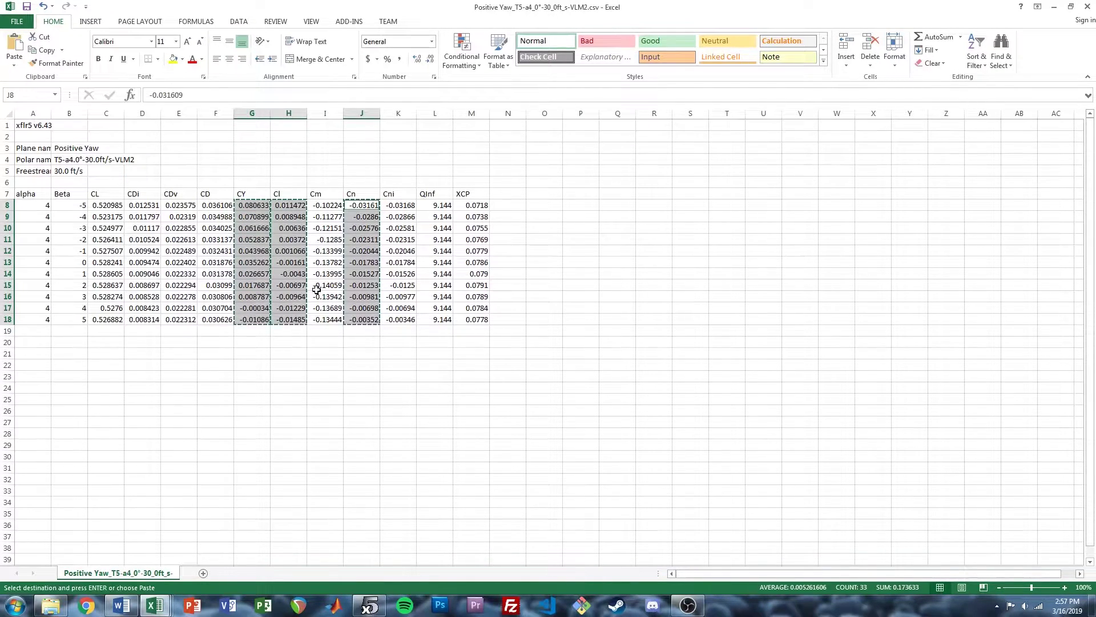
Paste the positive yaw coefficients into LateralAeroData.xlsx starting at C24, beside the rudder 10 rows
key("alt+Tab")
key("Tab")
key("alt+Tab")
key("alt+Tab")
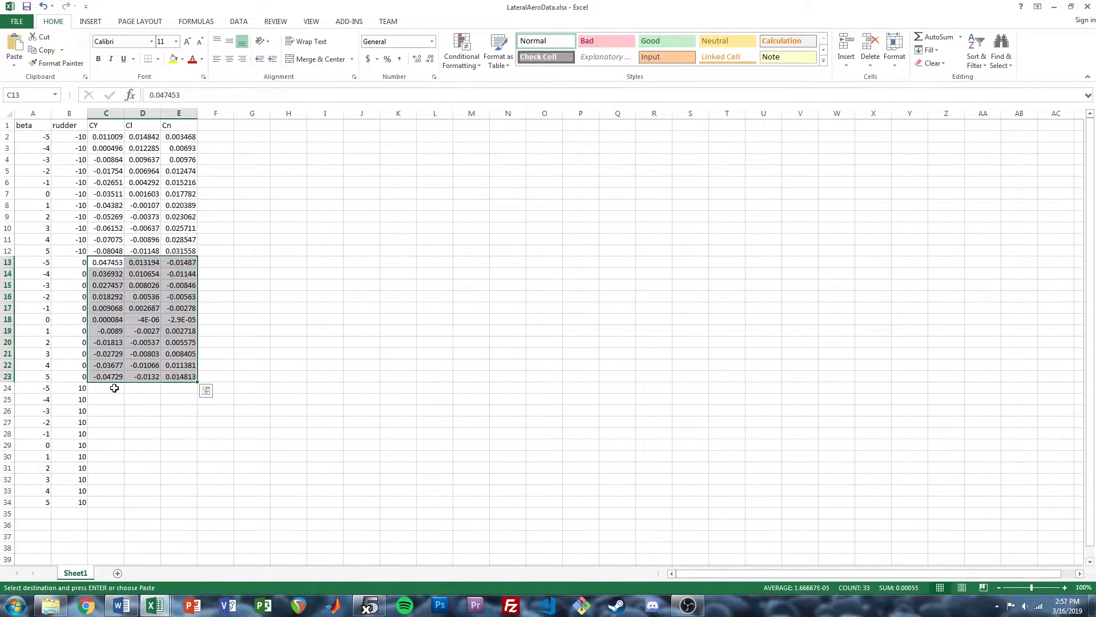
left_click(112, 387)
key("ctrl+v")
left_click(128, 231)
key("Escape")
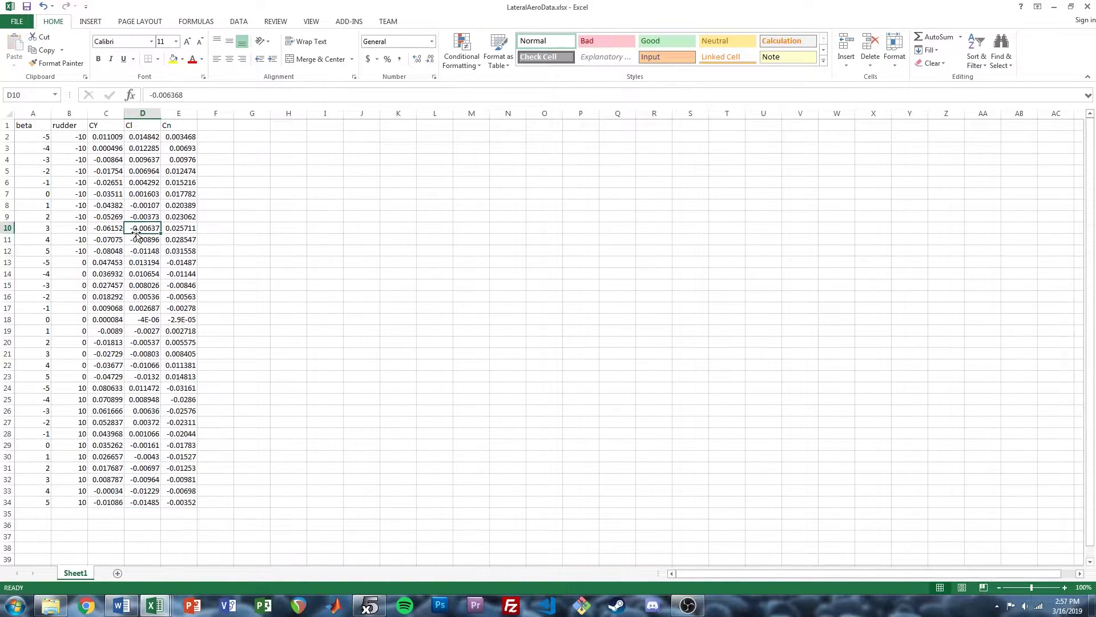
Close the neutral polar workbook and return to the LateralAeroData.xlsx table
key("alt+Tab")
left_click(605, 319)
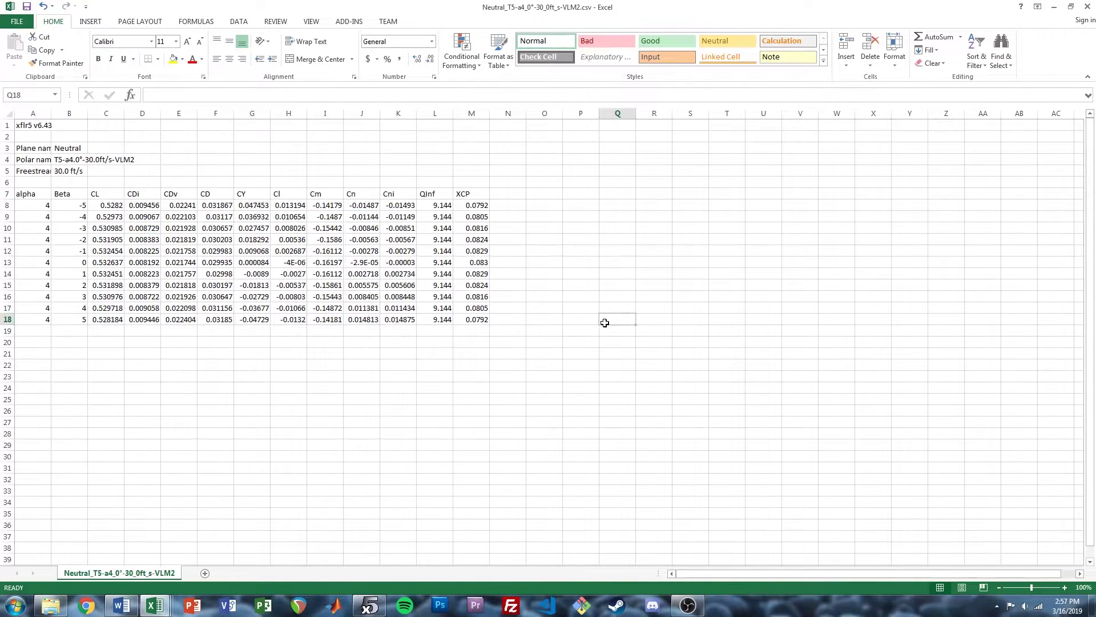
left_click(1087, 7)
left_click(690, 228)
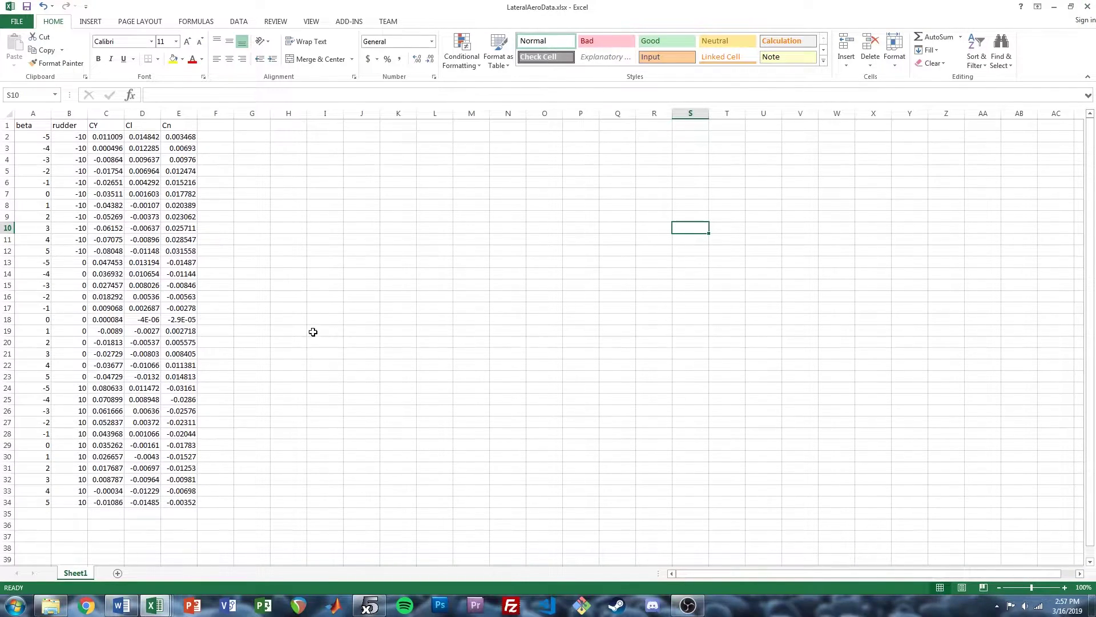
Compare the Cn and CY values of the rudder -10 rows with those of the rudder 10 rows to check their signs
left_click(283, 318)
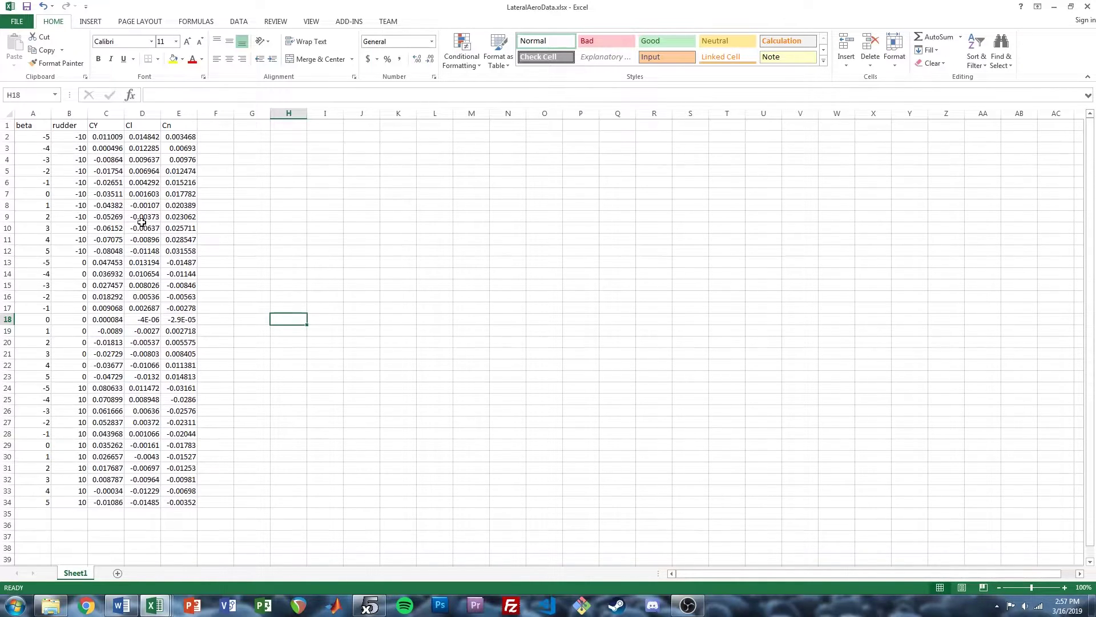
left_click(192, 454)
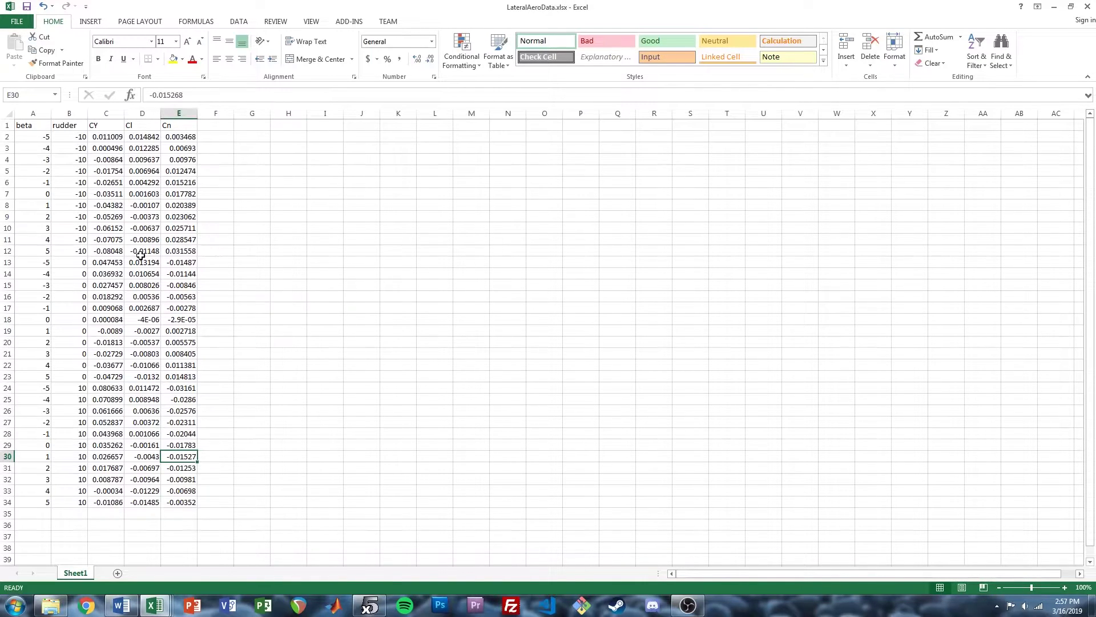
left_click_drag(181, 136, 179, 243)
left_click(288, 227)
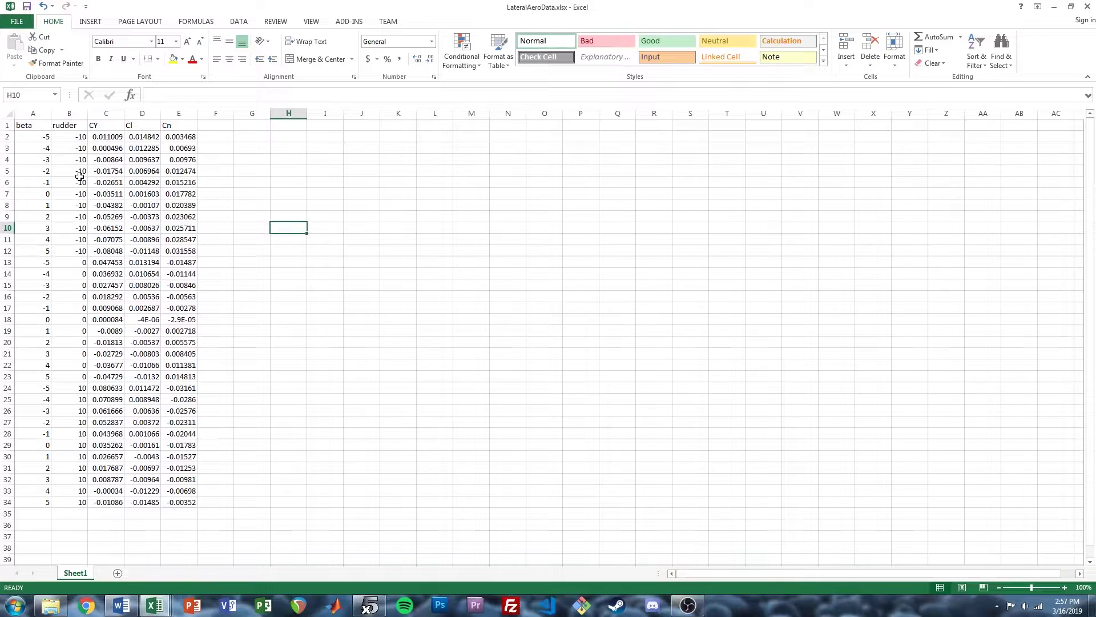
left_click(80, 179)
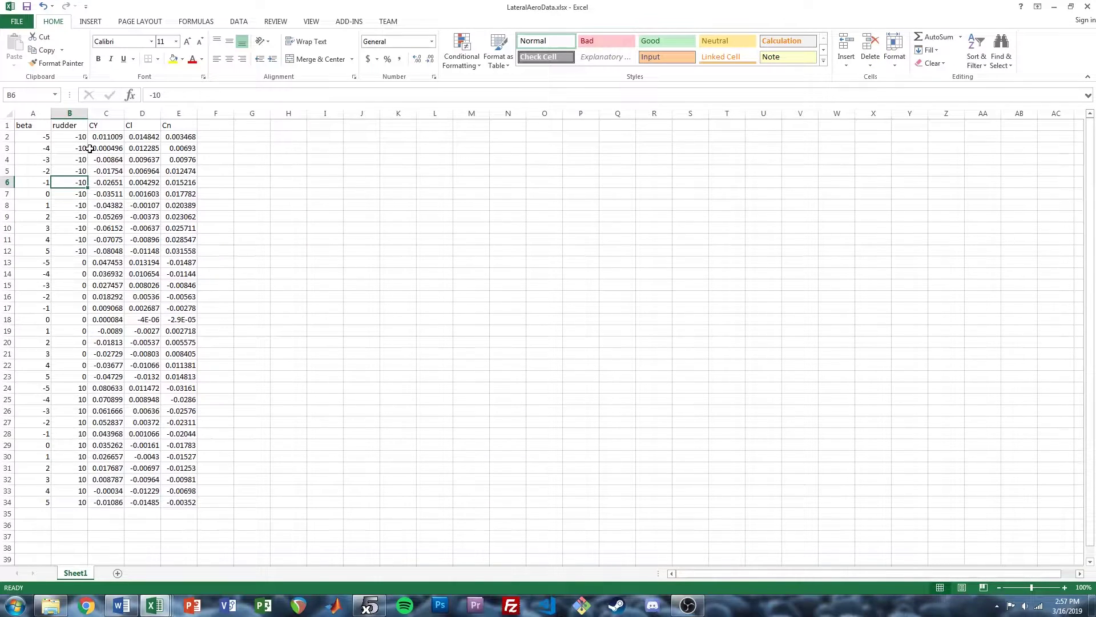
left_click_drag(187, 140, 181, 262)
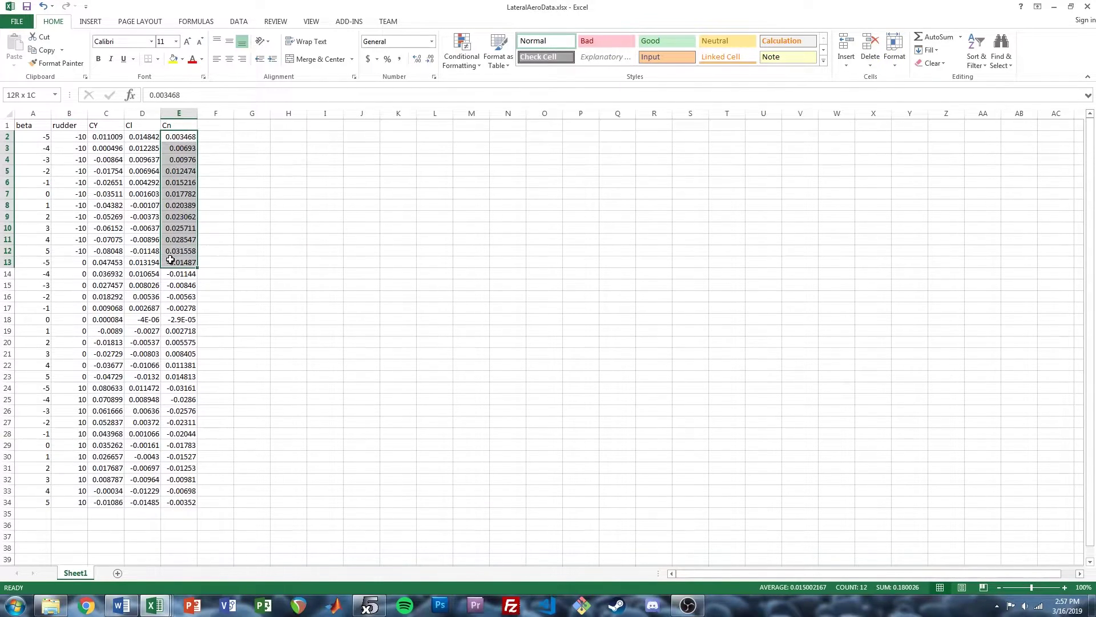
left_click(78, 391)
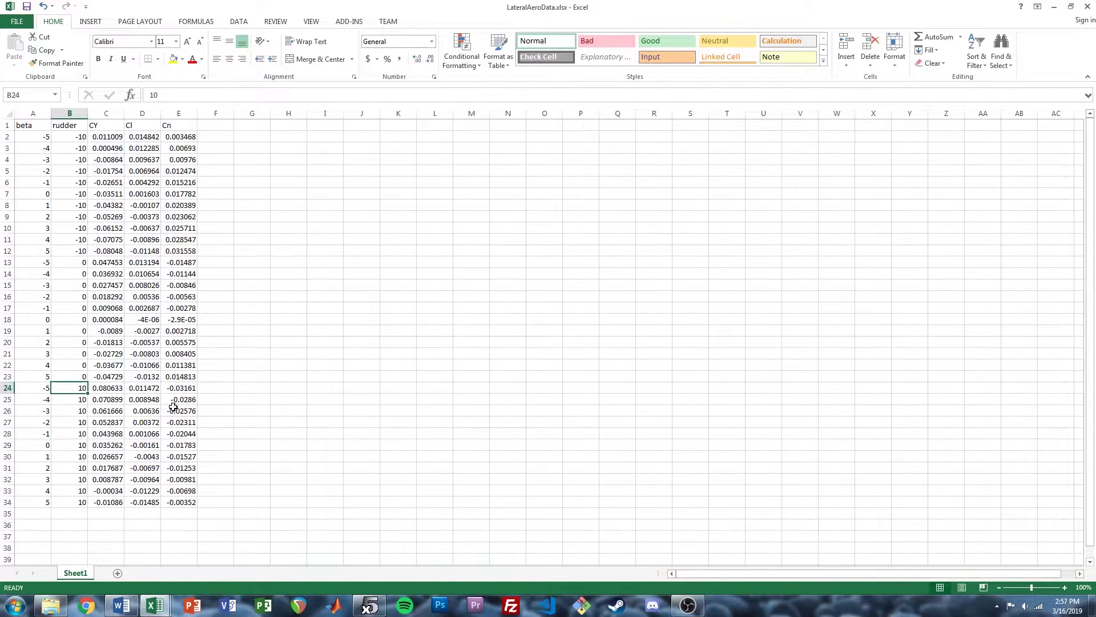
left_click_drag(190, 388, 190, 503)
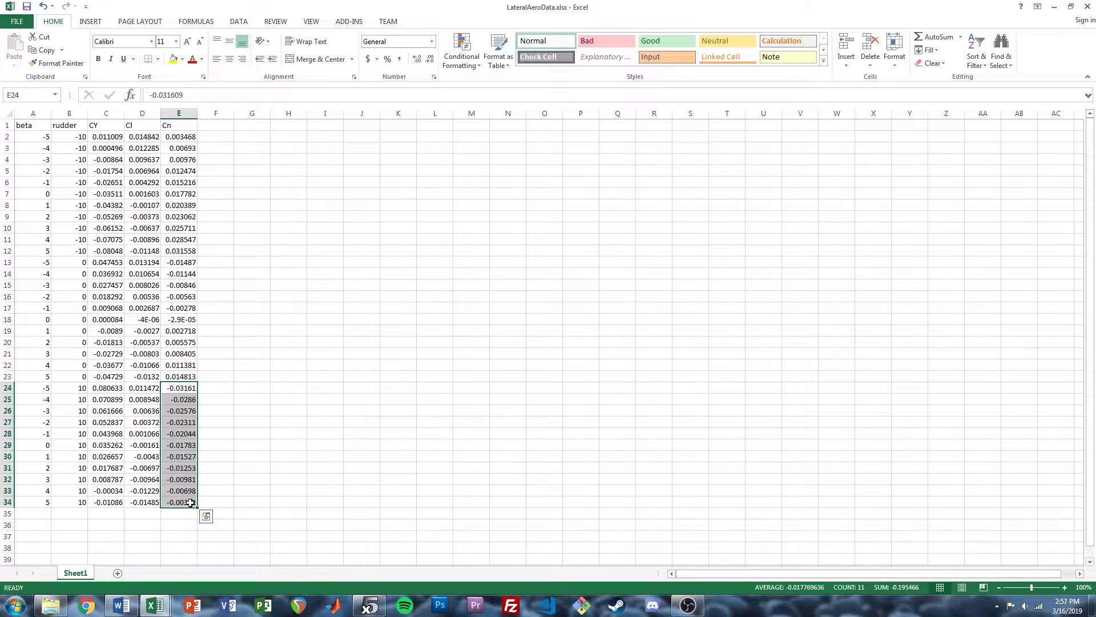
left_click(261, 408)
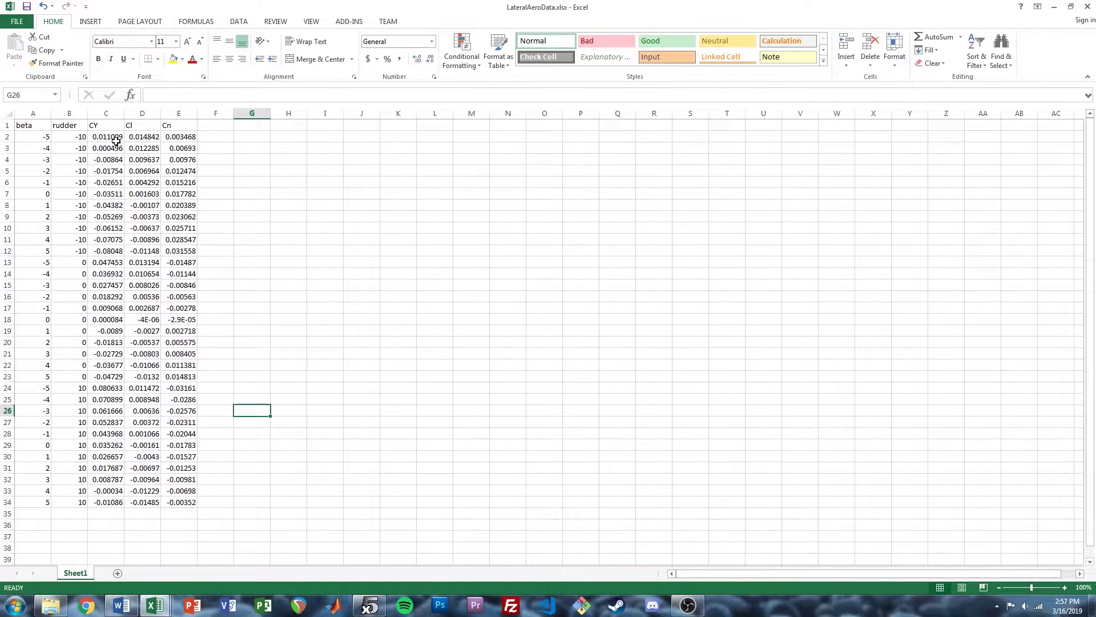
left_click(104, 183)
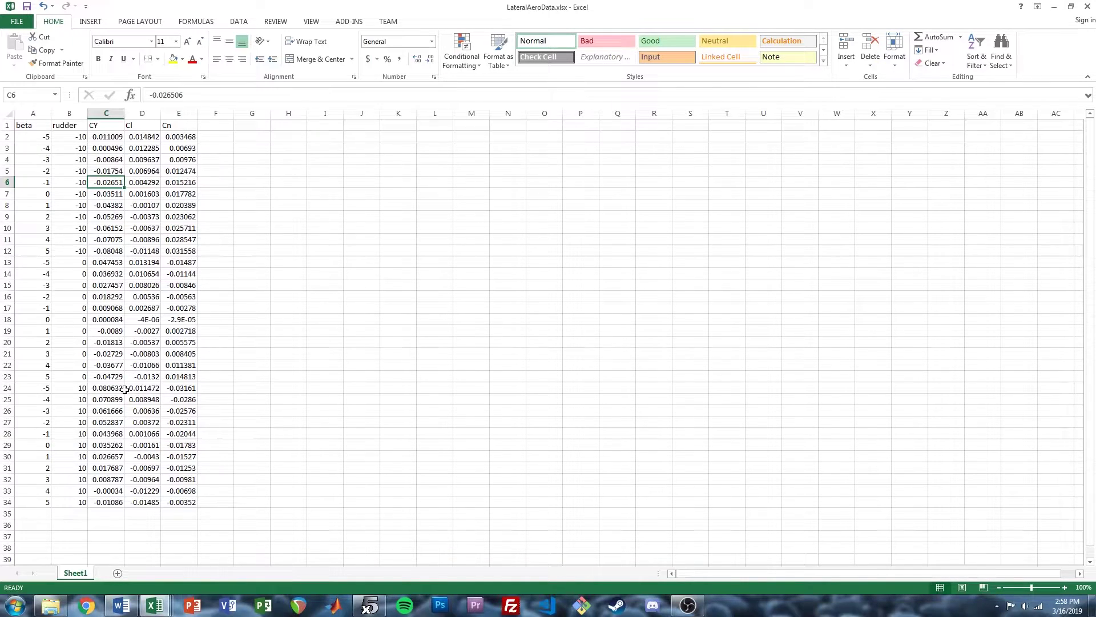
left_click_drag(114, 394, 108, 445)
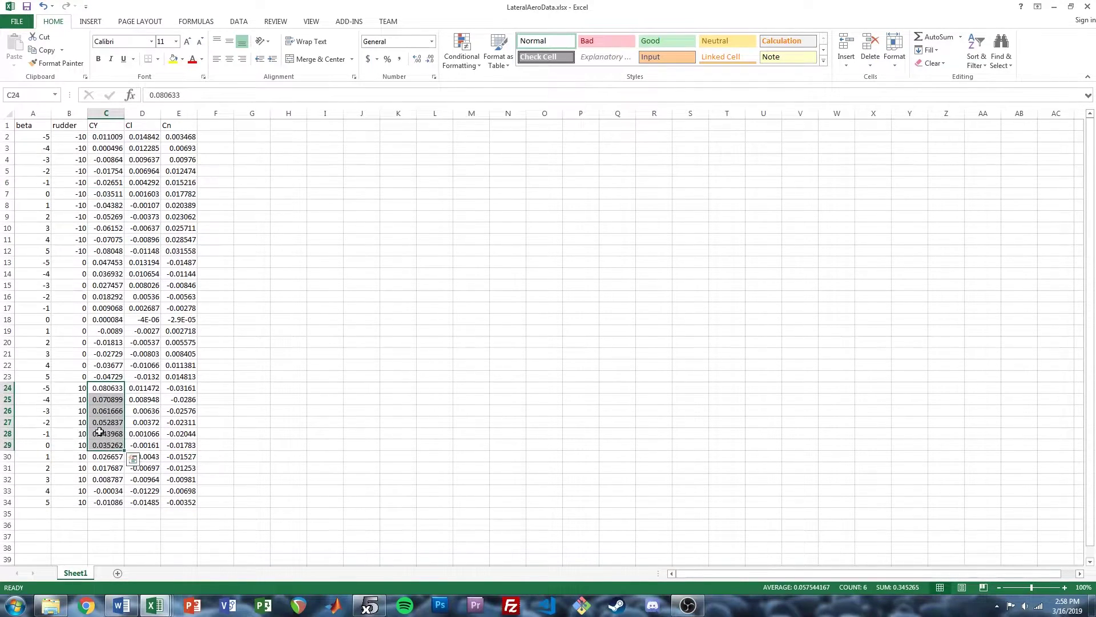
left_click(243, 284)
left_click(106, 156)
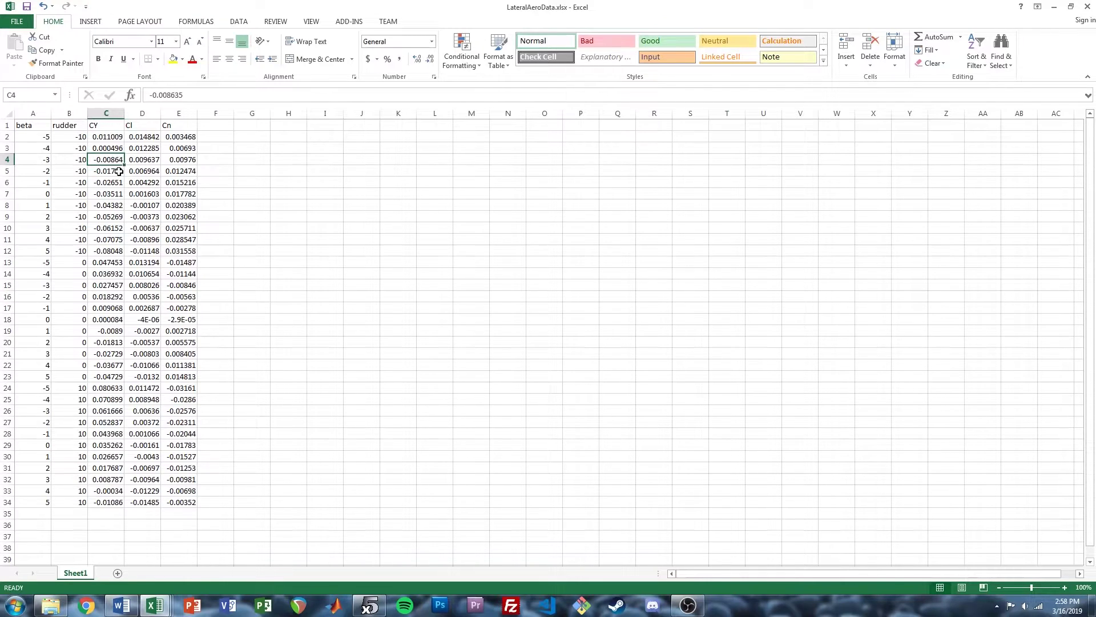
Save and close LateralAeroData.xlsx, close the Negative Yaw polar workbook and minimise the project folder window
left_click(1087, 7)
left_click(758, 226)
left_click(1088, 6)
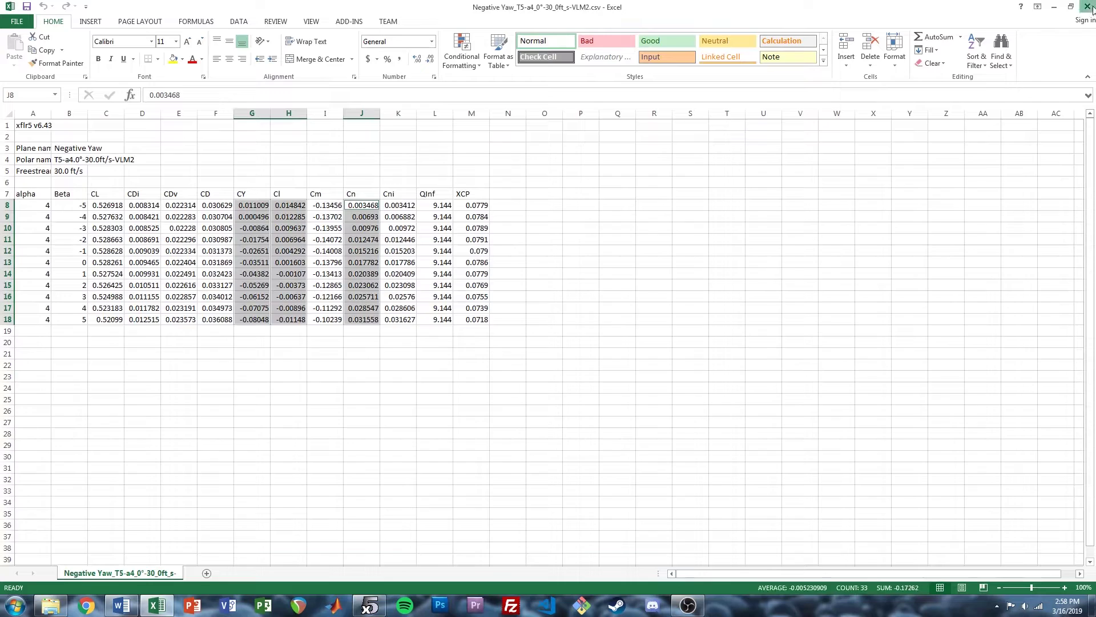
left_click(1088, 6)
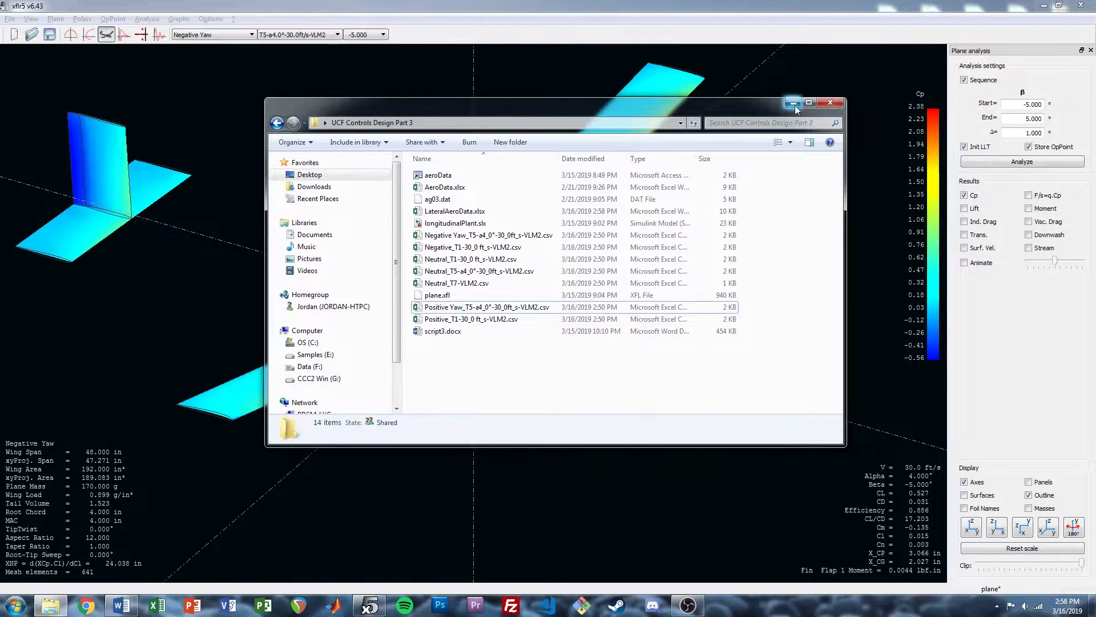
left_click(793, 104)
Start MATLAB and make the UCF Controls Design Part 3 folder on the Desktop the current folder
left_click(335, 604)
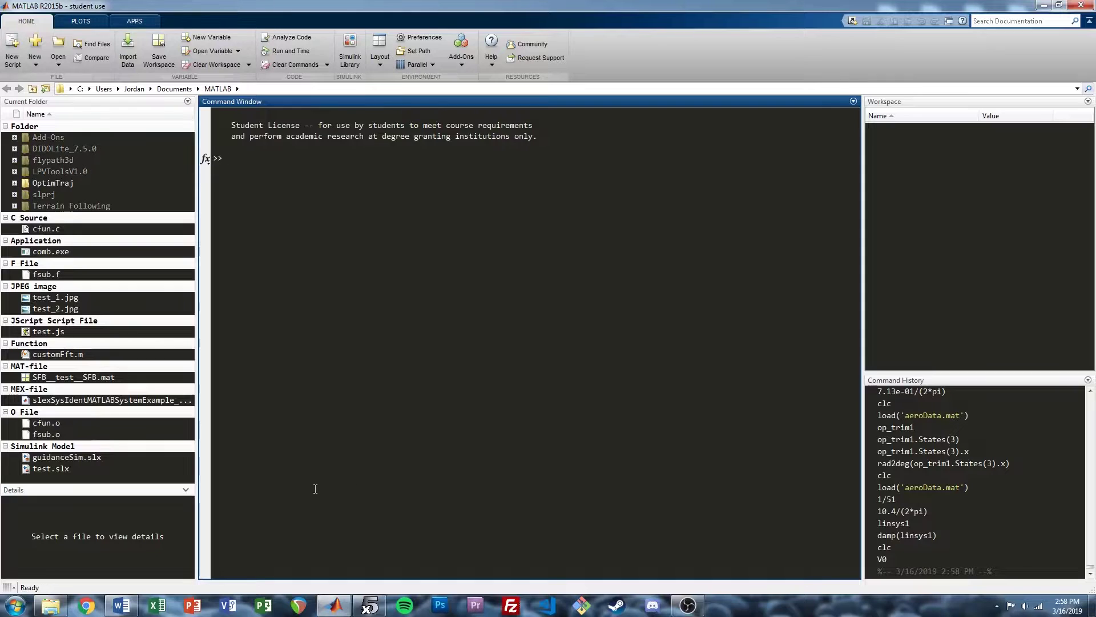
left_click(82, 293)
type("de")
key("Return")
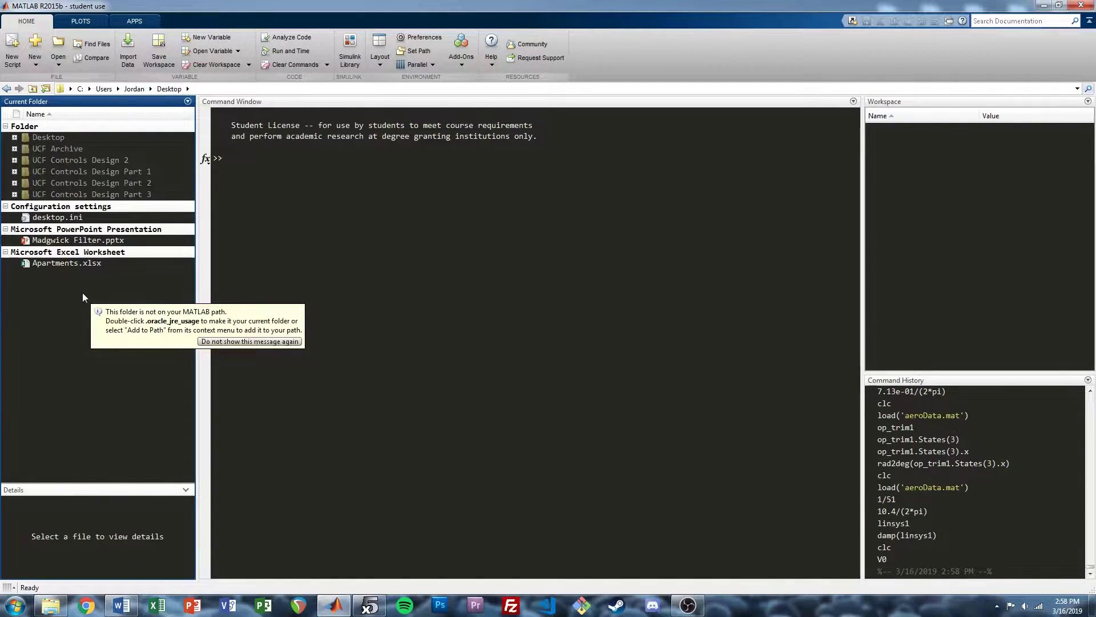
double_click(114, 195)
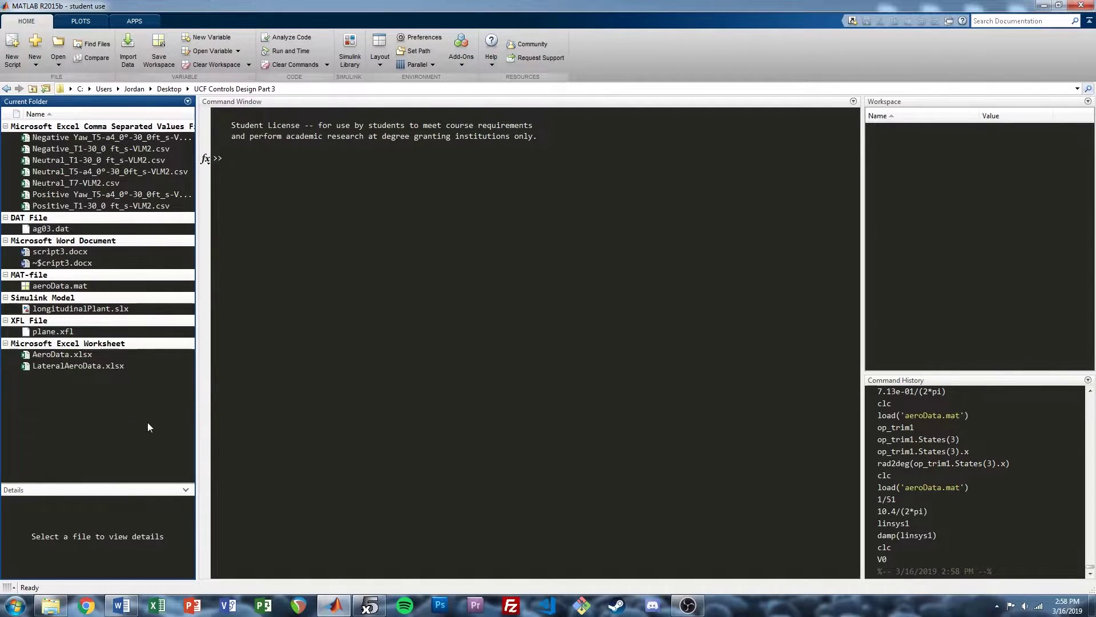
Load the existing aeroData.mat variables into the workspace and clear the Command Window with clc
double_click(81, 287)
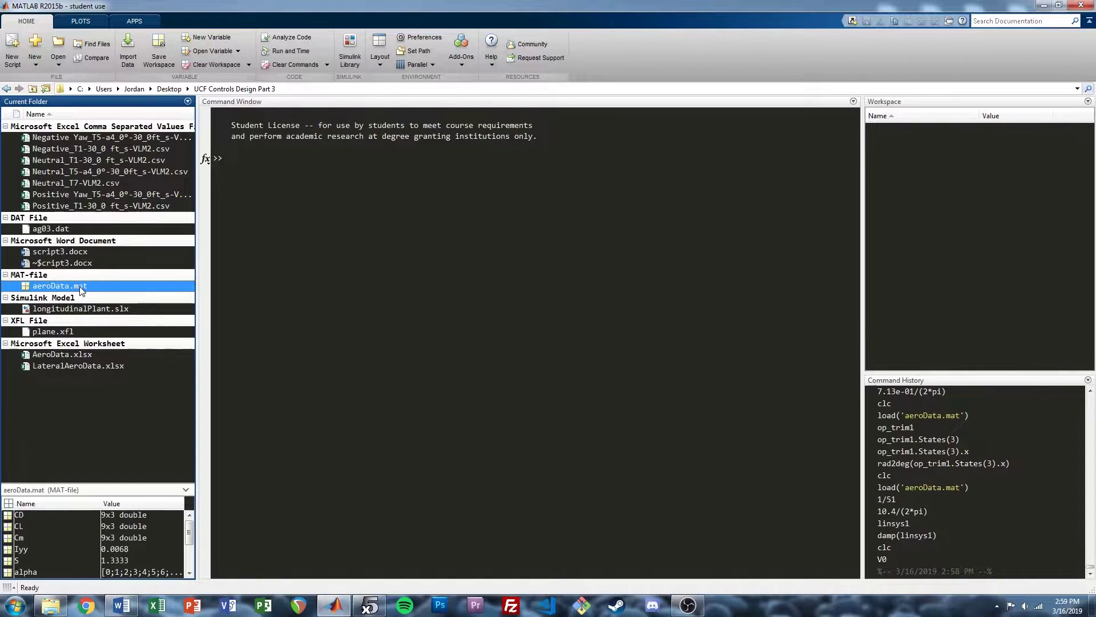
left_click(391, 311)
type("clc")
key("Return")
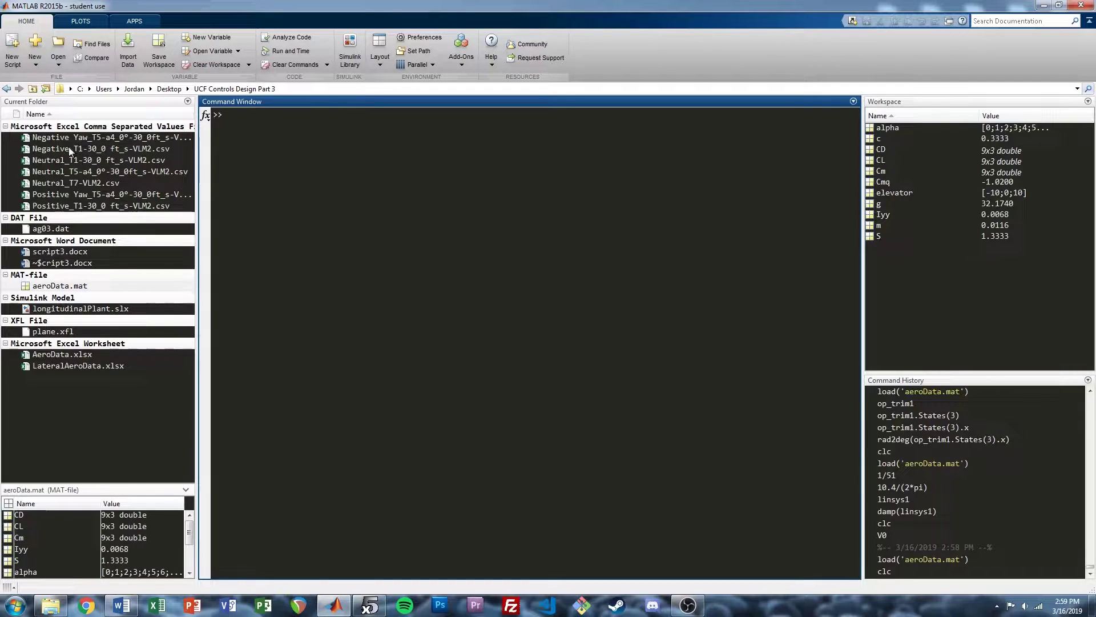
double_click(118, 138)
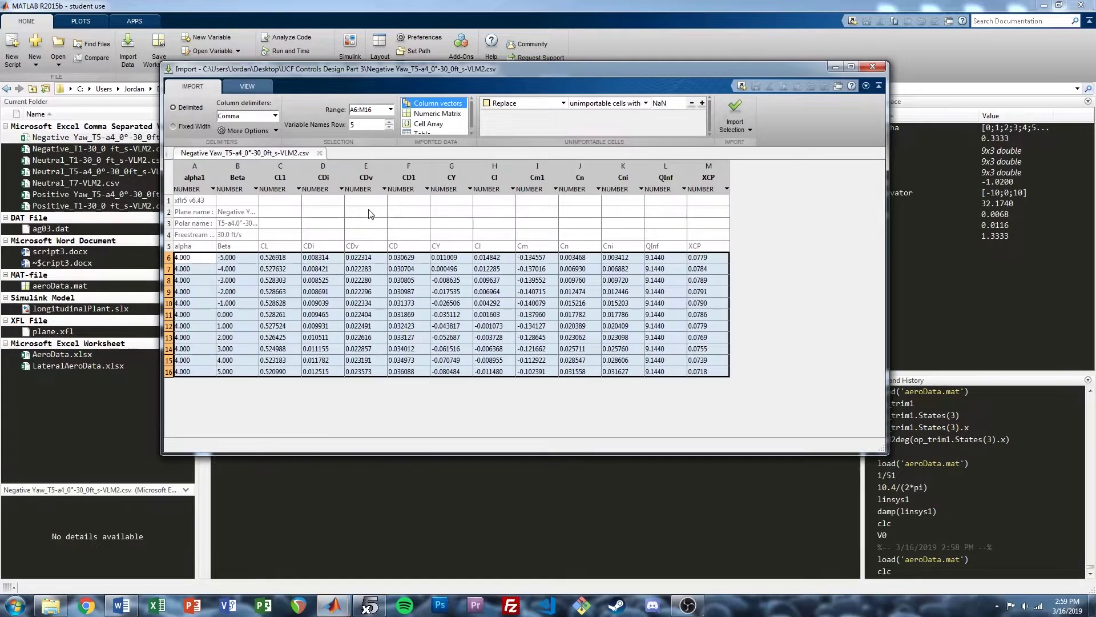
left_click(872, 67)
left_click(93, 420)
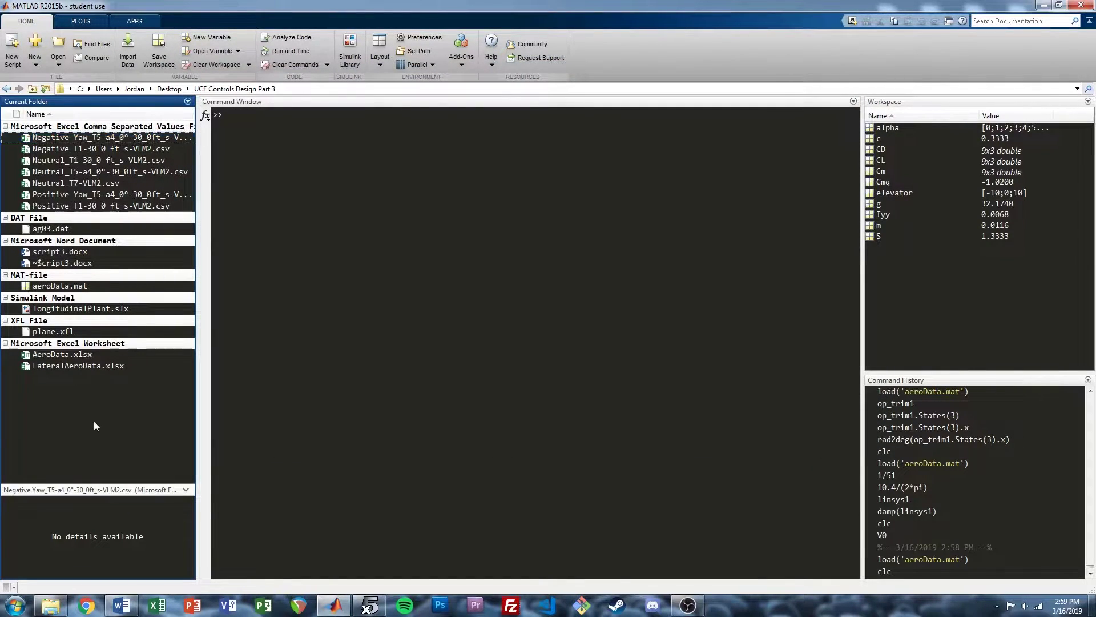
Import the beta, rudder, CY, Cl and Cn columns of LateralAeroData.xlsx as column vectors and close the import window
left_click(78, 366)
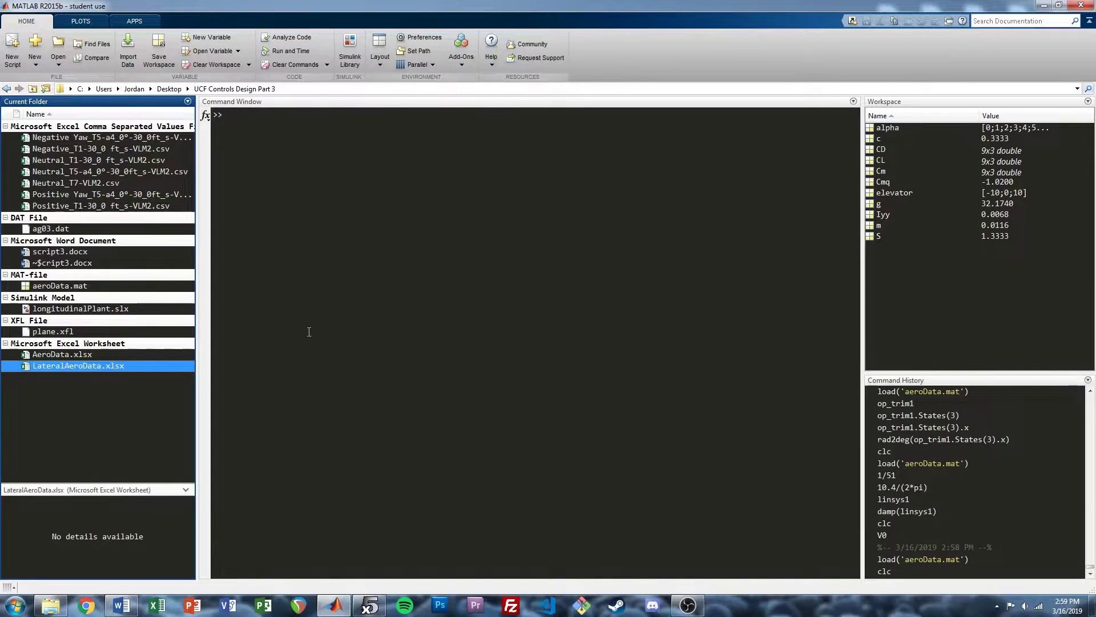
double_click(64, 363)
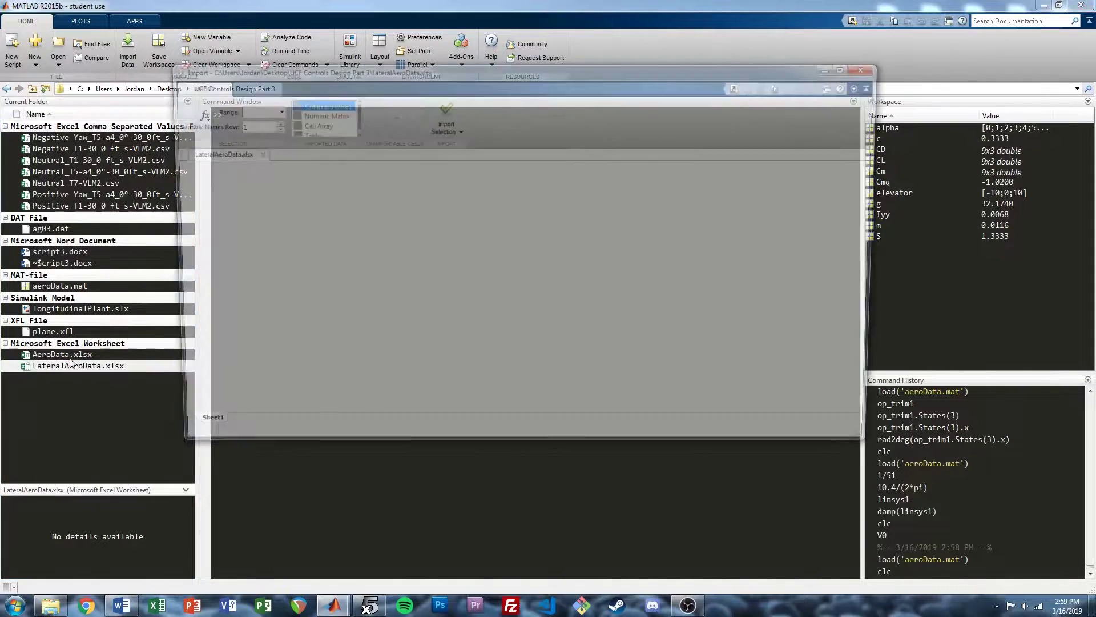
double_click(212, 180)
type("beta")
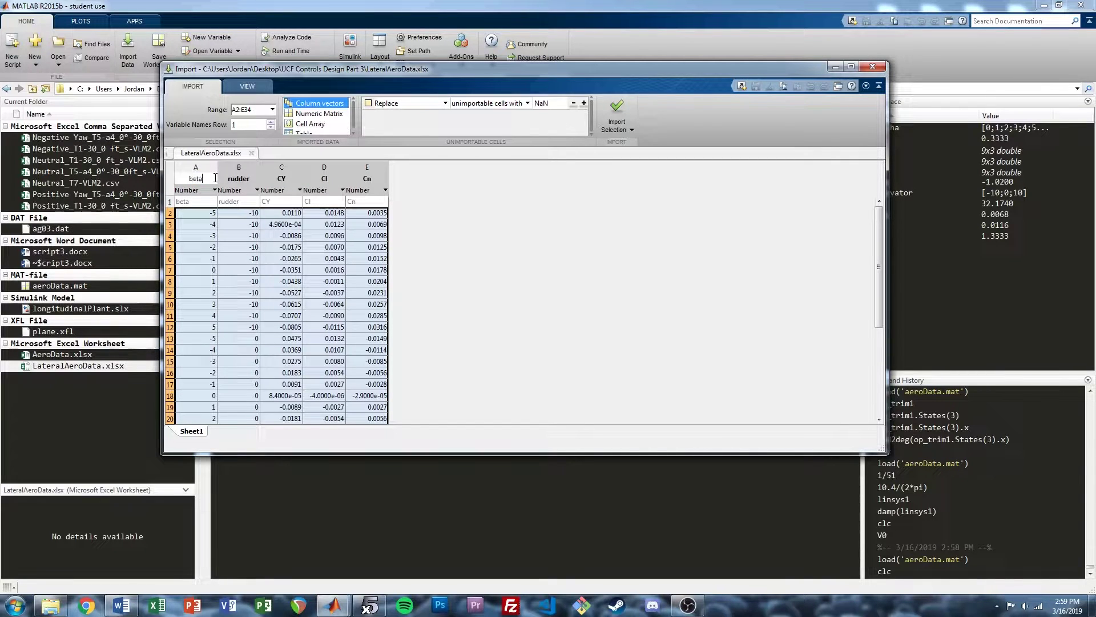
key("Return")
left_click(299, 179)
key("Return")
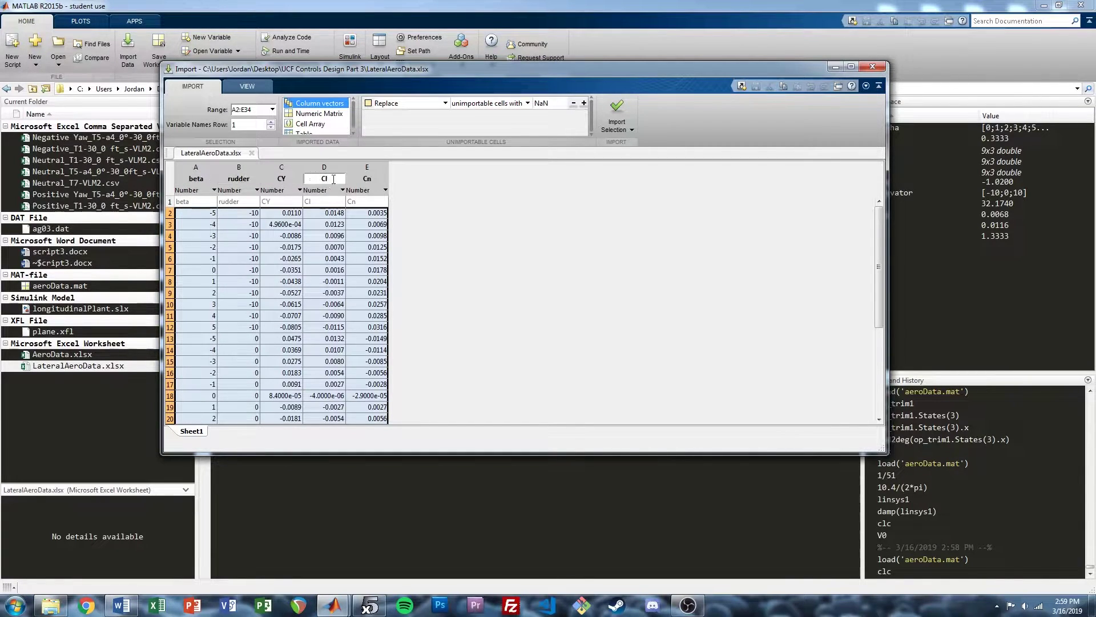
left_click(617, 110)
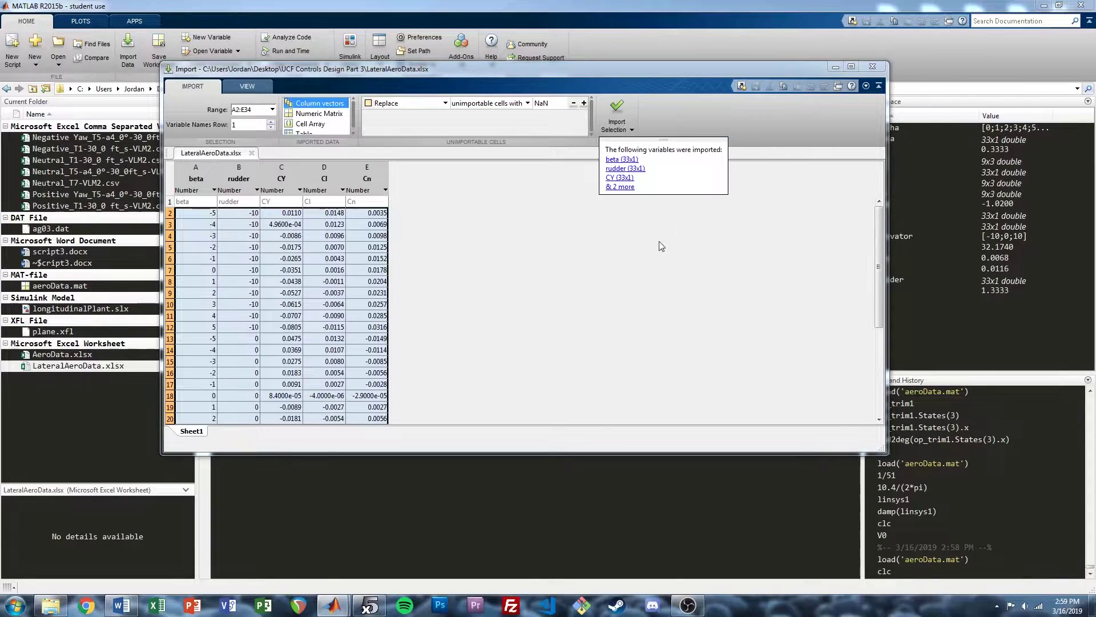
left_click(874, 68)
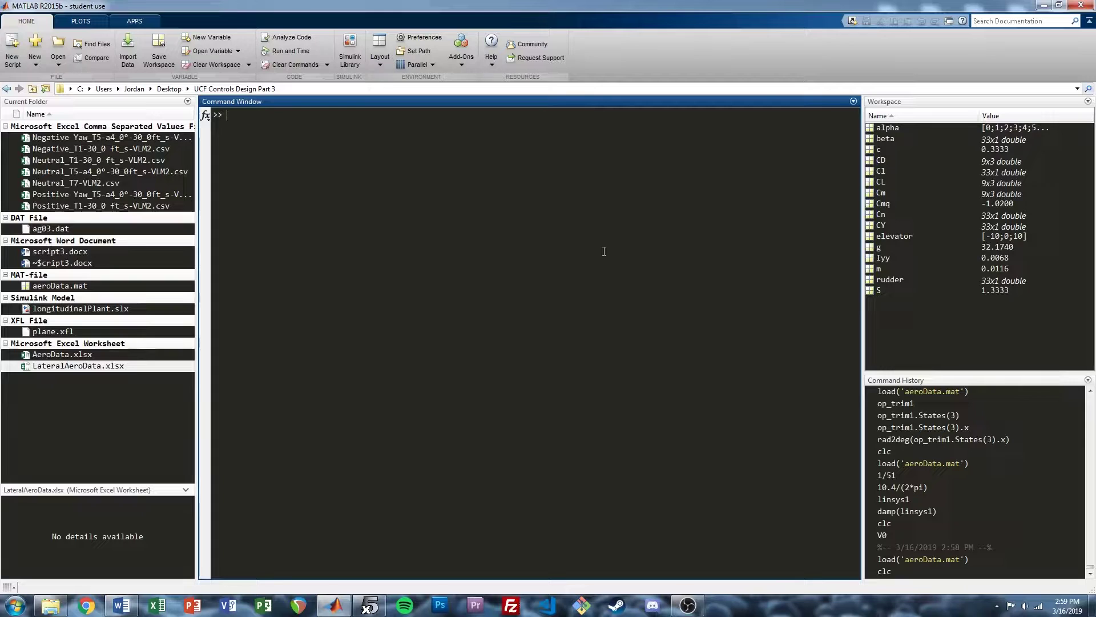
Reduce the beta and rudder vectors to their distinct values using the unique function
type("beta = unqiue(")
key("BackSpace")
key("BackSpace")
key("BackSpace")
key("BackSpace")
key("BackSpace")
key("BackSpace")
key("BackSpace")
type("unique(beta)")
key("Return")
type("rudder = unique(rudder)")
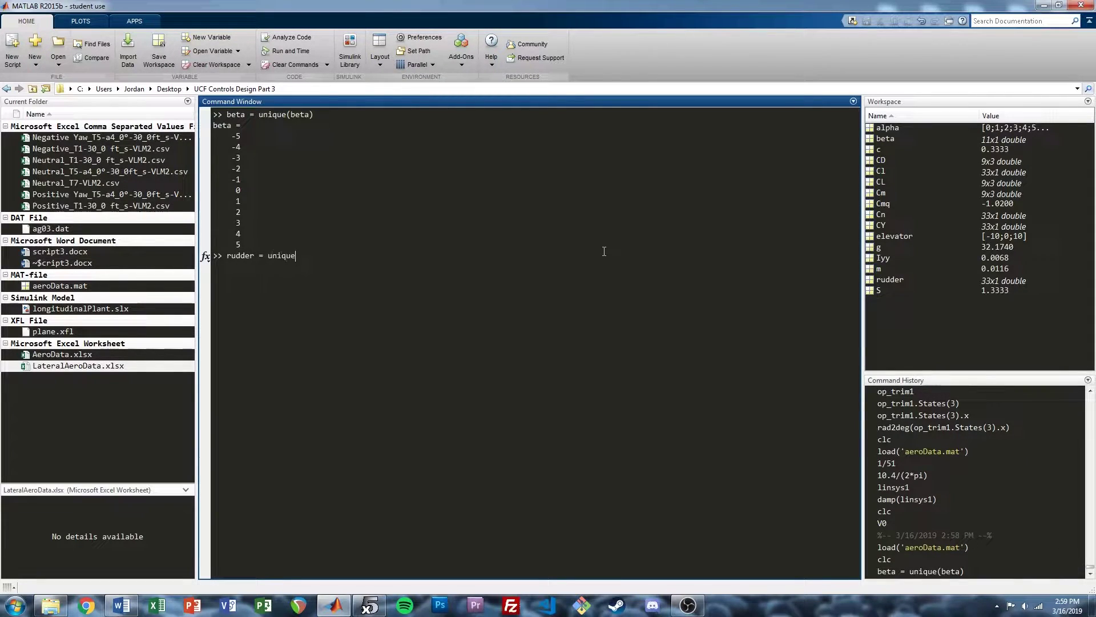
key("Return")
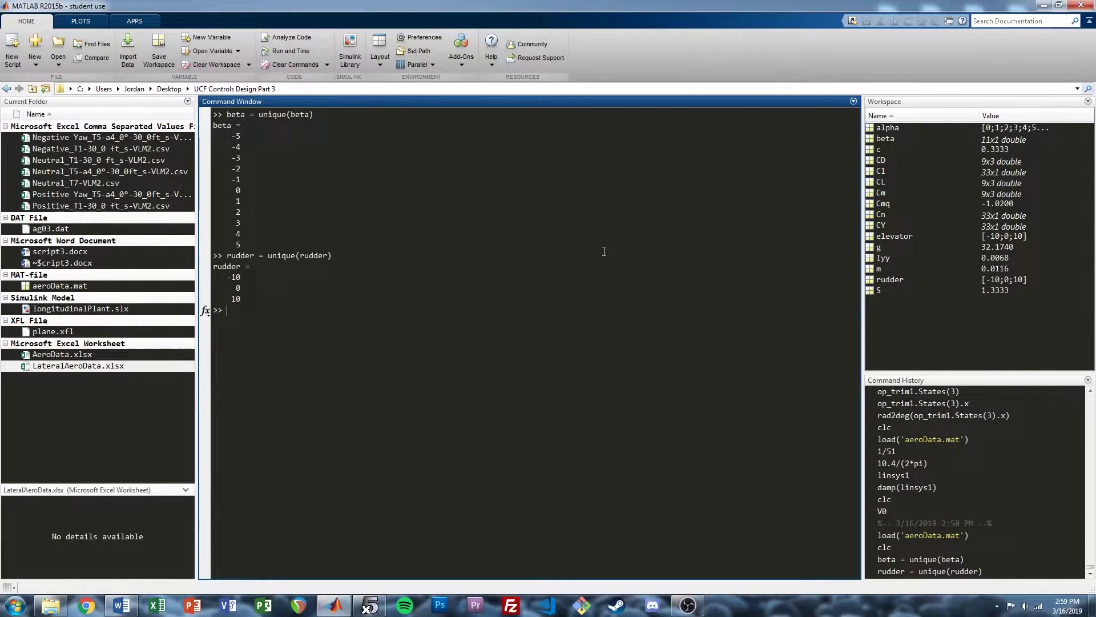
Reshape CY and Cl into matrices with length(beta) rows and length(rudder) columns
type("CY = reshape(CY, length(beta)")
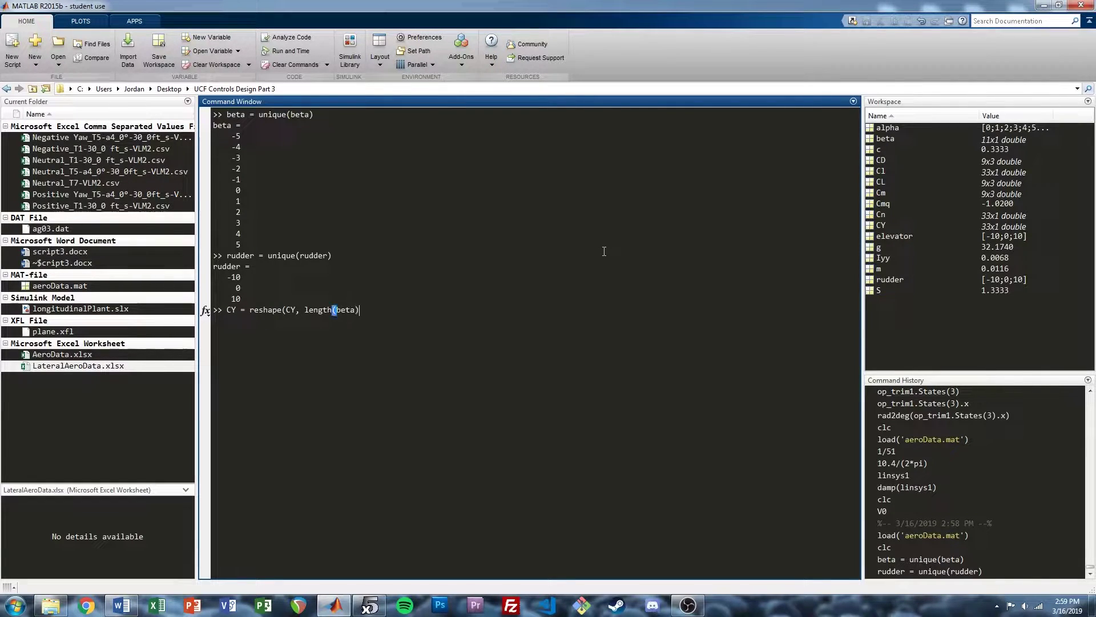
type(", length(rudder))")
key("Return")
key("Up")
key("Home")
key("Right")
key("shift+Right")
type("l")
key("Right")
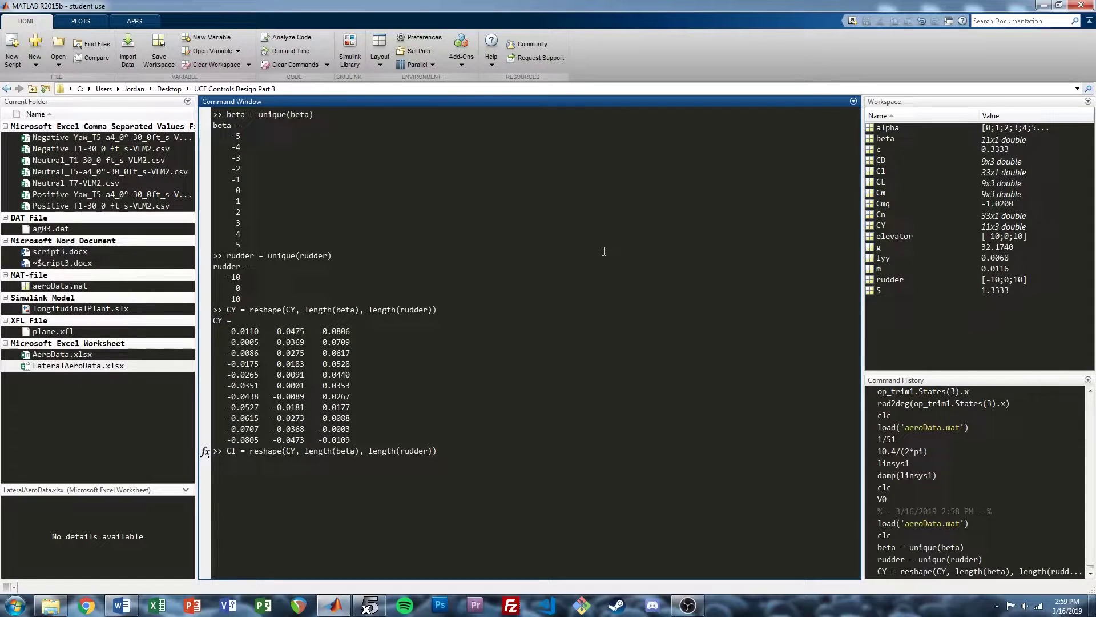
key("shift+Right")
type("l")
key("Return")
Reshape Cn into a length(beta) by length(rudder) matrix and clear the Command Window with clc
key("Up")
key("Home")
key("Right")
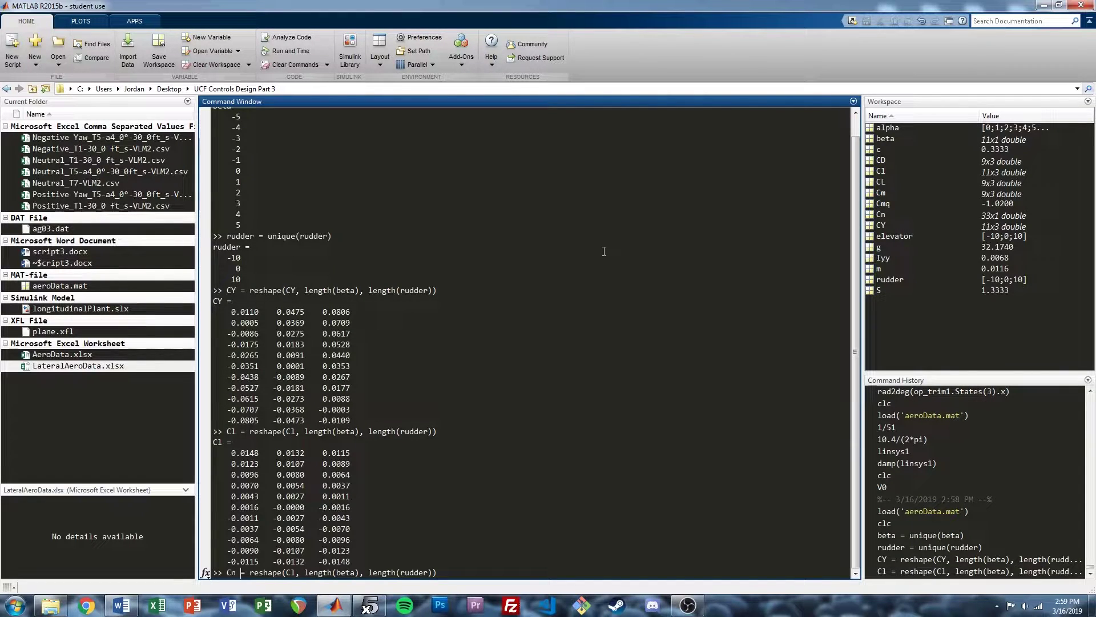
key("shift+Right")
type("n")
key("Return")
type("clc")
key("Return")
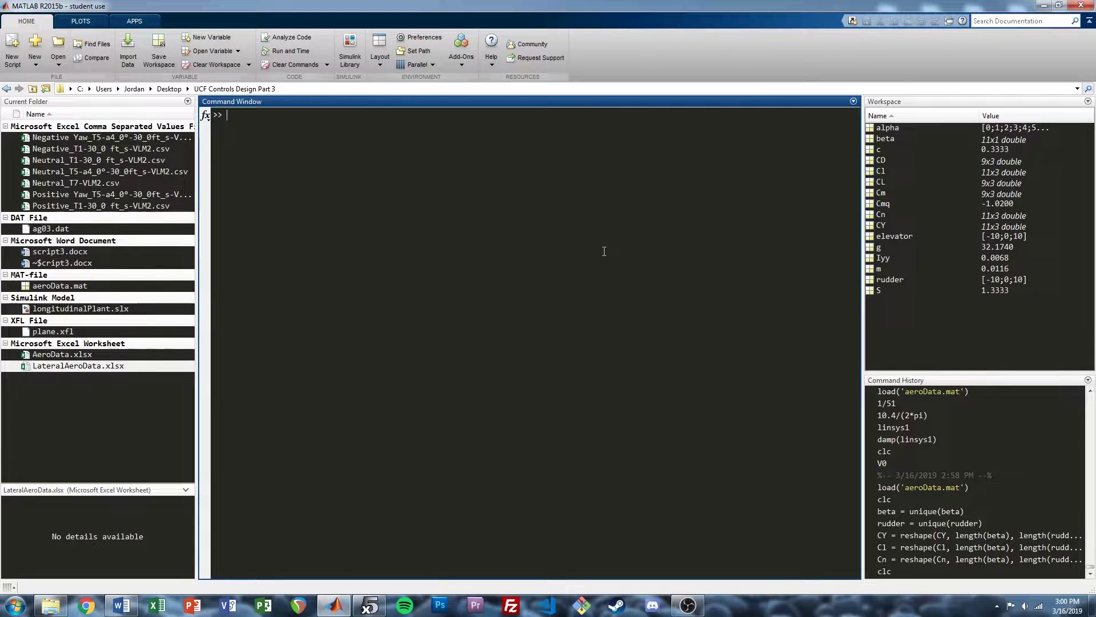
Plot CY against beta, close that figure, and plot Cl against beta
type("plot(beta, CY)")
key("Return")
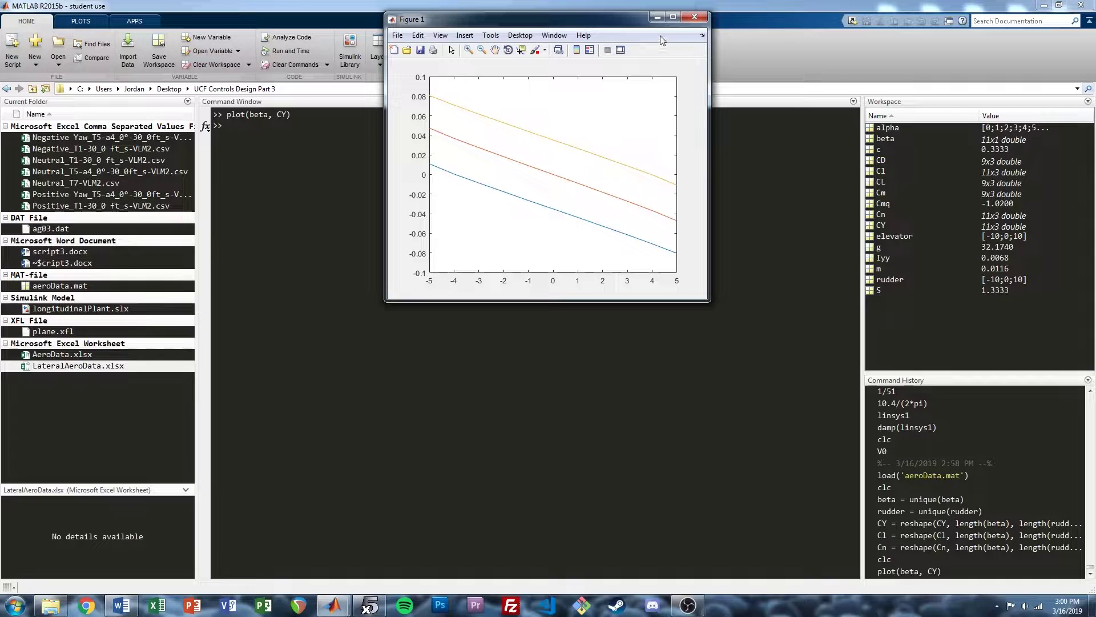
left_click(694, 16)
key("Up")
key("BackSpace")
type("l")
key("Return")
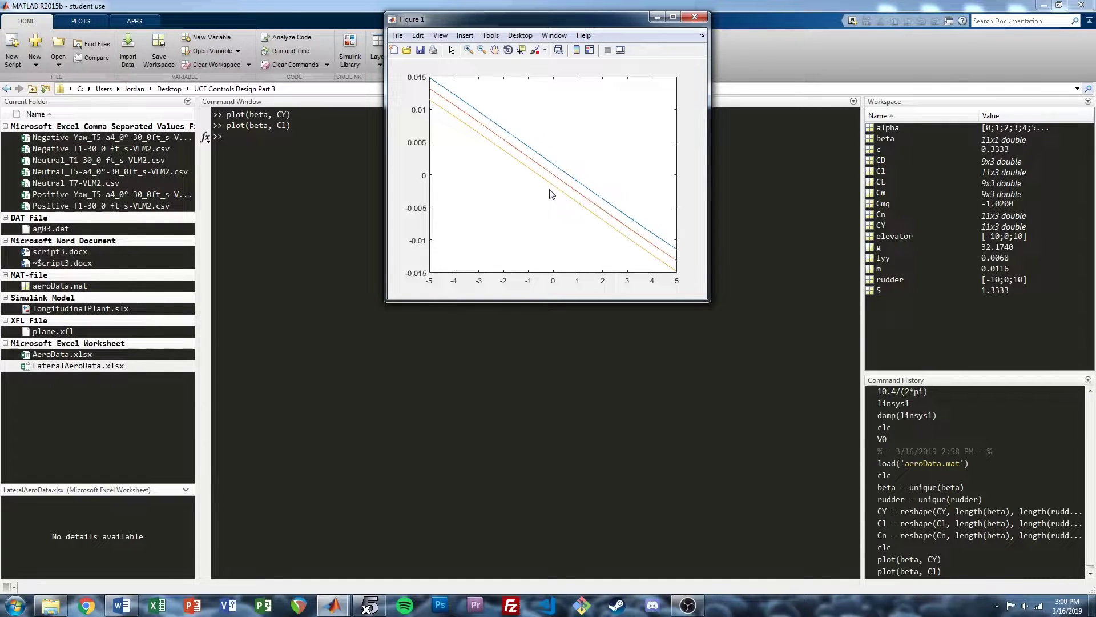
Switch to XFLR5 to compare the Cl plot with its polar graphs, then return to MATLAB
left_click(370, 605)
left_click(89, 34)
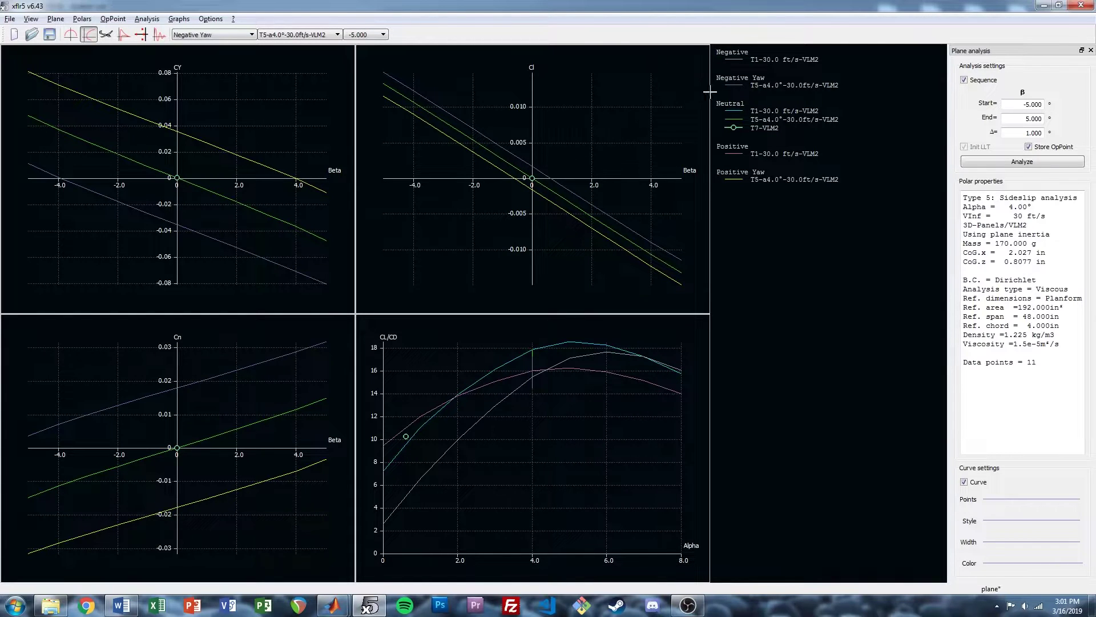
left_click(1041, 6)
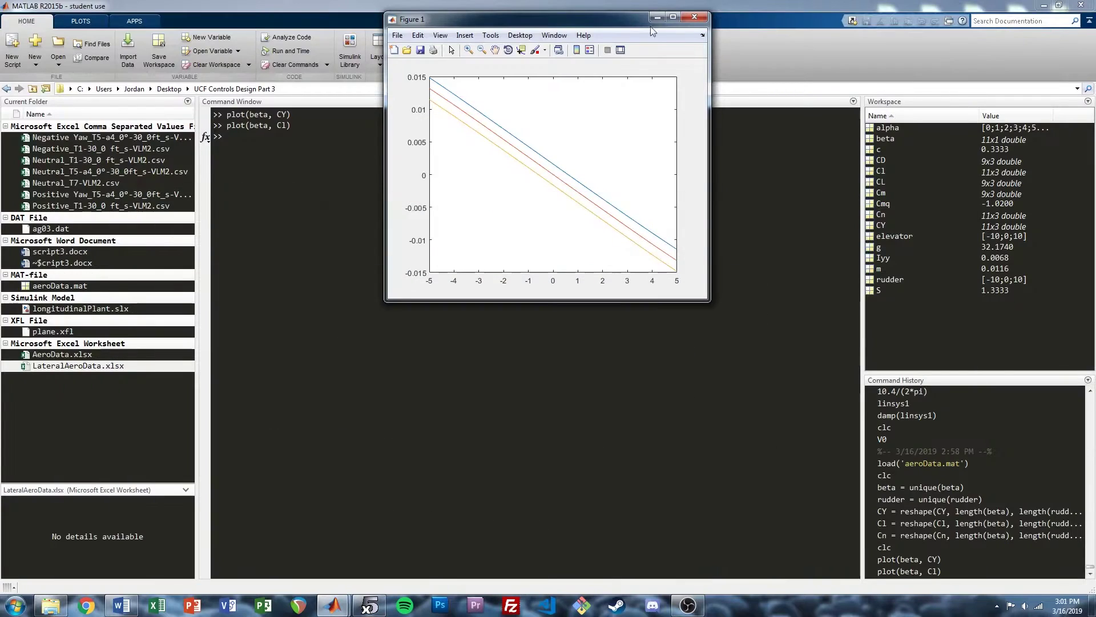
Plot Cn against beta to check its curves, then close the figure and clear the Command Window
left_click(557, 330)
key("Up")
key("BackSpace")
key("BackSpace")
type("n)")
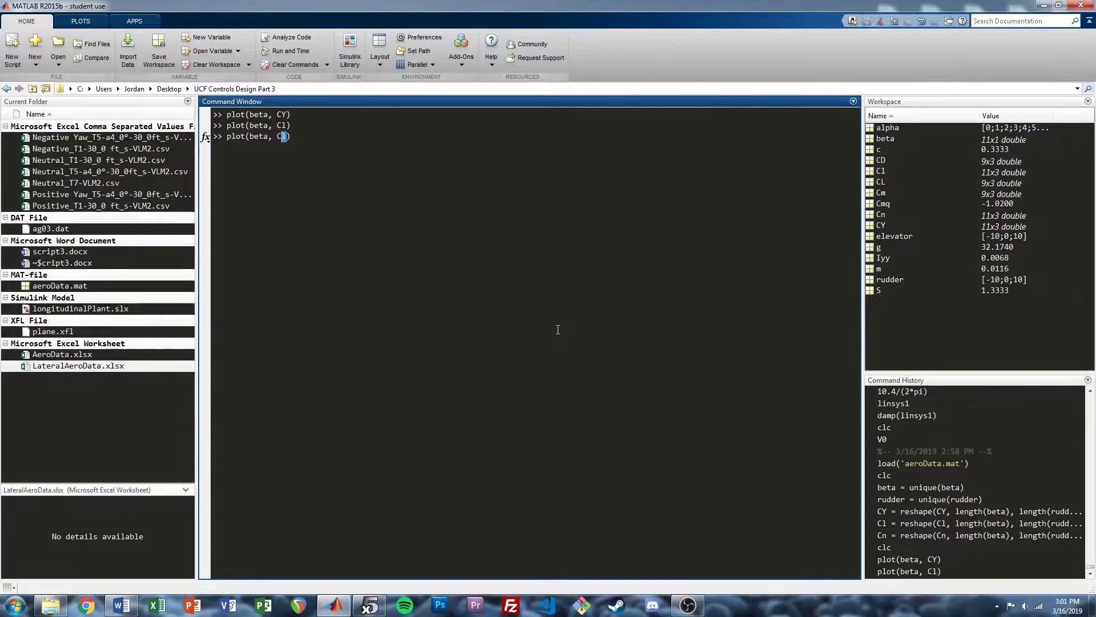
key("Return")
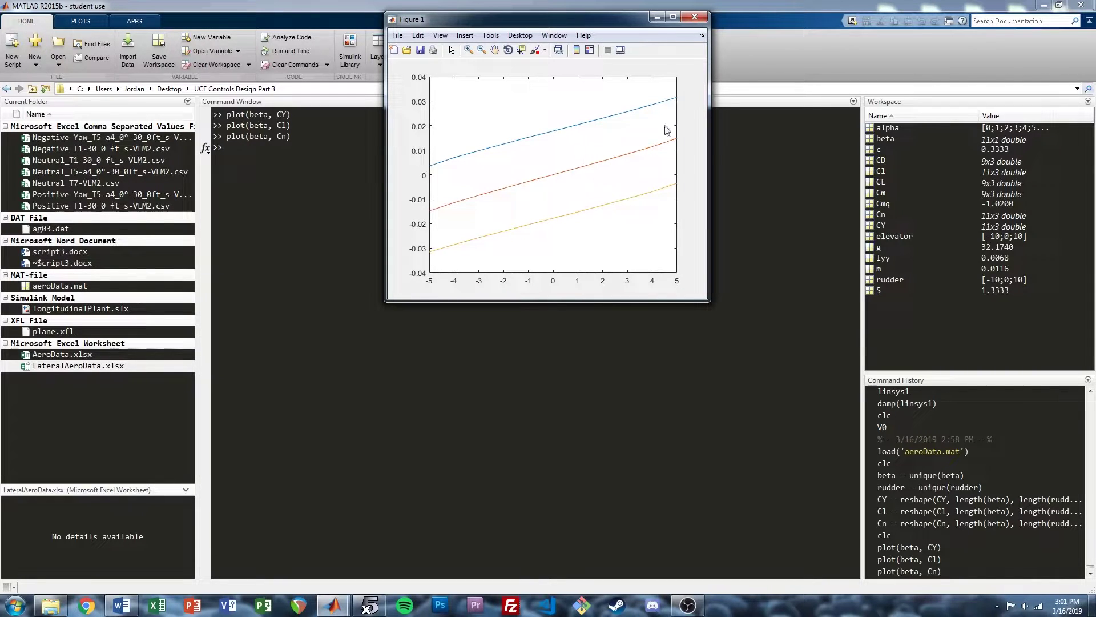
left_click(694, 19)
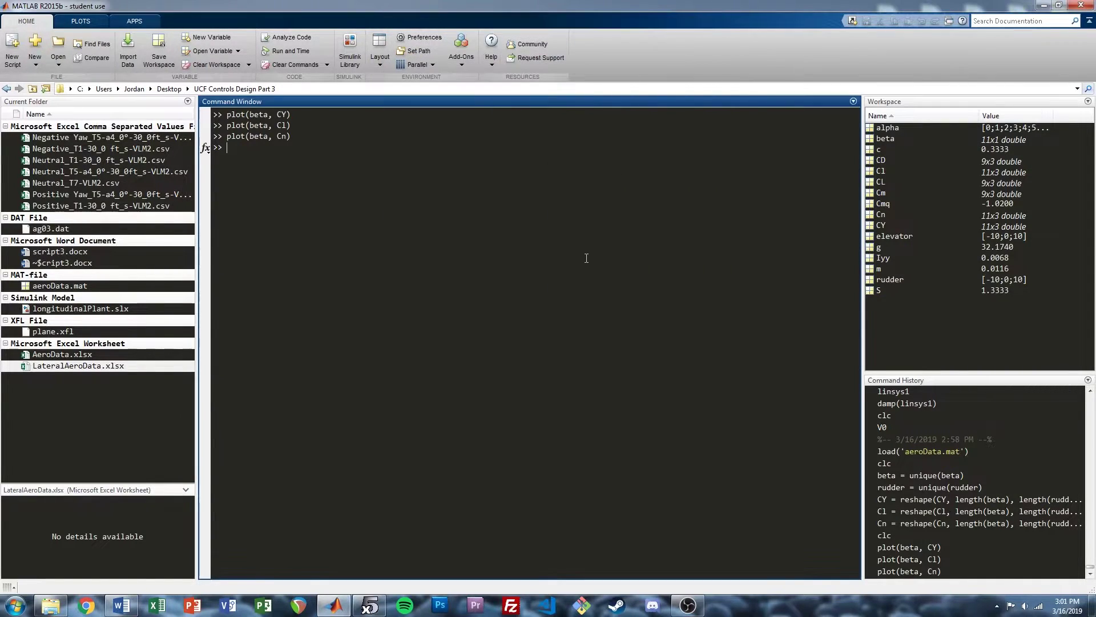
type("clc")
key("Return")
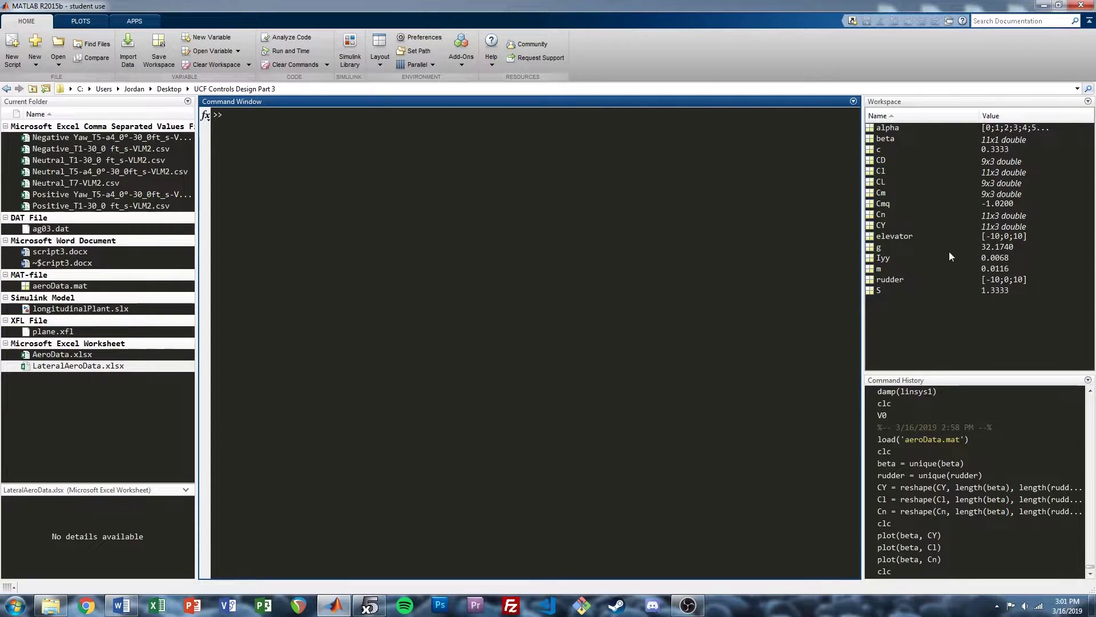
Add the workspace variables Cl, Cn and CY to aeroData.mat
left_click(927, 316)
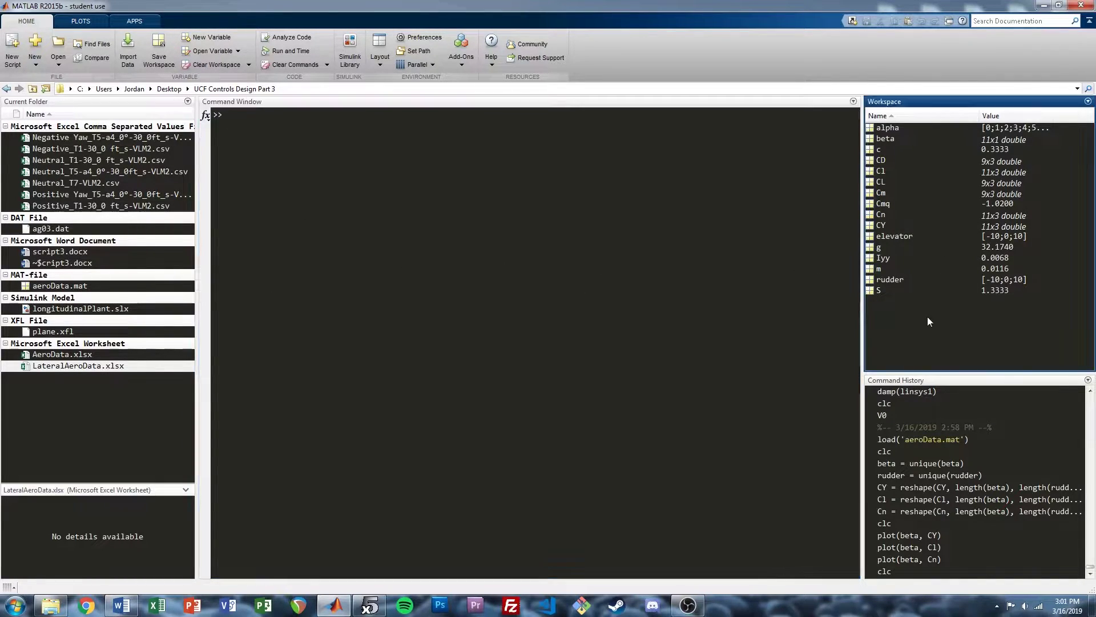
left_click(875, 173)
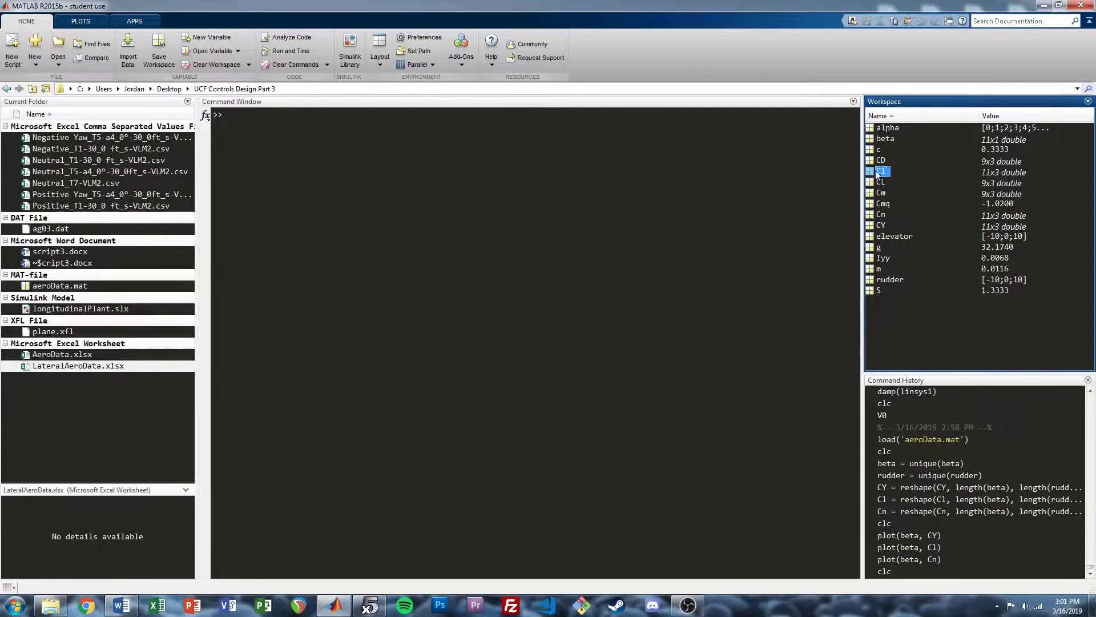
left_click(877, 214, "ctrl")
left_click(878, 225, "ctrl")
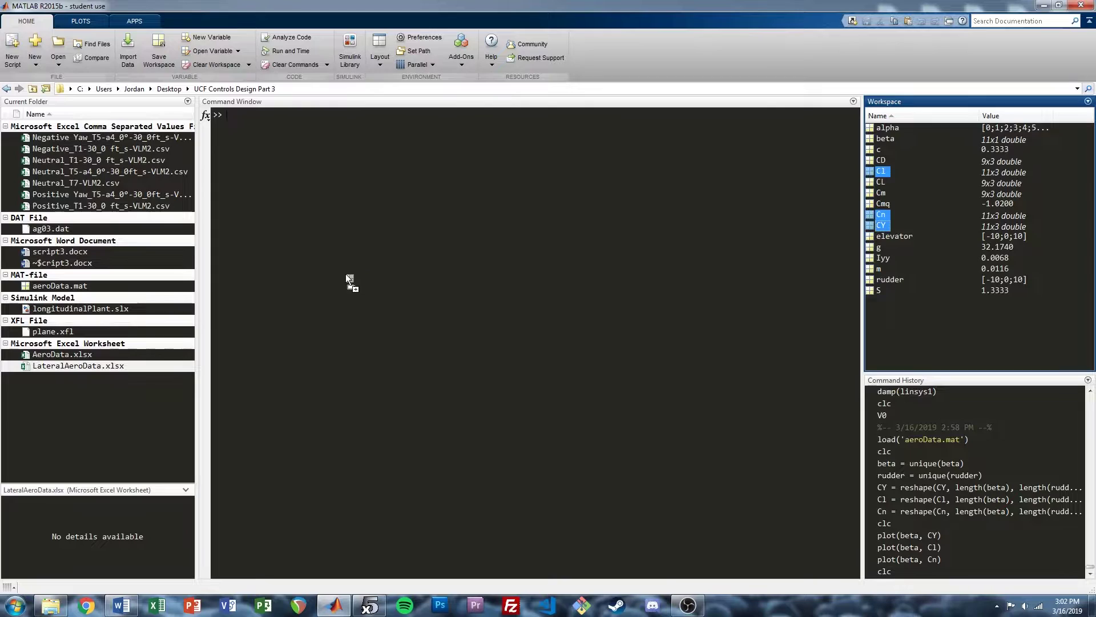
left_click(85, 285)
left_click(286, 285)
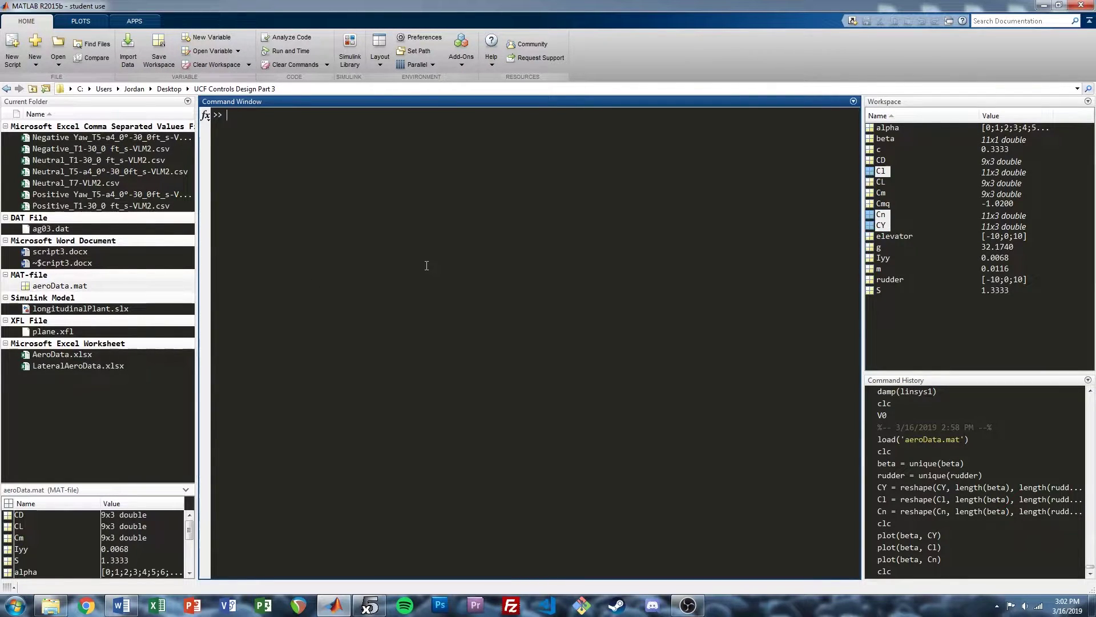
Assign g = 32.174, and define b = 48/12 after looking up the wing span in XFLR5's 3D view
type("g = 32.174")
key("Return")
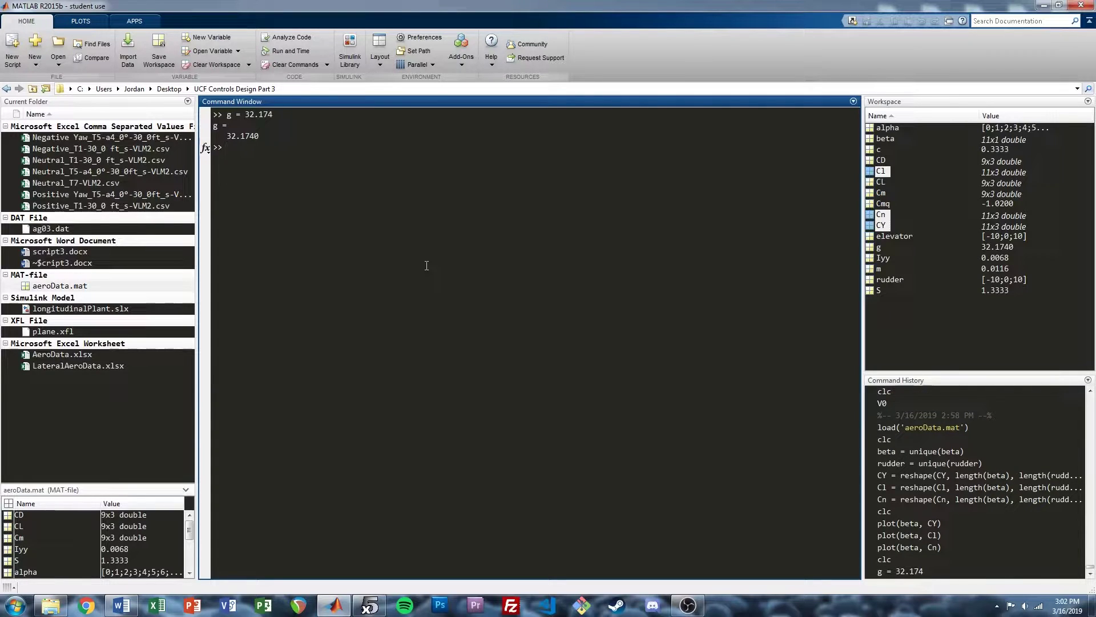
type("b =")
left_click(370, 605)
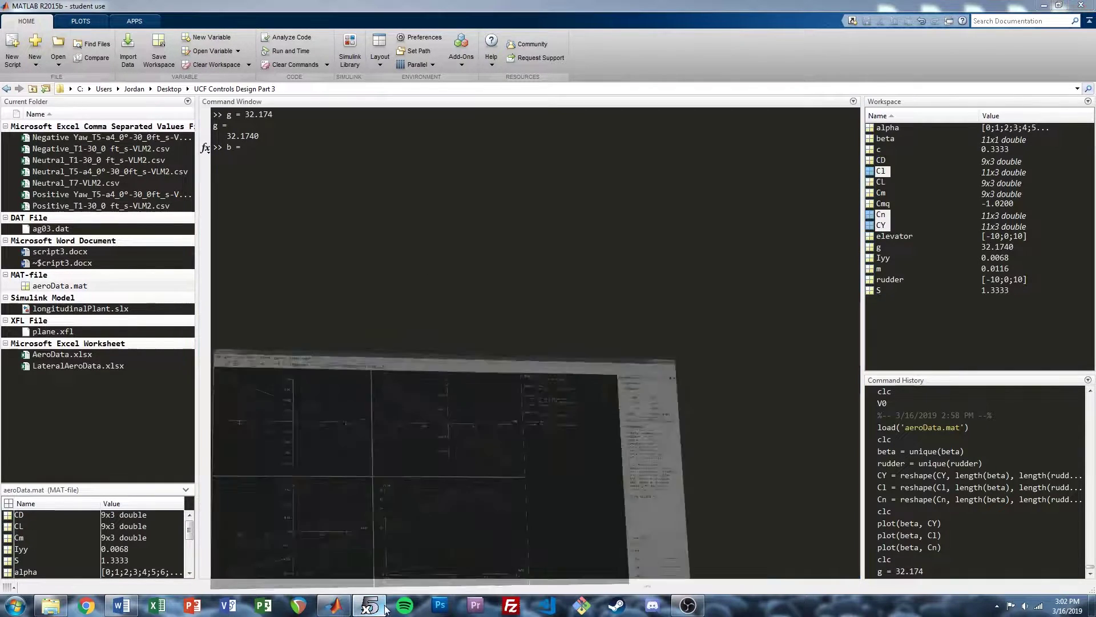
left_click(105, 38)
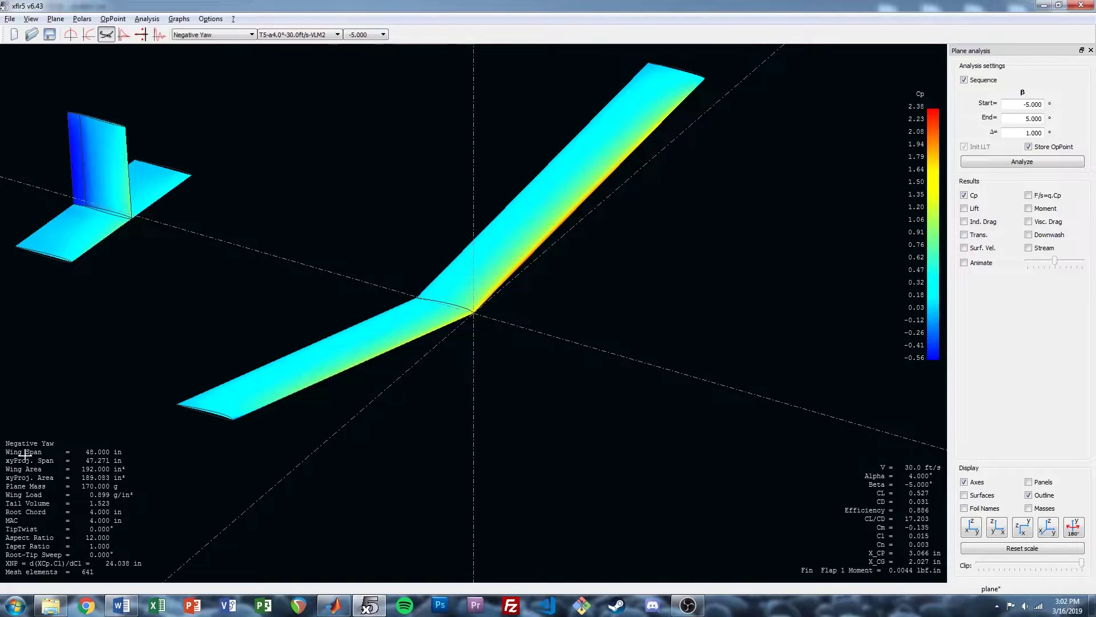
scroll(193, 438, "up", 1)
key("alt+Tab")
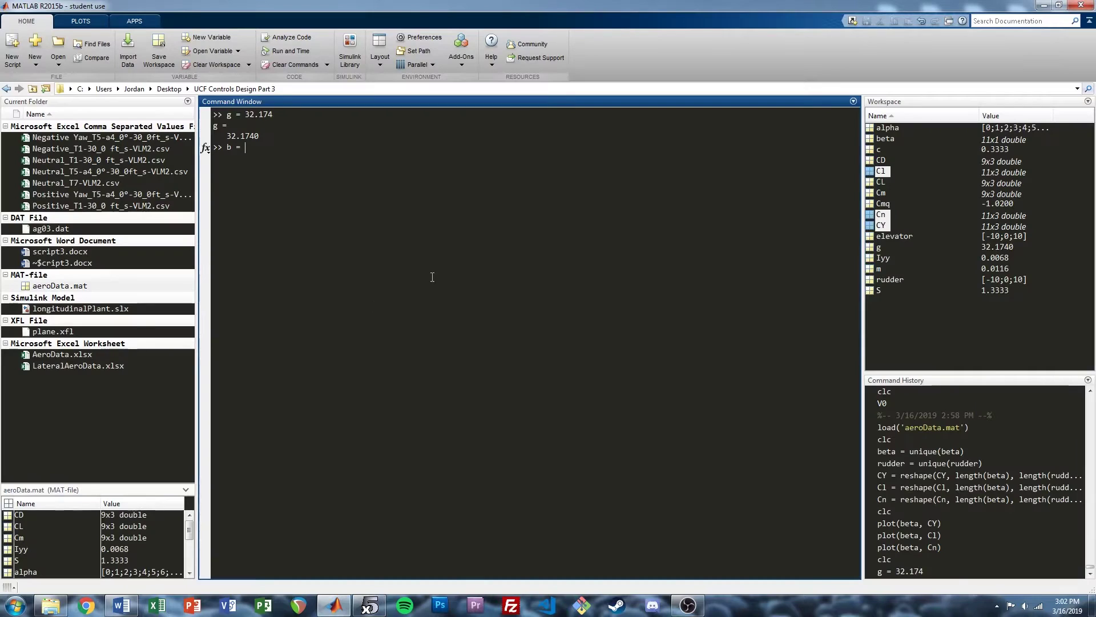
type("48/12")
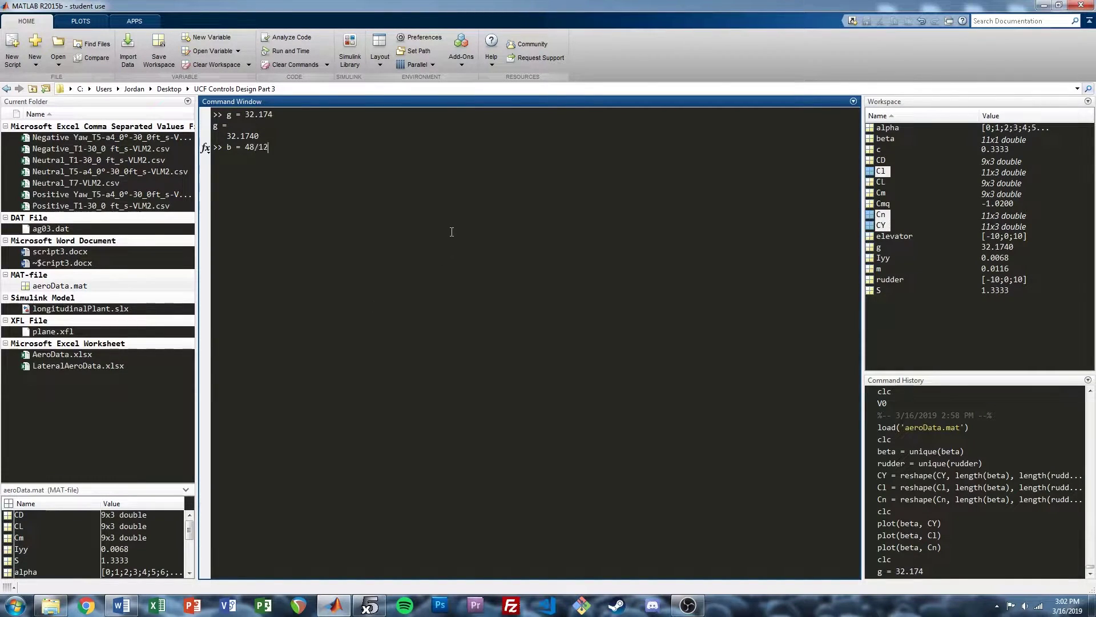
key("Return")
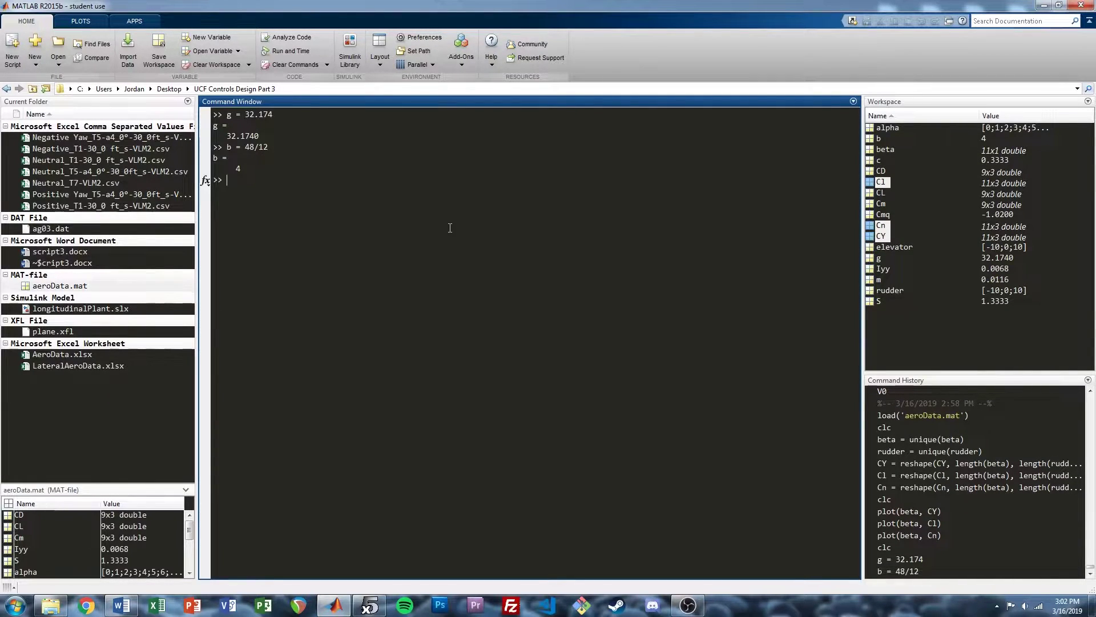
Add the workspace variables g and b to aeroData.mat
left_click(918, 340)
left_click(870, 258)
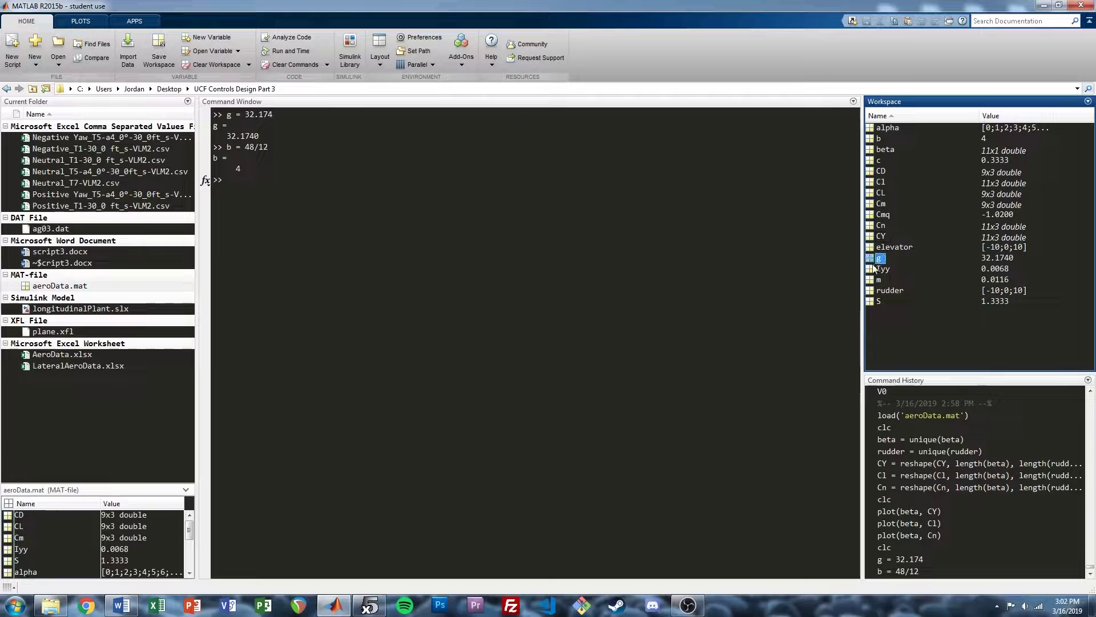
left_click(876, 139, "ctrl")
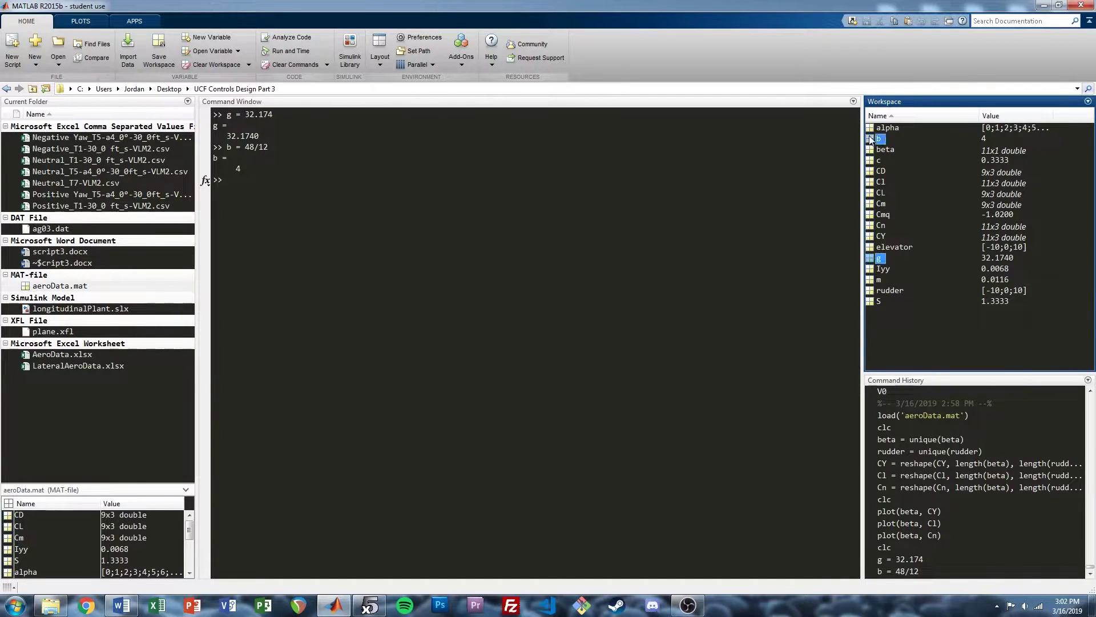
left_click(40, 318)
left_click(57, 285)
left_click(461, 269)
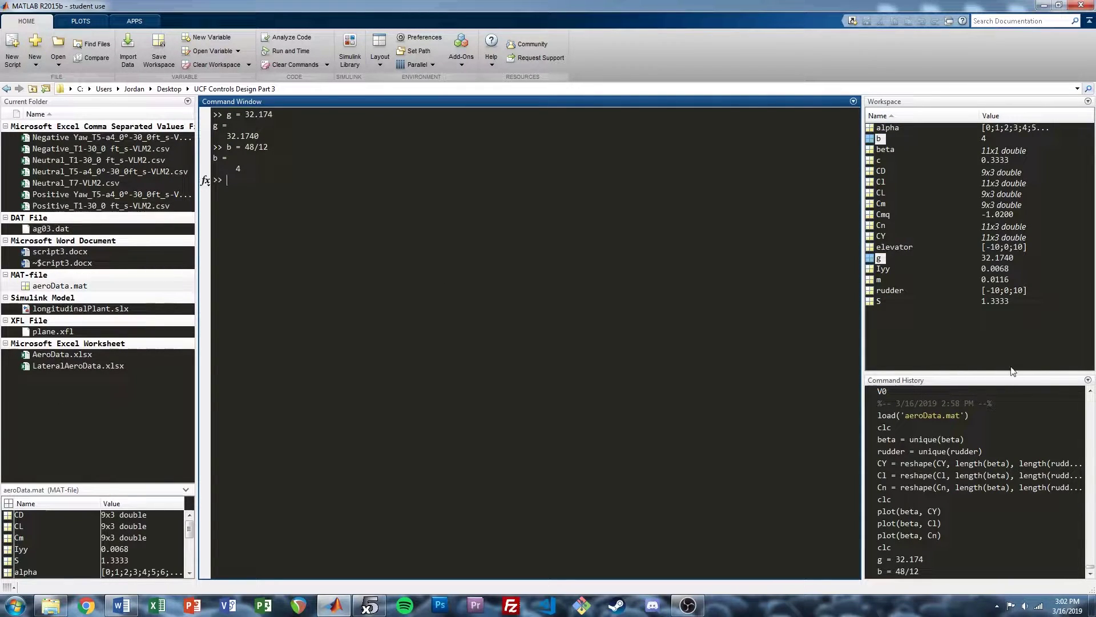
Add the workspace variables beta and rudder to aeroData.mat
left_click(990, 357)
left_click(890, 290)
left_click(885, 150, "ctrl")
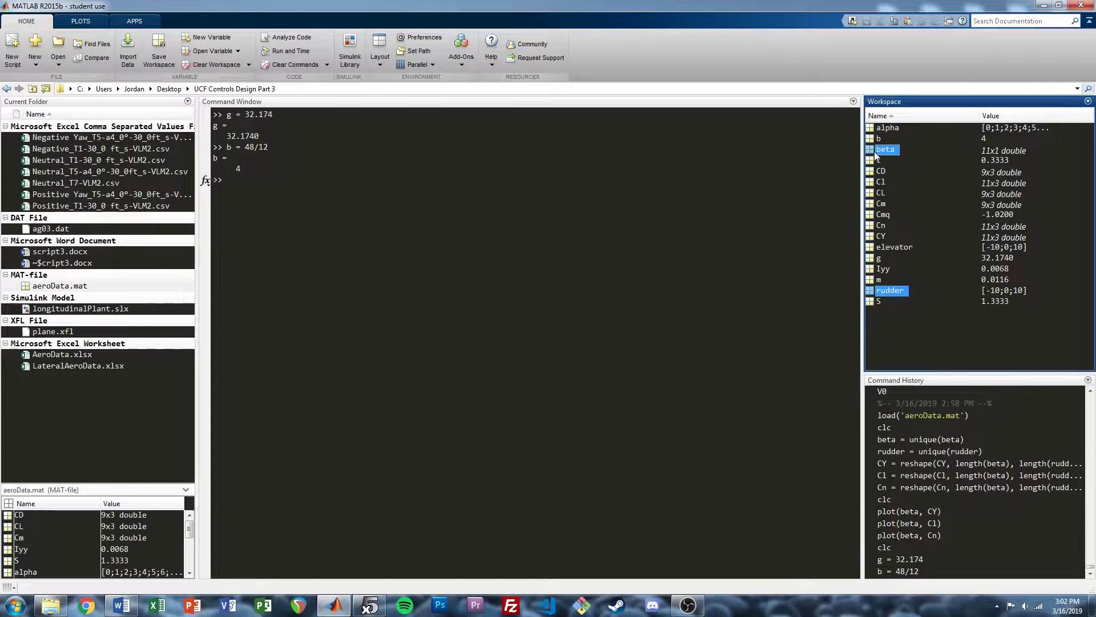
left_click_drag(870, 153, 72, 287)
left_click(432, 303)
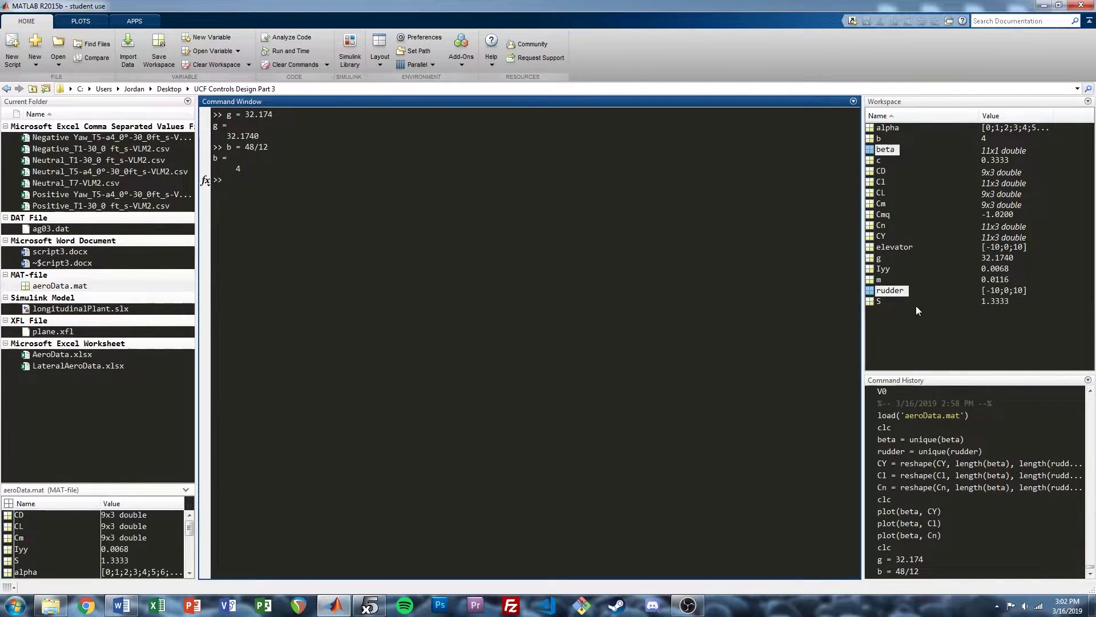
Begin the Ixx assignment in the command window, and open the Negative Yaw plane's inertia properties in XFLR5
left_click(926, 320)
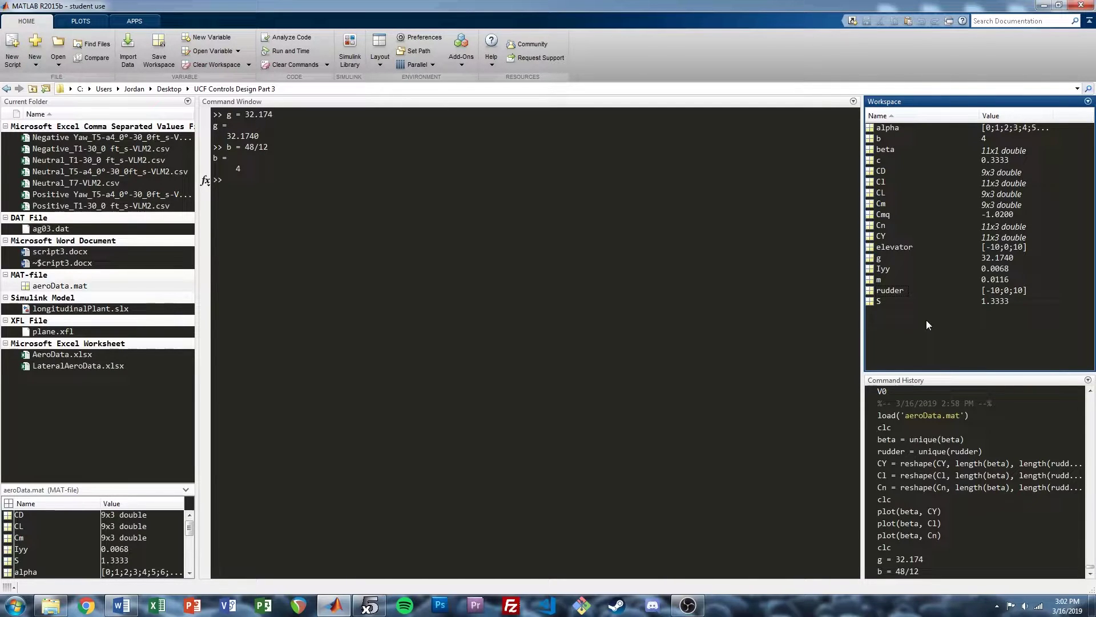
left_click(477, 340)
type("Ixx =")
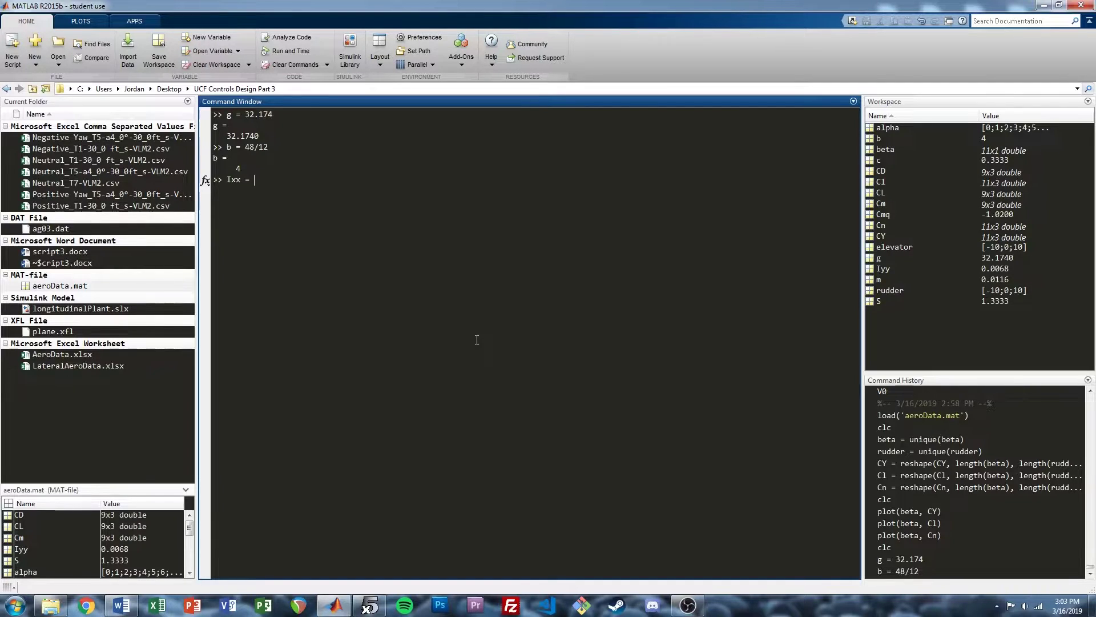
left_click(370, 605)
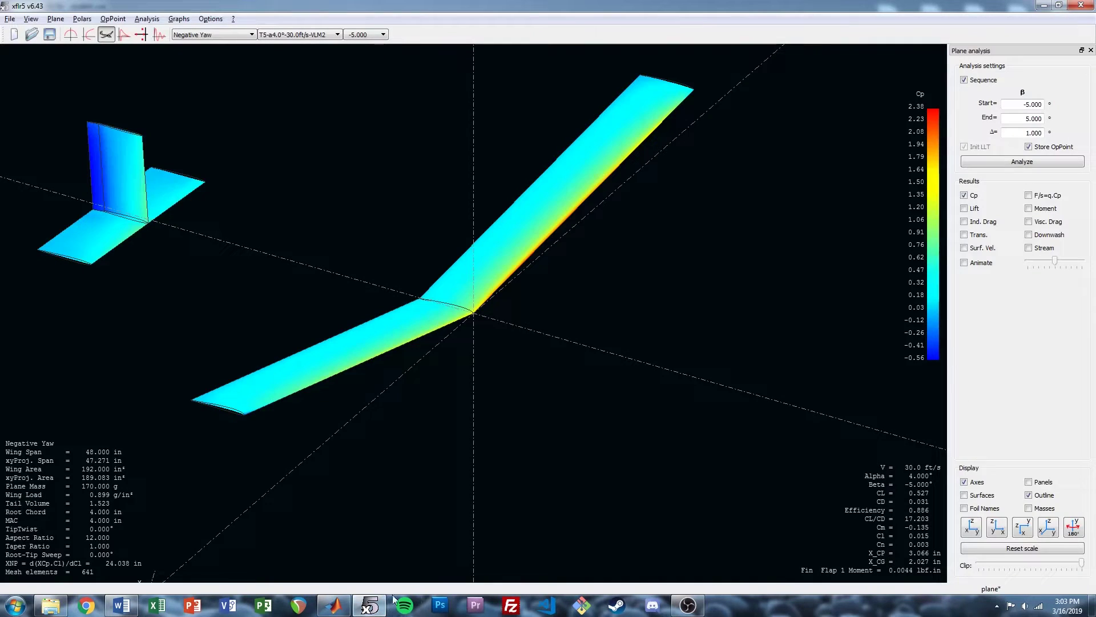
right_click(313, 200)
mouse_move(369, 215)
left_click(468, 229)
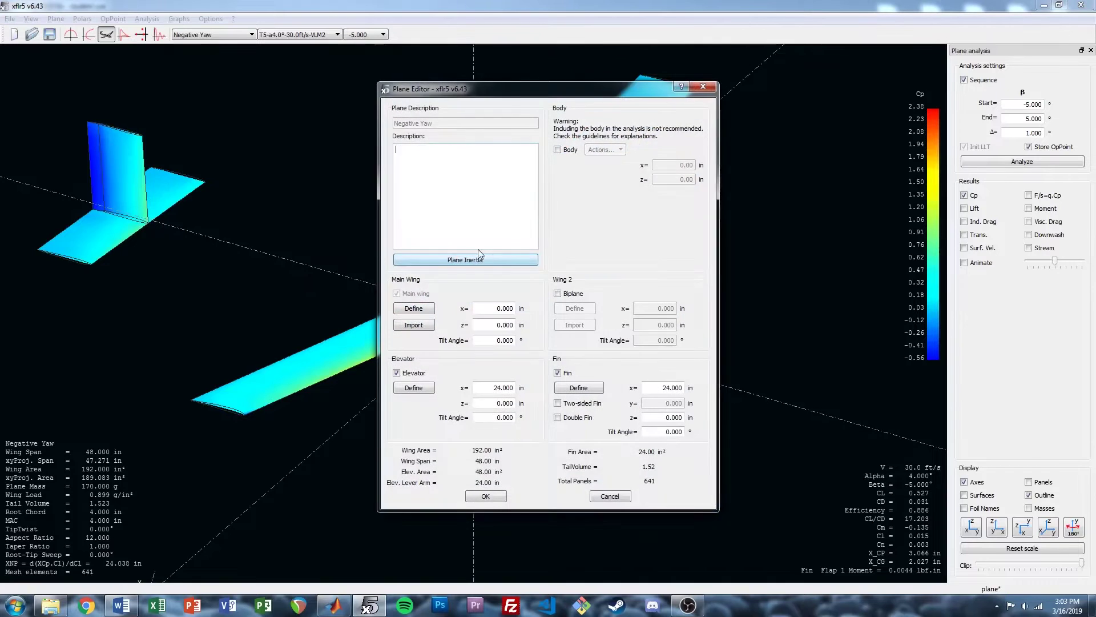
left_click(475, 260)
left_click_drag(157, 17, 635, 87)
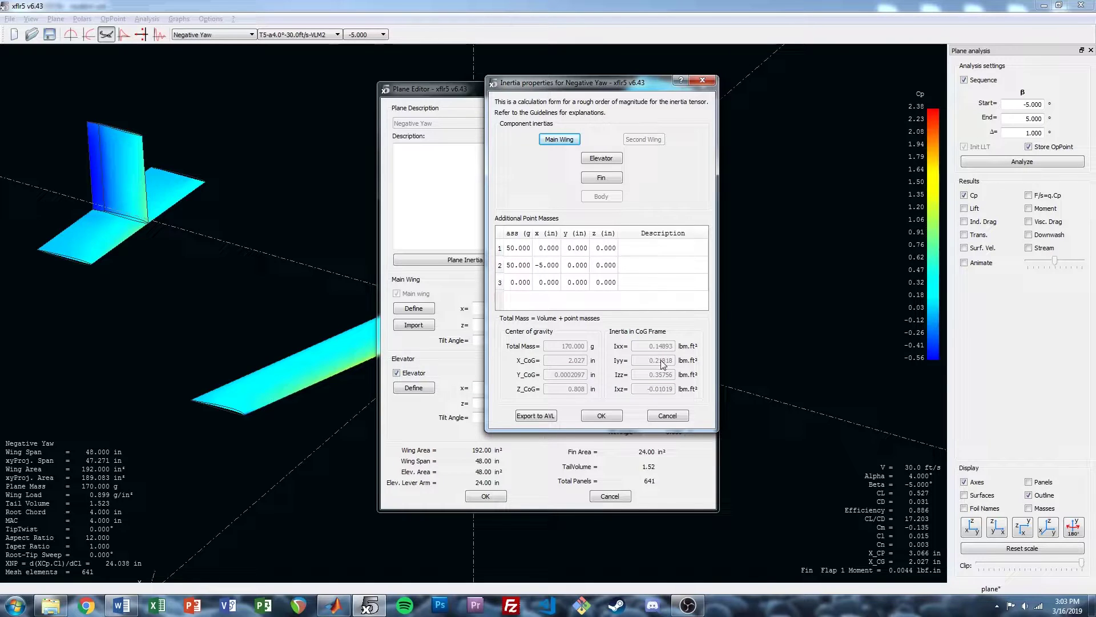
Define Ixx = .14893/g in MATLAB using the value from XFLR5's inertia properties
key("alt+Tab")
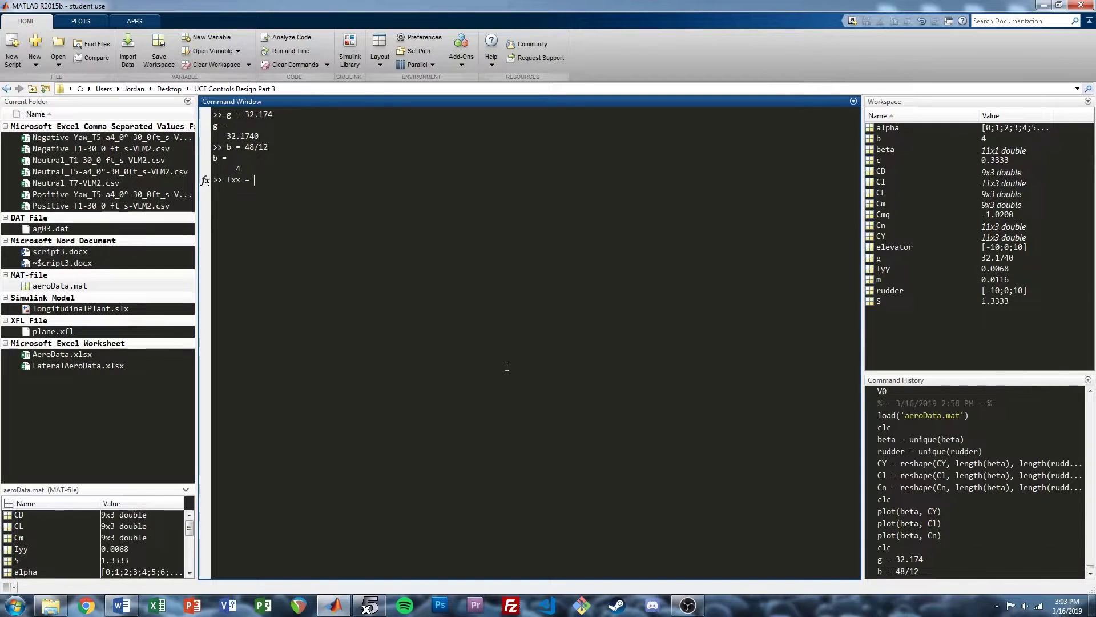
key("alt+Tab")
key("alt+Tab")
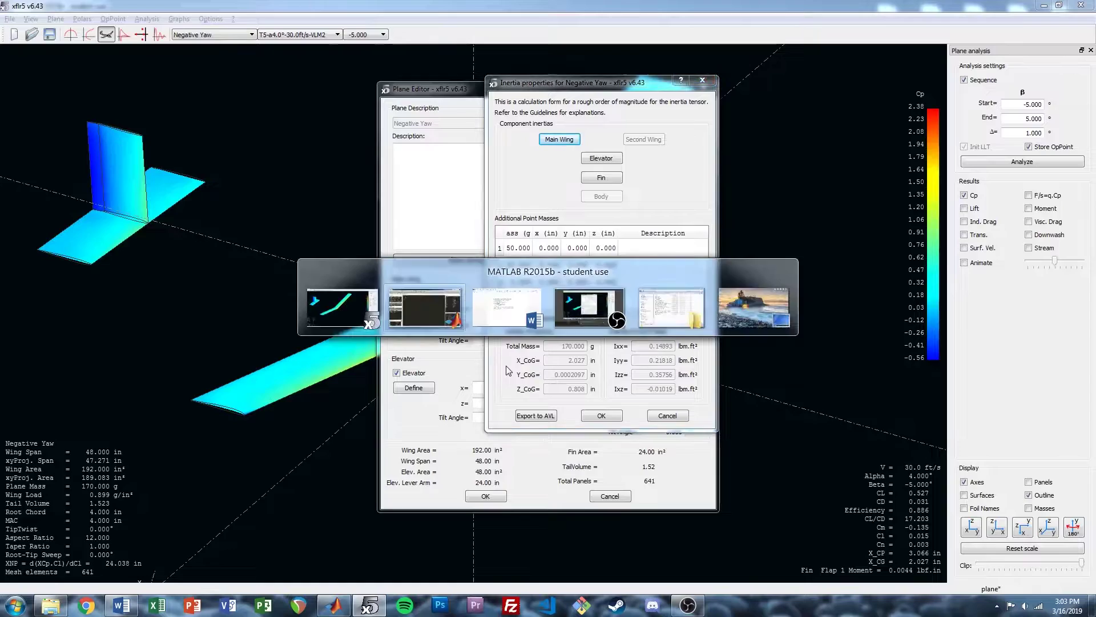
type(".14893")
key("alt+Tab")
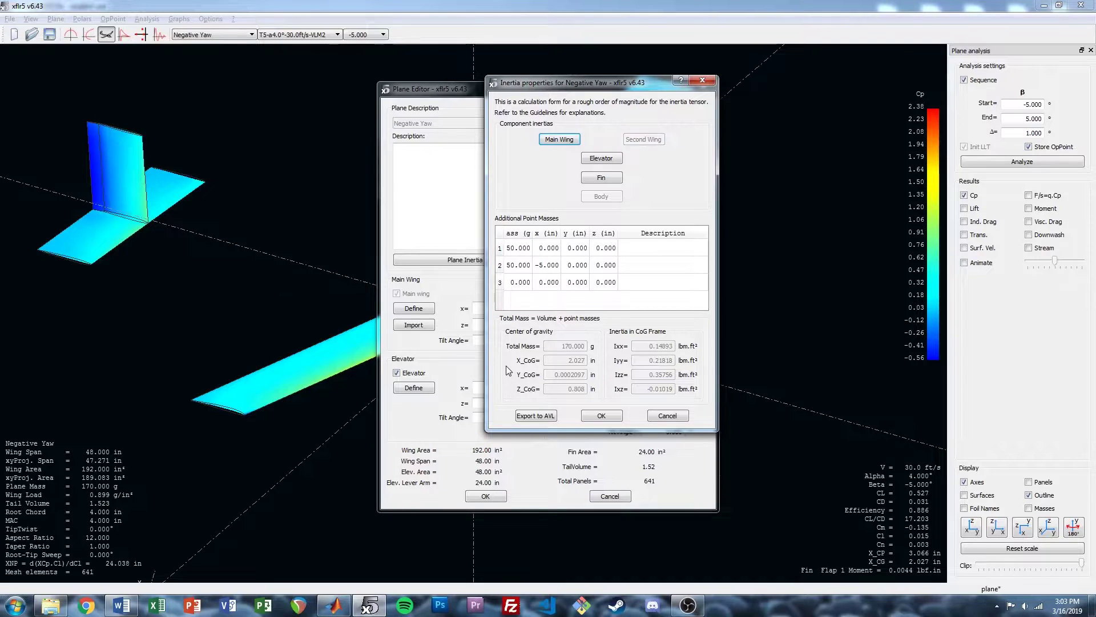
key("alt+Tab")
type("/g")
key("Return")
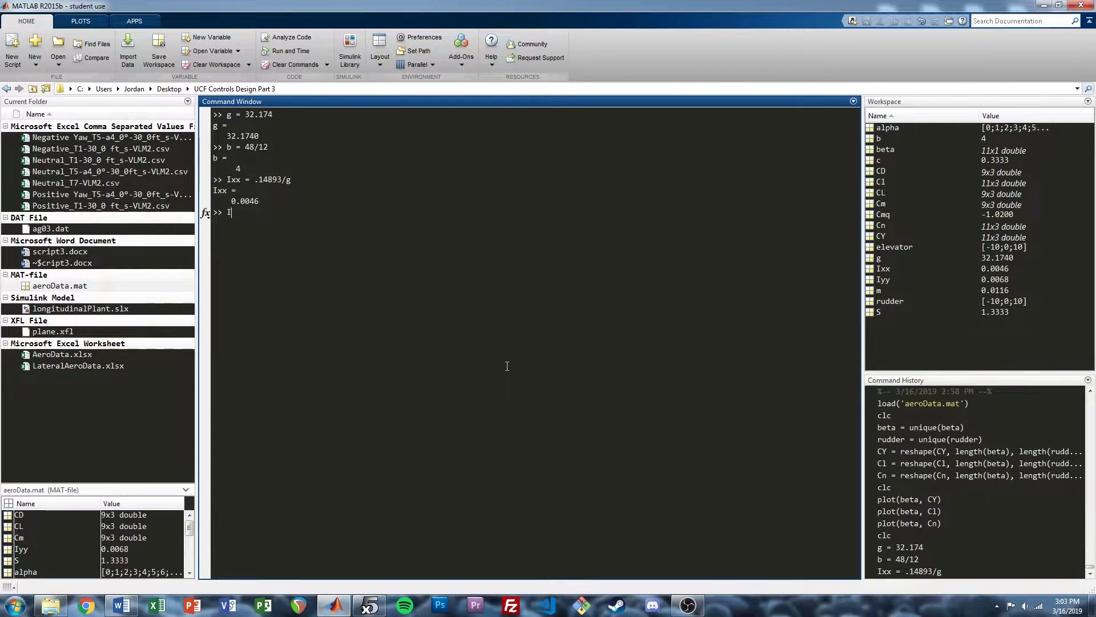
Define Izz = .35756/g in MATLAB, checking the digits against XFLR5's inertia properties
key("alt+Tab")
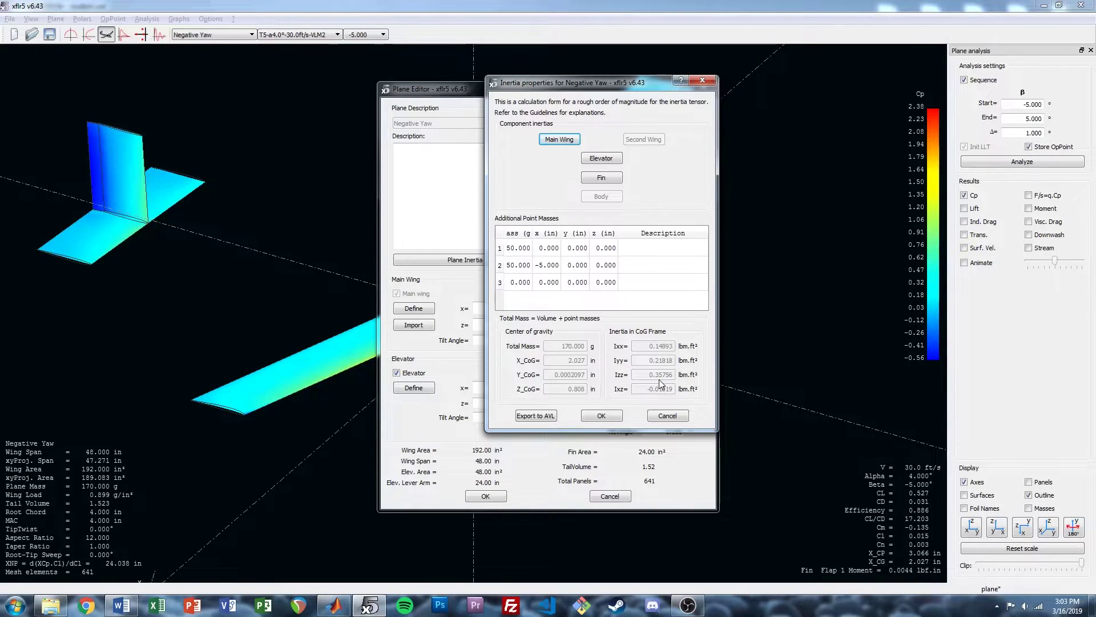
key("alt+Tab")
type(".35765")
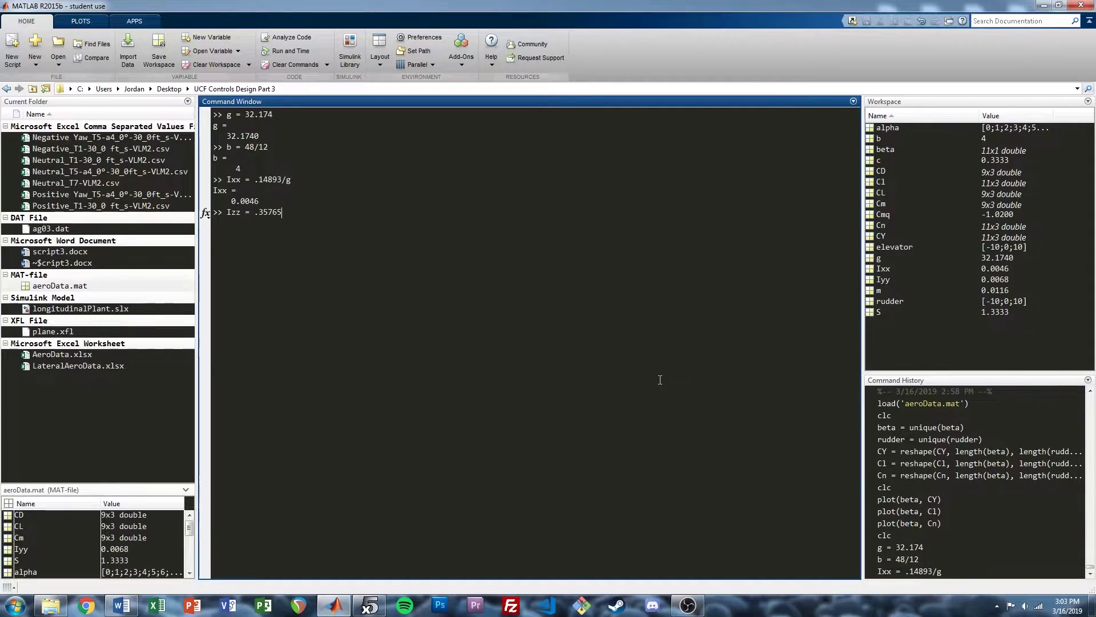
key("alt+Tab")
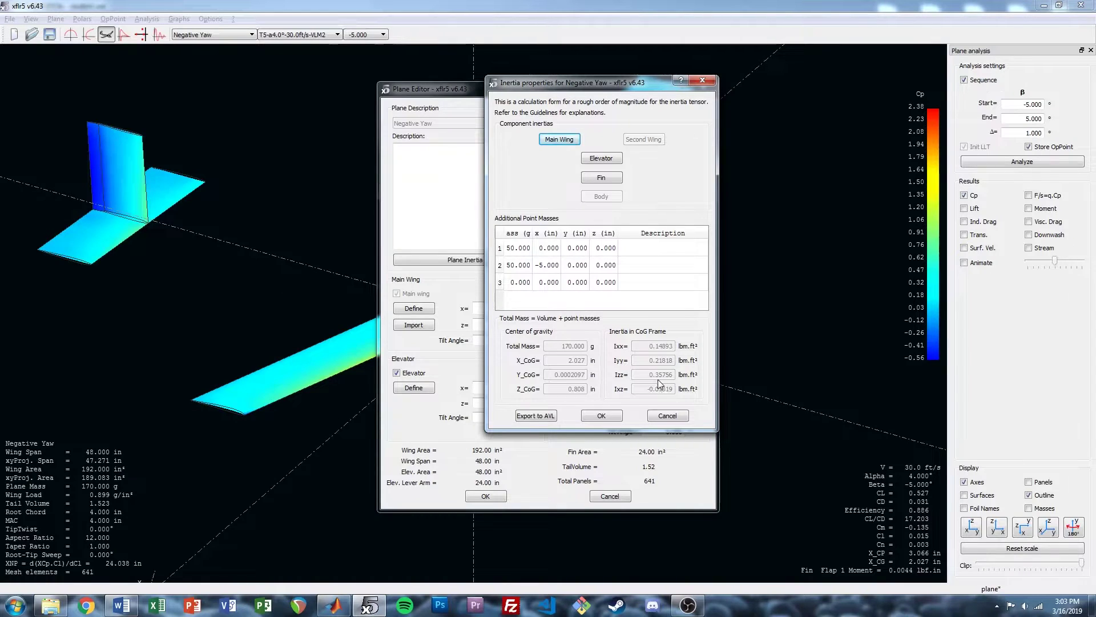
key("alt+Tab")
key("BackSpace")
key("BackSpace")
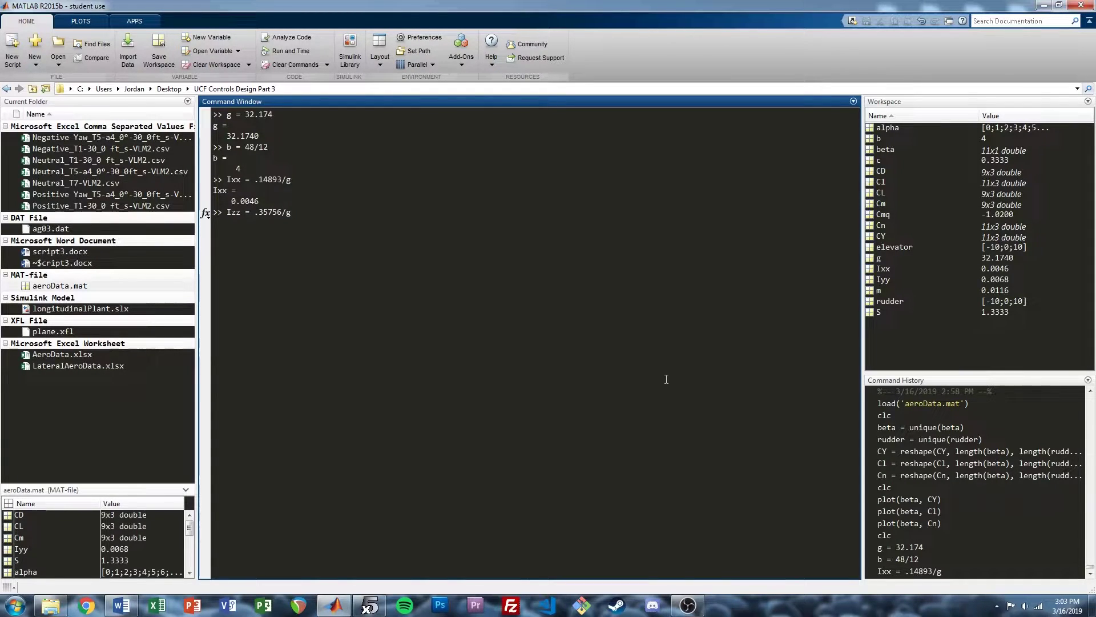
key("Return")
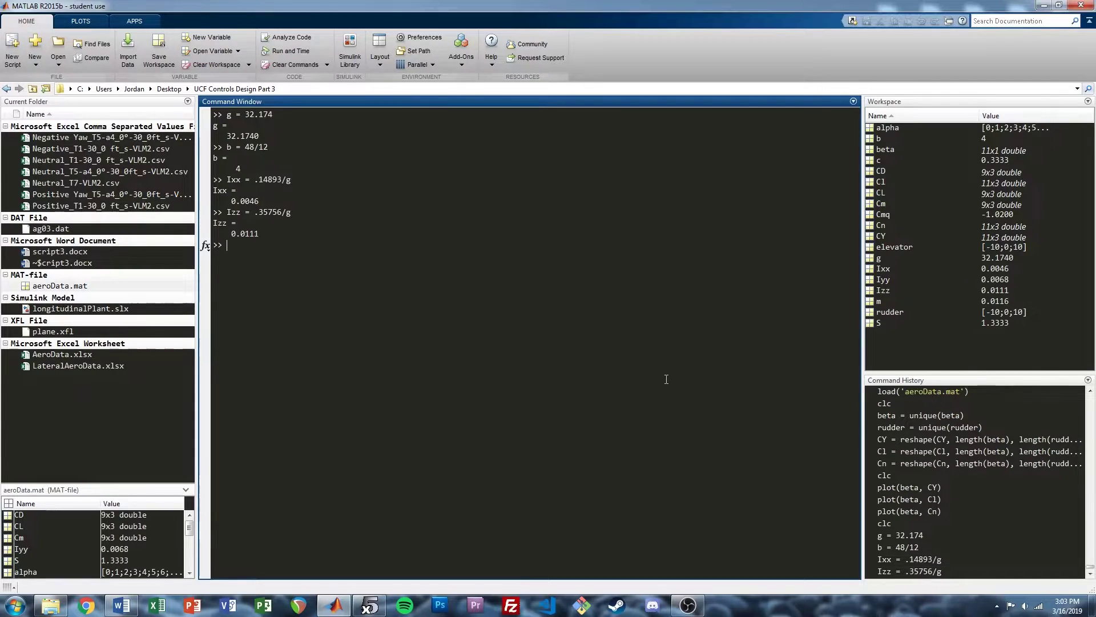
Add the workspace variables Ixx and Izz to aeroData.mat, and clear the command window with clc
left_click(947, 354)
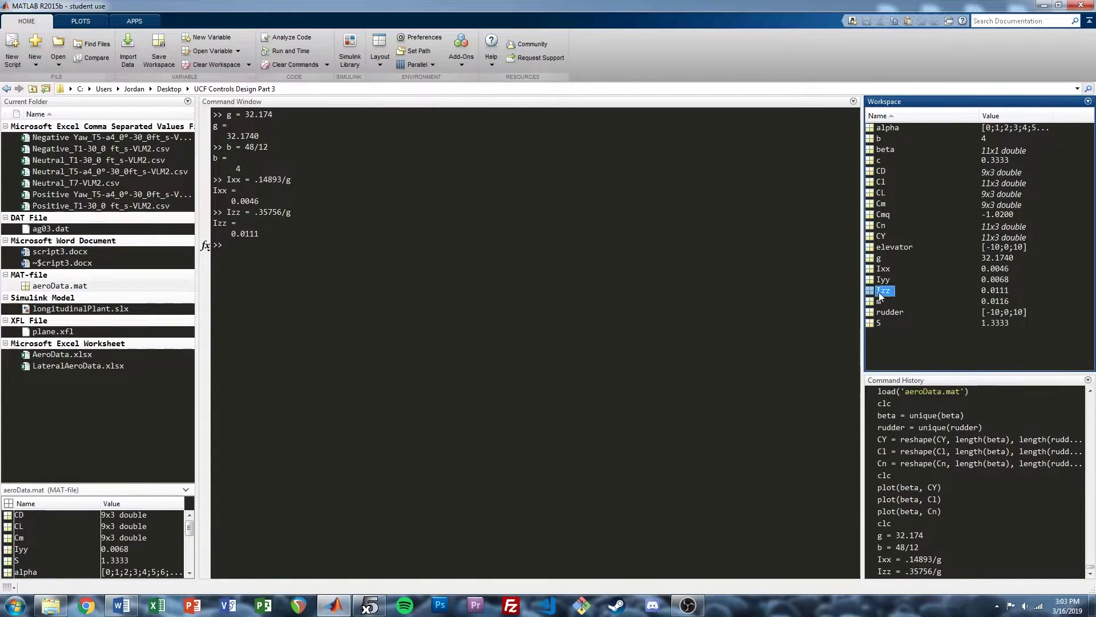
left_click(884, 268, "ctrl")
left_click_drag(876, 273, 69, 287)
left_click(344, 304)
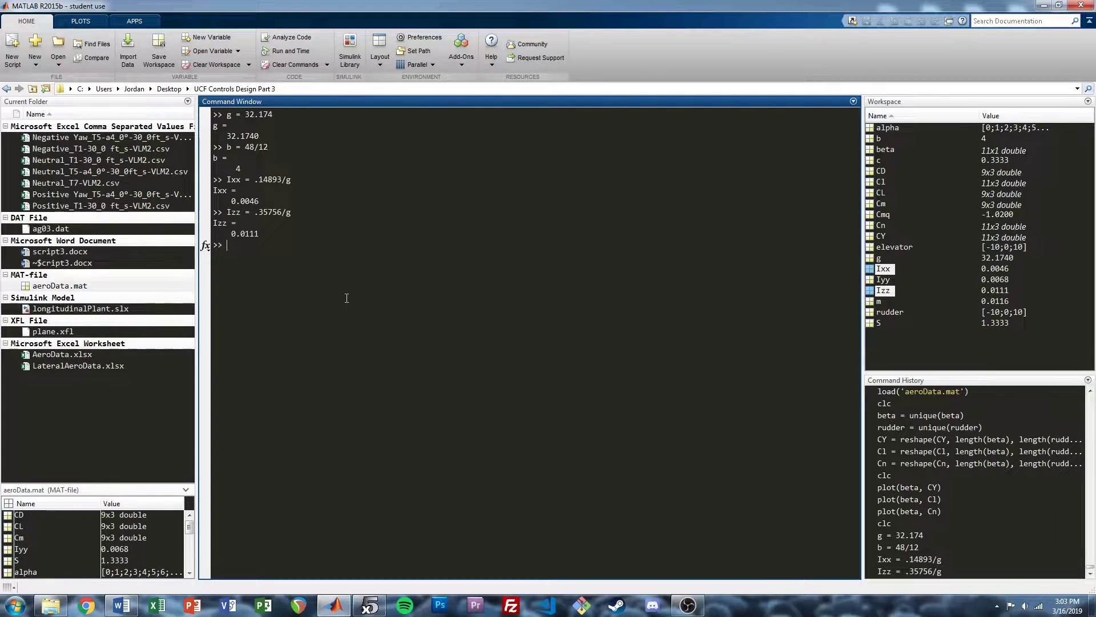
type("clc")
key("Return")
Switch to XFLR5, close the inertia and plane editor dialogs, and make Neutral the active plane
left_click(370, 604)
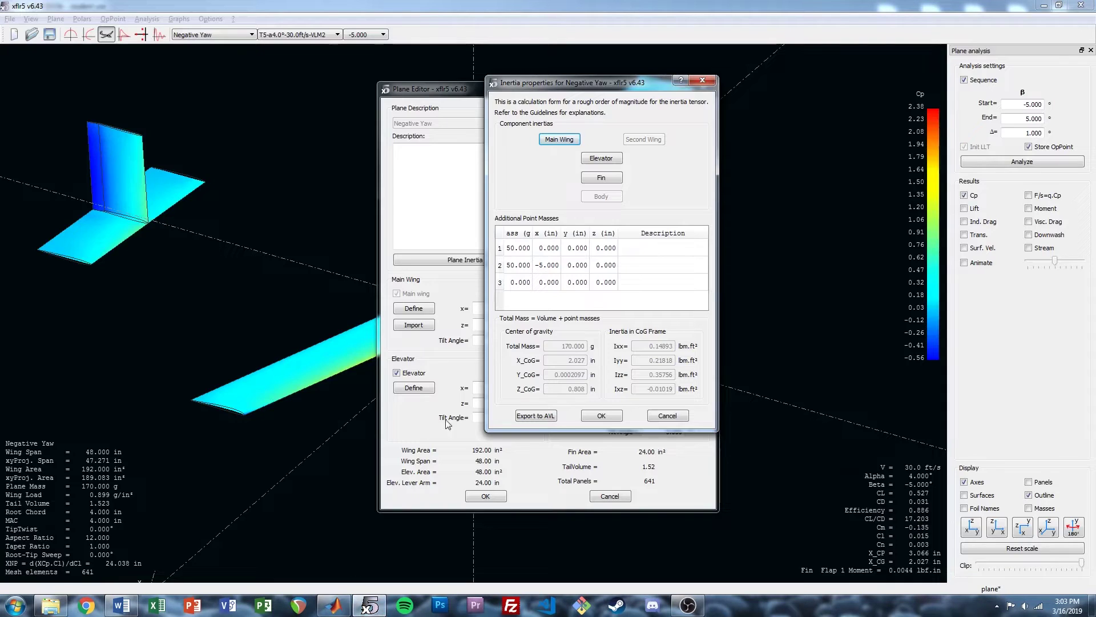
left_click(625, 500)
left_click(225, 35)
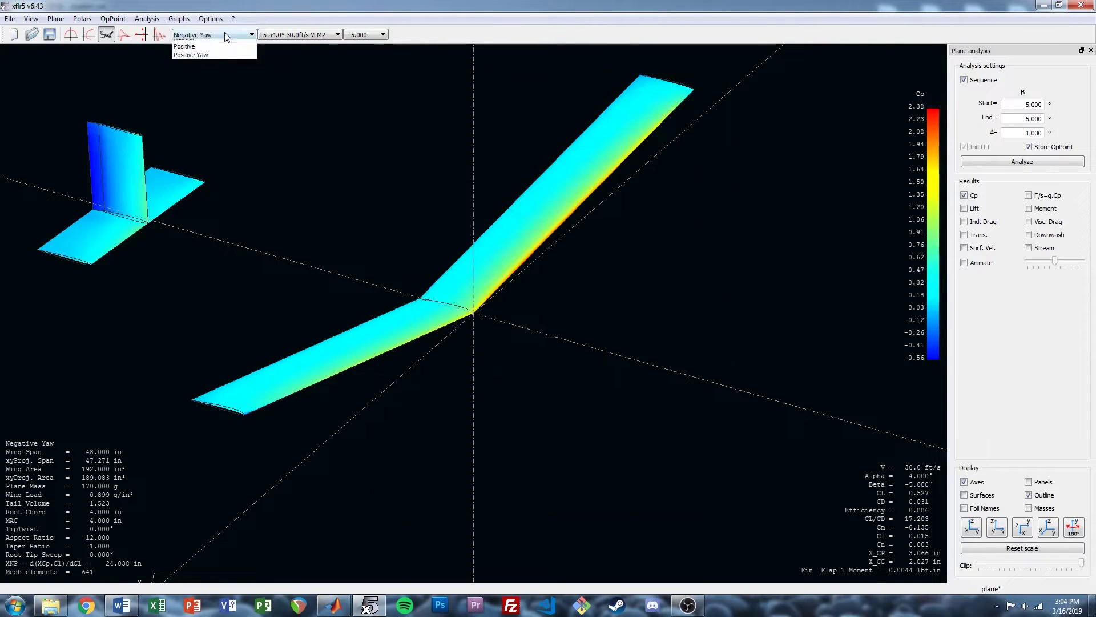
left_click(204, 64)
left_click(147, 19)
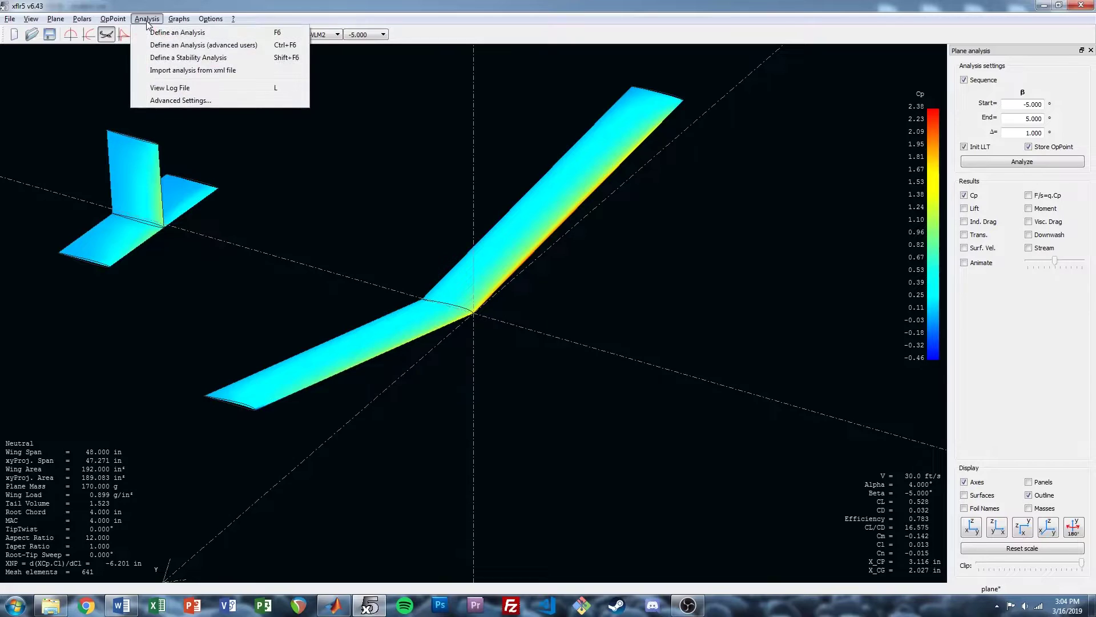
left_click(188, 60)
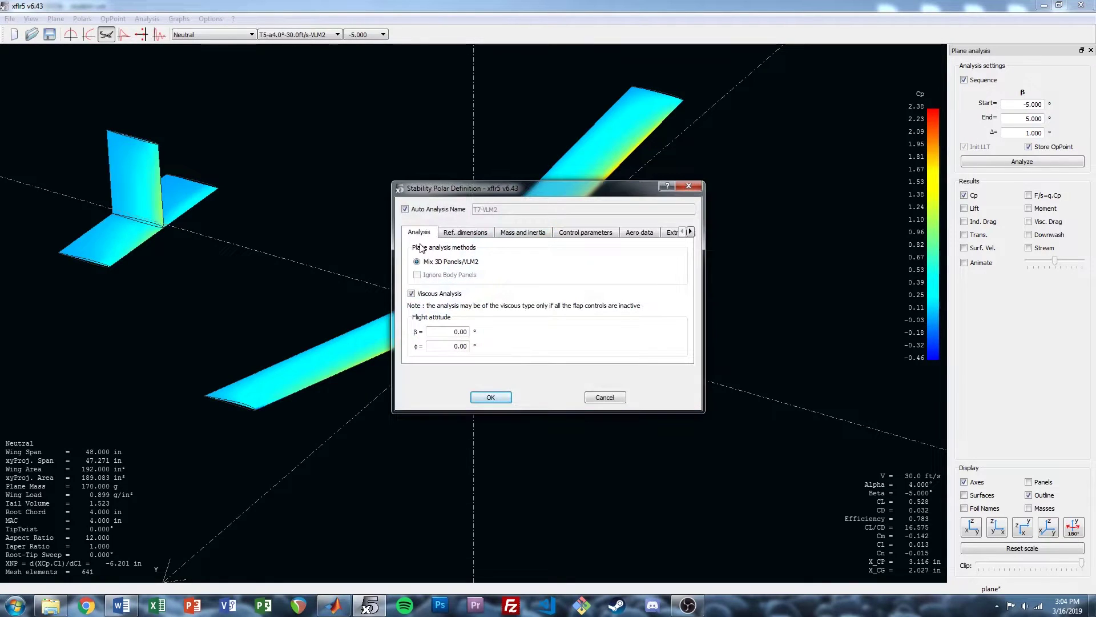
left_click(475, 234)
left_click(407, 234)
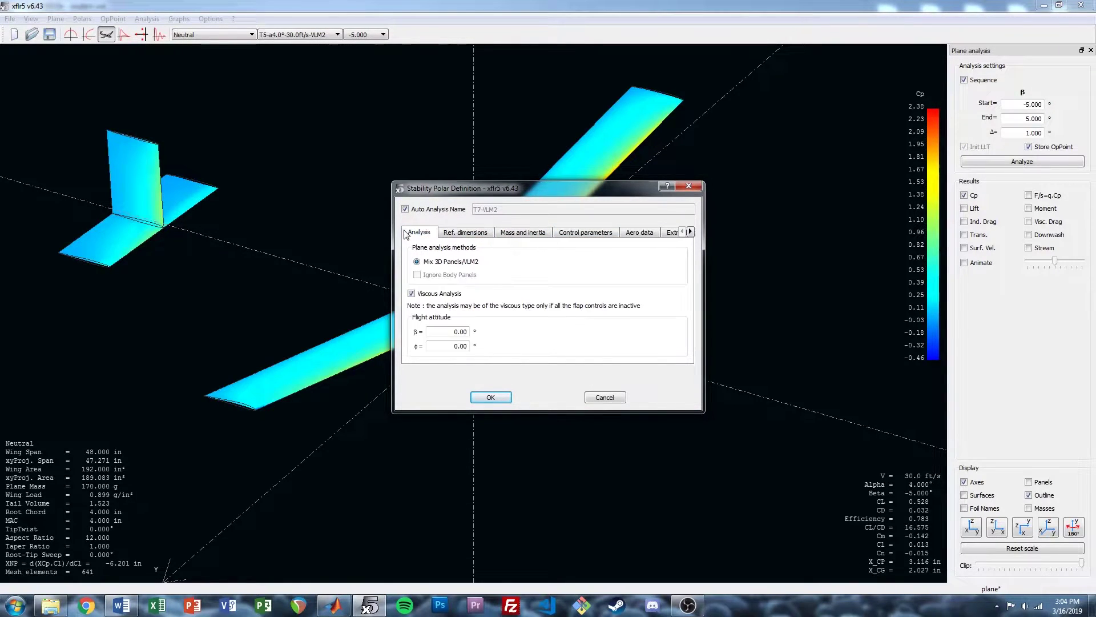
left_click(688, 185)
Start a stability analysis definition for the Neutral plane and examine its analysis, reference dimensions, mass and inertia, and control parameter settings
left_click(147, 19)
left_click(191, 58)
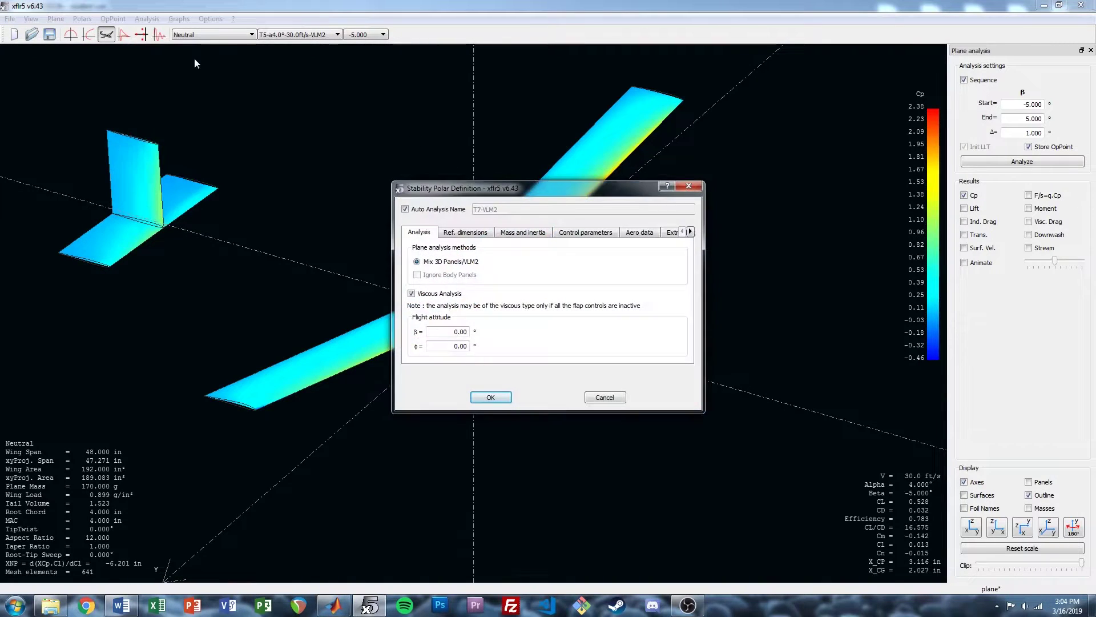
left_click(689, 232)
left_click(682, 232)
left_click(461, 236)
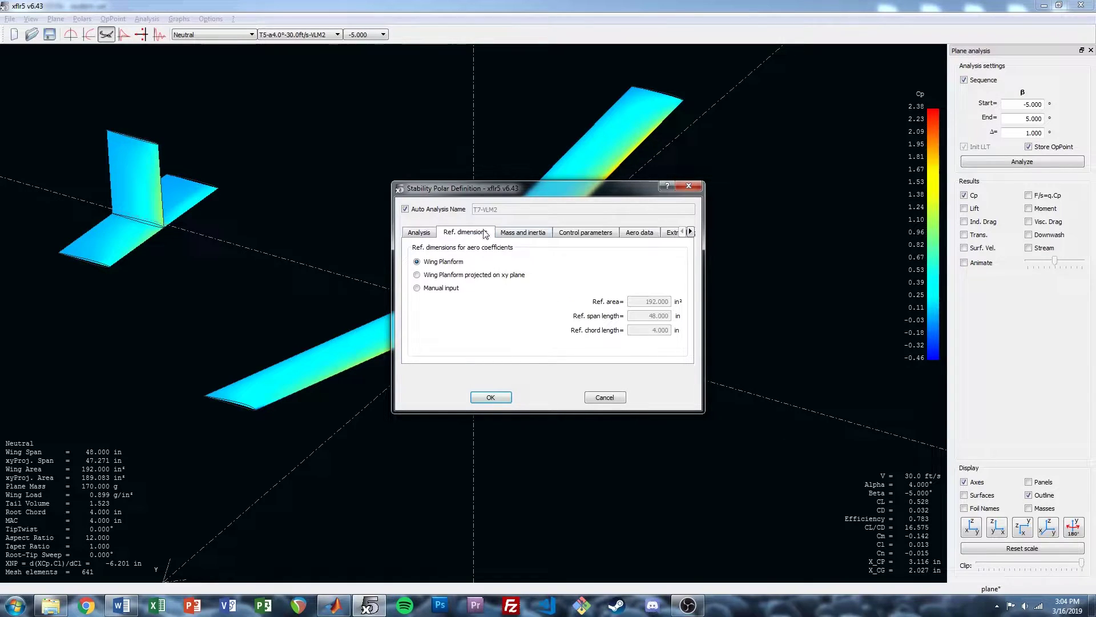
left_click(534, 235)
left_click(472, 240)
left_click(428, 235)
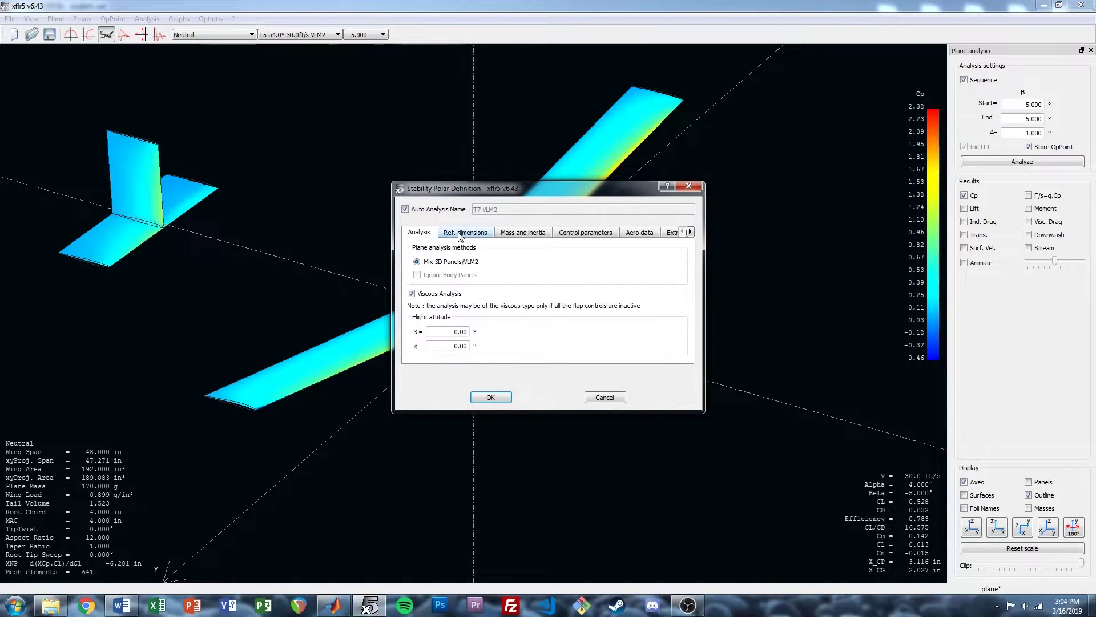
left_click(459, 235)
left_click(540, 237)
left_click(574, 236)
left_click(537, 235)
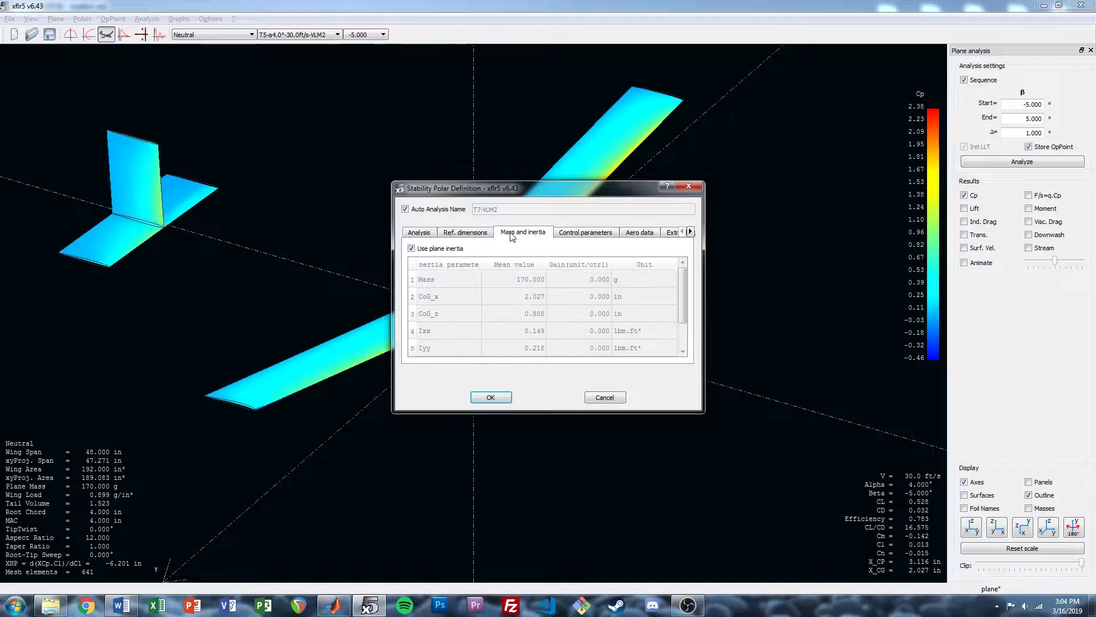
left_click(479, 236)
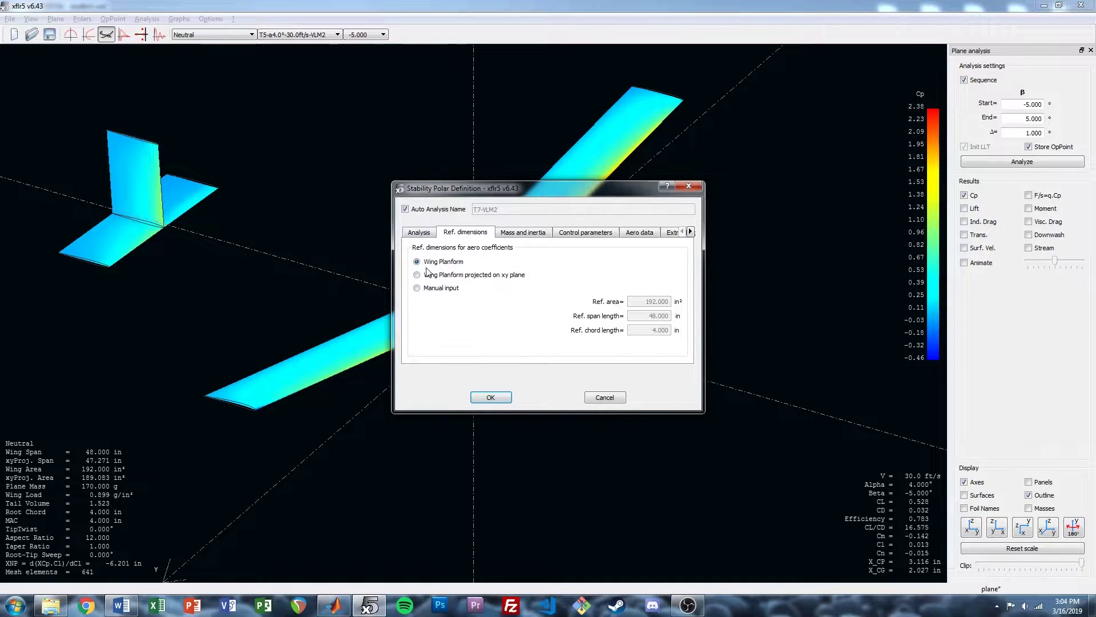
left_click(419, 234)
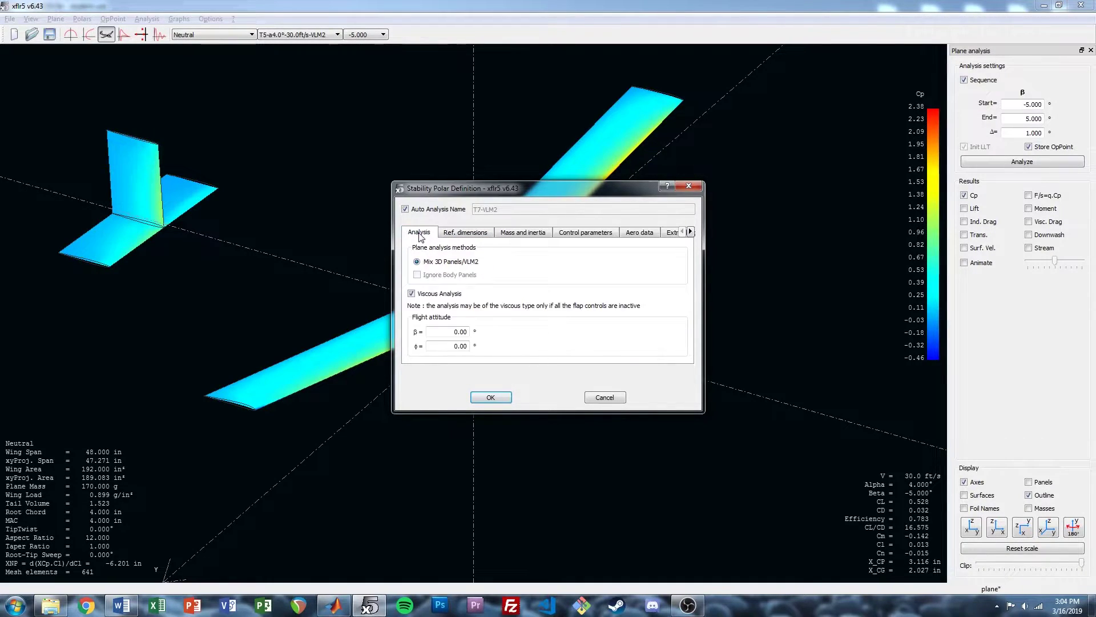
Accept the default stability analysis, overwriting the existing T7-VLM2 polar, and analyze it at the single control parameter 0 without a sequence
left_click(491, 397)
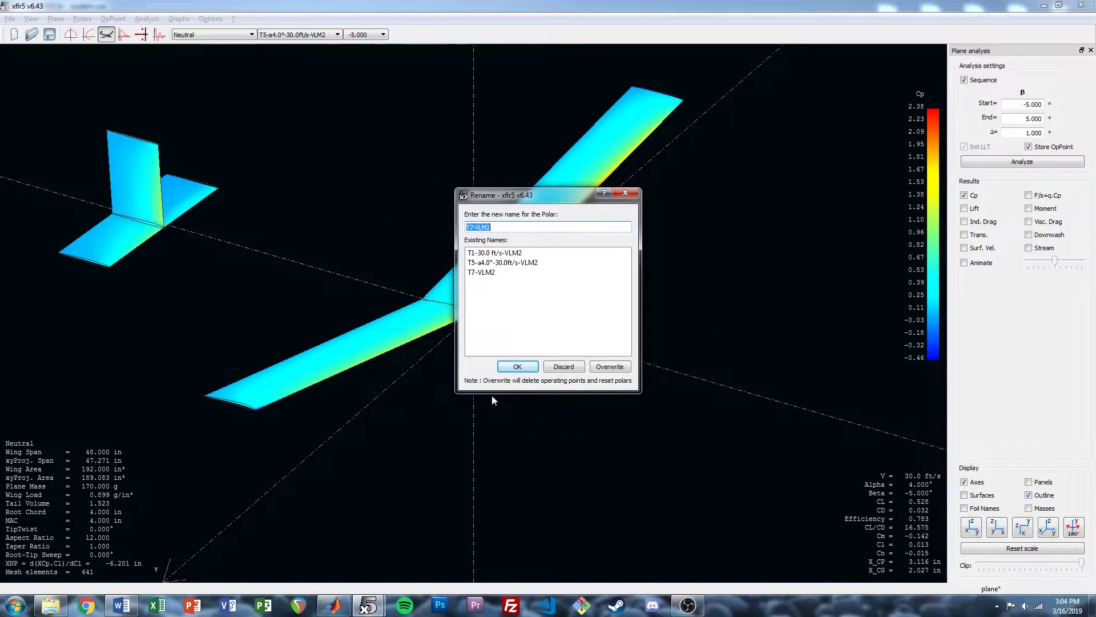
left_click(611, 367)
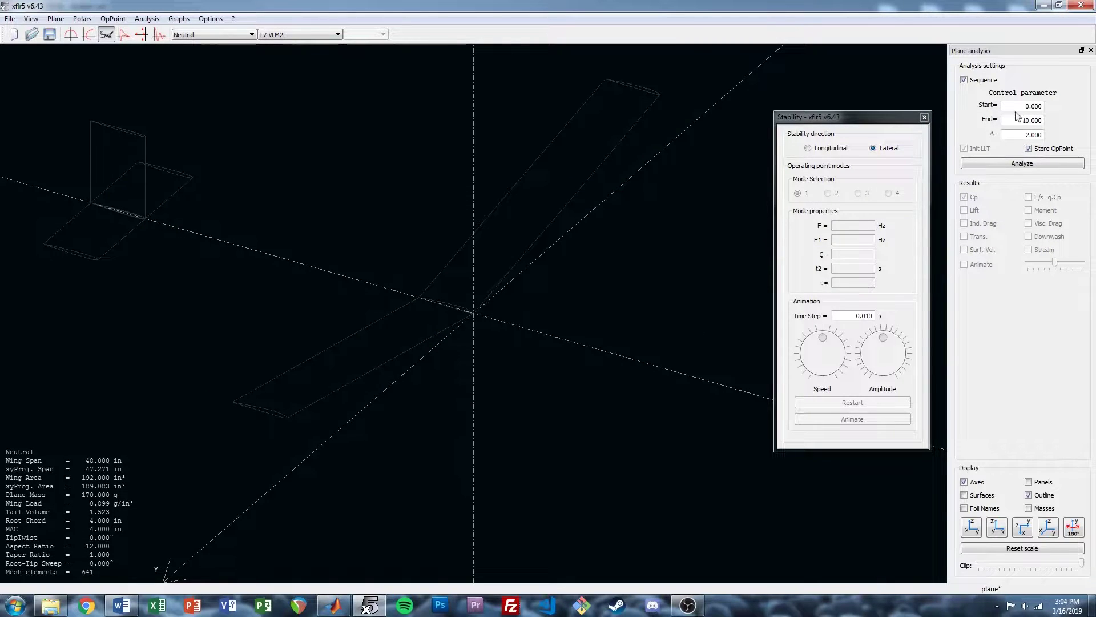
left_click(964, 80)
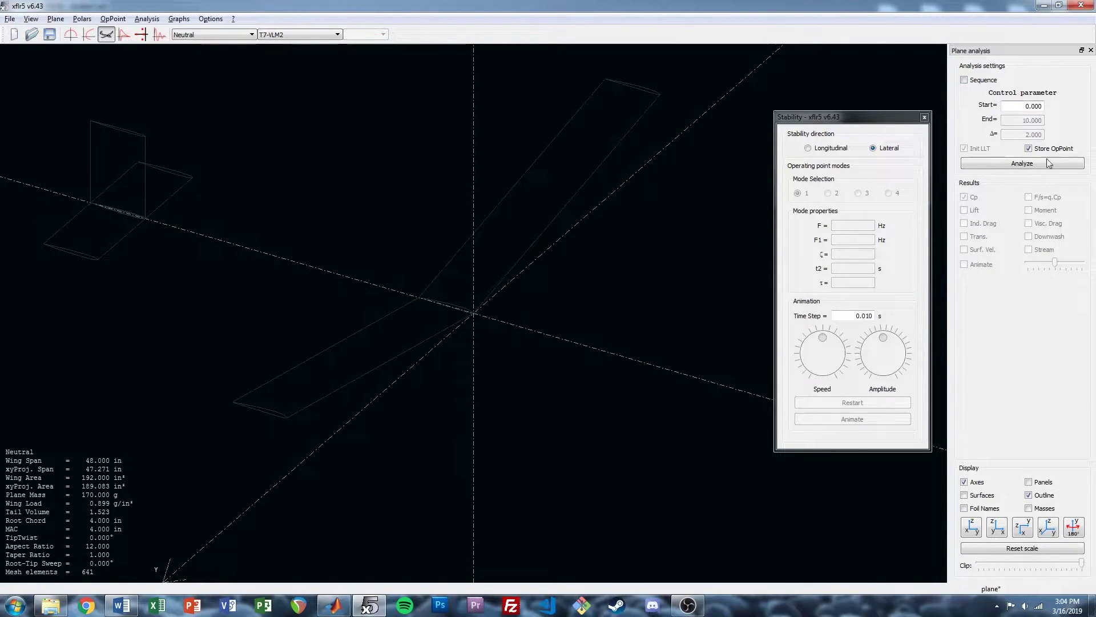
left_click(1019, 165)
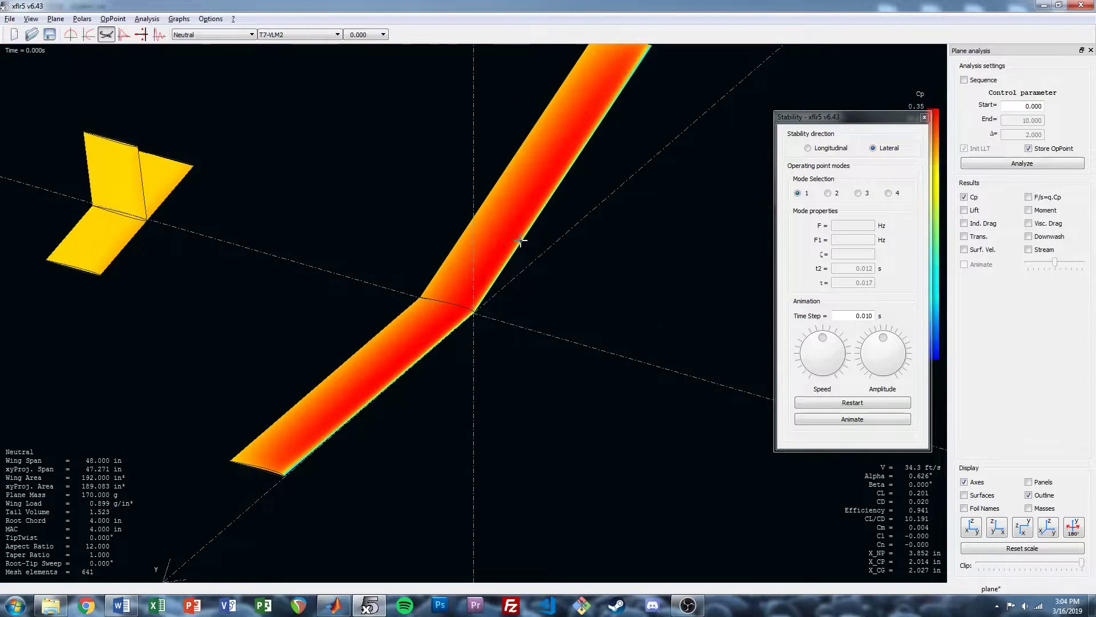
Animate the first lateral stability mode at a higher speed, and view longitudinal modes 1 to 4
left_click_drag(826, 336, 835, 345)
left_click(855, 420)
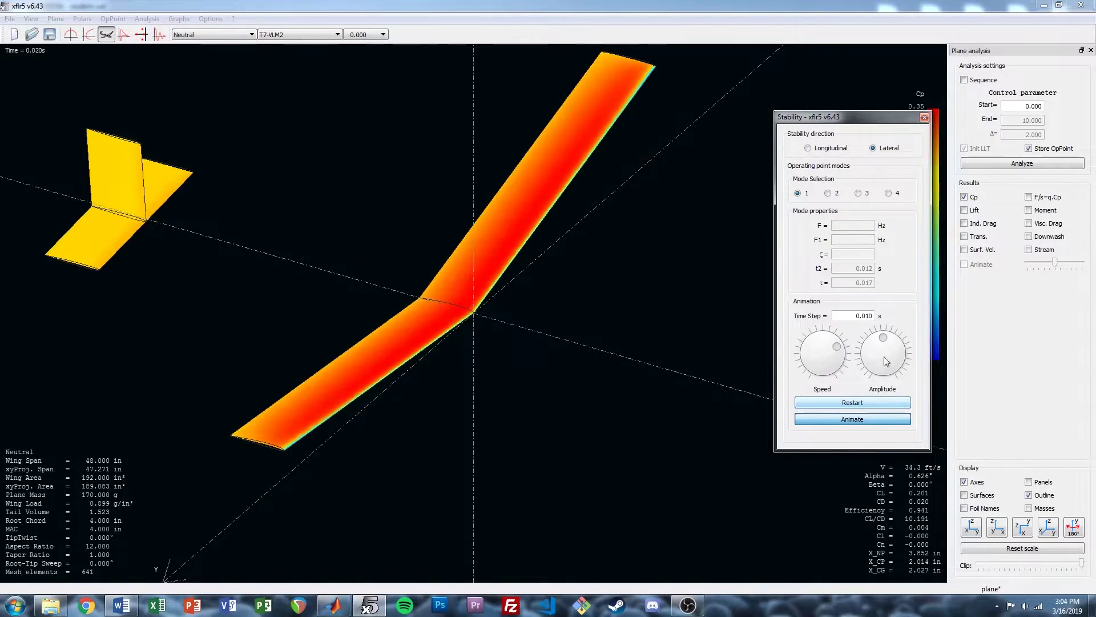
left_click(808, 148)
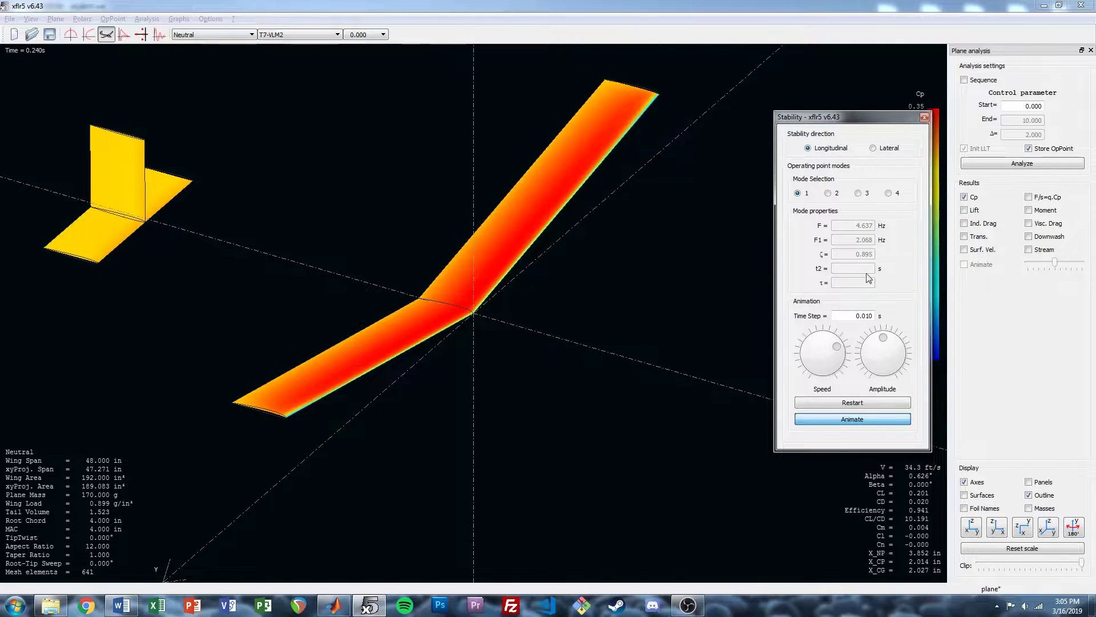
left_click(829, 193)
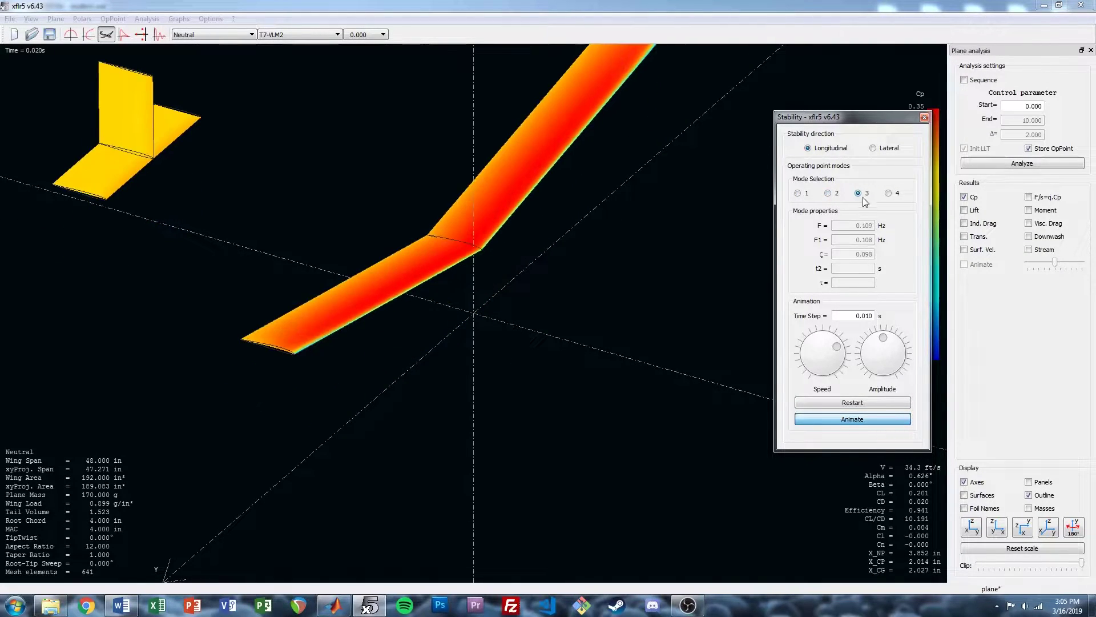
left_click(888, 193)
View the animations and mode properties of the lateral stability modes, restarting mode 1 and returning to it at the end
left_click(878, 151)
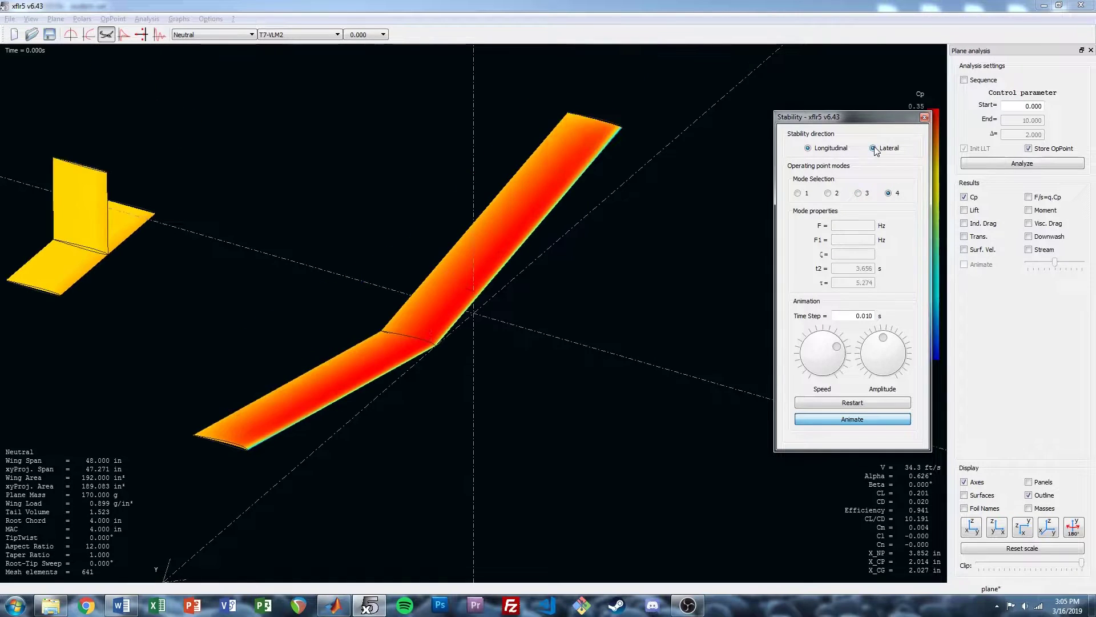
left_click(799, 195)
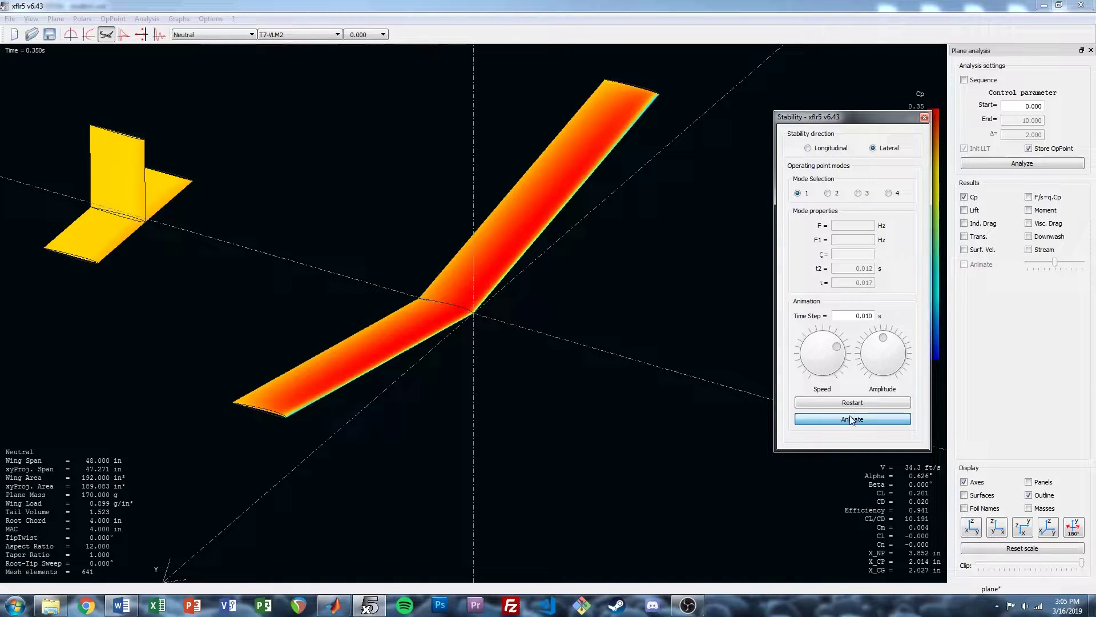
left_click(871, 403)
left_click(827, 194)
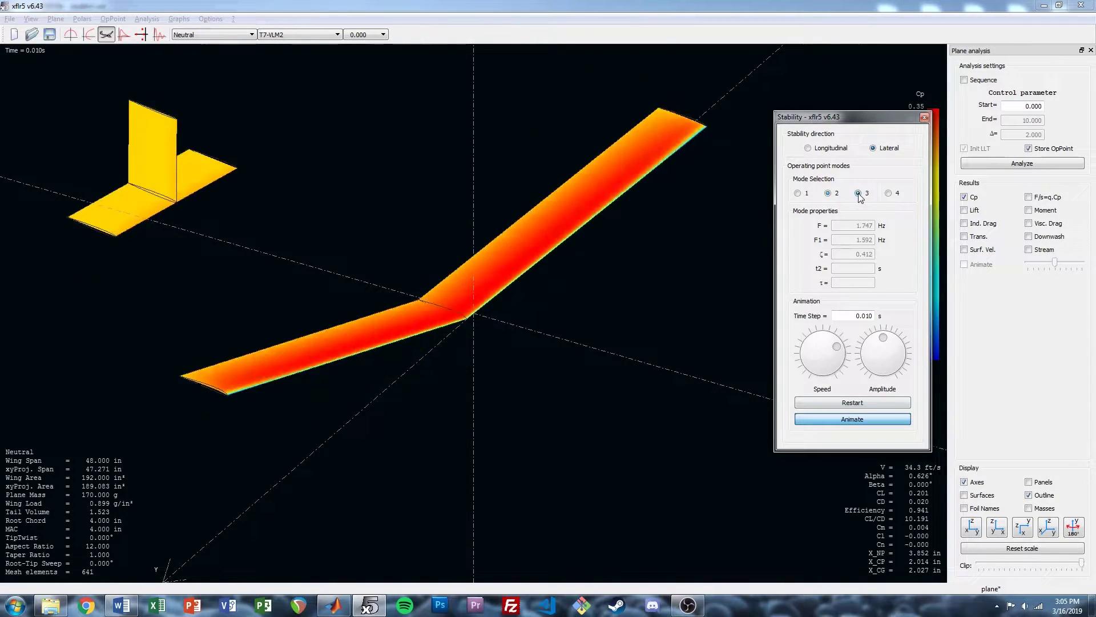
left_click(889, 194)
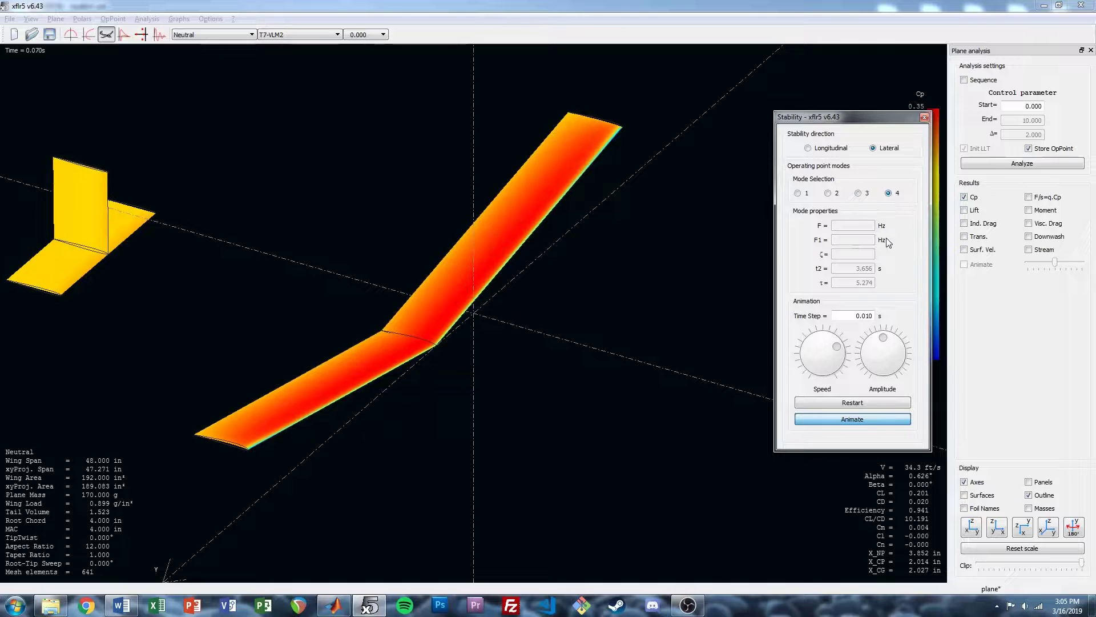
left_click(798, 193)
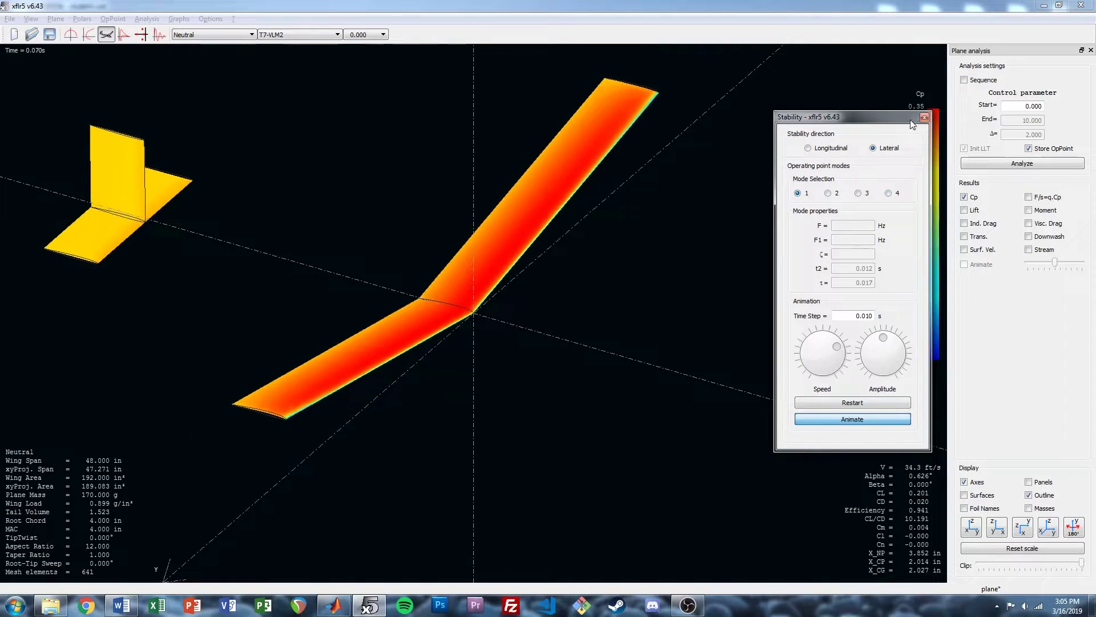
Open the XFLR5 analysis log and locate its longitudinal and lateral stability derivatives
left_click(674, 302)
key("l")
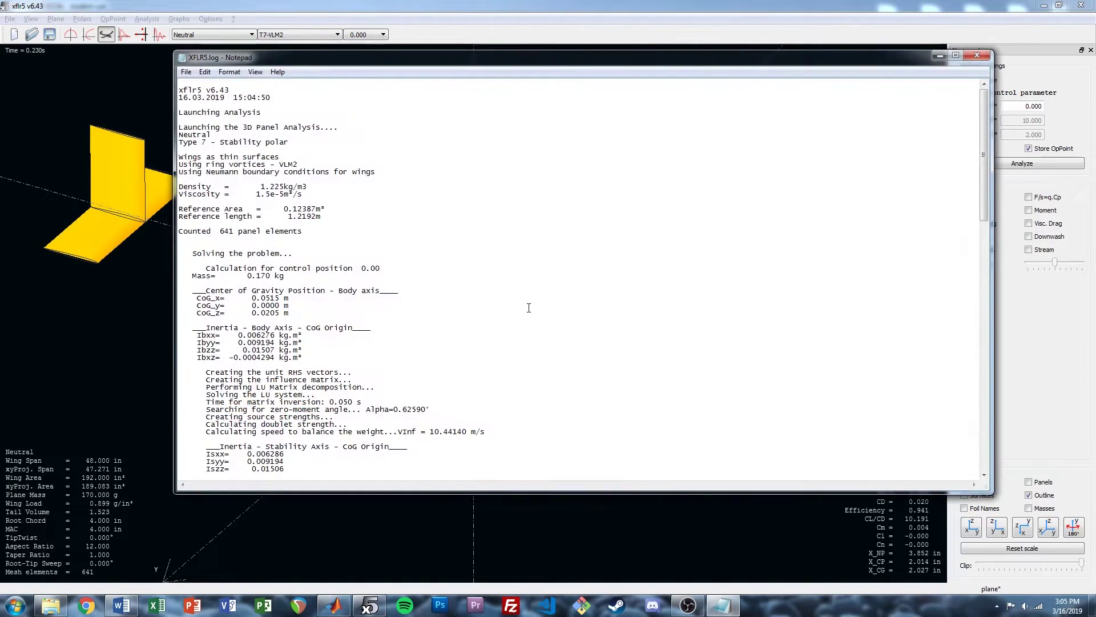
left_click(528, 308)
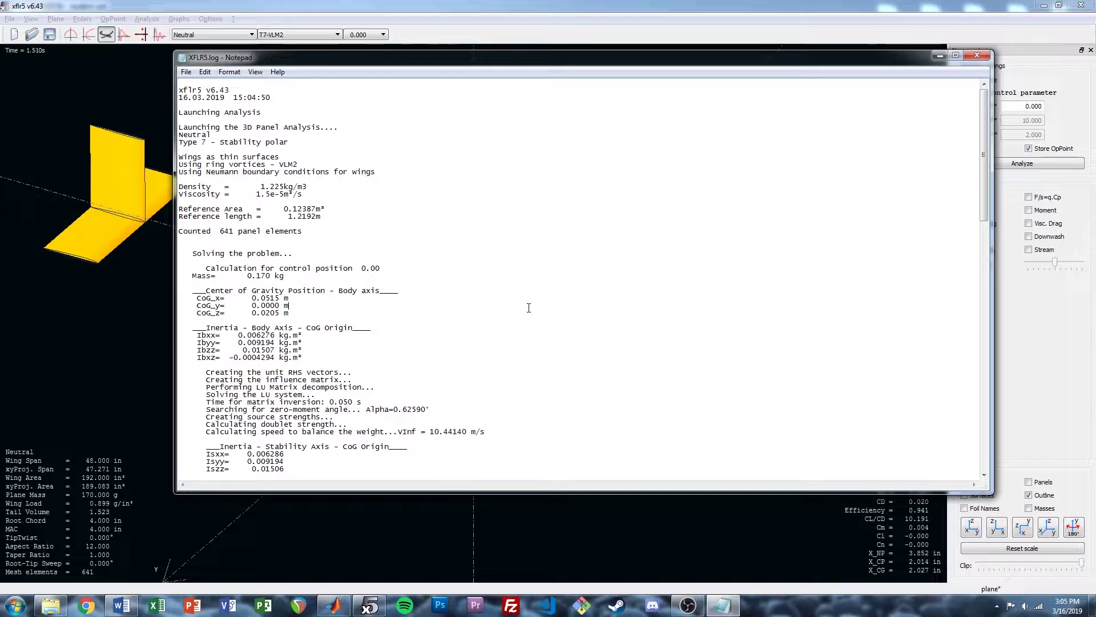
scroll(501, 315, "down", 8)
scroll(501, 320, "down", 8)
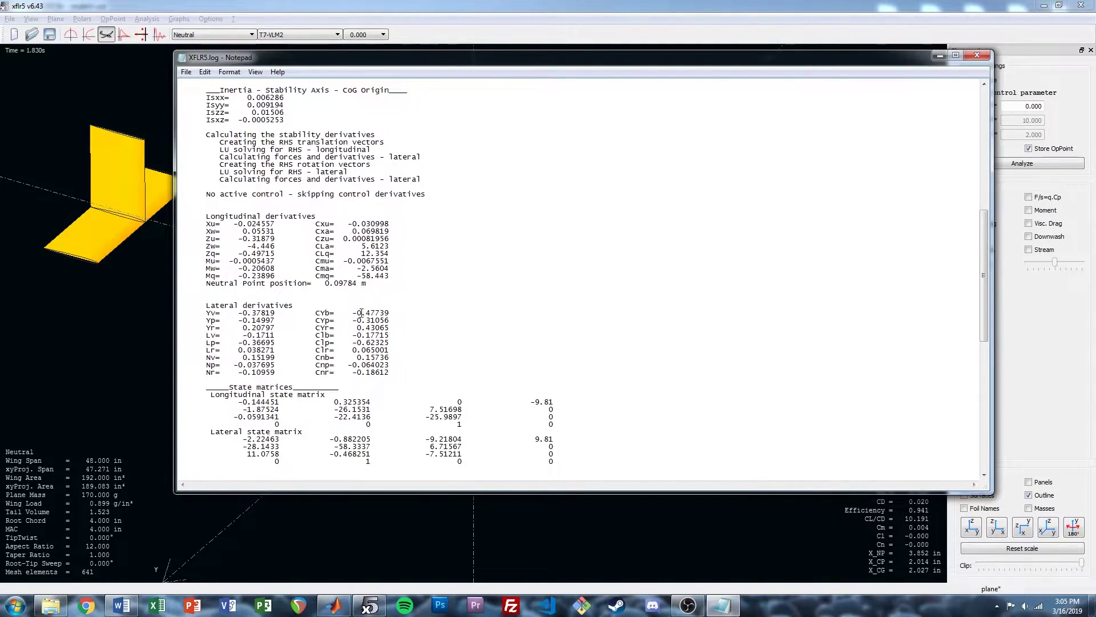
Copy the Cmq derivative from the log and define Cmq = -58.443*pi/180 in MATLAB
left_click_drag(356, 276, 390, 277)
key("ctrl+c")
left_click(334, 605)
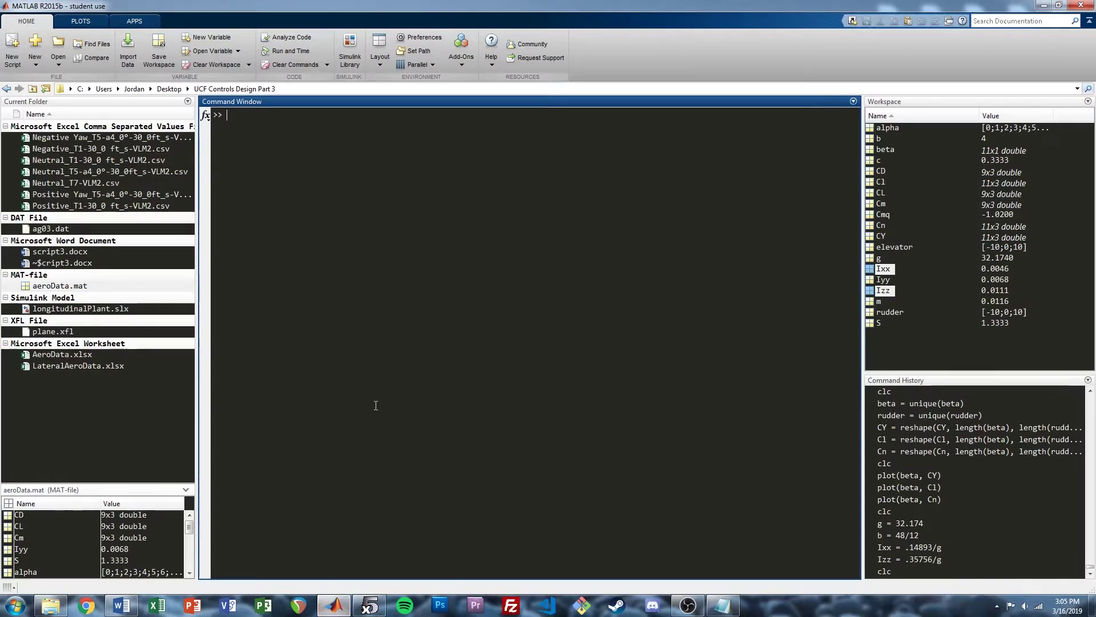
type("Cmq =")
key("ctrl+v")
type("*pi/180")
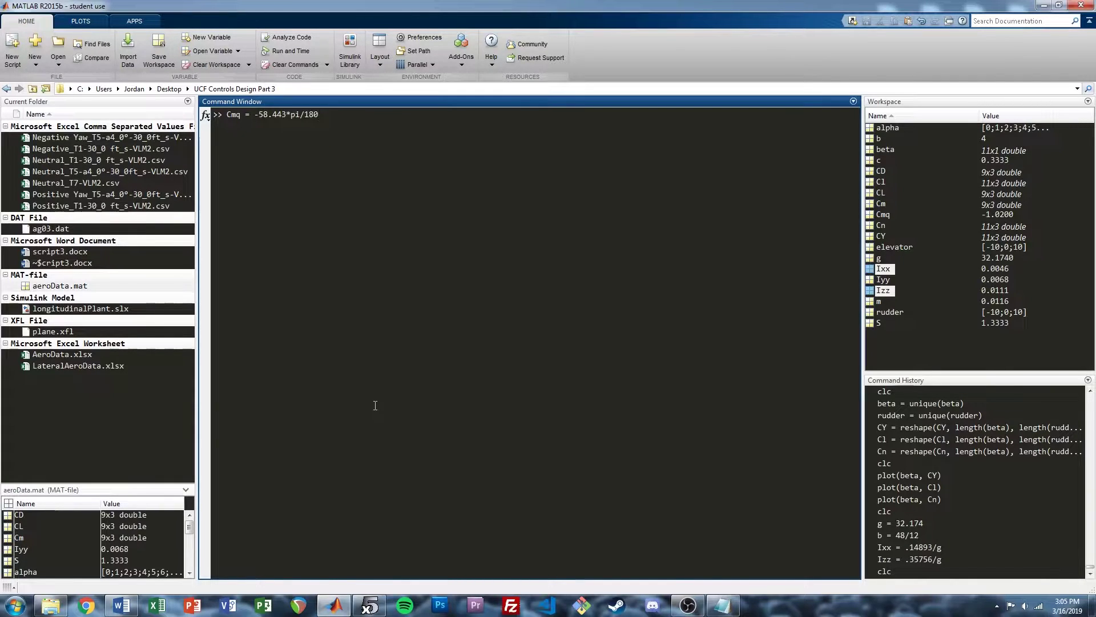
key("Return")
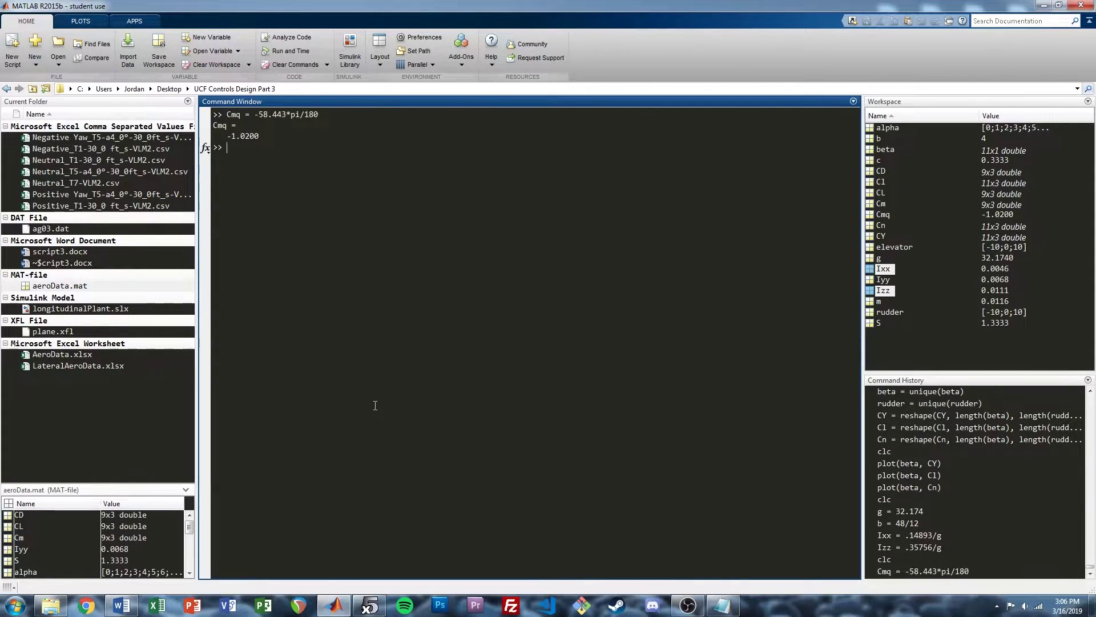
Copy the Clp derivative from the log and define Clp = -0.62325*pi/180 in MATLAB
type("Clp =")
key("alt+Tab")
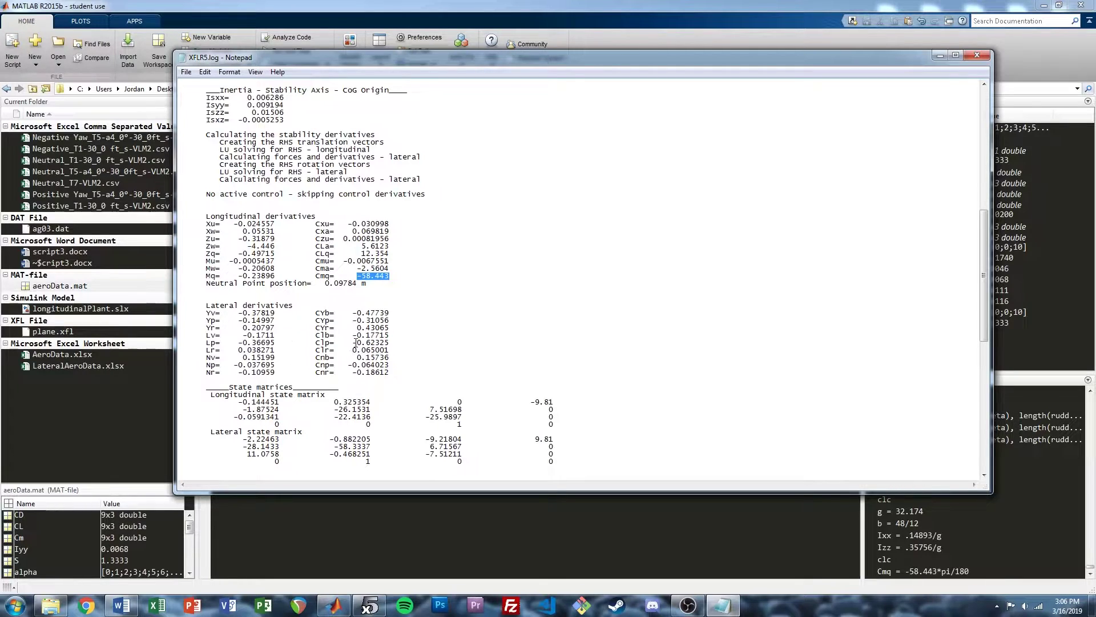
left_click_drag(354, 342, 390, 342)
key("ctrl+c")
key("alt+Tab")
key("ctrl+v")
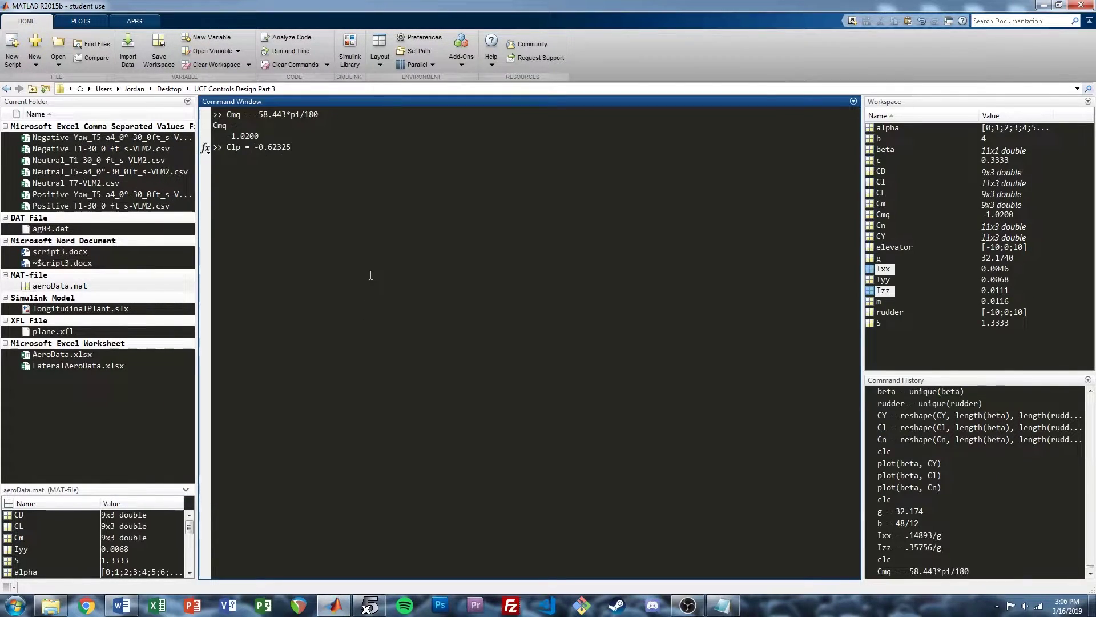
type("*pi/180")
key("Return")
Copy the Clr derivative from the log and define Clr = 0.065001*pi/180 in MATLAB
type("Cln =")
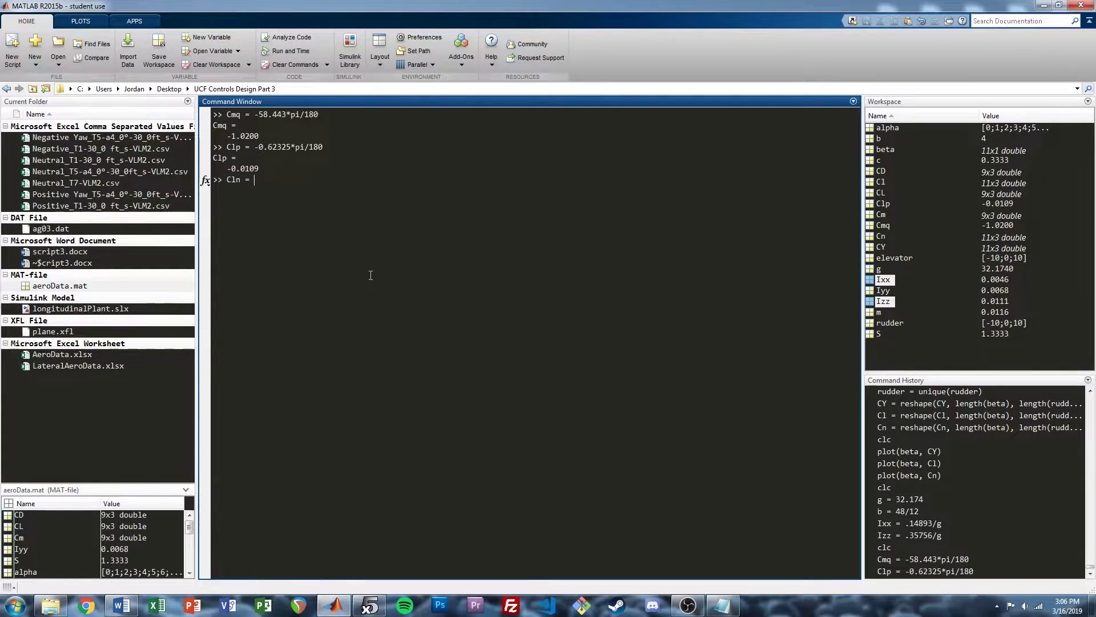
key("alt+Tab")
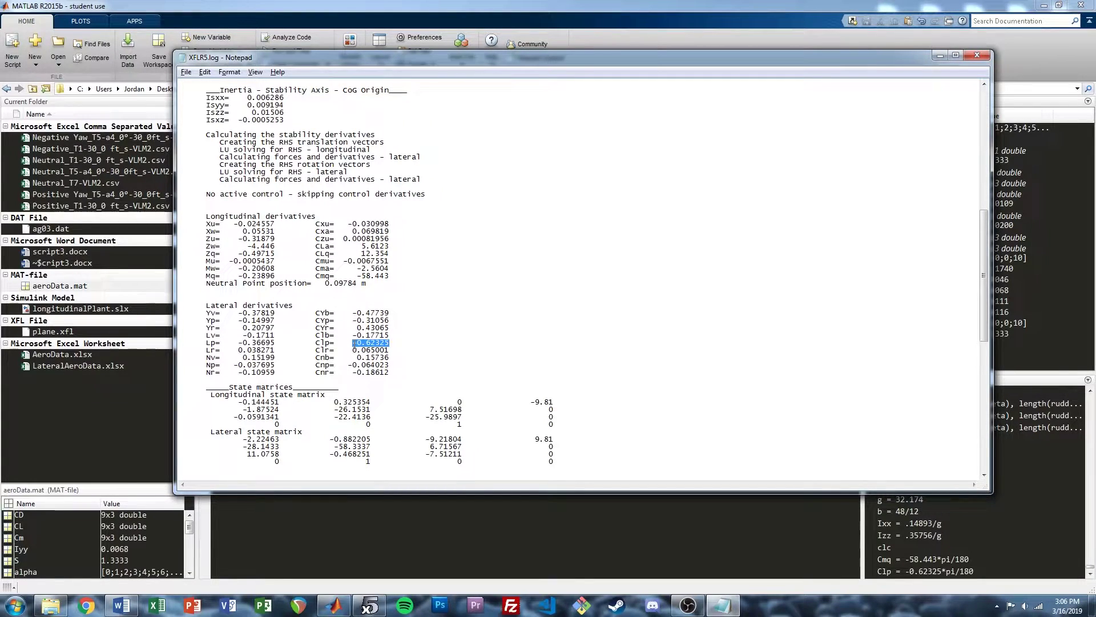
key("alt+Tab")
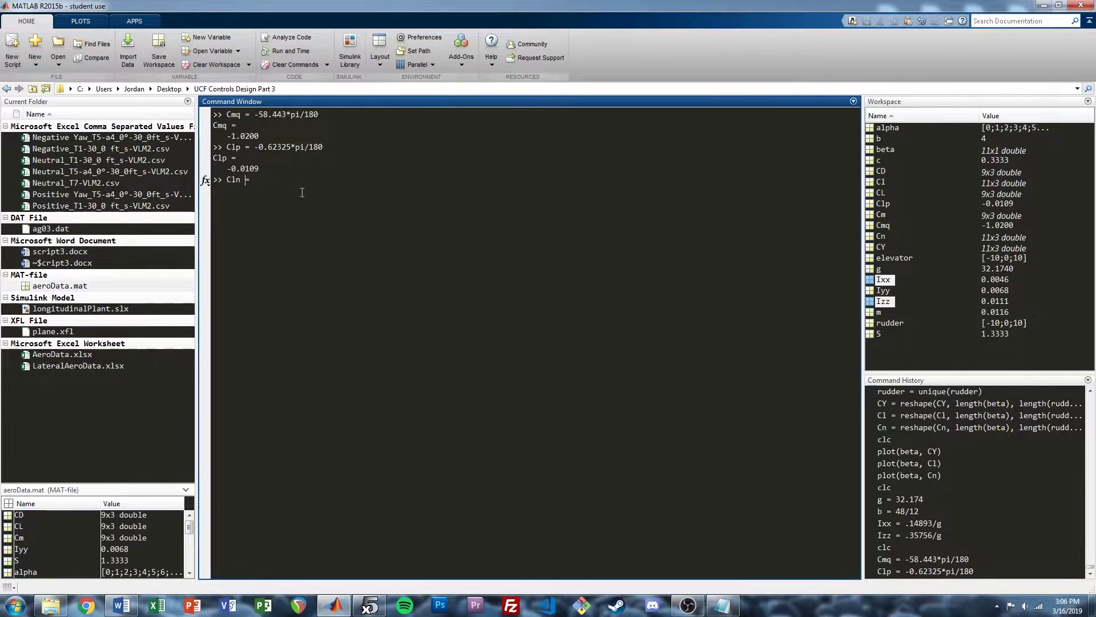
key("BackSpace")
type("r")
key("alt+Tab")
left_click_drag(353, 350, 389, 347)
key("ctrl+c")
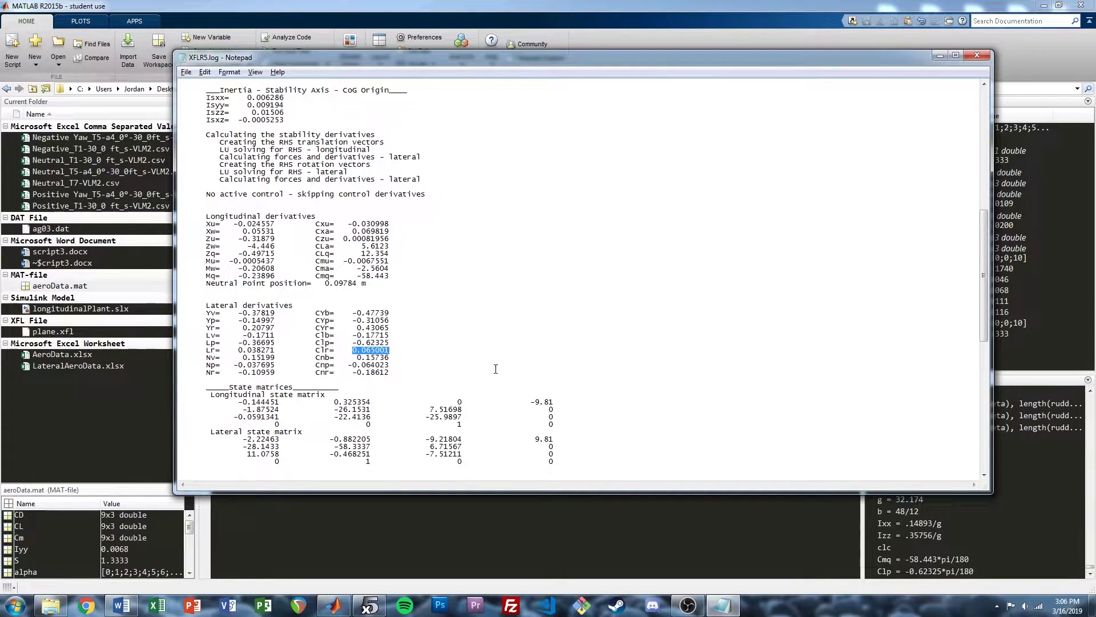
key("alt+Tab")
type("Clr =")
key("ctrl+v")
type("*pi/180")
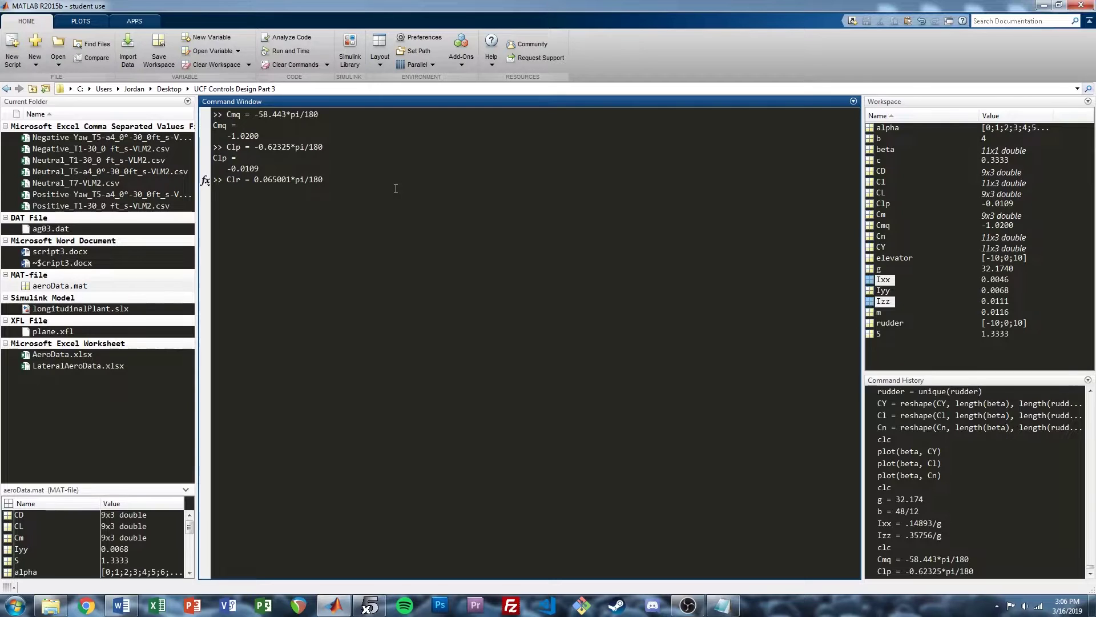
key("Return")
Copy the Cnp derivative from the log and define Cnp = -0.064023*pi/180 in MATLAB
type("Cnp =")
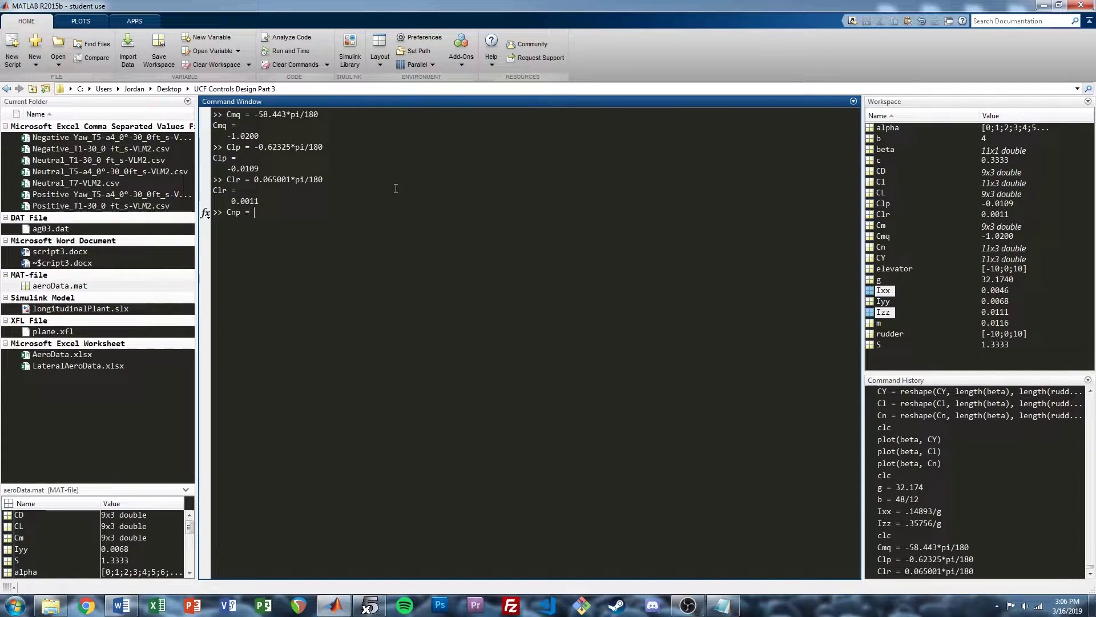
key("alt+Tab")
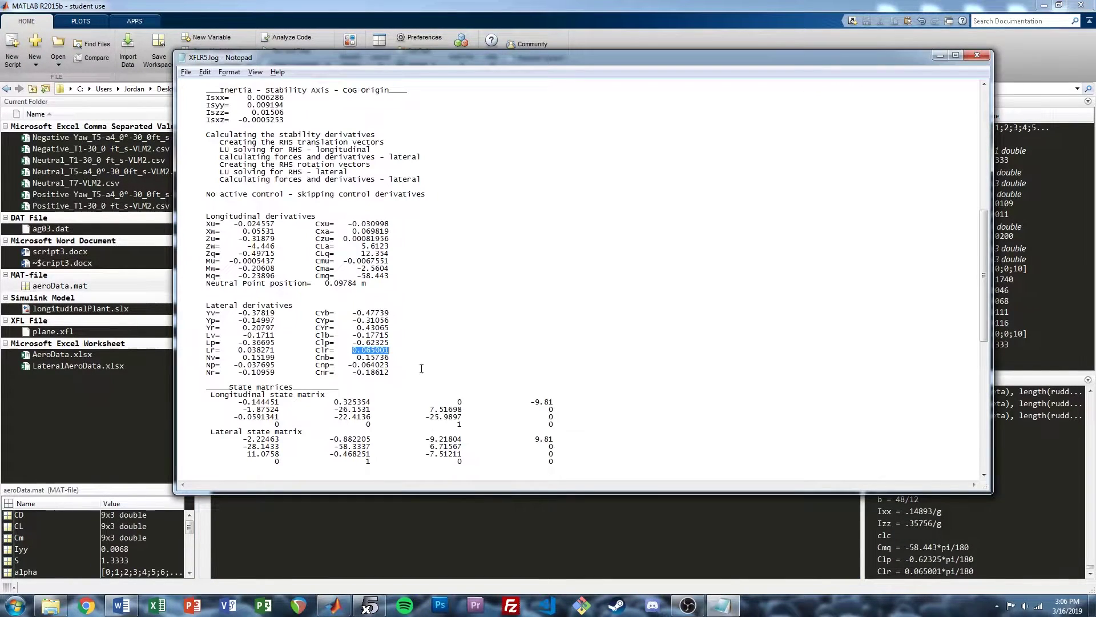
key("alt+Tab")
key("alt+Tab")
left_click_drag(349, 365, 390, 366)
key("ctrl+c")
key("alt+Tab")
type("Cnp =")
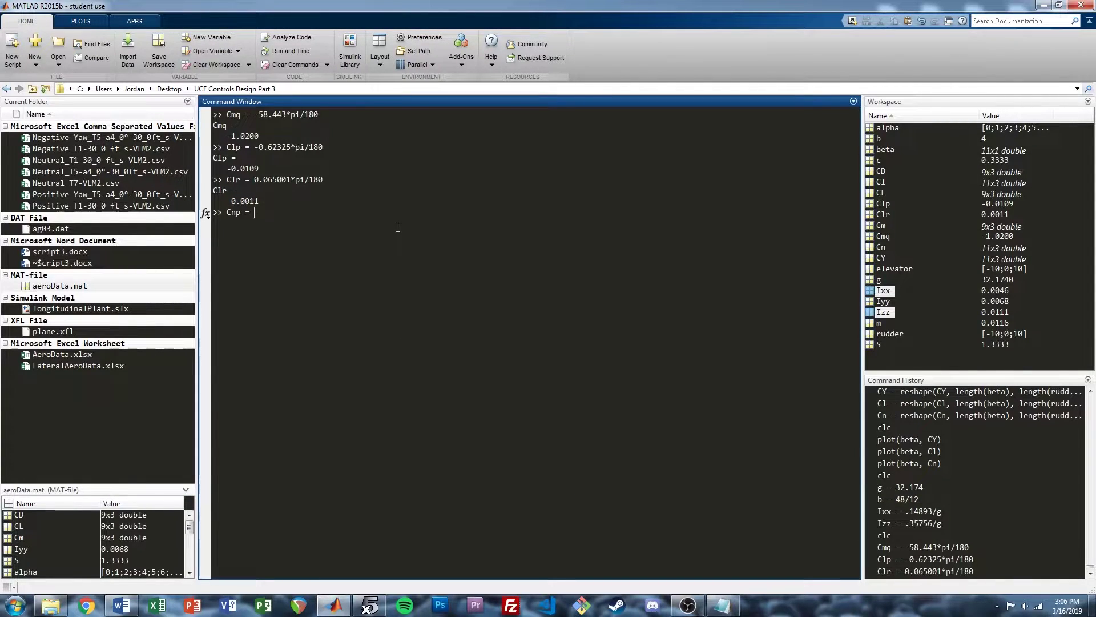
key("ctrl+v")
type("*pi/180")
key("Return")
Copy the Cnr derivative from the log and define Cnr = -0.18612*pi/180 in MATLAB
type("Cnr")
key("alt+Tab")
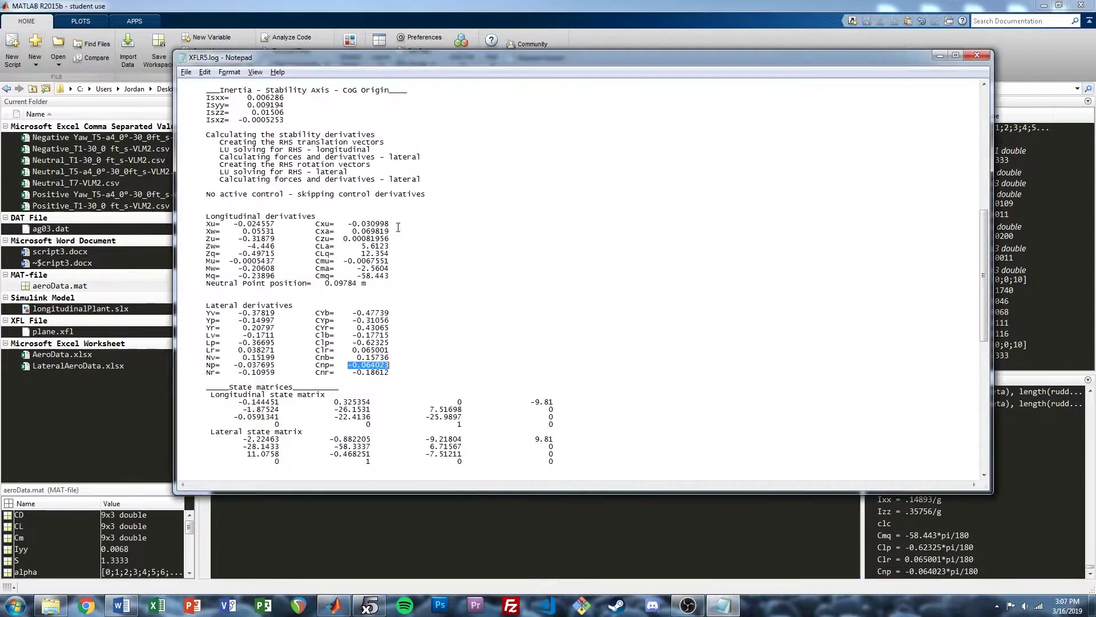
left_click_drag(353, 372, 390, 373)
key("ctrl+c")
key("alt+Tab")
key("ctrl+v")
type("*pi/180")
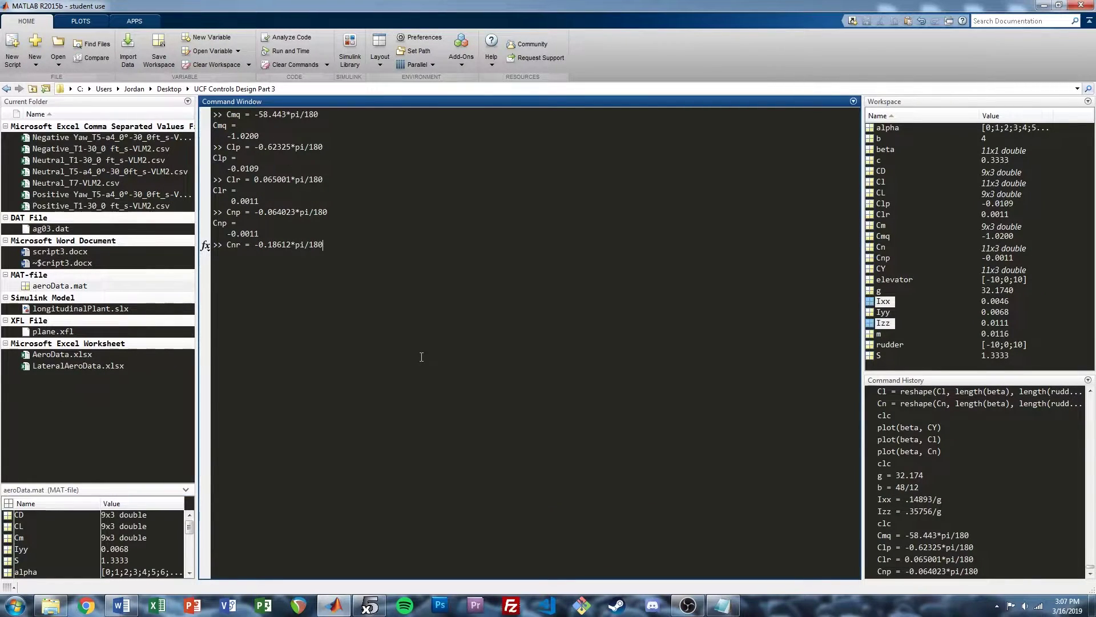
key("Return")
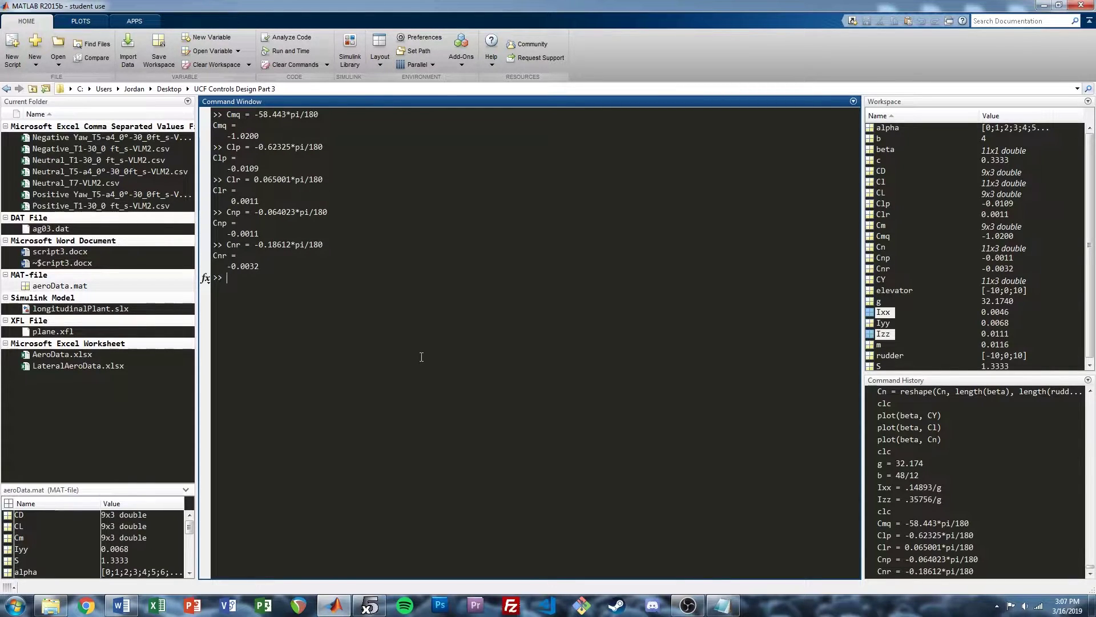
Add the workspace variables Clp, Clr, Cmq, Cnp and Cnr to aeroData.mat and check the file's contents
left_click(145, 397)
left_click(760, 341)
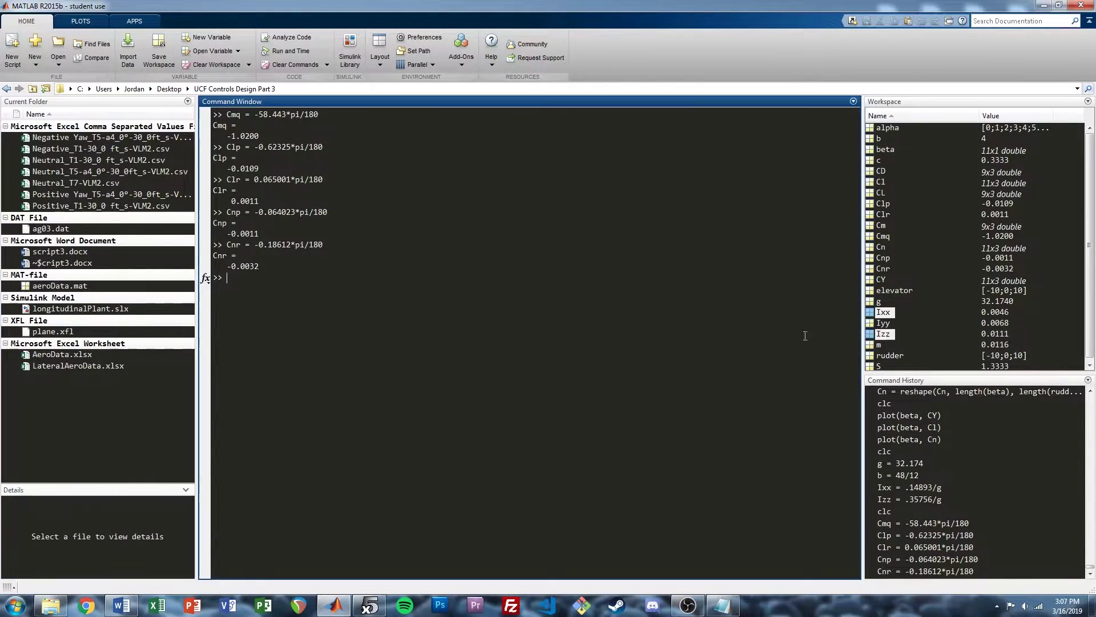
left_click(925, 345)
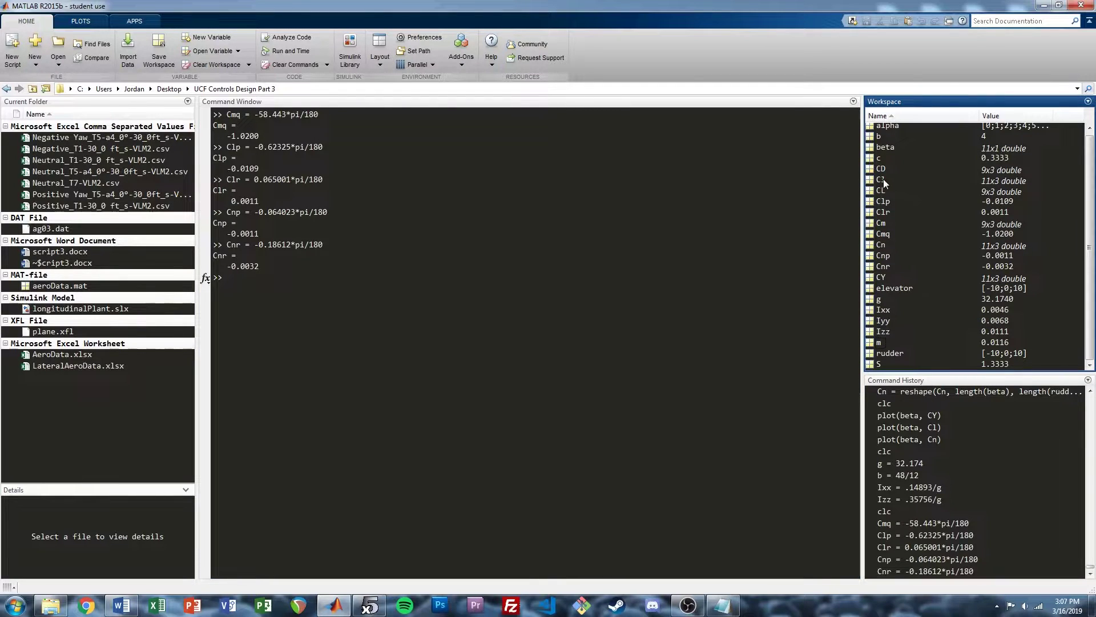
left_click(882, 201)
left_click(882, 212, "shift")
left_click(878, 235, "ctrl")
left_click(878, 256, "ctrl")
left_click(876, 267, "ctrl")
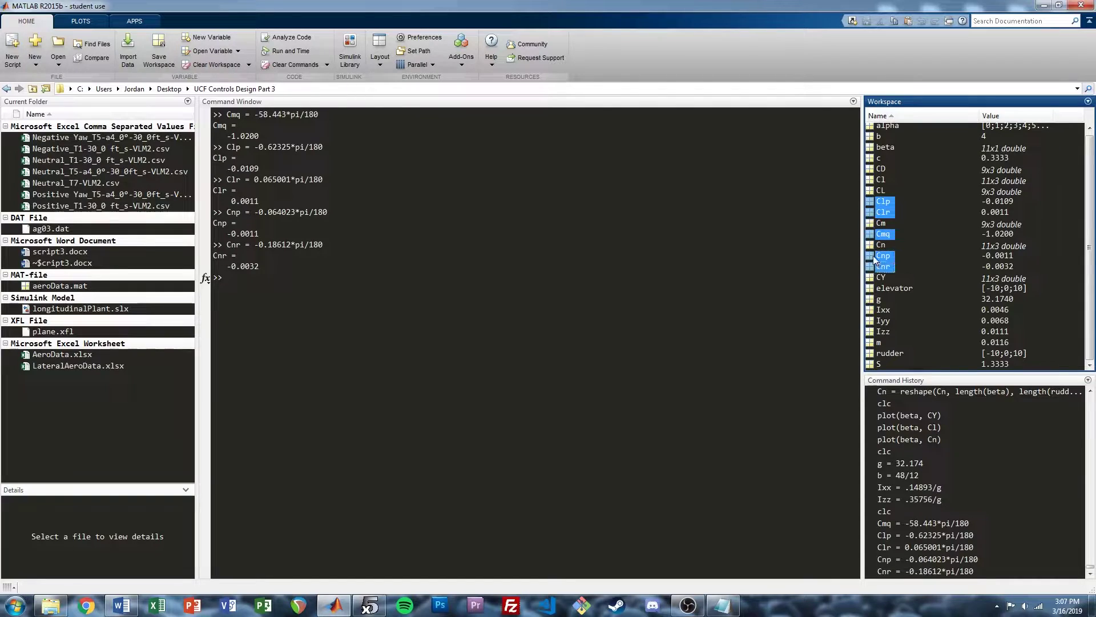
left_click(109, 287)
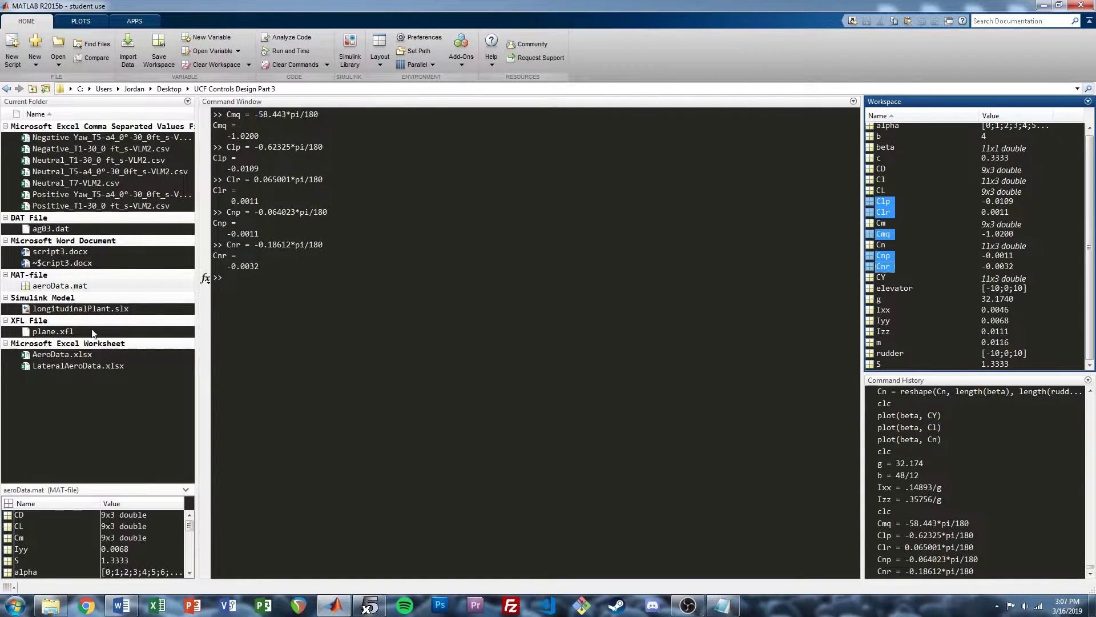
mouse_move(189, 525)
left_mouse_down()
mouse_move(189, 564)
mouse_move(189, 524)
left_mouse_up()
left_click(350, 372)
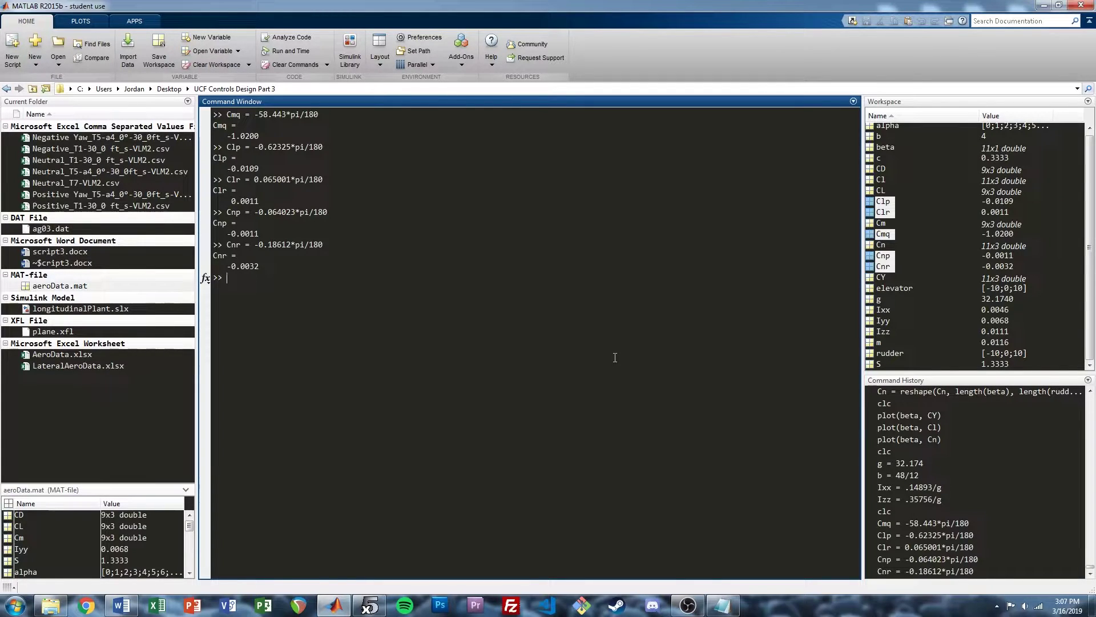
Create a new Simulink model named fullPlant in the current folder
left_click(130, 408)
left_click(269, 377)
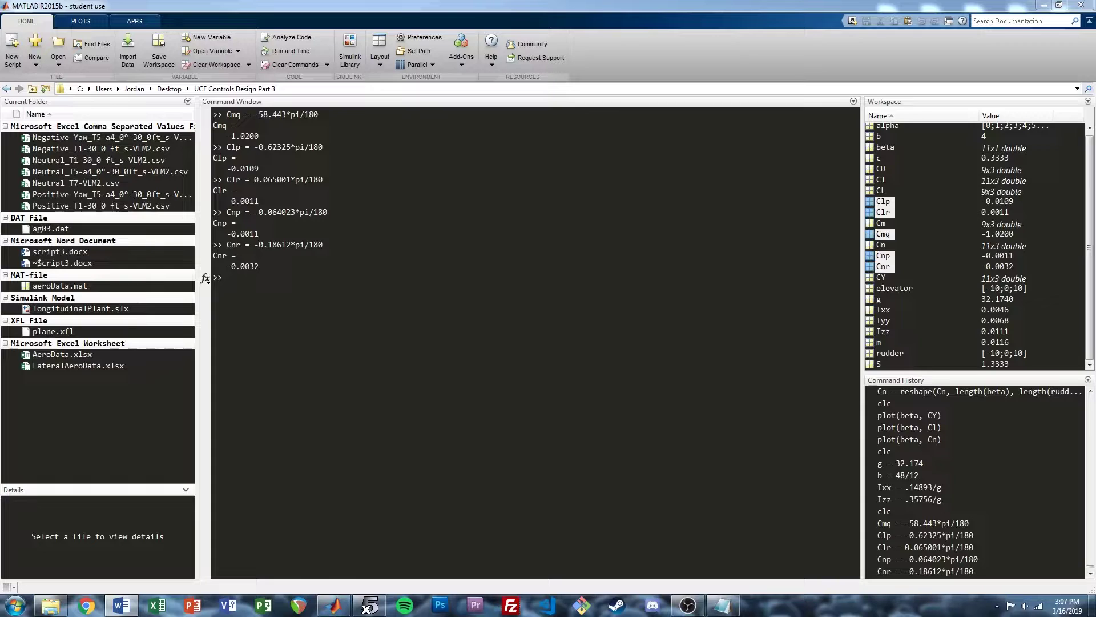
right_click(60, 409)
mouse_move(94, 418)
left_click(247, 467)
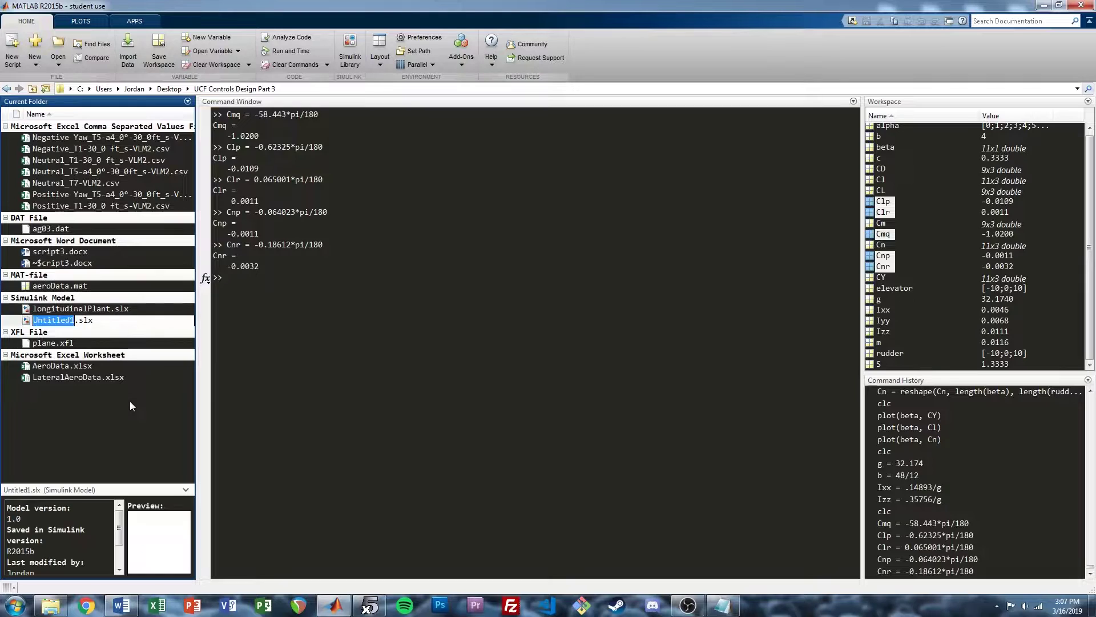
type("fullPlant")
key("Return")
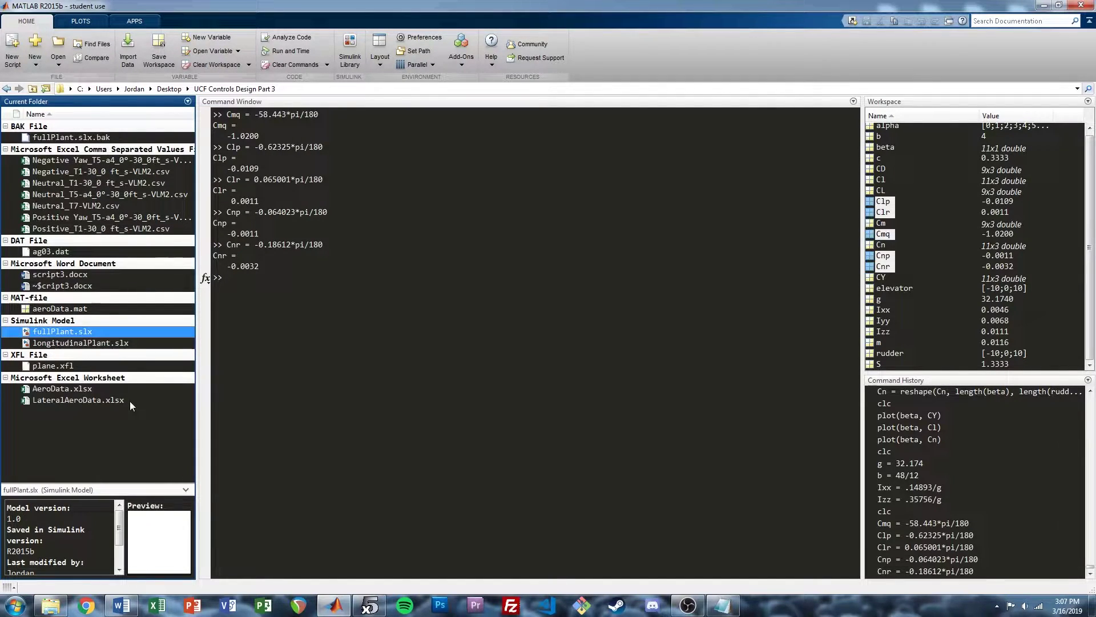
Open the fullPlant model in a maximized window and add an input port named alpha
key("Return")
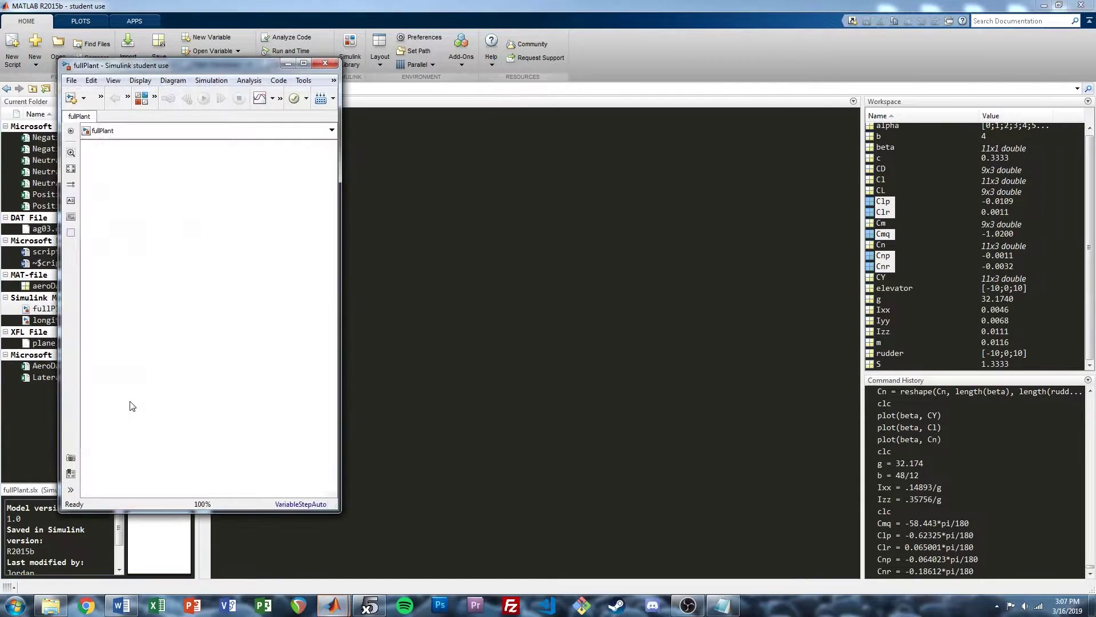
left_click(304, 63)
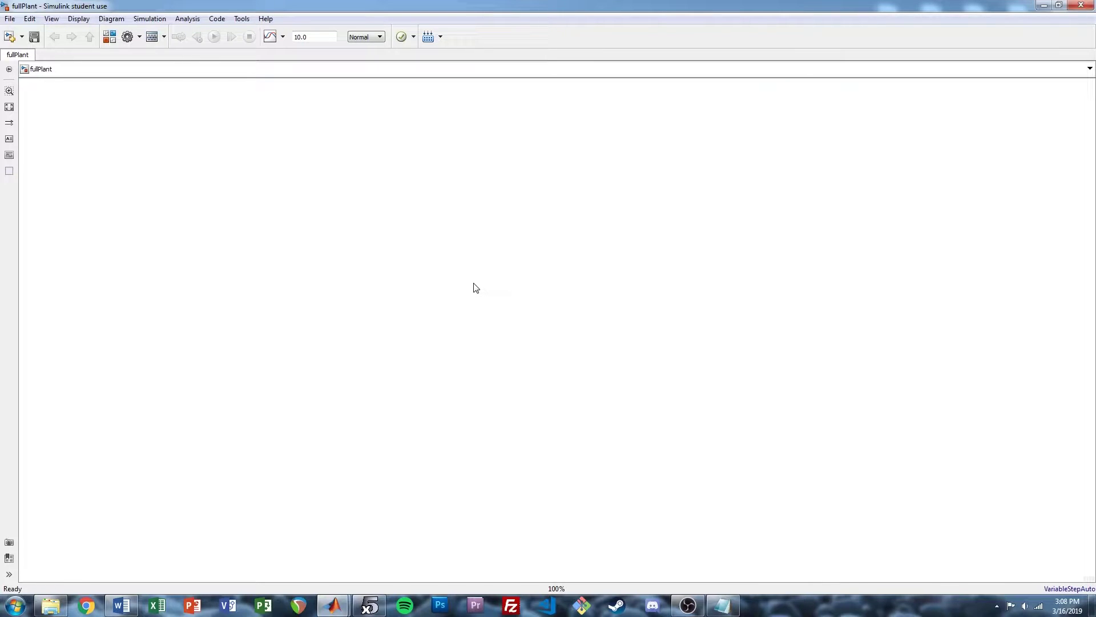
double_click(344, 182)
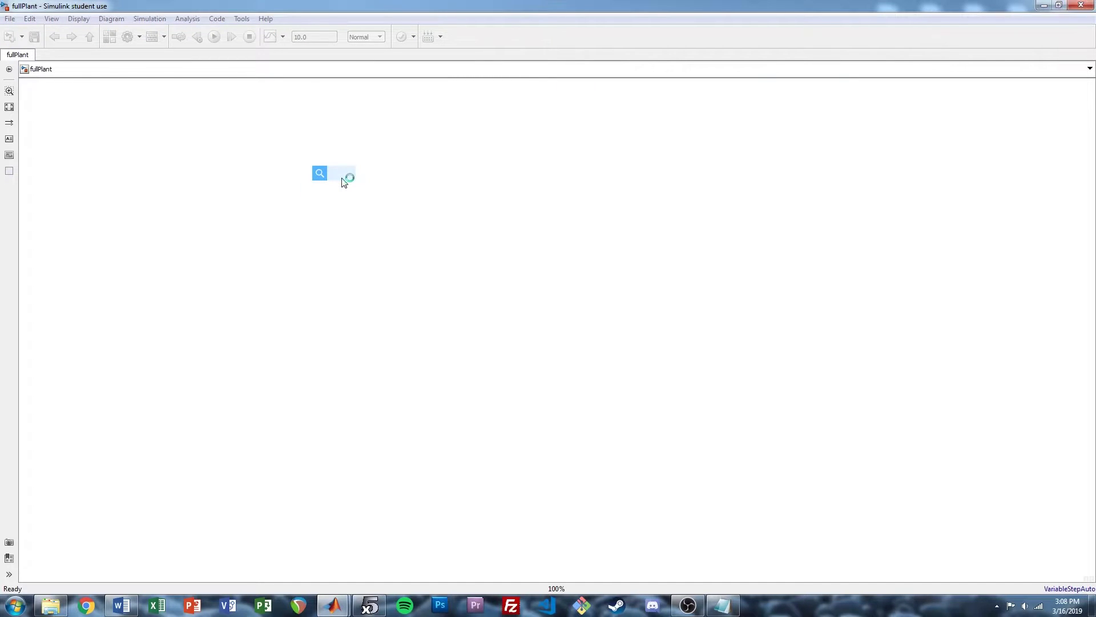
type("in1")
key("Return")
double_click(341, 192)
key("BackSpace")
left_click(398, 211)
Duplicate the alpha input port directly below it and rename the copy elevator
left_click_drag(343, 178, 344, 213)
left_click(354, 218)
double_click(342, 222)
type("el")
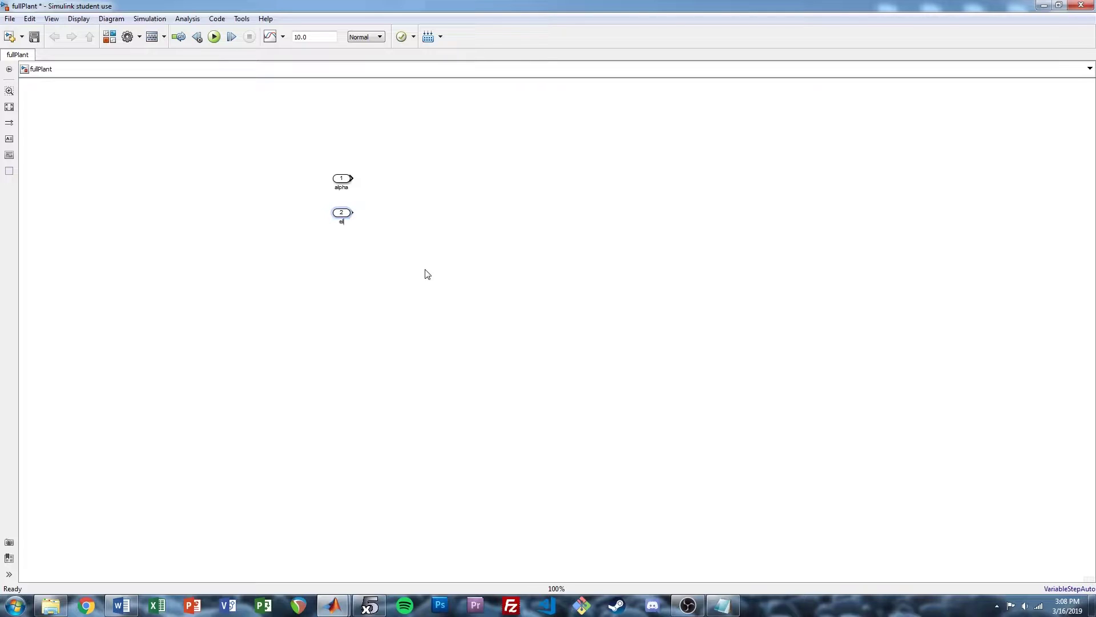
type("evator")
left_click(487, 245)
left_click(349, 215)
left_click_drag(349, 215, 348, 226)
Add a Prelookup block fed by the alpha port and set its breakpoint values to alpha, keeping linear extrapolation
left_click(408, 183)
double_click(407, 179)
type("prel")
key("Return")
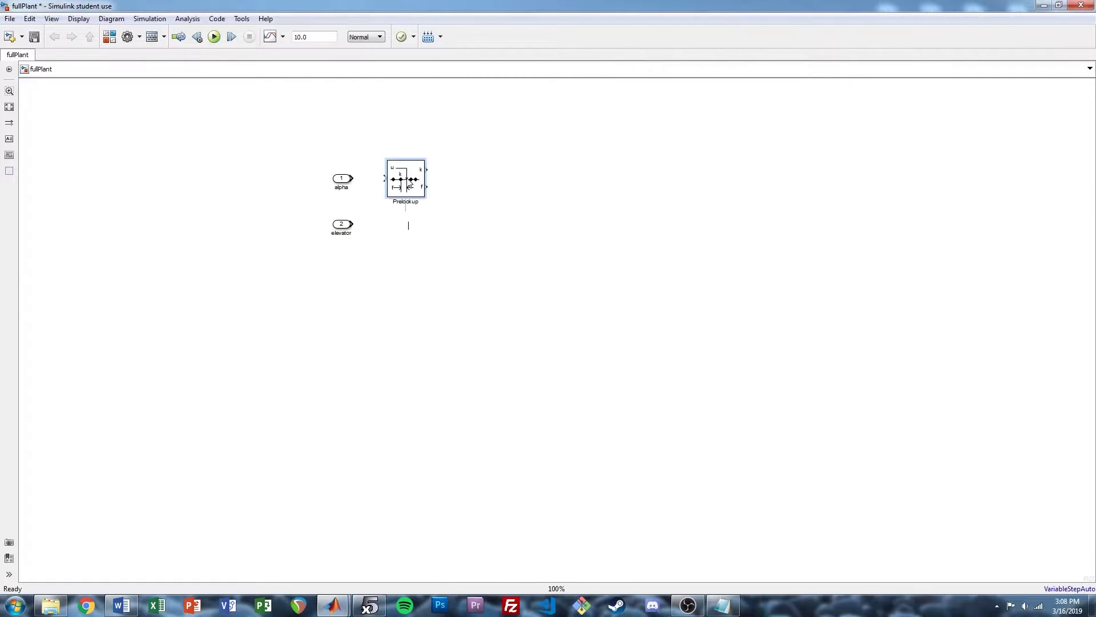
left_click_drag(410, 185, 424, 184)
left_click(388, 179)
double_click(415, 181)
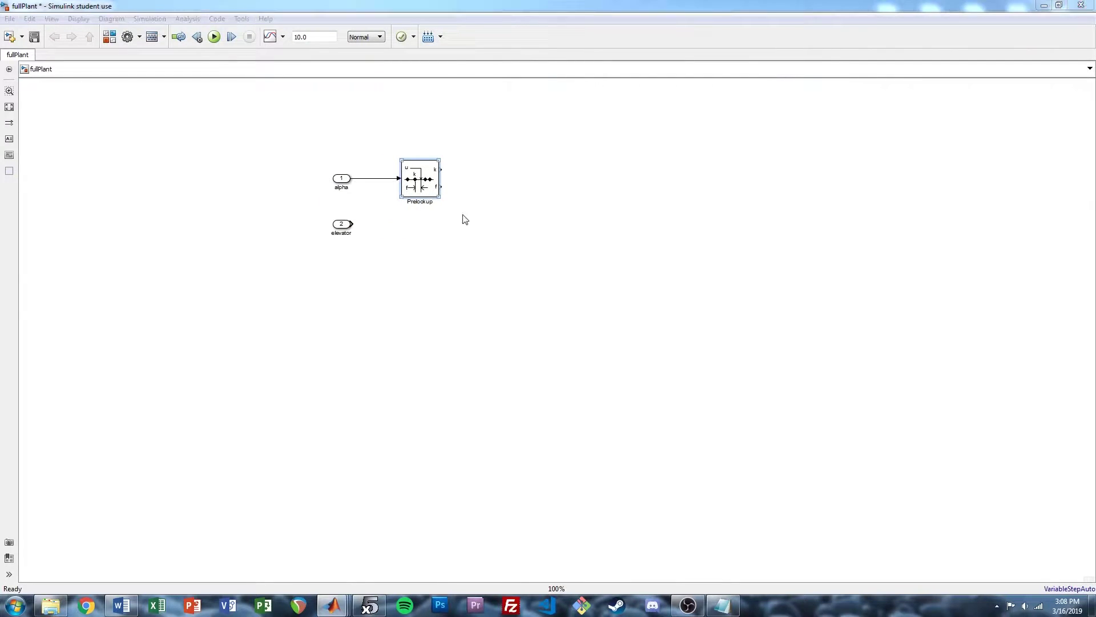
type("alpha")
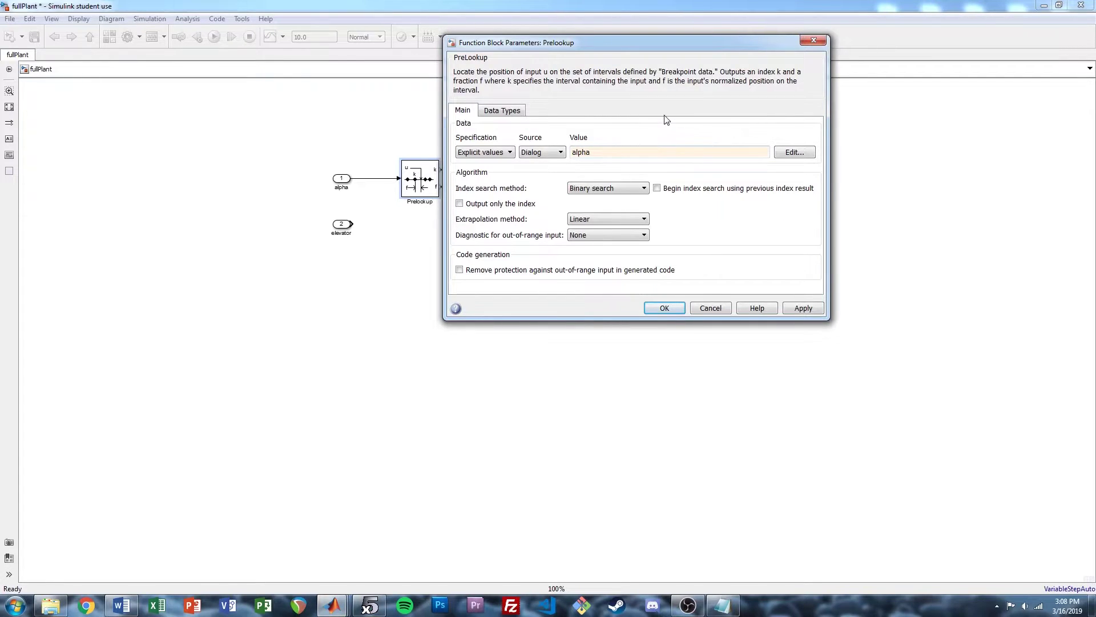
left_click(609, 221)
left_click(609, 221)
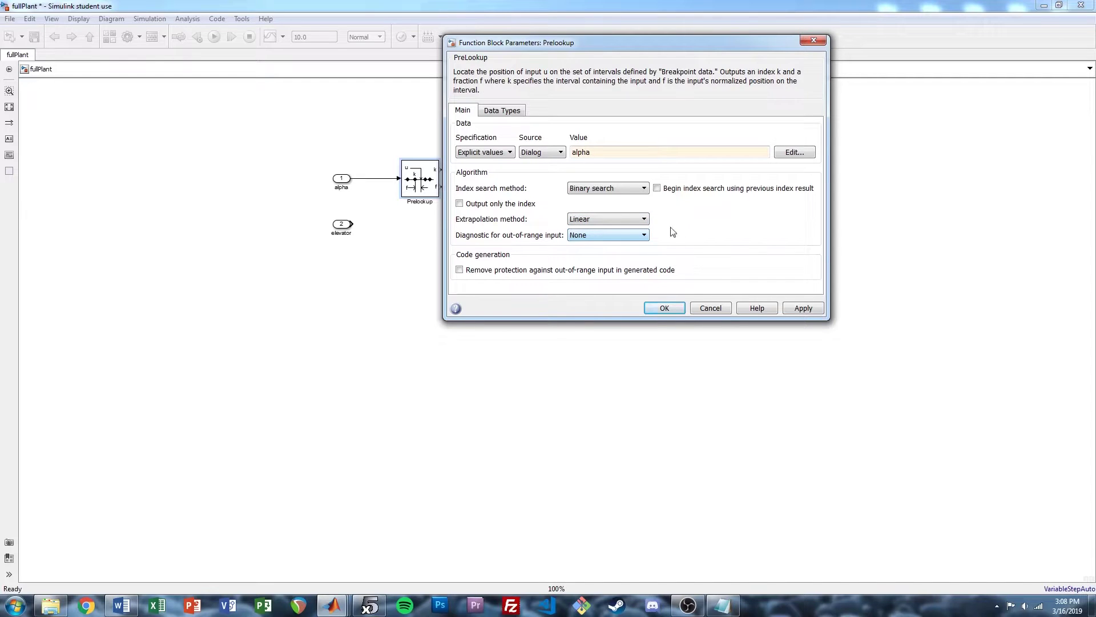
left_click(658, 309)
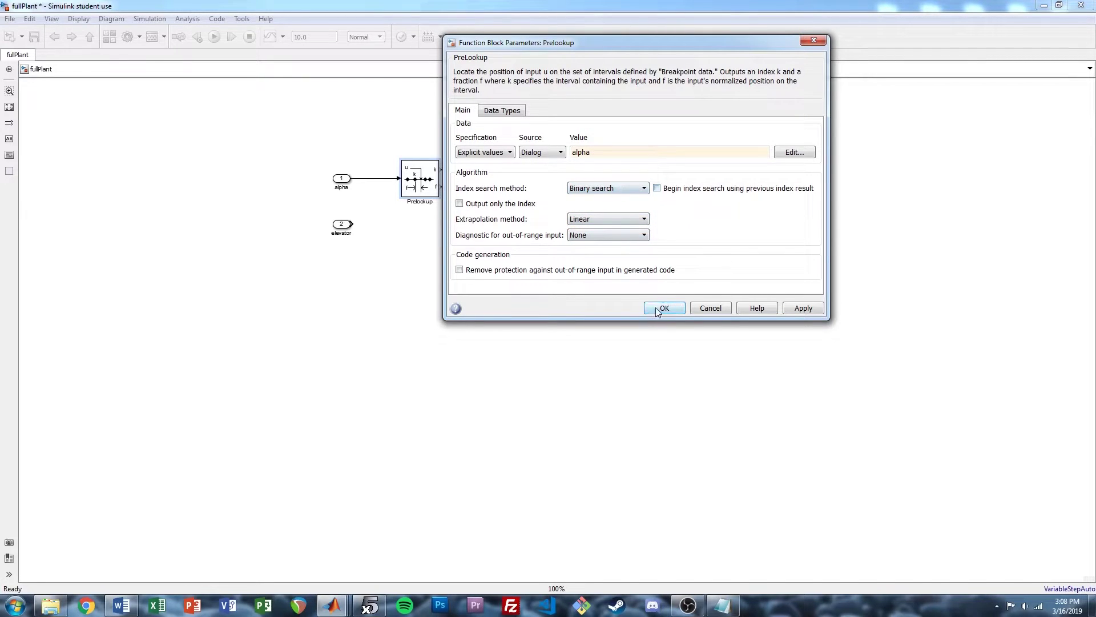
Copy the Prelookup block below the first, feed it from the elevator port, and set its breakpoint values to elevator
left_click_drag(425, 188, 425, 234)
left_click_drag(353, 223, 400, 222)
left_click_drag(308, 207, 441, 256)
left_click_drag(415, 233, 416, 244)
double_click(416, 244)
double_click(604, 209)
type("elevator")
key("Return")
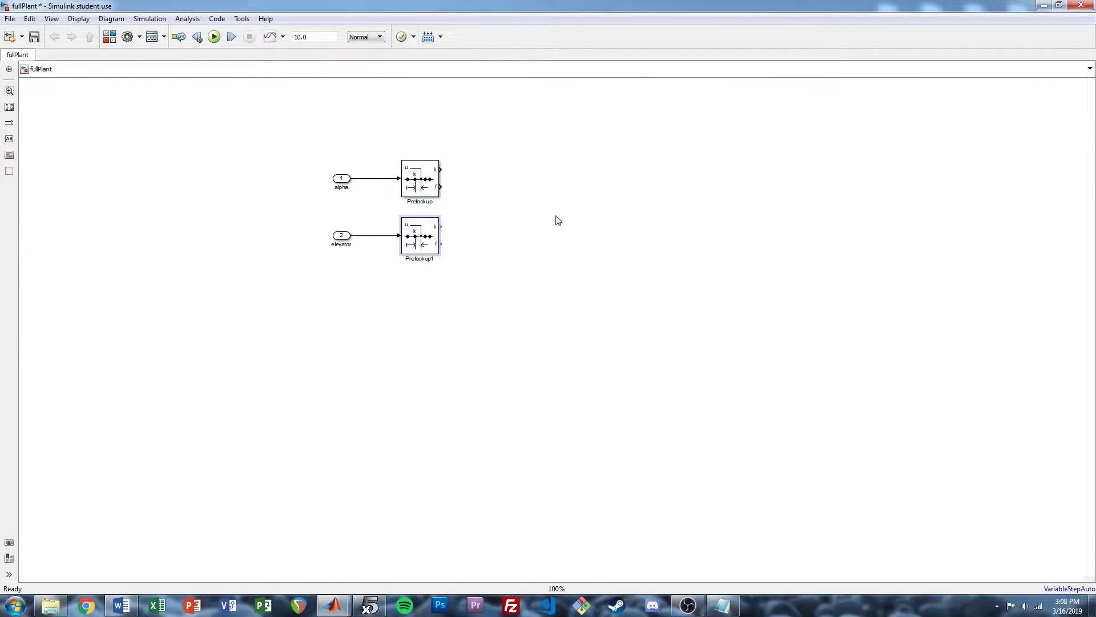
left_click(559, 220)
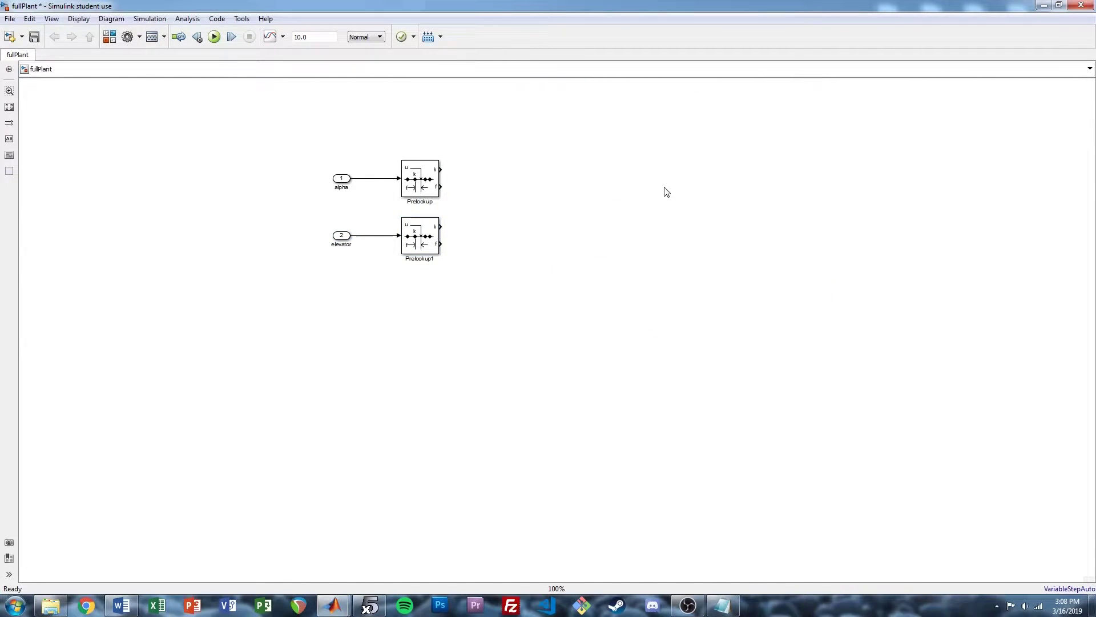
Add an enlarged Interpolation Using Prelookup block beside the prelookups and set its table data to CL
double_click(612, 172)
type("interpol")
key("Return")
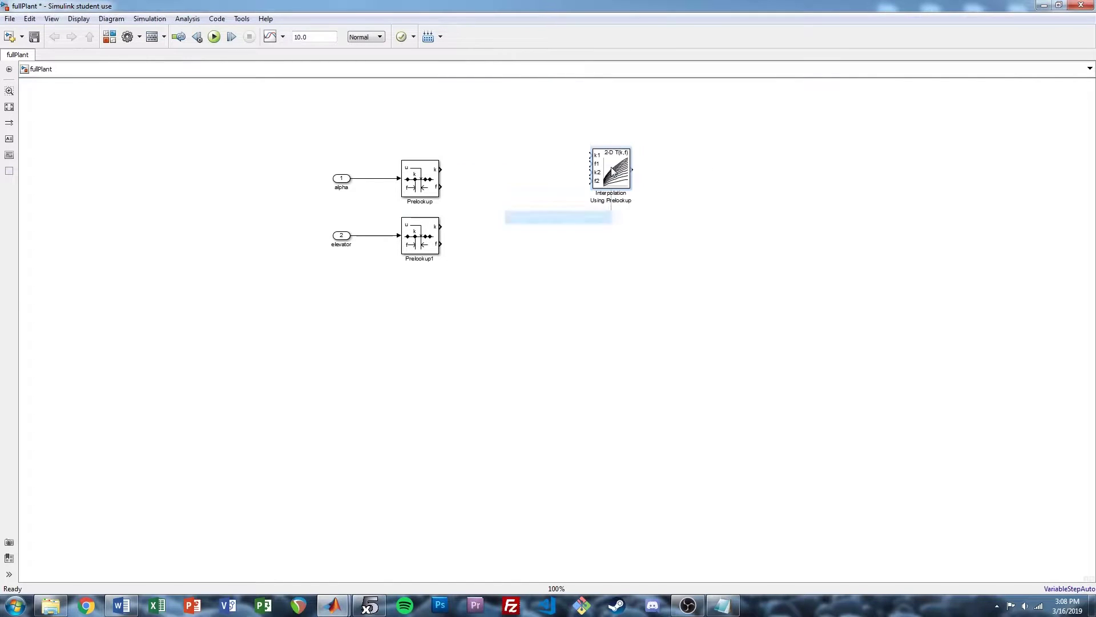
left_click_drag(626, 184, 598, 215)
double_click(599, 216)
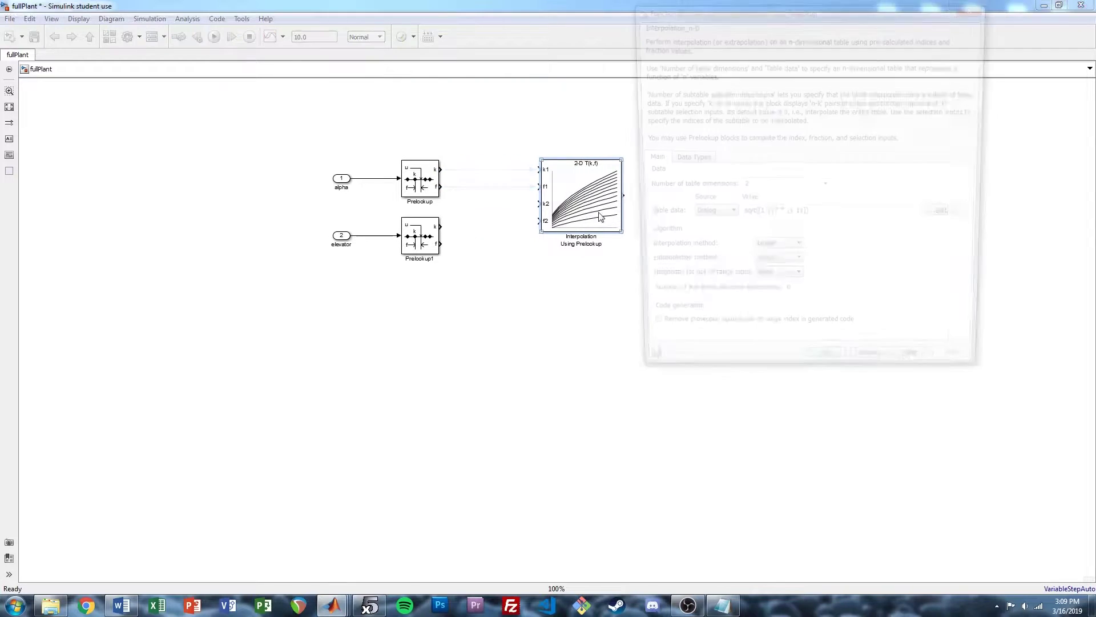
triple_click(831, 216)
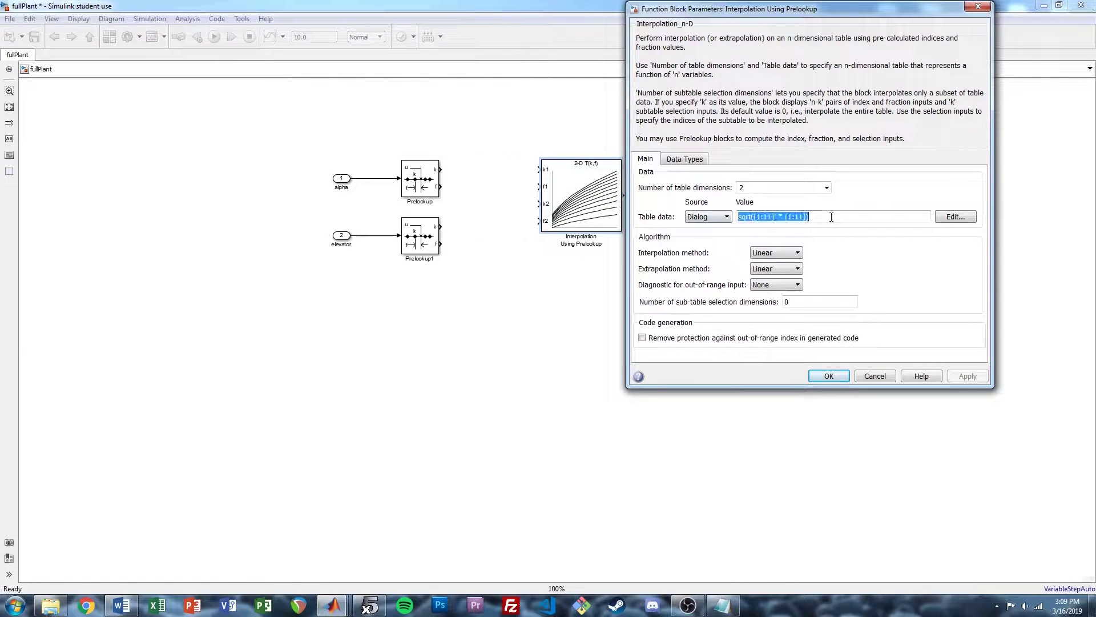
type("CL:")
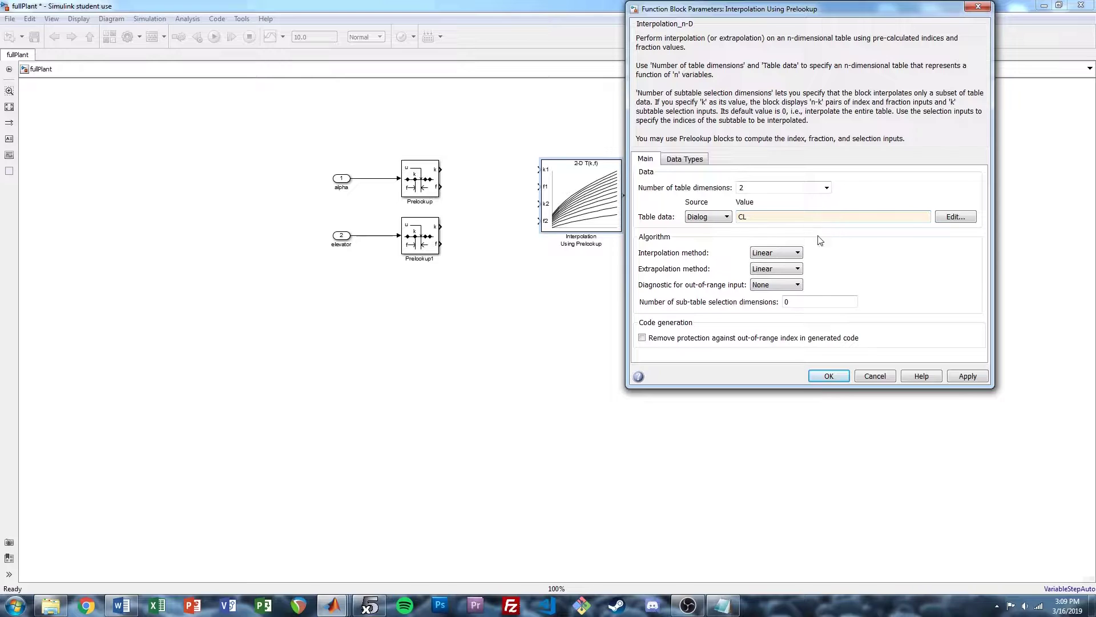
left_click(822, 374)
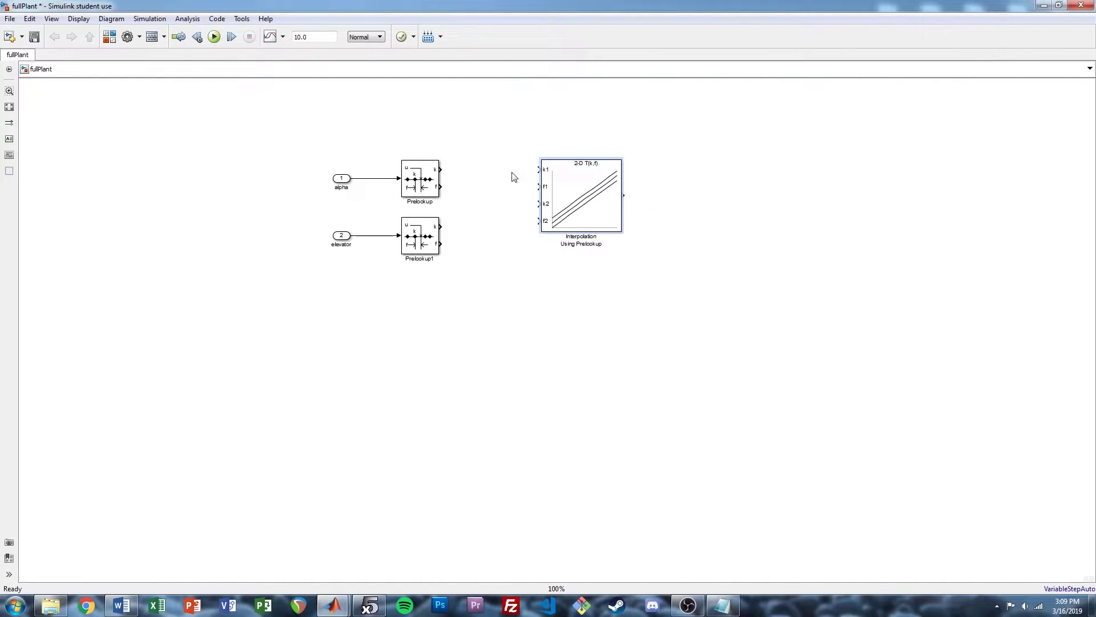
Connect the k and f outputs of both Prelookup blocks to the CL interpolation block and align the elevator row
left_click_drag(440, 169, 536, 170)
left_click(438, 188)
left_click_drag(450, 190, 539, 186)
left_click_drag(412, 239, 467, 216)
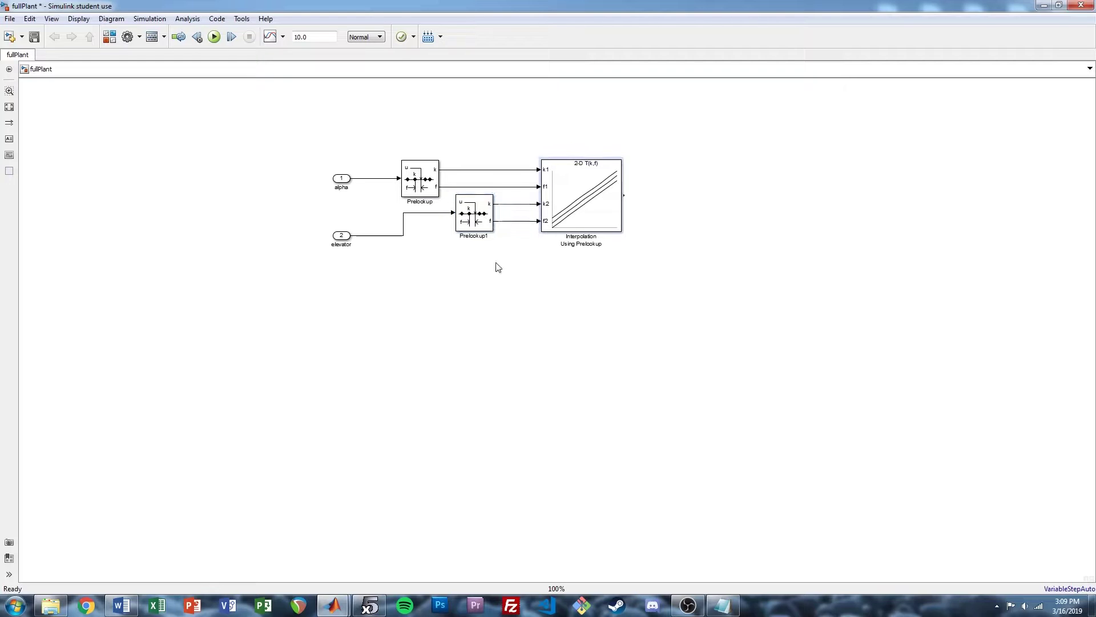
left_click_drag(341, 236, 342, 213)
Copy the CL interpolation block below, shift both blocks away from the prelookups, and set the copy's table data to CD
left_click(586, 198)
left_click_drag(586, 197, 586, 295)
left_click_drag(687, 369, 576, 180)
left_click_drag(593, 221, 641, 221)
double_click(628, 292)
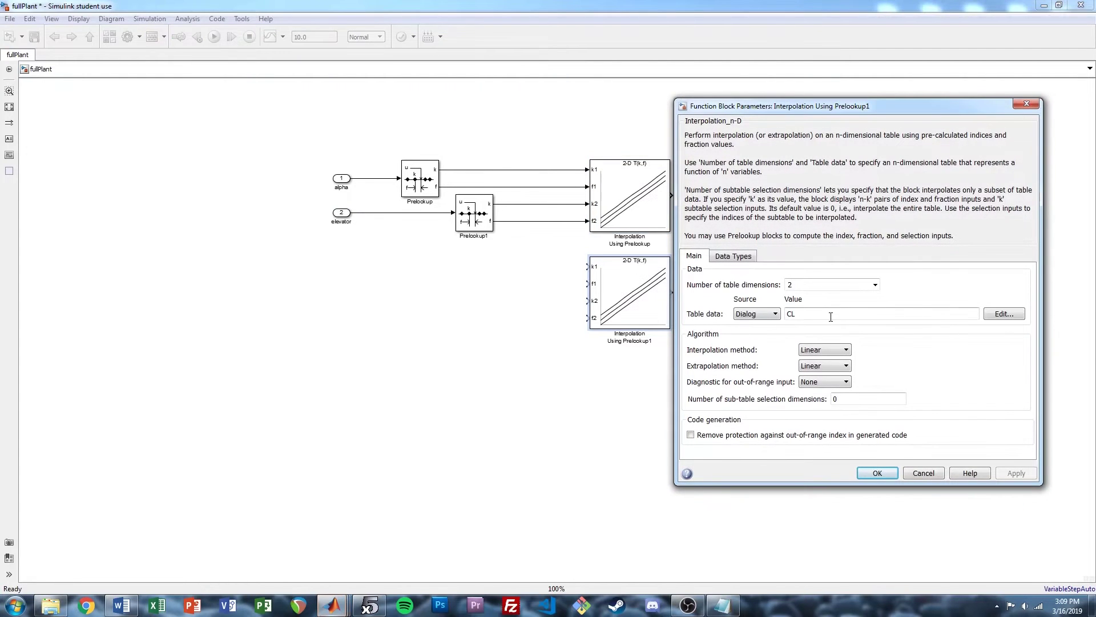
key("Return")
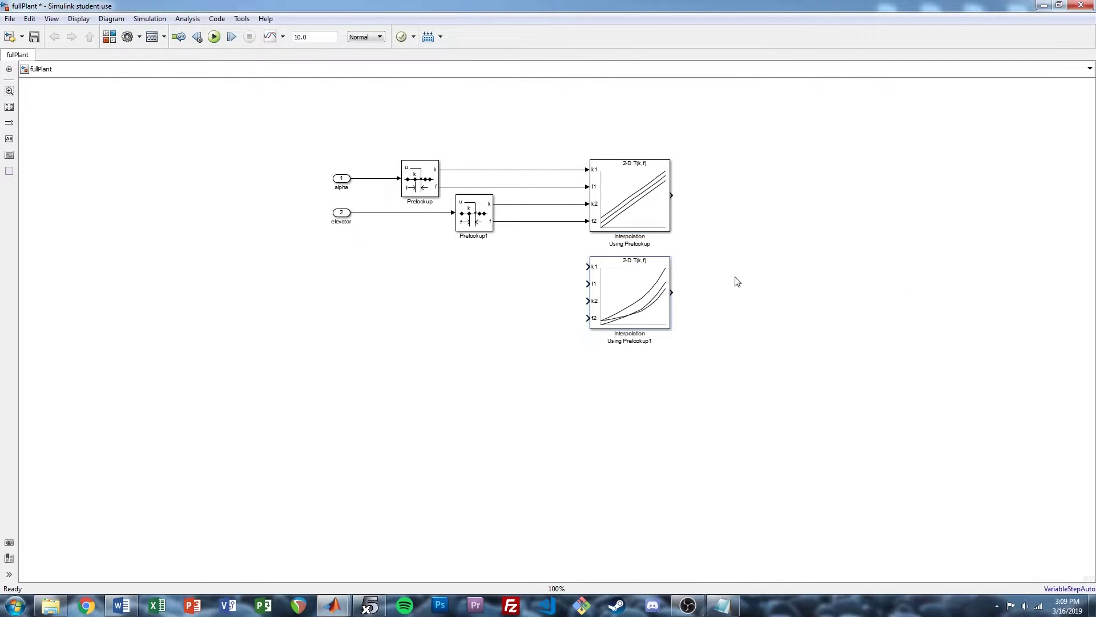
Branch the four prelookup signals into the CD interpolation block's inputs and check its table data
left_click_drag(588, 267, 570, 170)
left_click_drag(584, 284, 554, 186)
left_click_drag(582, 301, 538, 204)
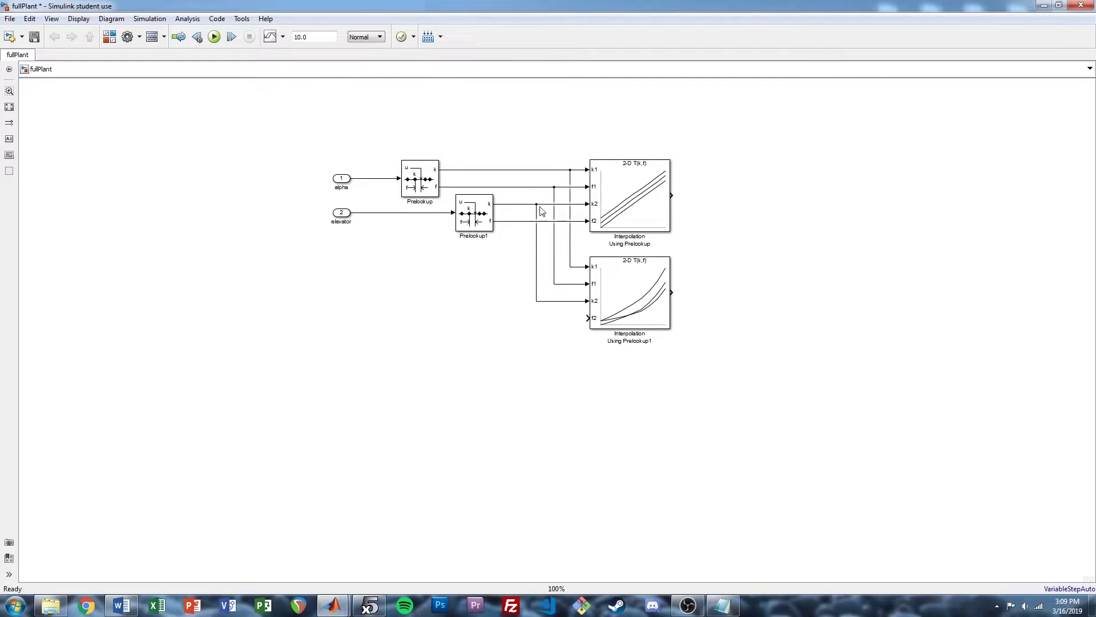
left_click_drag(590, 320, 517, 221)
double_click(654, 291)
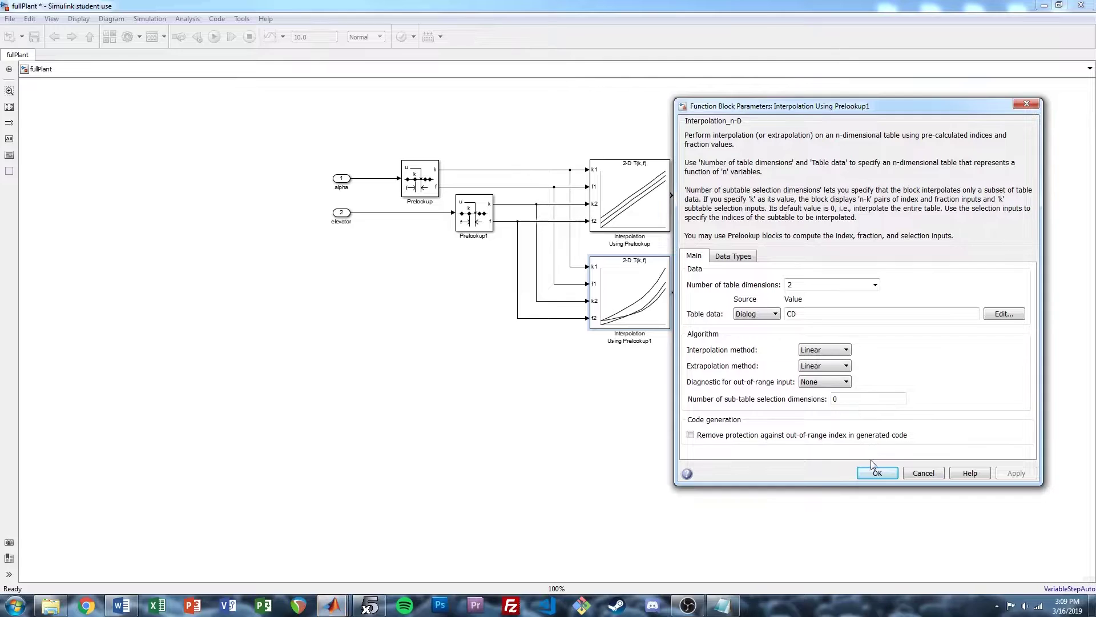
left_click(877, 473)
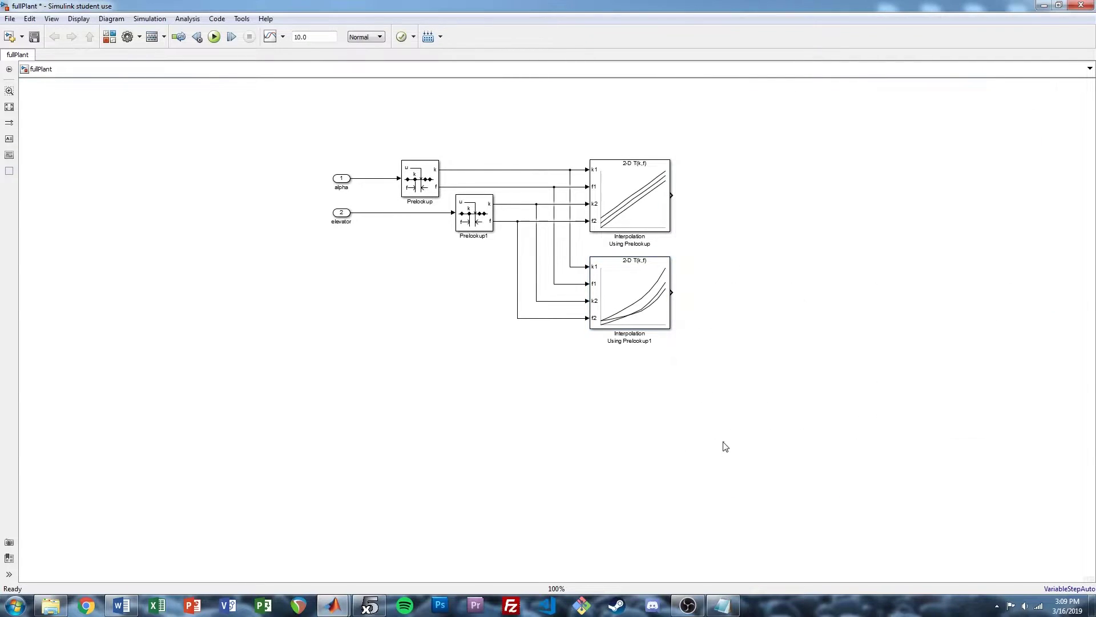
Copy the CD interpolation block below and branch all four prelookup signals to the copy's inputs
left_click_drag(632, 300, 568, 267)
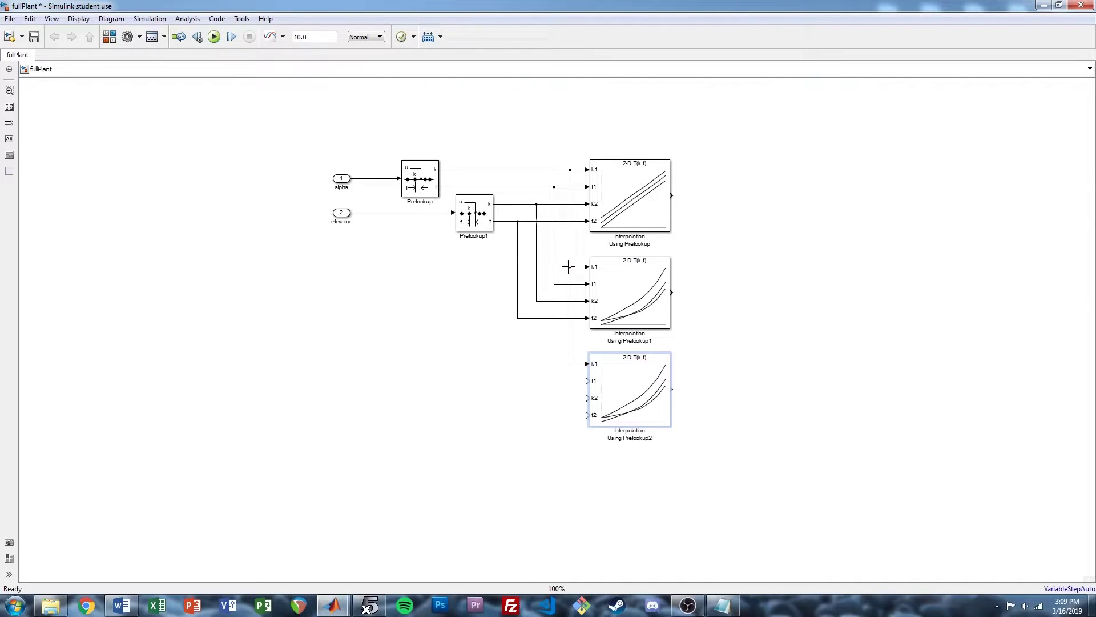
left_click_drag(587, 380, 552, 284)
left_click_drag(586, 399, 536, 301)
left_click_drag(586, 415, 517, 318)
Set the third interpolation block's table data to Cm
double_click(637, 381)
left_click(810, 409)
type("Cm")
key("Return")
left_click(832, 389)
left_click_drag(754, 452, 789, 383)
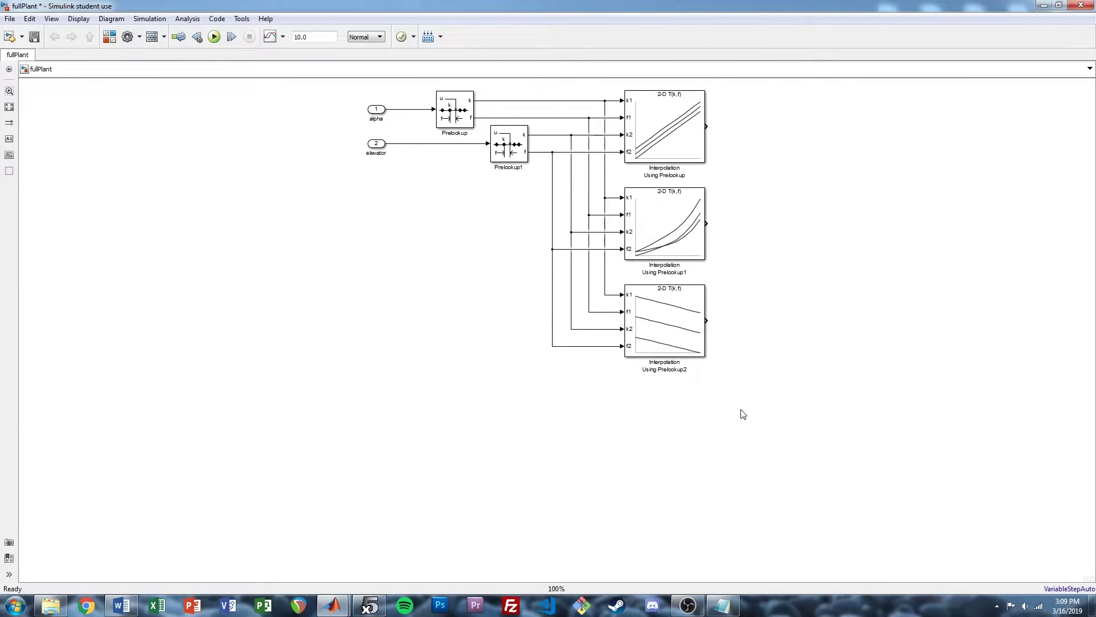
Add a third input port below the lookup tables' inputs and name it rates
double_click(374, 381)
type("in")
key("Return")
left_click(371, 353)
double_click(370, 385)
type("rates")
left_click(447, 423)
Add a Selector block with index 2 and input port size 3, and connect the rates port to it
double_click(424, 374)
type("sel")
key("Return")
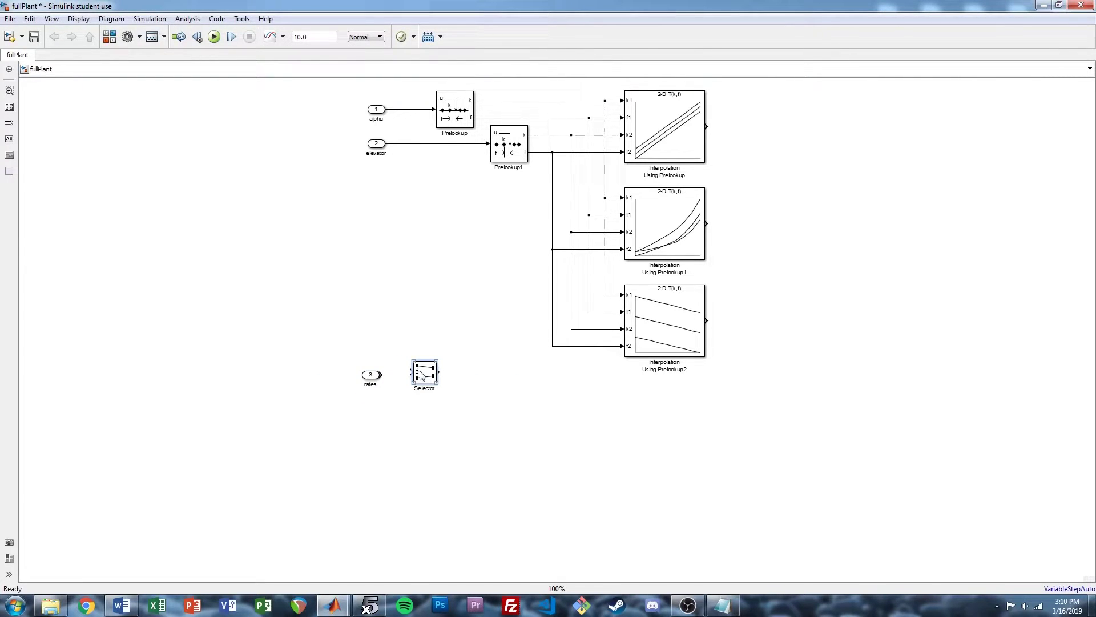
double_click(421, 375)
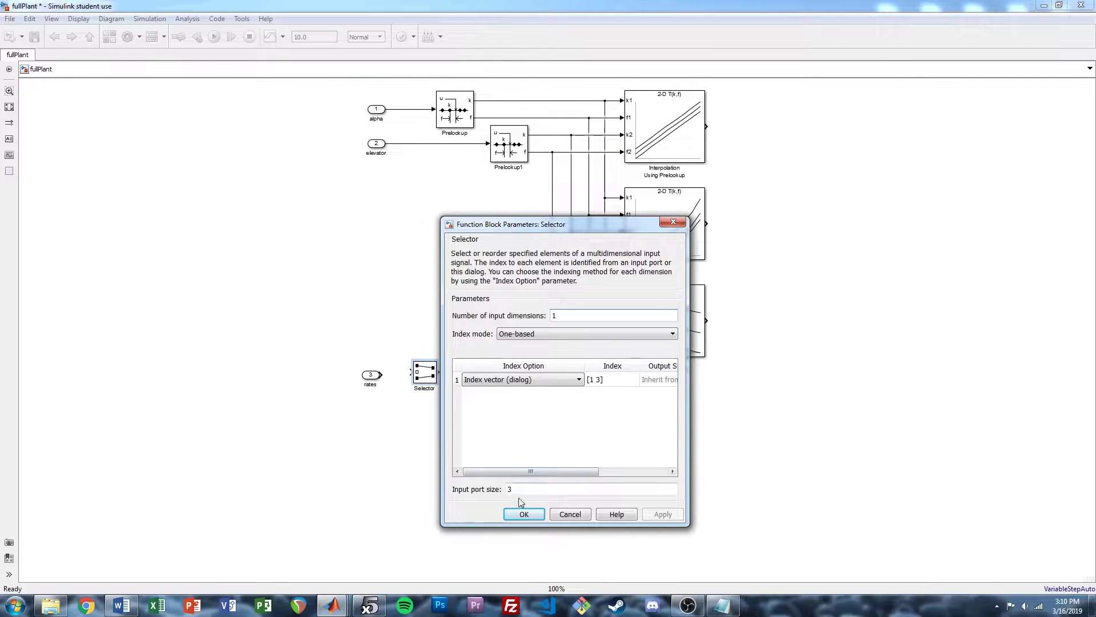
double_click(607, 379)
type("2")
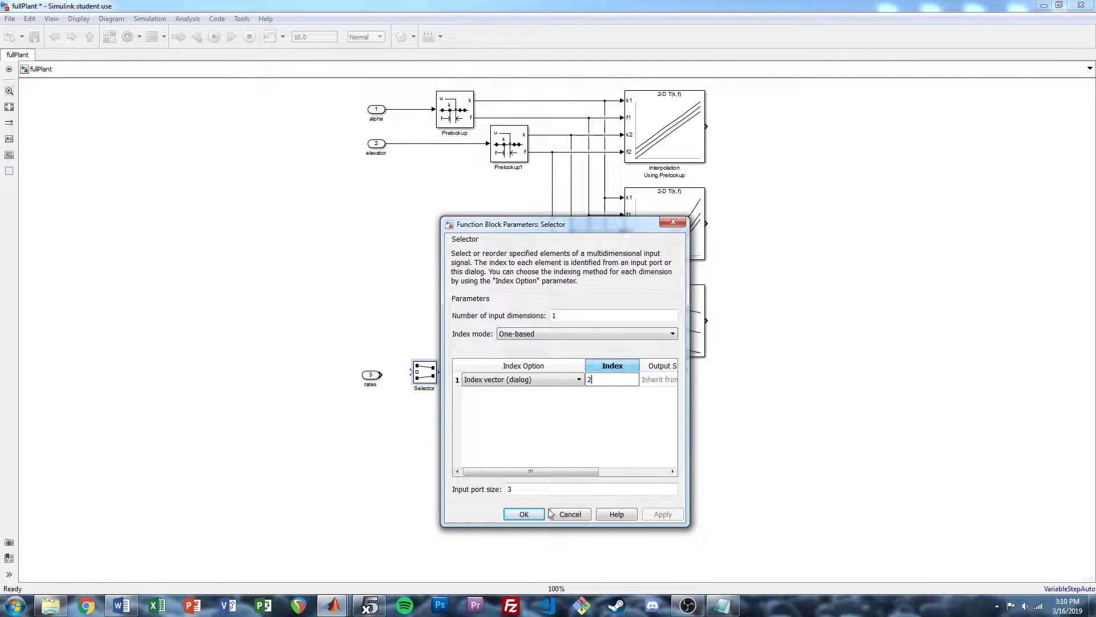
left_click(524, 514)
scroll(439, 325, "up", 3)
scroll(440, 323, "down", 3)
left_click_drag(430, 356, 431, 363)
left_click(409, 359)
left_click(483, 404)
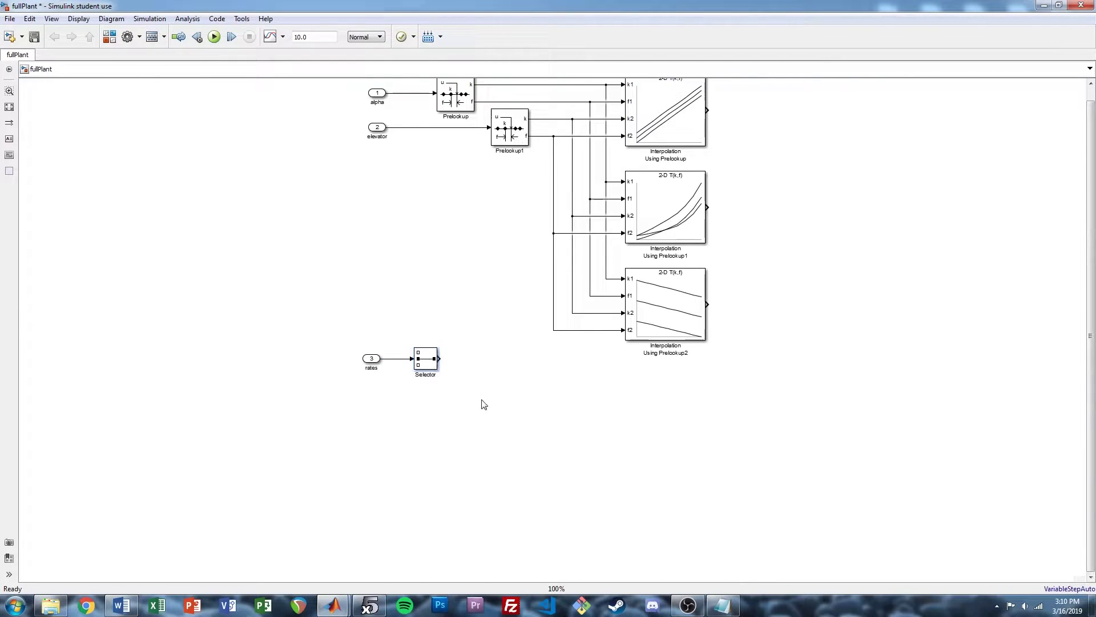
Add a Gain block of Cmq fed by the Selector, then space out the rates row and move it lower
double_click(464, 358)
type("gain")
key("Return")
type("C")
key("Return")
left_click_drag(480, 374, 507, 364)
left_click_drag(425, 363, 454, 364)
left_click_drag(354, 338, 531, 413)
left_click_drag(500, 358, 501, 406)
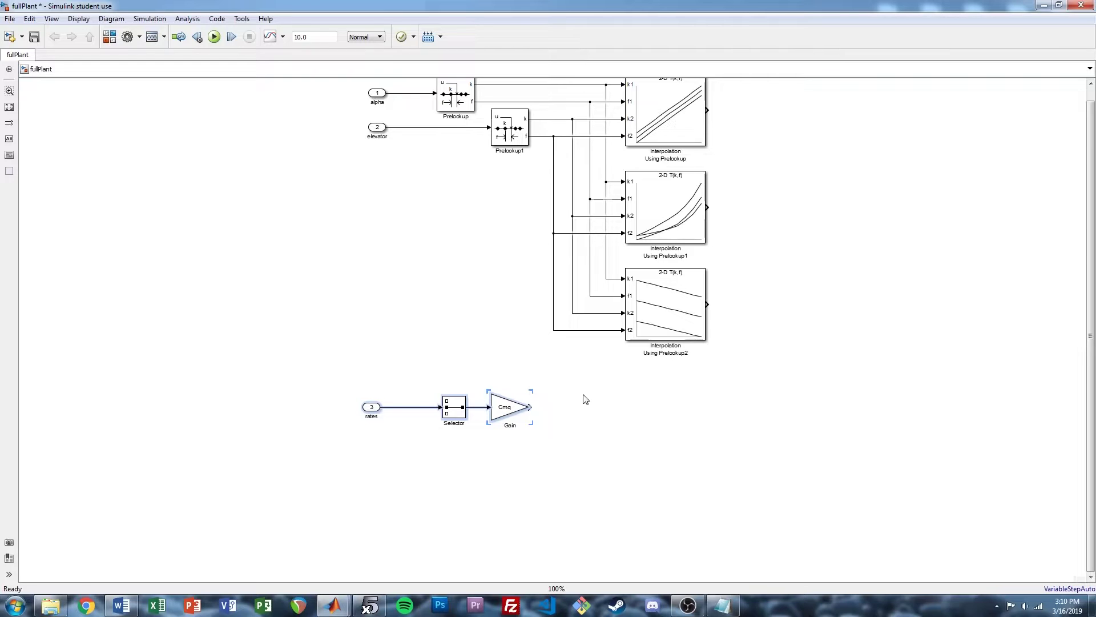
Add a second Gain block after the Cmq gain and set its gain to c
left_click(573, 412)
double_click(573, 413)
type("gain")
key("Return")
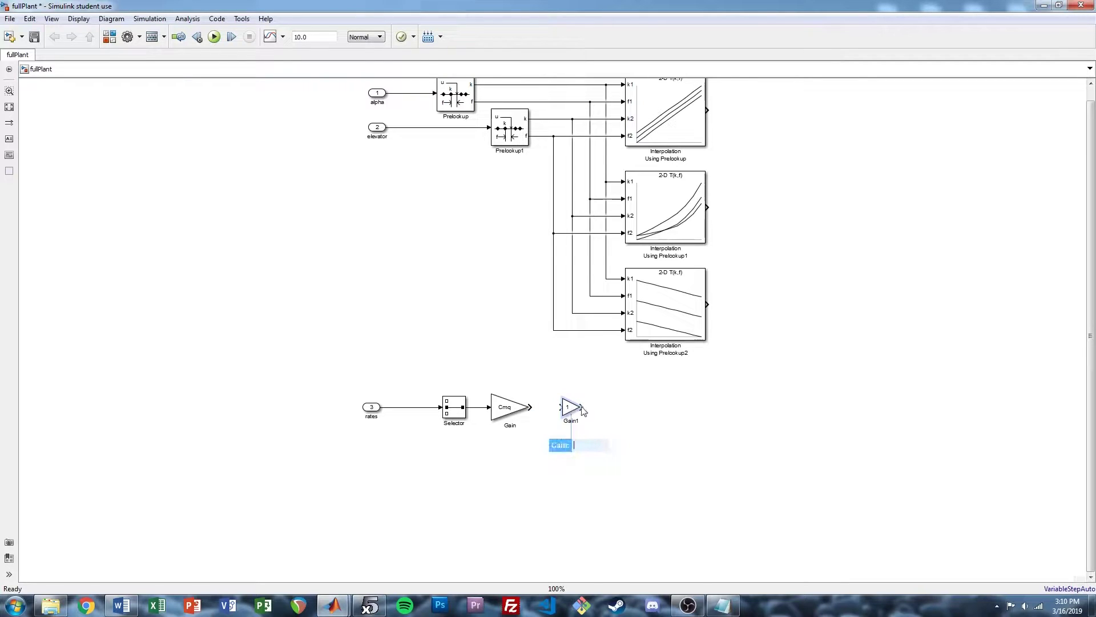
double_click(571, 407)
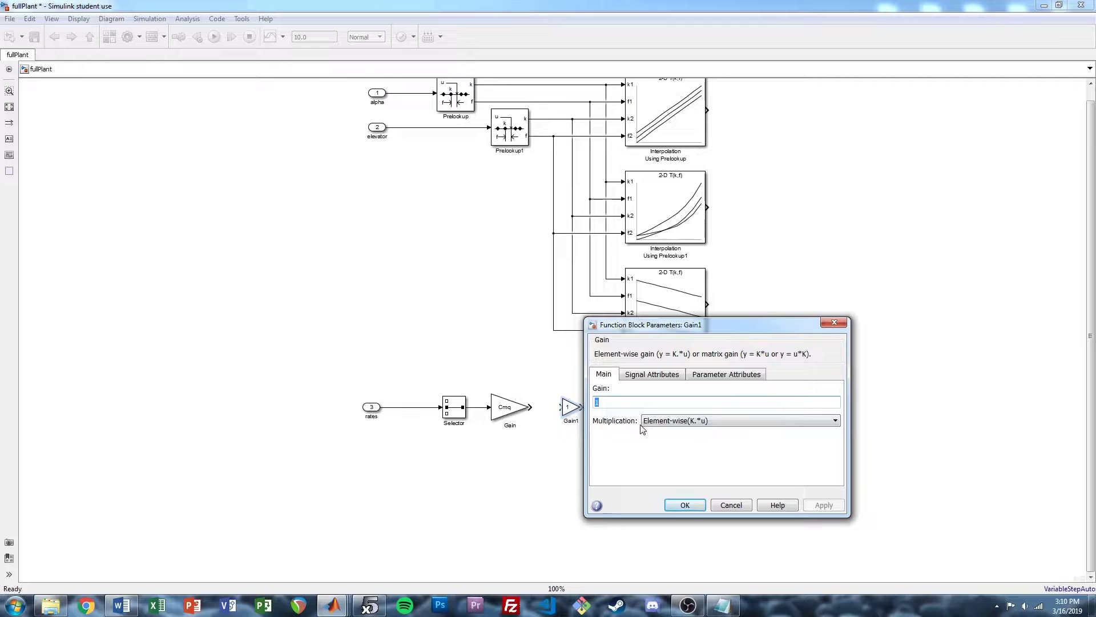
type("c")
key("Return")
scroll(628, 422, "up", 3)
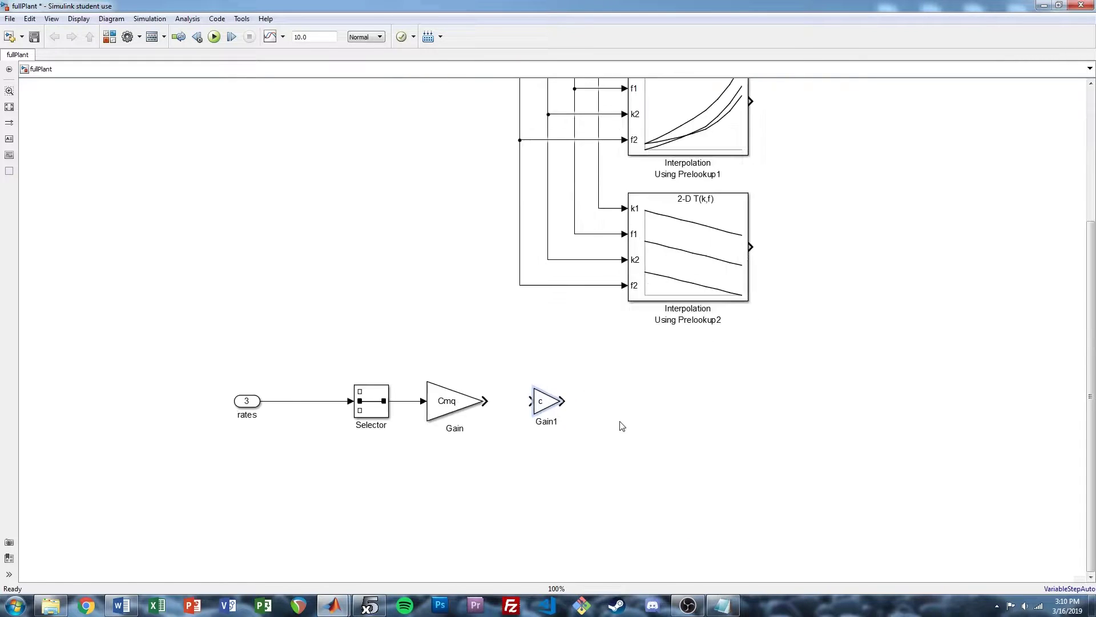
Duplicate the rates input port below it and rename the copy V
scroll(620, 422, "down", 1)
right_click(286, 377)
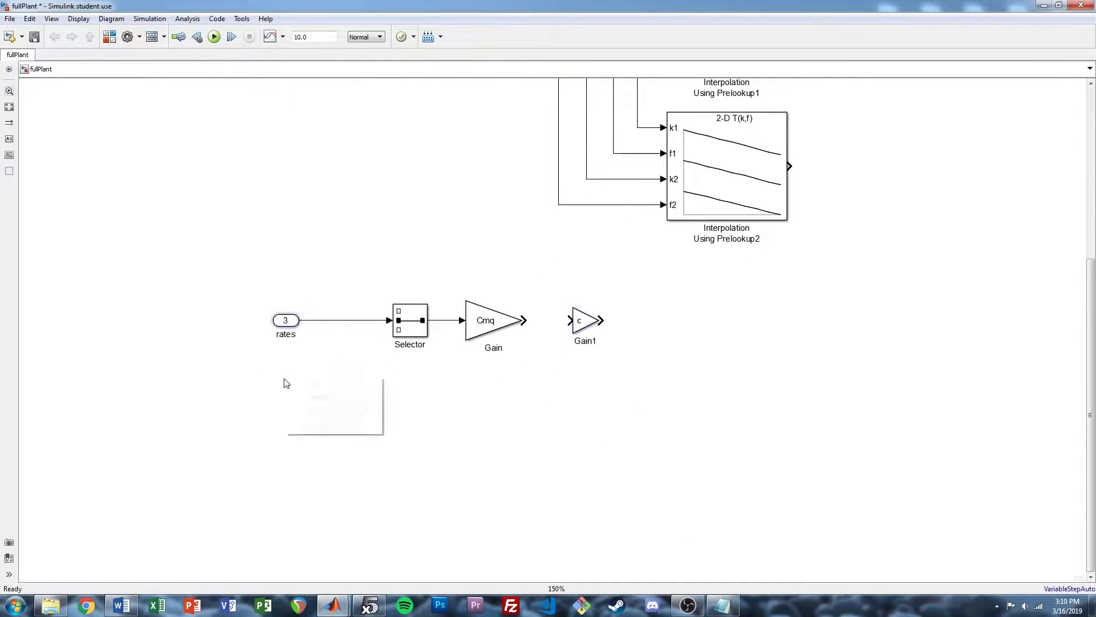
left_click(309, 384)
double_click(285, 402)
type("V")
left_click(377, 436)
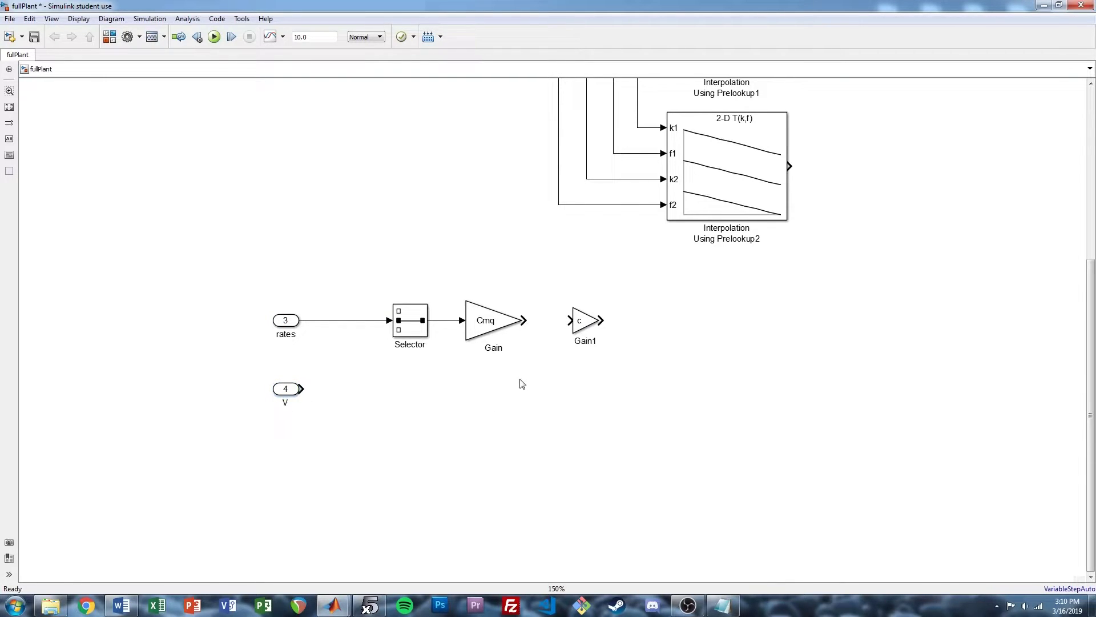
Duplicate the c Gain onto the V line, connect the Cmq gain to the c gain, and set the copy's gain to 2
left_click_drag(584, 321, 585, 392)
left_click(563, 386)
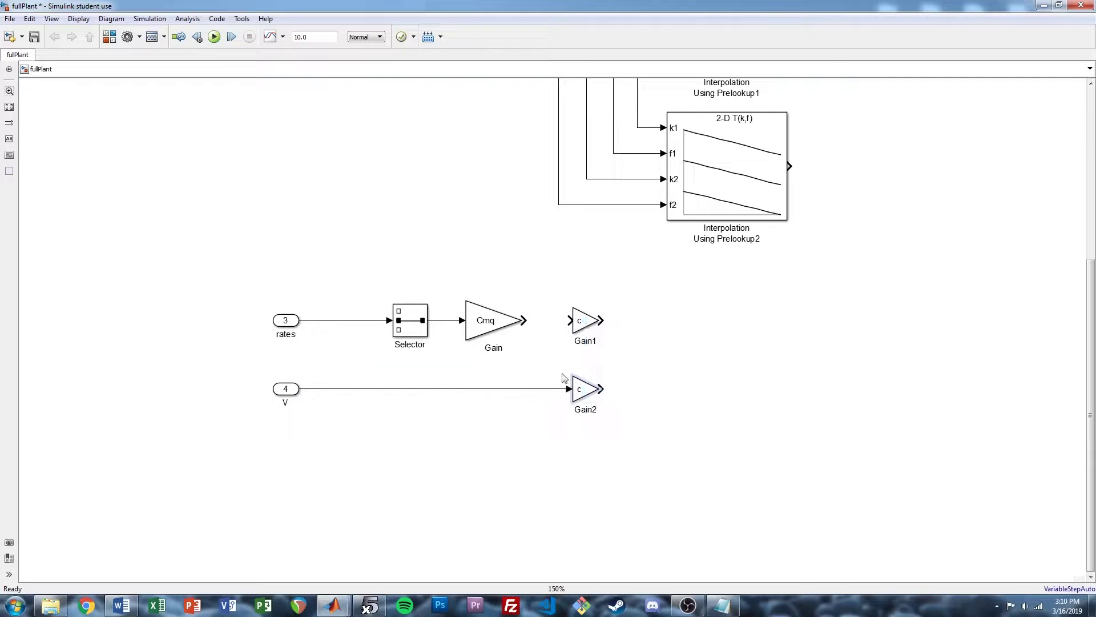
left_click_drag(525, 321, 571, 321)
double_click(579, 389)
key("Escape")
Add an enlarged Divide block fed by the c gain as numerator and the 2 gain as denominator, and straighten the V row
double_click(681, 344)
type("divide")
key("Return")
left_click_drag(693, 356, 693, 439)
left_click_drag(679, 377, 678, 341)
left_click(628, 320)
left_click_drag(583, 390, 583, 377)
left_click(625, 376)
left_click_drag(290, 388, 290, 376)
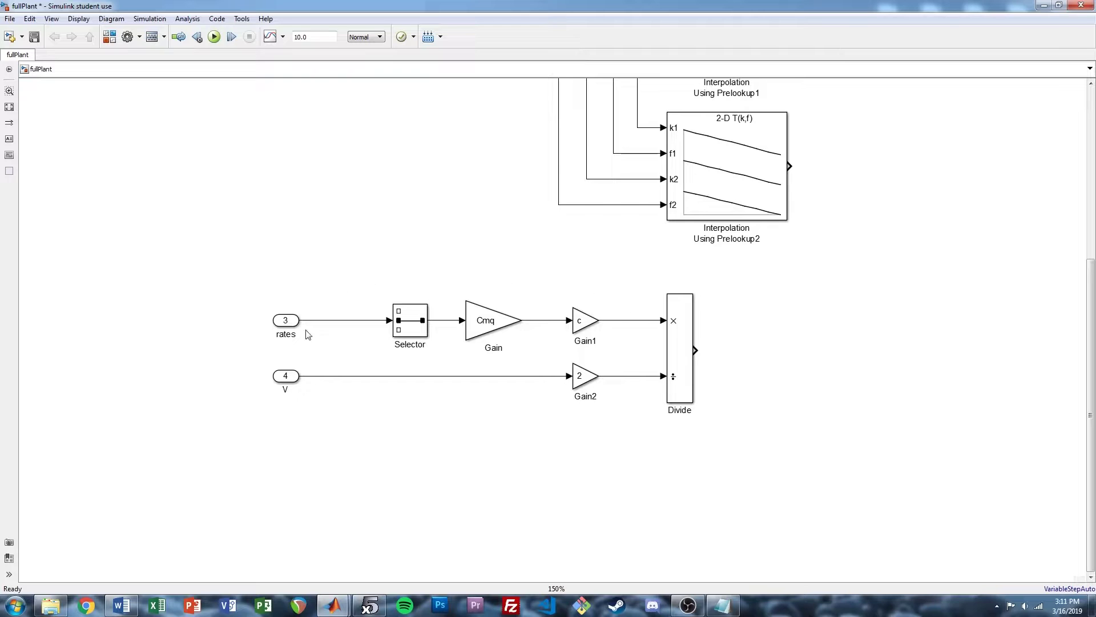
Shift the Divide, both small gains, the Cmq gain and the Selector to line up beneath the interpolation blocks
left_click(670, 352)
left_click(763, 345)
left_click_drag(764, 345, 717, 427)
scroll(716, 427, "down", 2)
left_click_drag(642, 426, 706, 430)
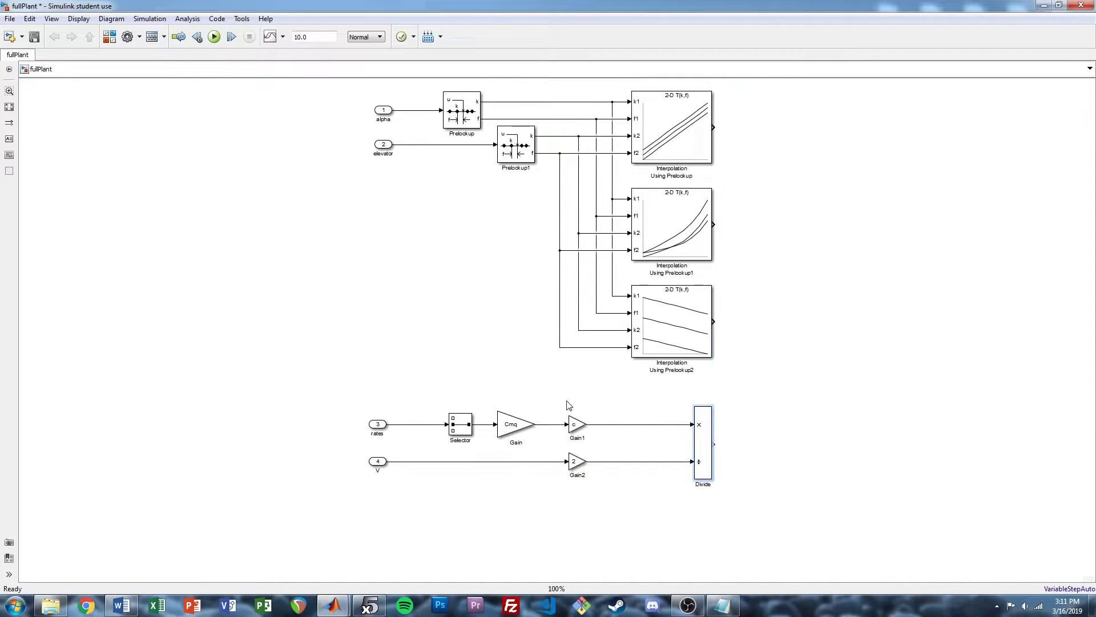
left_click_drag(577, 425, 638, 427)
left_click_drag(577, 461, 639, 461)
left_click(513, 426)
left_click_drag(515, 426, 581, 423)
left_click_drag(461, 425, 516, 425)
key("space")
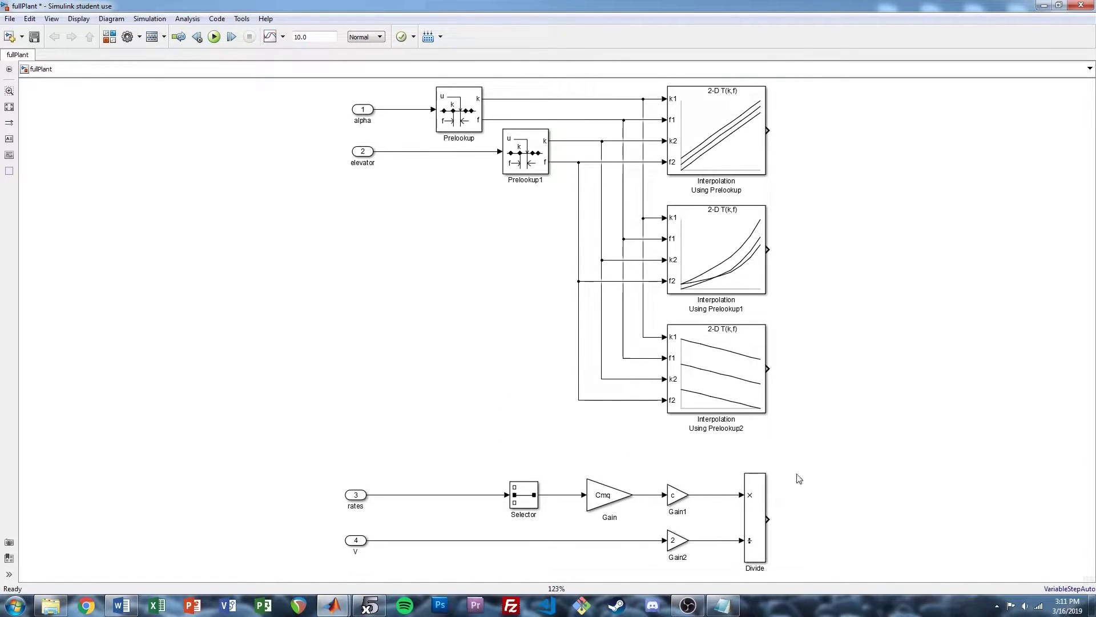
Add a Sum block that combines the third interpolation block's output with the Divide output
scroll(795, 478, "up", 4)
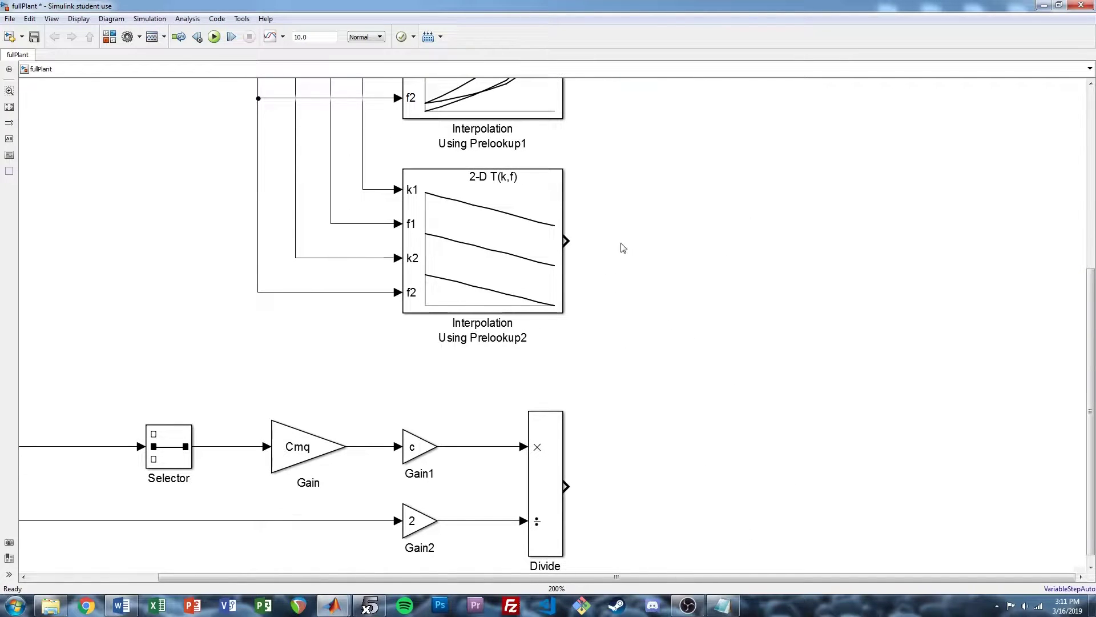
type("sum")
key("Return")
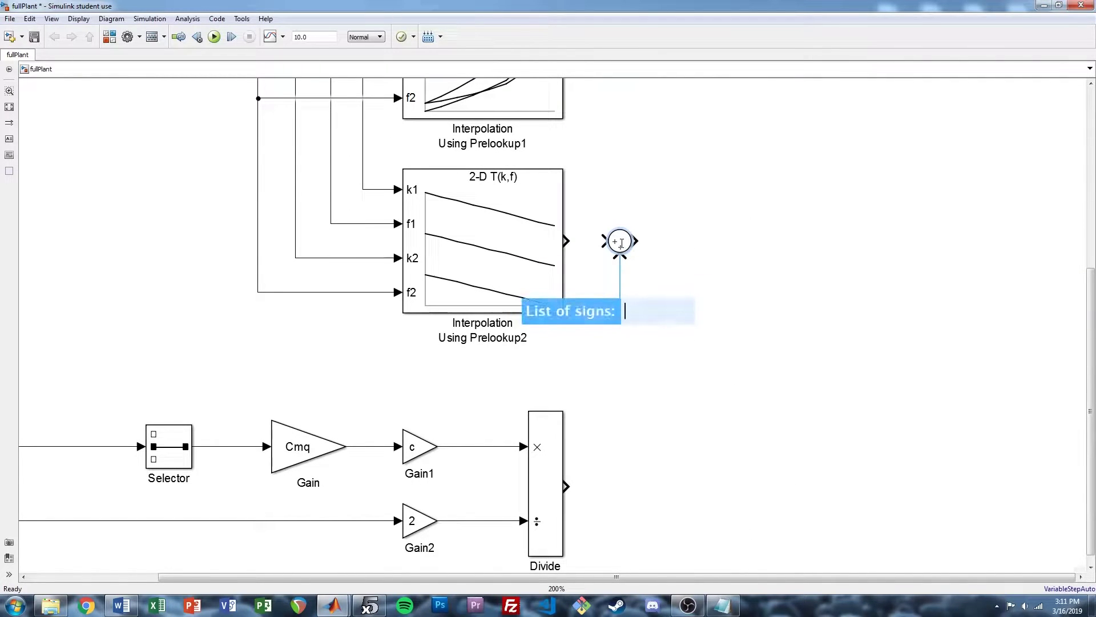
left_click_drag(621, 242, 633, 242)
left_click(604, 242)
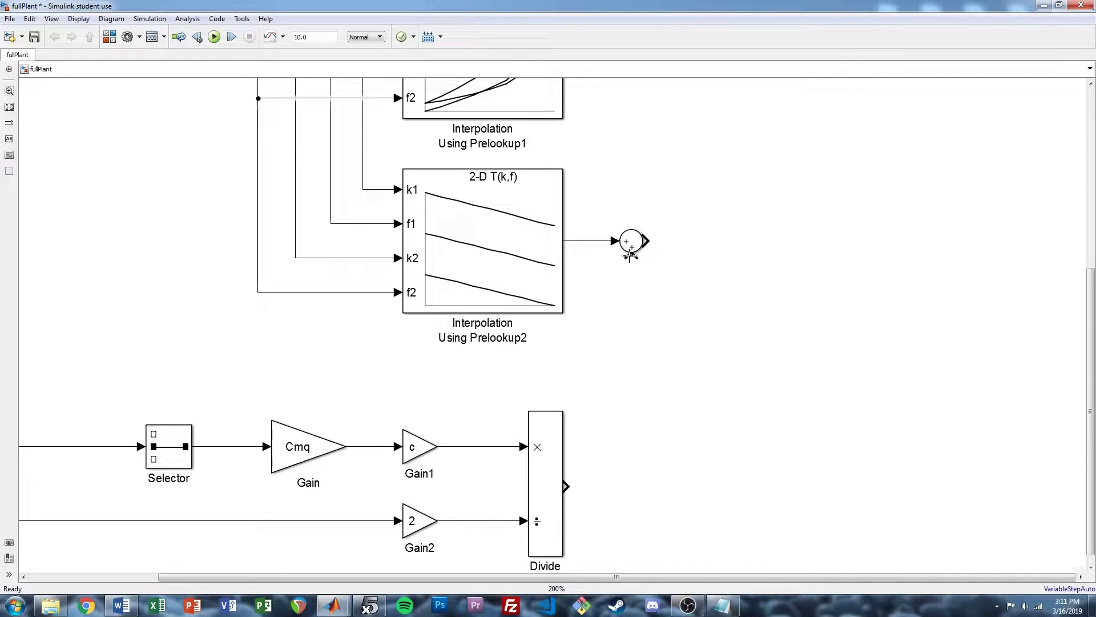
scroll(636, 327, "down", 3)
left_click_drag(686, 234, 675, 283)
left_click(594, 340)
left_click_drag(621, 354, 590, 469)
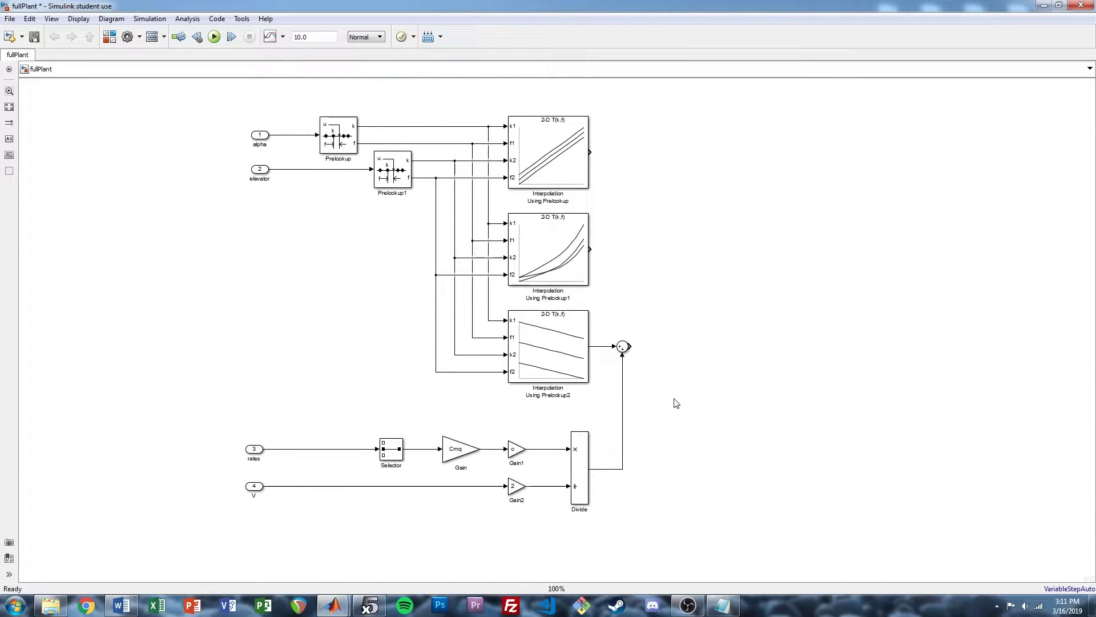
Add output ports named CL, CD and Cm for the two upper interpolation blocks and the Sum block
double_click(706, 161)
type("out")
key("Return")
left_click_drag(706, 160, 688, 347)
double_click(693, 259)
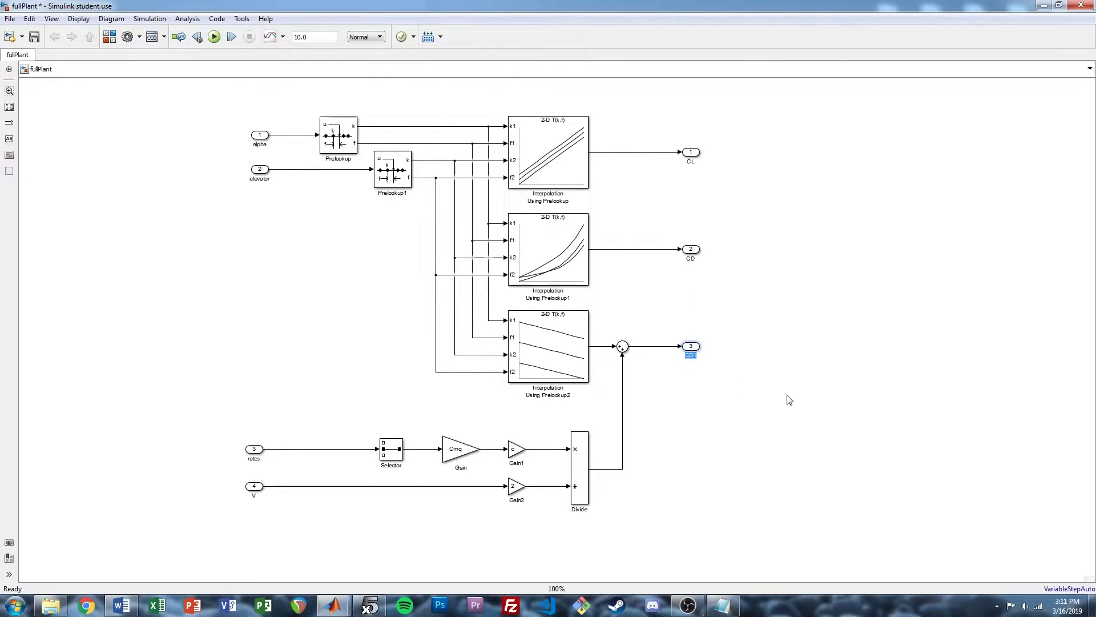
type("Cm")
left_click(807, 363)
Group the whole diagram into a subsystem and delete the input and output ports left outside it
key("space")
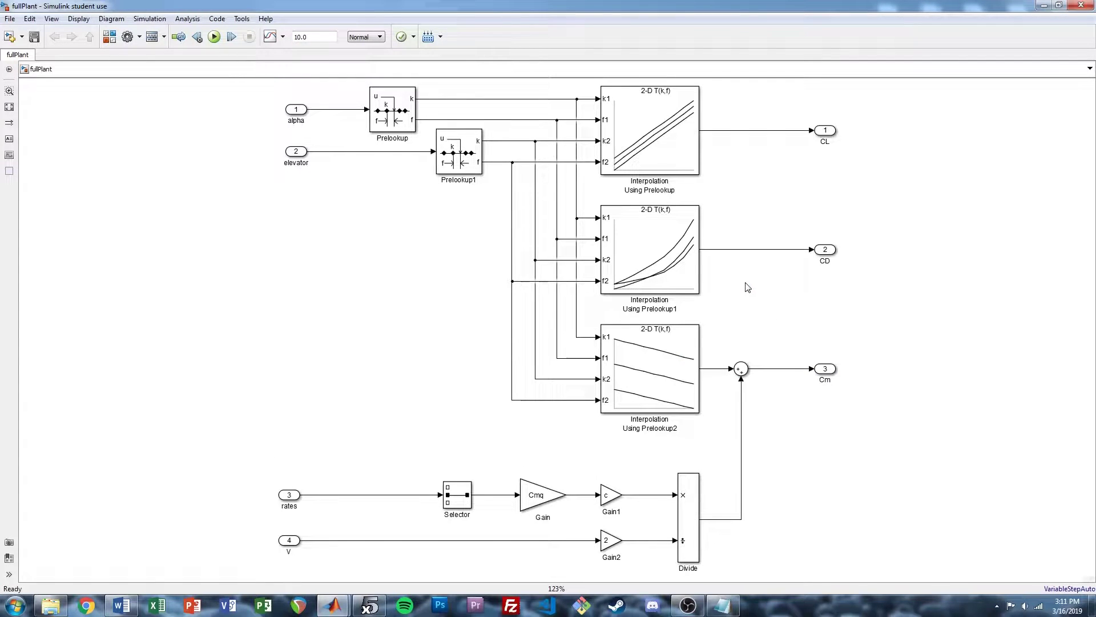
key("ctrl+a")
key("ctrl+g")
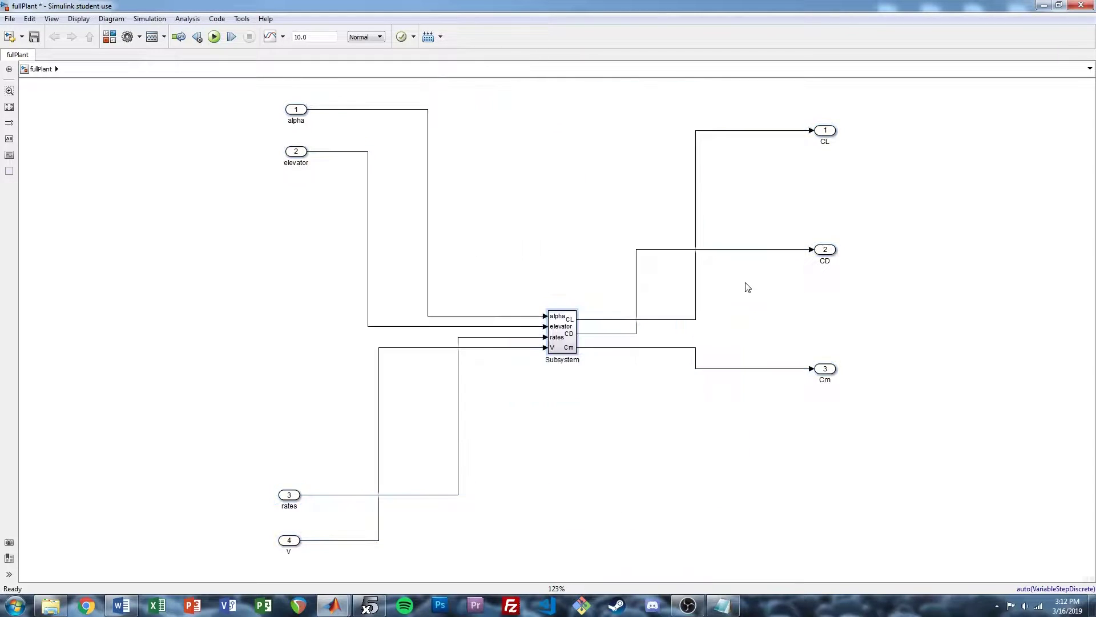
left_click_drag(255, 99, 466, 563)
key("Delete")
left_click_drag(927, 453, 648, 110)
key("Delete")
Enlarge the subsystem block and rename it Longitudinal Aero
left_click(563, 337)
left_click_drag(576, 353, 517, 309)
double_click(524, 341)
type("Longitudinal Aero")
left_click(673, 334)
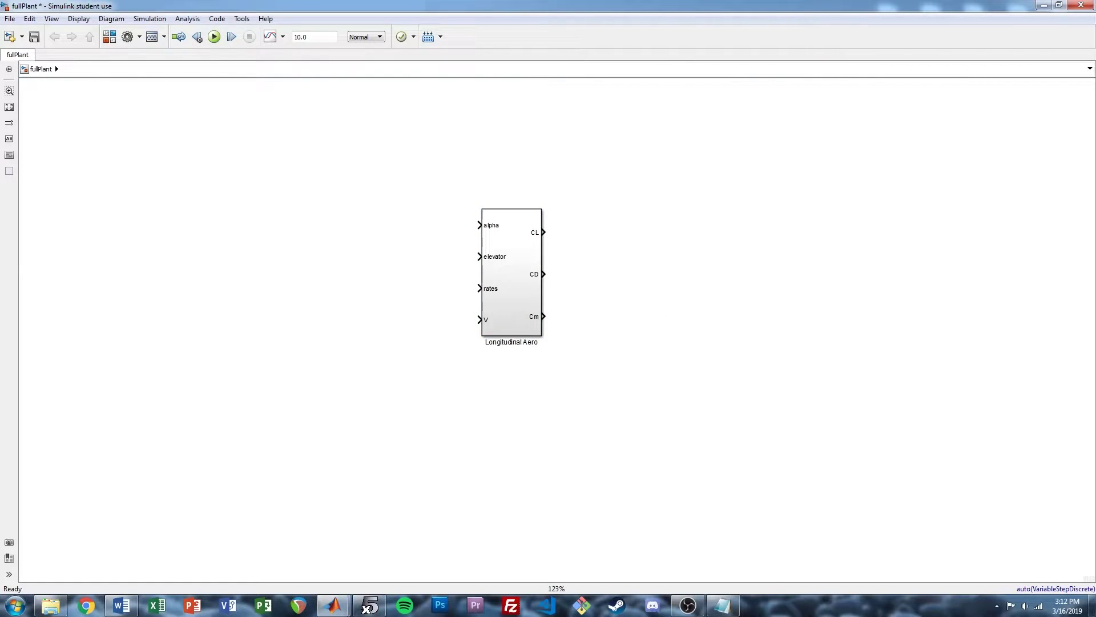
Duplicate the Longitudinal Aero subsystem below the original and rename the copy Lateral Aero
key("alt+Tab")
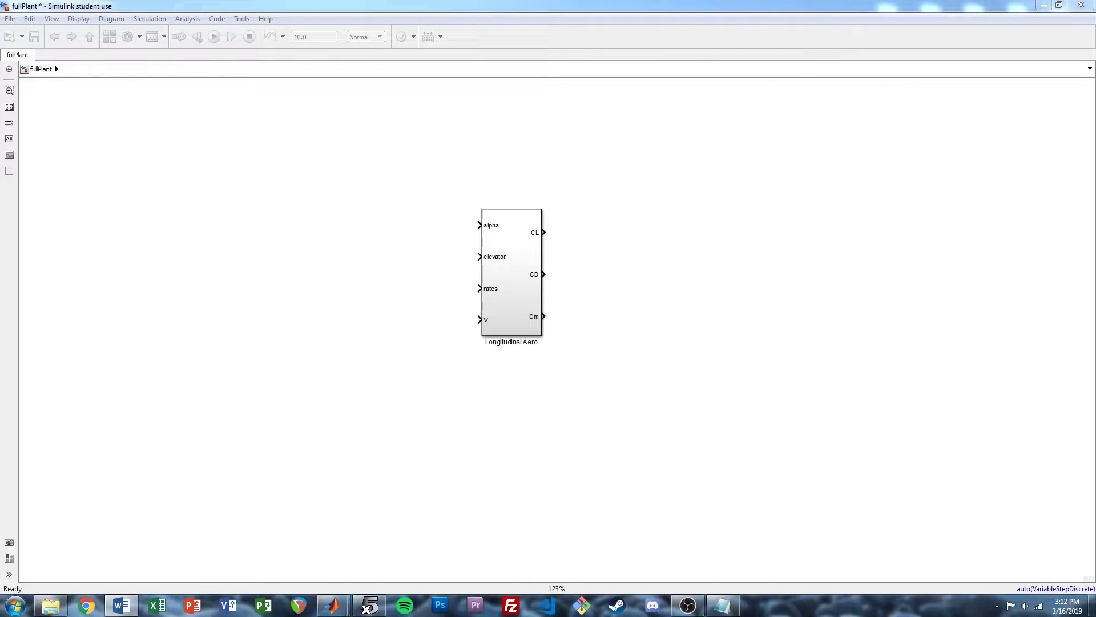
left_click(779, 371)
left_click_drag(519, 287, 464, 388)
left_click(534, 380)
left_click_drag(539, 396, 568, 366)
left_click(506, 357)
double_click(499, 422)
type("Lateral Aero1")
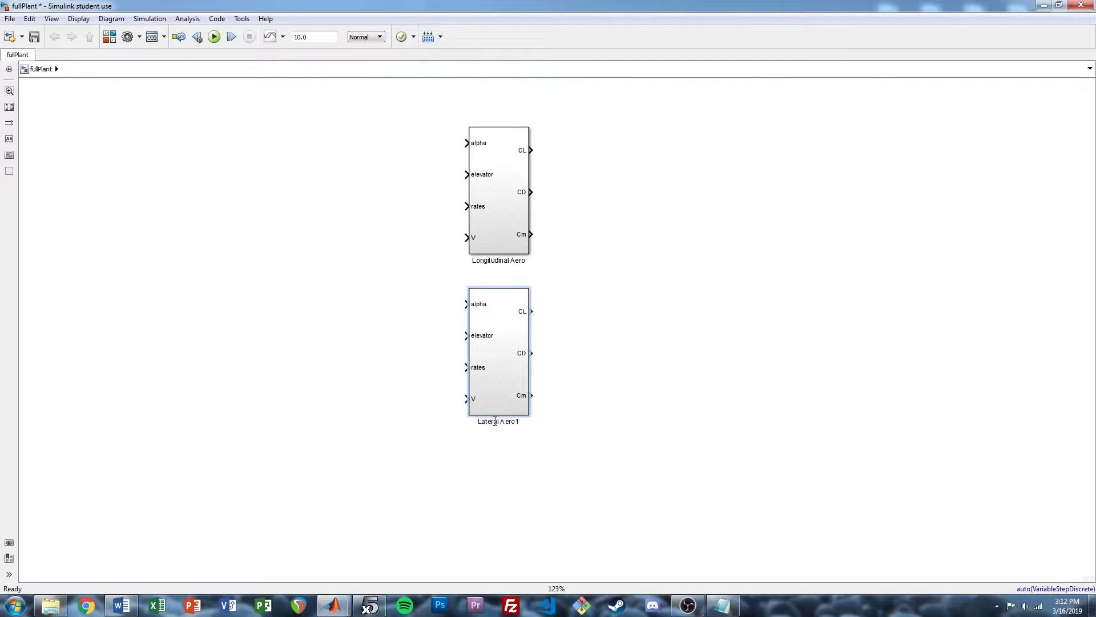
key("BackSpace")
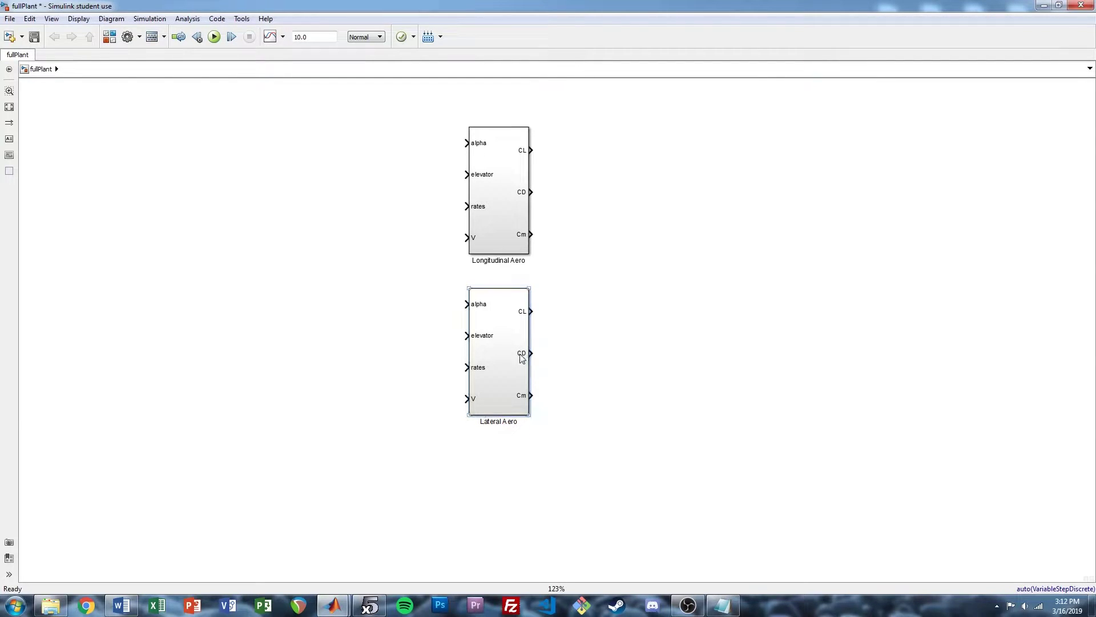
Open the Lateral Aero subsystem and rename its alpha and elevator input ports beta and rudder
double_click(521, 355)
left_click(555, 330)
double_click(289, 121)
type("beta")
double_click(288, 162)
type("rudder")
left_click(309, 198)
Set the breakpoint data of the two Prelookup blocks to beta and rudder respectively
double_click(394, 117)
double_click(599, 122)
type("beta")
key("Return")
double_click(455, 153)
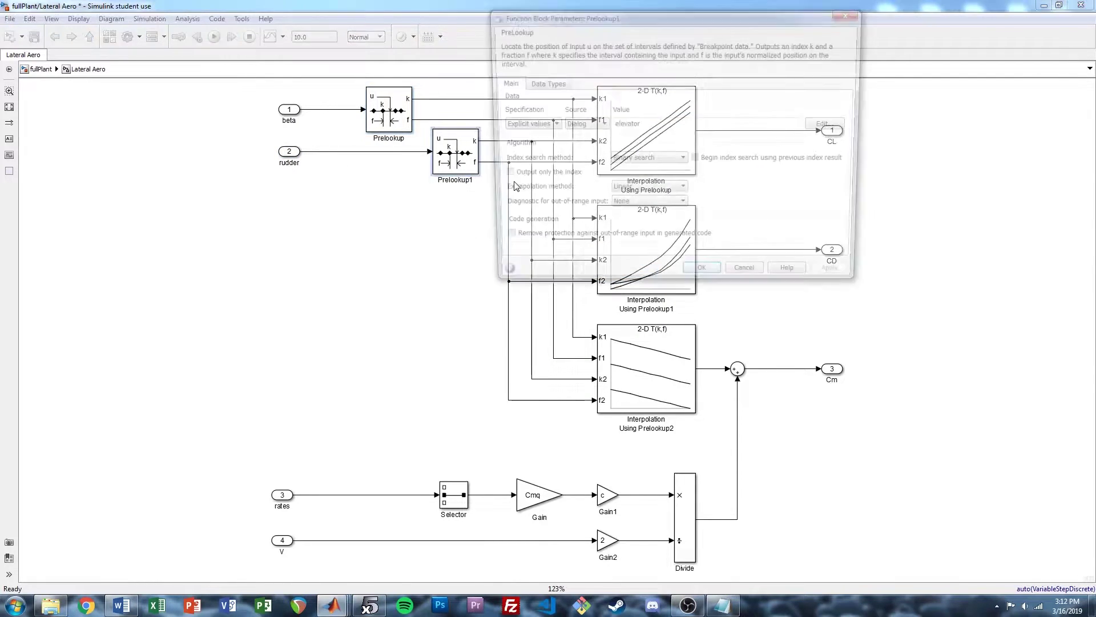
double_click(652, 125)
type("rudder")
key("Return")
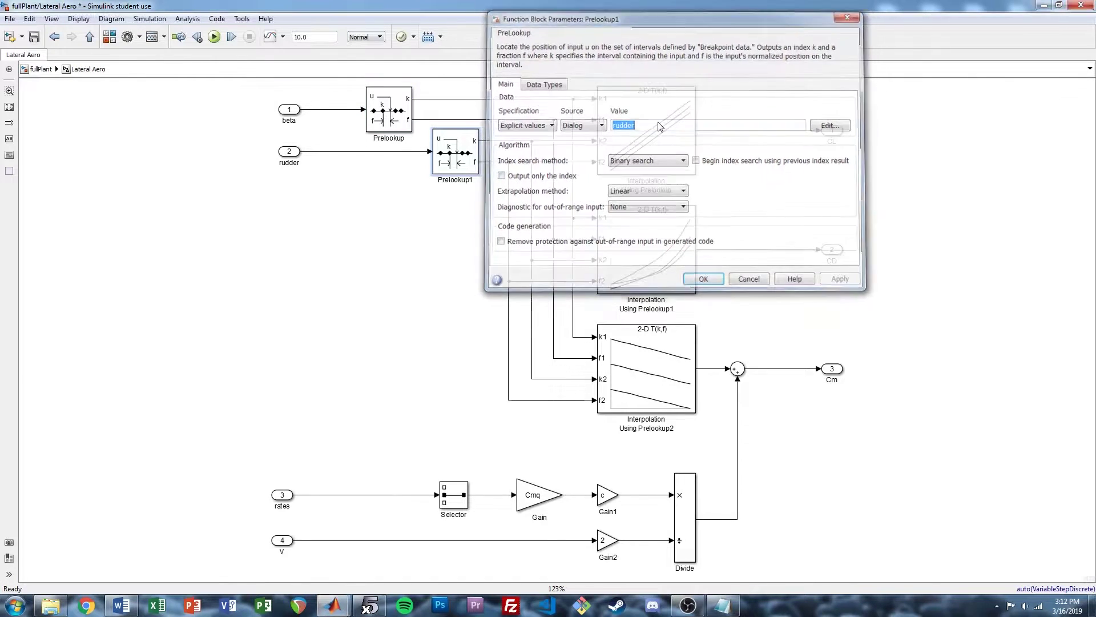
Set the table data of the first interpolation block to CY and of the second to Cl
double_click(651, 139)
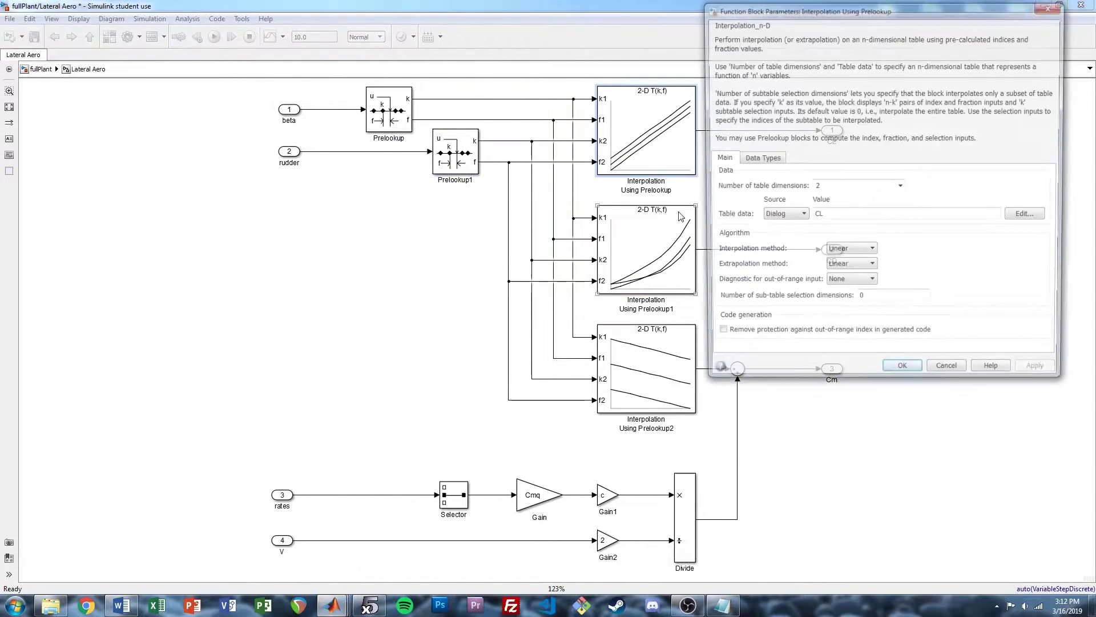
double_click(842, 214)
type("CY")
key("Return")
left_click(673, 264)
double_click(671, 261)
double_click(861, 272)
type("CD")
key("Return")
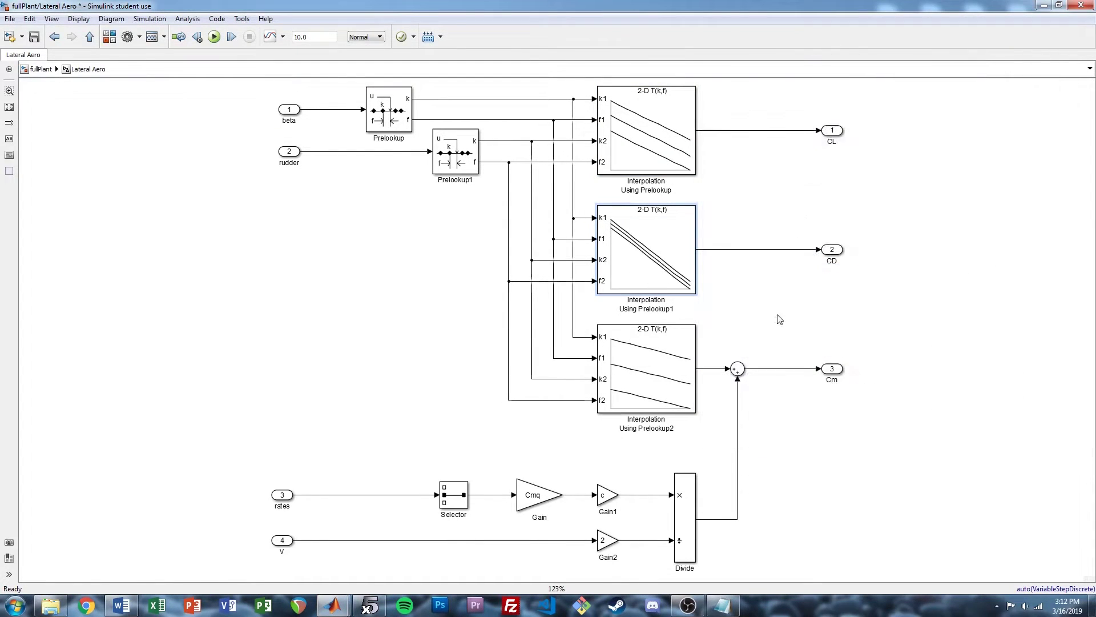
Set the third interpolation block's table data to Cn and recheck the interpolation blocks' parameters
double_click(666, 368)
double_click(854, 390)
type("Cn")
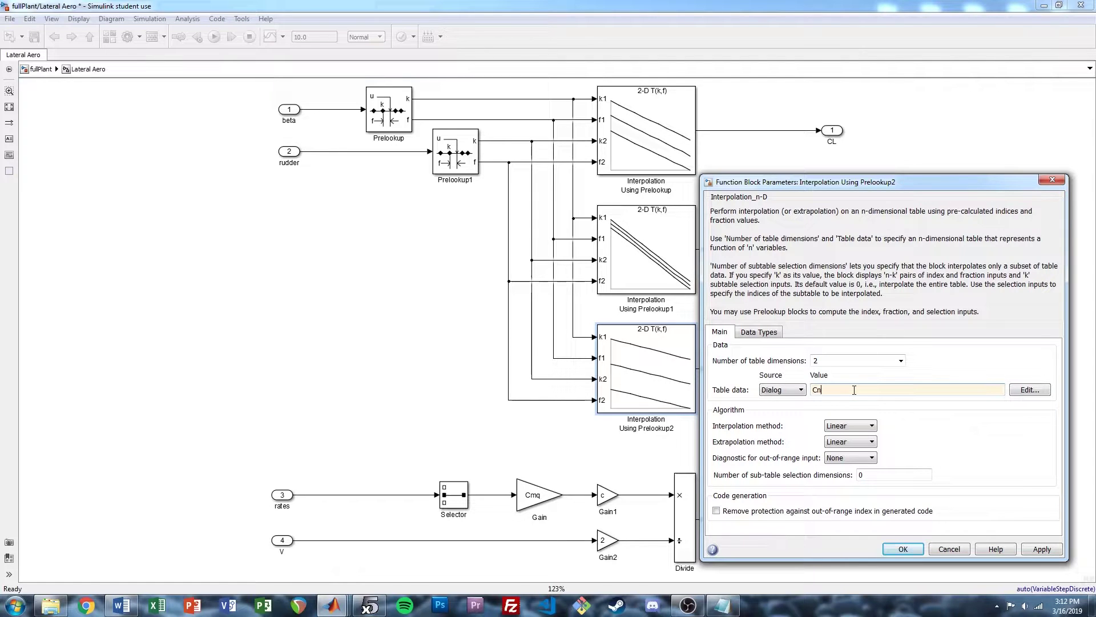
key("Return")
double_click(680, 271)
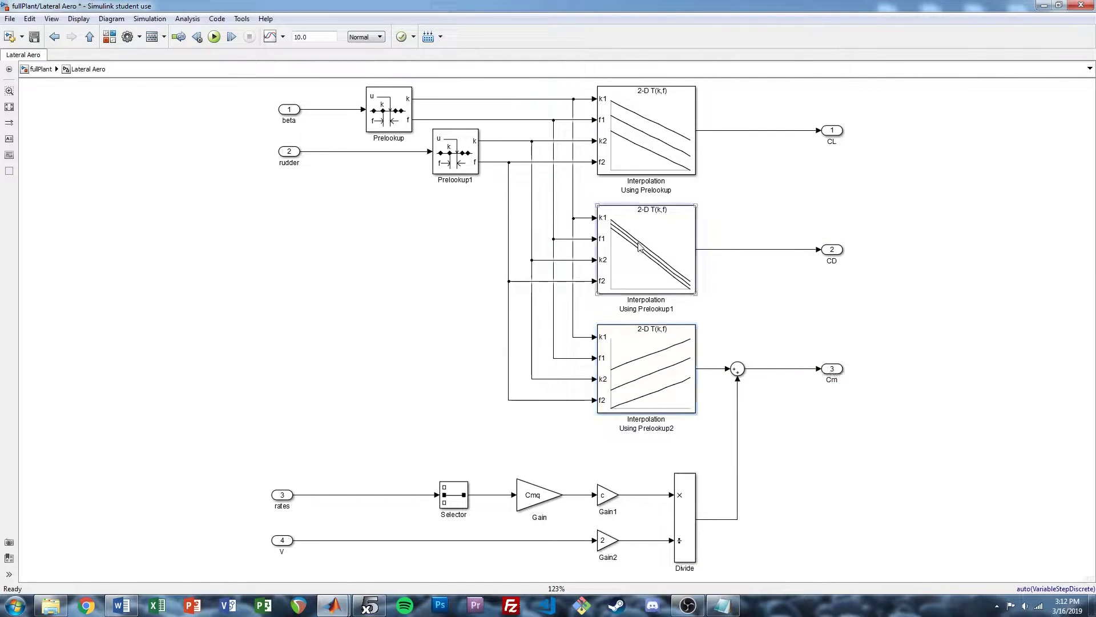
double_click(674, 377)
key("Escape")
double_click(667, 162)
key("Escape")
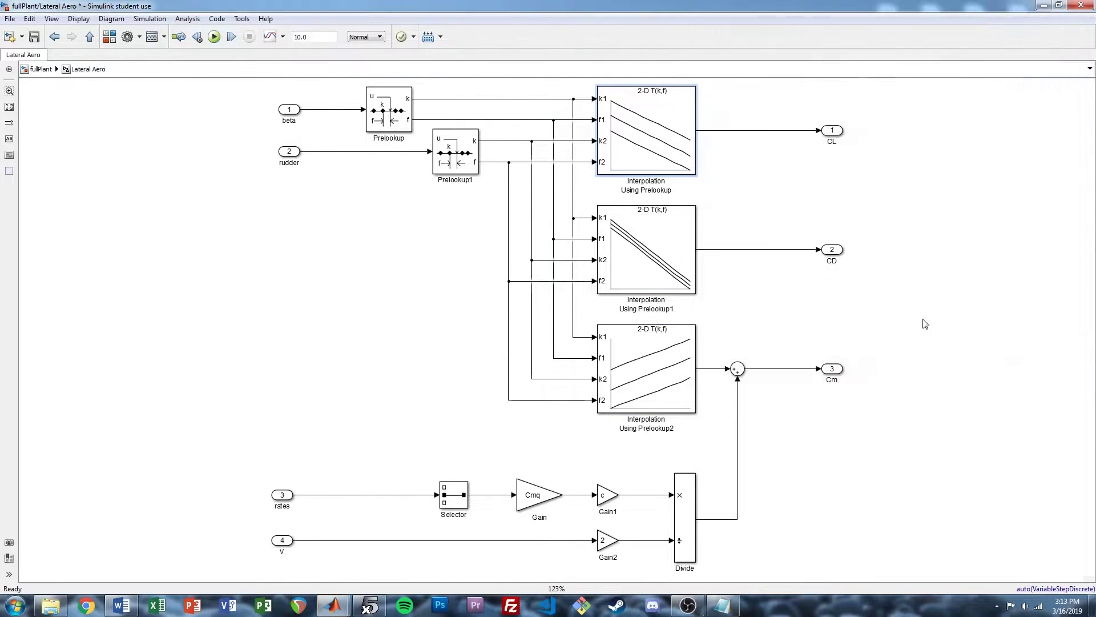
Rename the three output ports of the Lateral Aero subsystem CY, Cl and Cn
left_click(915, 316)
left_click(833, 147)
double_click(833, 142)
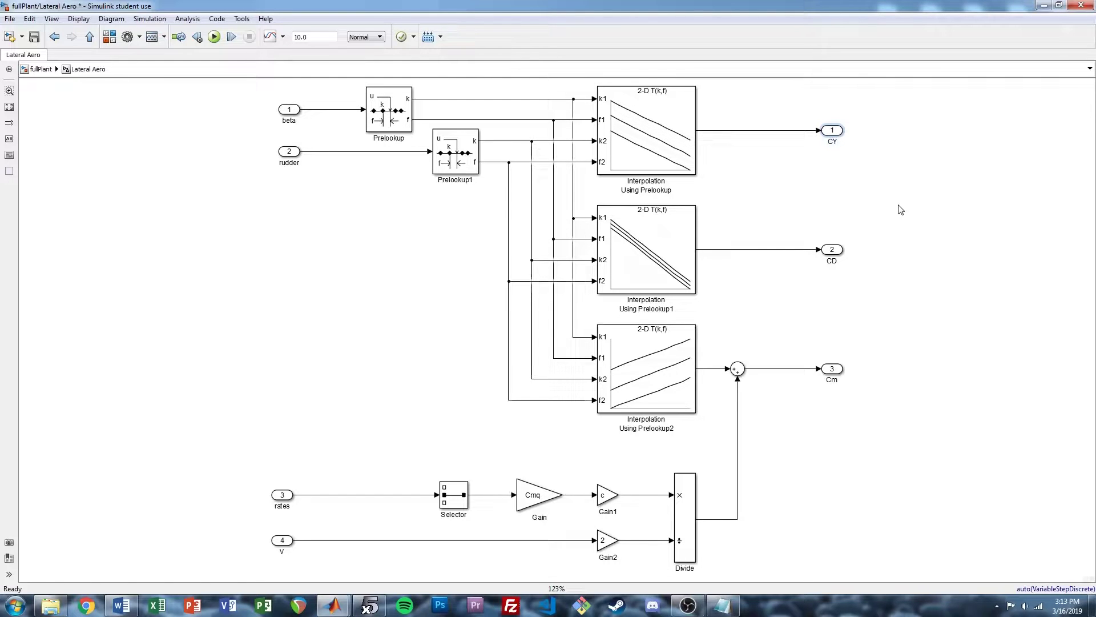
double_click(832, 260)
double_click(833, 379)
type("Cn")
left_click(904, 335)
Disconnect the Divide output from the Sum, insert a copy of the Sum into the Cl line, and move the Cn Sum closer to its port
scroll(833, 434, "up", 3)
left_click(720, 379)
key("Delete")
left_click_drag(722, 340, 719, 192)
left_click(702, 192)
key("Delete")
left_click(746, 195)
left_click(795, 345)
left_click_drag(783, 341, 779, 340)
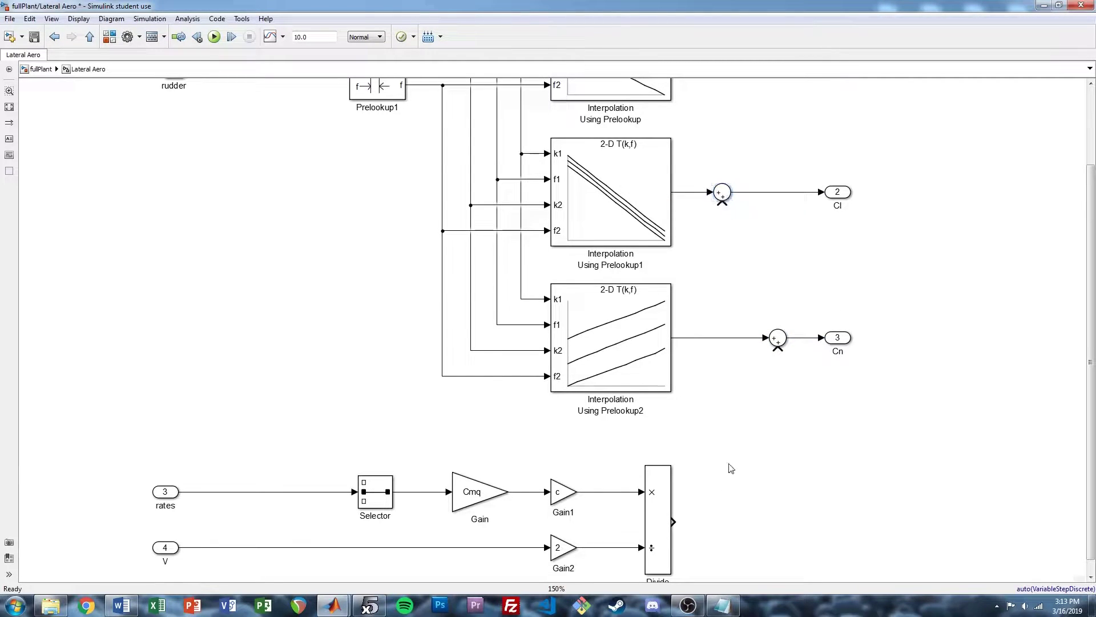
Delete the Selector and the Cmq Gain block from the rates line
scroll(728, 462, "down", 3)
scroll(810, 416, "left", 4)
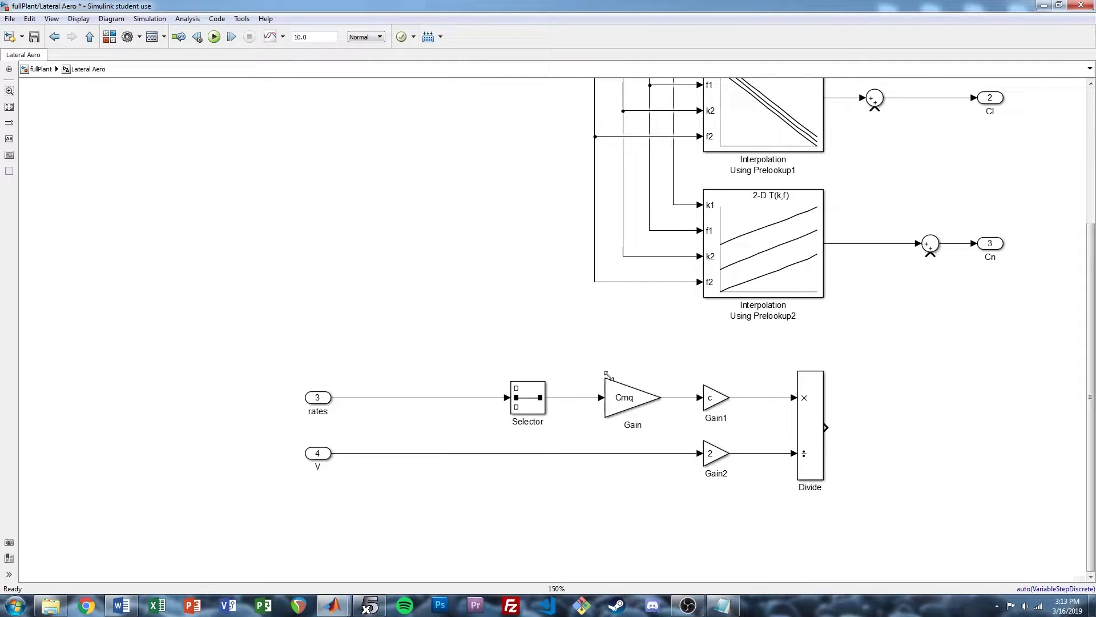
left_click_drag(445, 344, 515, 332)
scroll(517, 337, "left", 1)
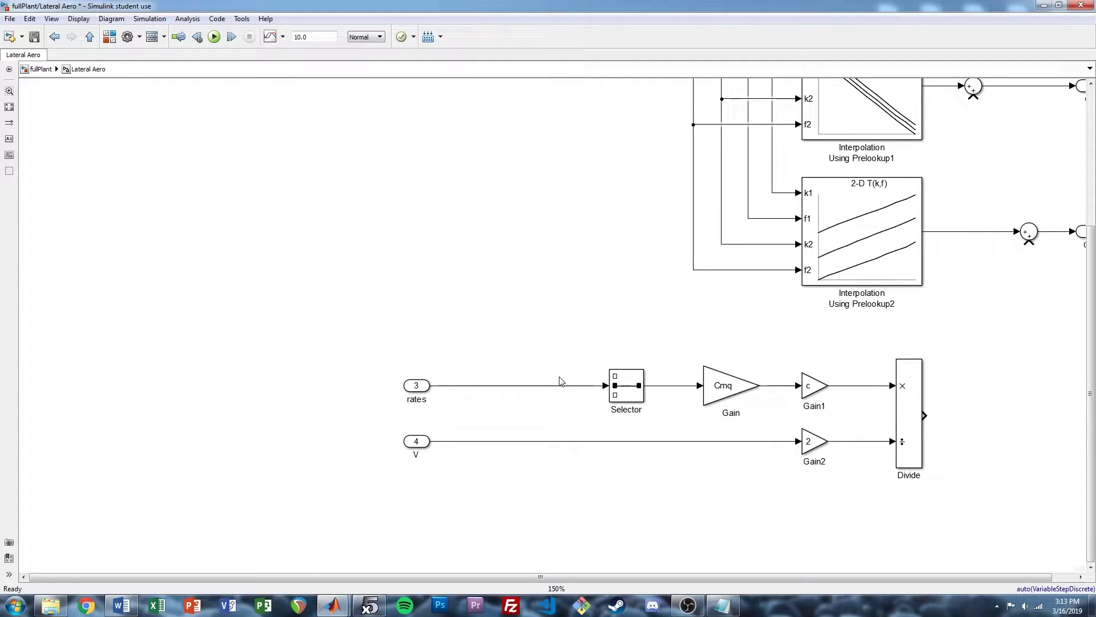
left_click(628, 394)
key("Delete")
key("Delete")
left_click(723, 387)
key("Delete")
Set the c gain ahead of the Divide numerator to b, and check the V line's gain without changing it
left_click(806, 392)
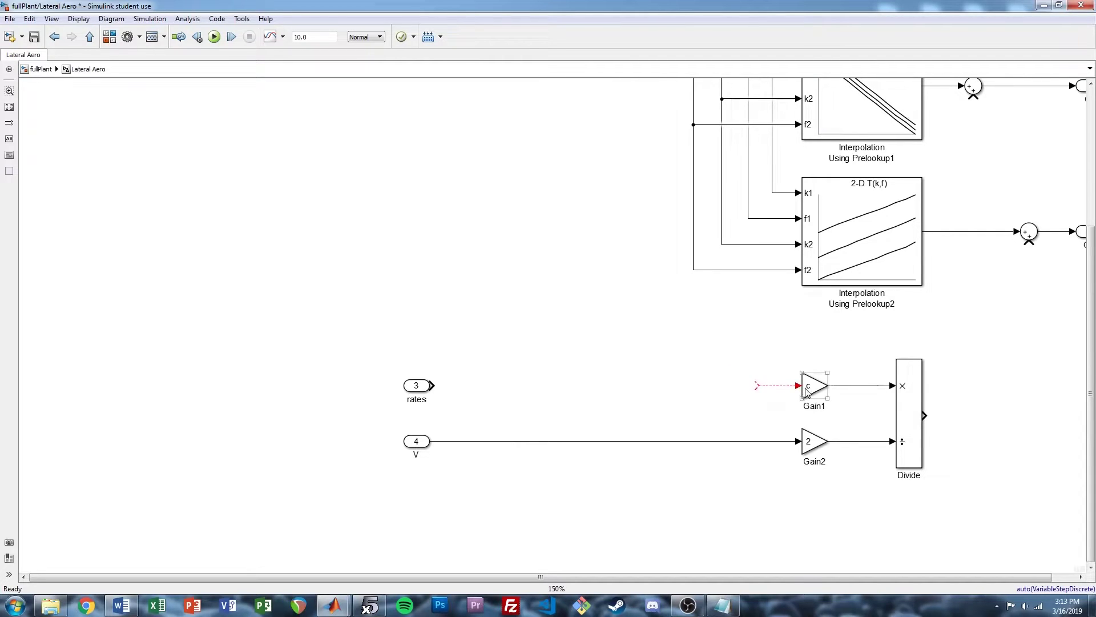
double_click(806, 393)
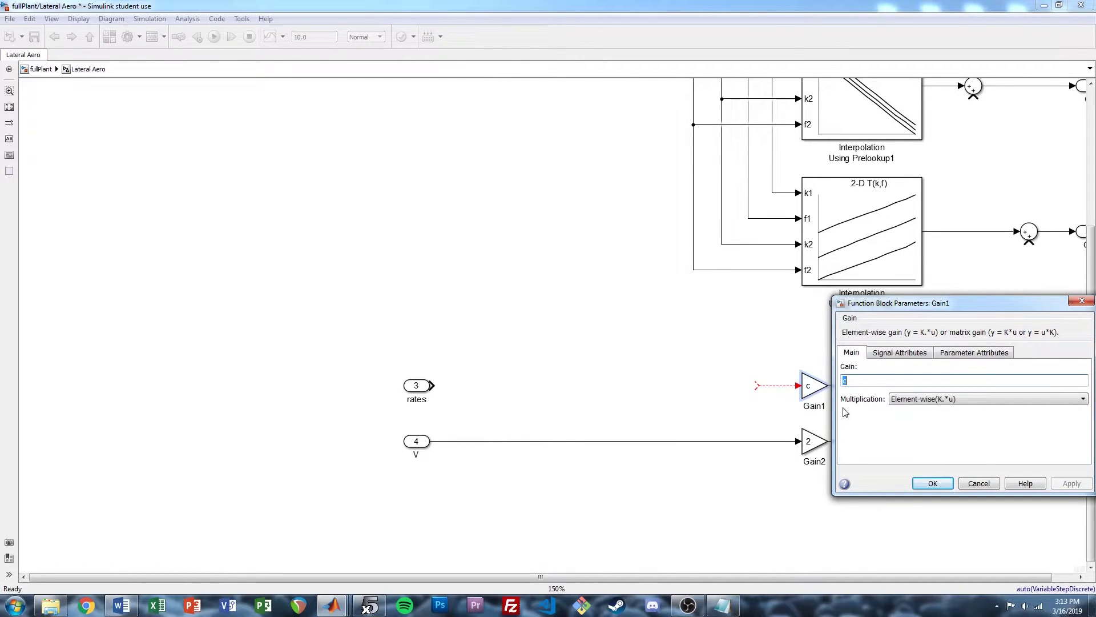
type("b")
key("Return")
left_click(816, 445)
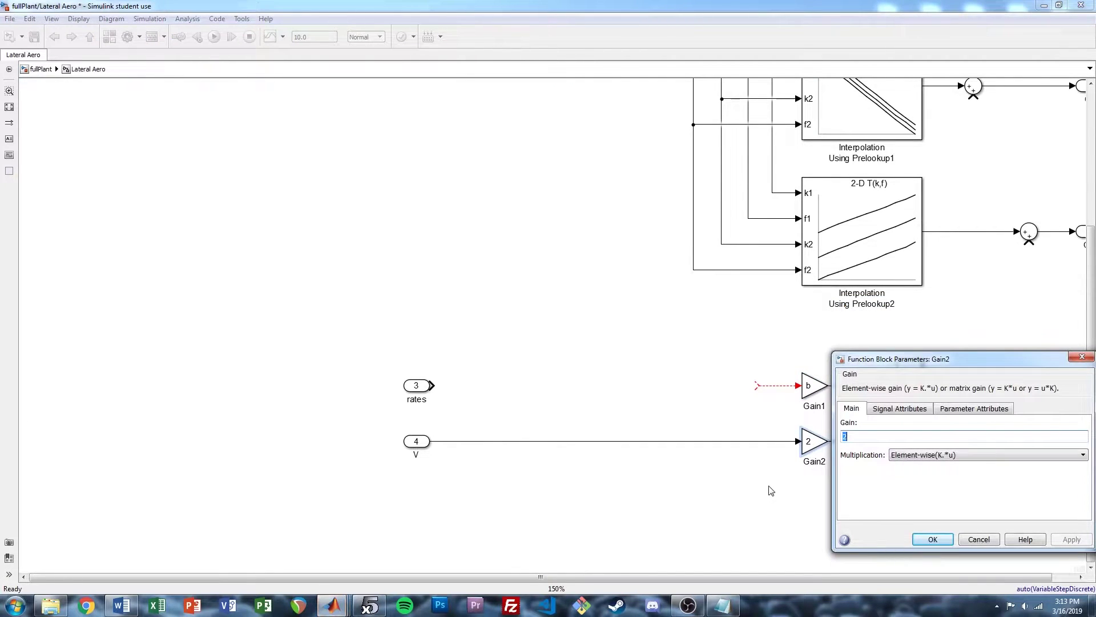
key("Return")
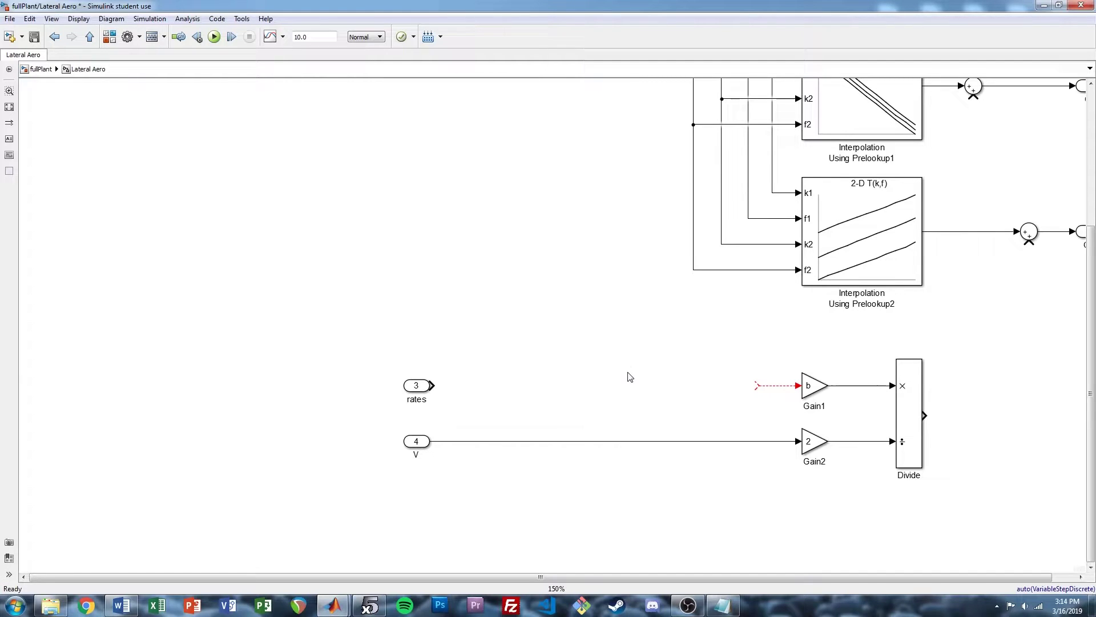
Add a Product block and connect the rates port to its second input
double_click(545, 341)
type("prod")
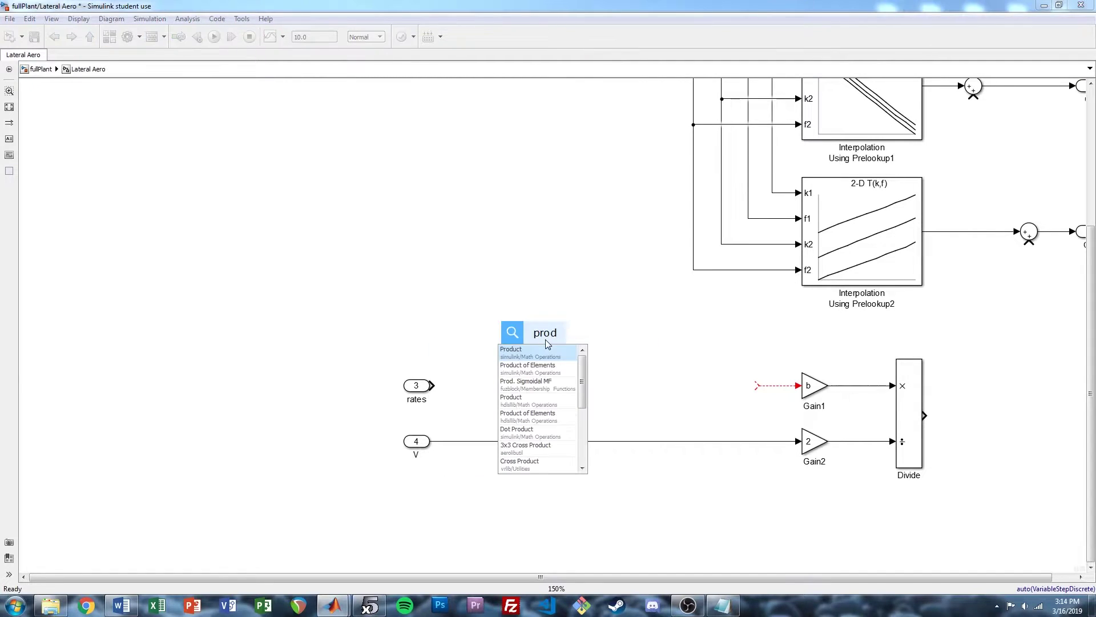
key("Return")
left_click_drag(558, 349, 503, 386)
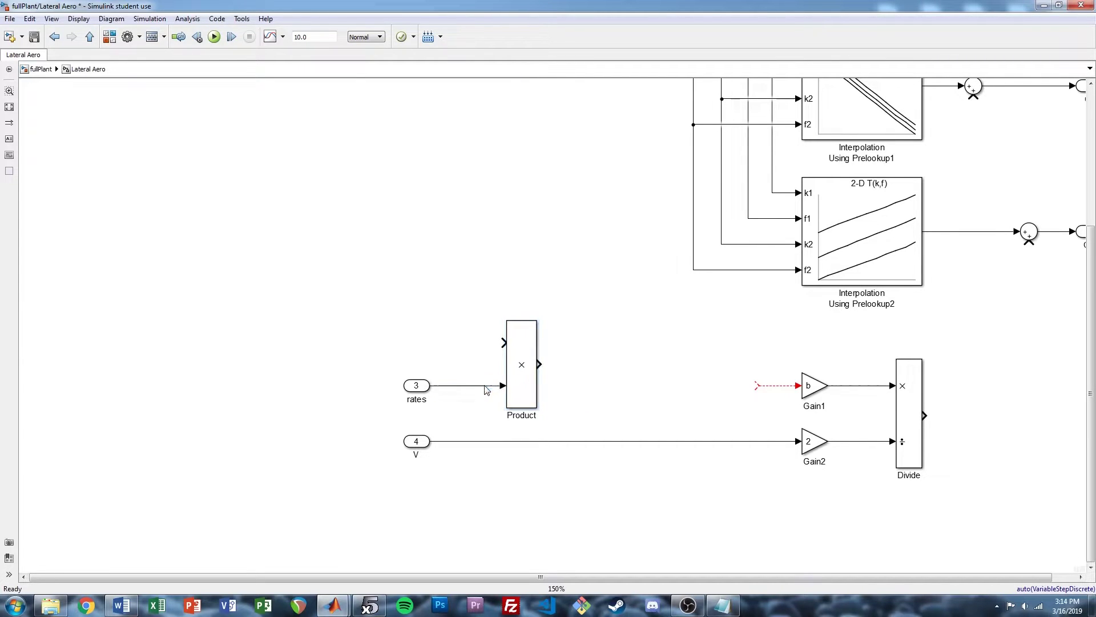
Switch the Product block to matrix multiplication and widen it
double_click(521, 375)
left_click(602, 412)
left_click(622, 428)
left_click(642, 509)
left_click_drag(537, 408, 554, 408)
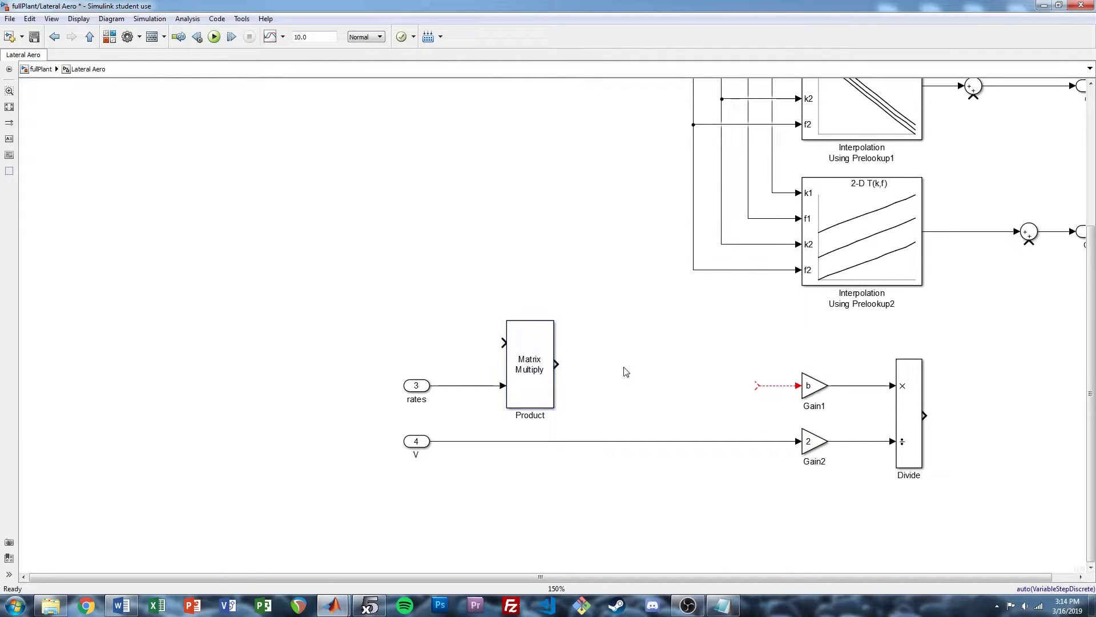
Connect the Product output to the b gain, level the gains and Divide with it, and move the V port closer to its gain
left_click_drag(556, 364, 757, 386)
left_click_drag(972, 489, 765, 341)
left_click_drag(910, 420, 910, 396)
left_click(764, 478)
left_click_drag(416, 446, 627, 422)
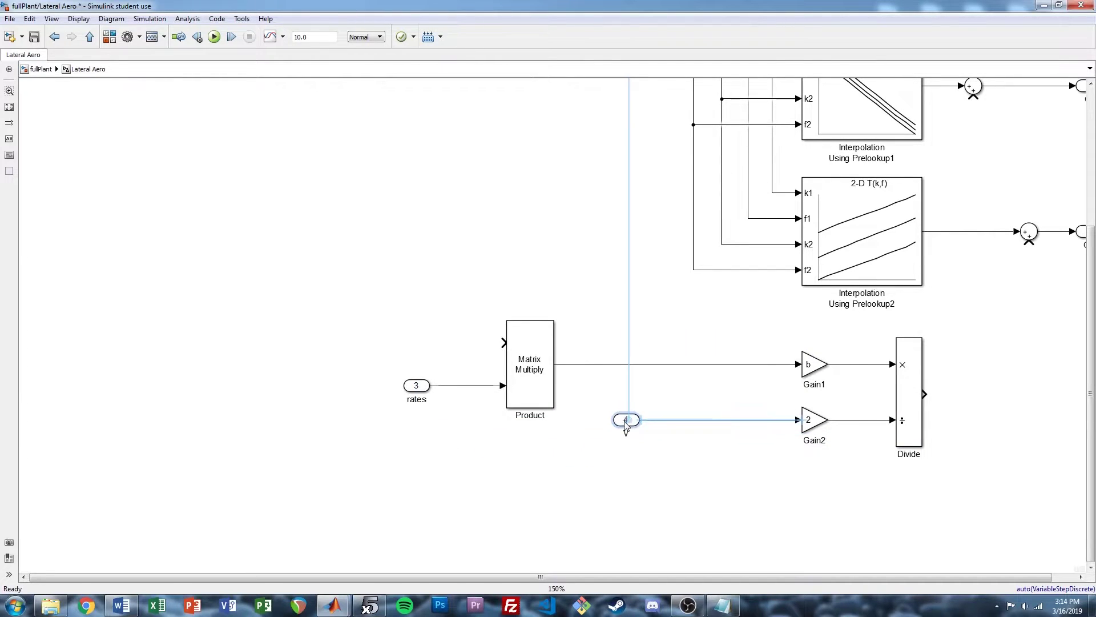
scroll(627, 423, "down", 3)
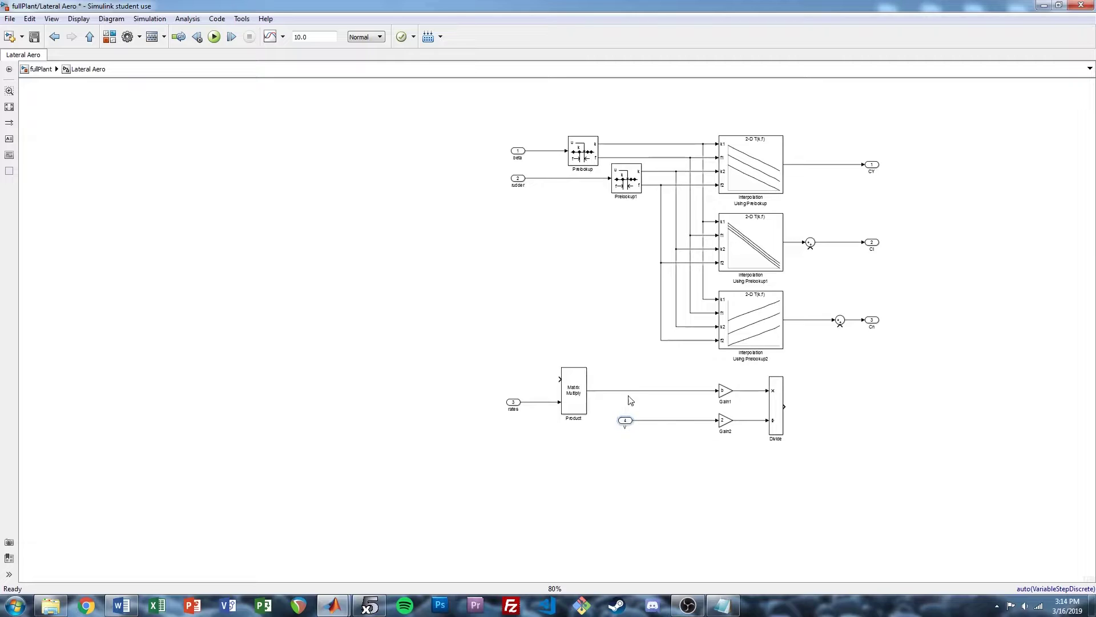
Add a Constant block ahead of the Product block's open first input and enlarge it
scroll(791, 389, "up", 2)
left_click_drag(500, 380, 640, 347)
double_click(464, 301)
type("const")
key("Return")
left_click_drag(477, 306, 438, 286)
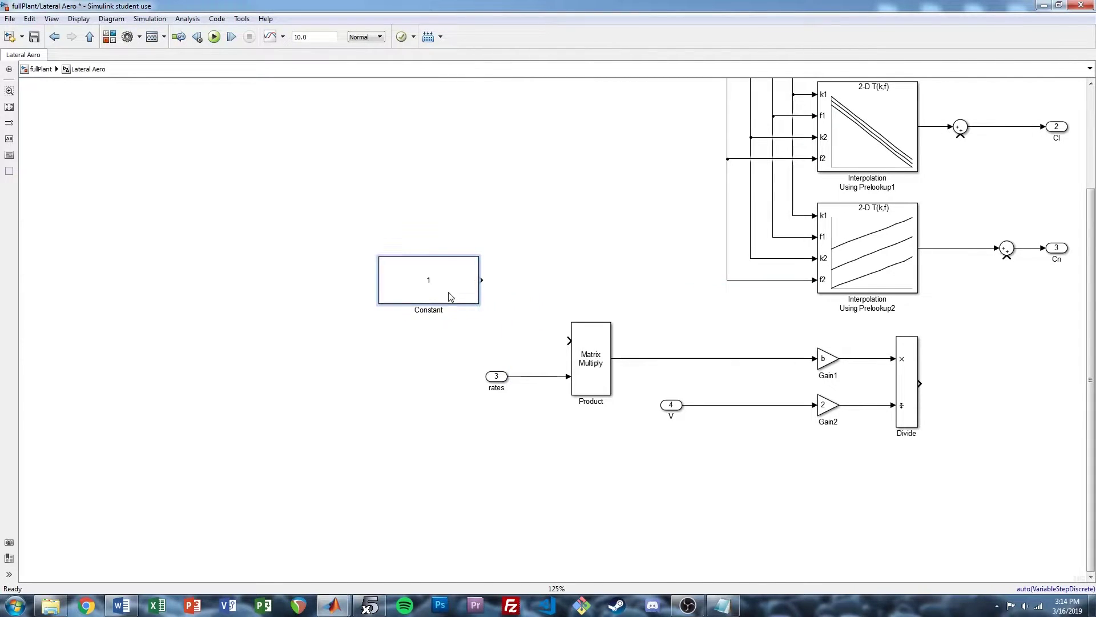
Set the Constant block's value to [Clp 0 Clr; Cnp 0 Cnr]
double_click(438, 286)
left_click_drag(573, 197, 720, 169)
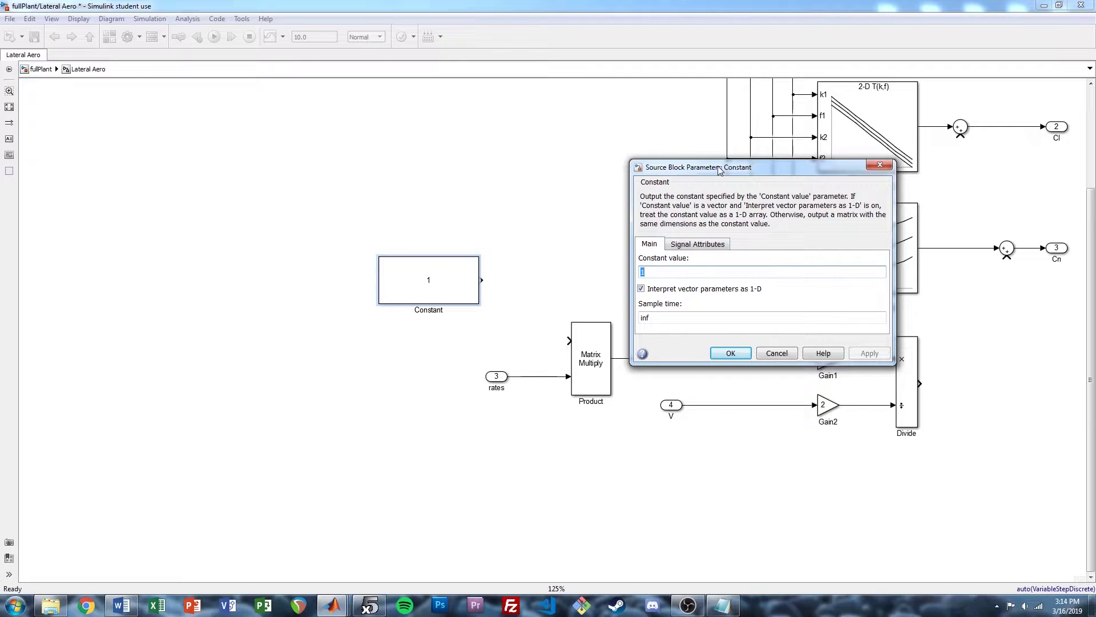
type("[Clp 0 Clr; Cnp 0 Cnr")
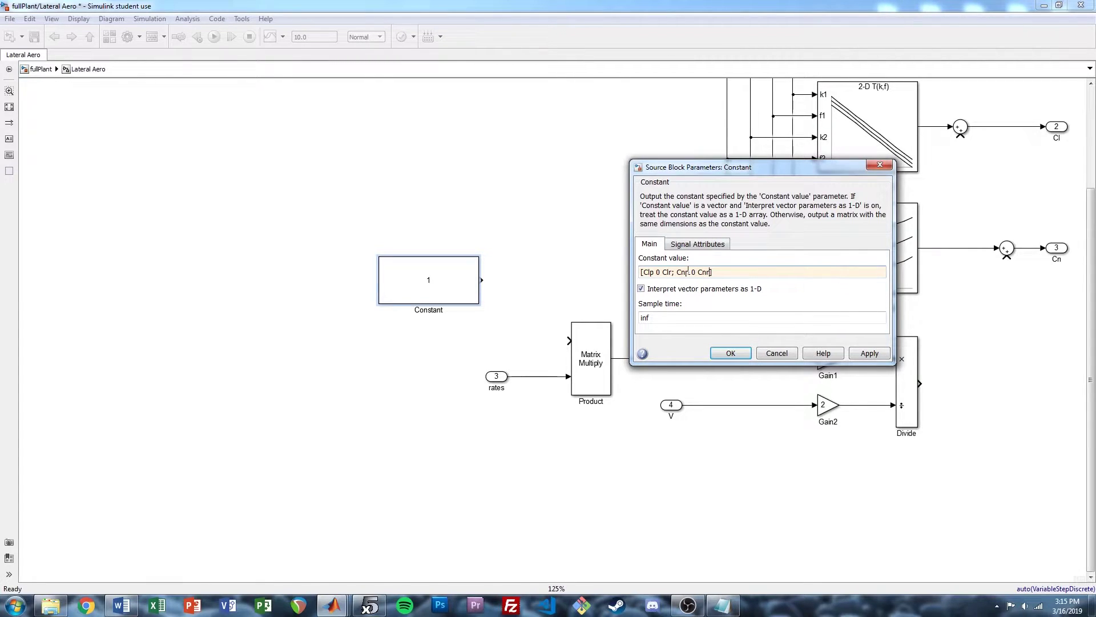
left_click(688, 273)
key("BackSpace")
type("p")
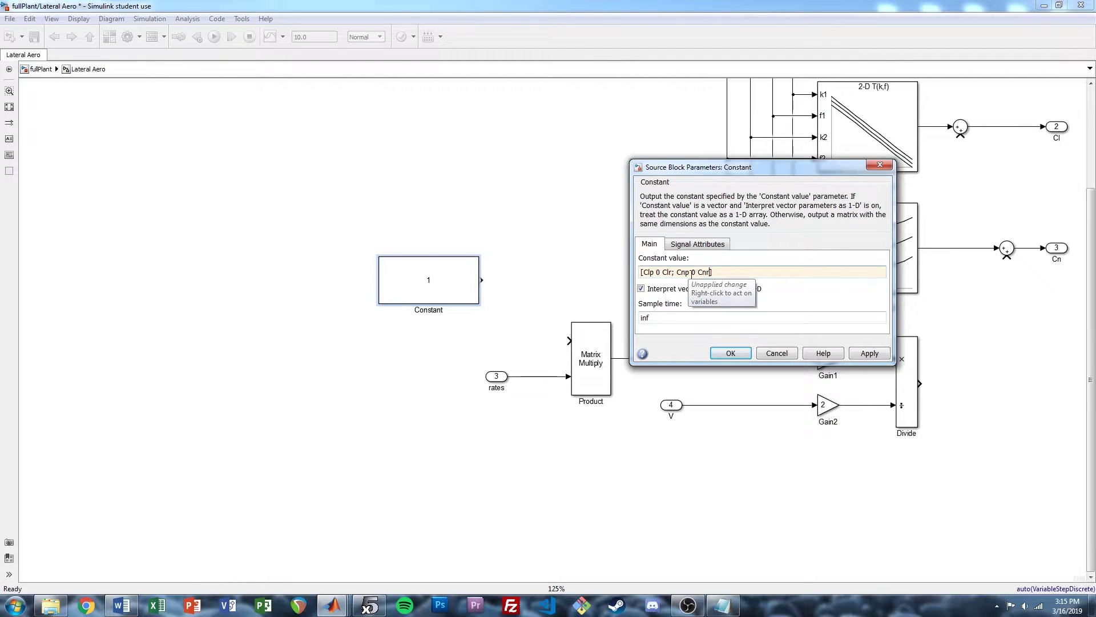
left_click(717, 353)
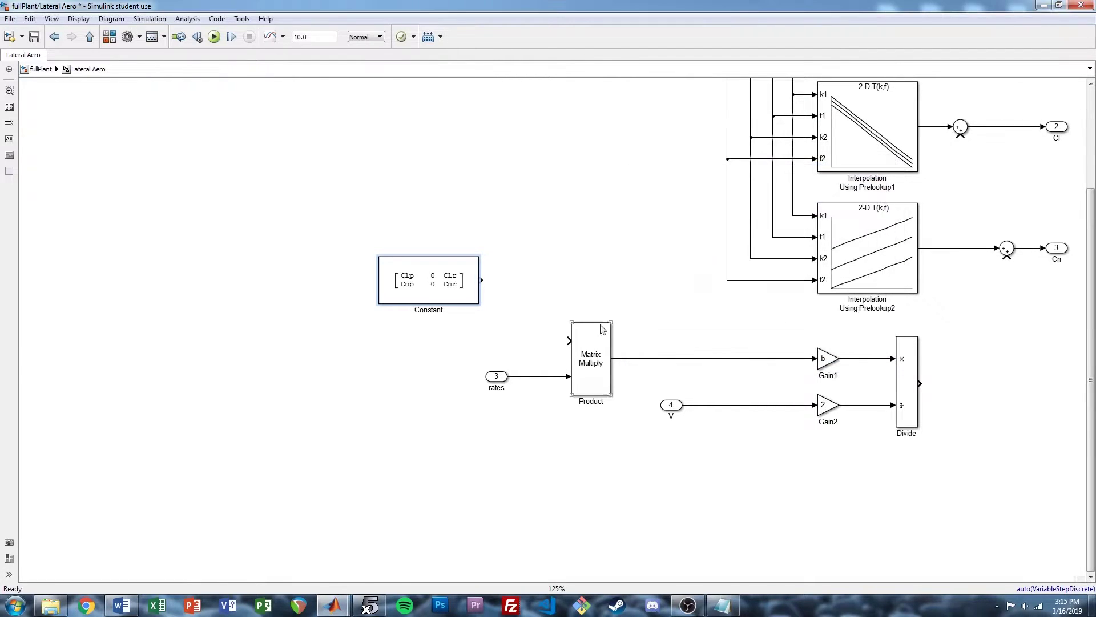
Connect the Constant to the Product block's first input, make the Product taller and realign the rates port with its second input
left_click_drag(458, 290, 569, 341)
left_click_drag(472, 336, 473, 350)
left_click(486, 277)
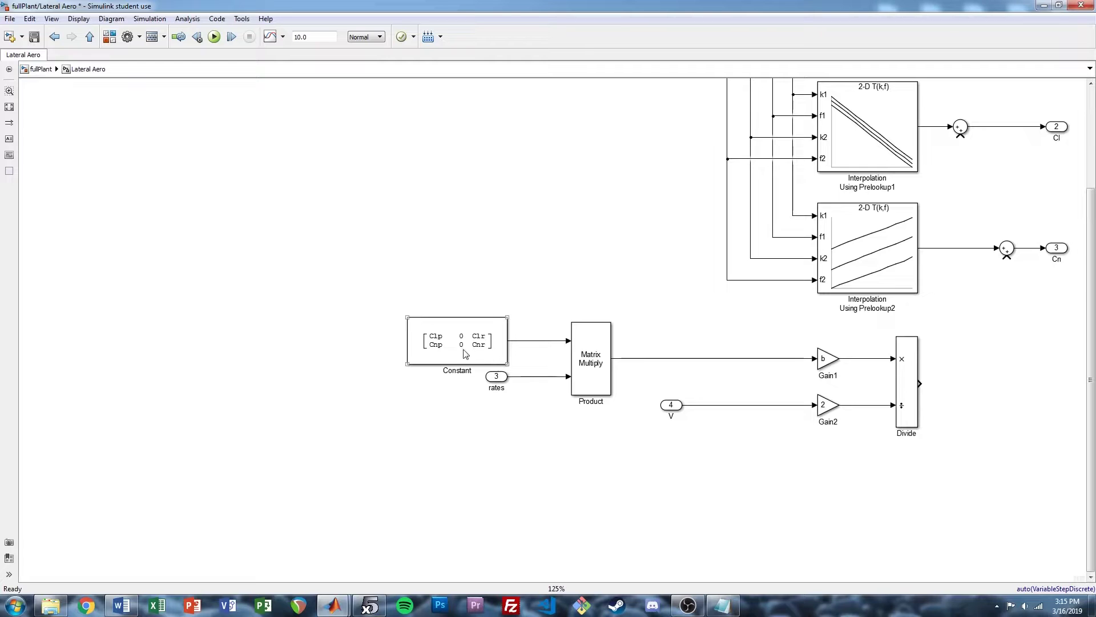
left_click_drag(612, 394, 611, 411)
left_click(501, 403)
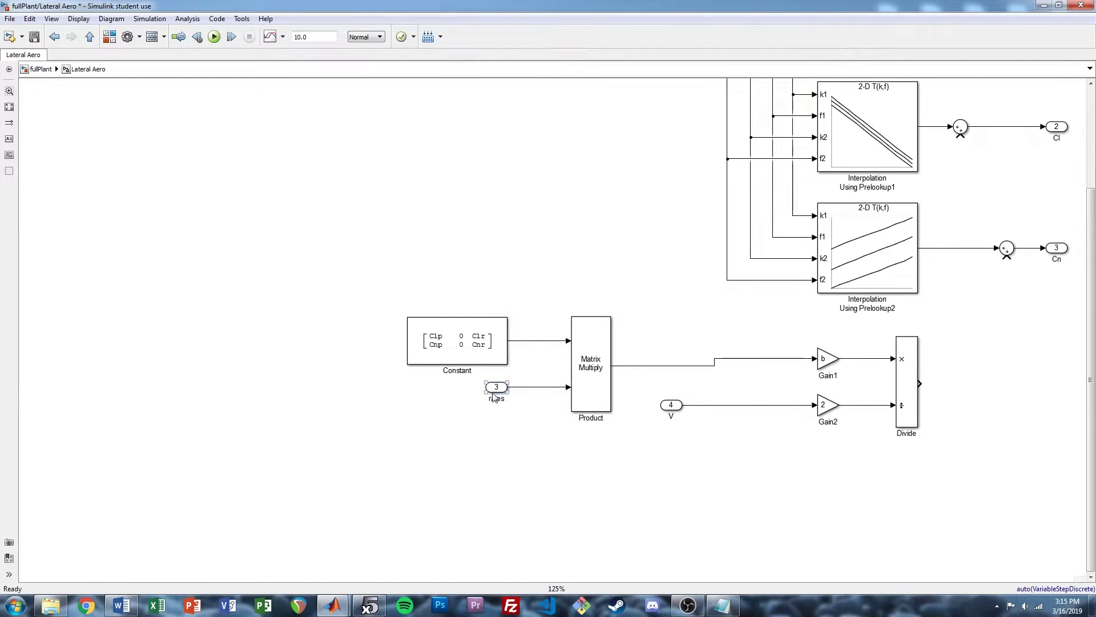
Shift both gains and the Divide block down level with the Product output, and realign the V port with its gain
left_click_drag(960, 451, 807, 337)
key("Down")
left_click(749, 323)
left_click_drag(959, 451, 815, 335)
key("Down")
left_click(735, 444)
left_click_drag(674, 409, 671, 412)
scroll(642, 328, "down", 4)
left_click_drag(619, 347, 576, 362)
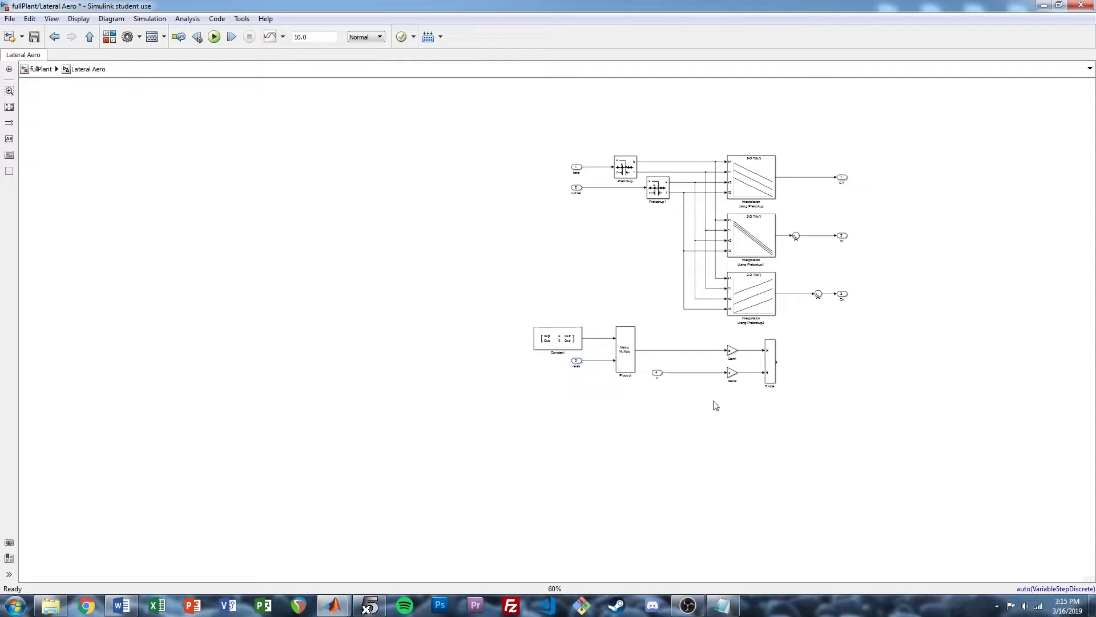
key("space")
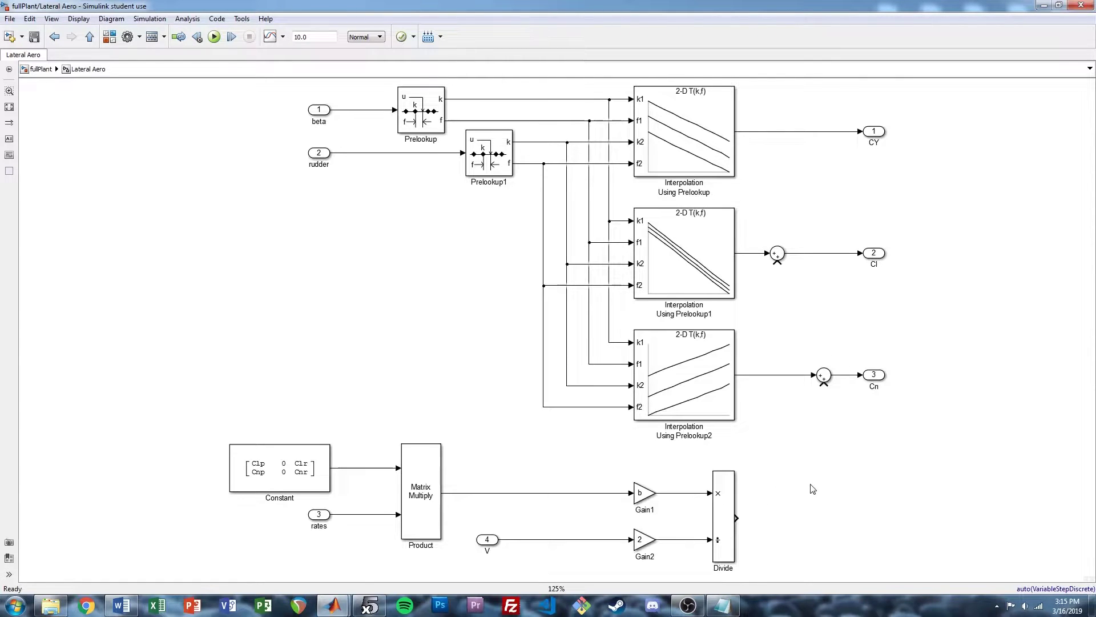
Add a Demux block after the Divide block, stretch it taller and connect the Divide output to it
double_click(772, 514)
type("demux")
key("Return")
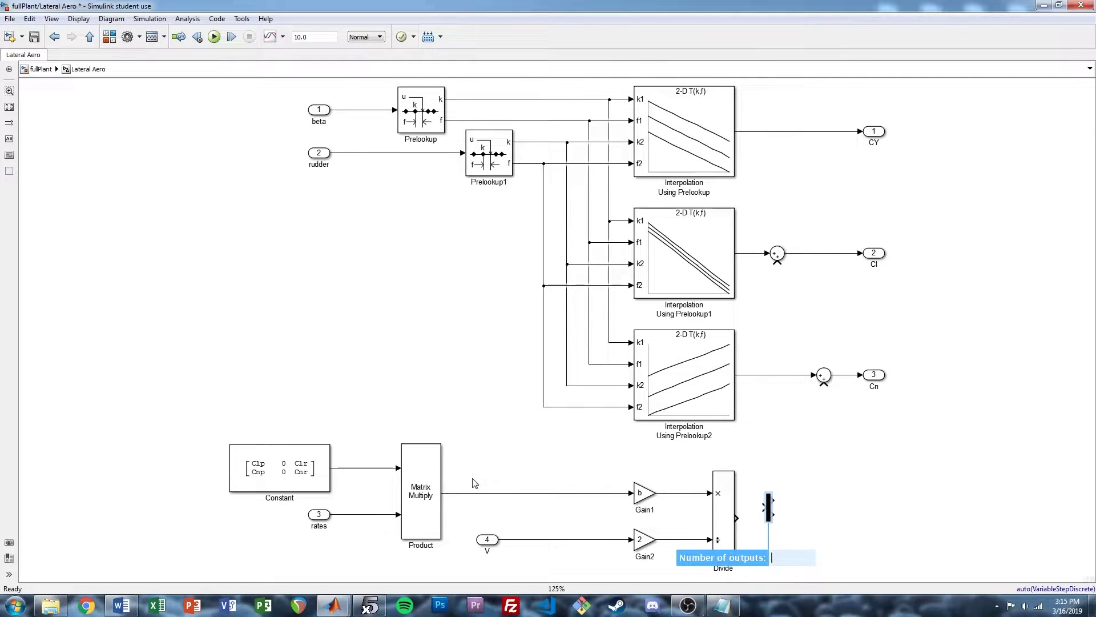
left_click(769, 508)
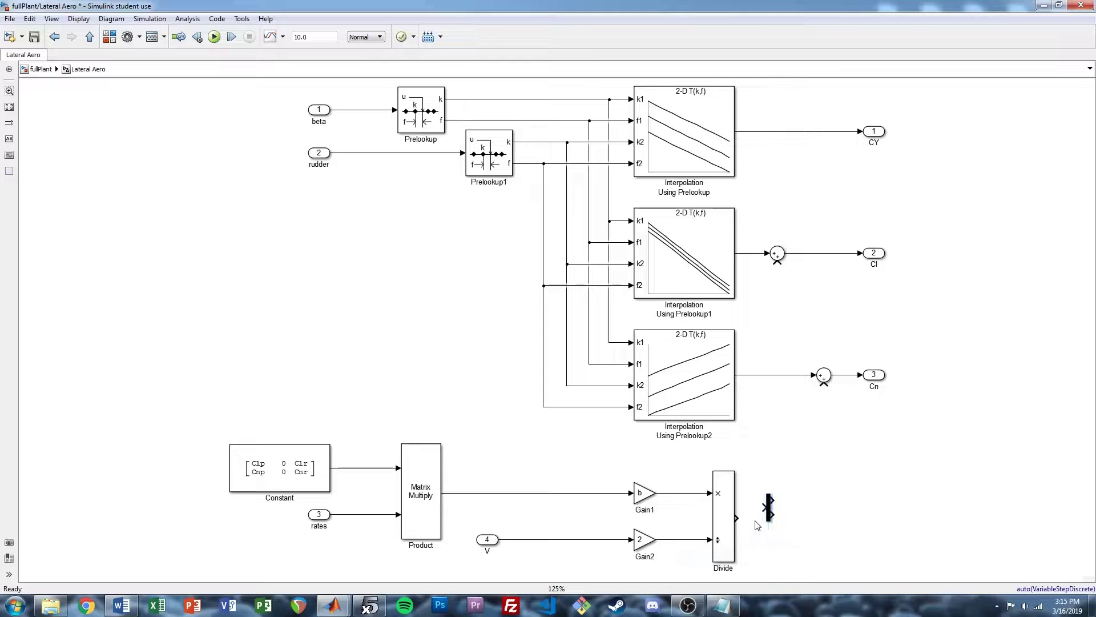
mouse_move(770, 520)
left_mouse_down()
mouse_move(770, 571)
mouse_move(759, 536)
left_mouse_up()
left_click(747, 516)
left_click(789, 517)
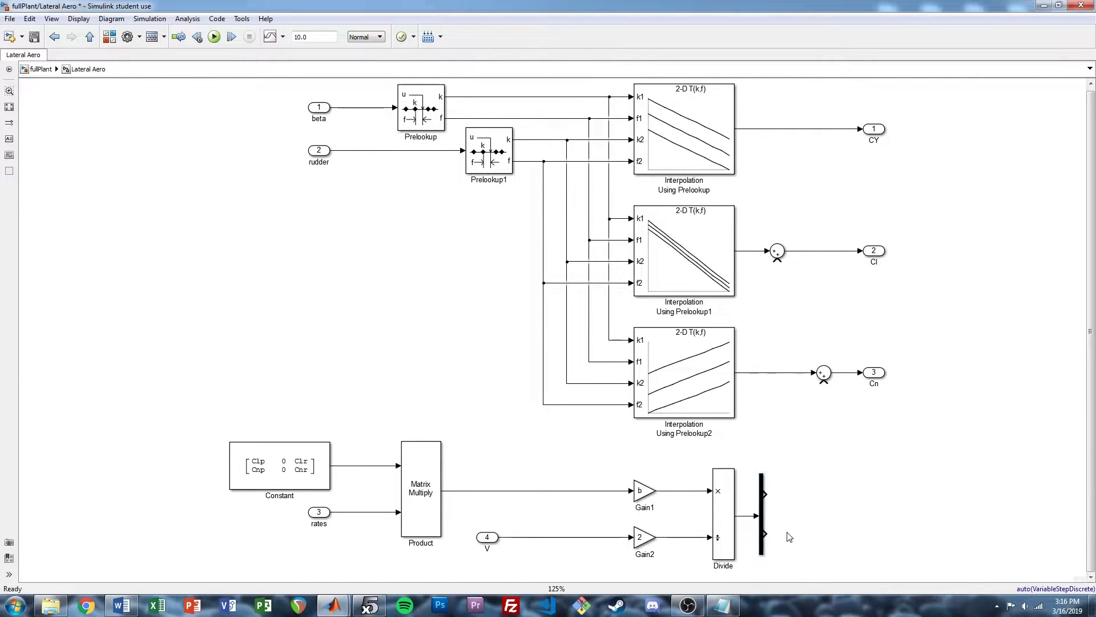
Move the b gain, the 2 gain and the Divide block closer to the Product block
left_click_drag(643, 490, 546, 489)
left_click_drag(635, 536, 538, 537)
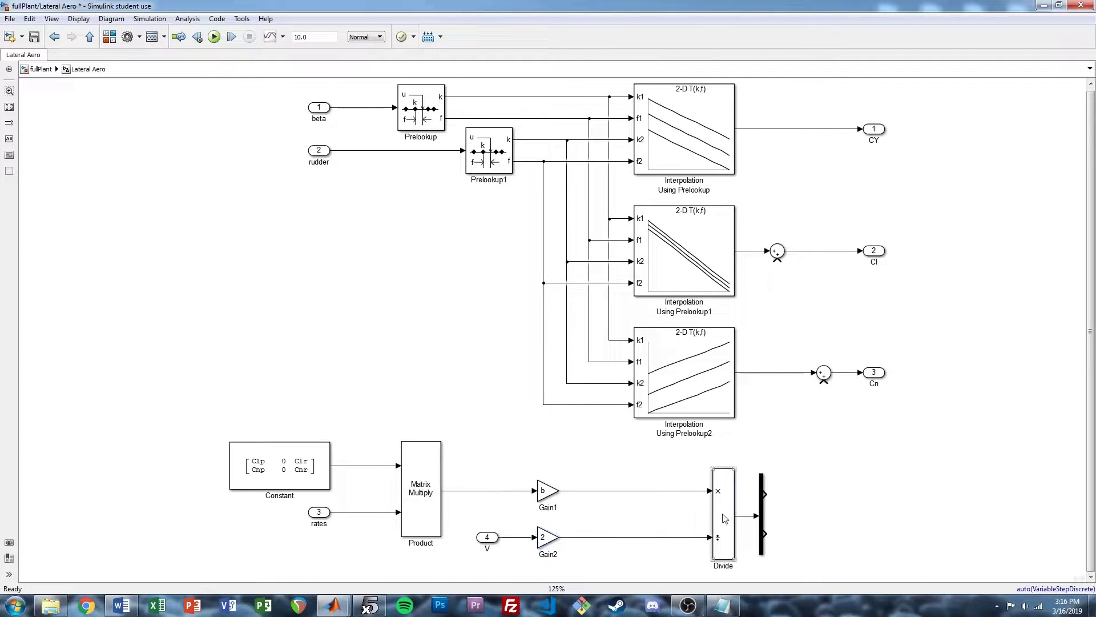
left_click_drag(728, 518, 648, 518)
Connect the two Demux outputs to the Cl and Cn sum blocks and save the model
mouse_move(760, 479)
left_mouse_down()
mouse_move(724, 480)
mouse_move(761, 440)
mouse_move(778, 264)
left_mouse_up()
left_click_drag(735, 534, 824, 383)
key("ctrl+s")
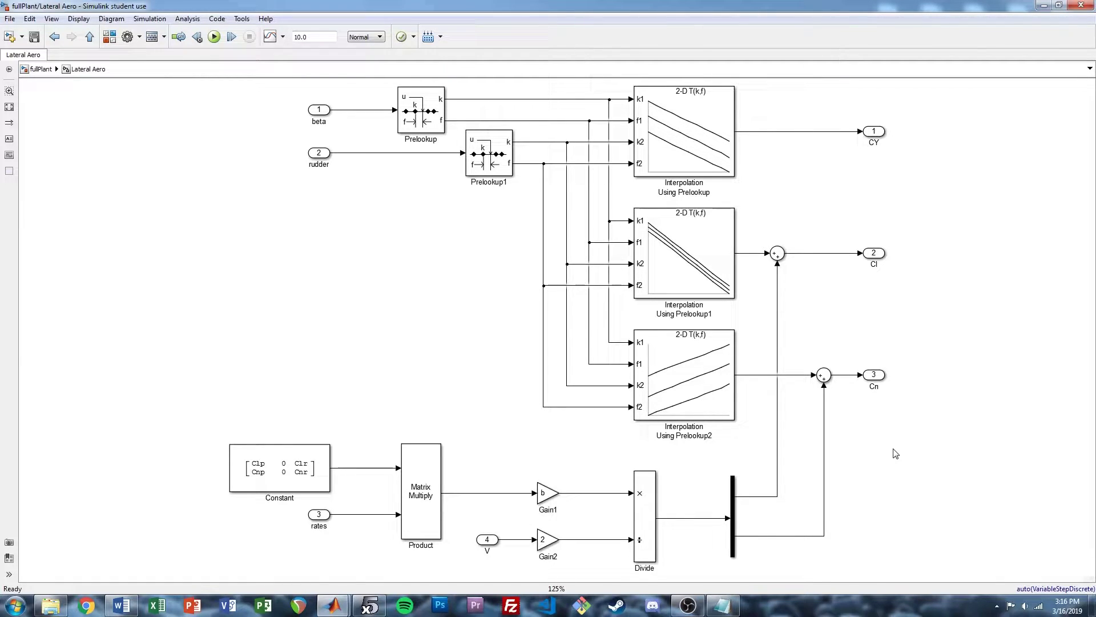
Update the diagram and read the reported diagnostics for the Lateral Aero subsystem
key("ctrl+d")
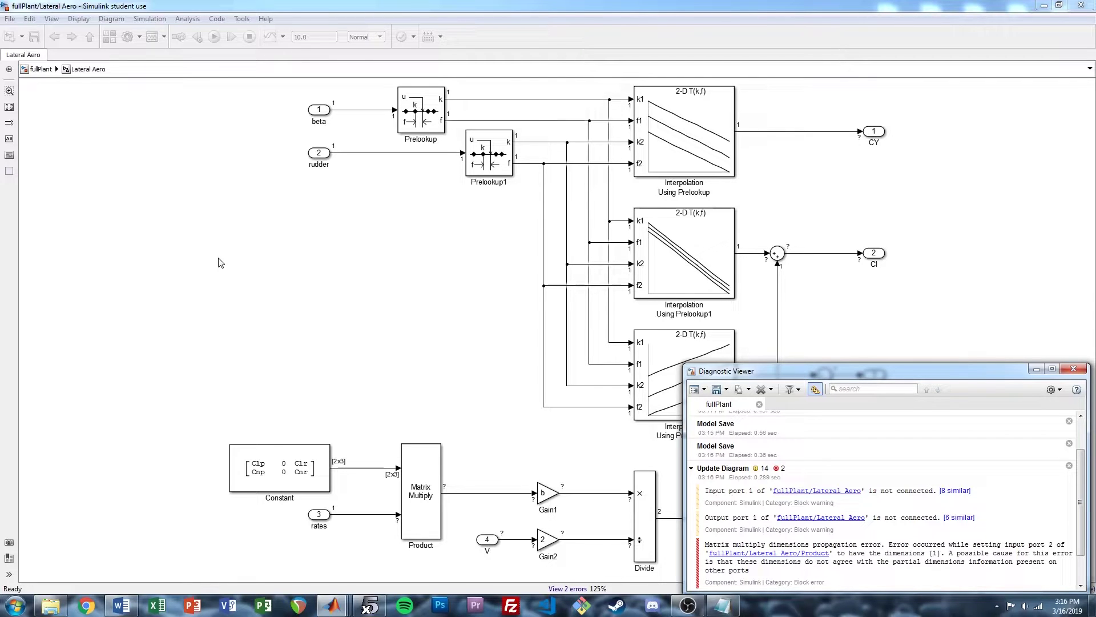
left_click_drag(919, 375, 346, 152)
scroll(406, 291, "down", 2)
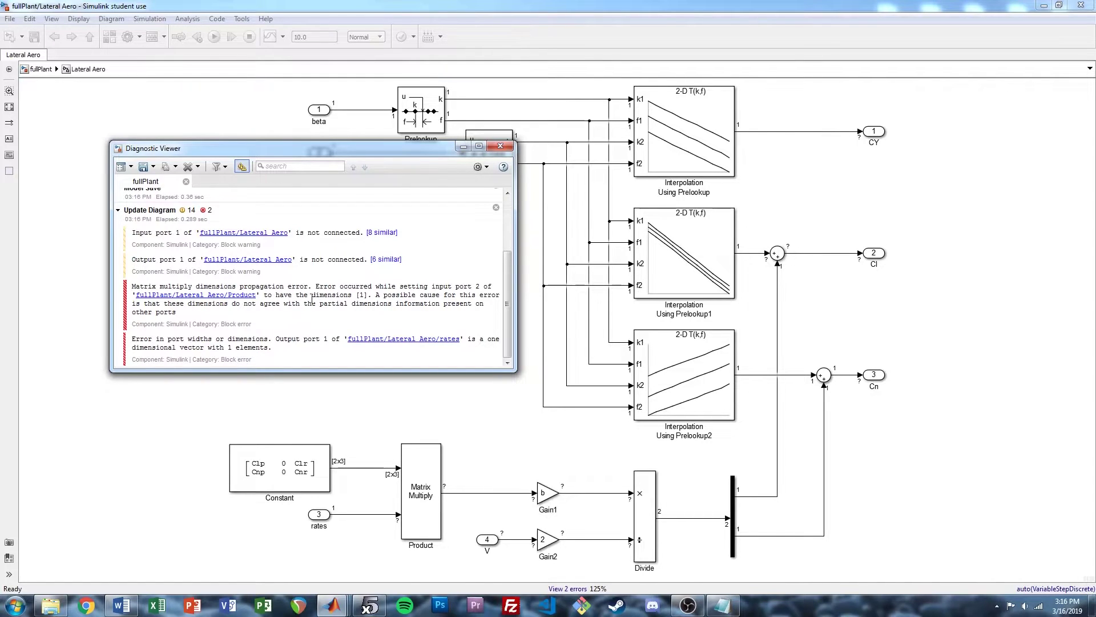
left_click(500, 146)
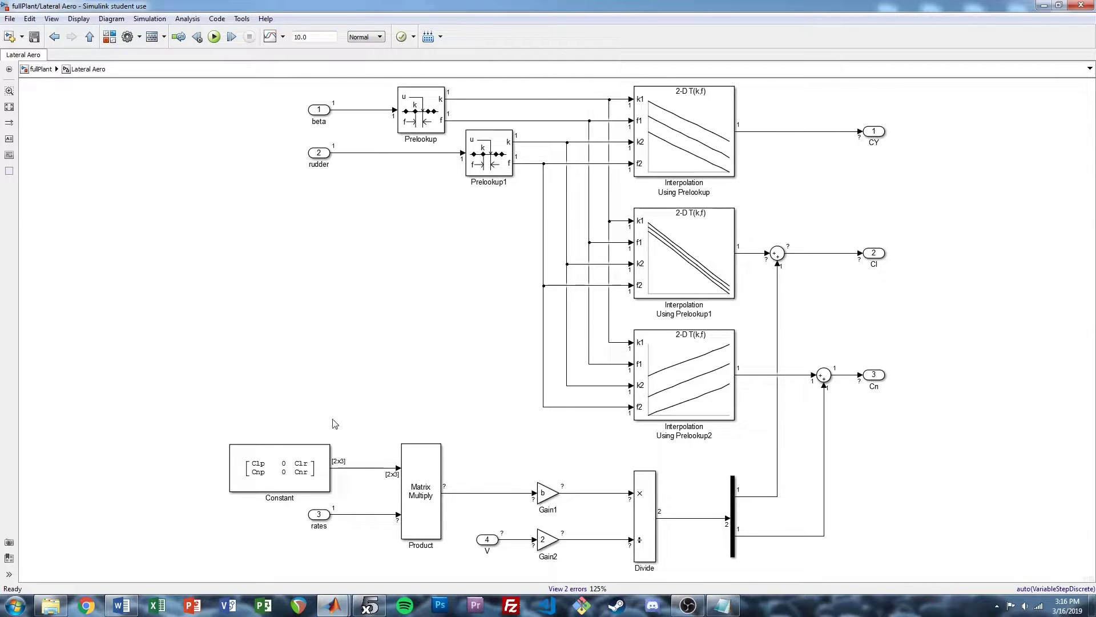
Set the rates input port's dimensions to 3, and save and update the model
double_click(319, 515)
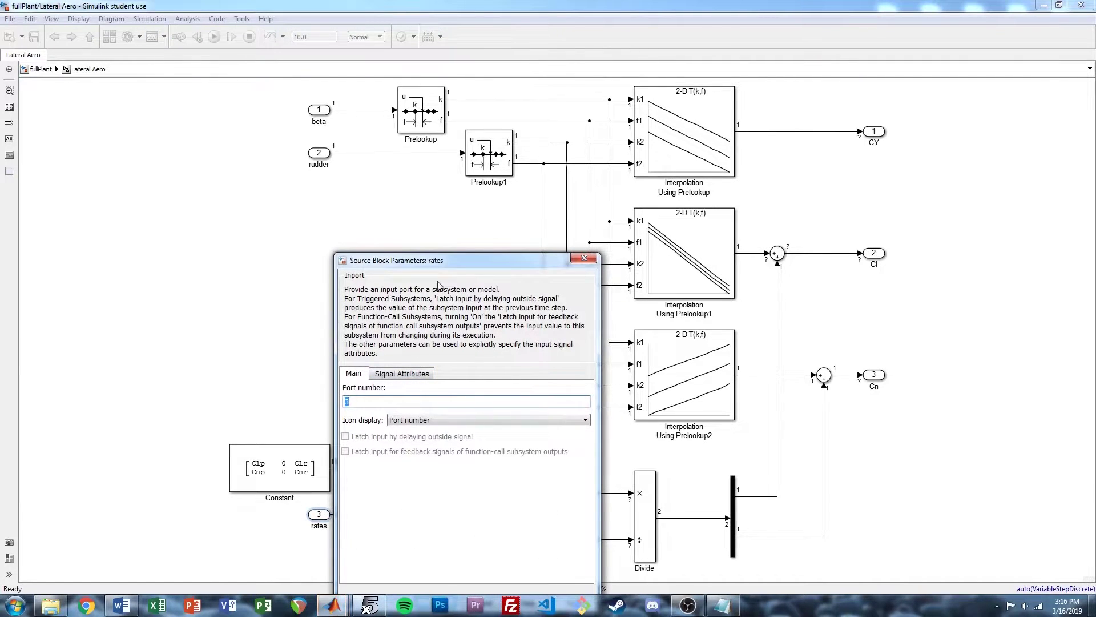
left_click_drag(451, 261, 554, 211)
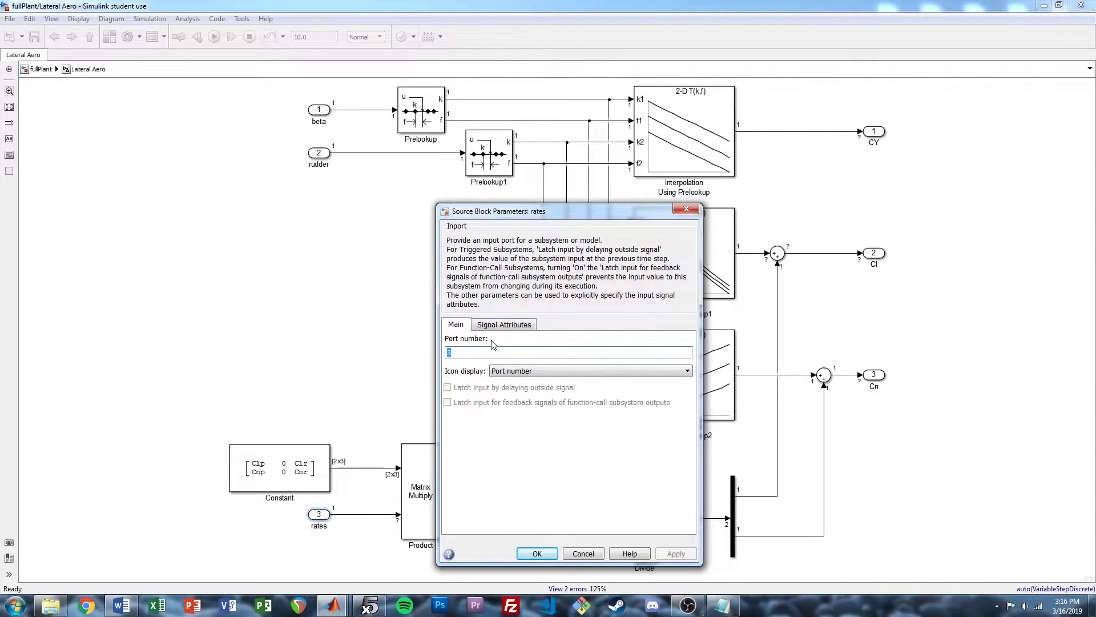
left_click(514, 325)
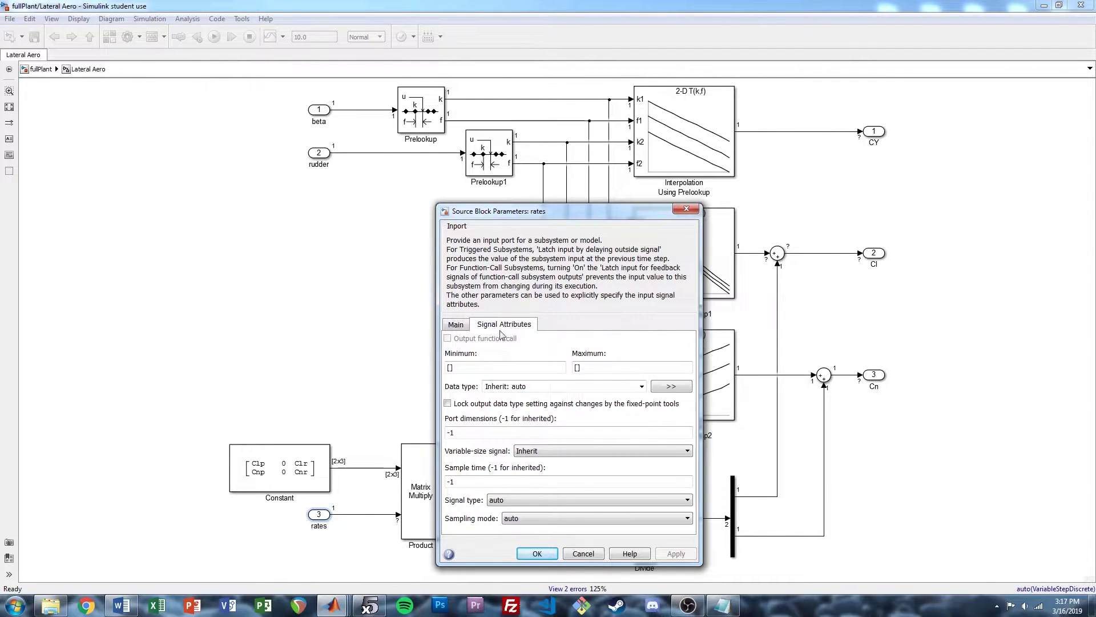
double_click(493, 435)
type("3")
left_click(662, 555)
left_click(537, 553)
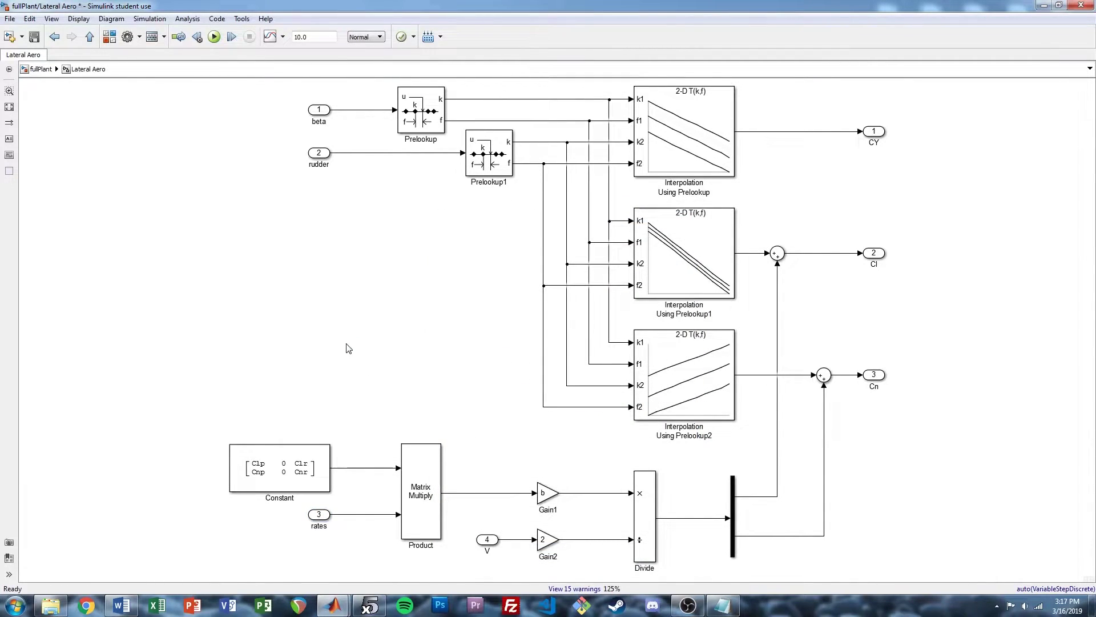
key("ctrl+s")
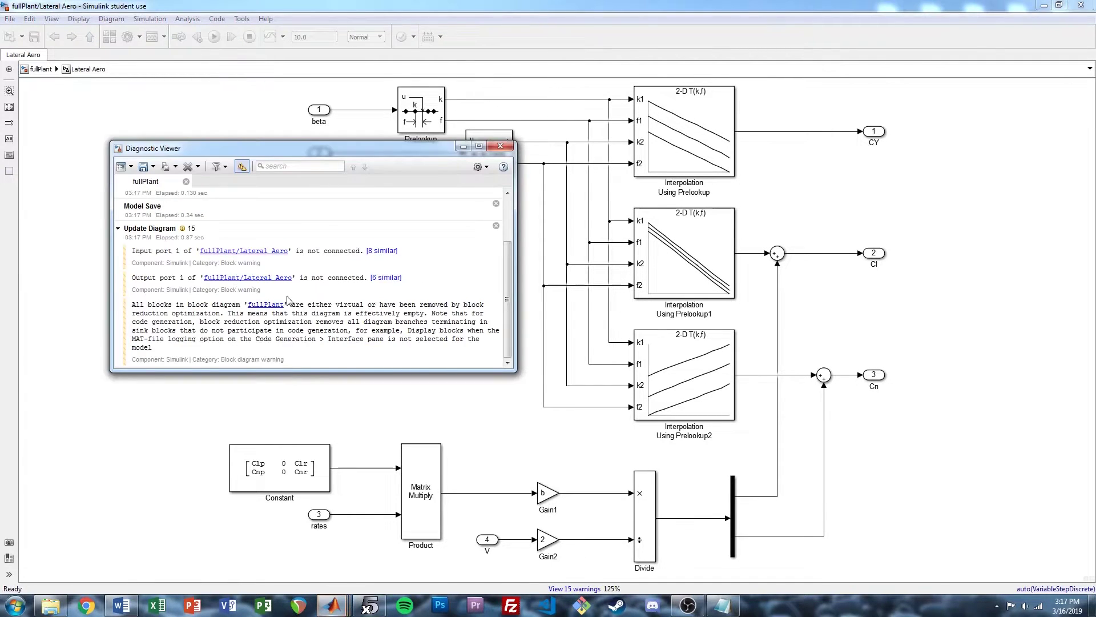
left_click(500, 146)
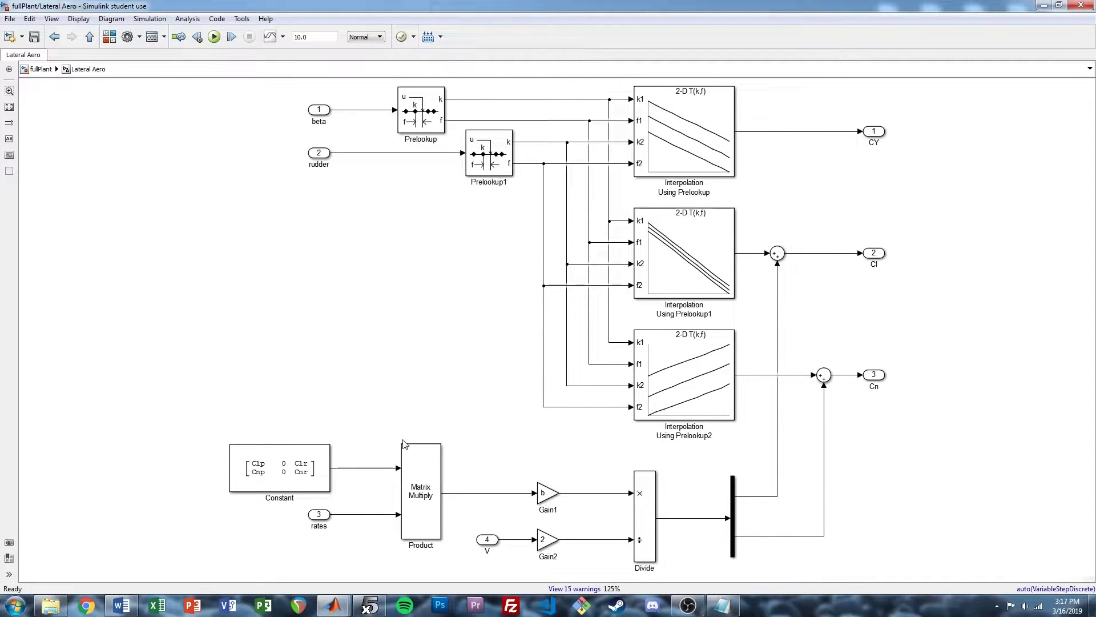
Review the port dimensions in the rates port's signal attributes
left_click(319, 516)
double_click(321, 516)
left_click(403, 374)
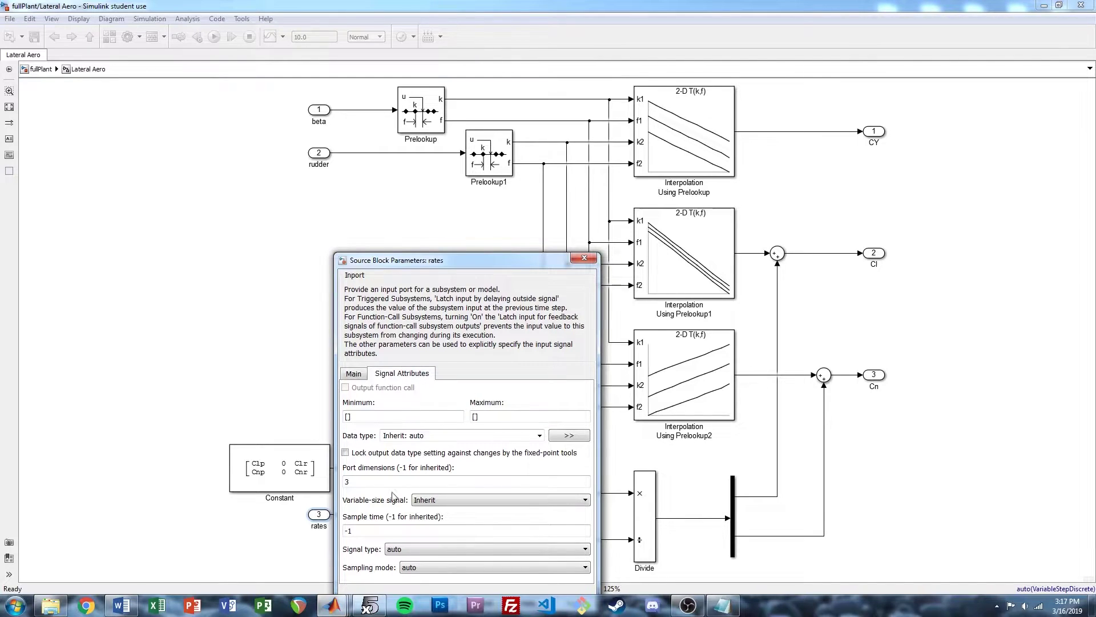
left_click_drag(514, 265, 506, 134)
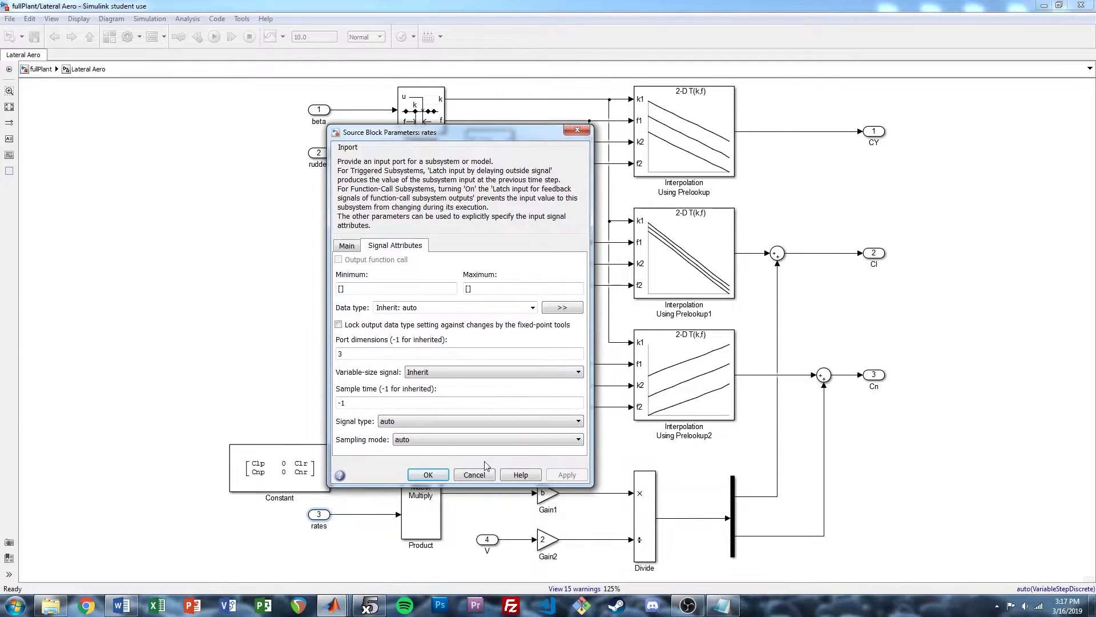
left_click(430, 478)
Return to the top level of fullPlant and fit both aero subsystems in view
left_click(402, 320)
key("Escape")
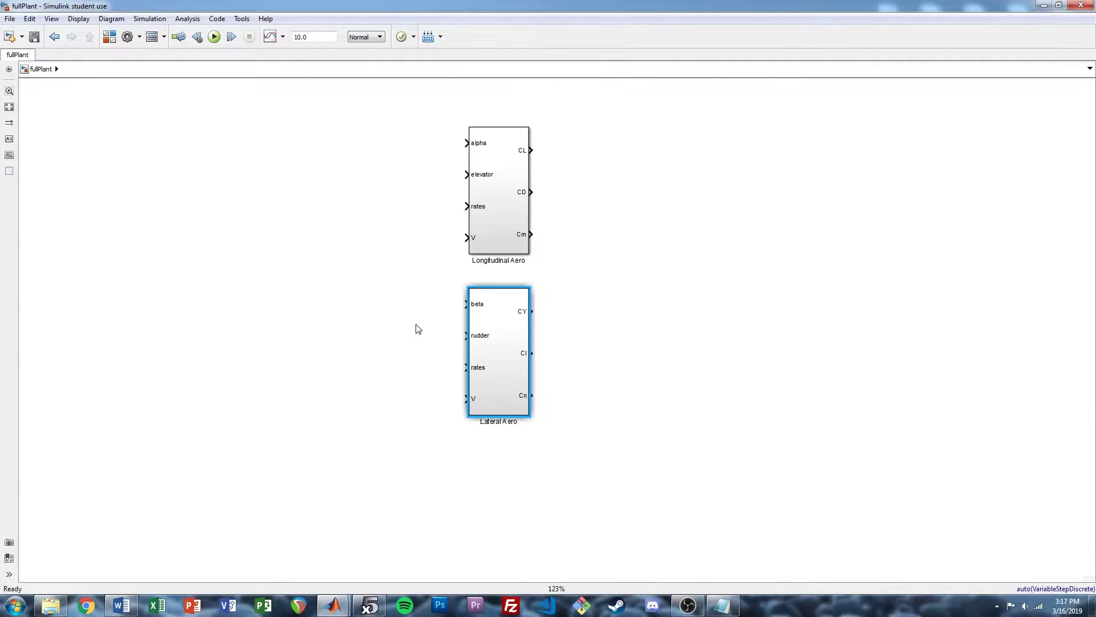
key("space")
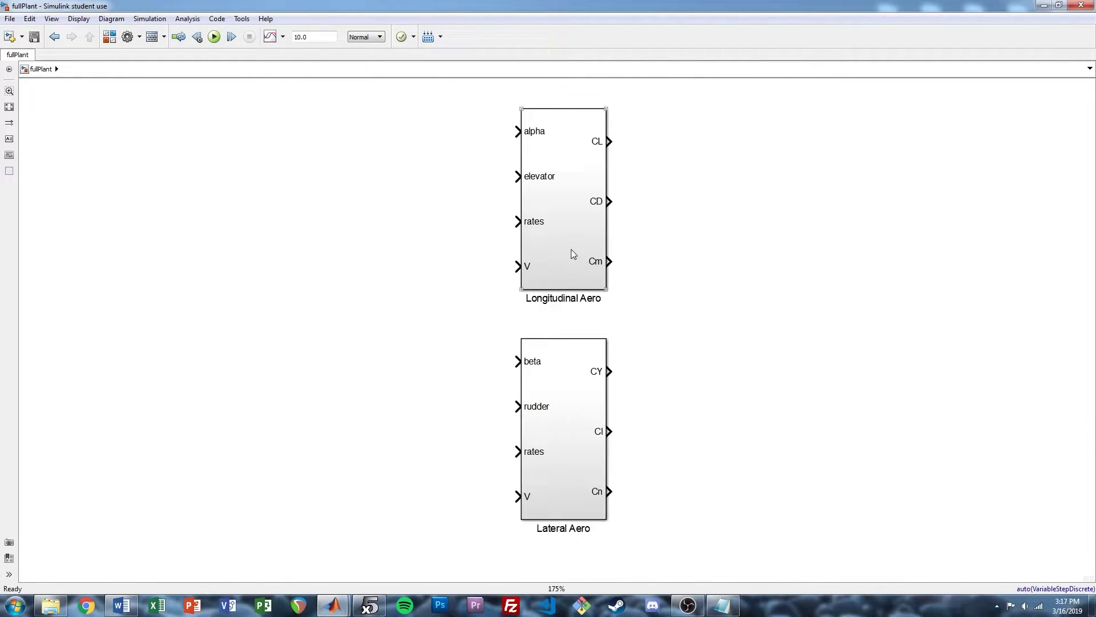
key("alt+Tab")
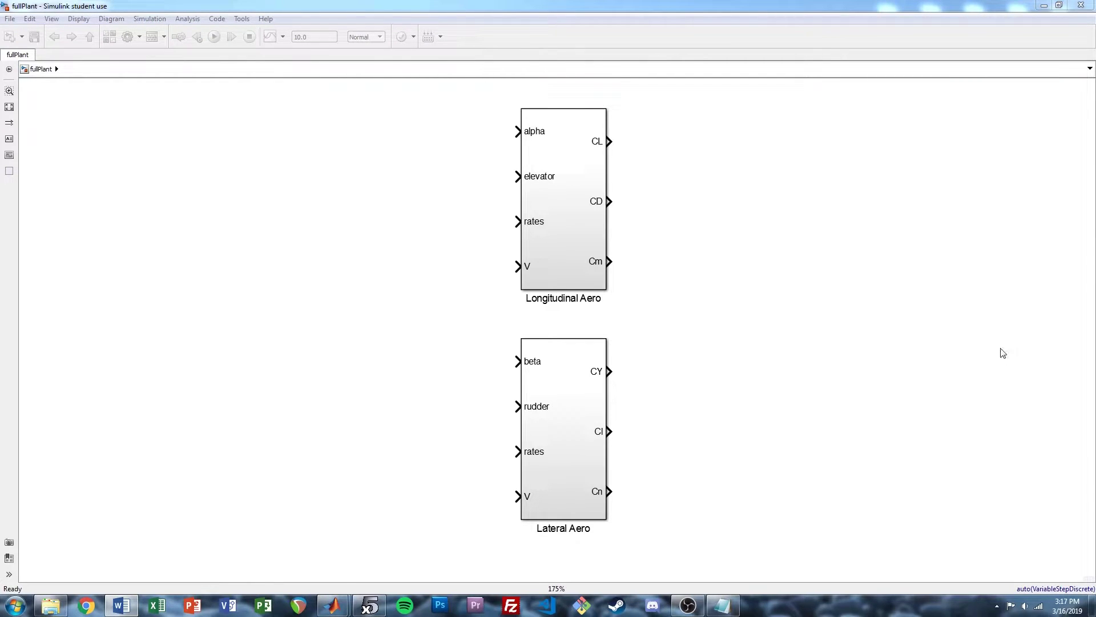
left_click(791, 294)
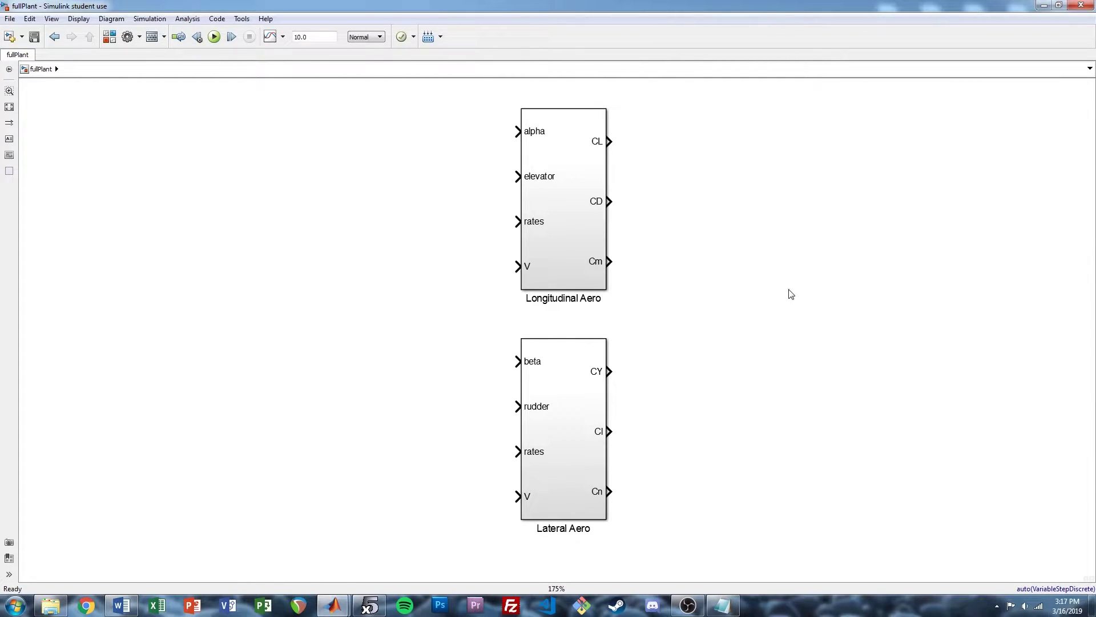
Add an input port beside the aero subsystems and name it h
scroll(791, 294, "down", 3)
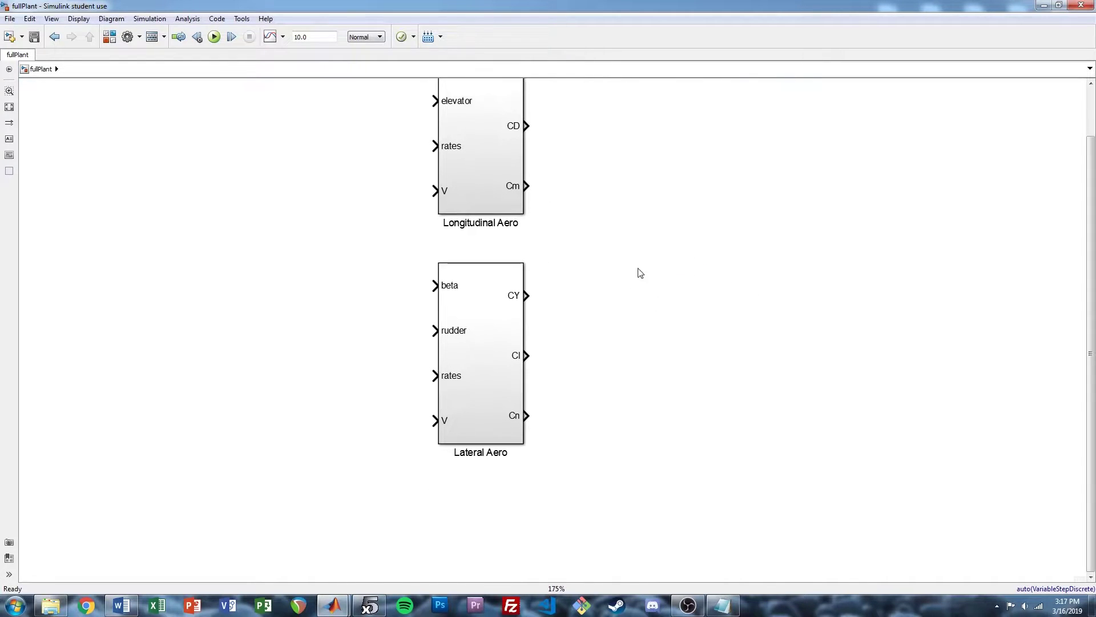
double_click(645, 236)
type("in1")
key("Return")
left_click(644, 236)
left_click(642, 246)
type("h")
scroll(745, 220, "up", 1)
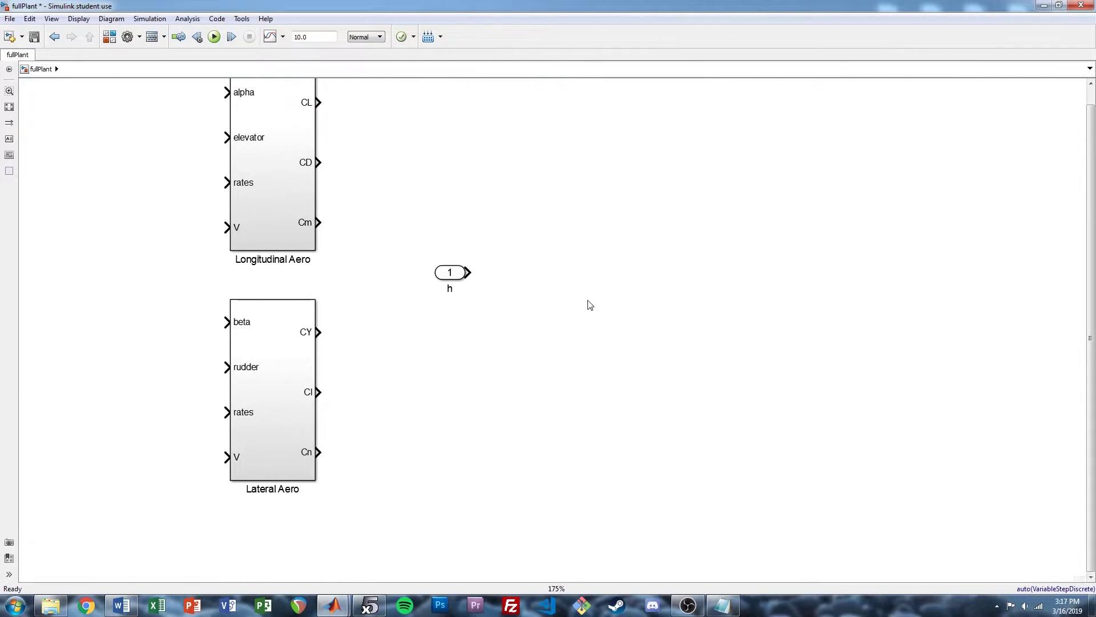
Add a COESA Atmosphere Model block beside the h port, enlarge it and line up its input with the port
double_click(582, 275)
type("coe")
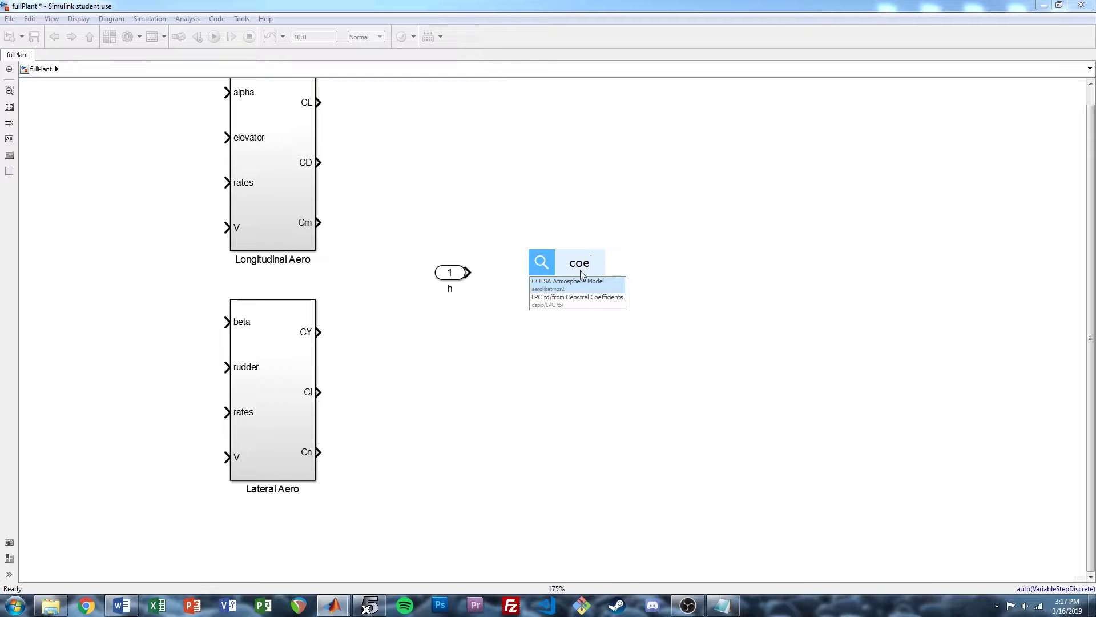
key("Return")
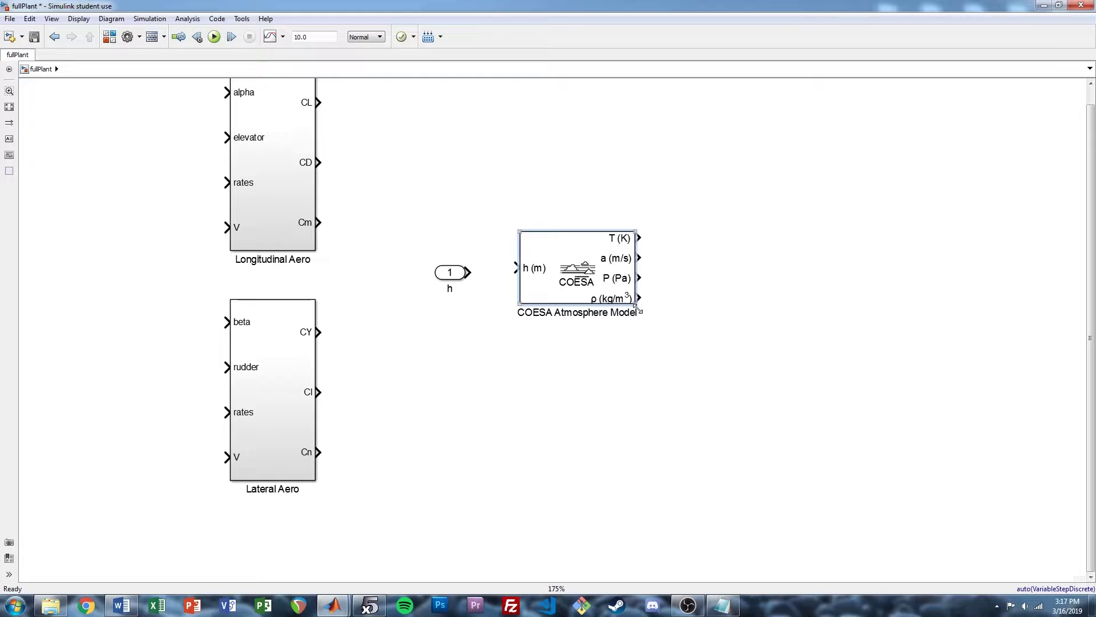
left_click_drag(635, 304, 644, 340)
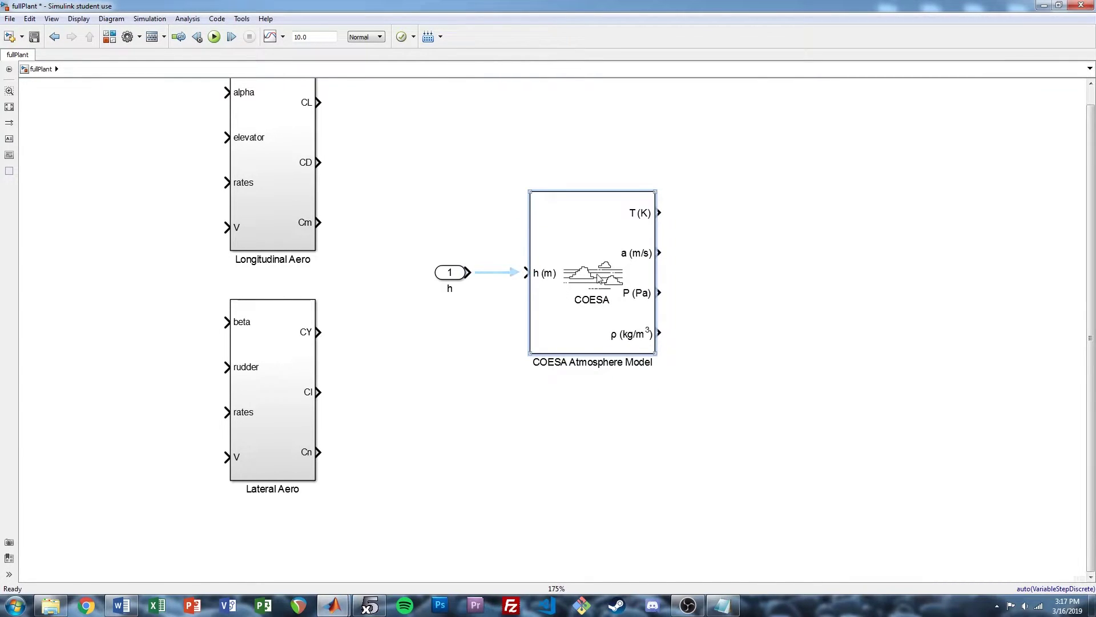
Set the COESA Atmosphere Model to English (Velocity in ft/s) units with out-of-range action None, and connect the h port to its input
double_click(647, 318)
left_click(765, 360)
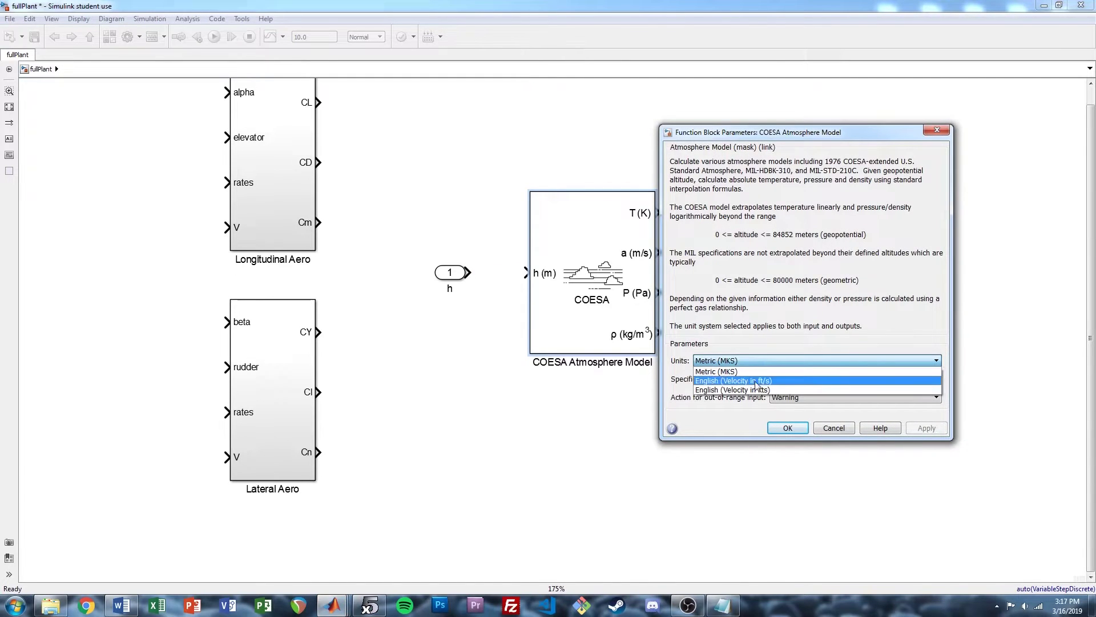
left_click(779, 381)
left_click(788, 397)
left_click(788, 397)
left_click(788, 397)
left_click(787, 409)
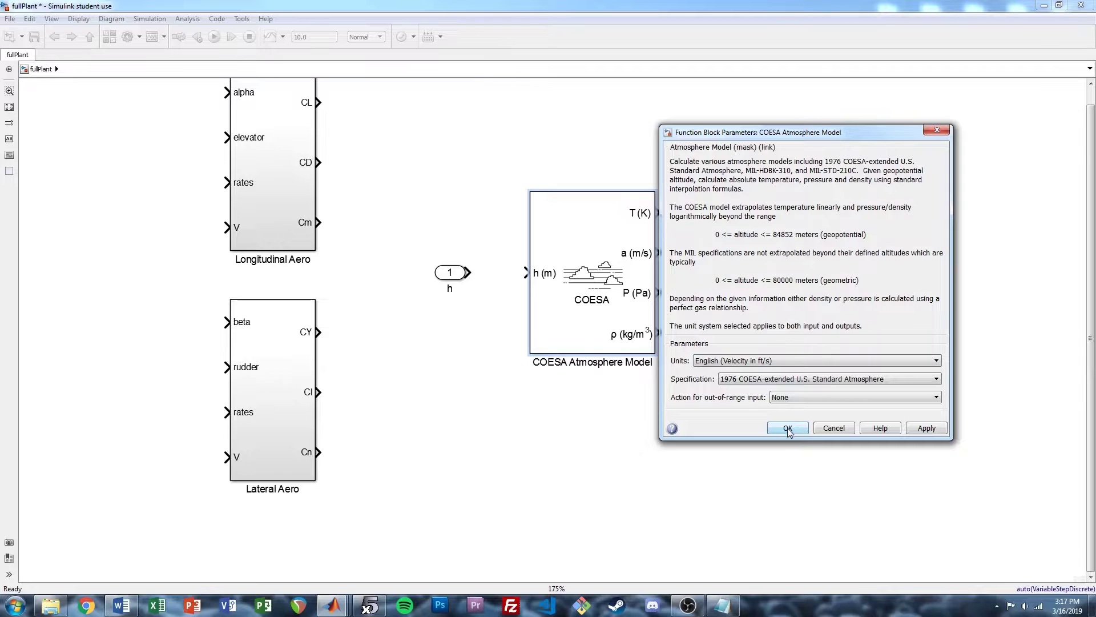
left_click(787, 428)
left_click_drag(470, 273, 525, 273)
left_click_drag(792, 239, 687, 264)
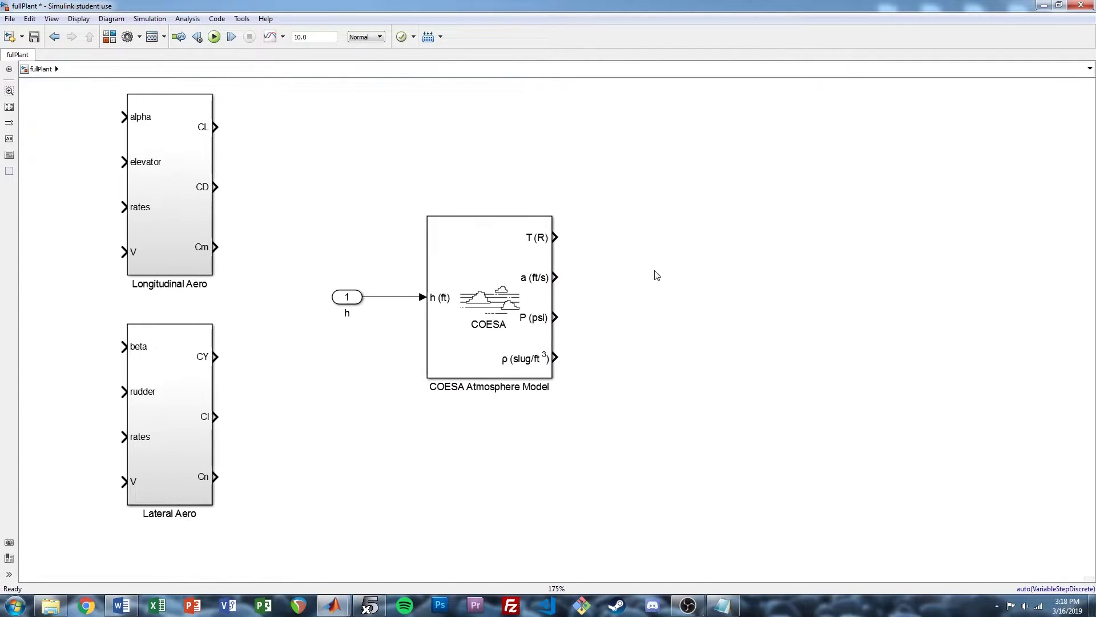
Add three Terminator blocks and connect them to the COESA block's T, a and P outputs
double_click(613, 235)
type("ter")
key("Return")
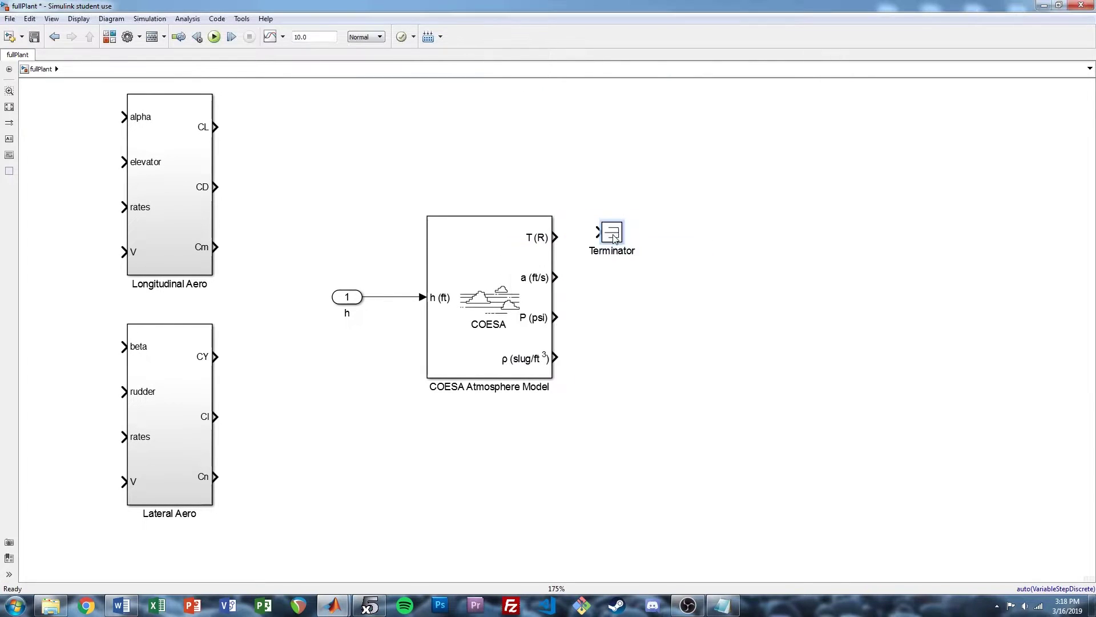
left_click_drag(616, 237, 623, 318)
left_click(601, 238)
left_click(591, 280)
left_click(591, 318)
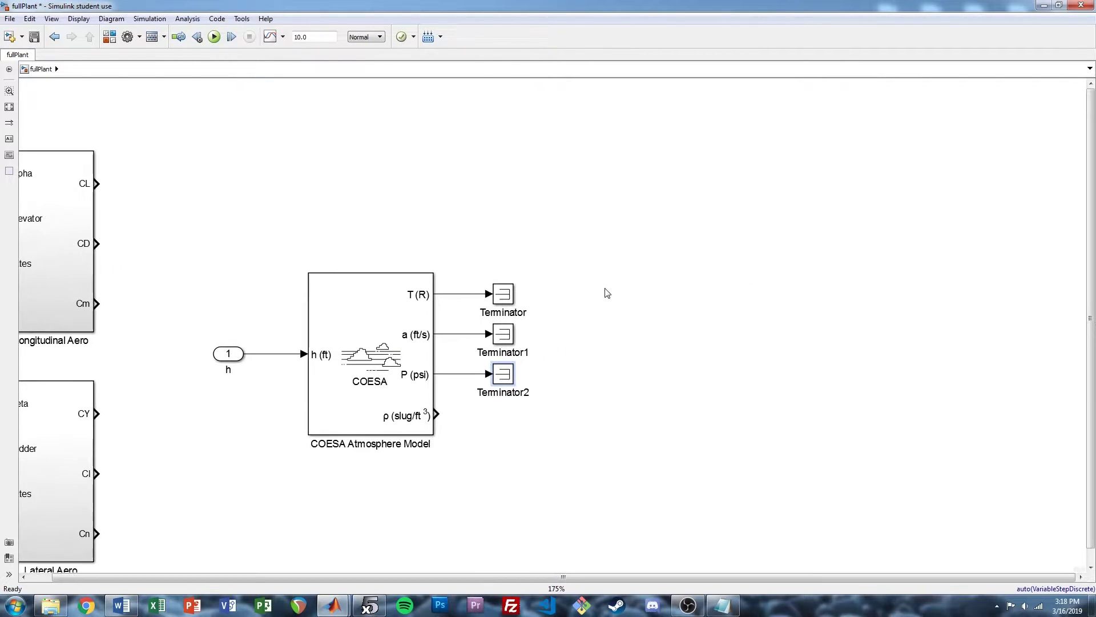
Add a Dynamic Pressure block past the terminators and connect the COESA density output to its ρ input
double_click(604, 289)
type("dynamic")
key("Return")
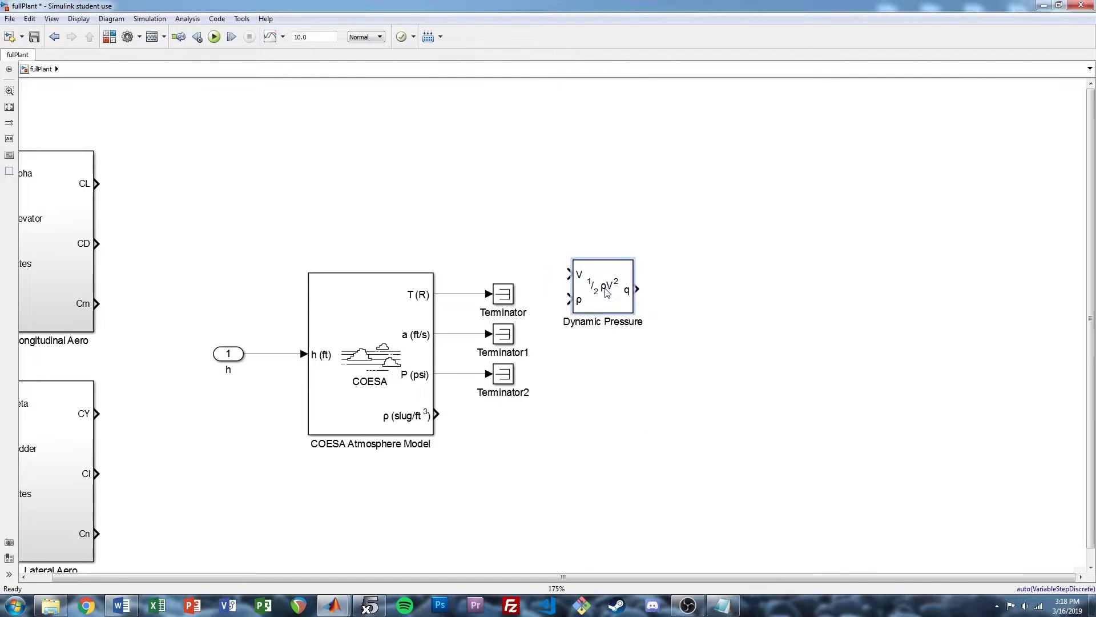
mouse_move(608, 299)
left_mouse_down()
mouse_move(654, 304)
mouse_move(437, 413)
left_mouse_up()
left_click_drag(661, 309, 654, 299)
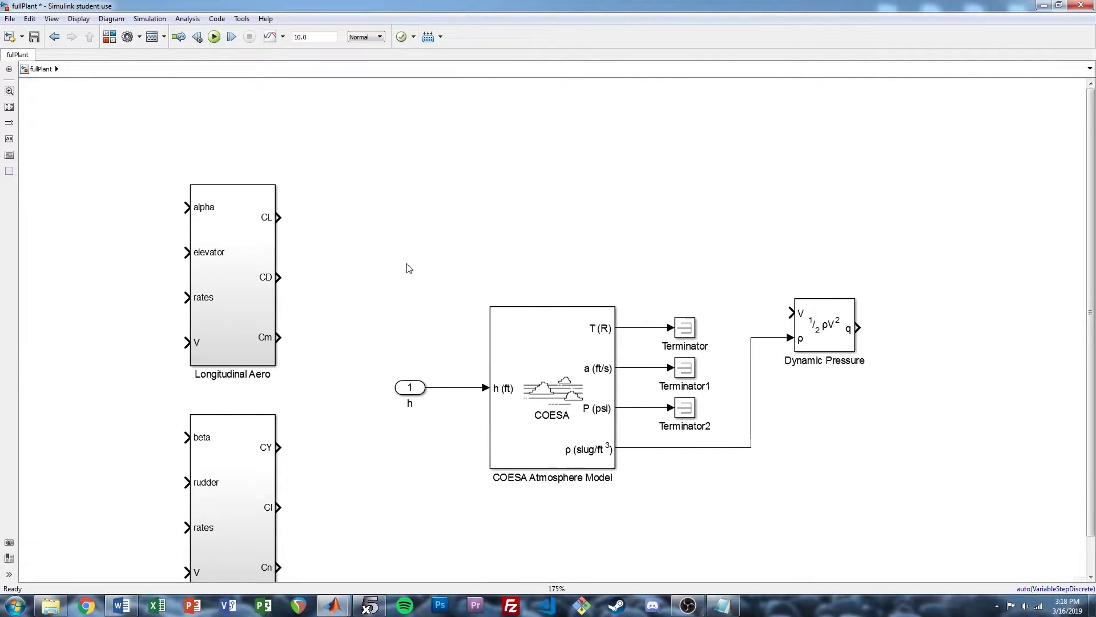
Add a second input port named V and align it above the h port
double_click(407, 265)
type("in1")
key("Return")
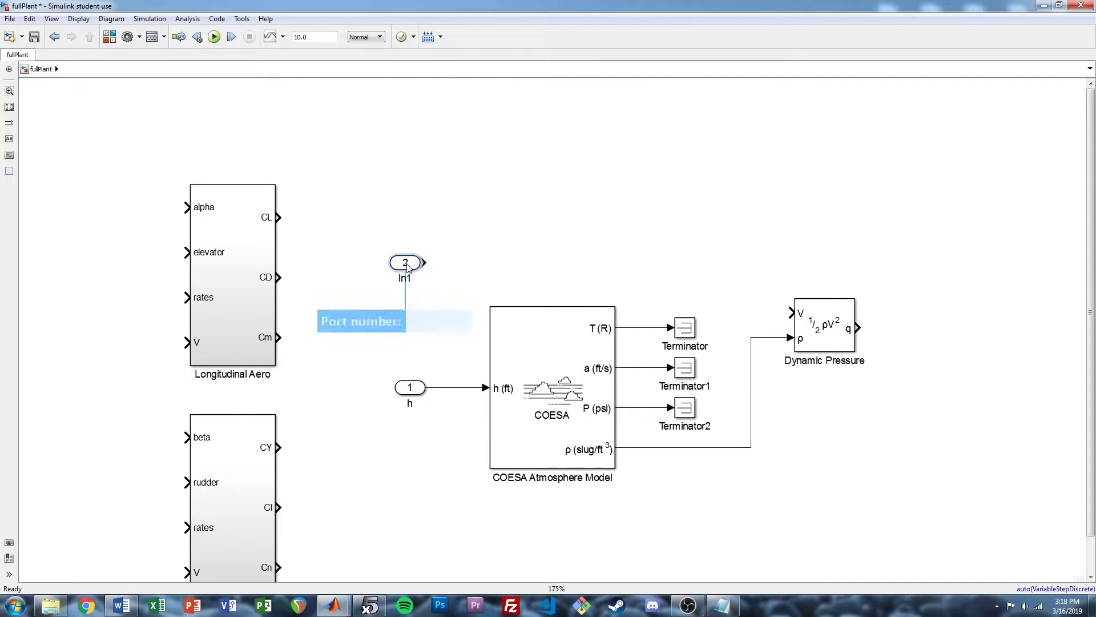
double_click(405, 278)
type("V")
left_click(556, 217)
left_click_drag(407, 262, 411, 243)
left_click(820, 327)
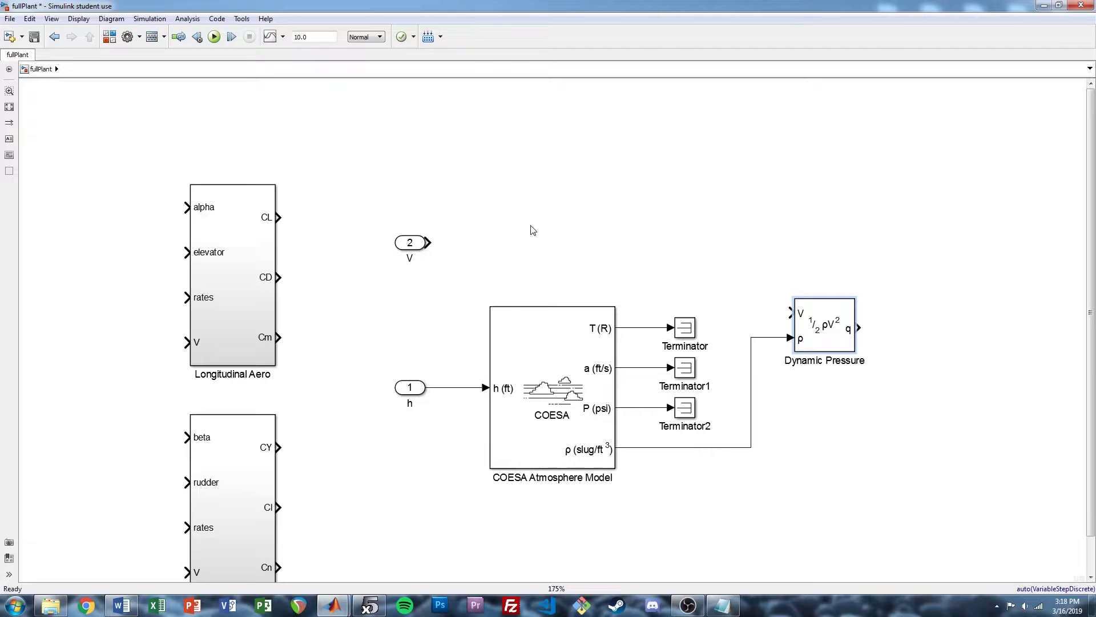
Add a Gain block of [1 0 0] and wire the V port through it to the Dynamic Pressure block's V input
double_click(513, 246)
type("gain")
key("Return")
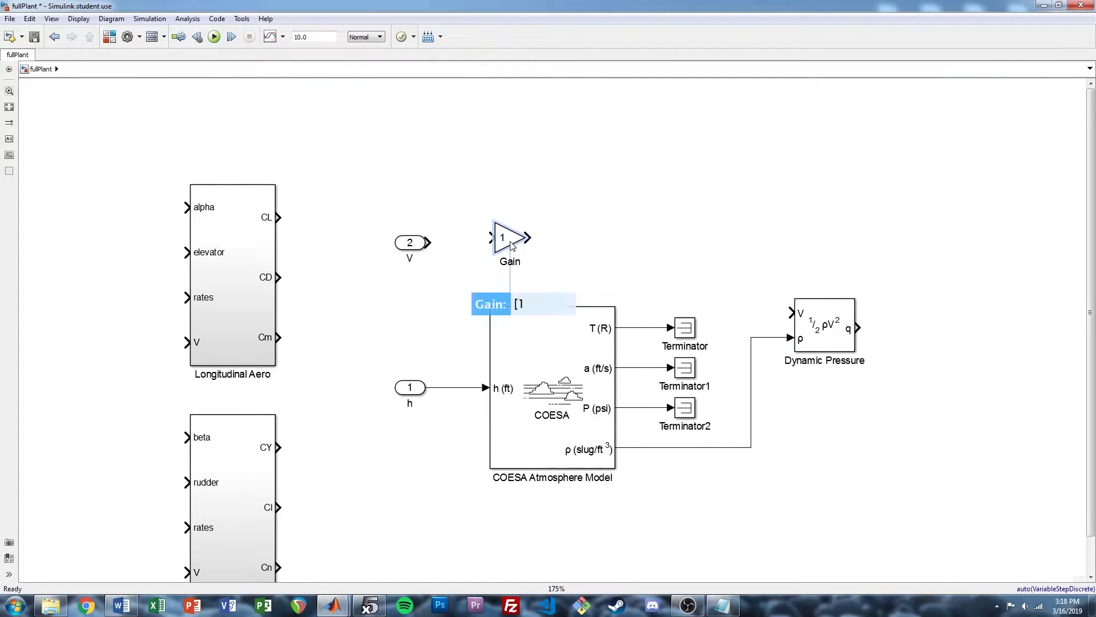
type("[1 0 0]")
key("Return")
left_click_drag(512, 246, 791, 312)
left_click_drag(707, 298, 751, 301)
left_click(787, 282)
left_click_drag(751, 359, 740, 358)
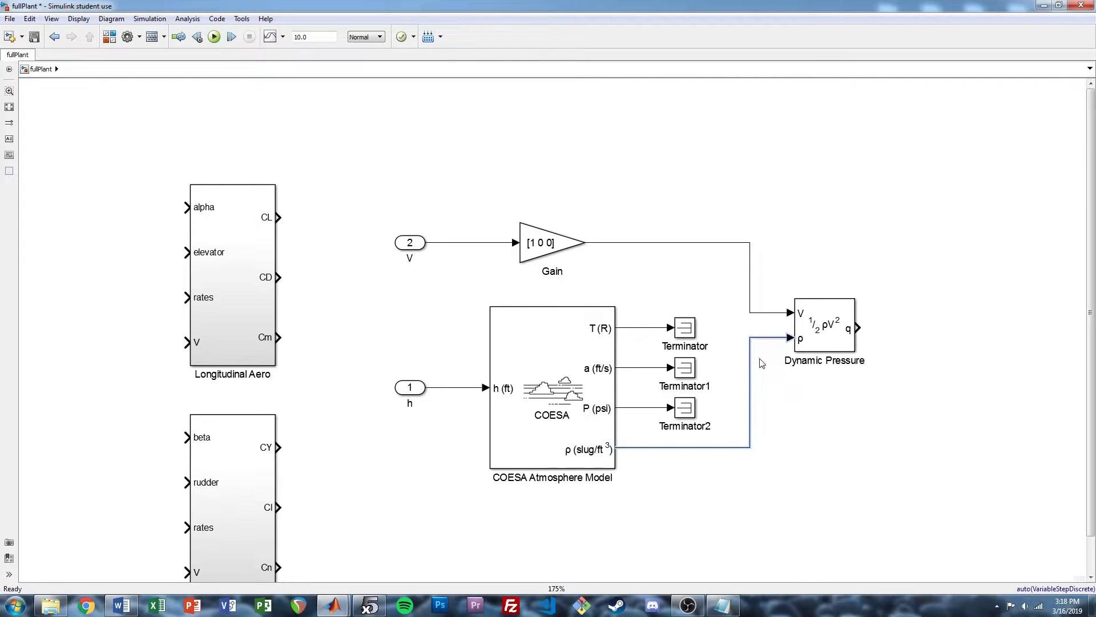
Move Longitudinal Aero above and Lateral Aero below the atmosphere section to make room between the two subsystems
scroll(891, 256, "down", 2)
scroll(866, 216, "up", 1)
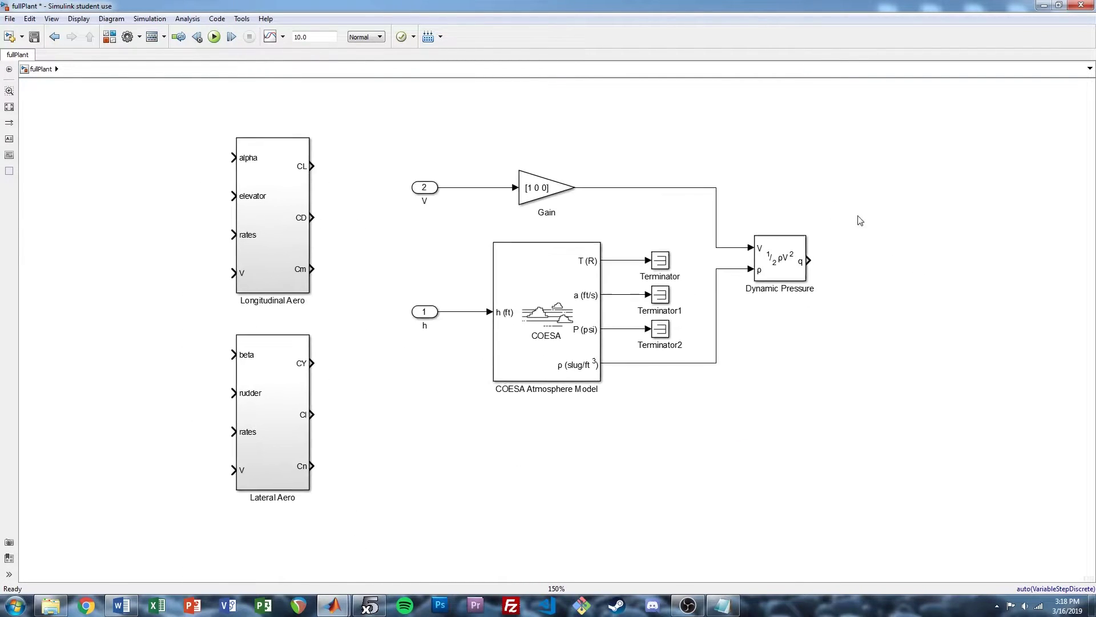
left_click_drag(269, 262, 337, 103)
left_click_drag(255, 385, 316, 470)
left_click(446, 444)
left_click_drag(840, 331, 750, 427)
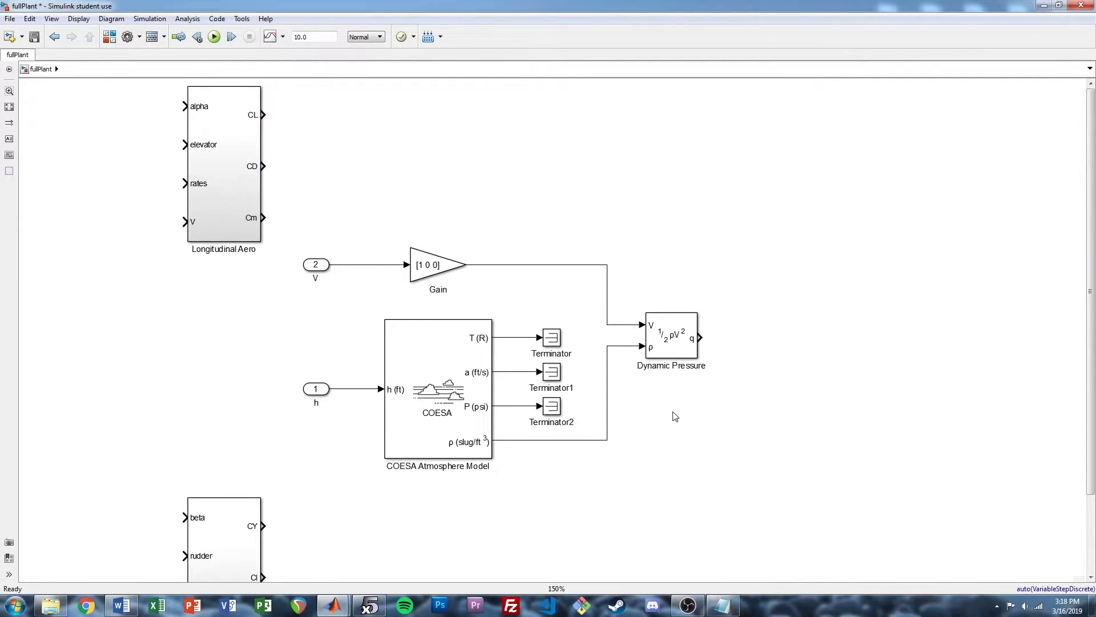
Add a Mux with 3 inputs beside Longitudinal Aero and stretch it to line up with the subsystem's outputs
scroll(678, 415, "down", 3)
scroll(677, 415, "left", 5)
scroll(636, 355, "up", 2)
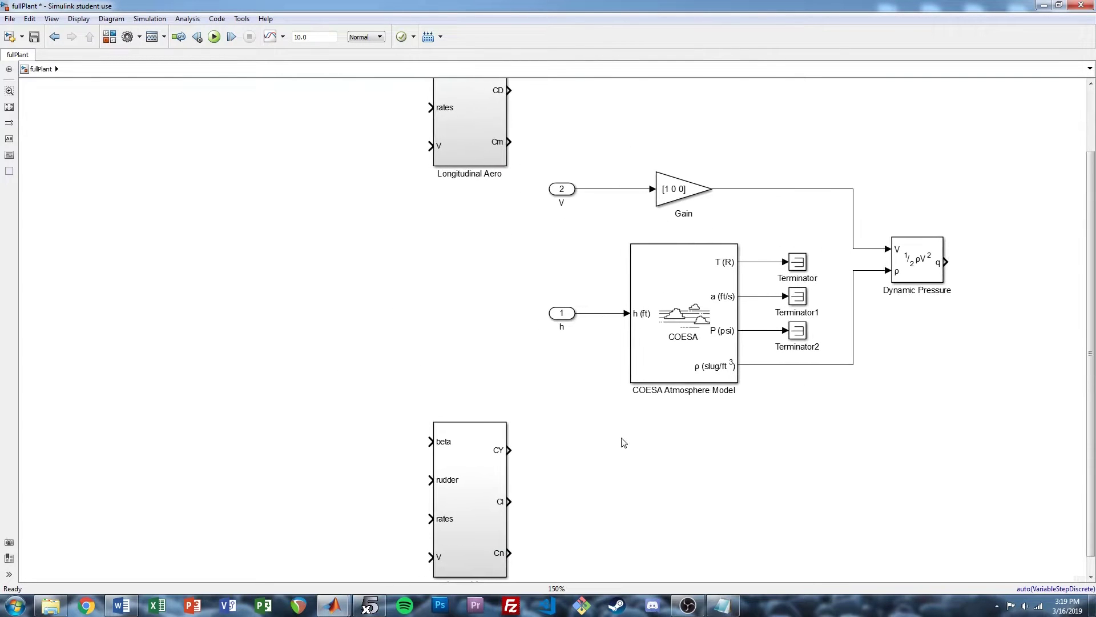
scroll(551, 227, "up", 3)
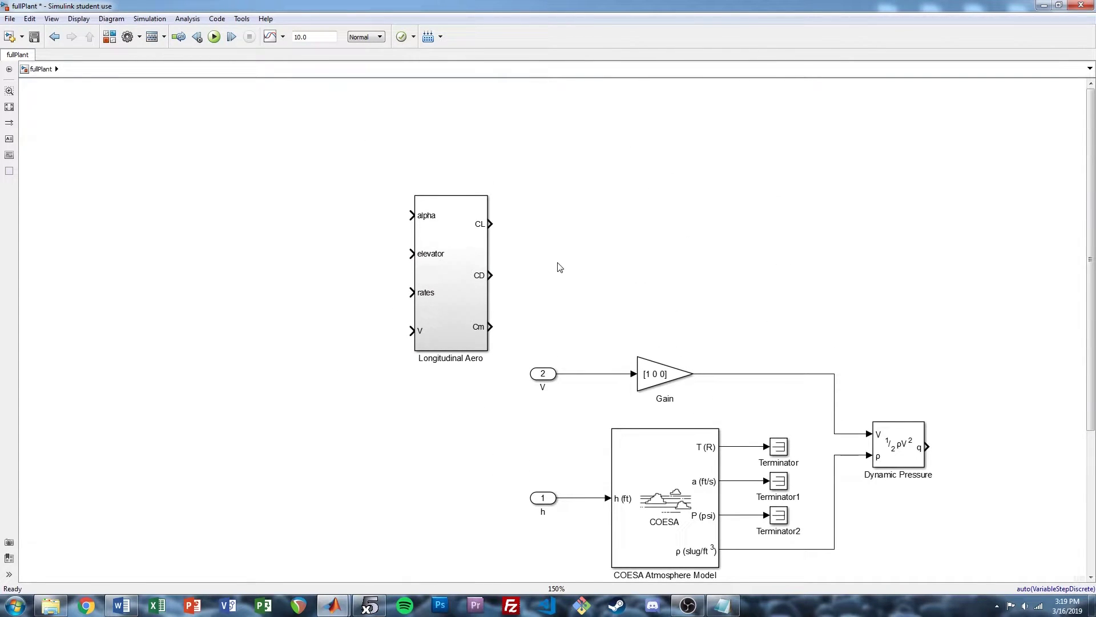
double_click(598, 256)
type("mux")
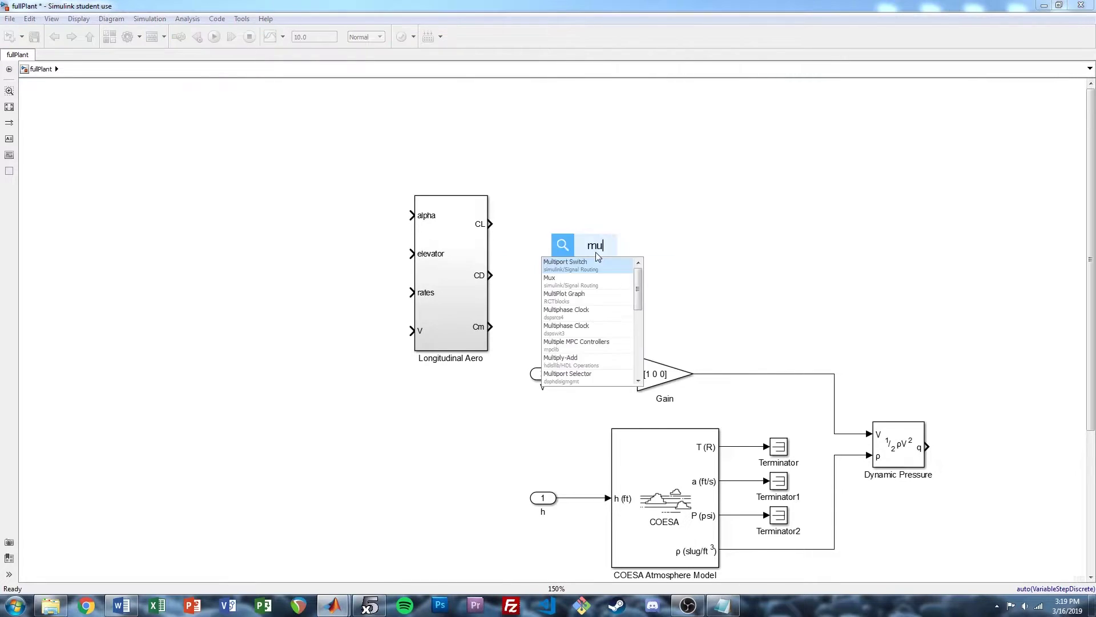
key("Return")
type("3")
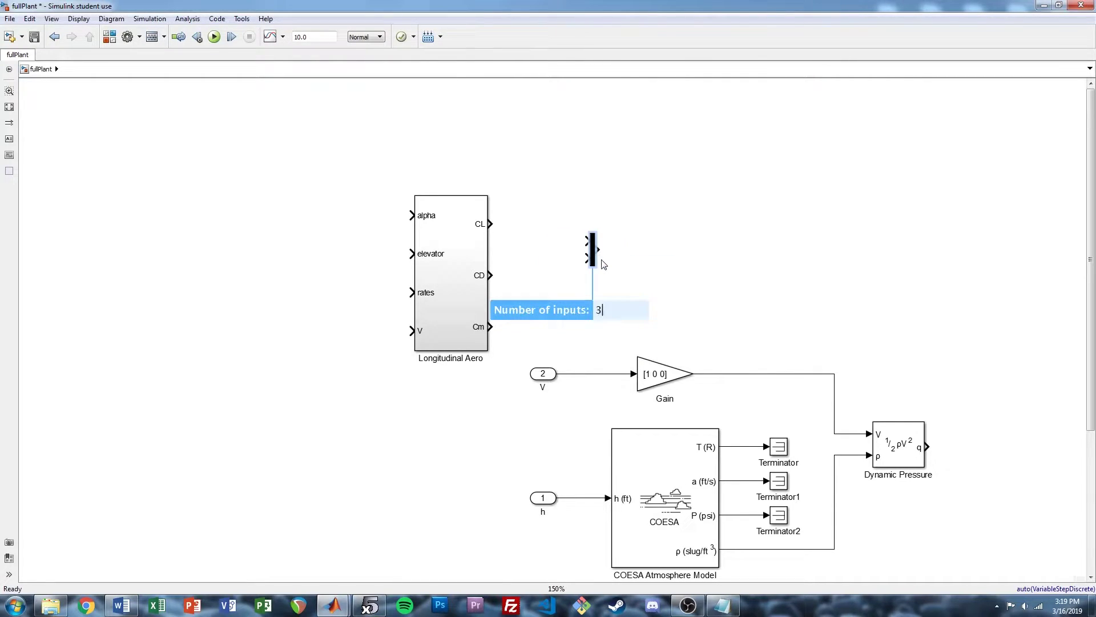
key("Return")
left_click_drag(595, 267, 590, 351)
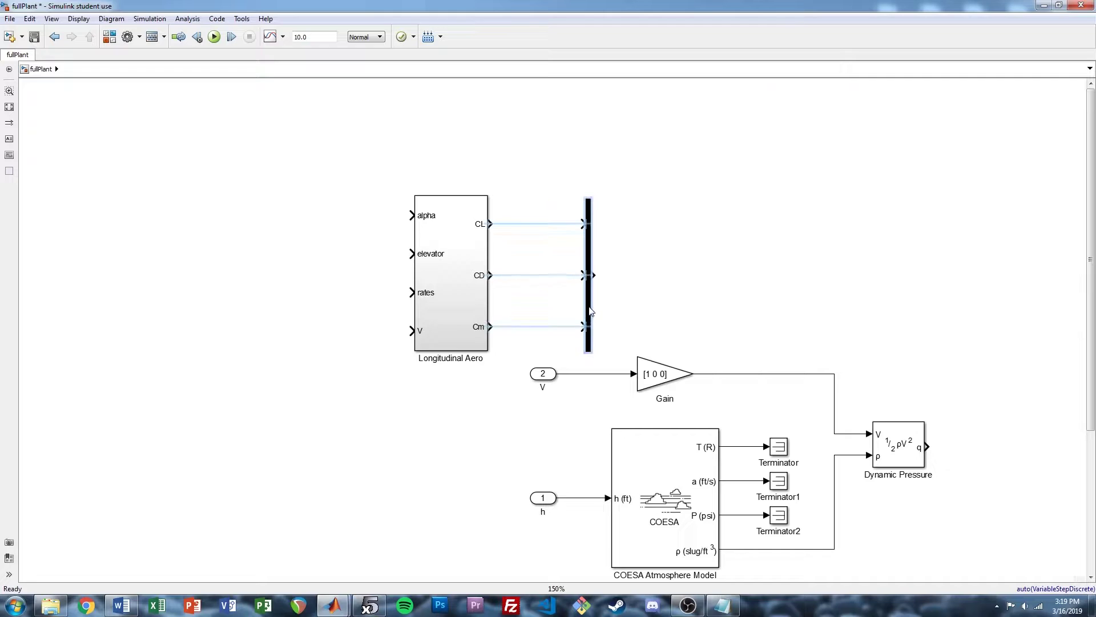
Connect Longitudinal Aero's CL, CD and Cm outputs to the three mux inputs
left_click(461, 261)
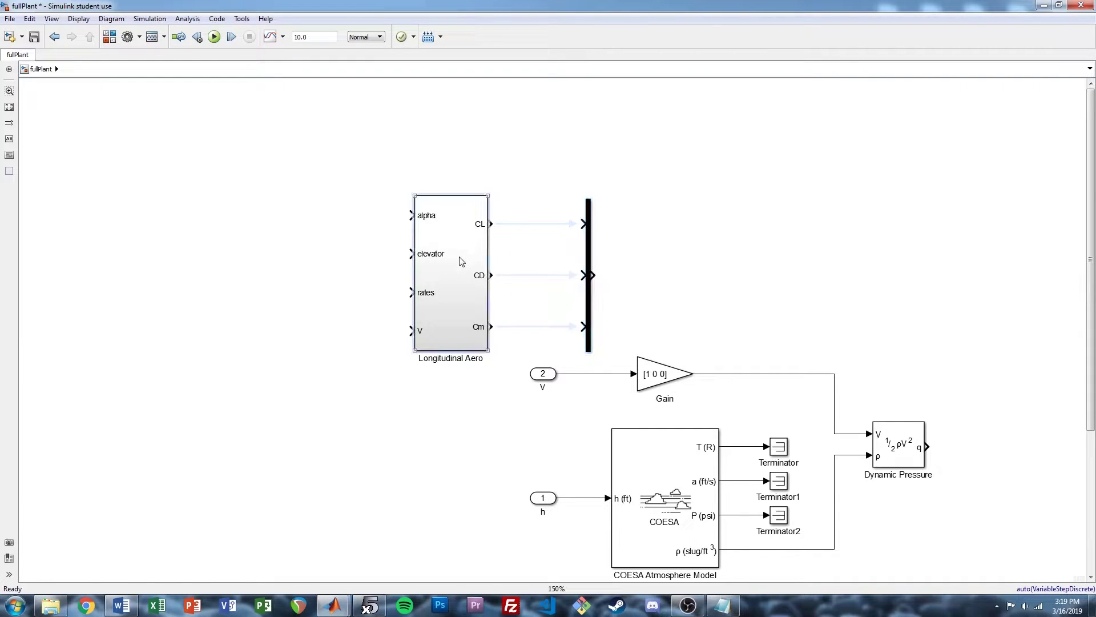
left_click(588, 275)
left_click(469, 256)
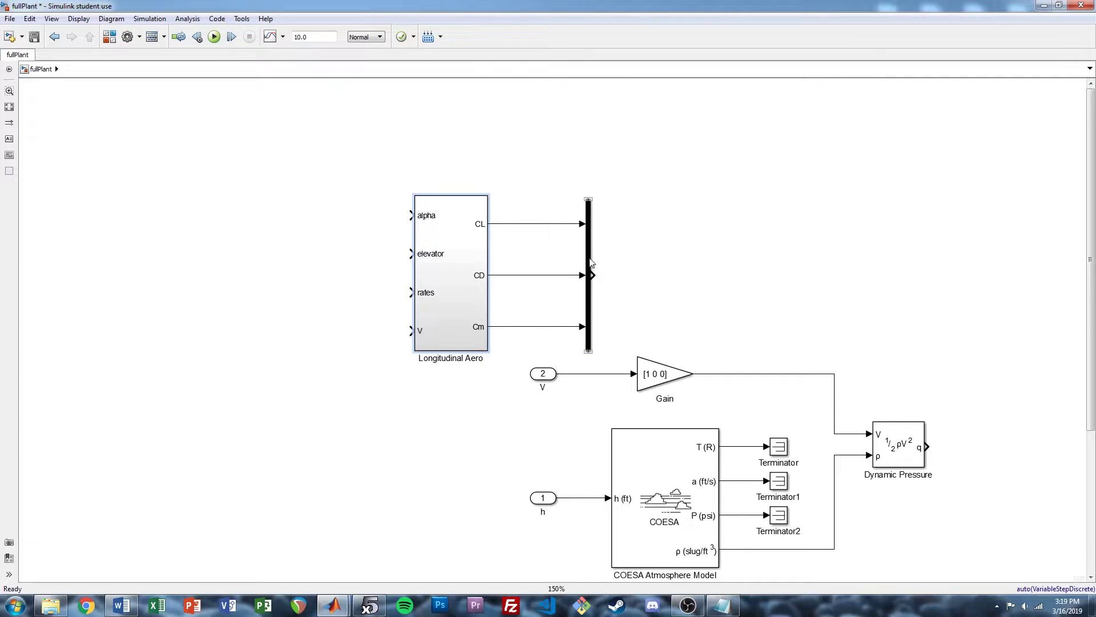
left_click(656, 255)
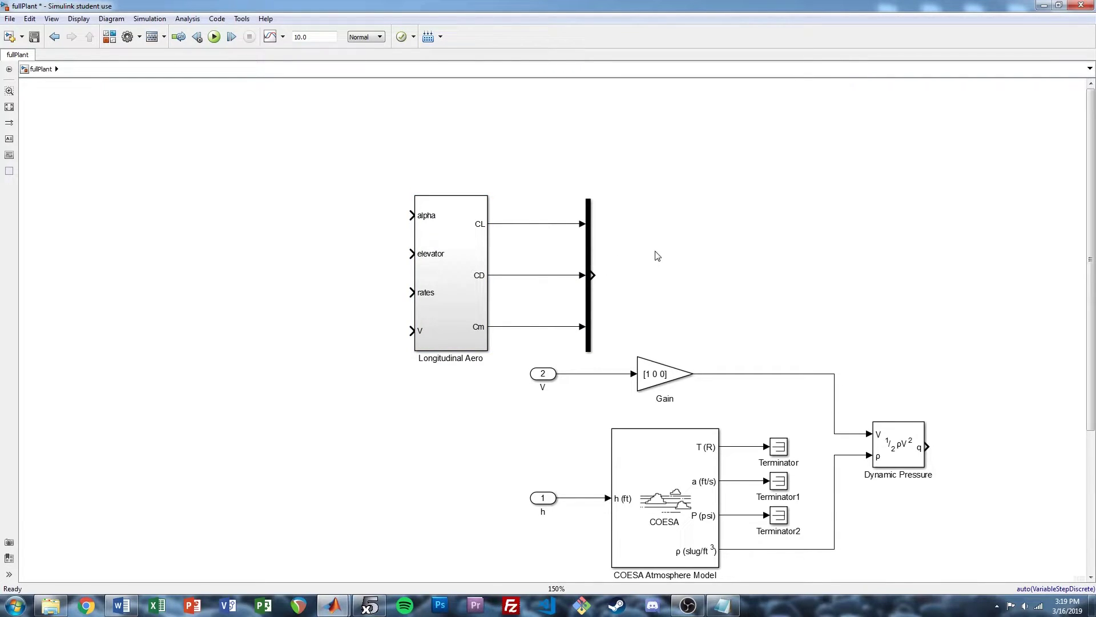
Insert a Gain block of c into the Cm line and shift the mux away to give it space
double_click(674, 272)
type("gain")
key("Return")
type("c")
key("Return")
left_click_drag(664, 272, 535, 331)
left_click_drag(586, 297, 599, 297)
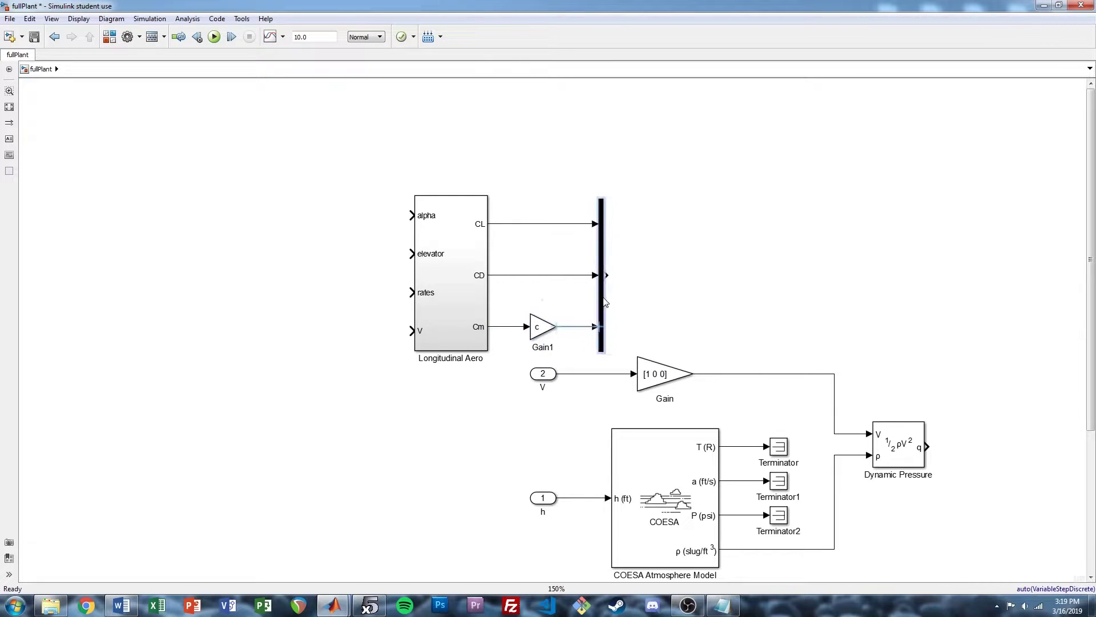
Copy the mux and gain to Lateral Aero's outputs, with the gain on the Cn line and a duplicate on the Cl line
scroll(611, 301, "down", 3)
left_click_drag(639, 257, 514, 103)
key("ctrl+c")
scroll(724, 220, "down", 3)
key("ctrl+v")
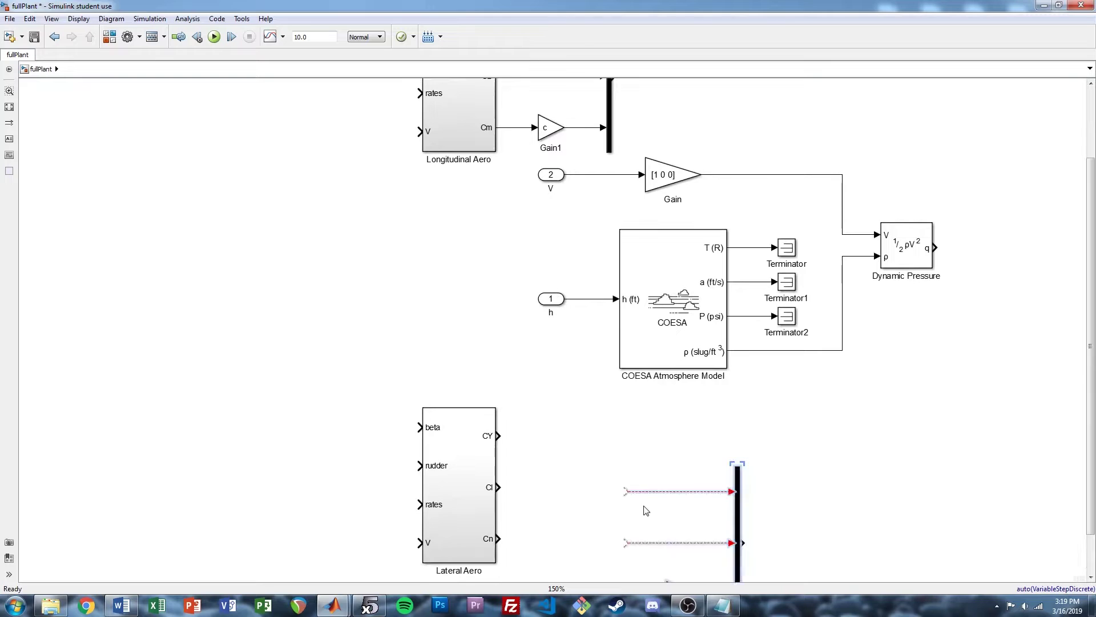
left_click_drag(737, 514, 609, 459)
left_click(648, 458)
left_click(542, 538)
left_click_drag(542, 539, 546, 487)
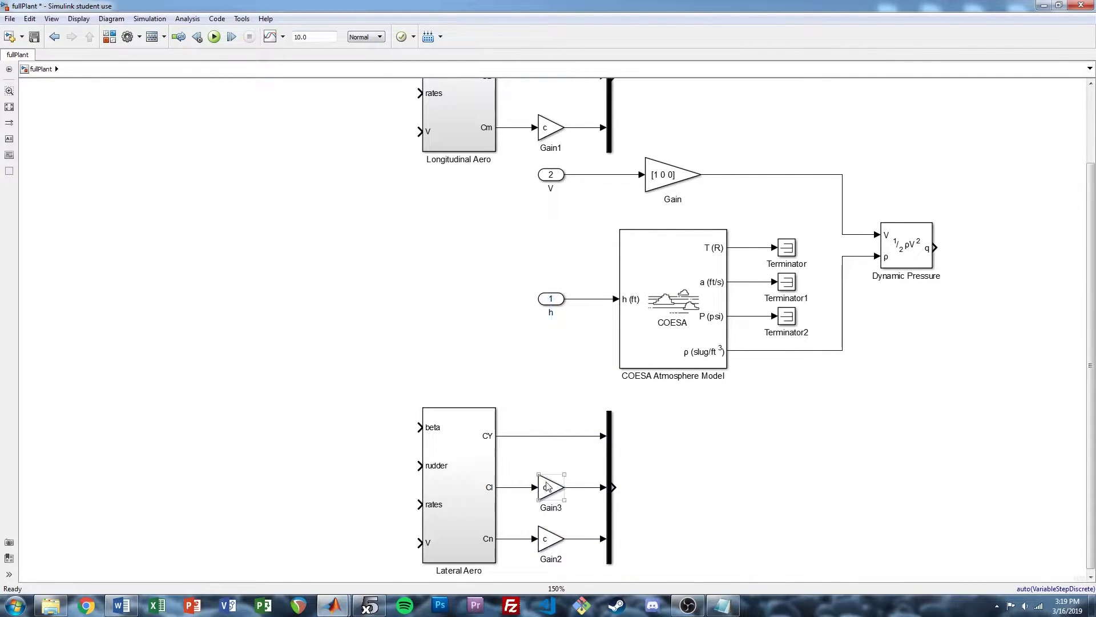
Set the gains on Lateral Aero's Cl and Cn lines to b
double_click(548, 487)
type("b")
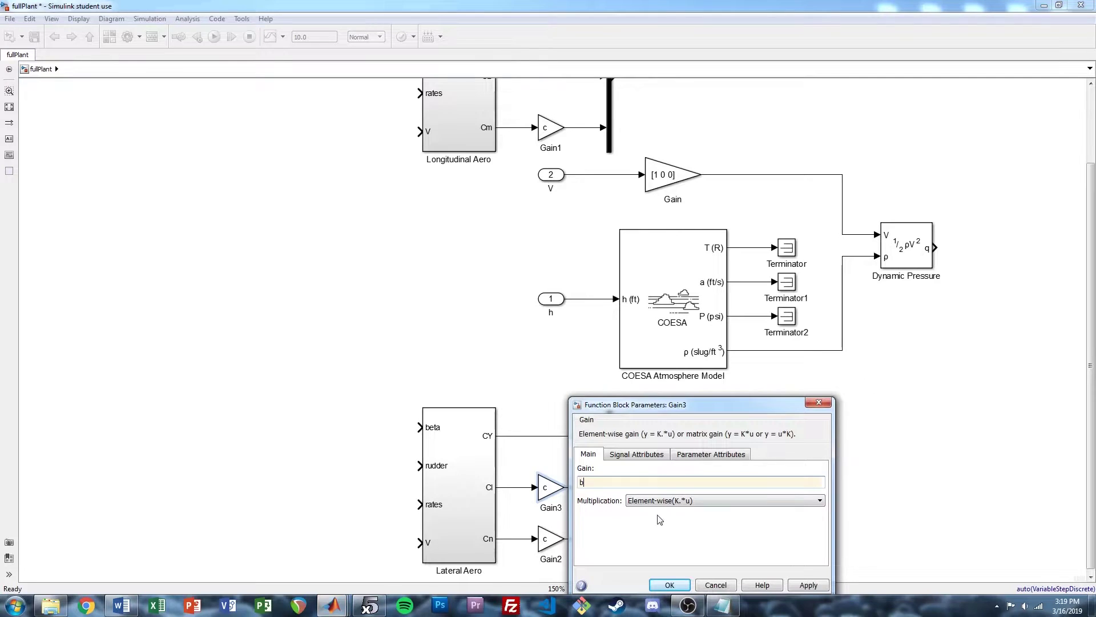
left_click(673, 575)
double_click(545, 542)
type("b")
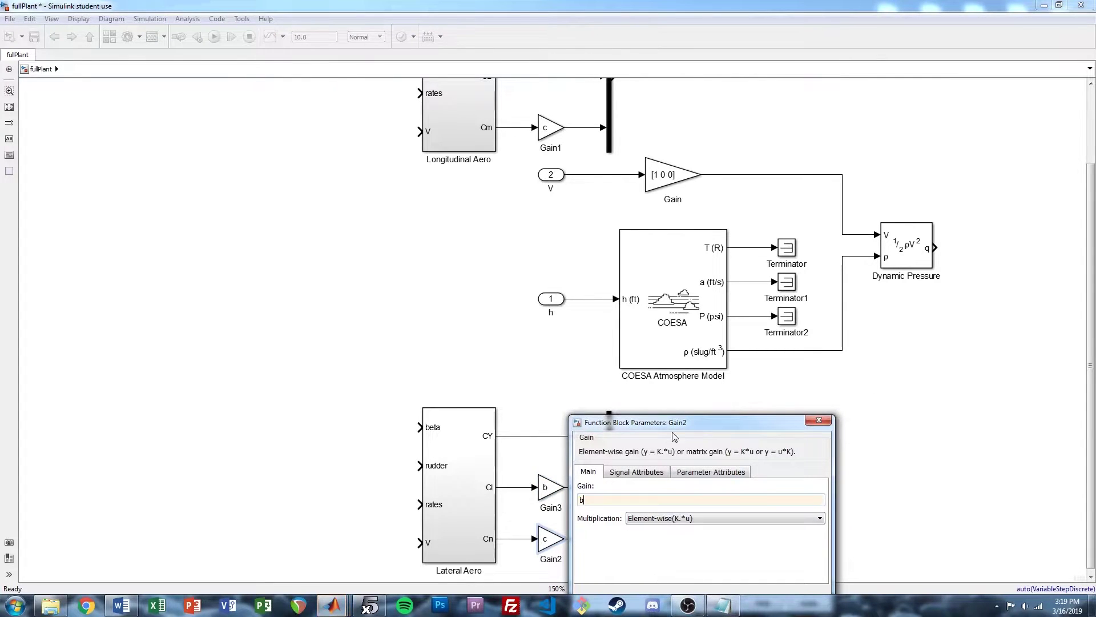
left_click(682, 534)
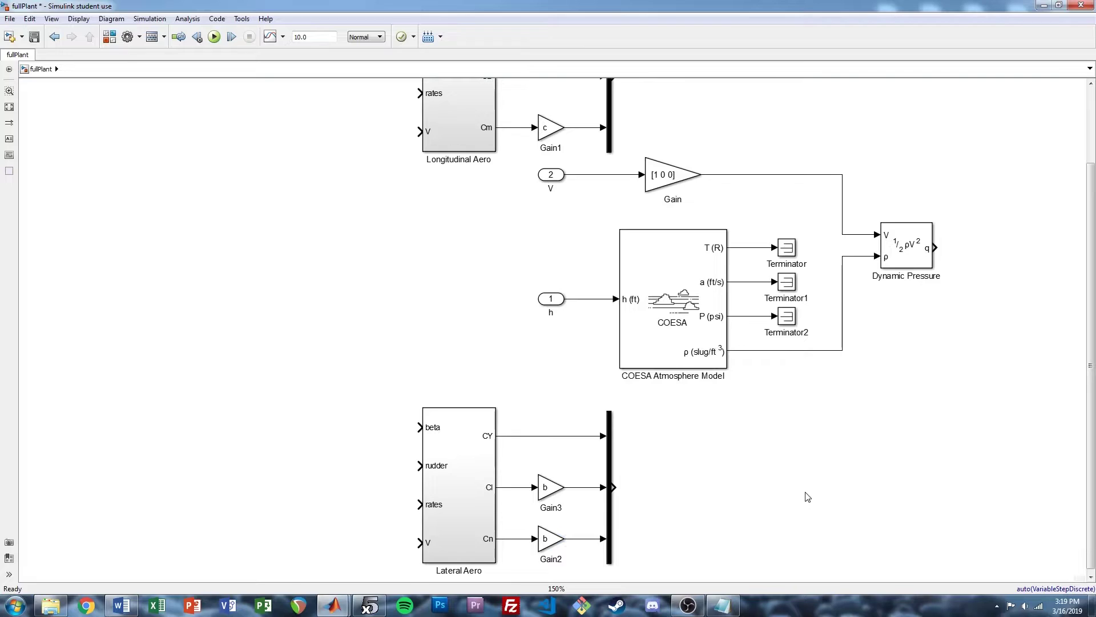
Add a Gain block of S in line with the output of the longitudinal mux
left_click_drag(800, 423, 694, 479)
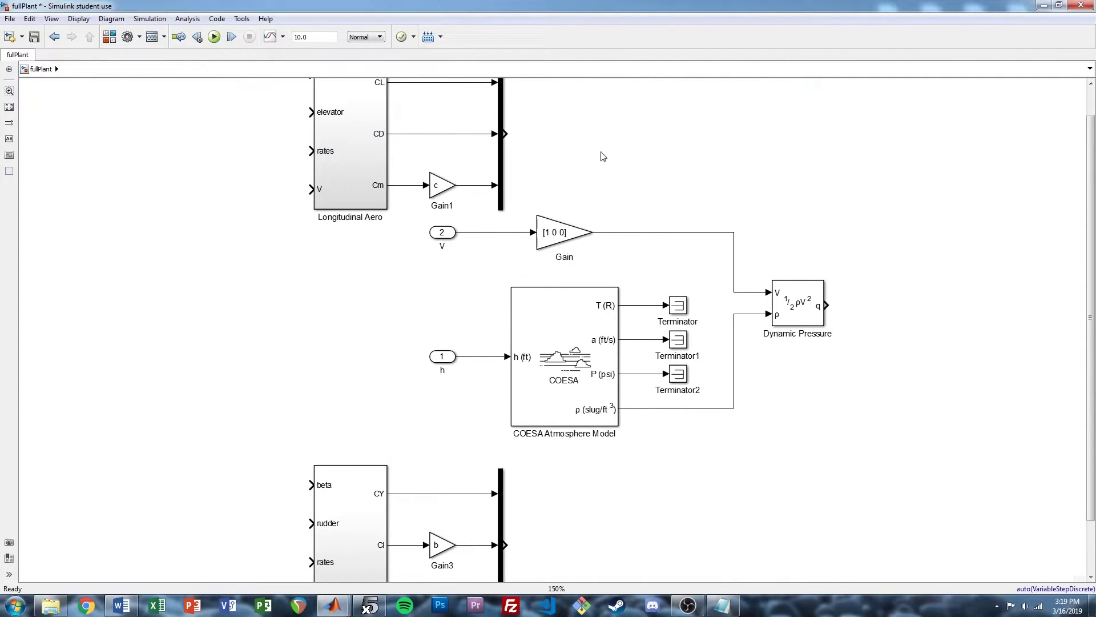
scroll(577, 133, "down", 2)
left_click(578, 128)
type("gain")
key("Return")
type("S")
key("Return")
left_click_drag(575, 132, 566, 136)
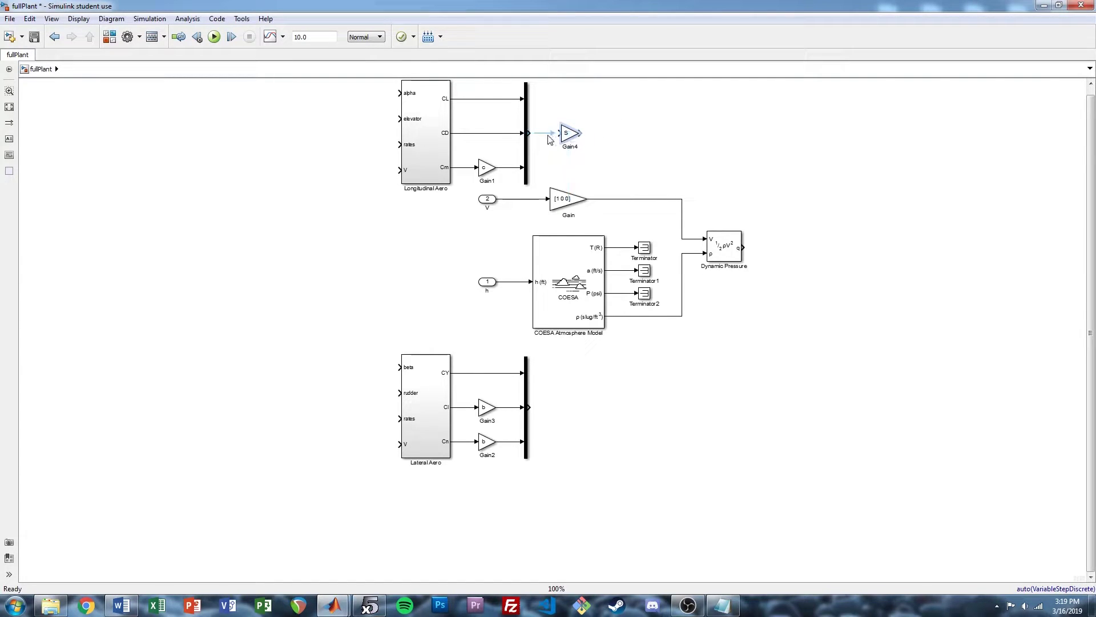
left_click(599, 120)
Copy the S gain to the lateral mux and connect each mux output to its S gain
left_click(489, 438)
left_click(475, 426)
left_click_drag(568, 137, 567, 410)
left_click(563, 137)
left_click(564, 137)
left_click(644, 138)
left_click_drag(706, 140, 612, 166)
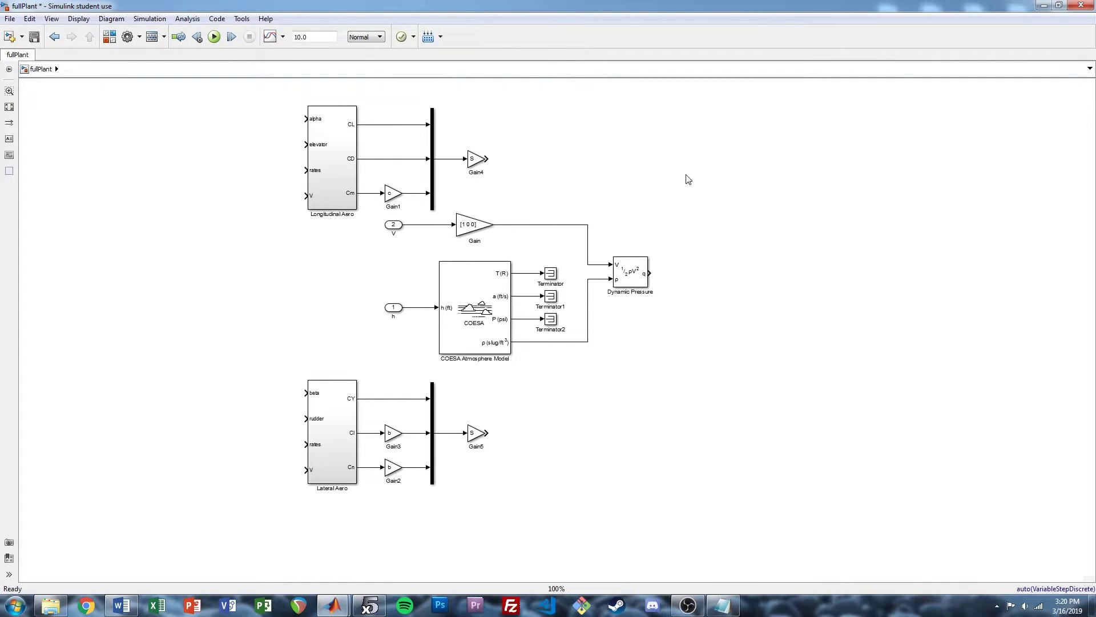
Add two tall Product blocks, each multiplying one S gain output by the dynamic pressure q
double_click(707, 174)
type("prod")
key("Return")
left_click_drag(713, 181, 650, 273)
left_click(687, 160)
left_click(671, 437)
left_click_drag(696, 196, 675, 272)
left_click(716, 265)
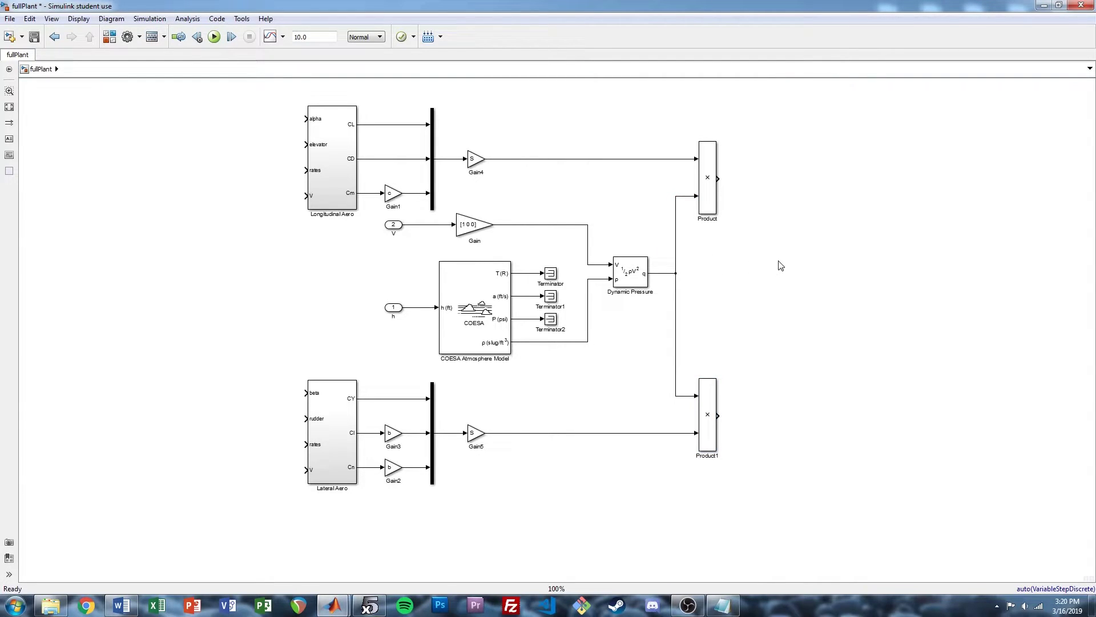
Add a three-output Demux after each Product block and connect it to the product's output
double_click(816, 182)
type("mux")
key("Return")
left_click_drag(816, 191, 762, 404)
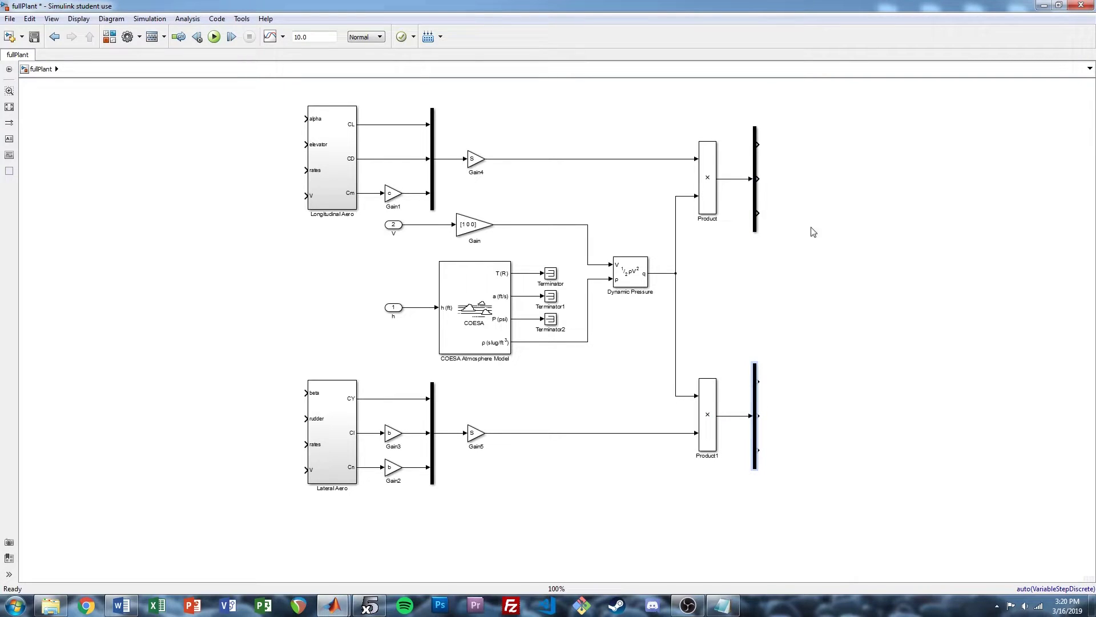
Add six output ports and connect one to each output of the two Demux blocks
double_click(824, 147)
type("out1")
key("Return")
left_click_drag(822, 142, 817, 457)
left_click(805, 144)
Rename the first five output ports L, D, M, Y and Lroll in order
double_click(816, 153)
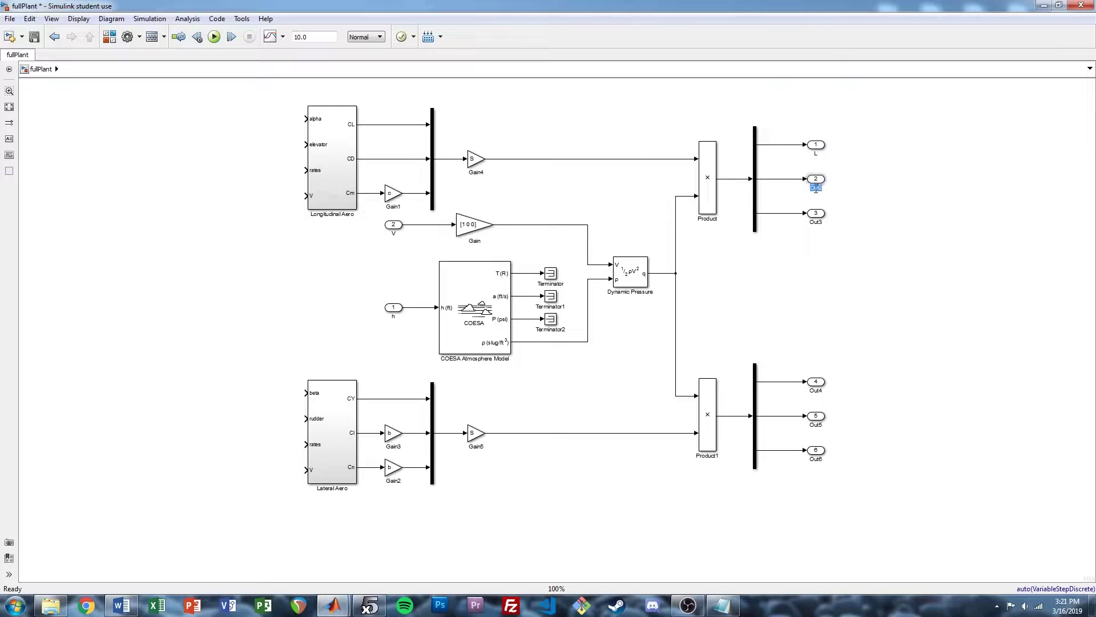
left_click(813, 222)
double_click(815, 390)
double_click(816, 424)
left_click(895, 415)
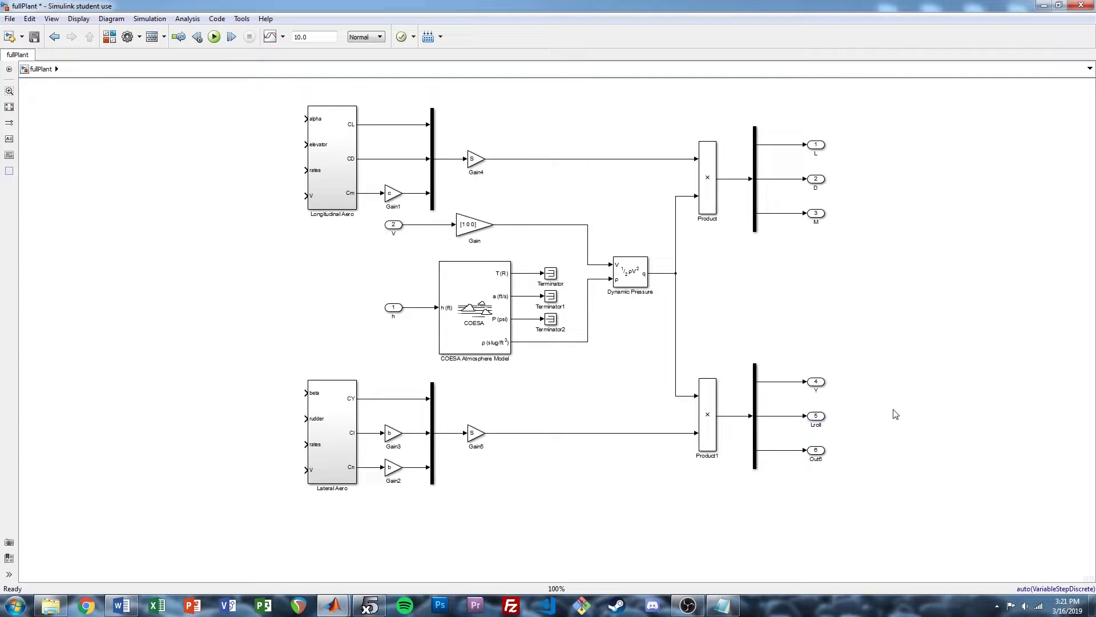
Try to rename the fifth output port, Lroll, to L
double_click(816, 425)
type("L")
left_click(897, 383)
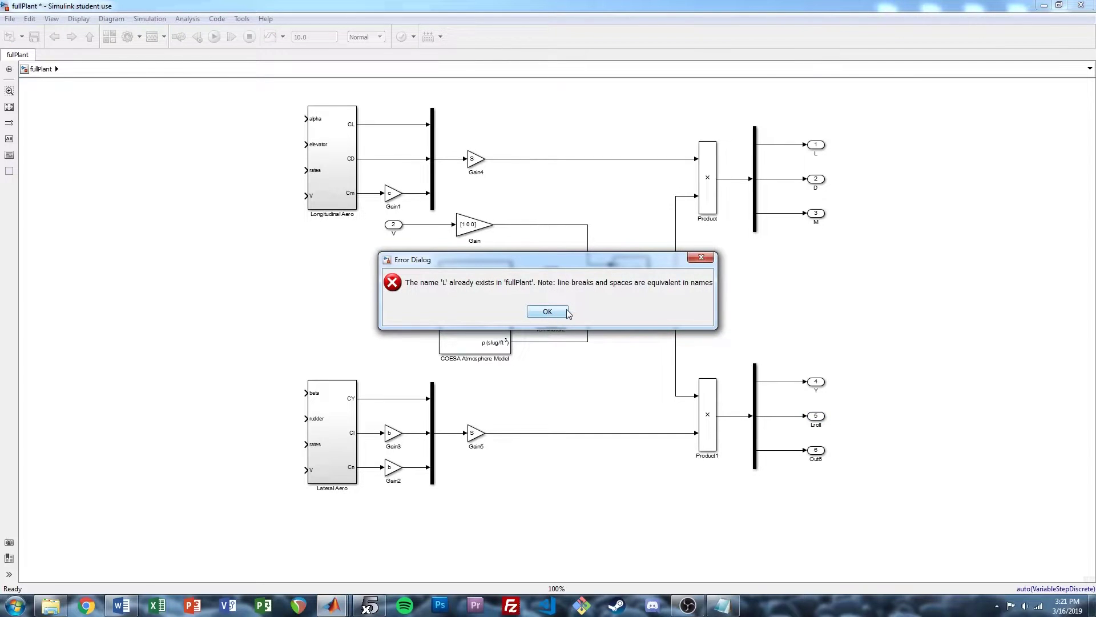
left_click(565, 312)
Rename the sixth output port N
double_click(820, 462)
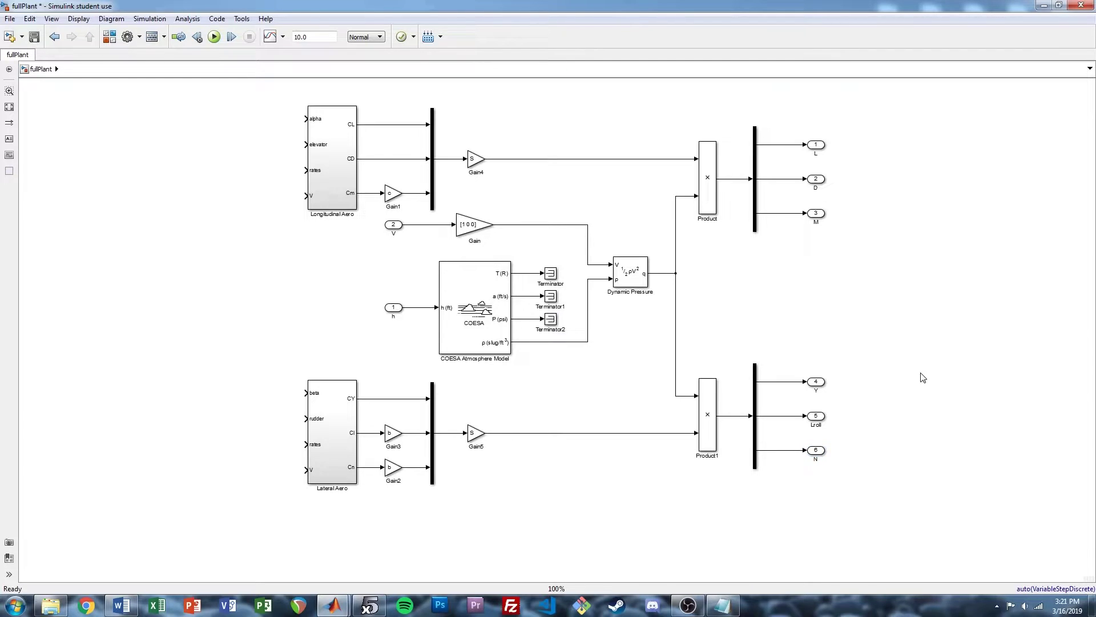
key("space")
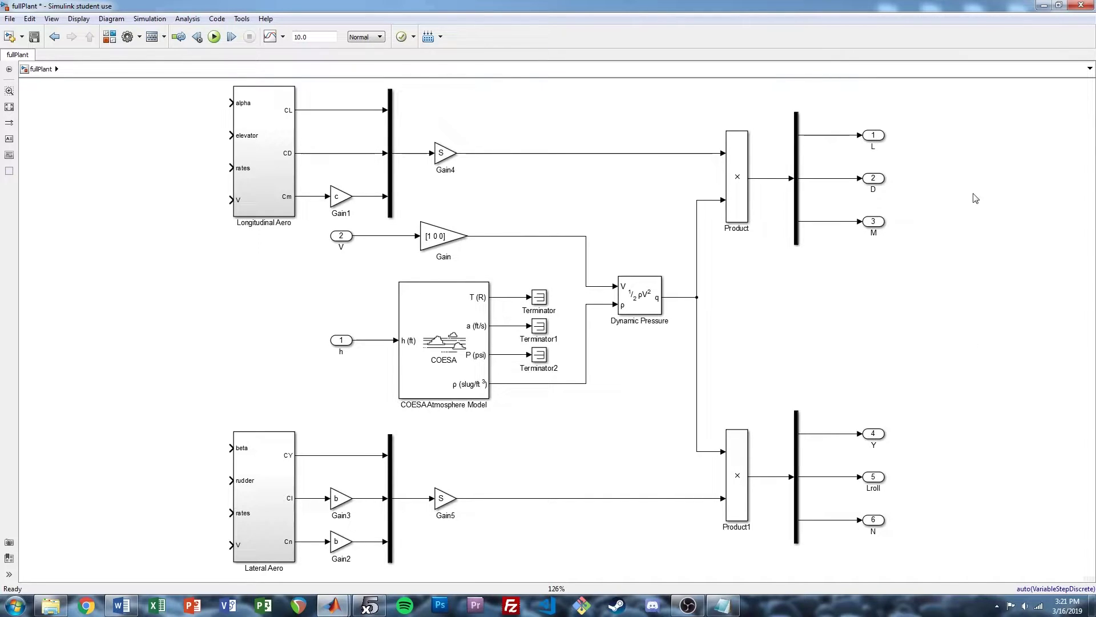
Add a Gain block with a value of -1 and insert it on the line between the upper Demux and output port L
left_click(931, 160)
type("gain")
key("Return")
type("-1")
key("Return")
left_click_drag(931, 163, 834, 137)
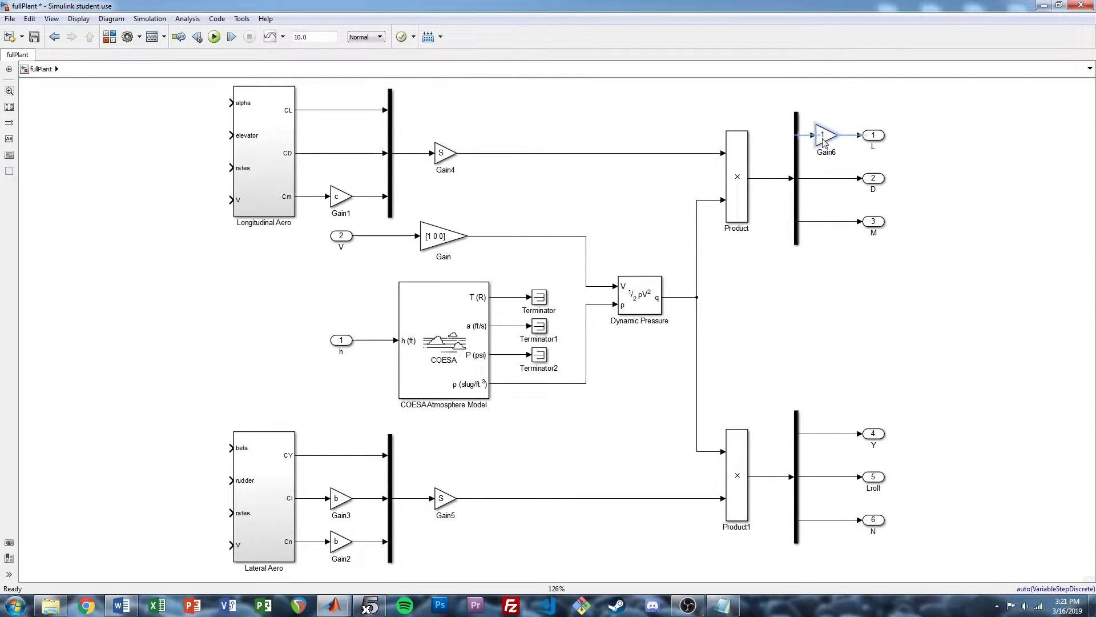
left_click(863, 150)
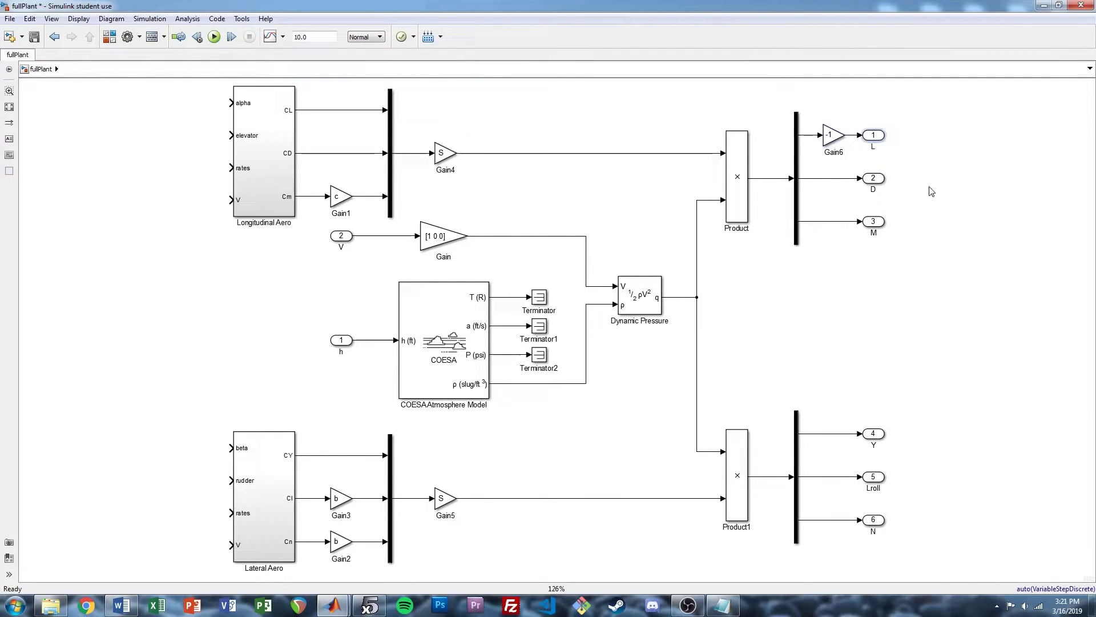
Shift the output ports slightly farther from the Demux blocks and insert a second -1 Gain before output port D
left_click(966, 188)
left_click_drag(914, 555, 837, 183)
key("Right")
key("Right")
key("Right")
key("Right")
left_click(983, 221)
left_click(855, 100)
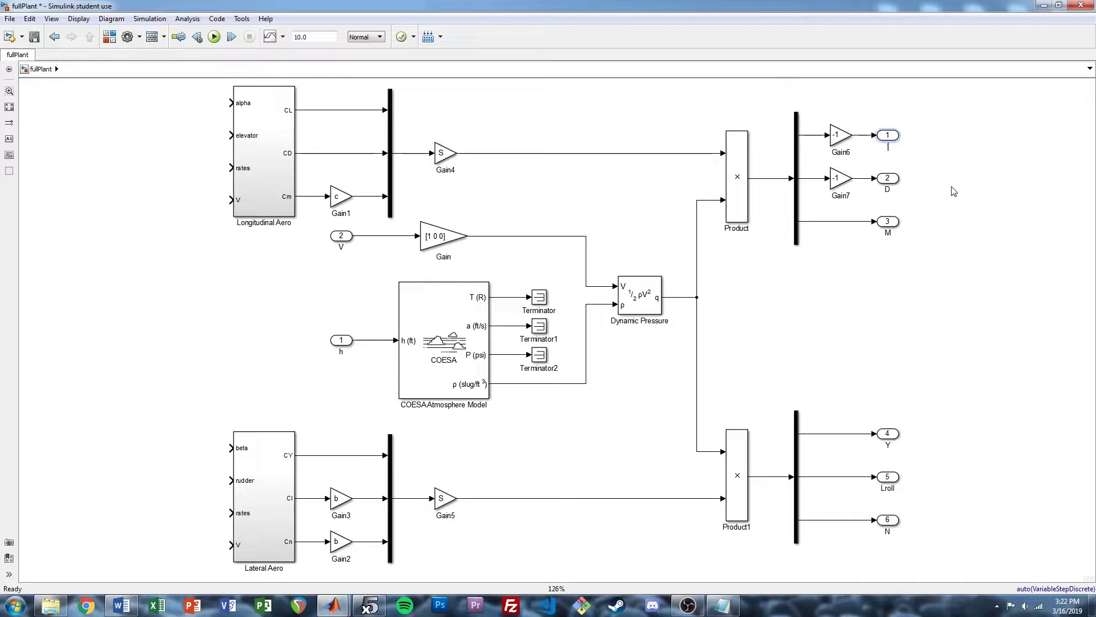
Rename output ports 1 and 2 to Z and X, and save the model
left_click(993, 212)
left_click(892, 191)
left_click(954, 206)
key("ctrl+s")
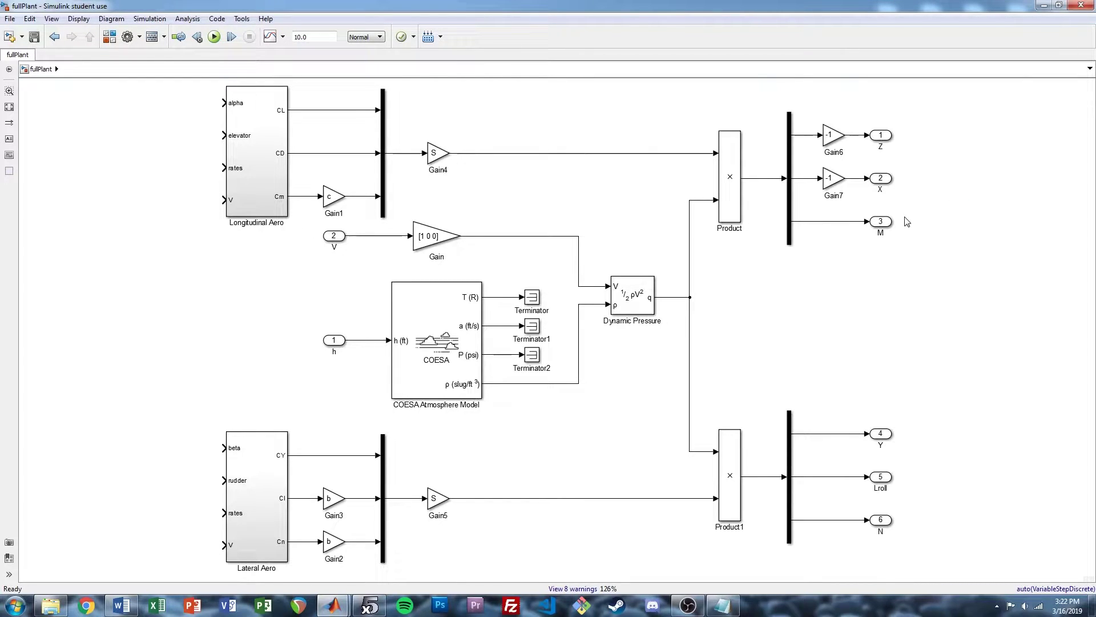
Renumber the outports so X is port 1, Y is port 2 and Z is port 3
left_click(882, 180)
double_click(882, 180)
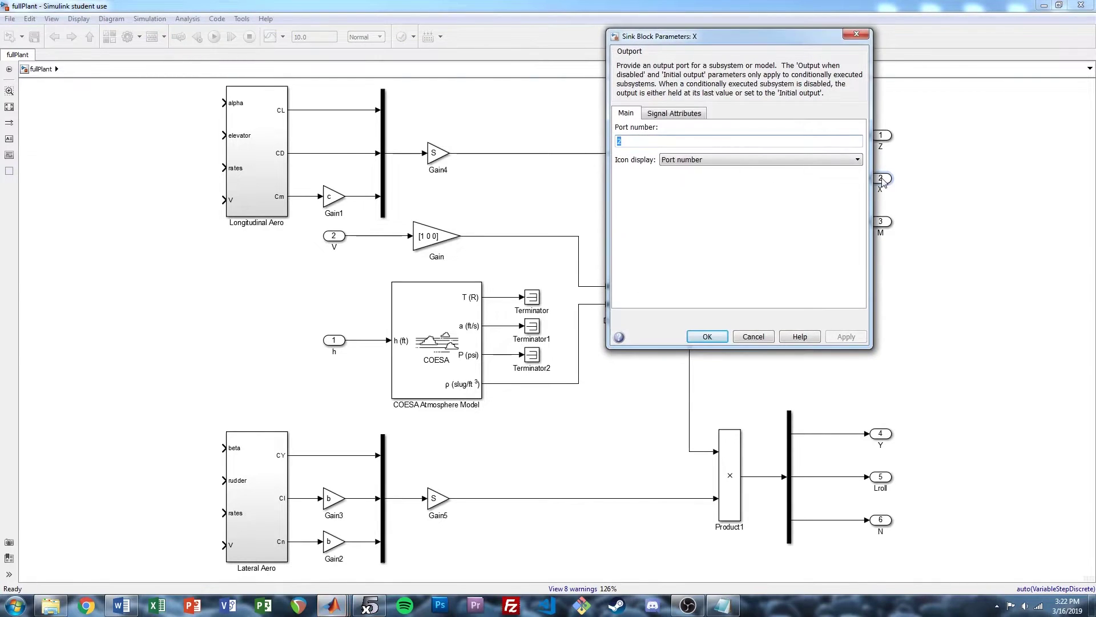
type("1")
key("Return")
double_click(879, 439)
type("2")
key("Return")
left_click(882, 140)
double_click(882, 140)
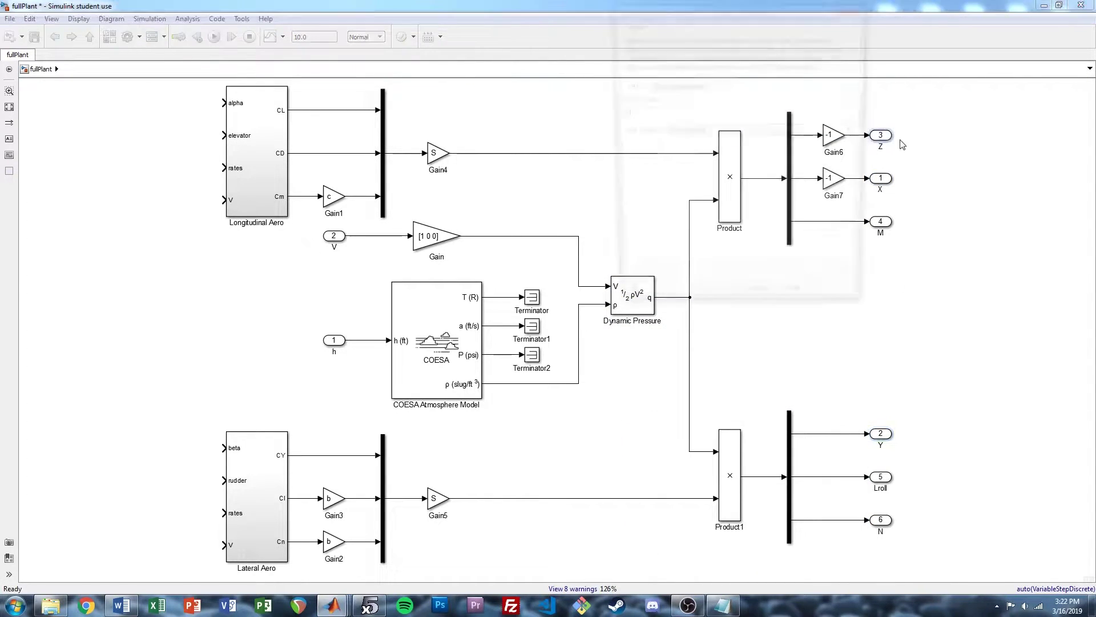
key("Return")
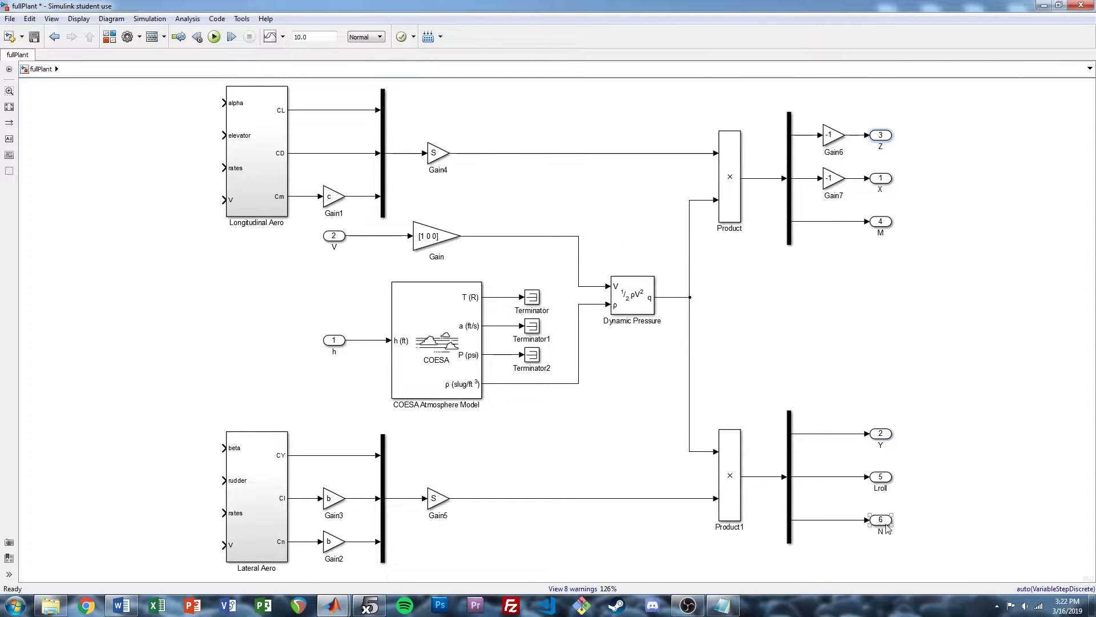
Rename the Lroll outport to L, set its port number to 4, and save the model
double_click(881, 487)
type("L")
left_click(908, 492)
double_click(882, 478)
type("4")
key("Return")
left_click(886, 520)
left_click(955, 391)
key("ctrl+s")
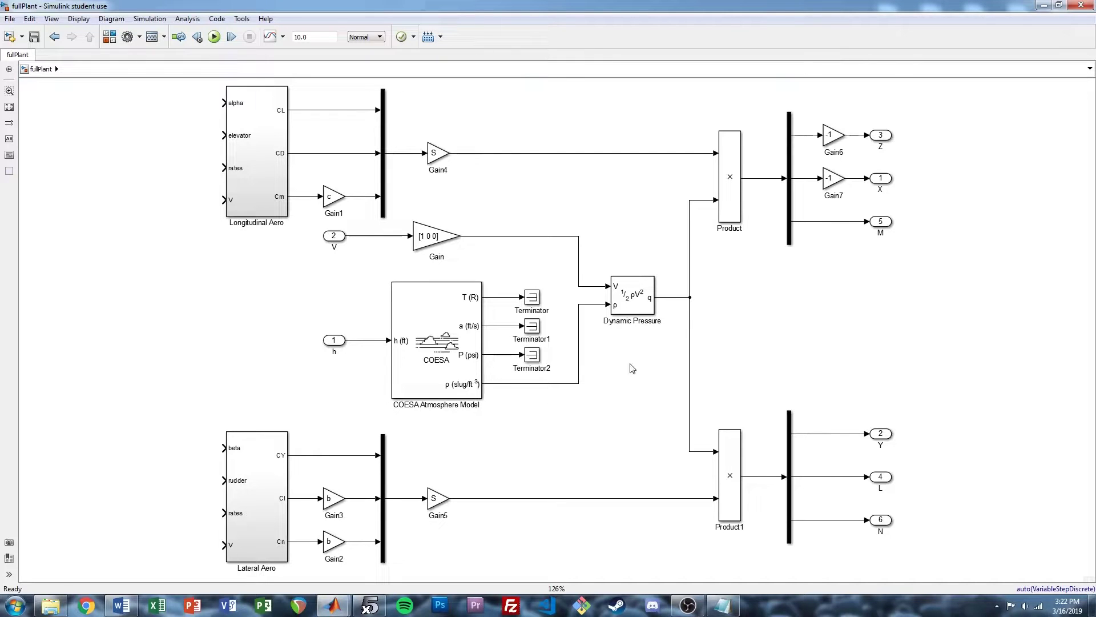
Add an inport named alpha and connect it to the alpha input of Longitudinal Aero
left_click_drag(182, 288, 358, 294)
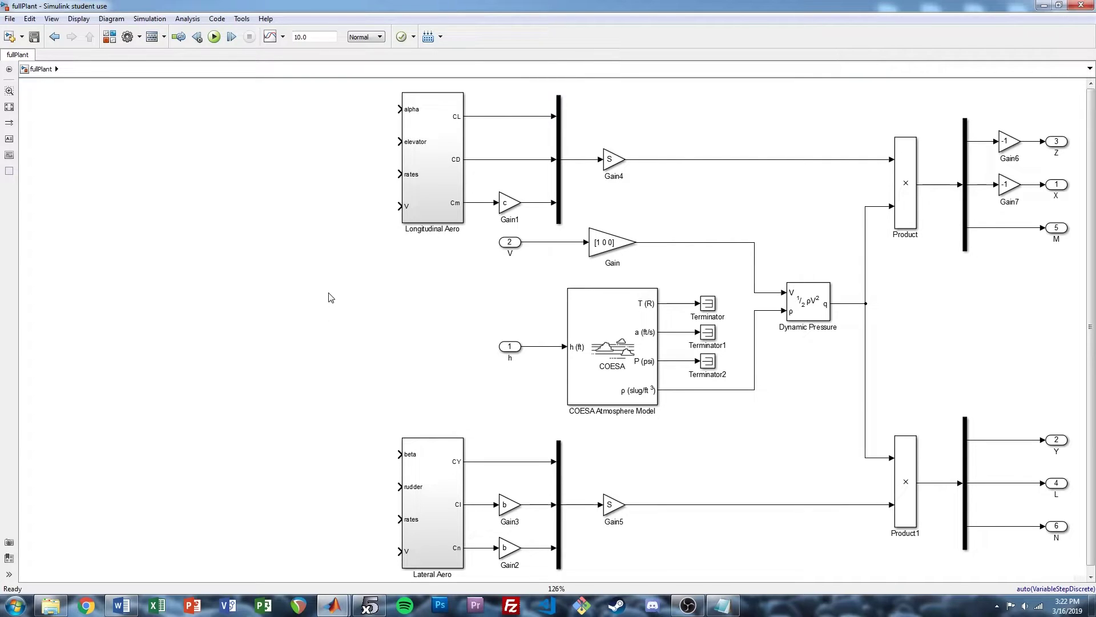
double_click(295, 116)
type("in1")
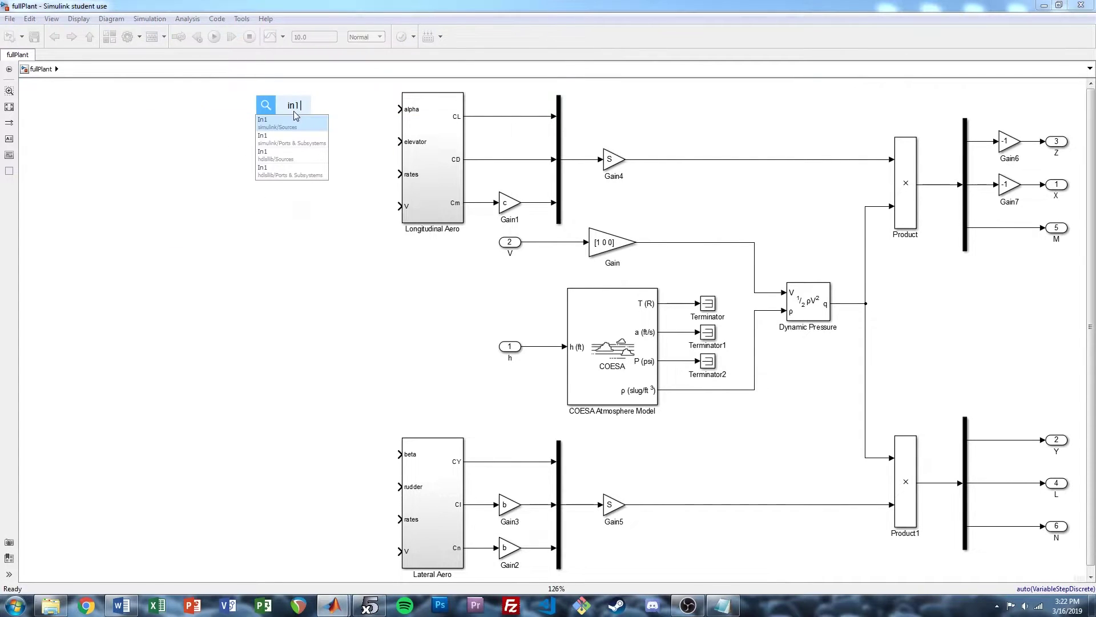
key("Return")
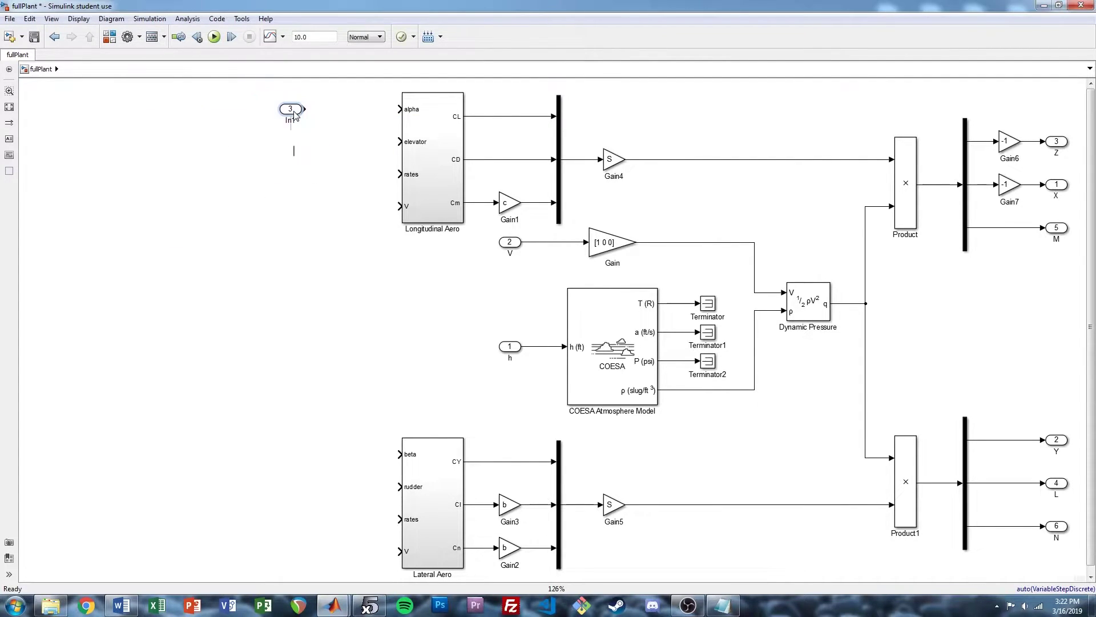
left_click_drag(294, 110, 328, 109)
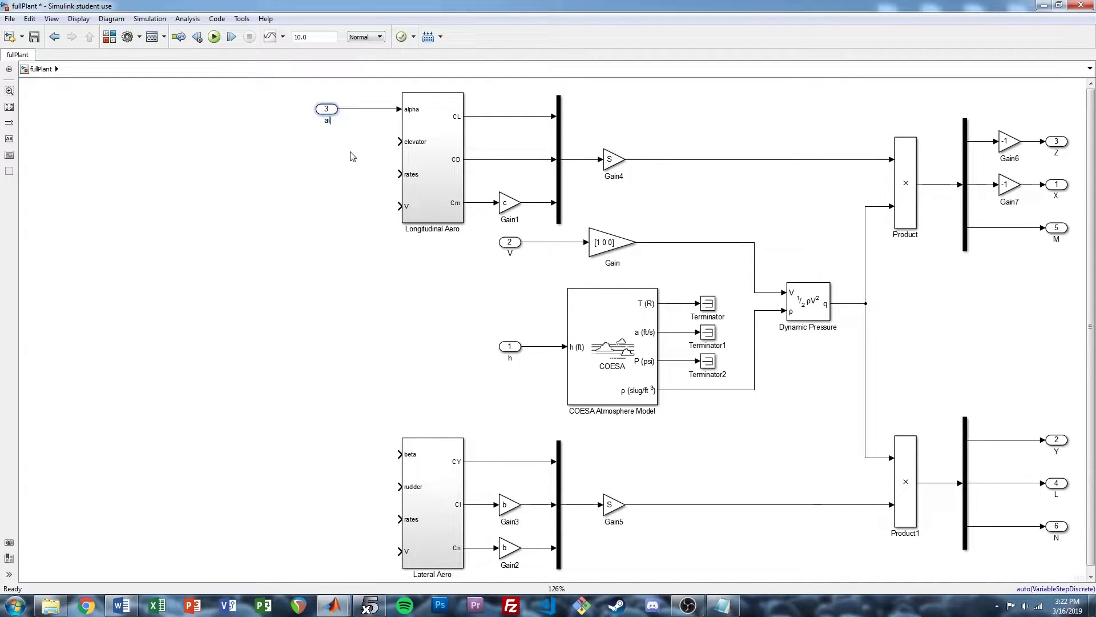
Copy the alpha inport, connect the copy to Longitudinal Aero's elevator input, and name it elevator
left_click(323, 112)
left_click_drag(325, 111, 334, 141)
left_click(354, 150)
double_click(329, 153)
type("elevator")
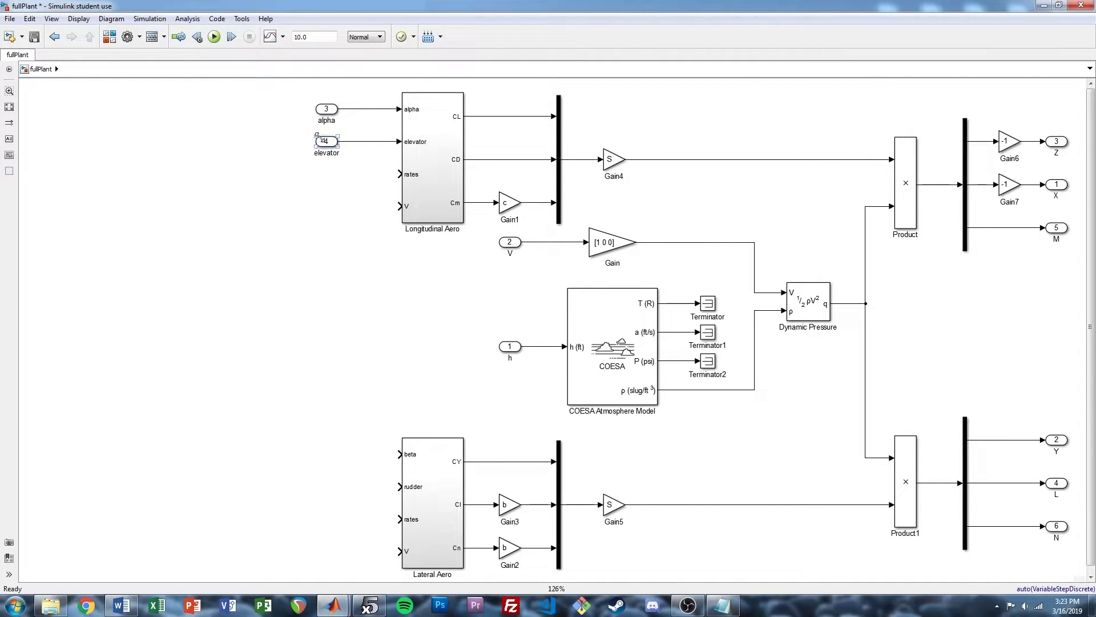
Copy the elevator inport, connect the copy to Longitudinal Aero's rates input, and name it rates
left_click_drag(326, 141, 330, 174)
left_click(346, 182)
double_click(327, 185)
type("rates")
left_click(364, 252)
Paste a duplicate of the V inport and connect it to Longitudinal Aero's V input
right_click(330, 226)
left_click(365, 245)
left_click_drag(328, 233, 399, 206)
left_click(304, 428)
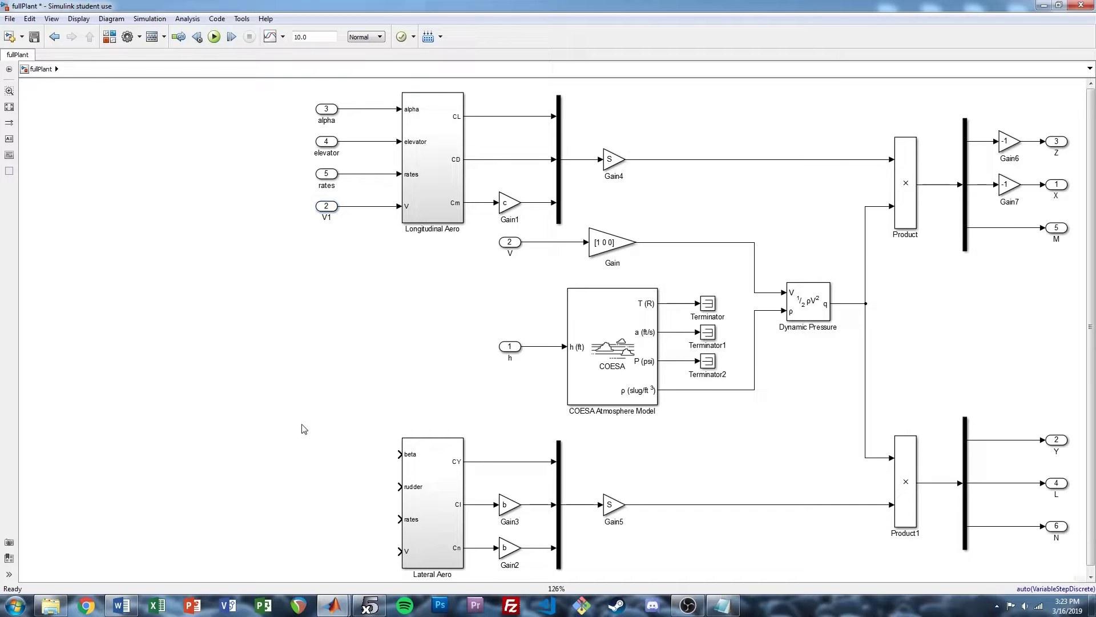
Add an inport named beta and connect it to Lateral Aero's beta input
double_click(304, 429)
type("in")
key("Return")
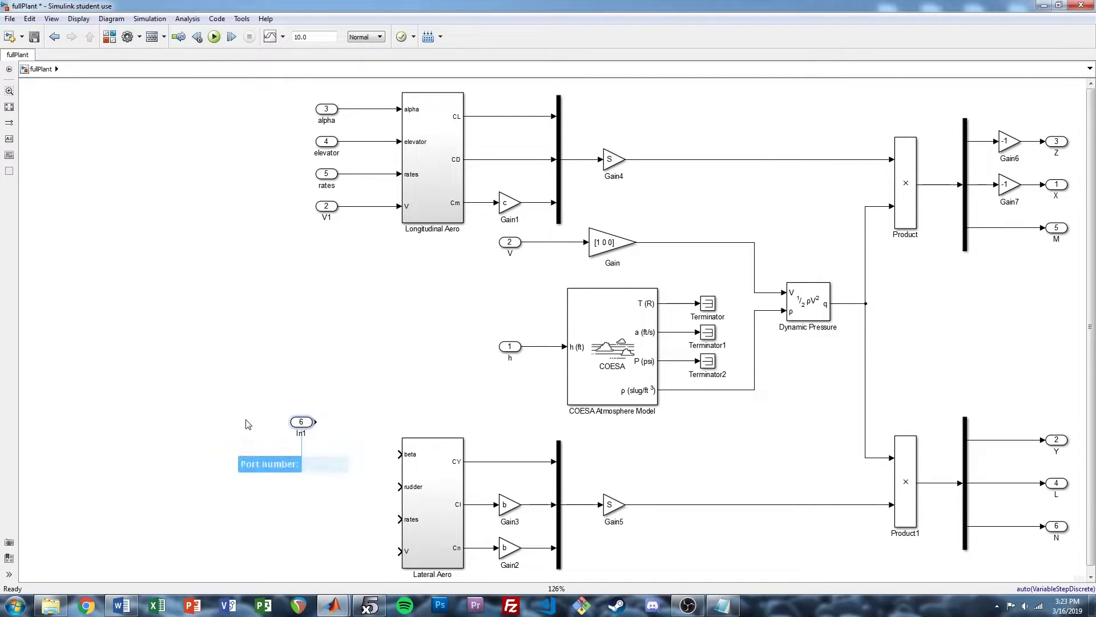
left_click_drag(300, 423, 399, 453)
Copy the beta inport, name the copy rudder, and connect it to Lateral Aero's rudder input
left_click(330, 457)
left_click_drag(330, 457, 323, 487)
left_click(338, 496)
double_click(323, 498)
type("rudder")
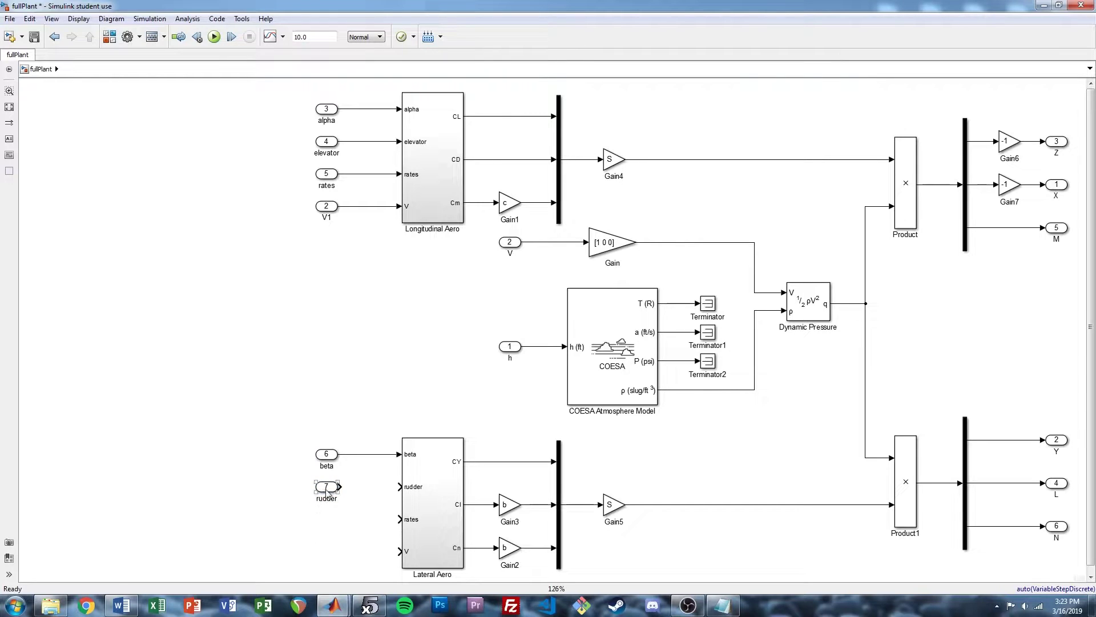
left_click_drag(340, 486, 400, 487)
Paste a duplicate of the V inport and connect it to Lateral Aero's V input
scroll(354, 505, "down", 1)
scroll(354, 505, "down", 3)
right_click(348, 234)
left_click(377, 255)
left_click_drag(351, 238, 338, 463)
Paste a duplicate of the rates inport, connect it to Lateral Aero's rates input, and save the model
left_click(337, 152)
key("ctrl+c")
right_click(342, 235)
left_click(377, 255)
left_click_drag(337, 239, 337, 492)
left_click(372, 309)
key("space")
key("ctrl+s")
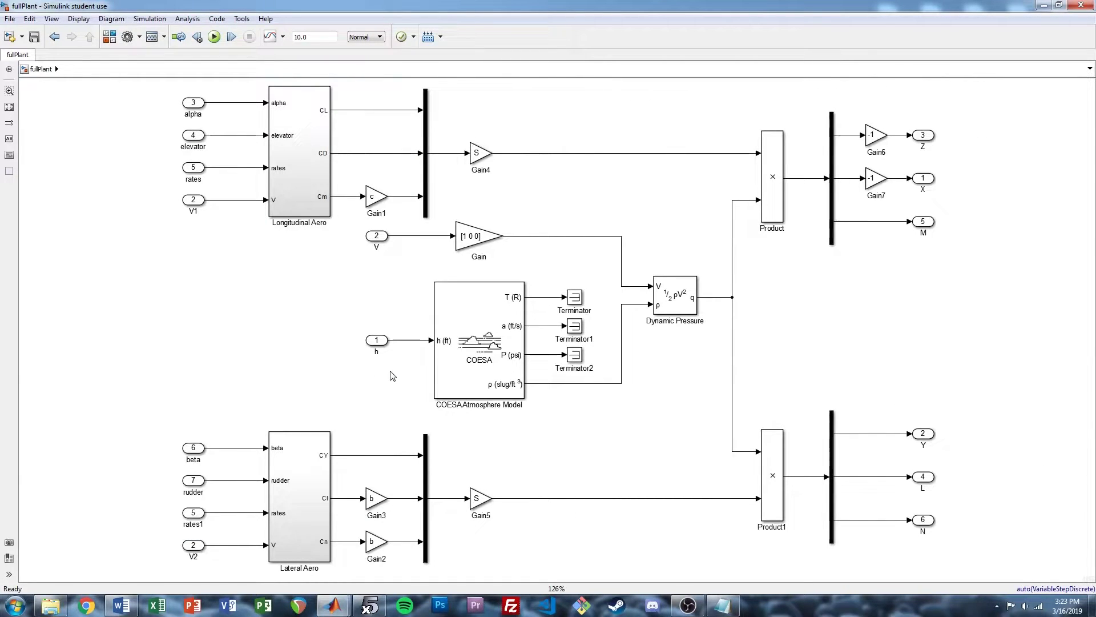
Set the V inport's port number to 1
left_click(377, 240)
double_click(378, 239)
type("1")
key("Return")
type("h")
Set the port number to 3 for the elevator inport and 4 for the rudder inport
double_click(192, 137)
type("3")
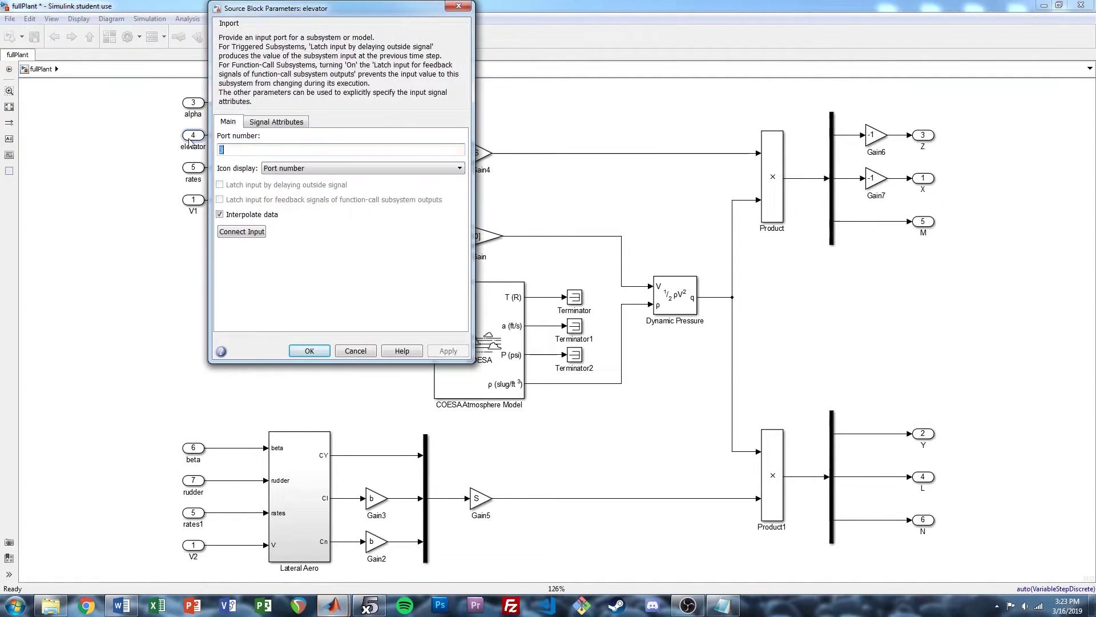
key("Return")
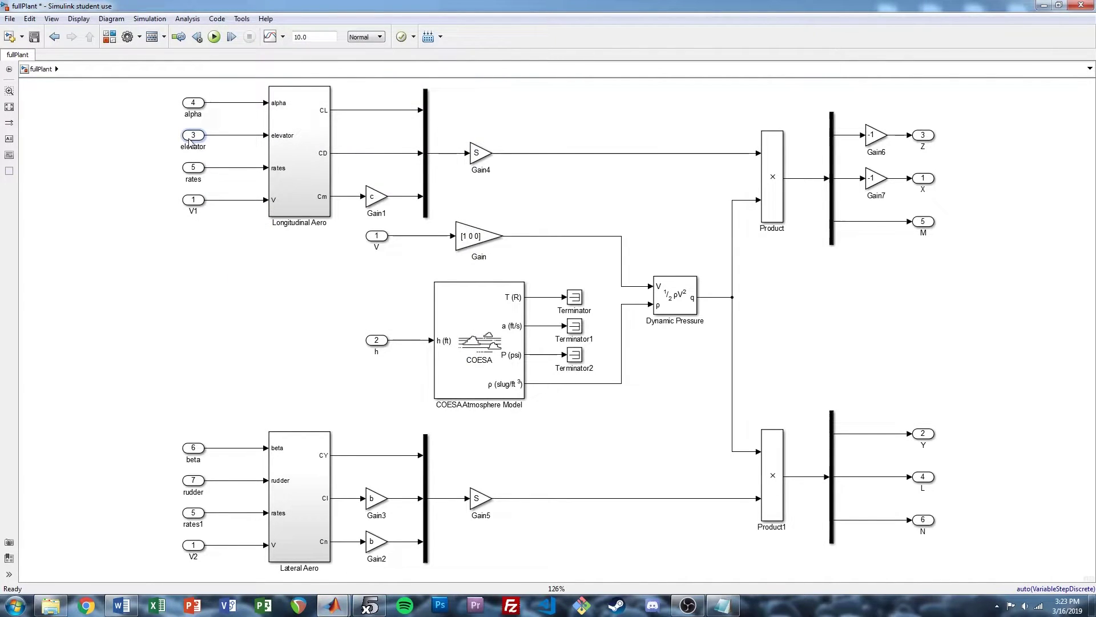
double_click(193, 480)
type("4")
key("Return")
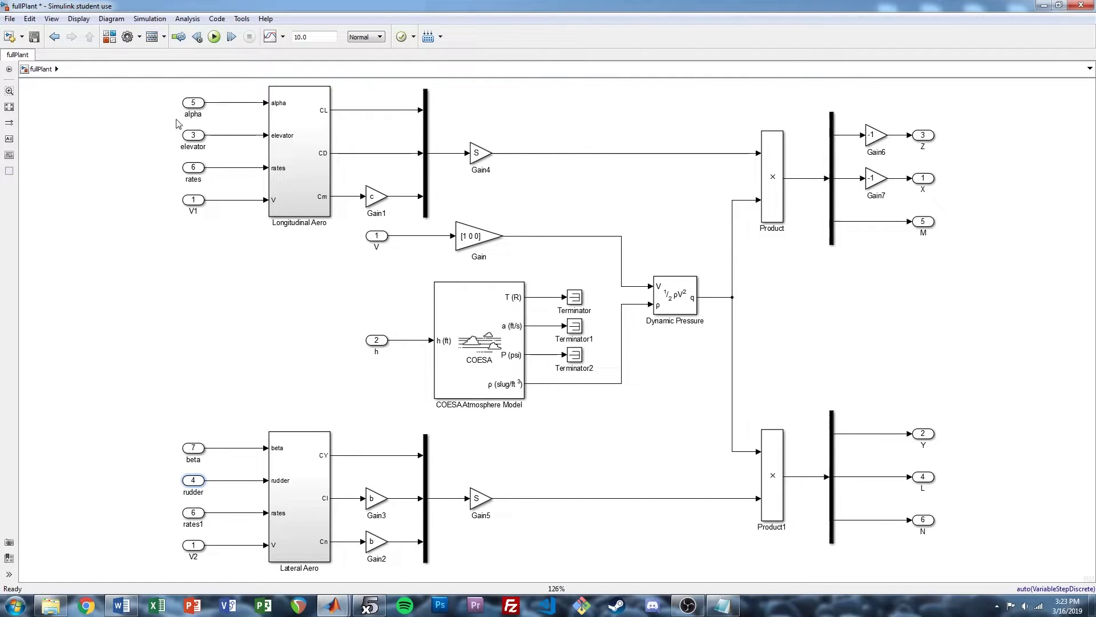
Set the beta inport's port number to 6 and save the model
double_click(194, 448)
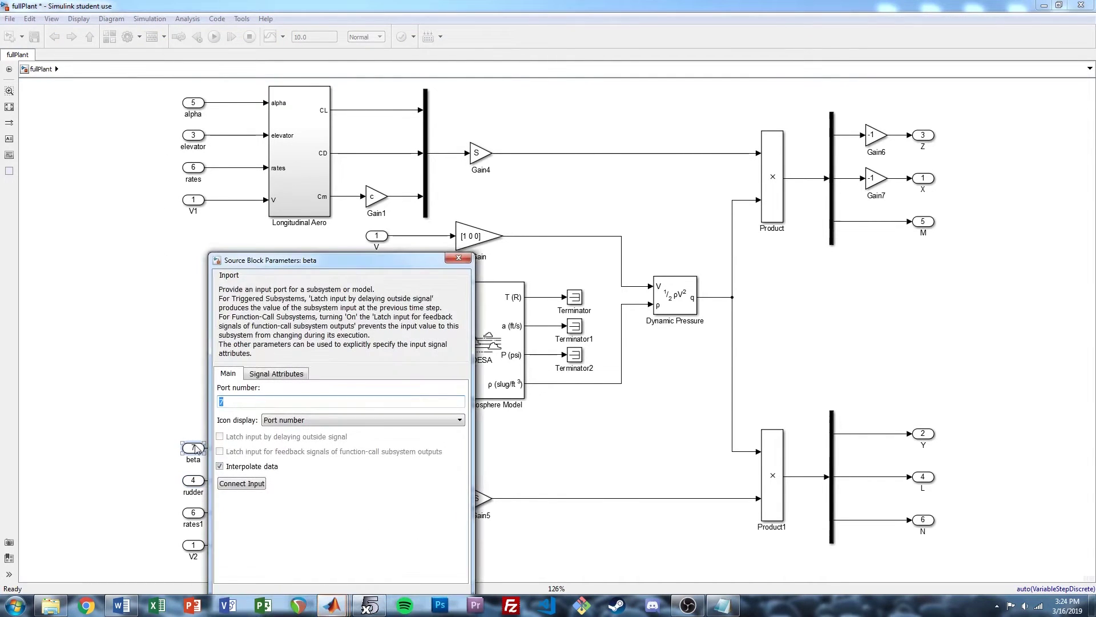
type("6")
key("Return")
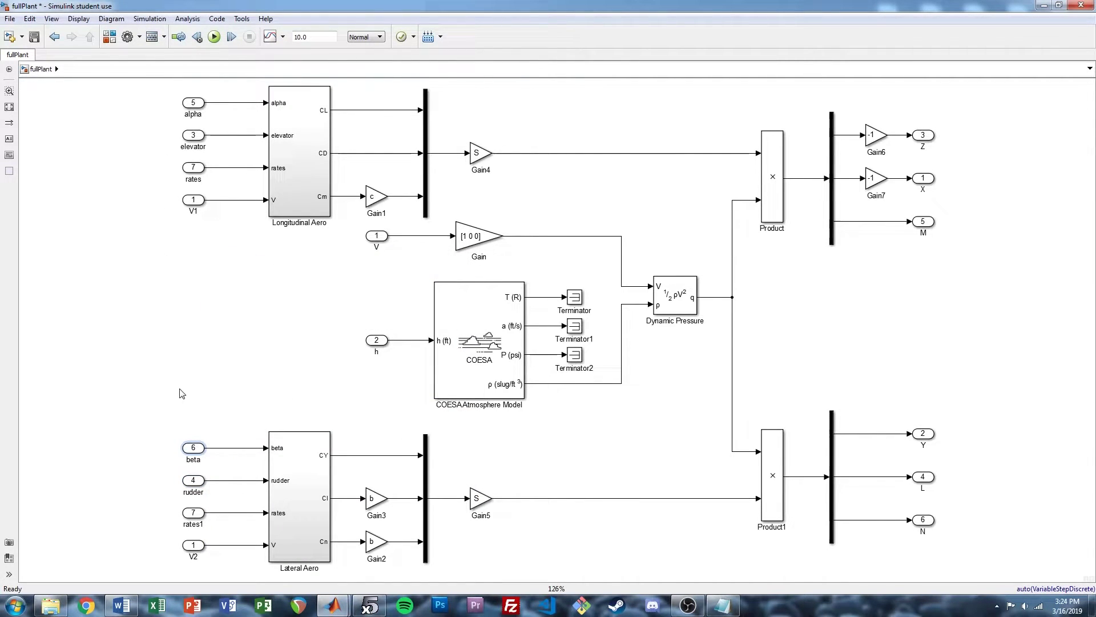
left_click(196, 517)
left_click(231, 312)
key("ctrl+s")
Group the entire model into a subsystem and delete the inports, outports and lines left outside it
key("ctrl+a")
key("ctrl+g")
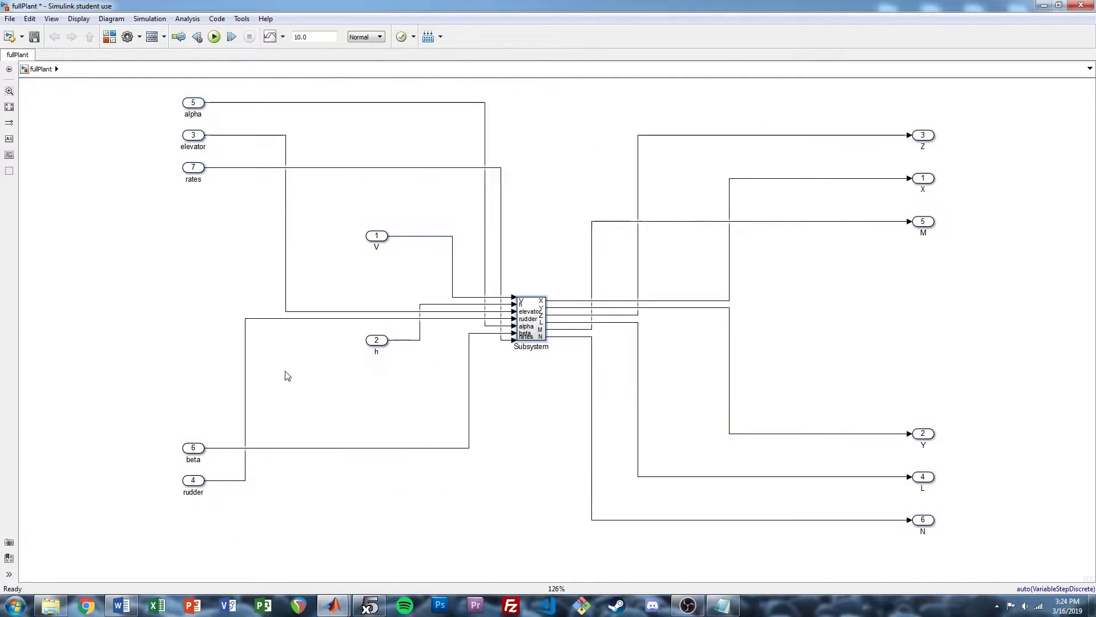
left_click_drag(135, 93, 518, 569)
key("Delete")
left_click_drag(615, 83, 964, 542)
key("Delete")
Enlarge and reposition the subsystem block, rename it Aero, and update the diagram
left_click_drag(547, 341, 600, 477)
left_click_drag(569, 440, 489, 321)
double_click(475, 365)
type("Aero")
left_click(640, 346)
key("ctrl+d")
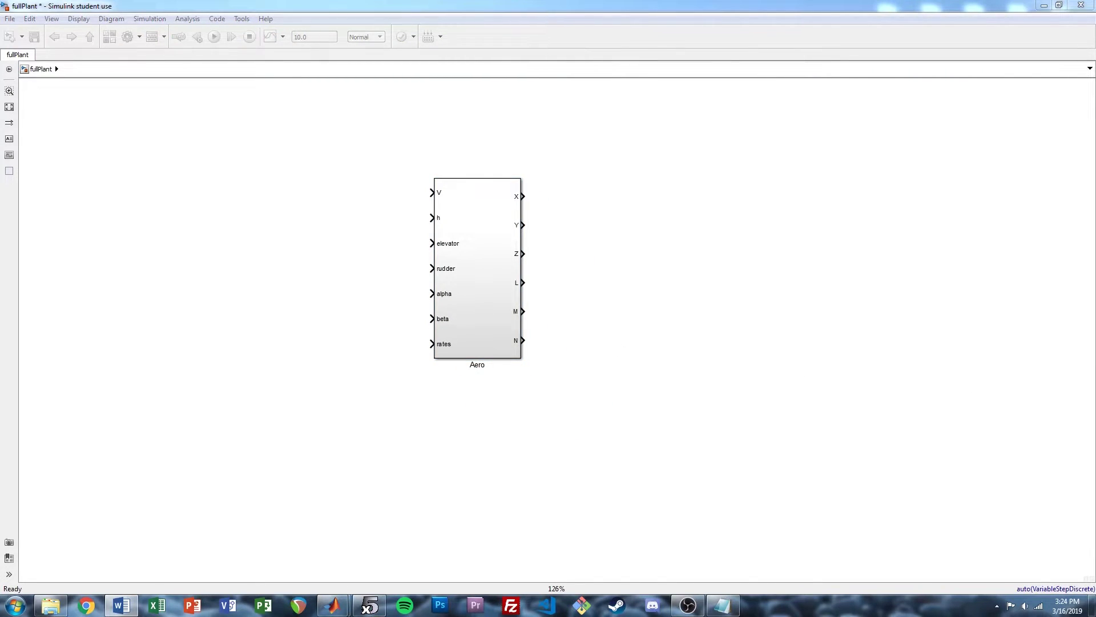
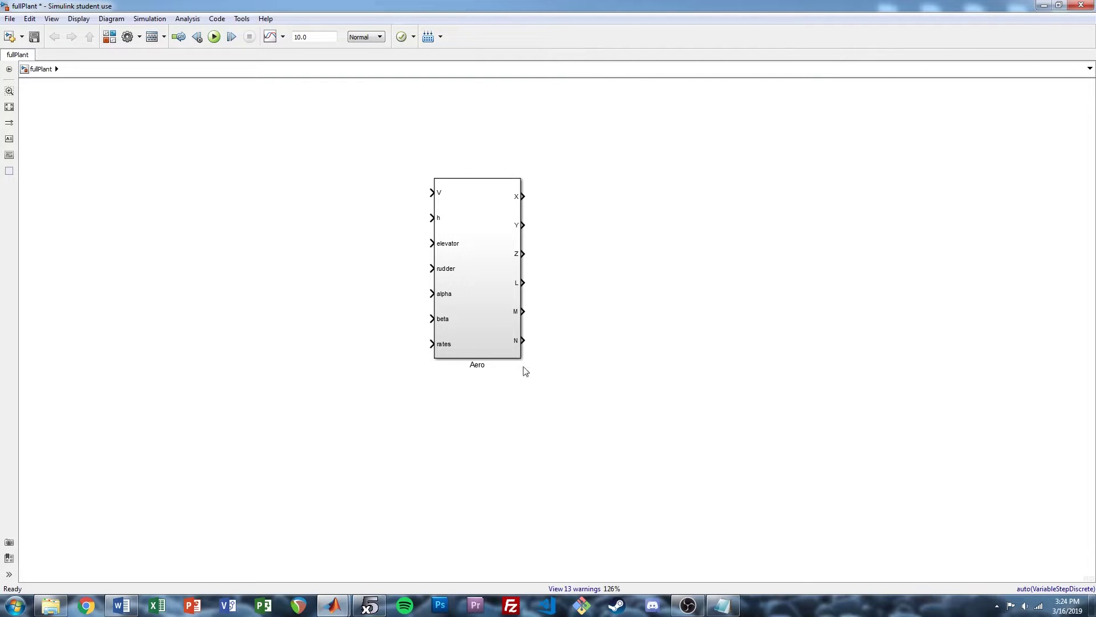
Enlarge the Aero block further and move it to leave room beside its outputs
left_click_drag(521, 358, 543, 401)
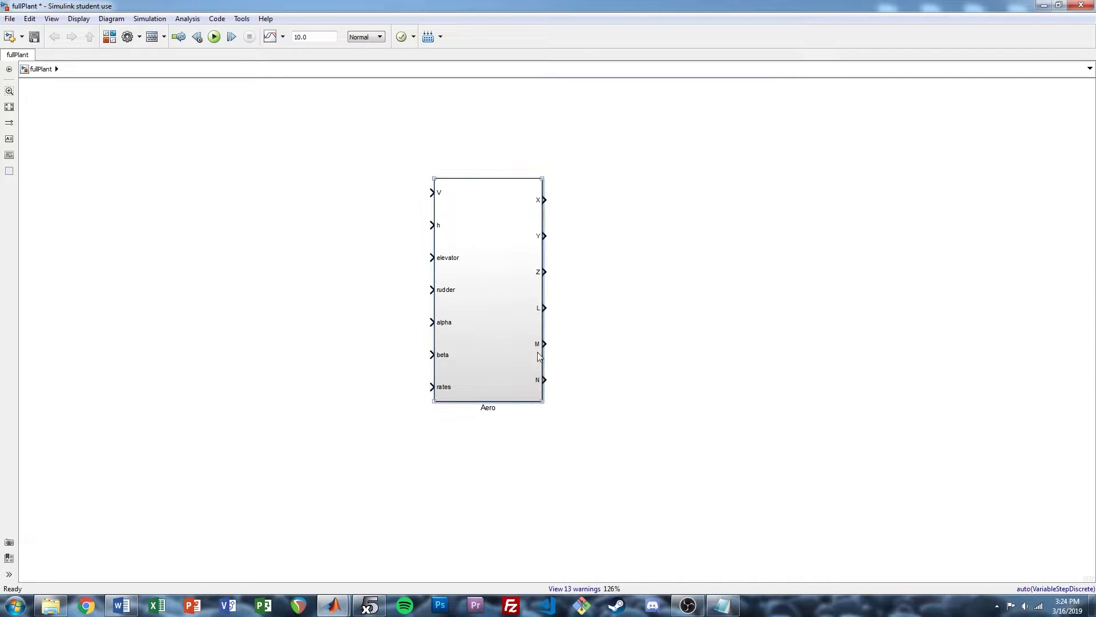
left_click_drag(507, 304, 437, 281)
left_click(568, 229)
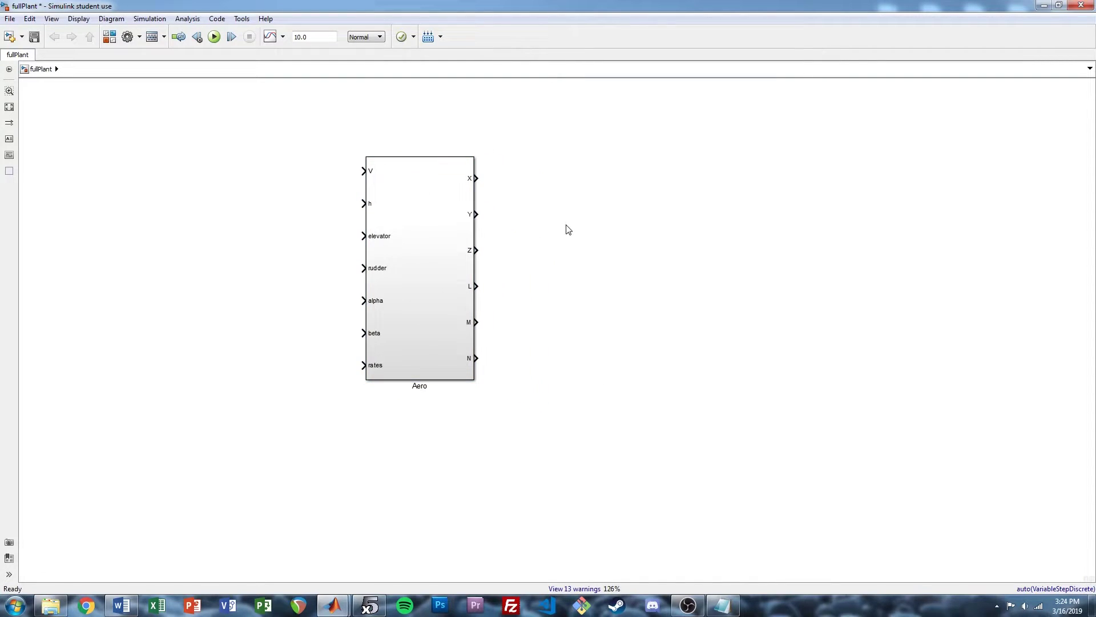
Add two three-input Mux blocks, one combining Aero's X, Y, Z outputs and one its L, M, N outputs
double_click(503, 191)
type("mux")
key("Return")
left_click_drag(504, 204, 527, 341)
left_click(513, 231)
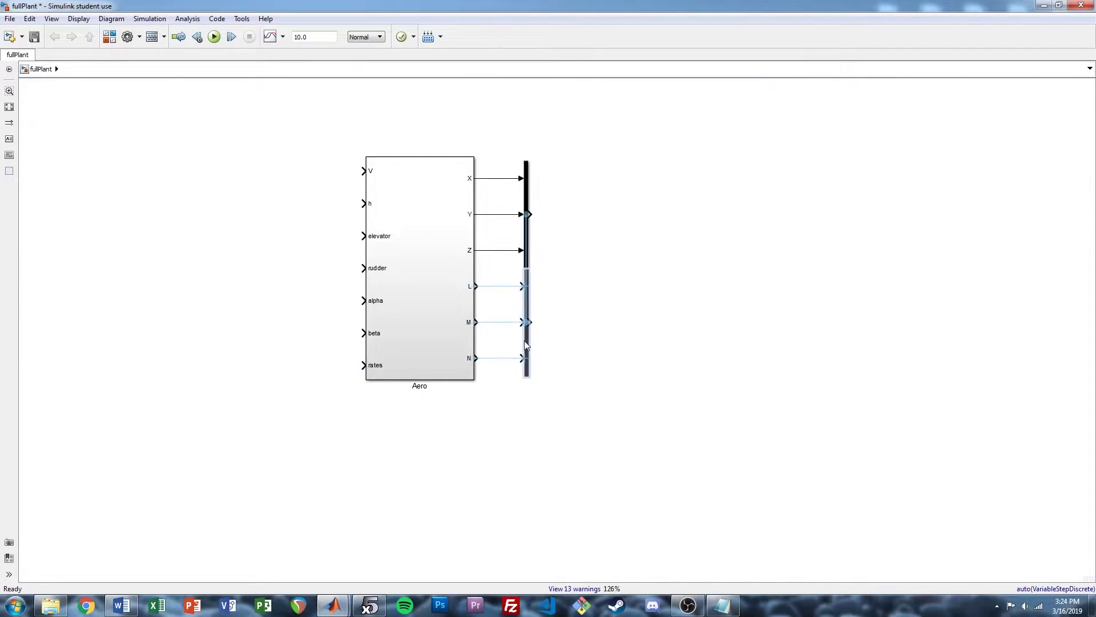
left_click(506, 309)
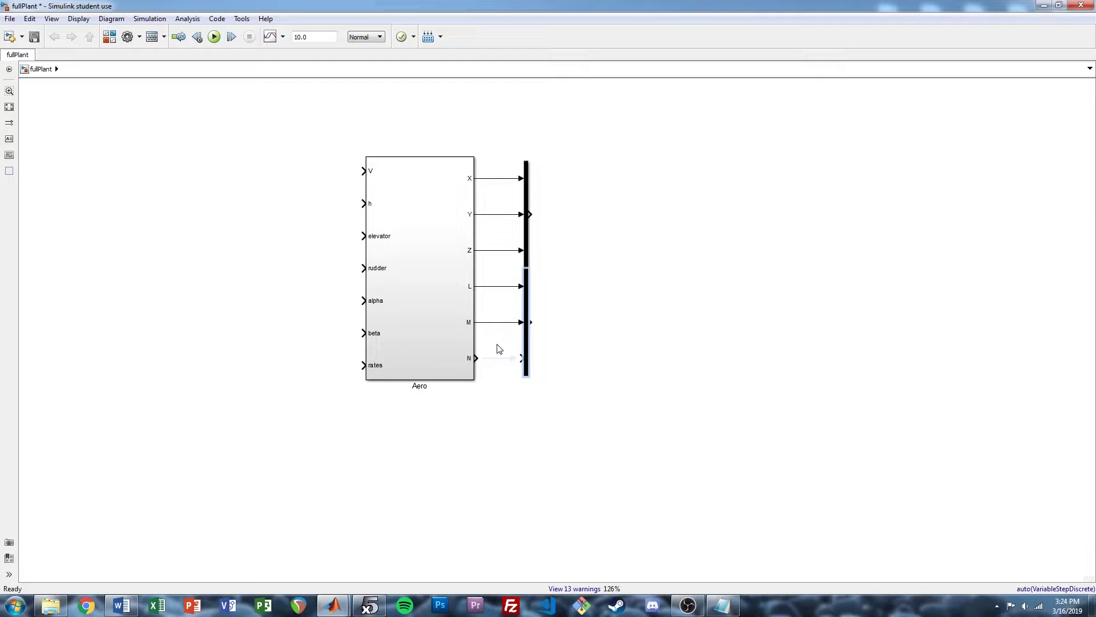
left_click(524, 370)
left_click(529, 257)
mouse_move(526, 266)
left_mouse_down()
mouse_move(528, 251)
mouse_move(534, 264)
left_mouse_up()
left_click(560, 262)
Insert a 6DOF Wind (Wind Angles) block to the right of the Mux blocks
double_click(749, 230)
type("wind")
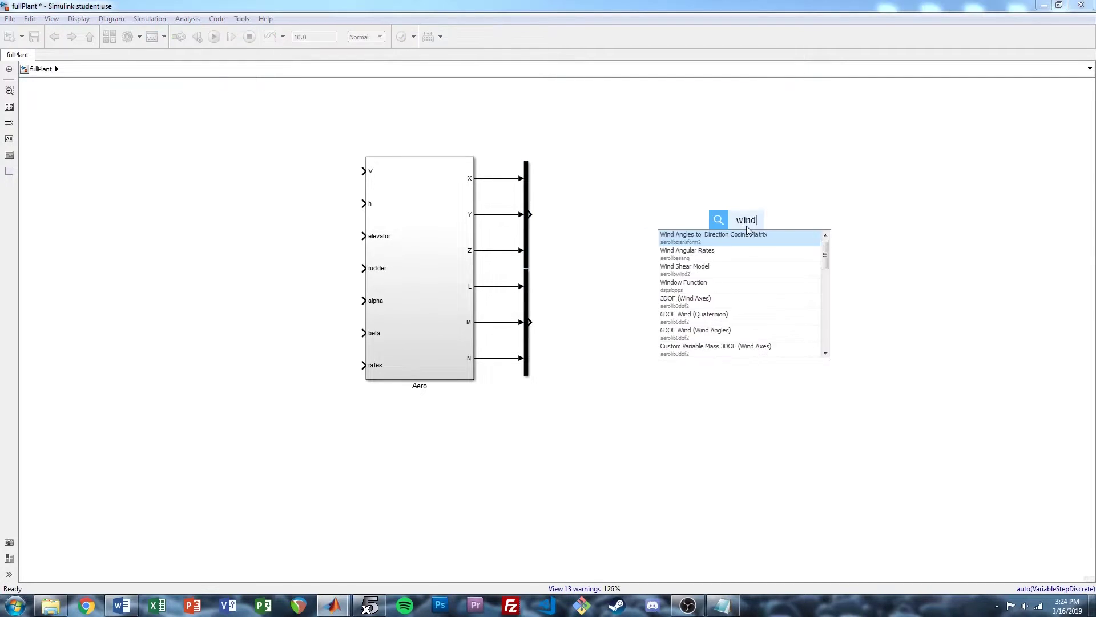
type(" angles")
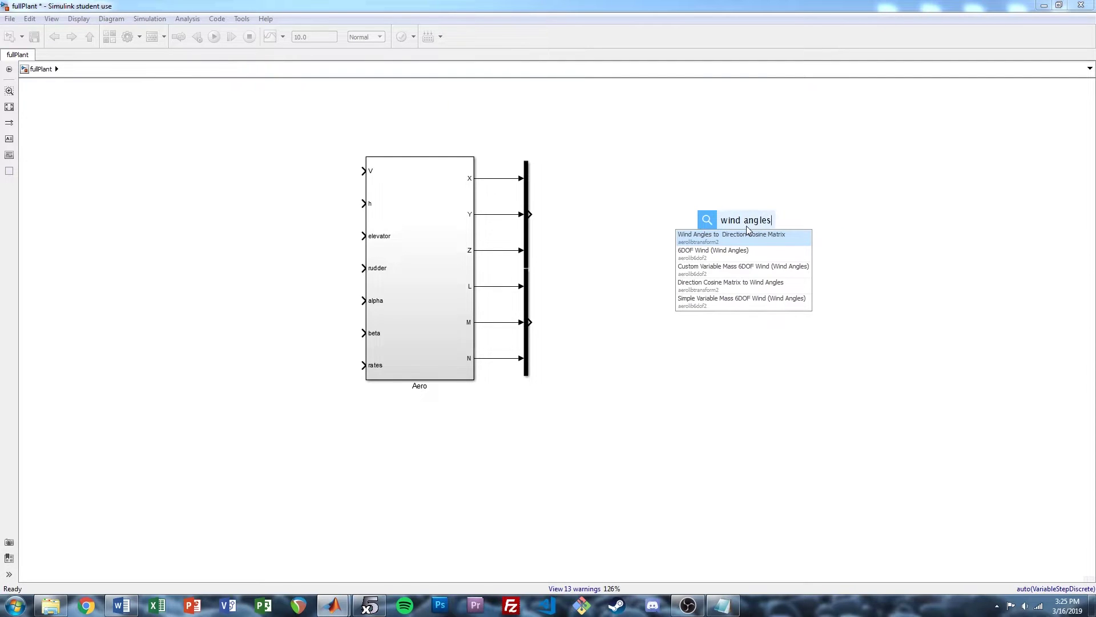
key("Down")
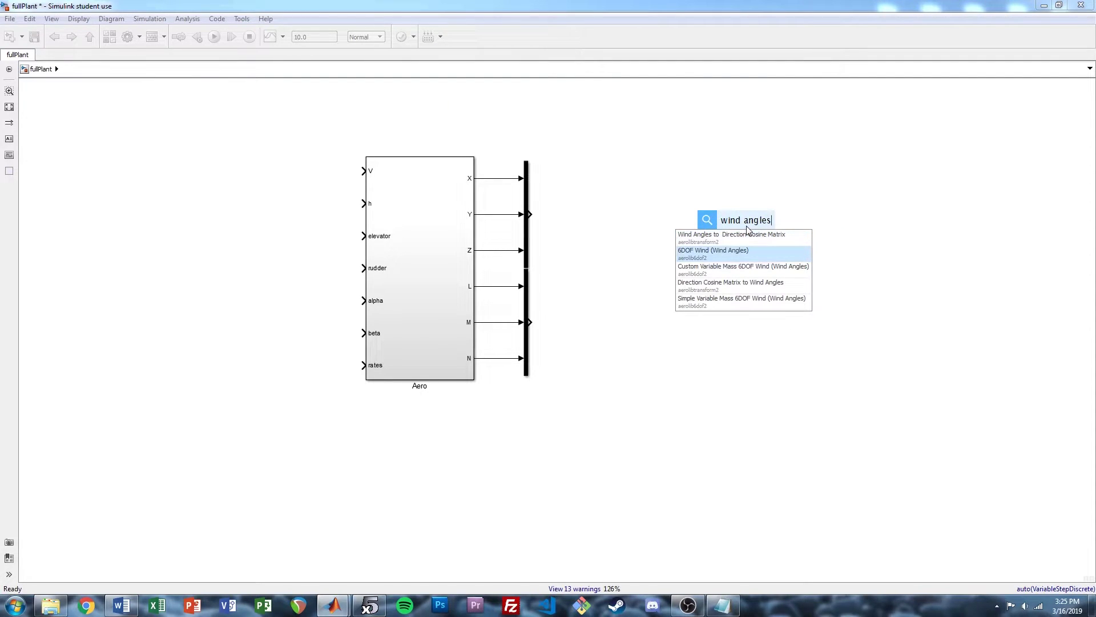
key("Return")
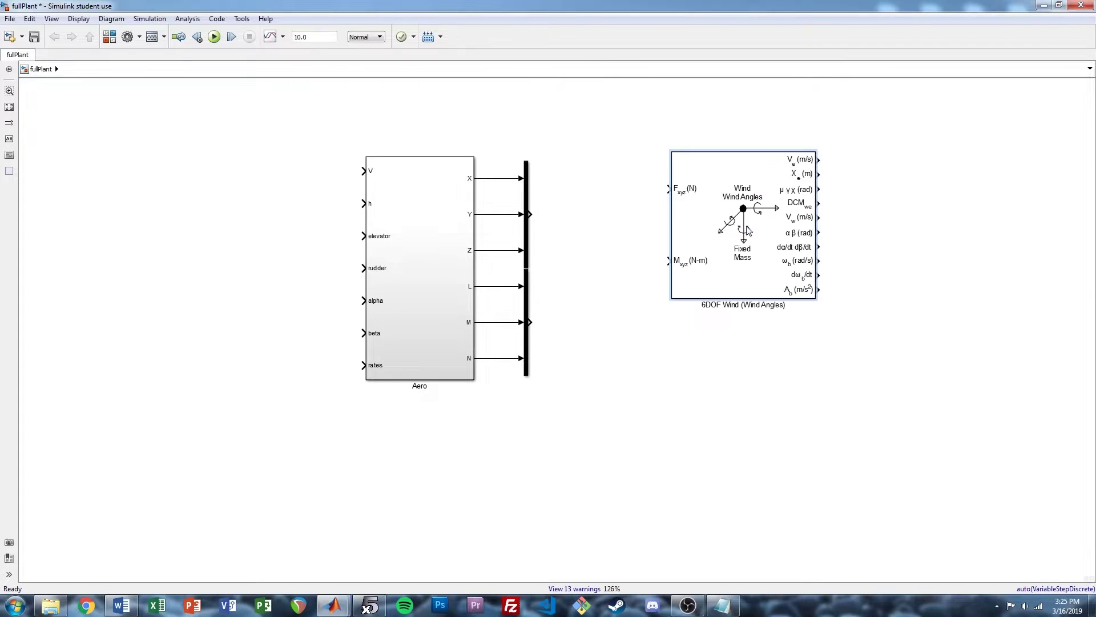
Enlarge the 6DOF Wind (Wind Angles) block vertically and position it across from the two Mux blocks
left_click_drag(825, 289, 831, 444)
left_click_drag(765, 391, 769, 360)
left_click_drag(831, 112, 826, 153)
left_click_drag(769, 271, 754, 243)
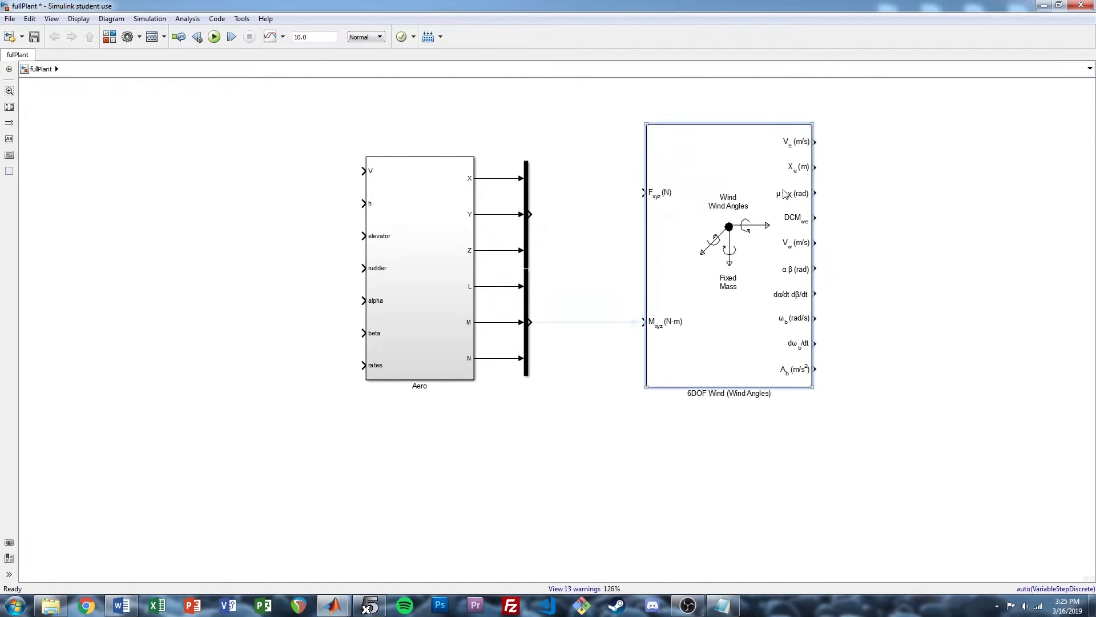
left_click_drag(806, 130, 803, 167)
left_click_drag(773, 235, 775, 220)
left_click_drag(811, 387, 816, 452)
Stretch the Aero block to about the height of the 6DOF block and line it up
left_click(474, 351)
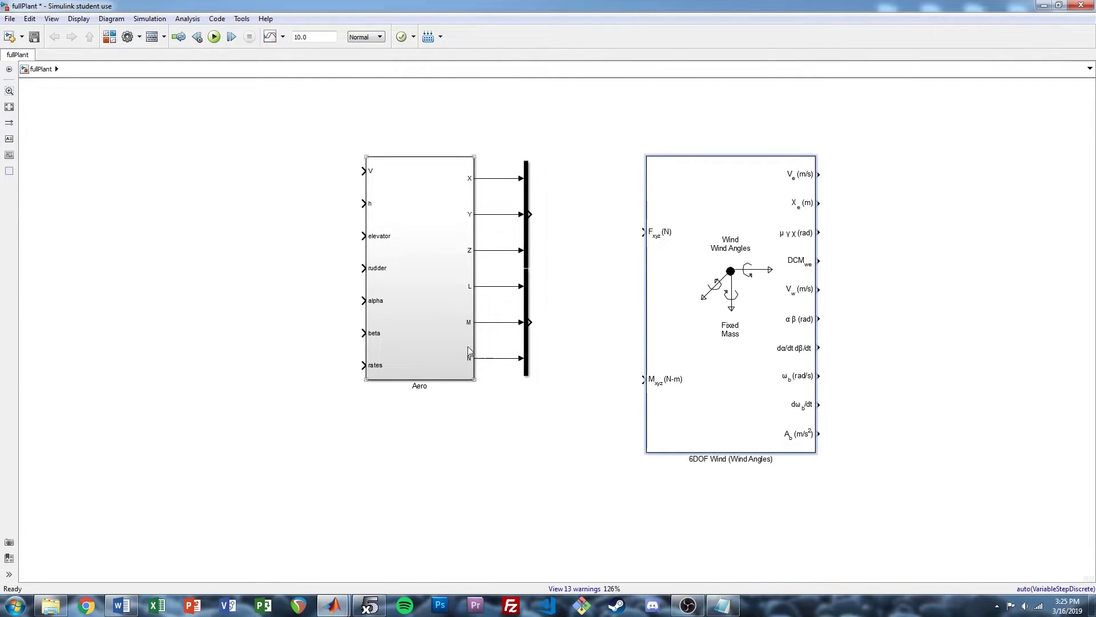
left_click_drag(472, 376, 474, 464)
left_click_drag(424, 398, 414, 392)
Lengthen both Mux blocks to match the Aero output spacing so their input lines run straight
left_click_drag(526, 374, 531, 455)
left_click_drag(526, 325, 526, 306)
left_click(543, 304)
left_click(526, 264)
left_click_drag(521, 295, 521, 309)
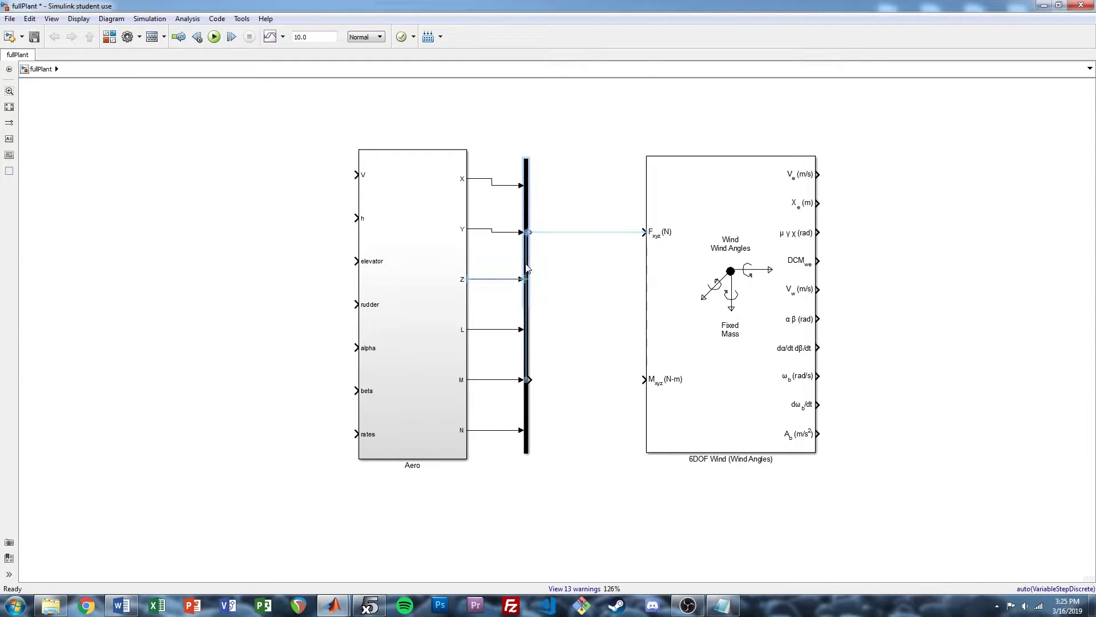
left_click_drag(526, 161, 529, 157)
left_click(532, 192)
Connect the Mux outputs to the 6DOF block's Fxyz and Mxyz inputs, then resize and shift the block to straighten the lines
left_click_drag(530, 229, 644, 232)
left_click_drag(530, 380, 647, 379)
left_click(787, 364)
left_click_drag(816, 156, 820, 150)
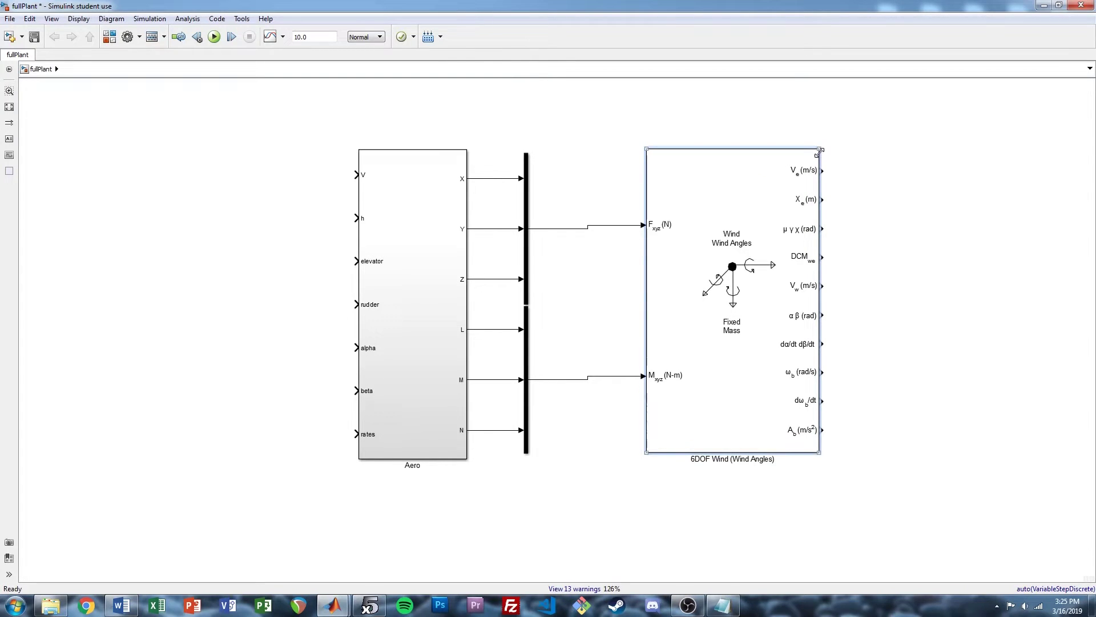
left_click_drag(716, 305, 751, 306)
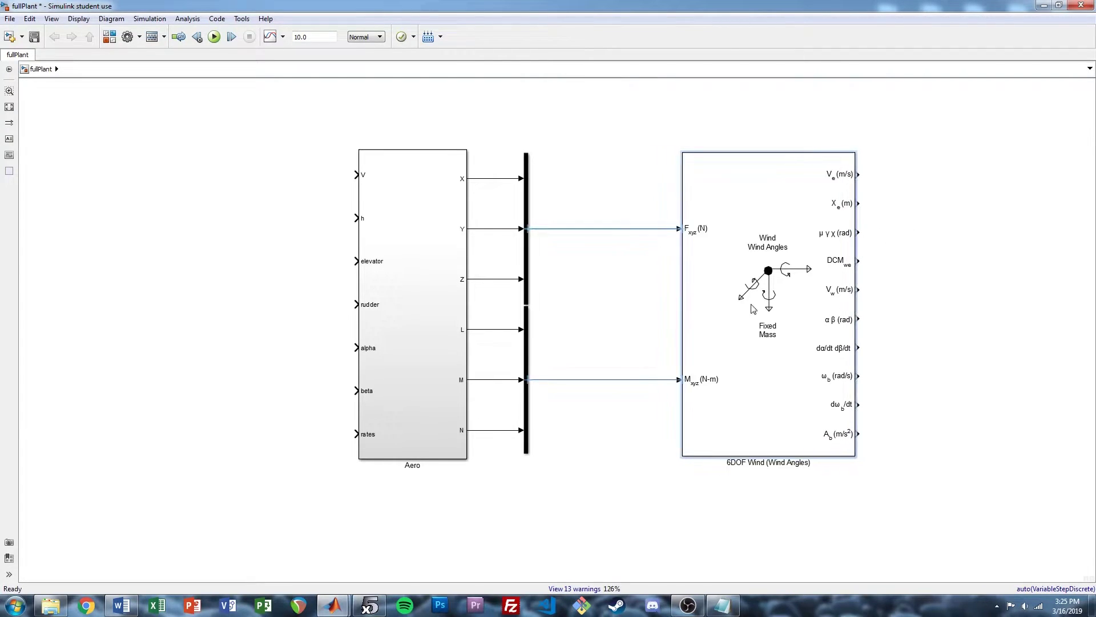
left_click(640, 300)
key("space")
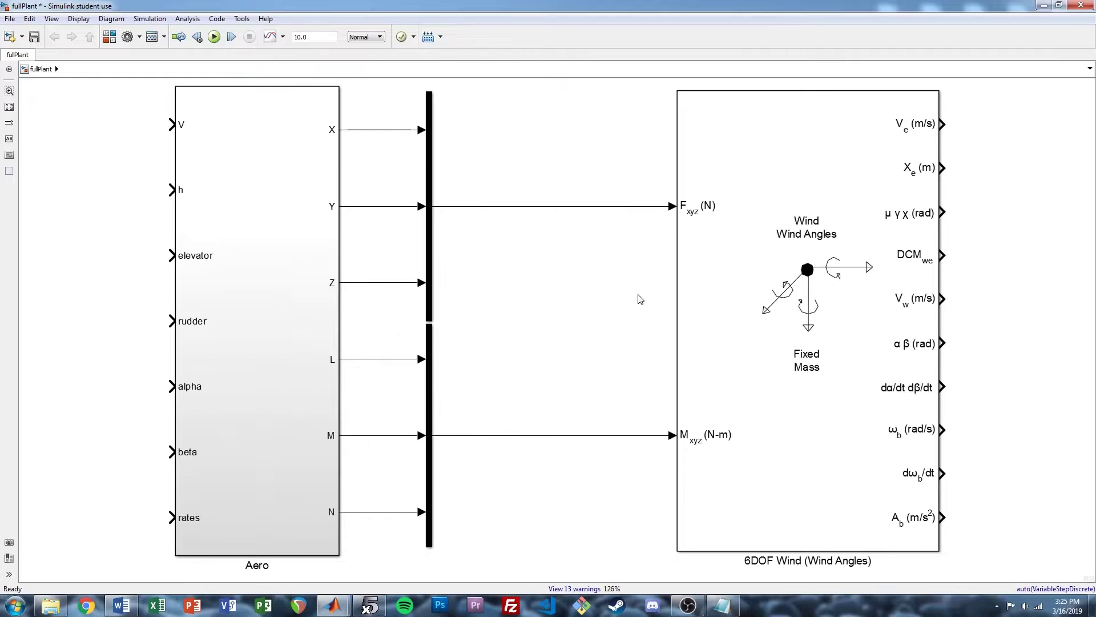
Save the model, then set the 6DOF Wind block's units to English (Velocity in ft/s)
key("ctrl+s")
left_click(841, 298)
double_click(841, 298)
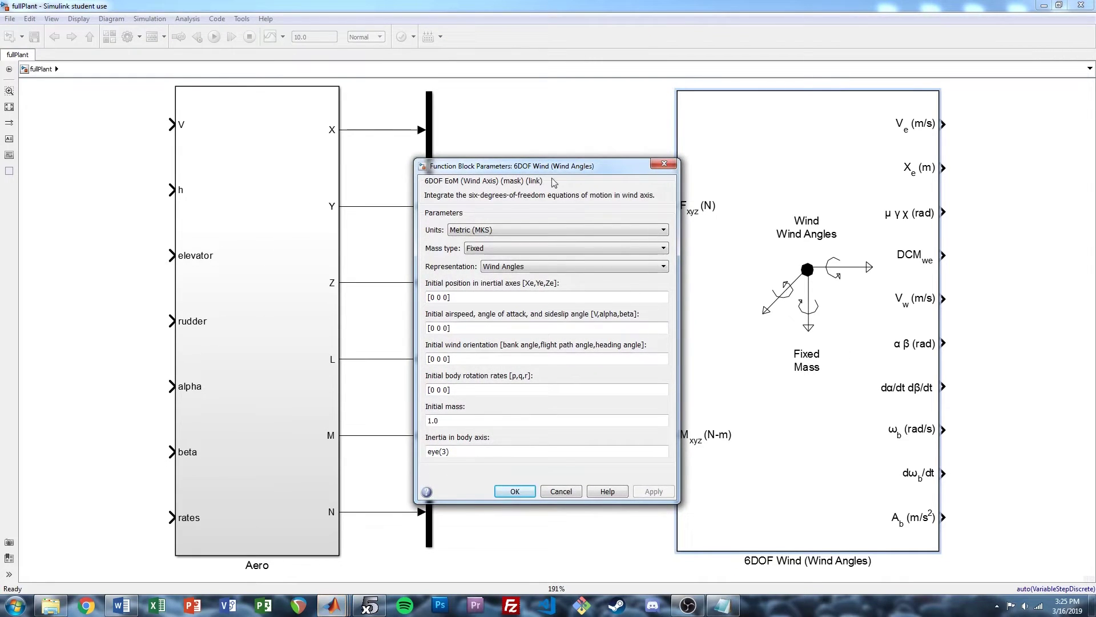
left_click_drag(549, 169, 570, 158)
left_click(519, 218)
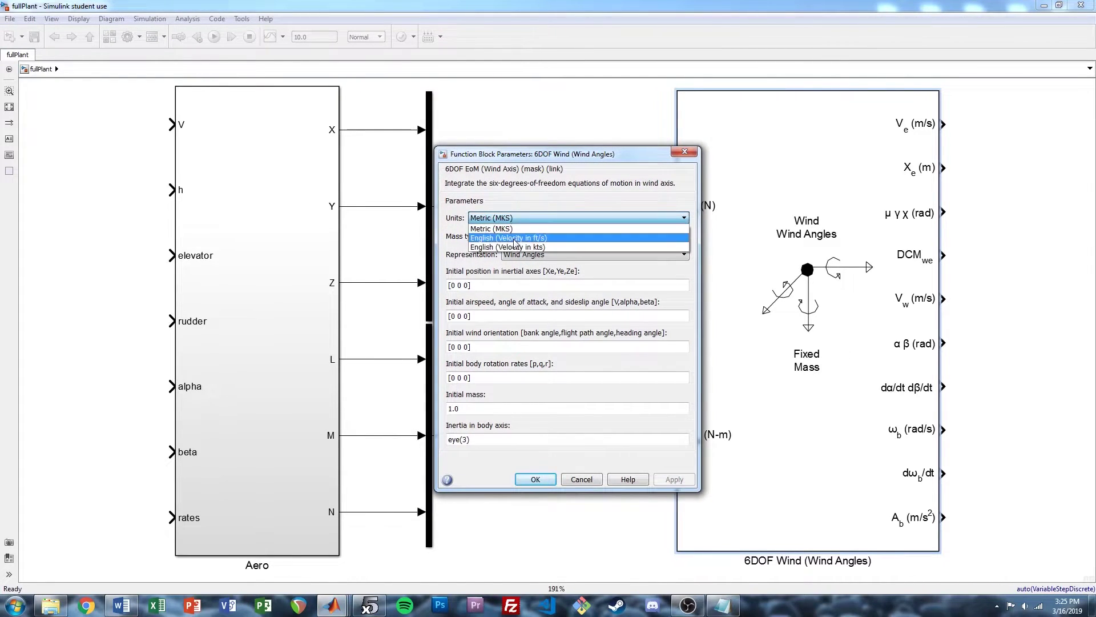
left_click(557, 240)
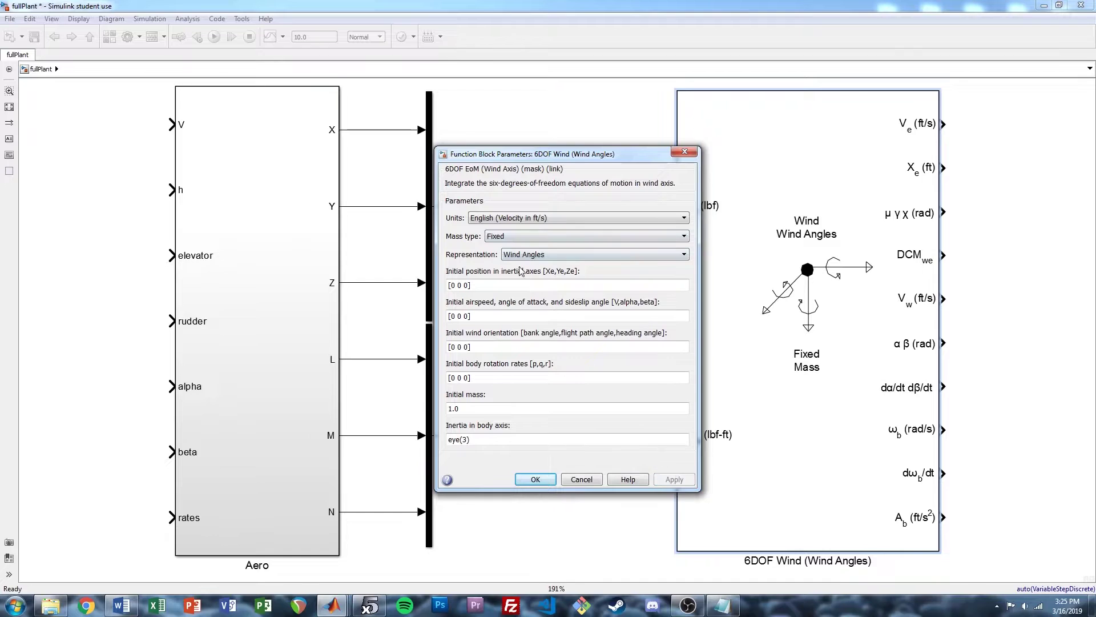
Set the 6DOF block's initial position to [0 0 -100] and its initial airspeed, angle of attack and sideslip to [V0 deg2rad(alpha0) 0]
left_click(522, 284)
key("shift+Left")
type("-100")
left_click_drag(463, 318, 448, 318)
left_click(464, 317)
type("V0 ")
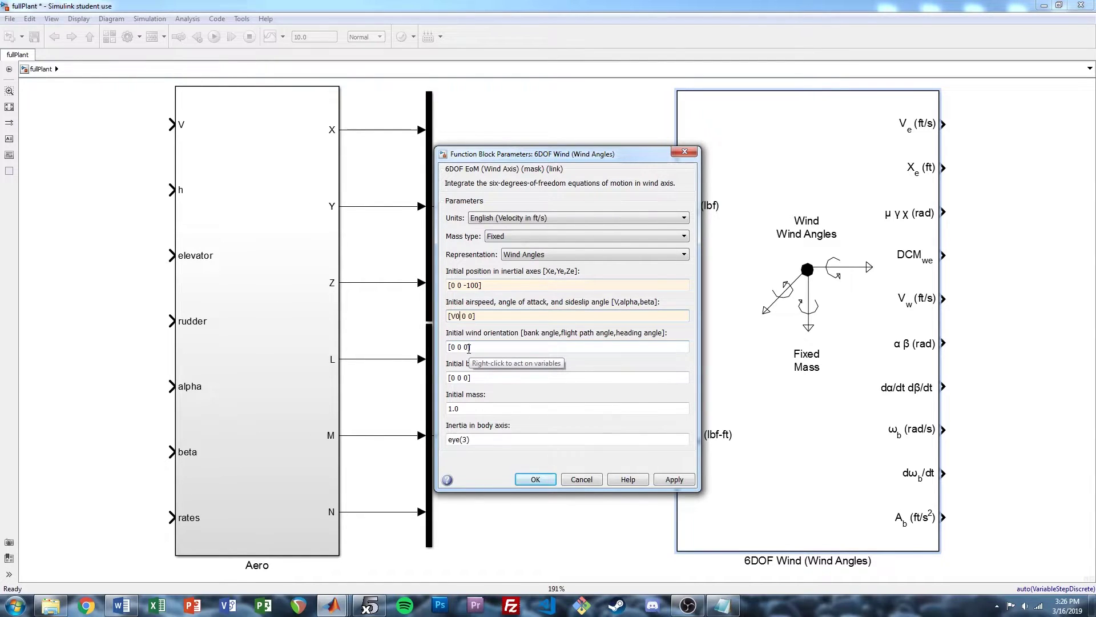
type("deg2rad(alpha0)")
key("Delete")
key("Tab")
Set the 6DOF block's initial wind orientation to [0 deg2rad(gamma0) 0]
left_click(452, 346)
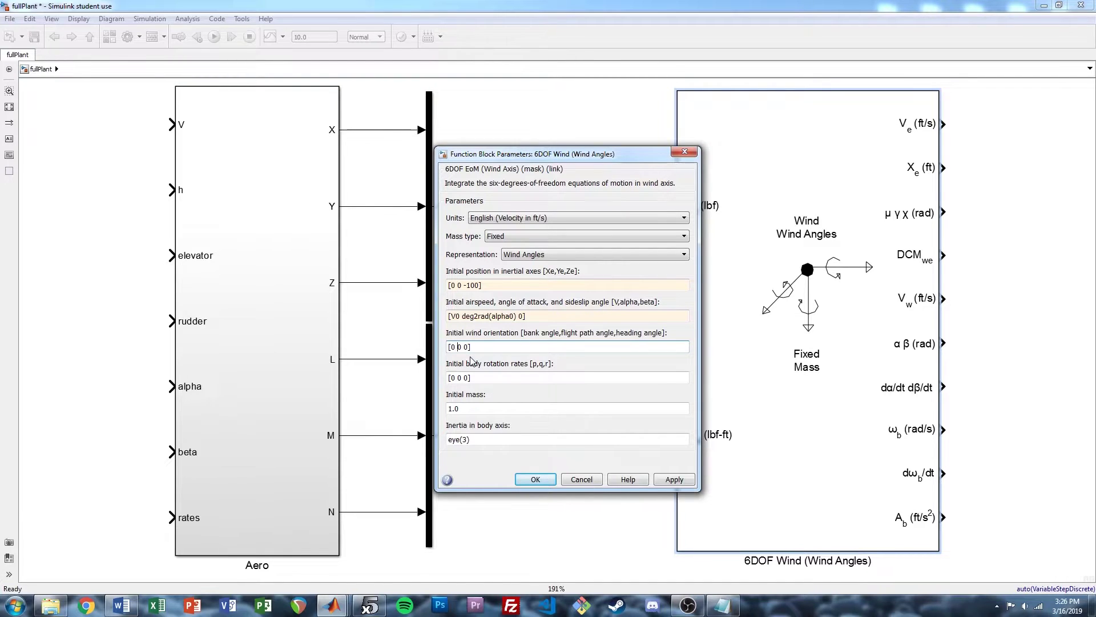
key("Delete")
key("Delete")
type("deg2rad(gamma0)")
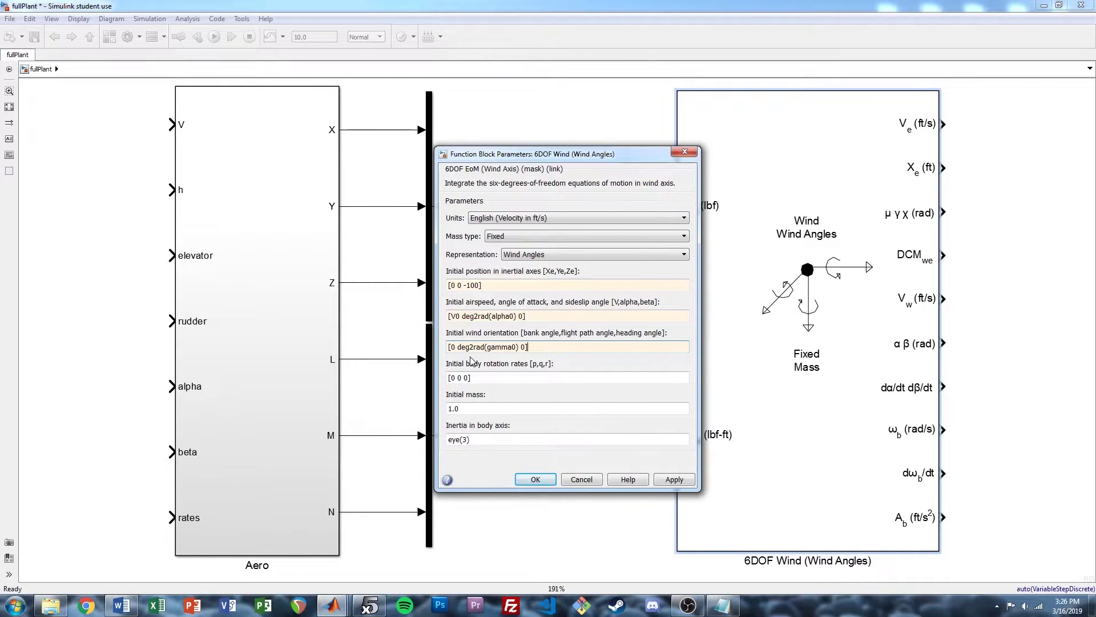
Set the 6DOF block's initial mass to m and its inertia to diag([Ixx Iyy Izz]), and accept the parameters
double_click(509, 410)
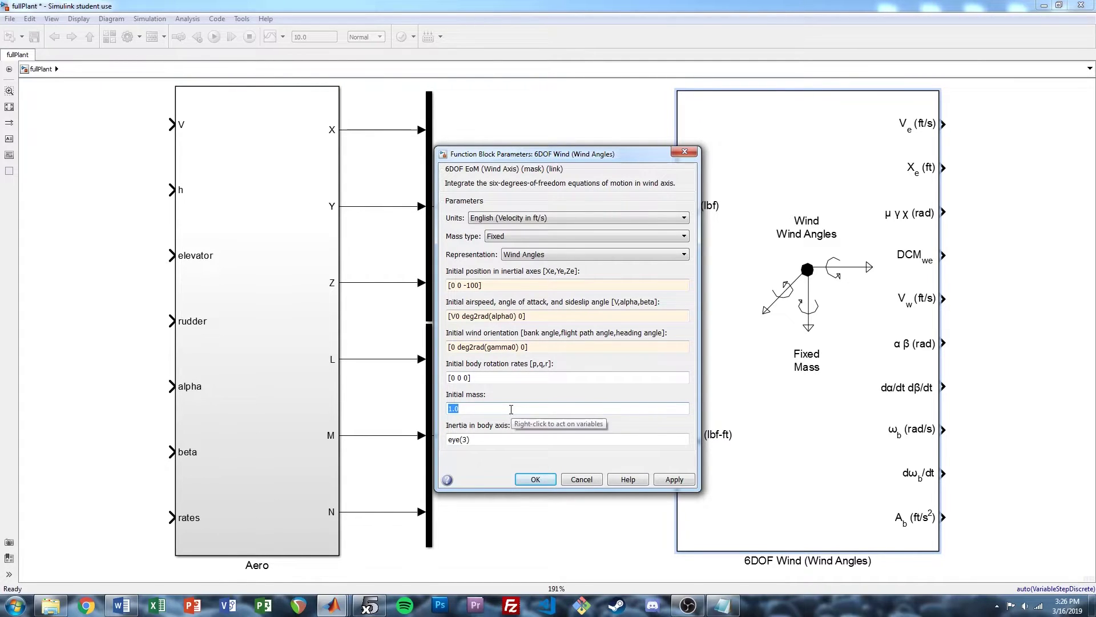
type("m")
double_click(507, 439)
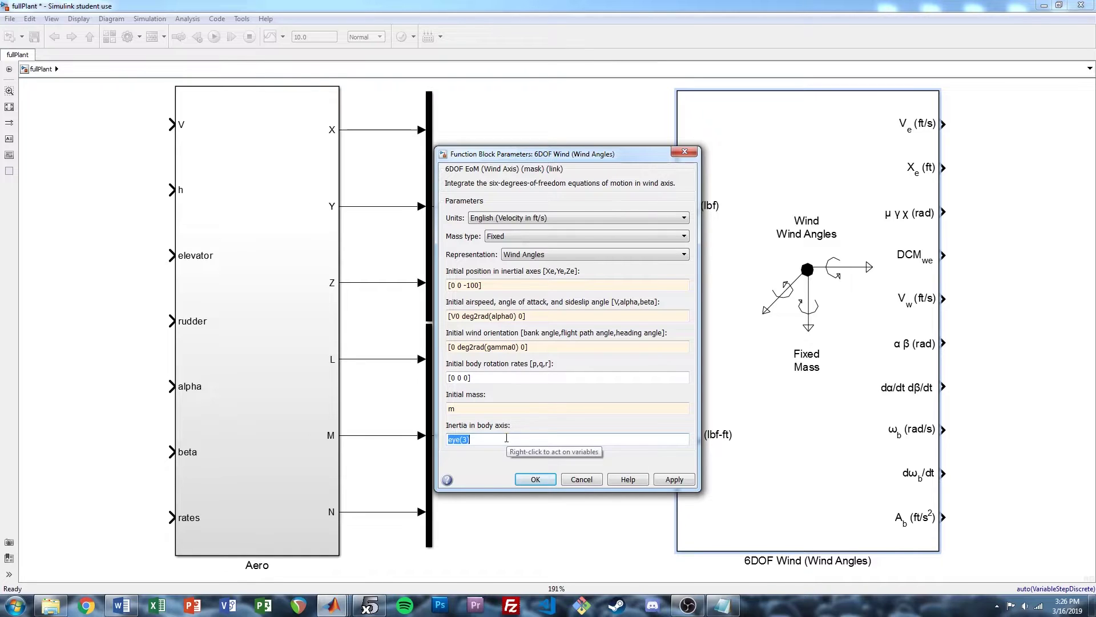
type("diag")
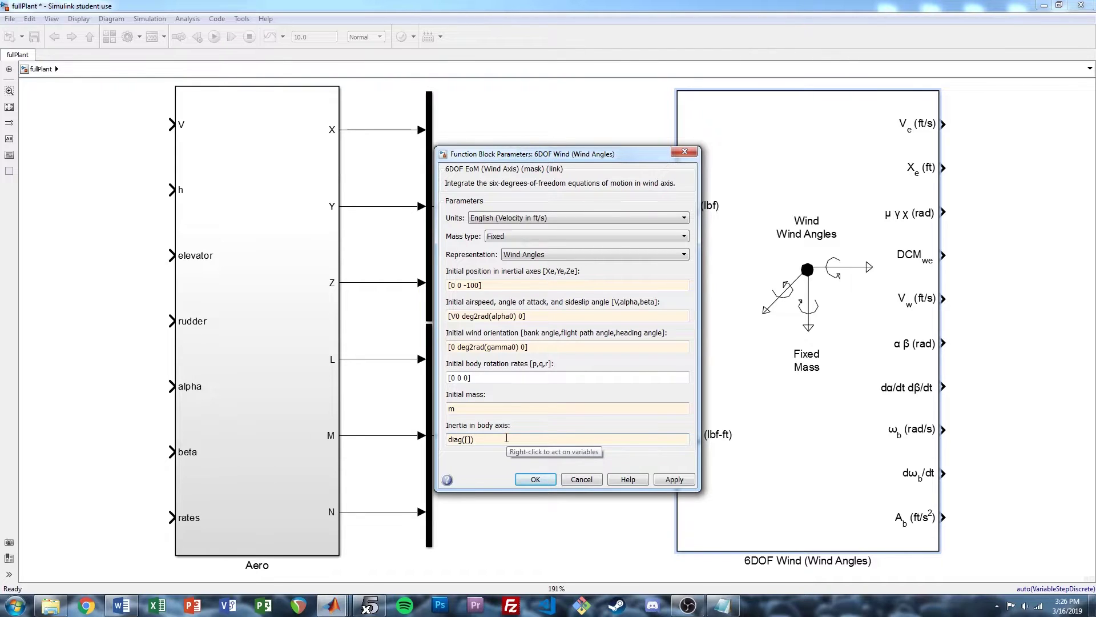
type("([Ixx Iyy Izz")
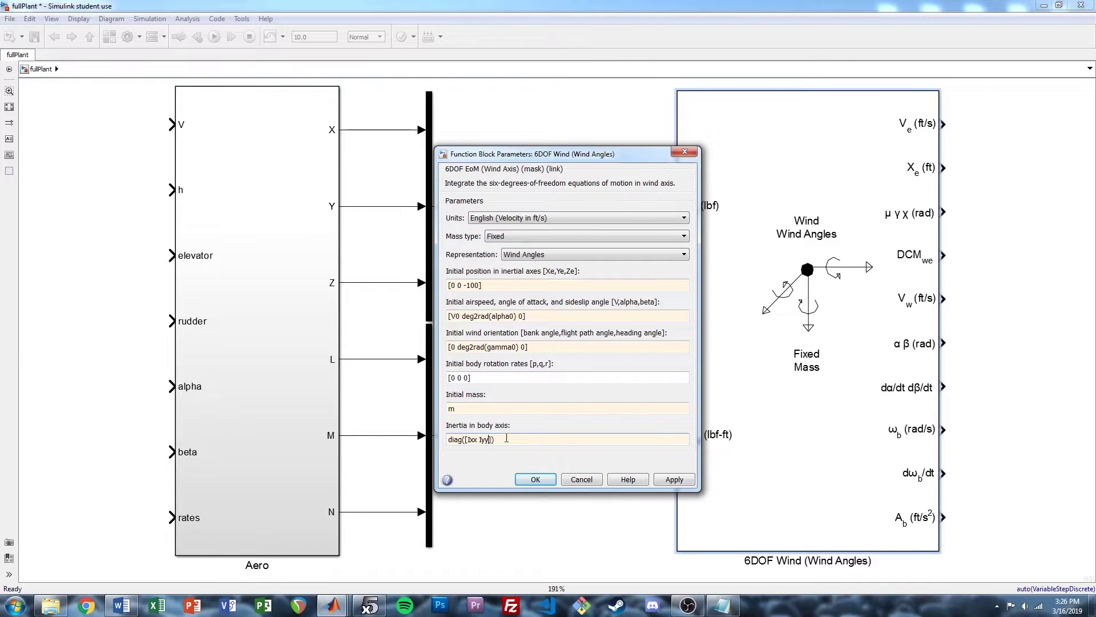
left_click(535, 479)
Switch to the MATLAB command window, check whether V0 exists, and define V0 = 30
left_click(333, 604)
left_click(261, 557)
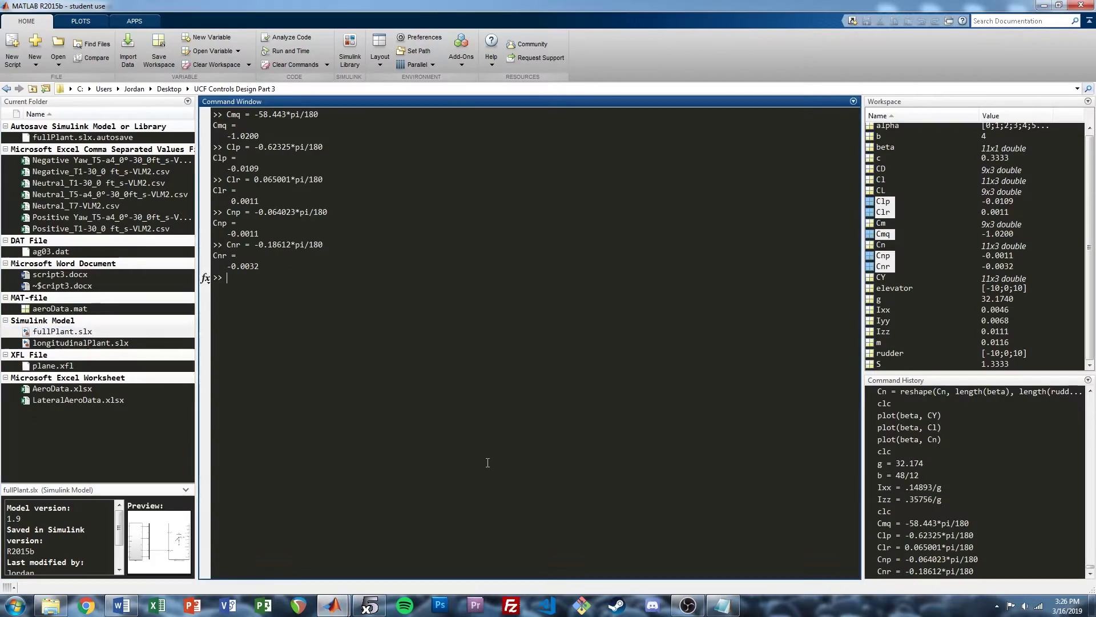
type("V0")
key("Return")
type("V0 = 30")
key("Return")
Define the initial angles in the workspace as alpha0 = 2 and gamma0 = -5
type("alpha0")
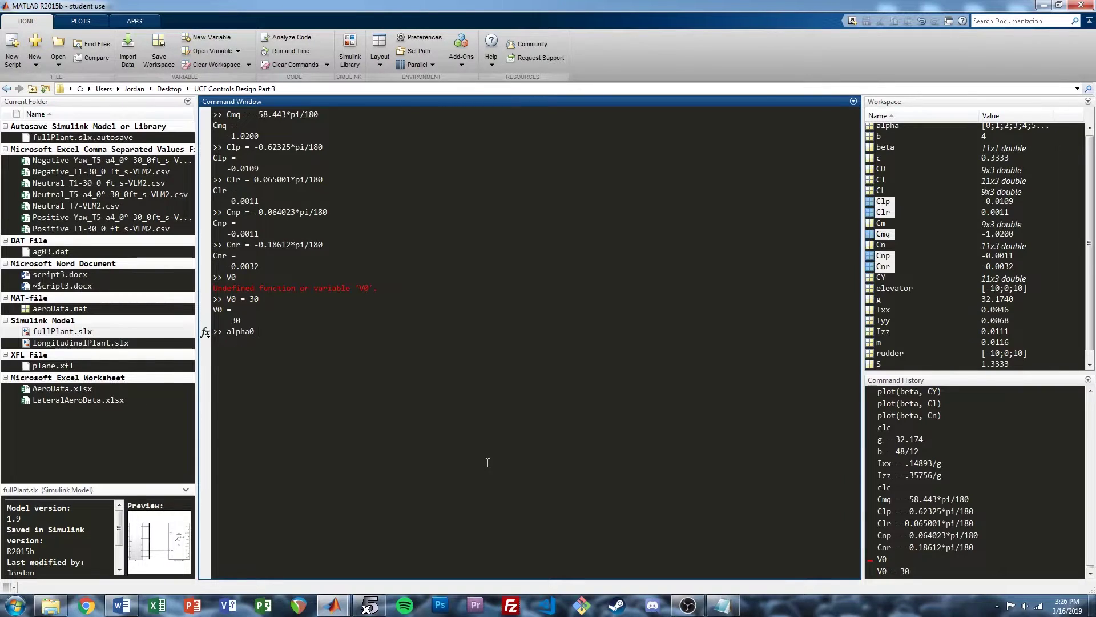
type(" 2")
key("Return")
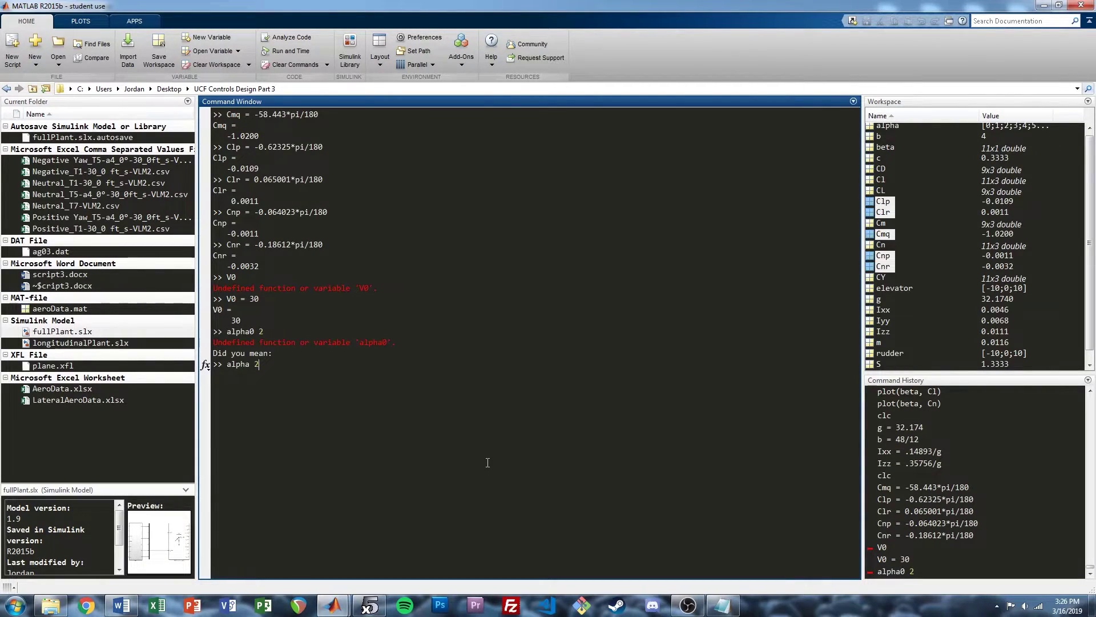
type("0 =")
key("Return")
type("gamma0 = -5")
key("Return")
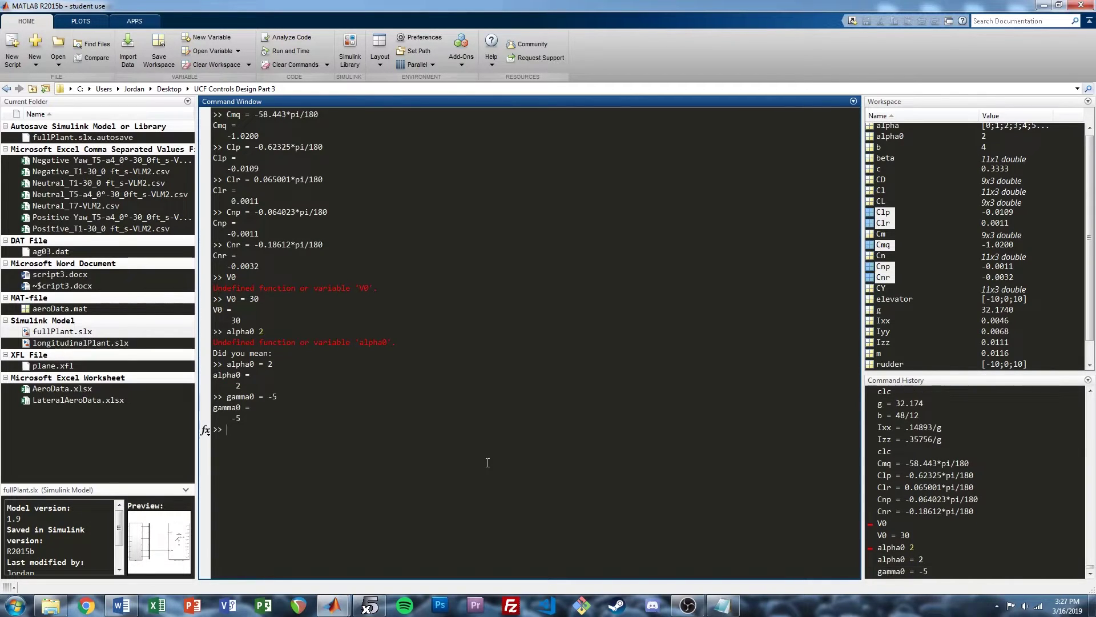
Evaluate the aircraft weight m*g in MATLAB, then return to the Simulink model and review the 6DOF block's parameters
key("alt+Tab")
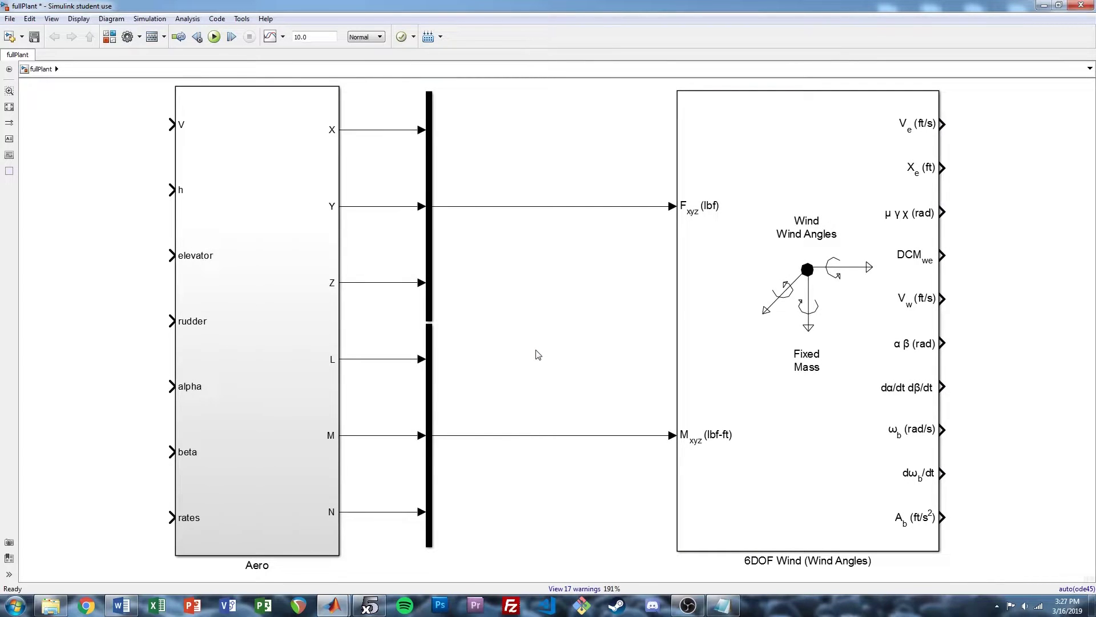
key("alt+Tab")
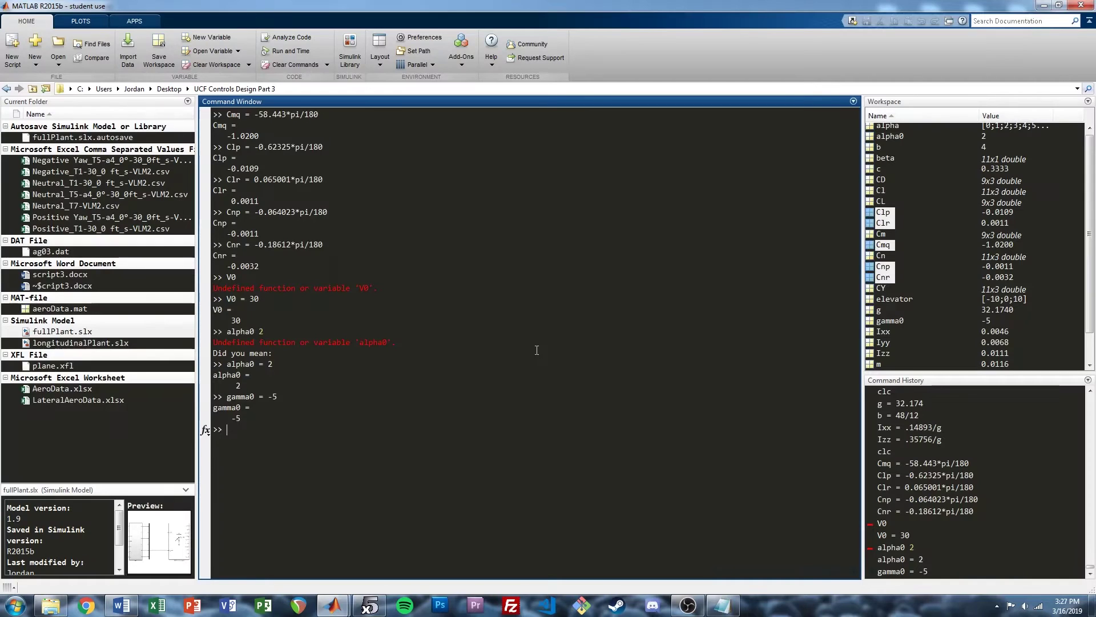
type("m*g")
key("Return")
key("alt+Tab")
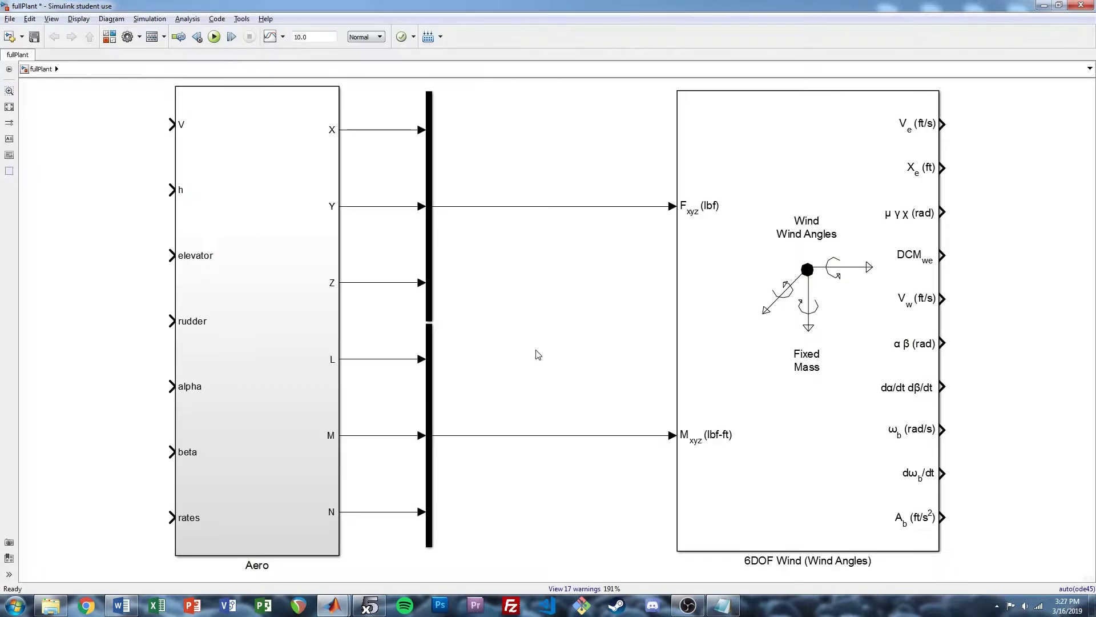
double_click(708, 311)
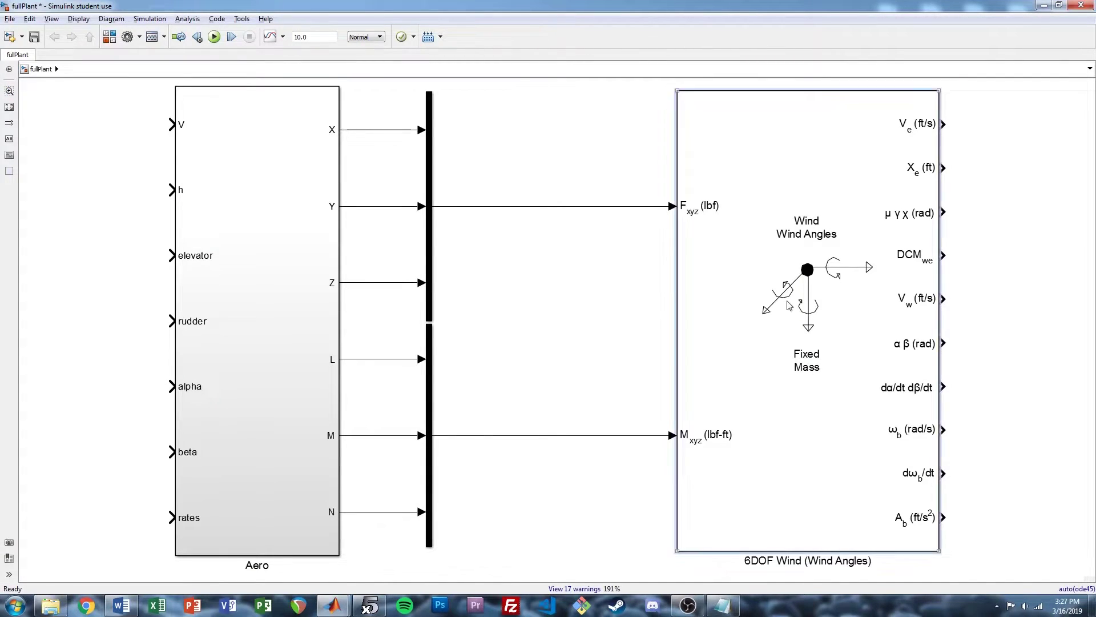
left_click(514, 492)
Delete the line feeding the Fxyz input and add a Sum block with the signs ++| in its place
scroll(543, 291, "down", 3)
scroll(549, 266, "up", 1)
scroll(549, 266, "up", 1)
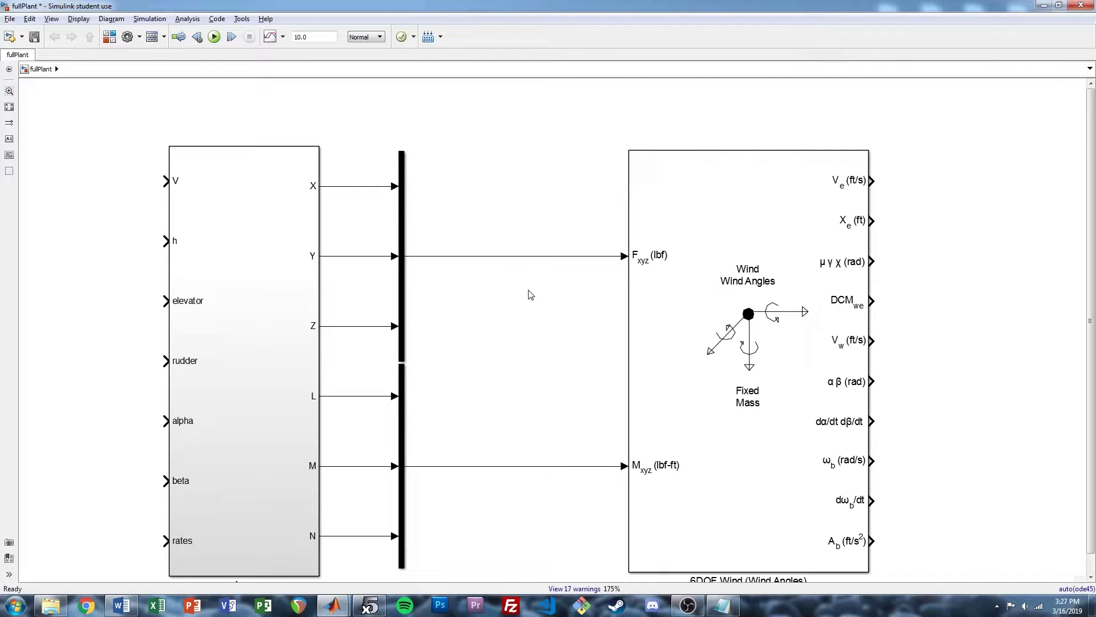
left_click(526, 257)
key("Delete")
double_click(534, 253)
type("sum")
key("Return")
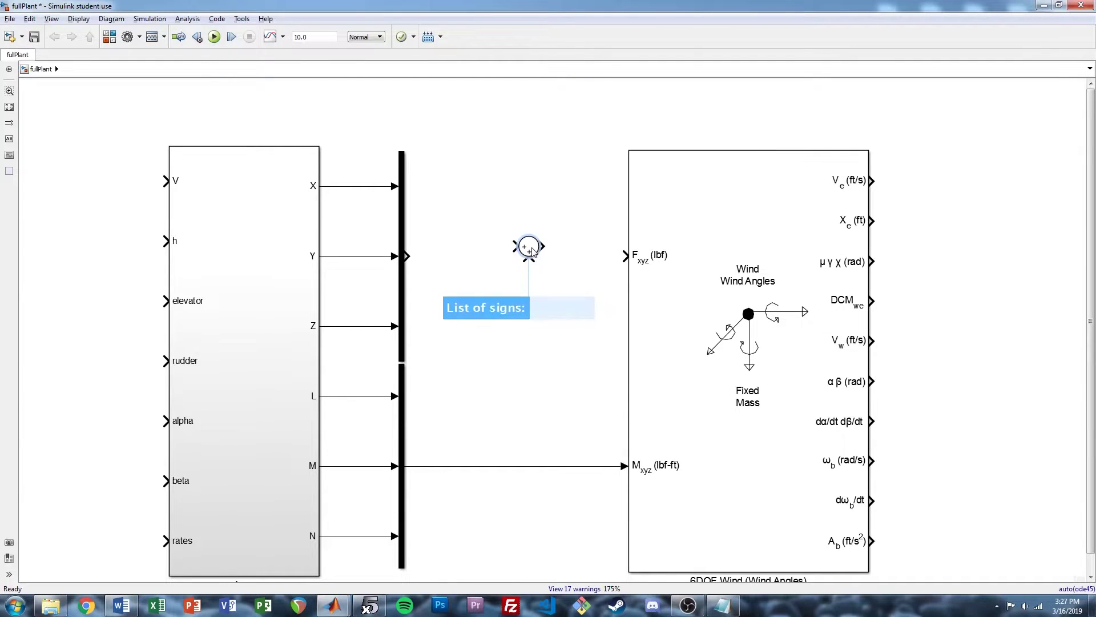
type("++|")
key("Return")
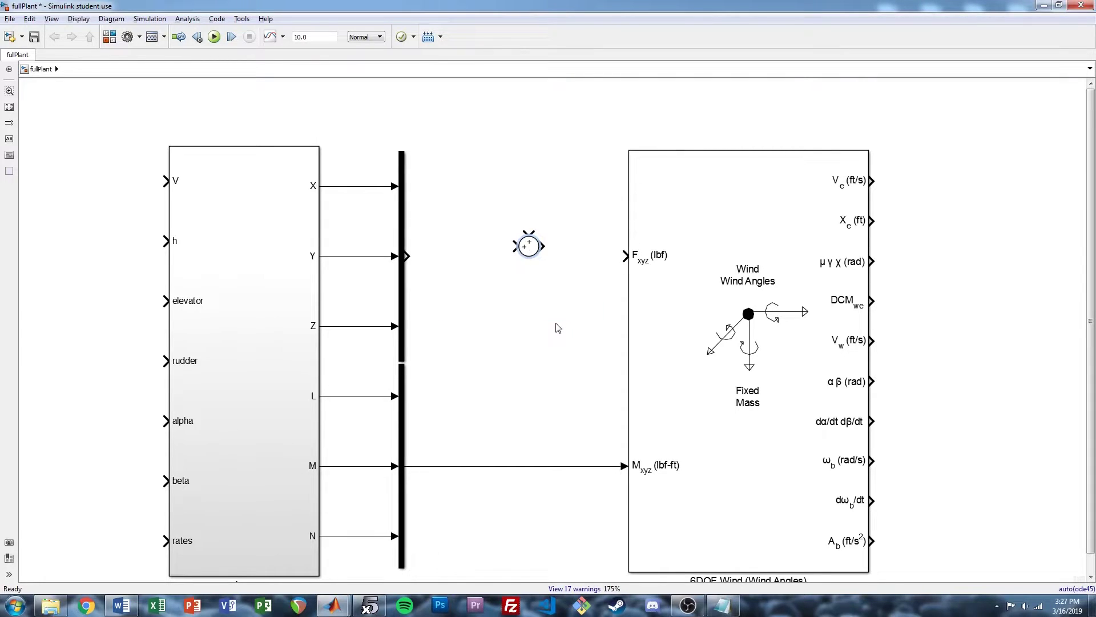
Insert the Sum block between the force Mux and the Fxyz input, and move the 6DOF block closer to the Mux blocks
left_click_drag(534, 252, 525, 262)
left_click(568, 264)
left_click(522, 257)
left_click_drag(521, 260, 461, 260)
left_click_drag(646, 323, 608, 327)
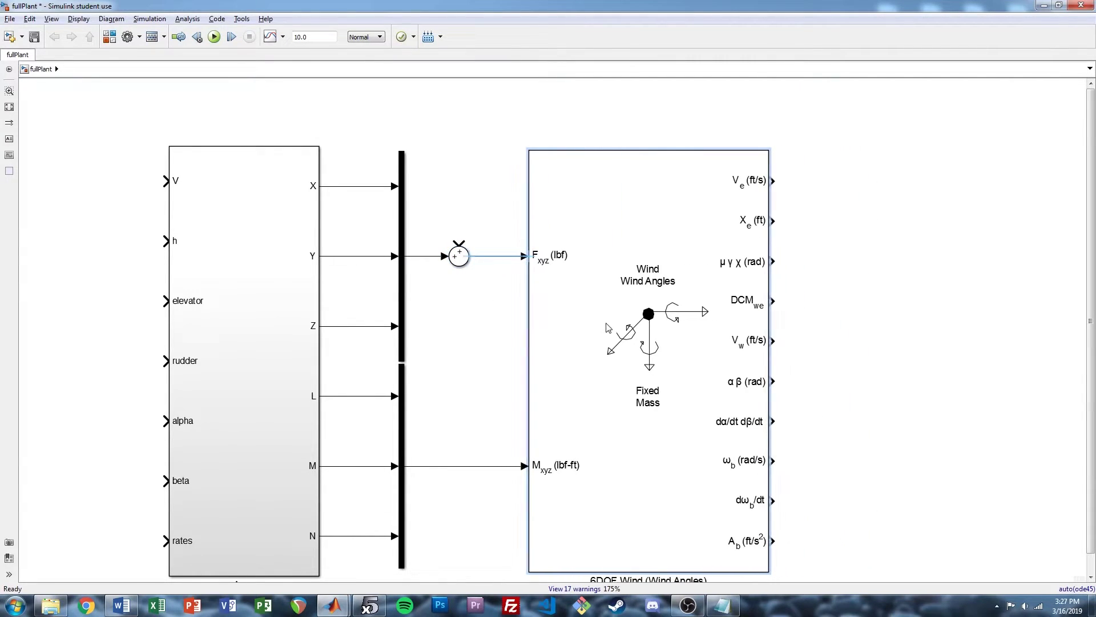
left_click(466, 320)
left_click_drag(457, 259, 463, 259)
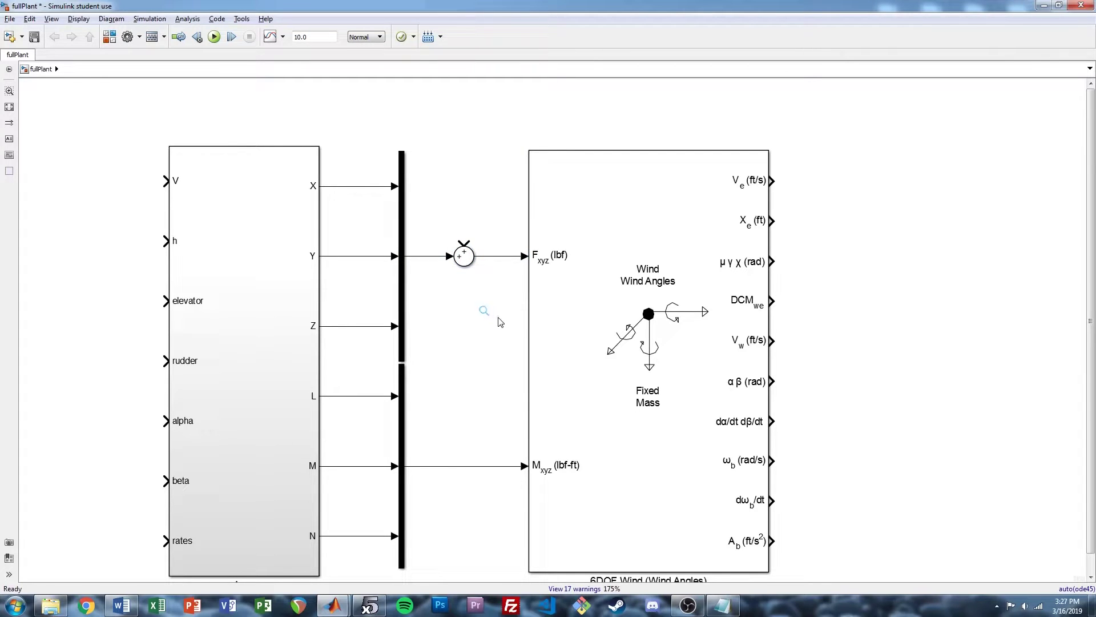
Add a Product block above the 6DOF block and set its multiplication to Matrix(*)
left_click_drag(486, 174, 380, 292)
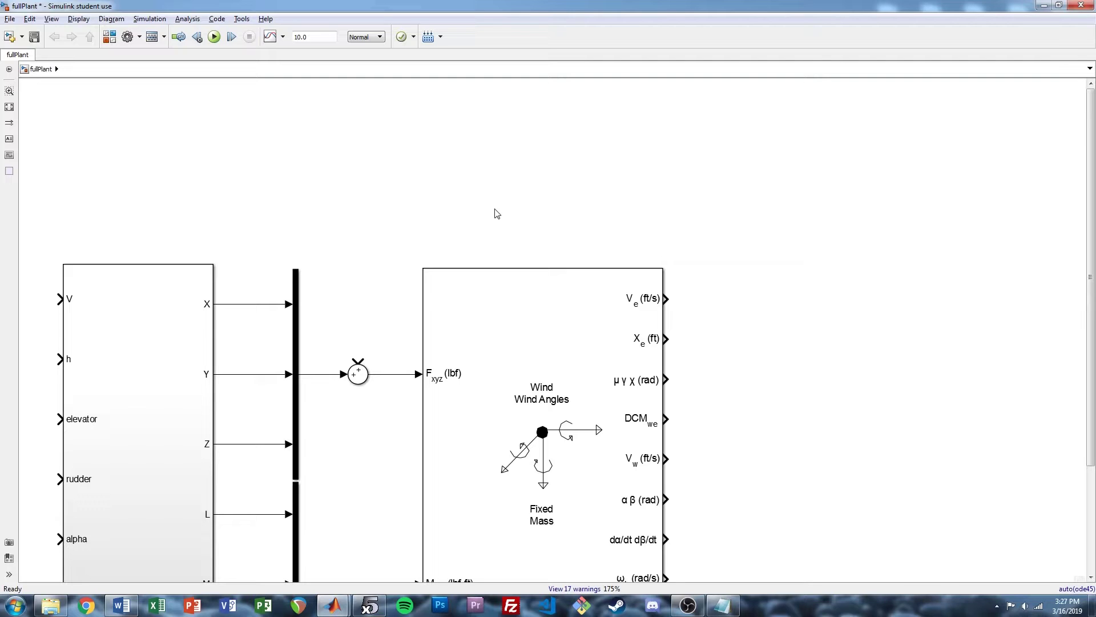
left_click(474, 399)
left_click(432, 240)
left_click(490, 302)
left_click(490, 260)
scroll(461, 246, "down", 2)
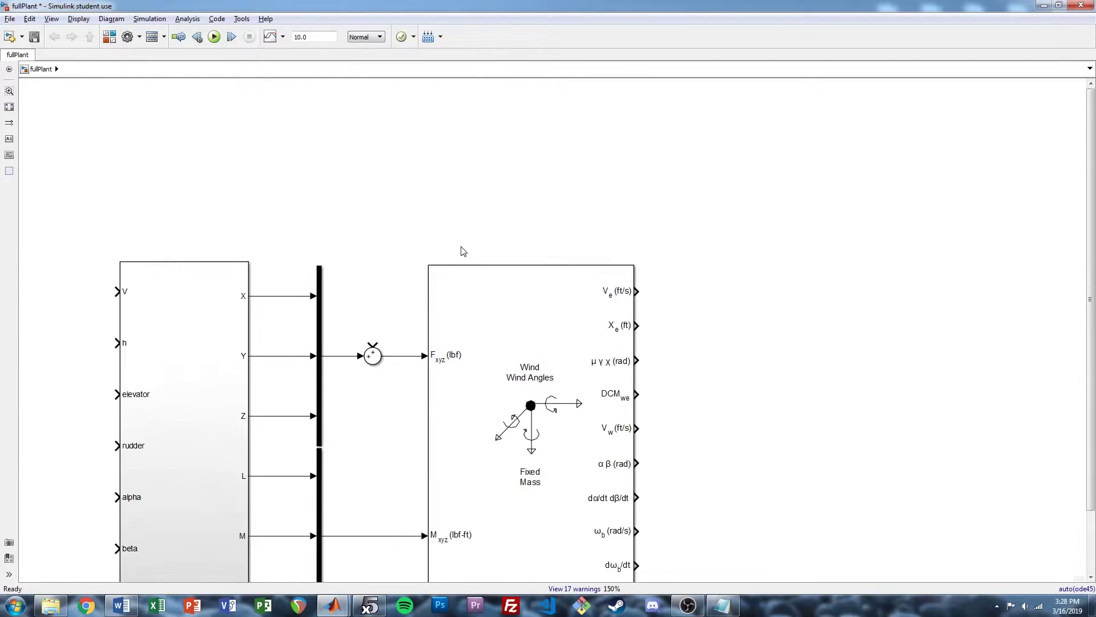
double_click(479, 203)
type("produ")
key("Return")
double_click(474, 203)
left_click(581, 247)
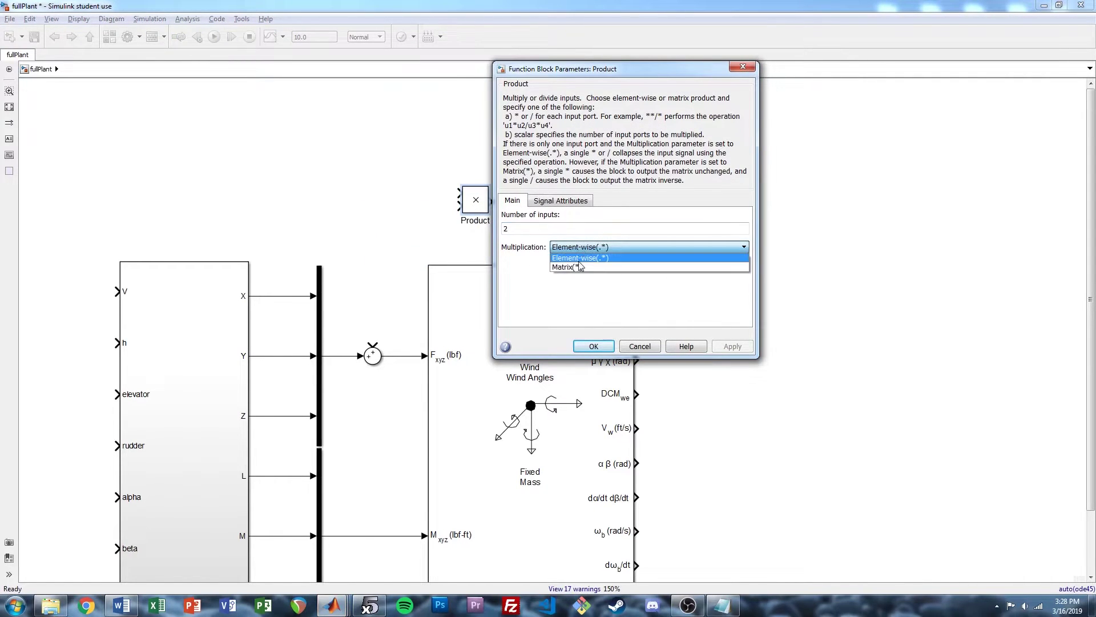
left_click(580, 266)
left_click(593, 346)
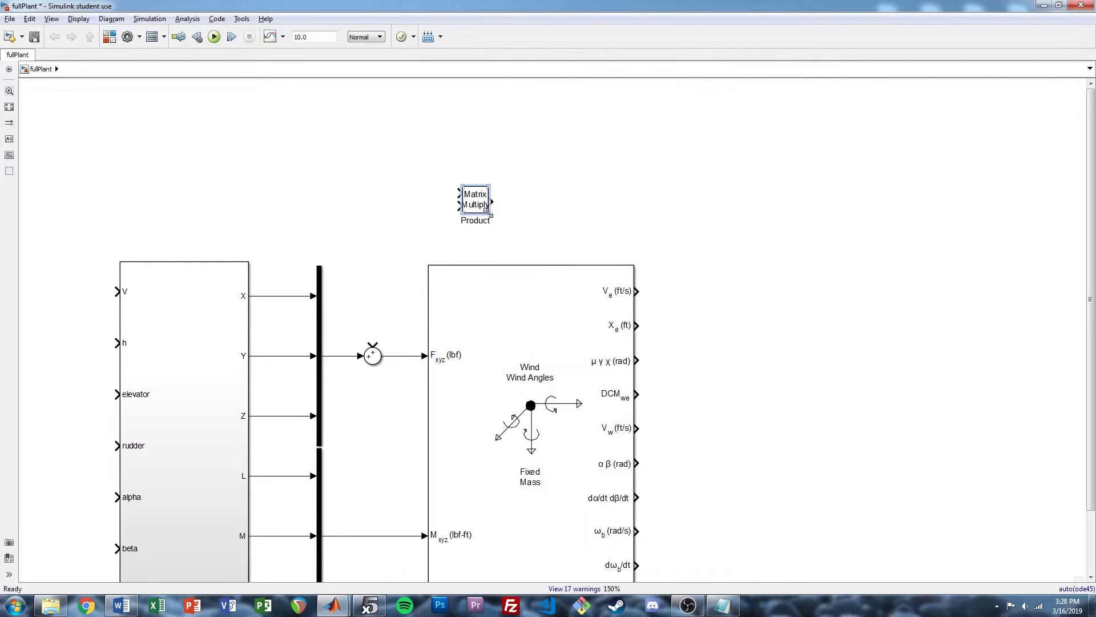
Enlarge and flip the Product block, connect its output to the Sum block's open input, and align it above the 6DOF block
left_click_drag(486, 210, 528, 235)
key("ctrl+i")
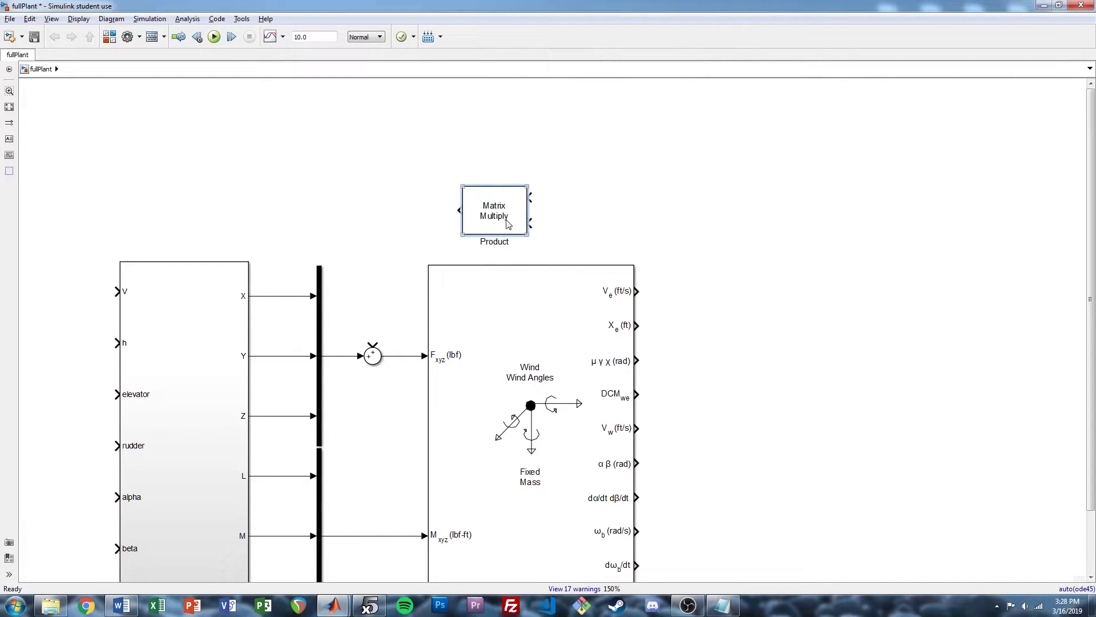
mouse_move(497, 217)
left_mouse_down()
mouse_move(480, 203)
mouse_move(463, 212)
mouse_move(392, 284)
mouse_move(372, 346)
left_mouse_up()
left_click_drag(457, 220, 457, 227)
left_click(549, 213)
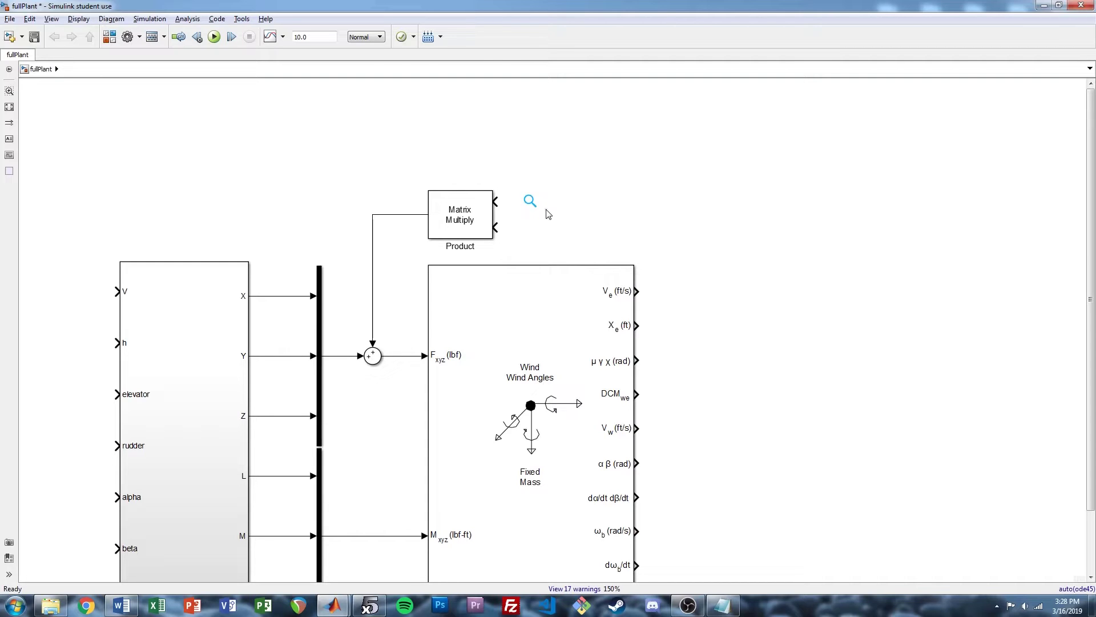
Open the 6DOF Wind block's documentation and read its Inputs and Outputs tables
left_click_drag(554, 401, 593, 328)
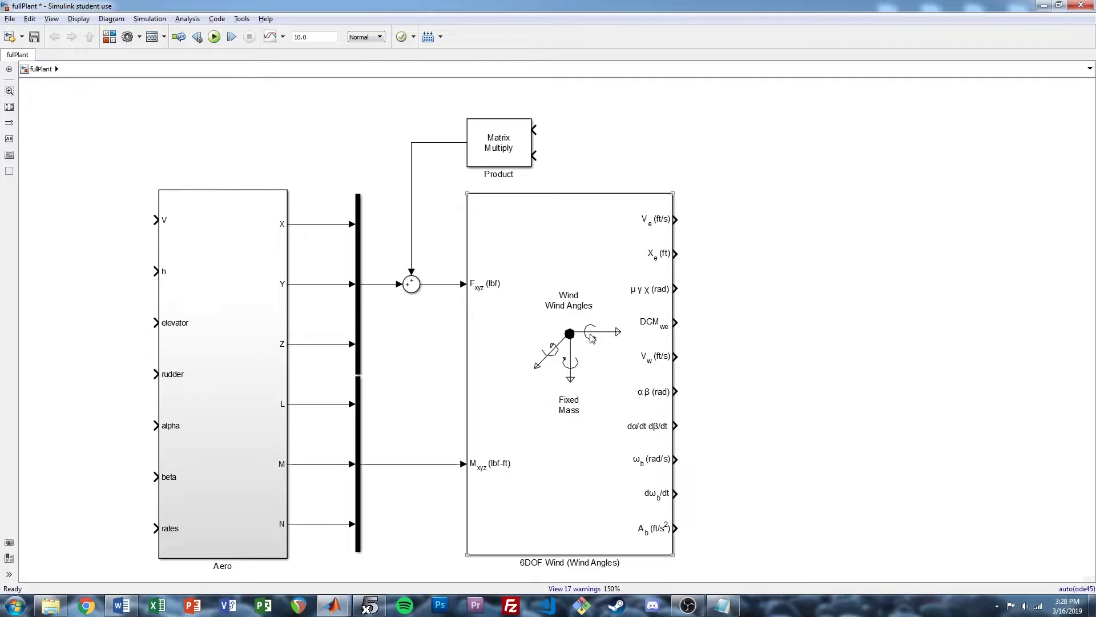
right_click(523, 262)
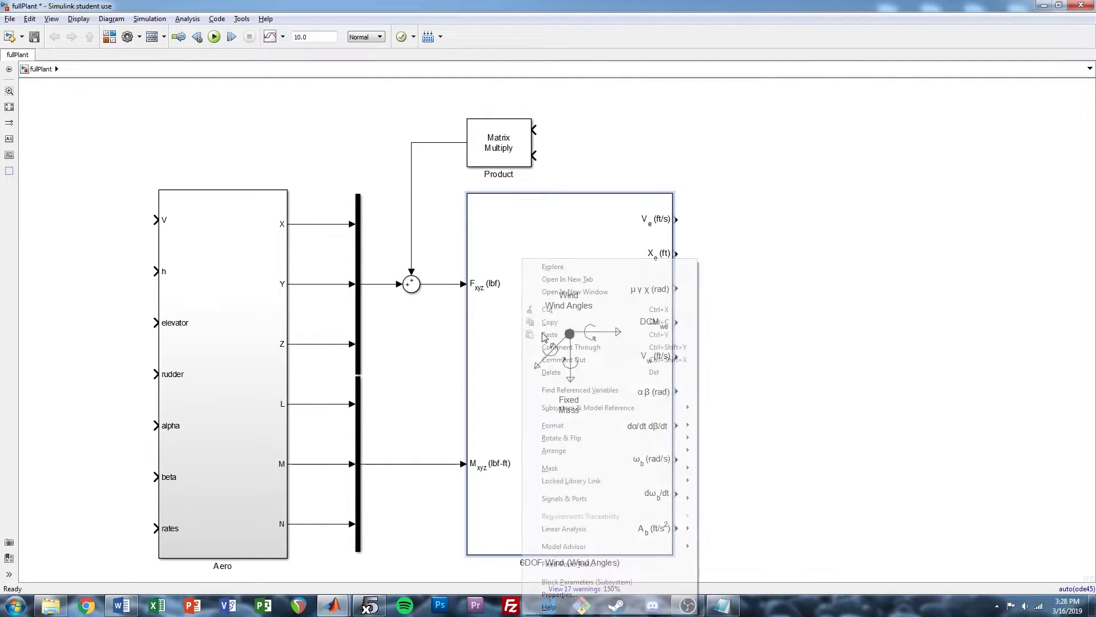
left_click(592, 603)
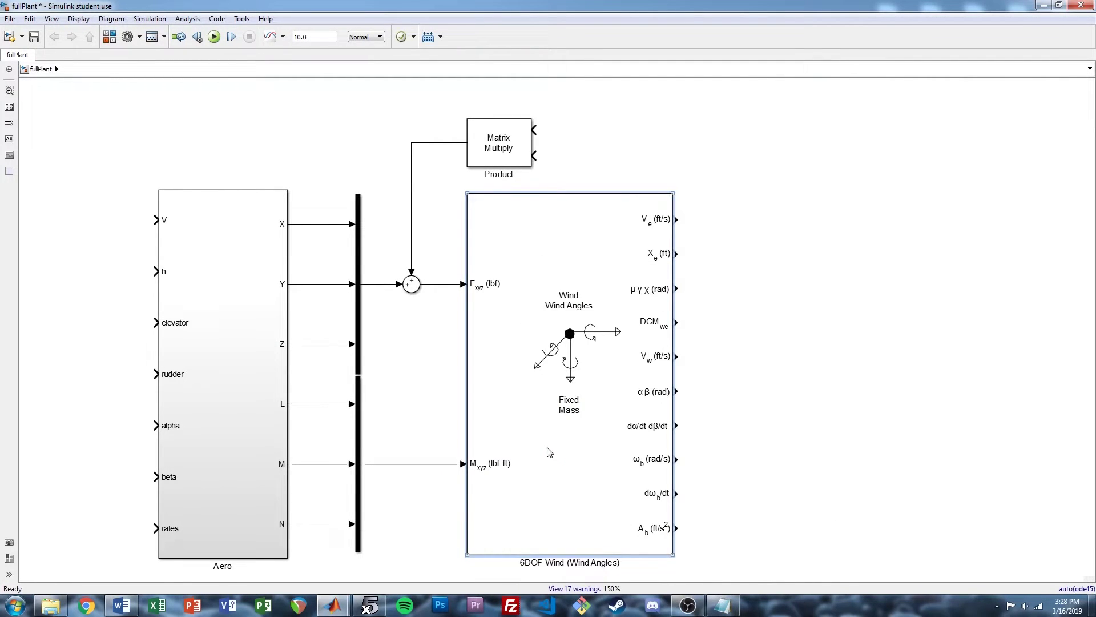
scroll(400, 377, "down", 10)
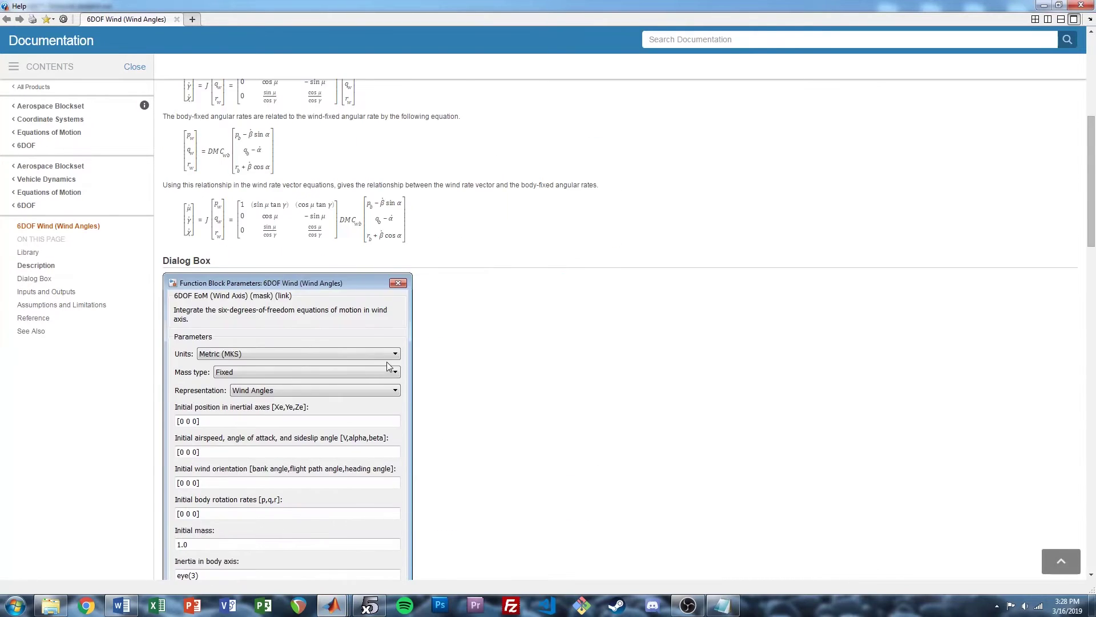
scroll(388, 365, "down", 8)
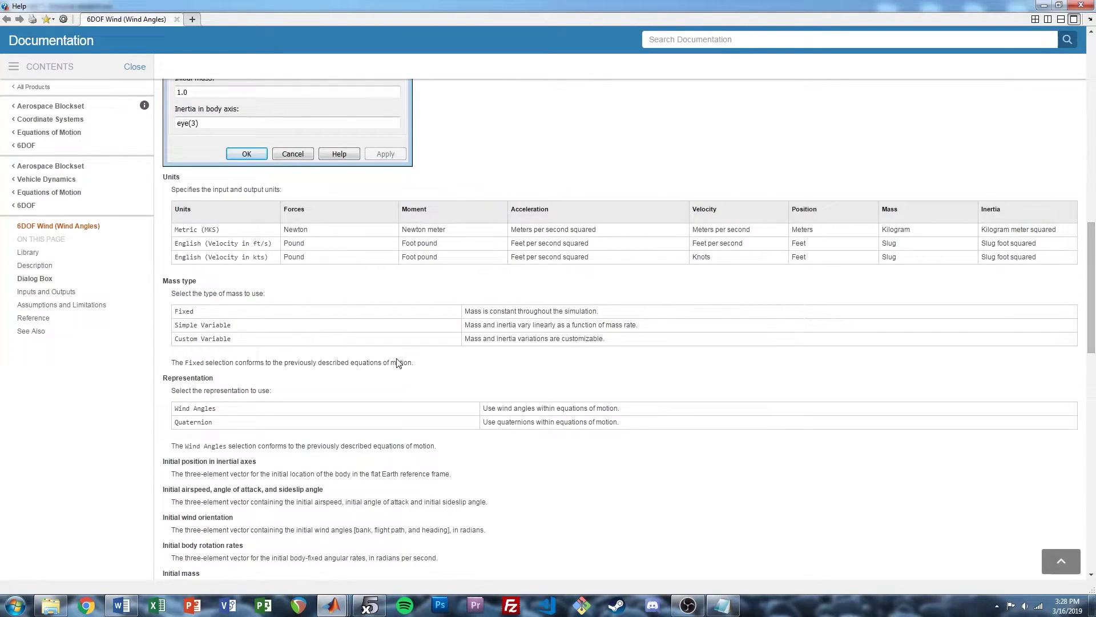
scroll(398, 363, "down", 8)
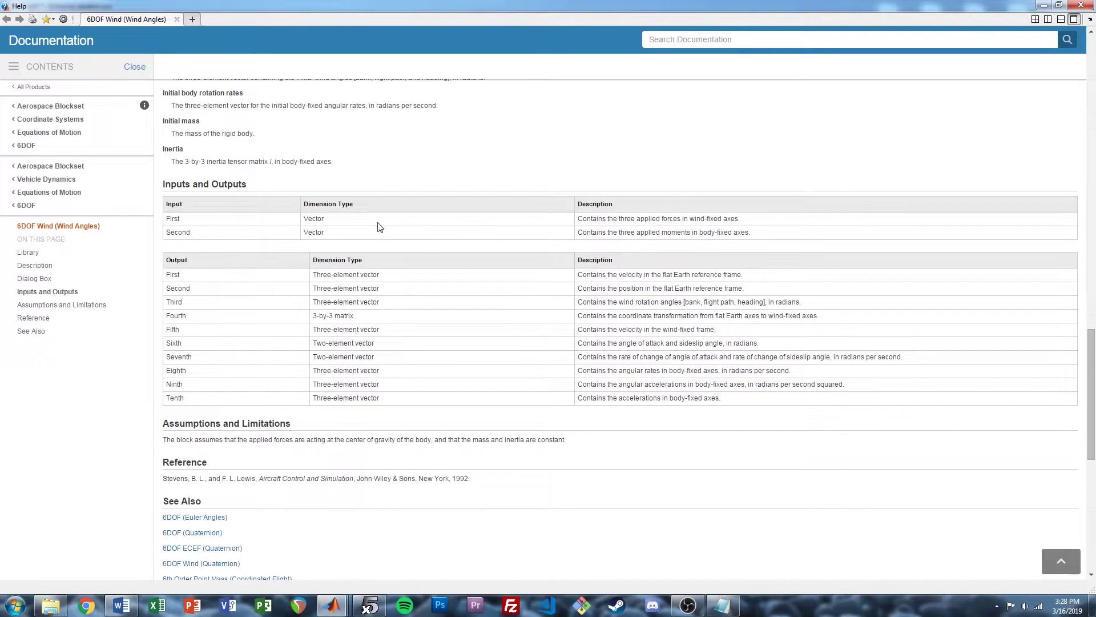
Check the documentation's description of the 6DOF Wind block's first input and close the documentation
left_click_drag(578, 220, 749, 217)
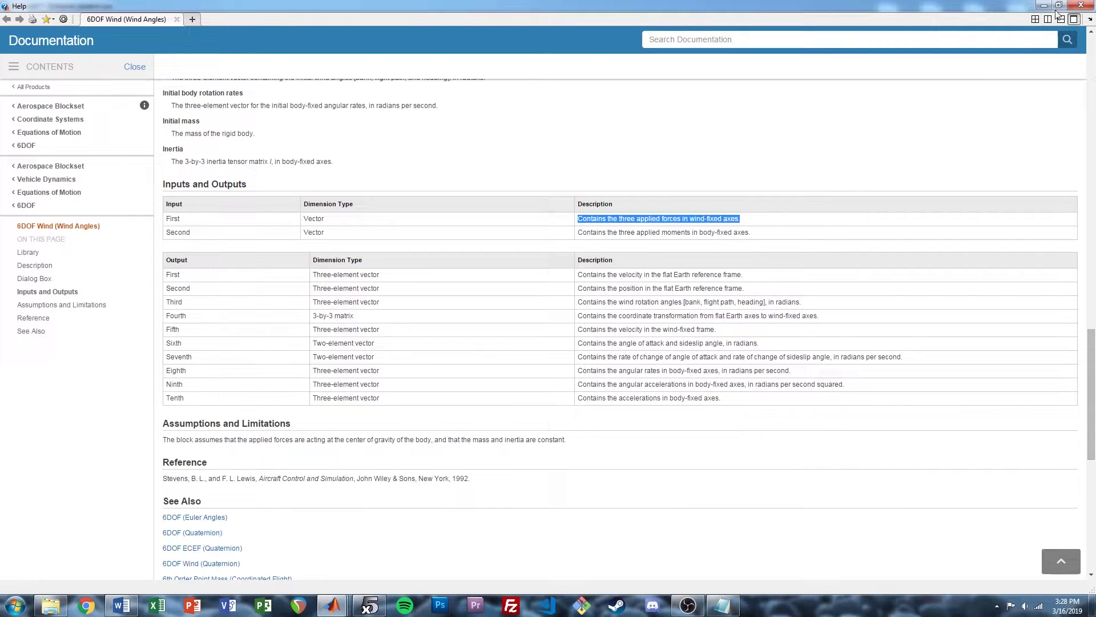
left_click(1081, 5)
left_click(482, 150)
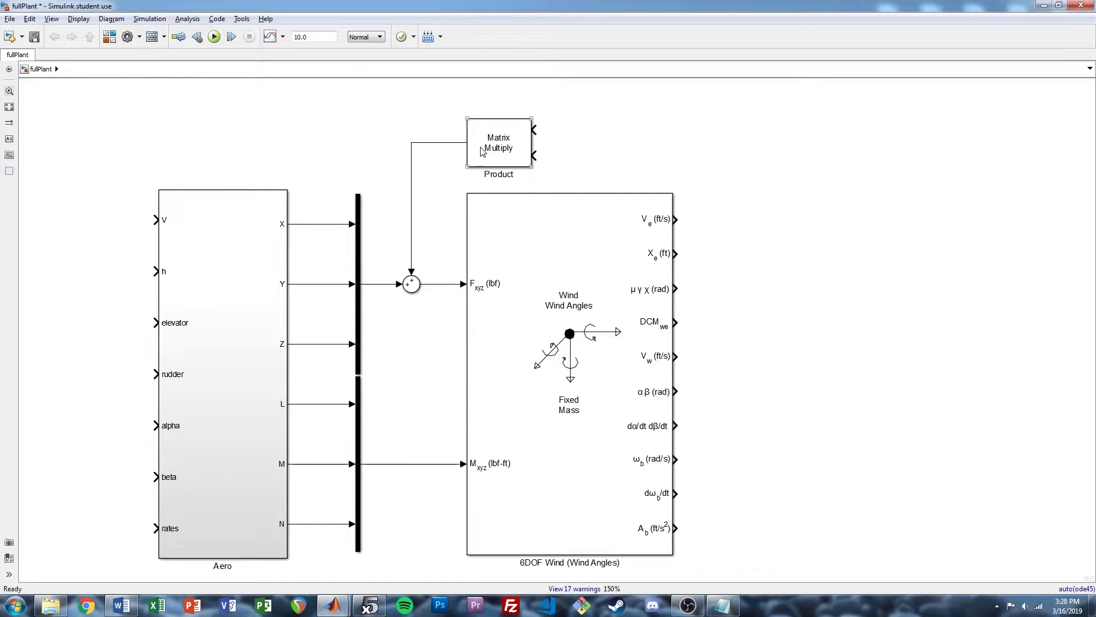
left_click(589, 151)
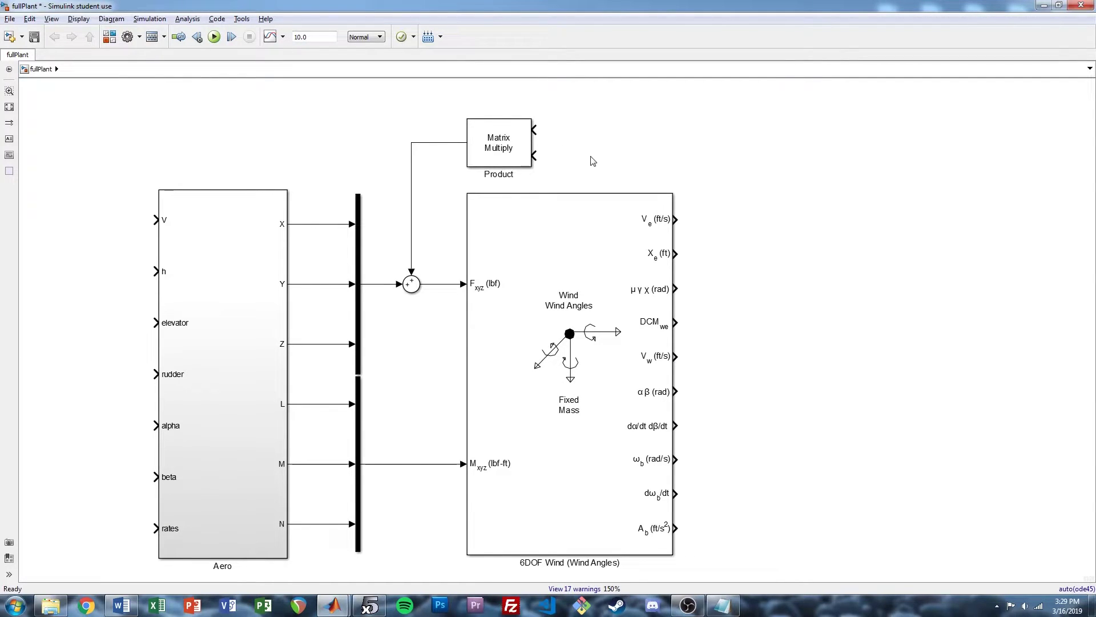
Add a widened, flipped Constant block with value [0 0 m*g] and connect it to the Product block's lower input
double_click(641, 159)
type("const")
key("Return")
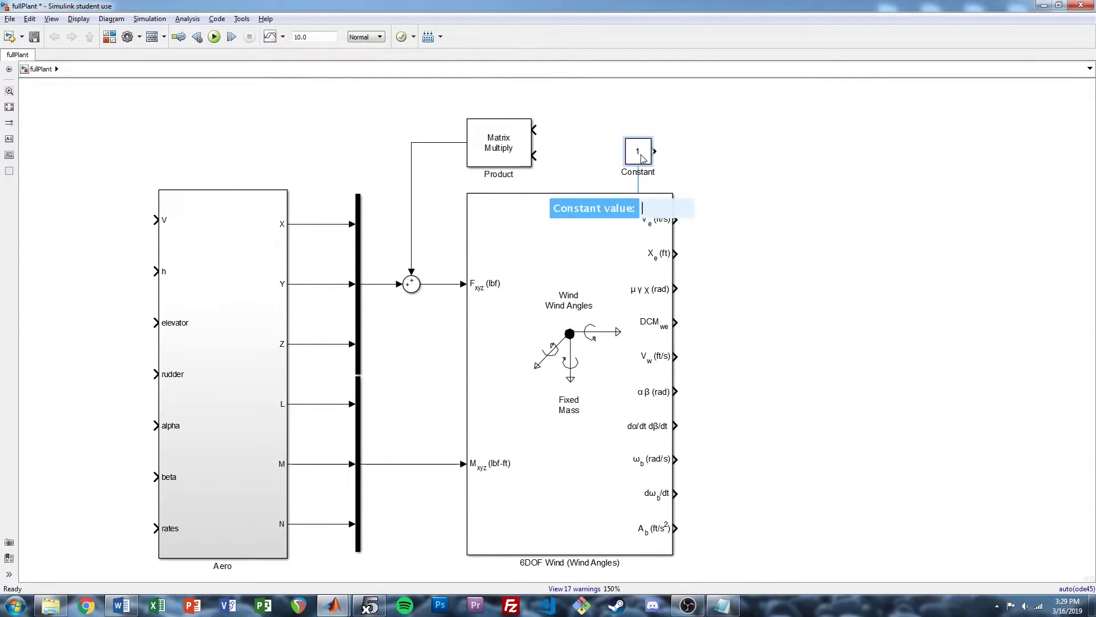
type("[0")
key("Return")
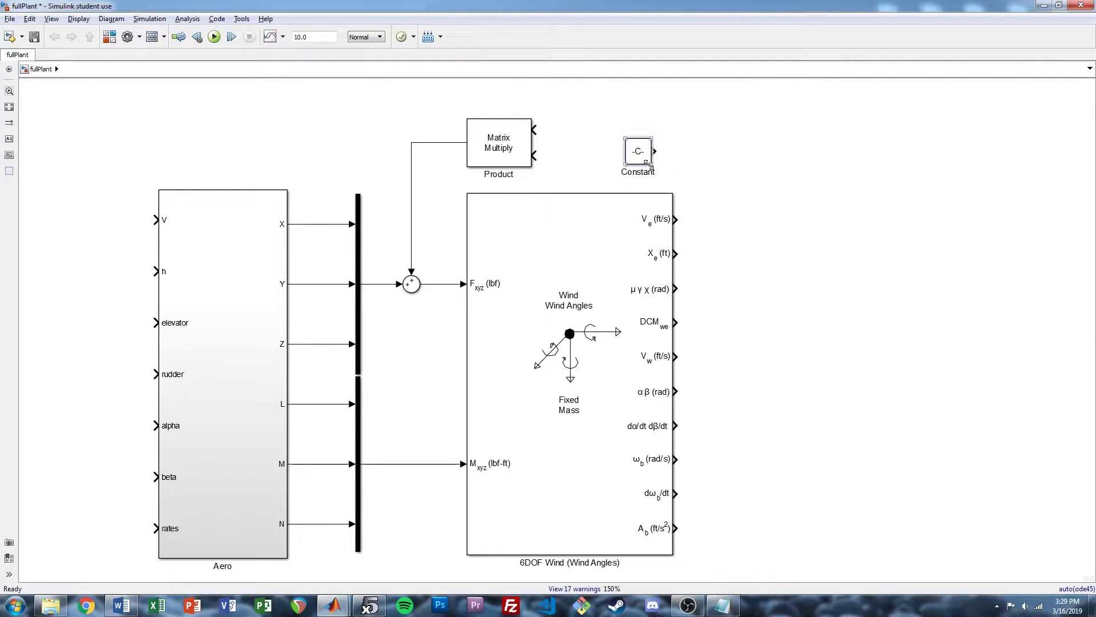
left_click_drag(650, 163, 694, 164)
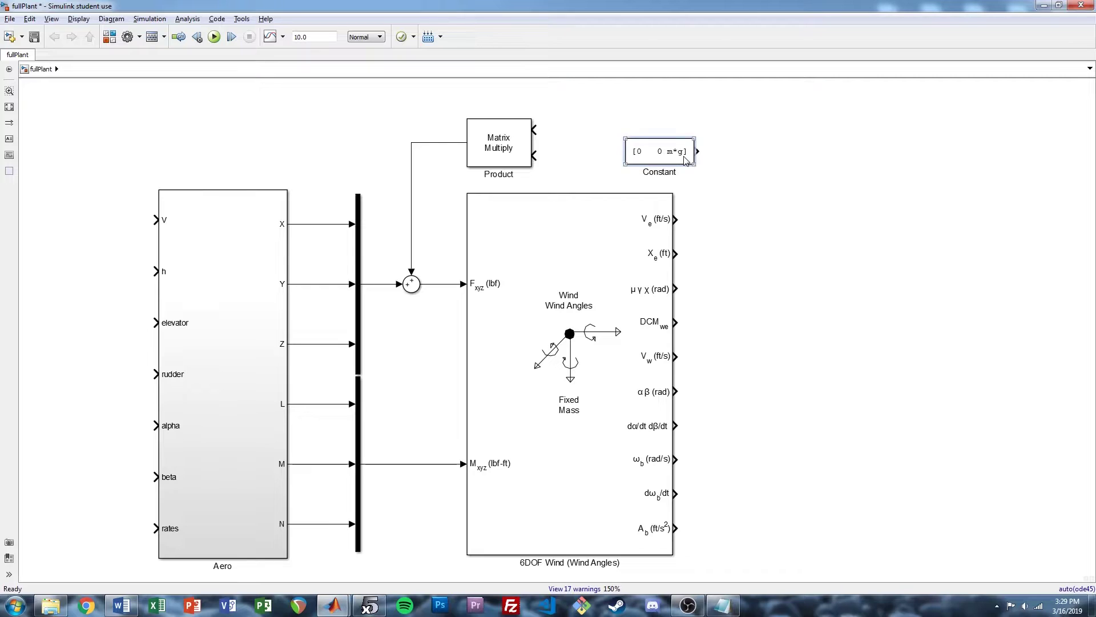
left_click_drag(681, 161, 660, 165)
left_click(742, 168)
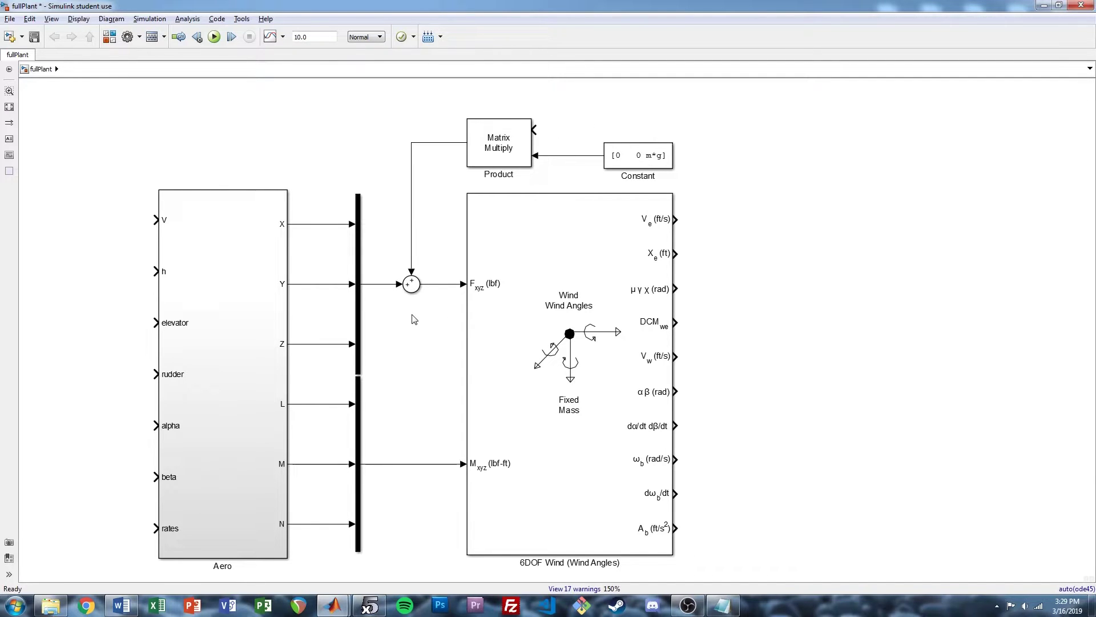
Inspect the inside of the Aero subsystem and return to the top-level model
left_click(253, 353)
left_click(520, 299)
double_click(238, 303)
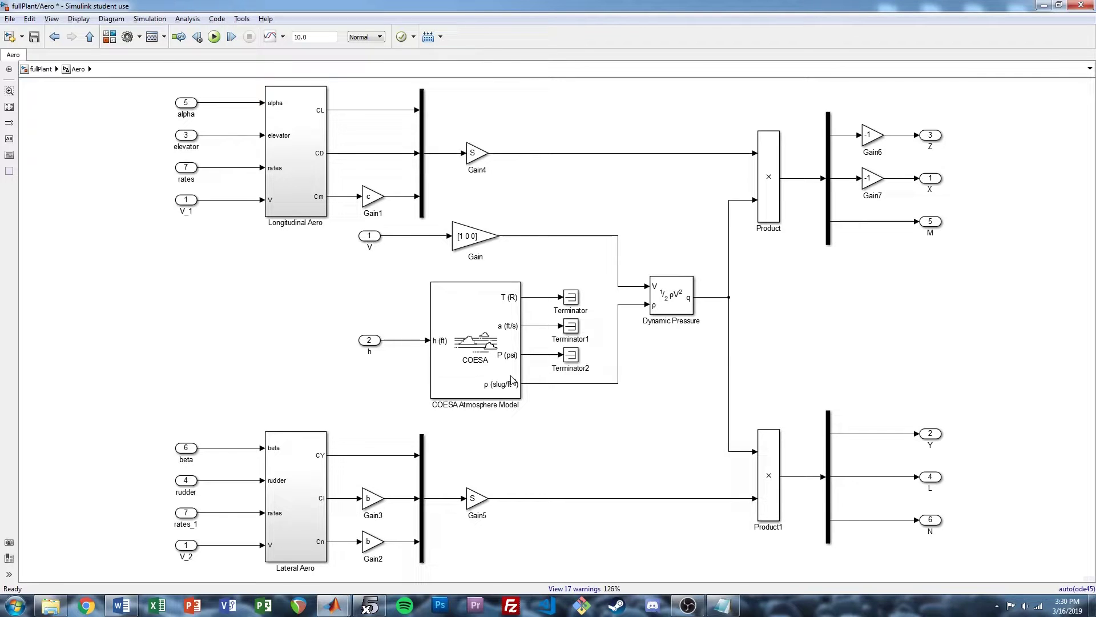
key("Escape")
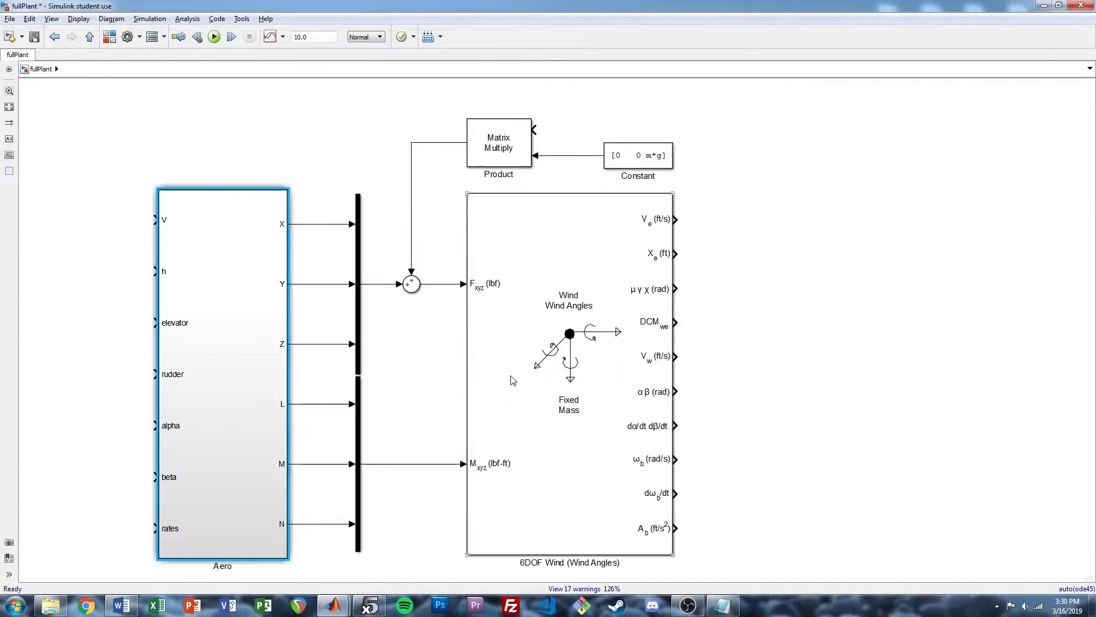
double_click(231, 310)
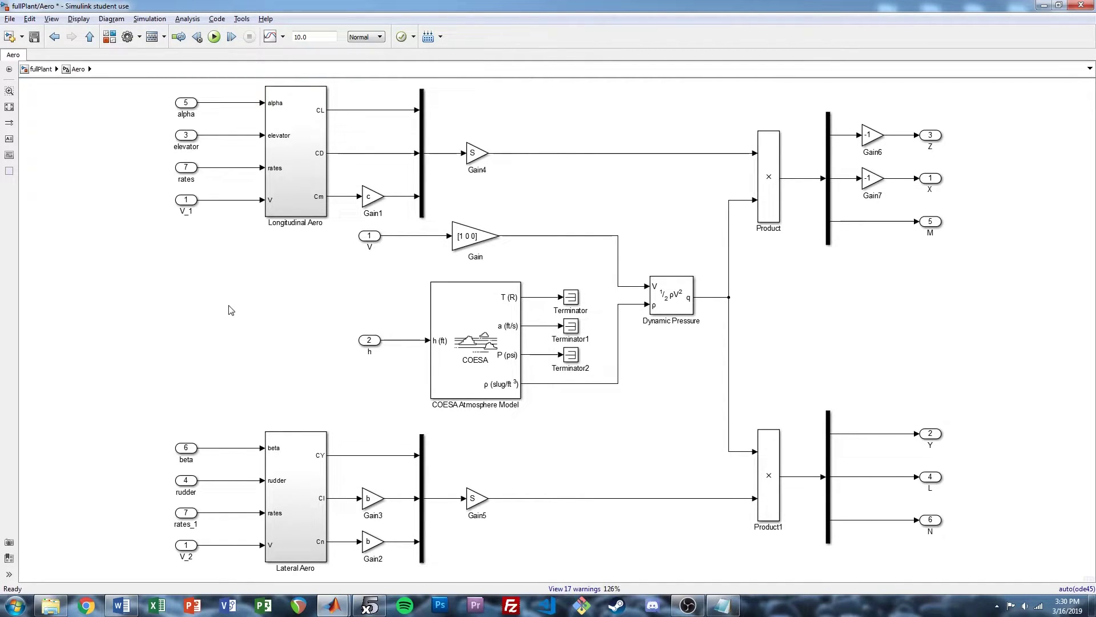
key("Escape")
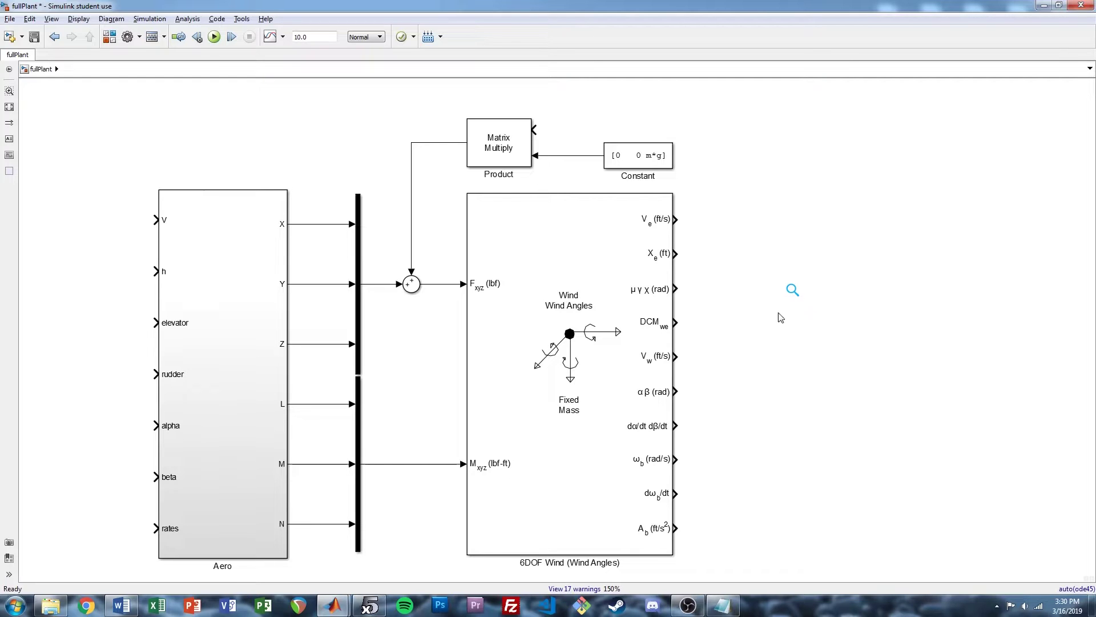
Add an input port beside the Aero subsystem and name it elevator
left_click_drag(720, 342, 923, 328)
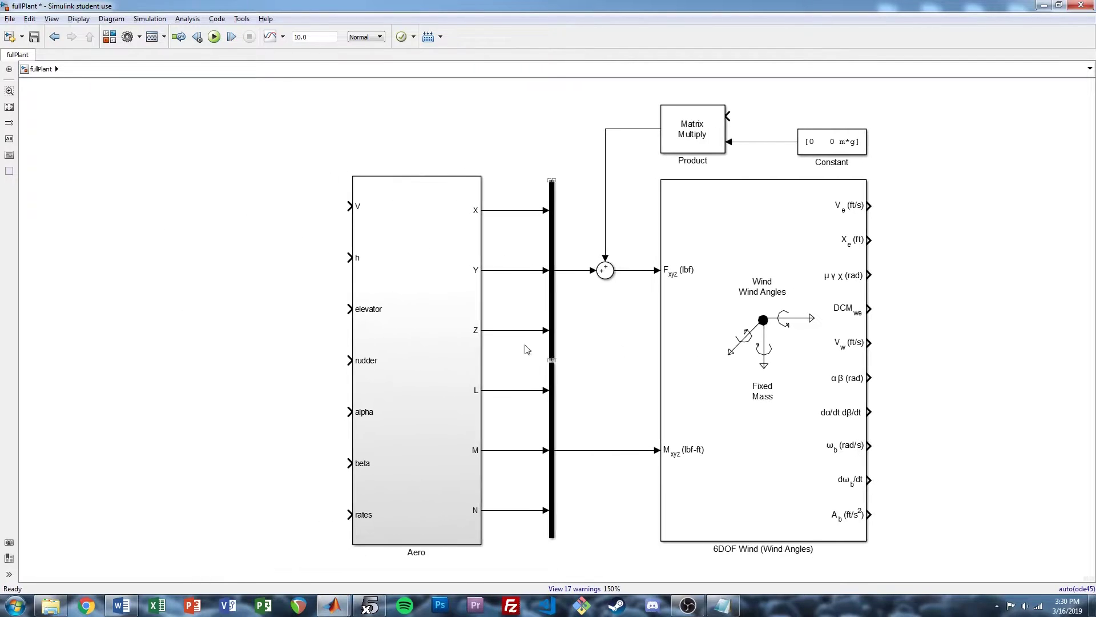
double_click(207, 309)
type("in1")
key("Return")
type("e")
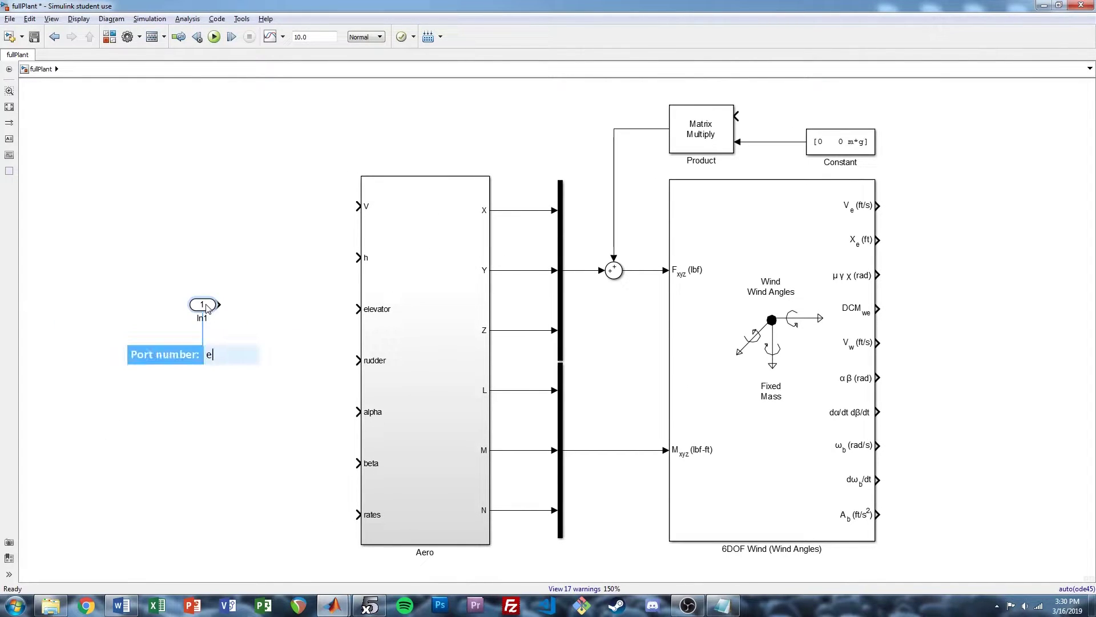
key("BackSpace")
left_click(238, 261)
double_click(204, 321)
type("elevator")
Duplicate the elevator port as rudder and connect both ports to the matching Aero inputs
left_click_drag(195, 301, 240, 360)
left_click(254, 368)
double_click(244, 373)
type("rudder")
left_click(258, 403)
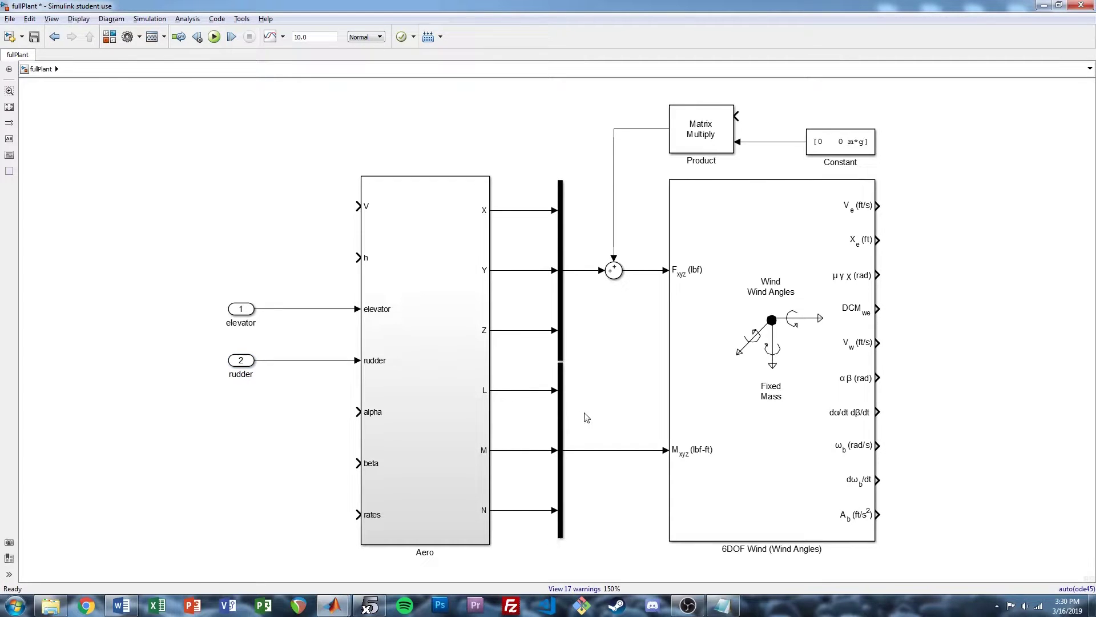
Add a flipped Radians to Degrees block below the 6DOF block, feed it from the α β output, and route its output toward Aero's inputs
scroll(643, 411, "down", 3)
scroll(619, 345, "down", 3)
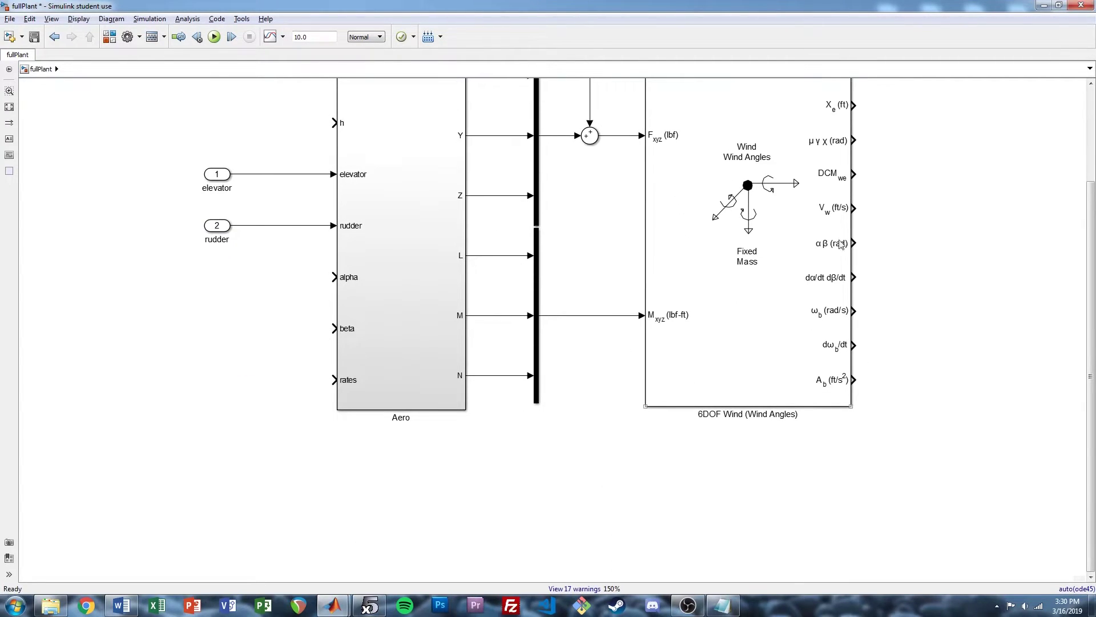
mouse_move(845, 244)
left_mouse_down()
mouse_move(804, 482)
mouse_move(685, 469)
left_mouse_up()
double_click(685, 469)
type("rad")
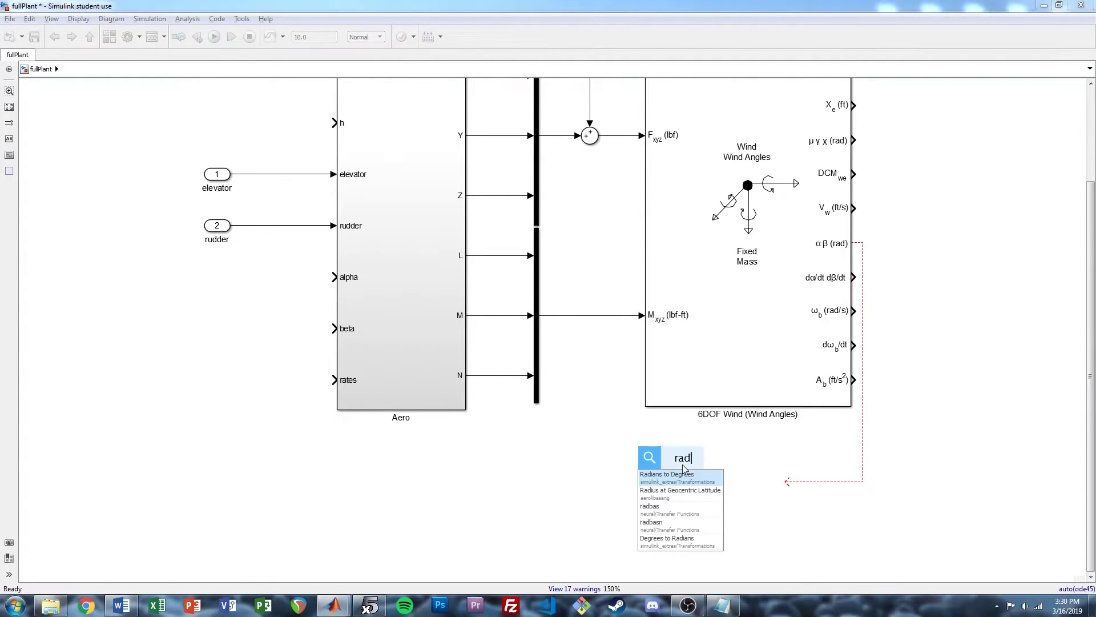
key("Return")
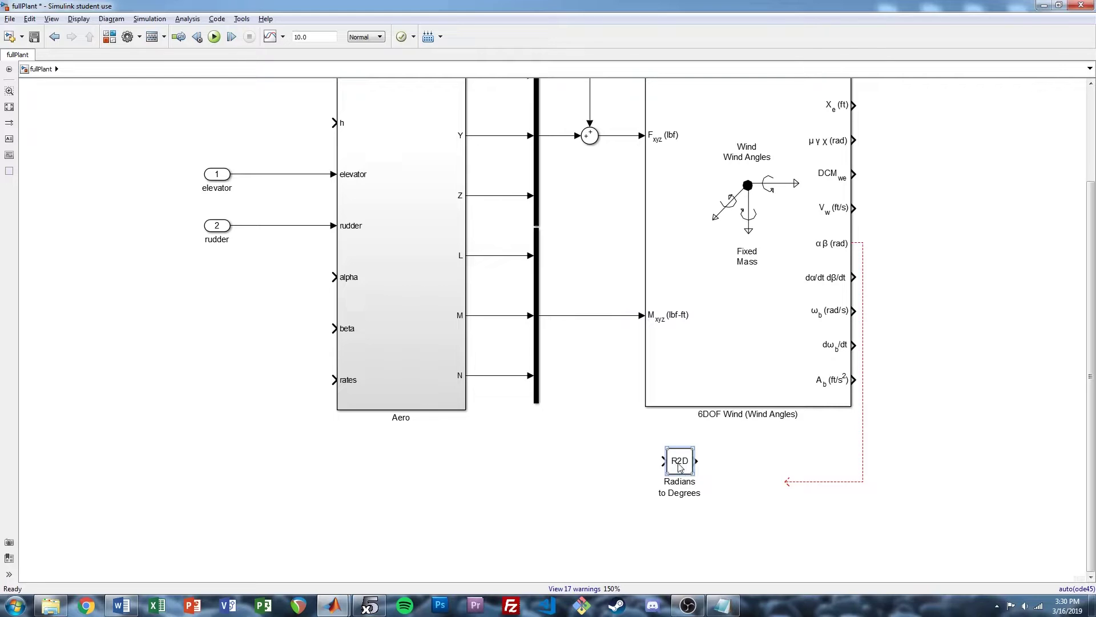
mouse_move(681, 467)
left_mouse_down()
mouse_move(769, 486)
mouse_move(748, 465)
mouse_move(209, 322)
left_mouse_up()
Add an enlarged Demux that splits the converted α β signal into Aero's alpha and beta inputs
double_click(269, 309)
type("demux")
key("Return")
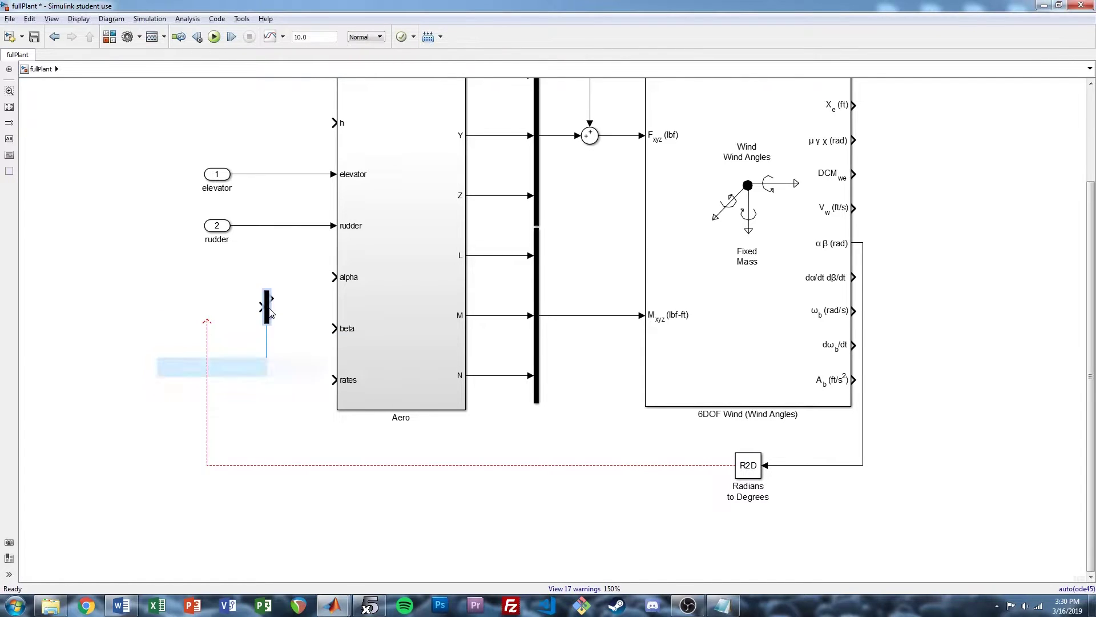
left_click_drag(267, 324, 285, 354)
left_click(361, 304)
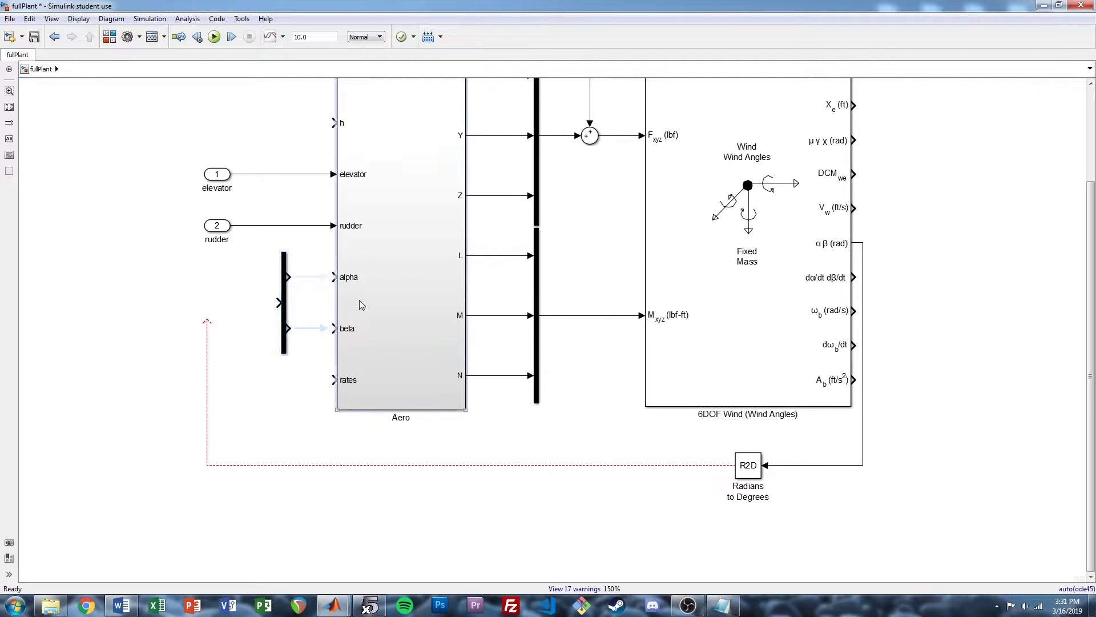
left_click_drag(289, 277, 334, 277)
left_click_drag(286, 330, 334, 328)
left_click_drag(209, 323, 248, 322)
Label the two Demux output signals alpha and beta
left_click(294, 311)
type("alpha")
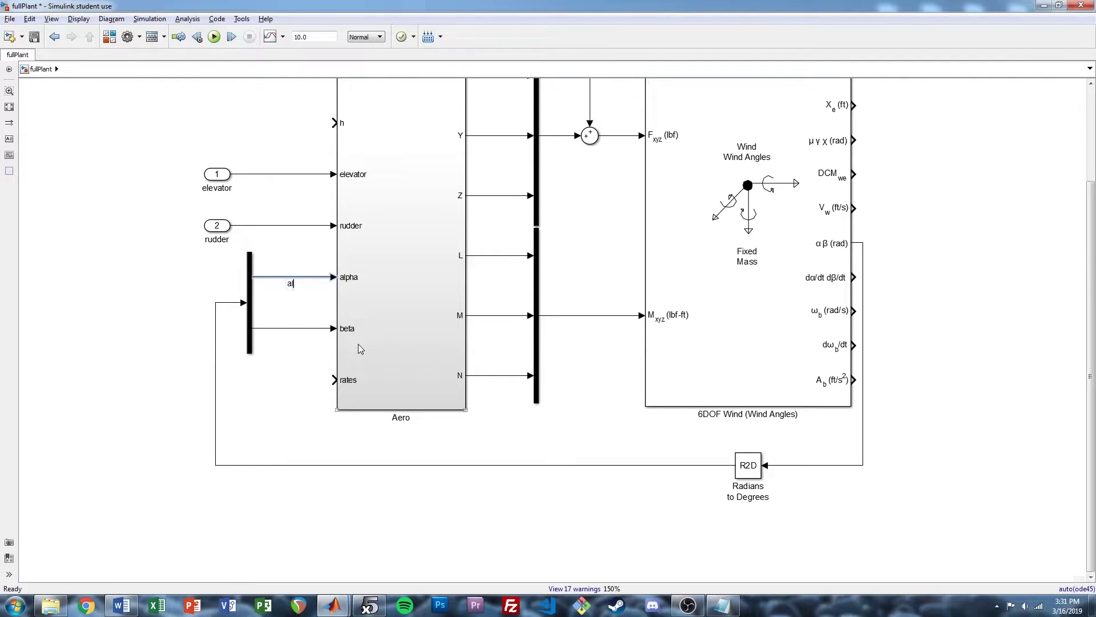
left_click(278, 355)
double_click(289, 330)
type("beta")
left_click(270, 370)
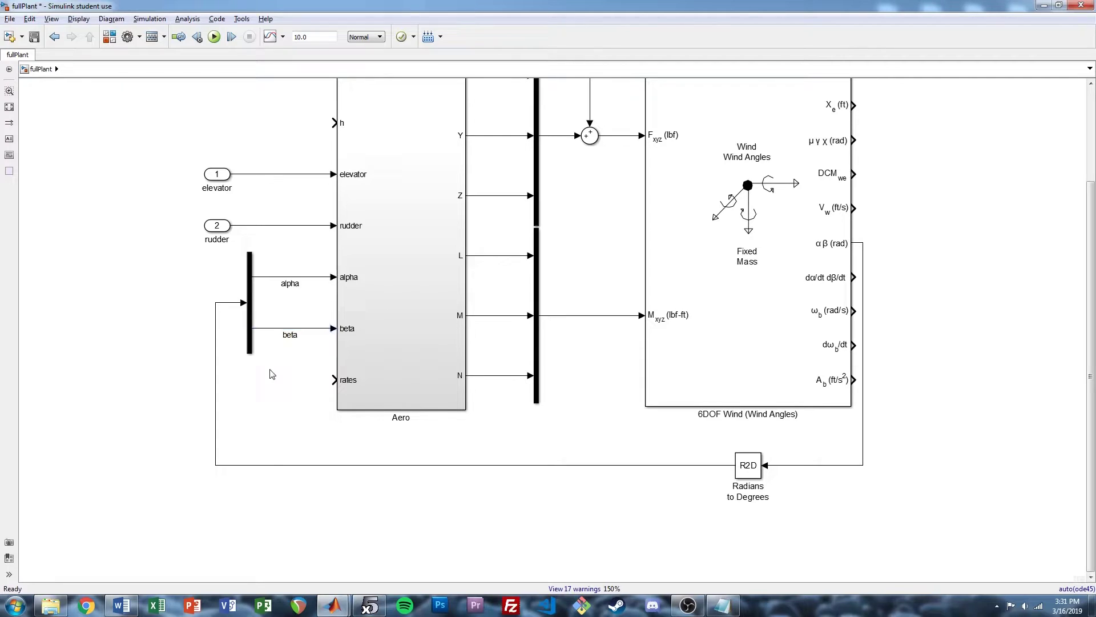
Label the two control input signals elevator and rudder
double_click(303, 177)
left_click(286, 175)
type("elevator")
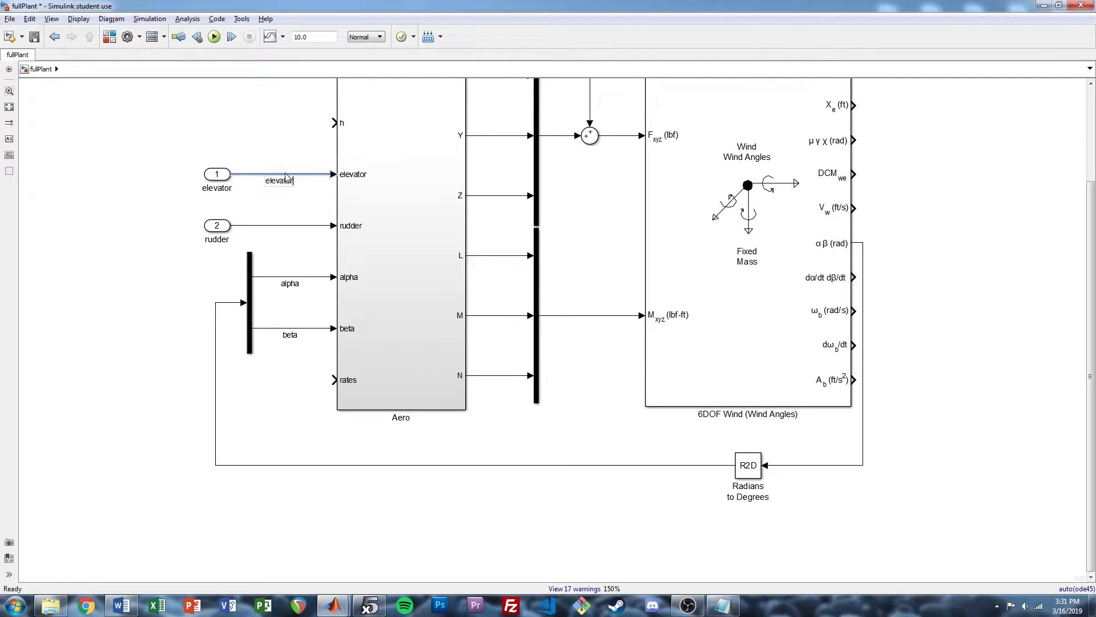
double_click(290, 227)
type("rudder")
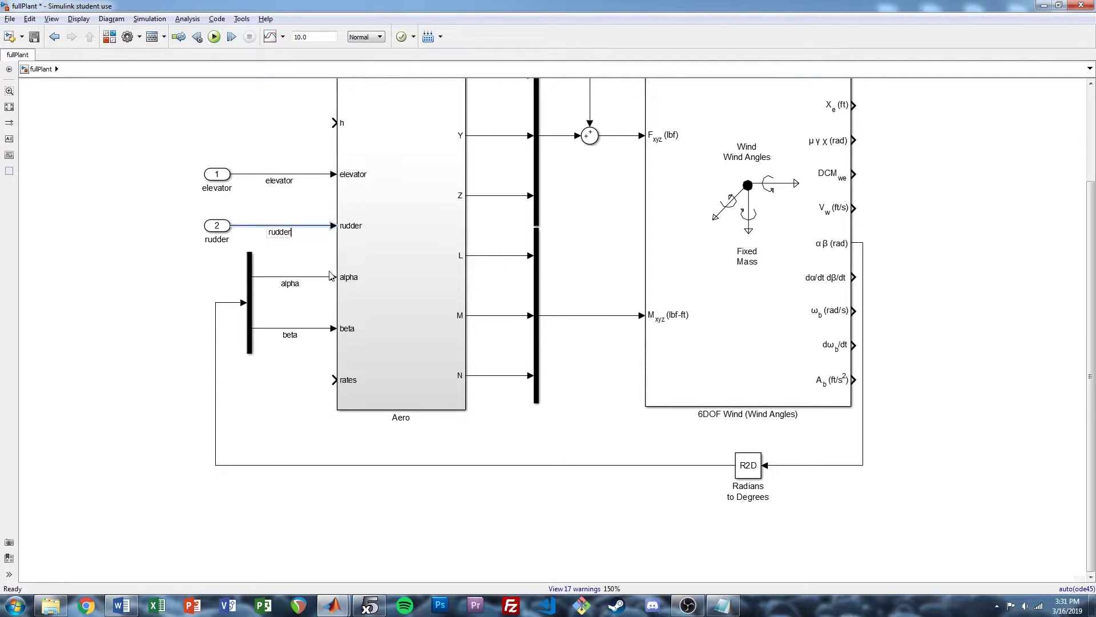
left_click(275, 367)
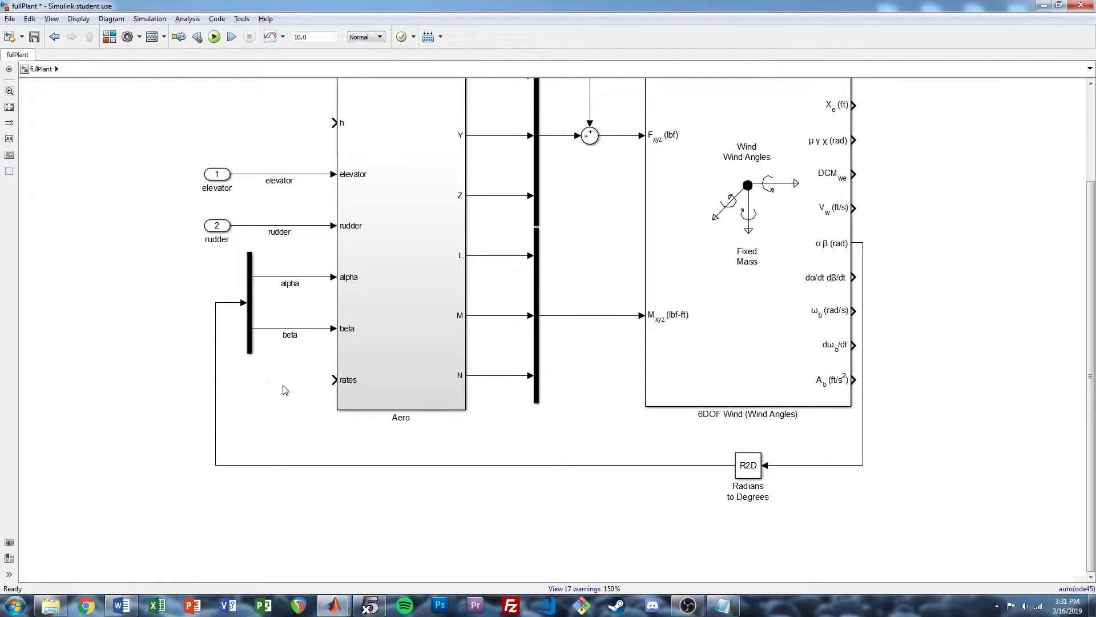
Enable data logging for the elevator, rudder, alpha and beta signals
left_click_drag(304, 361, 278, 113)
left_click(283, 37)
left_click(300, 73)
left_click(302, 117)
Shift the α β feedback line away from the 6DOF block and connect the ω_b output to a second Radians to Degrees block
left_click_drag(647, 429, 446, 422)
left_click_drag(661, 314, 684, 316)
left_click(748, 335)
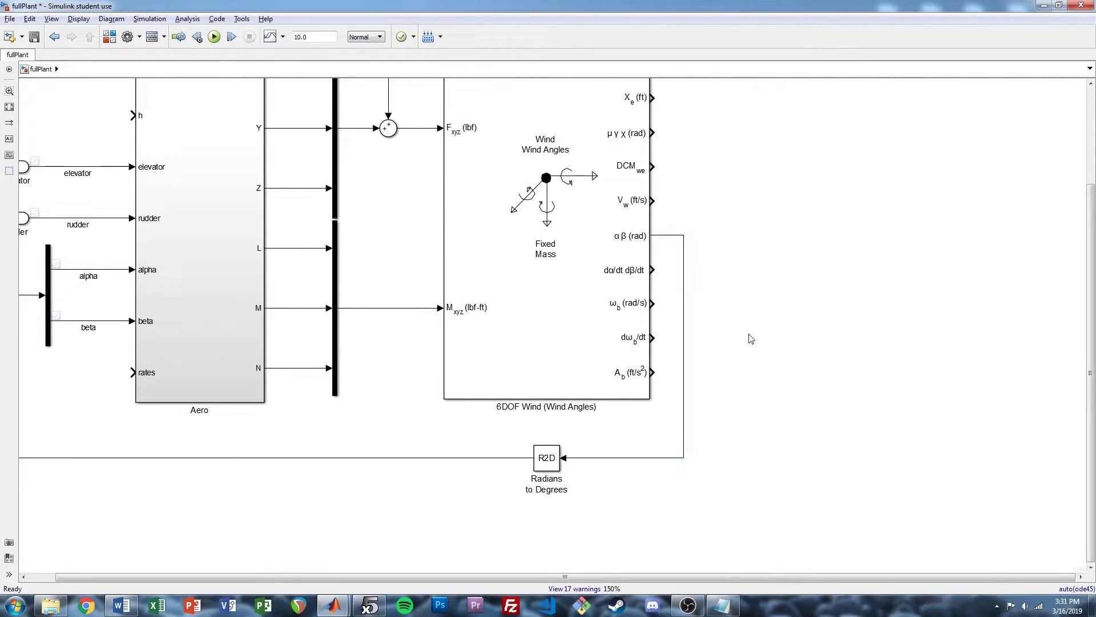
double_click(747, 379)
type("rad")
key("Return")
mouse_move(754, 389)
left_mouse_down()
mouse_move(789, 439)
mouse_move(786, 464)
mouse_move(797, 465)
mouse_move(748, 405)
mouse_move(726, 340)
mouse_move(652, 303)
left_mouse_up()
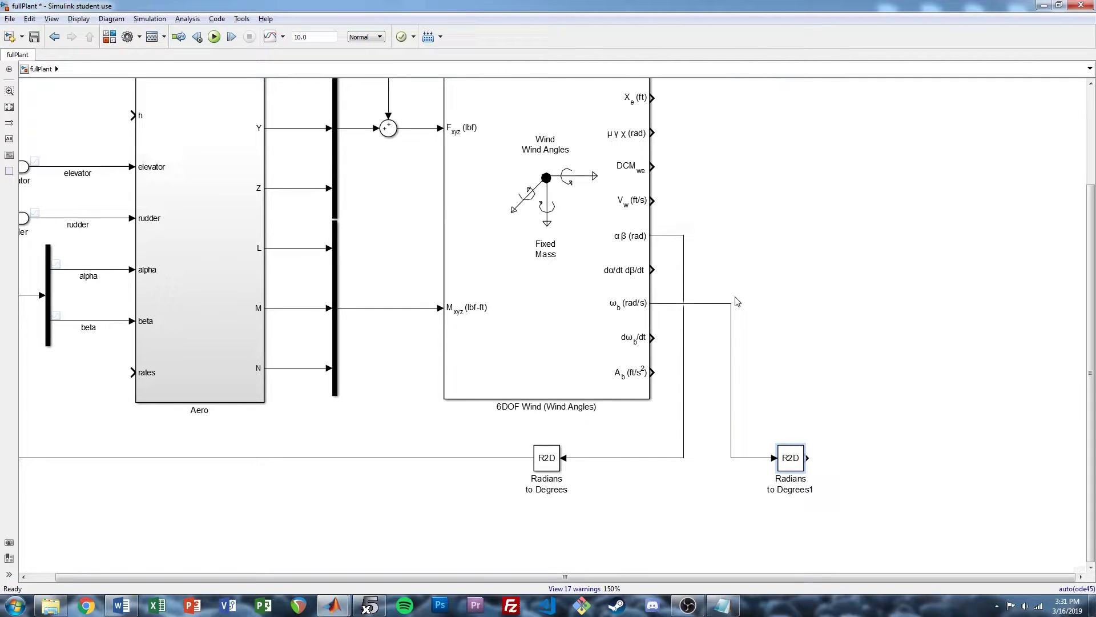
left_click_drag(732, 361, 715, 366)
left_click_drag(793, 459, 764, 460)
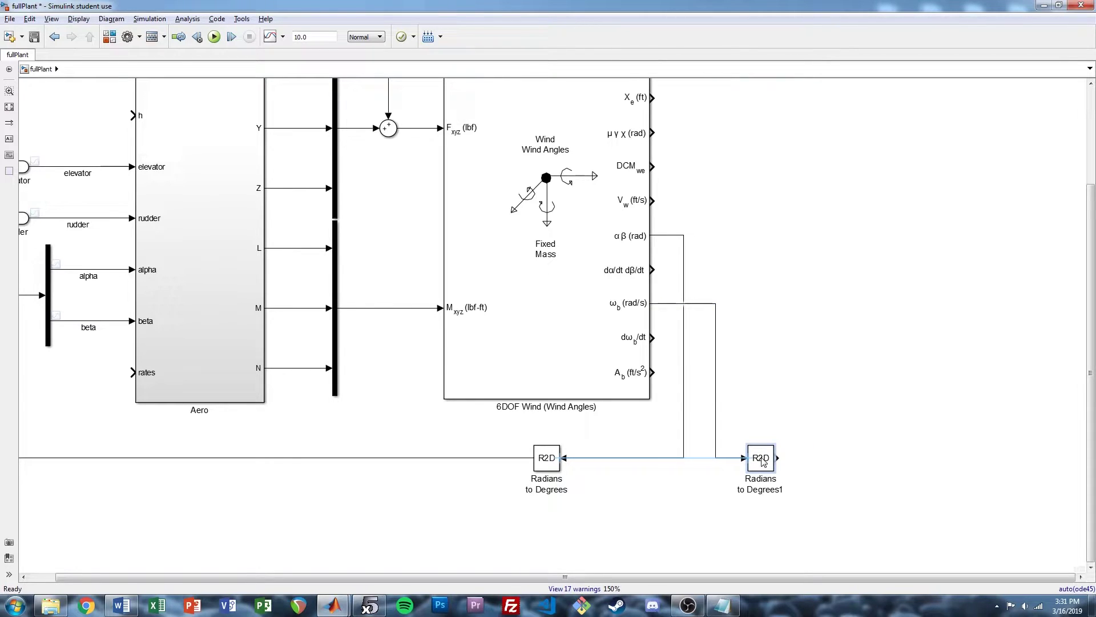
left_click(784, 408)
Add a three-output Demux and connect the converted ω_b signal to its input
left_click_drag(879, 490, 786, 377)
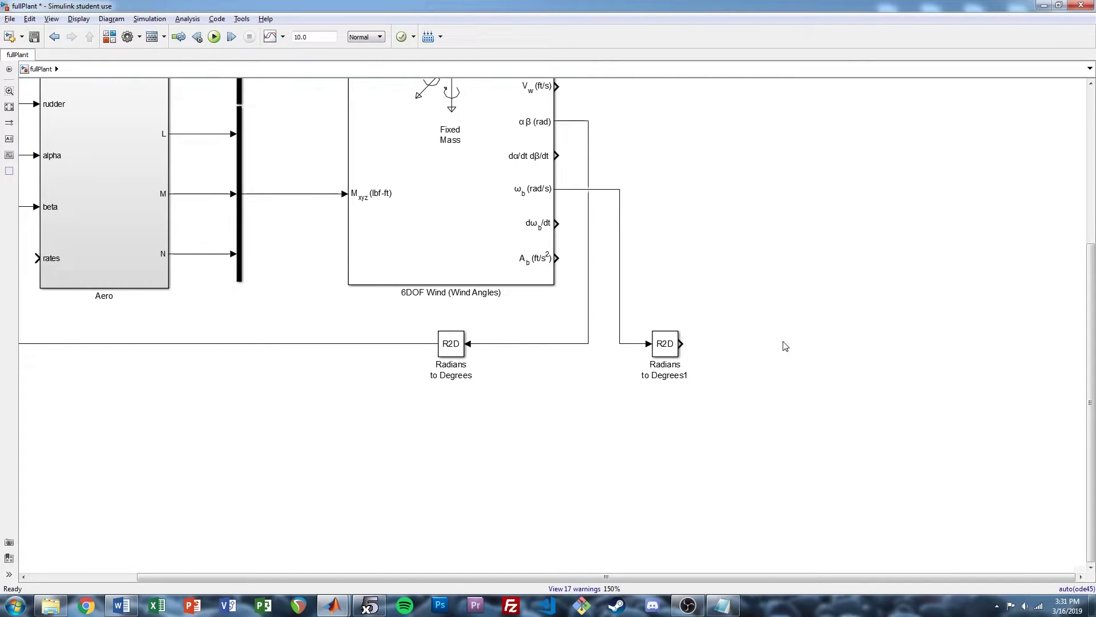
type("demux")
key("Return")
type("3")
key("Return")
left_click_drag(787, 356, 724, 403)
left_click_drag(723, 365, 752, 355)
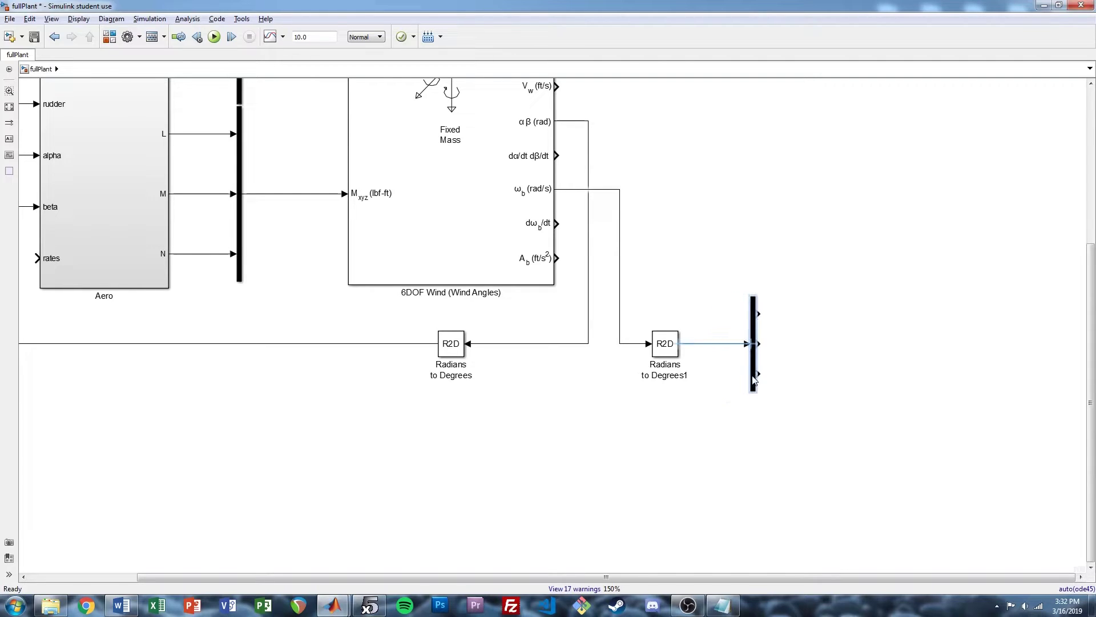
Place Terminator blocks on the first and third outputs of the rates Demux
double_click(843, 308)
type("termin")
key("Return")
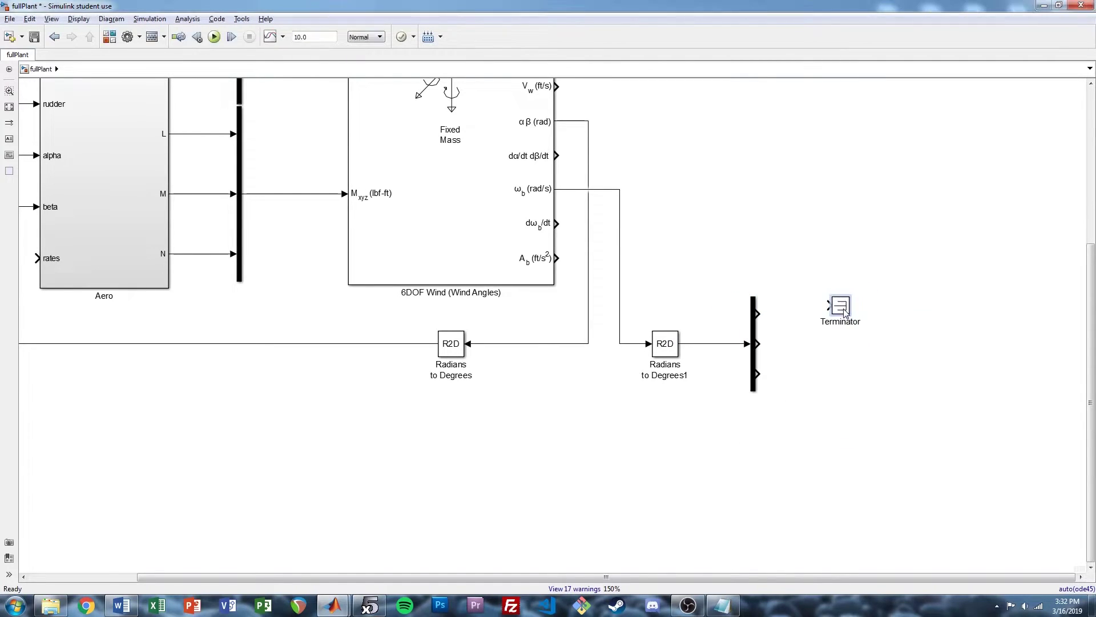
left_click_drag(844, 311, 843, 378)
Add an output port named q on the middle output of the rates Demux
double_click(862, 346)
type("out1")
key("Return")
left_click(951, 324)
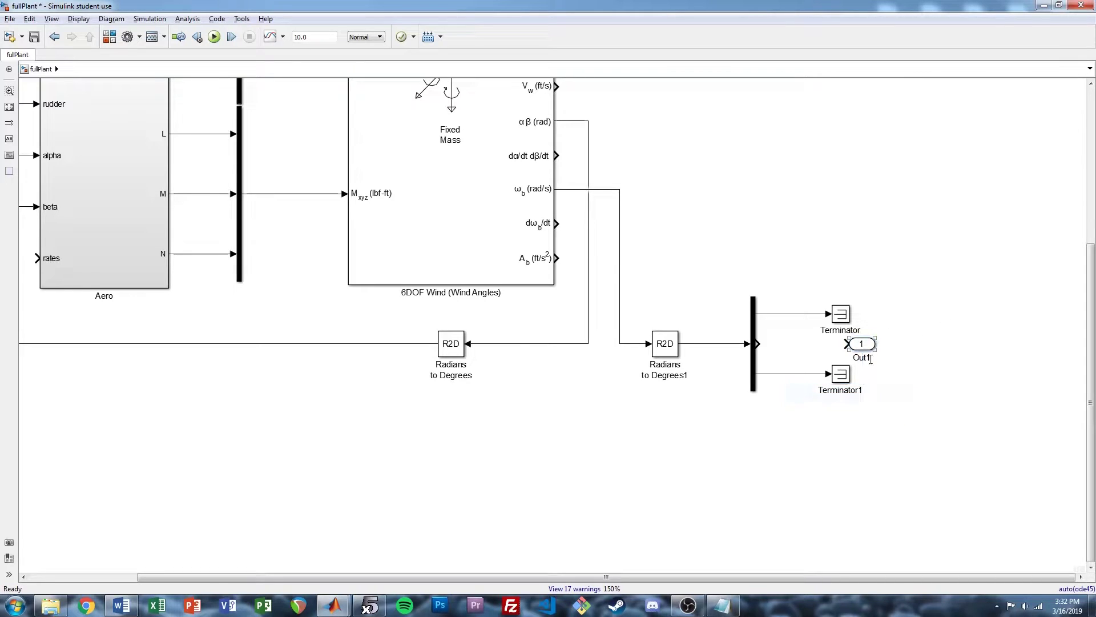
left_click_drag(865, 350, 840, 351)
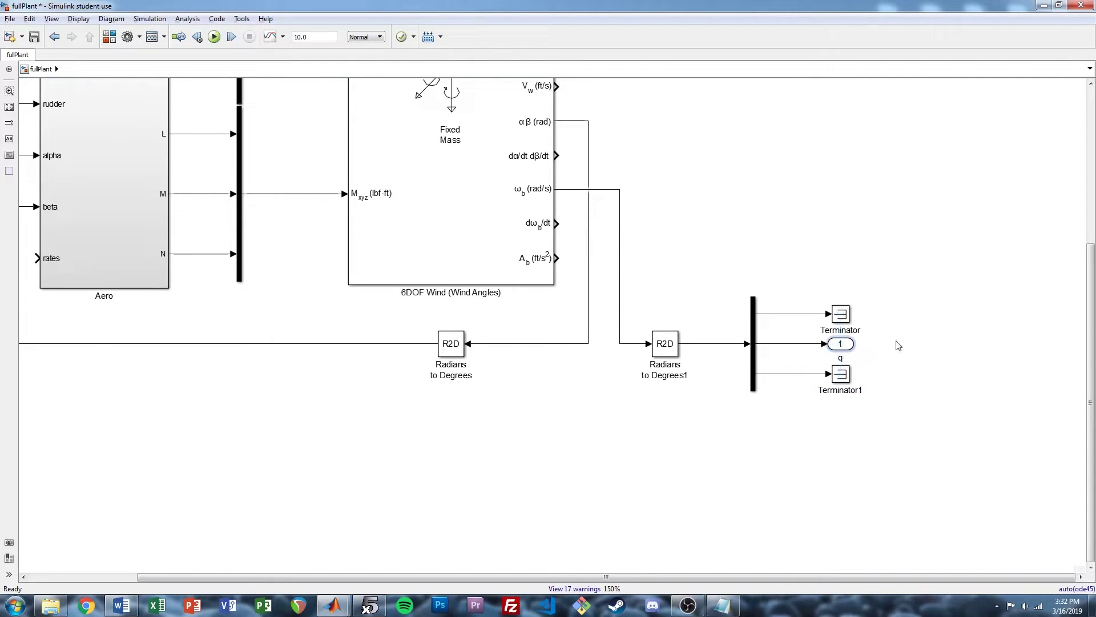
Label the rates Demux output signals p, q and r and enable data logging for them
double_click(787, 344)
type("q")
type("p")
double_click(804, 375)
type("r")
left_click_drag(798, 266, 796, 395)
left_click(283, 37)
left_click(292, 79)
Branch the converted ω_b signal back to Aero's rates input, fit the diagram to view, and save the model
scroll(519, 443, "left", 3)
scroll(656, 452, "down", 1)
left_click_drag(321, 296, 885, 369)
left_click_drag(829, 409, 795, 420)
left_click(256, 331)
left_click_drag(257, 331, 301, 331)
left_click(273, 328)
key("space")
key("ctrl+s")
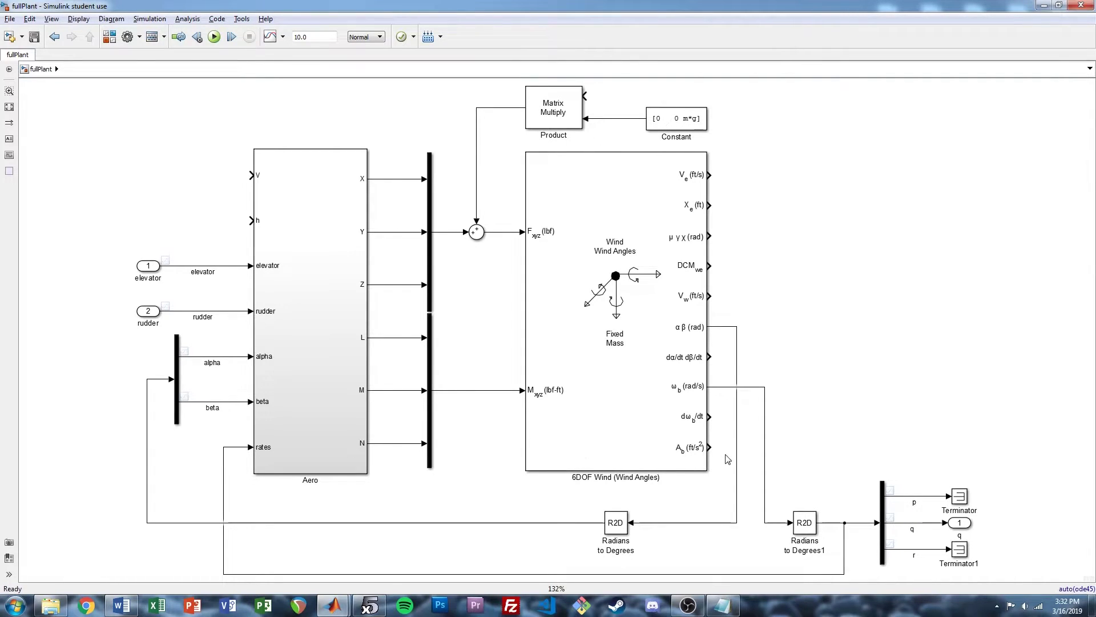
Terminate the 6DOF block's dω_b/dt and A_b outputs with Terminator blocks
double_click(794, 411)
type("terminator")
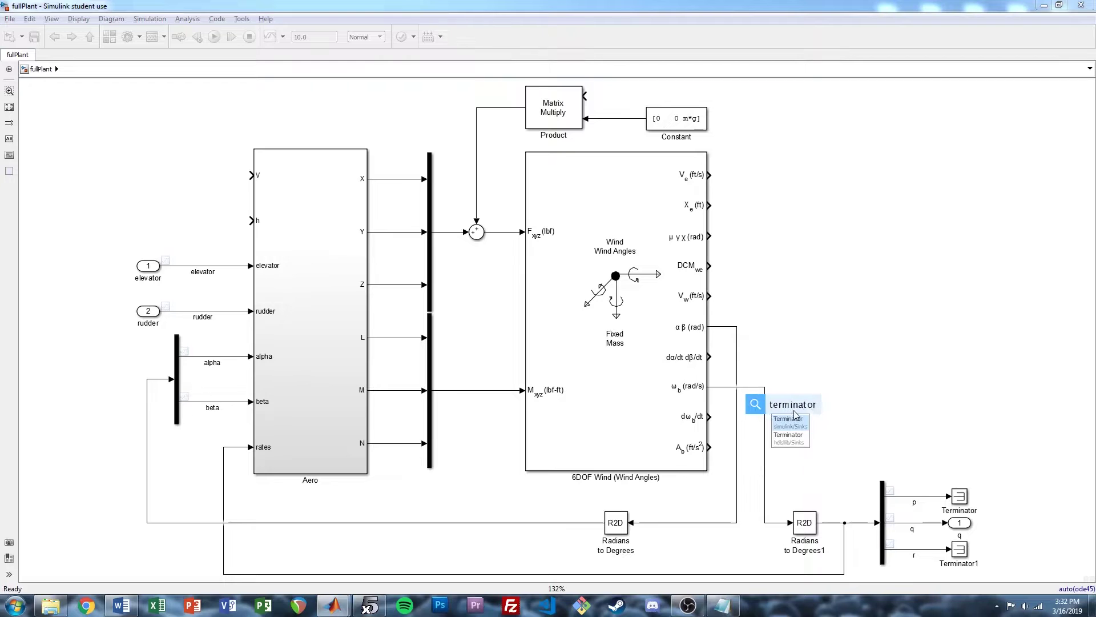
key("Return")
left_click_drag(797, 413, 805, 451)
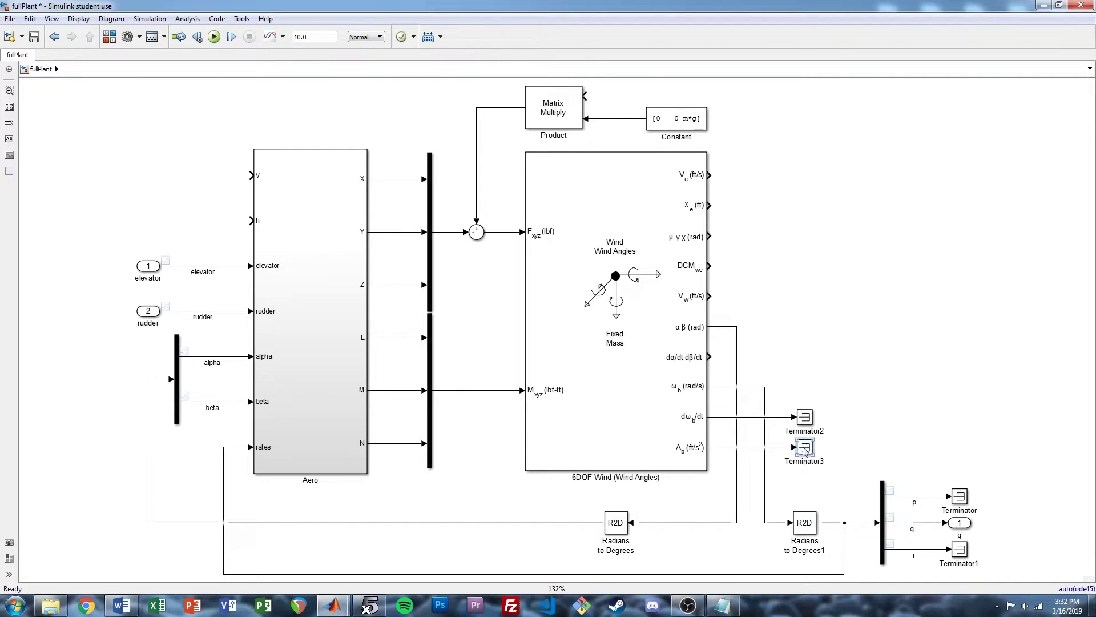
Terminate the 6DOF block's dα/dt dβ/dt and V_e outputs with Terminator blocks
left_click(810, 421)
left_click_drag(809, 421, 801, 352)
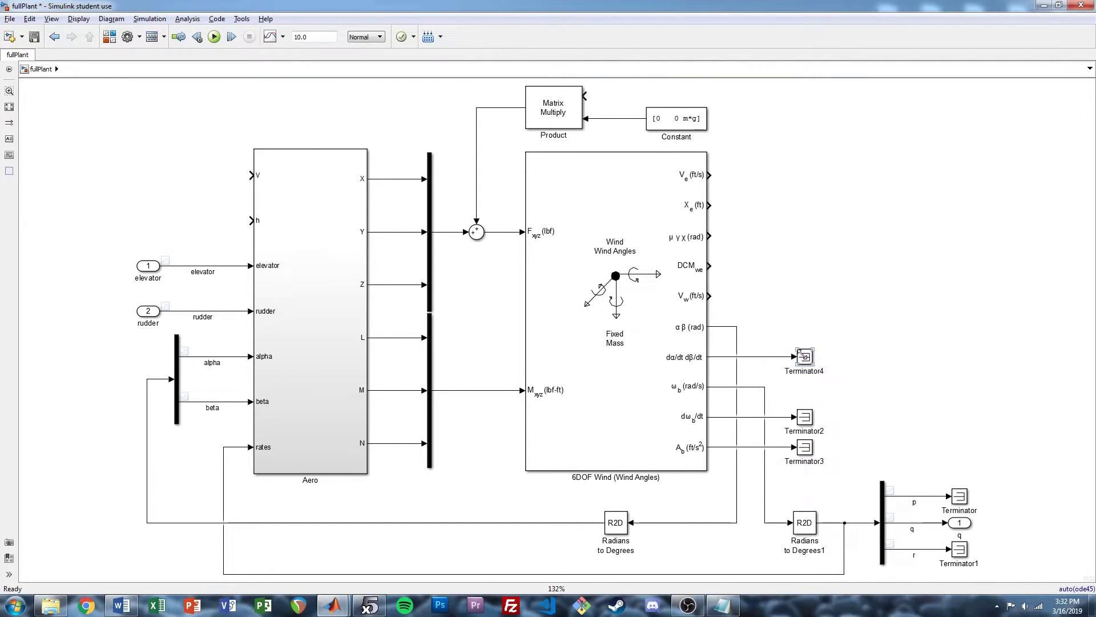
left_click(826, 318)
left_click_drag(805, 360, 771, 178)
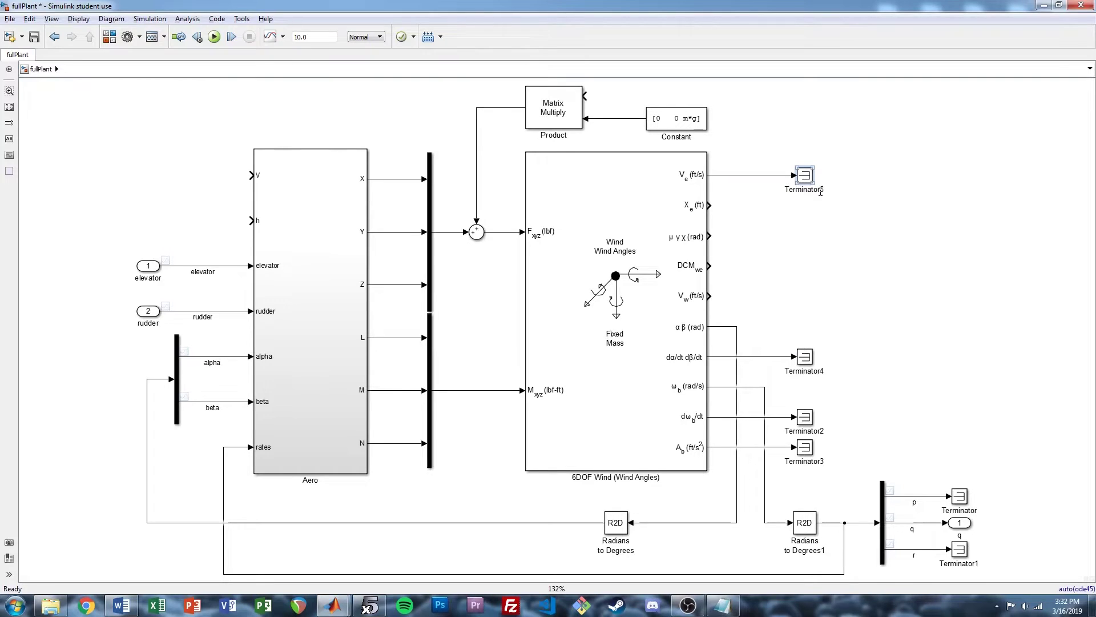
left_click(854, 206)
left_click_drag(755, 208, 783, 265)
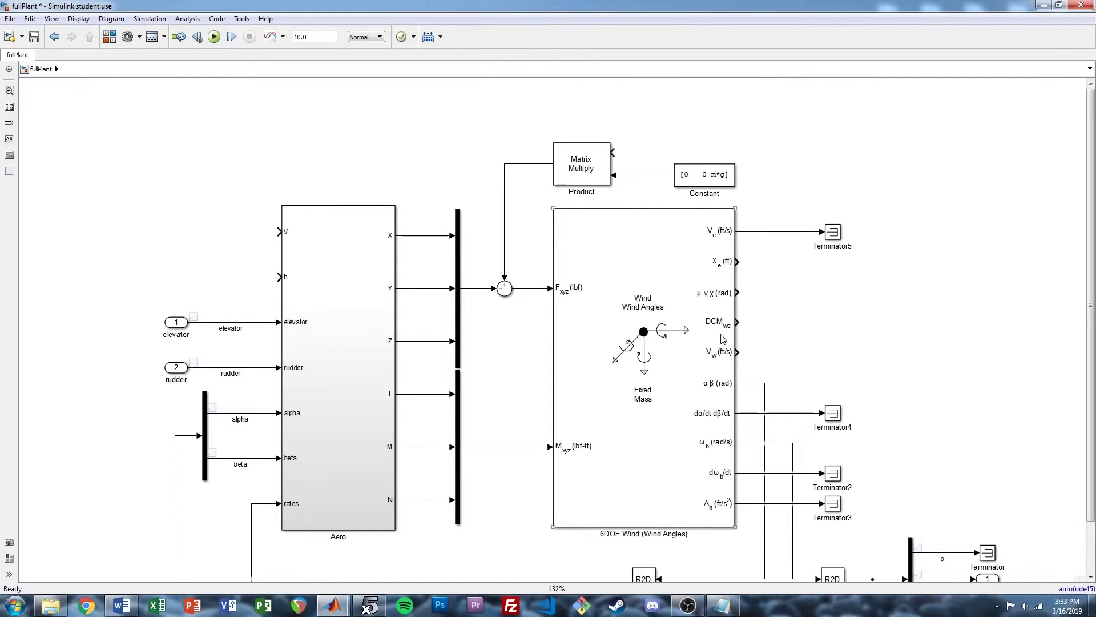
Look up the 6DOF Wind block's inputs and outputs table in its documentation, including the coordinate transformation output, and close the help
right_click(622, 280)
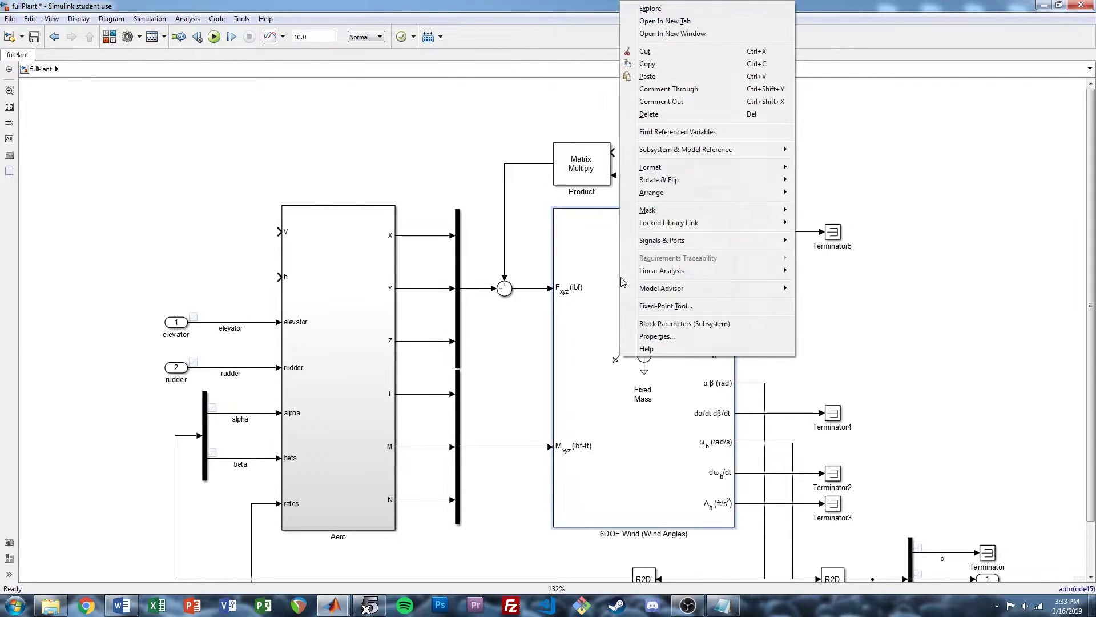
left_click(685, 349)
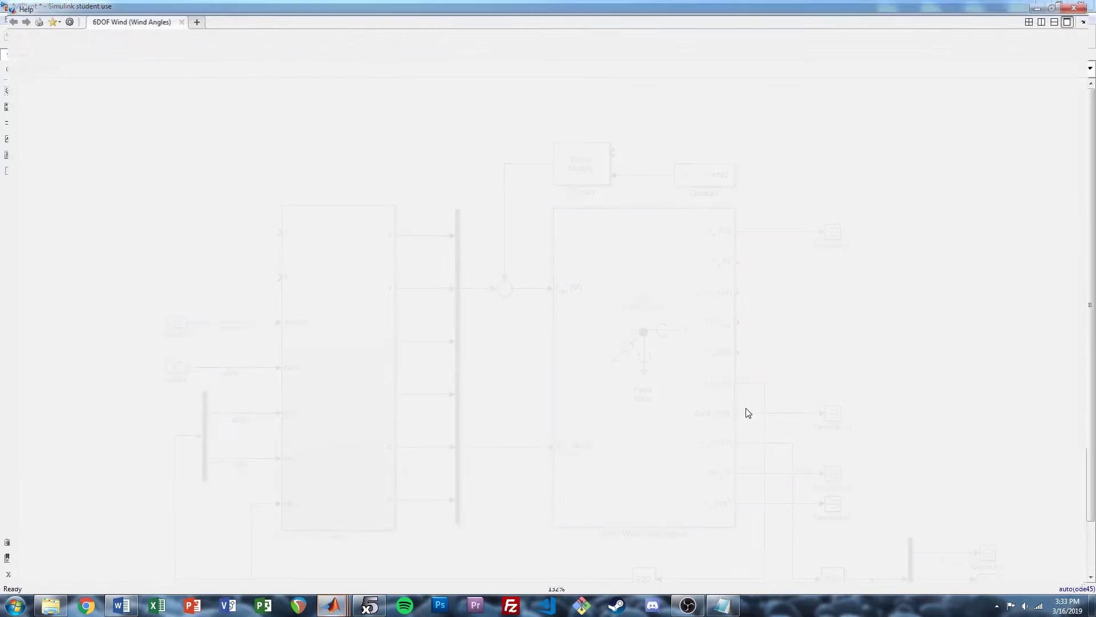
scroll(568, 387, "down", 10)
scroll(565, 382, "down", 1)
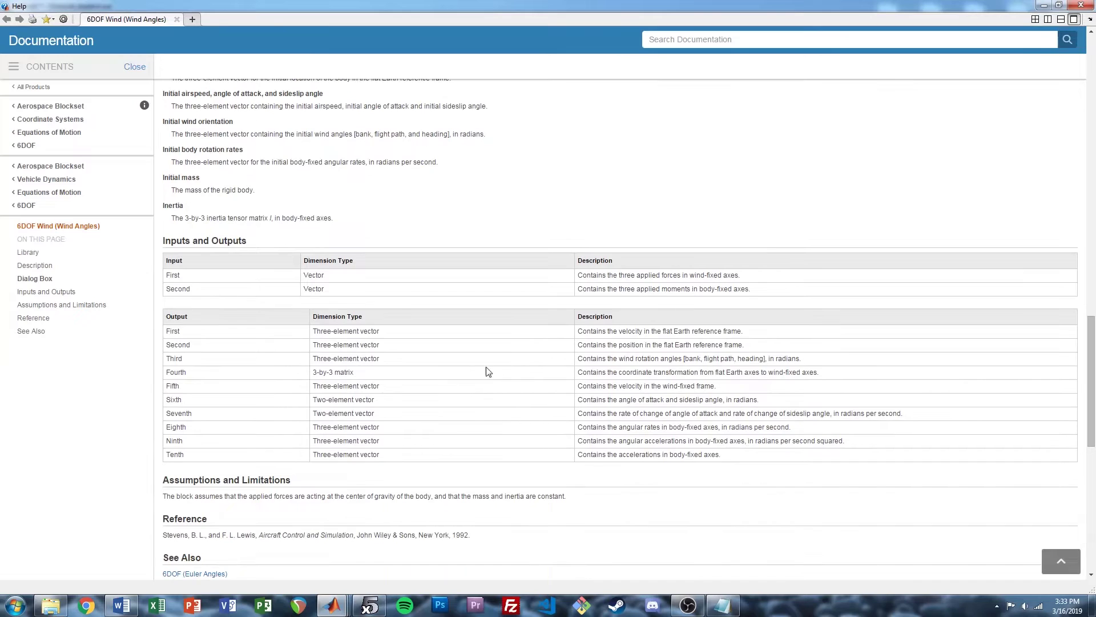
left_click_drag(344, 374, 612, 152)
left_click(766, 374)
left_click(1081, 5)
Connect the 6DOF block's DCM_we output to the upper input of the Matrix Multiply block
left_click(738, 288)
left_click_drag(747, 297, 766, 301)
left_click(845, 295)
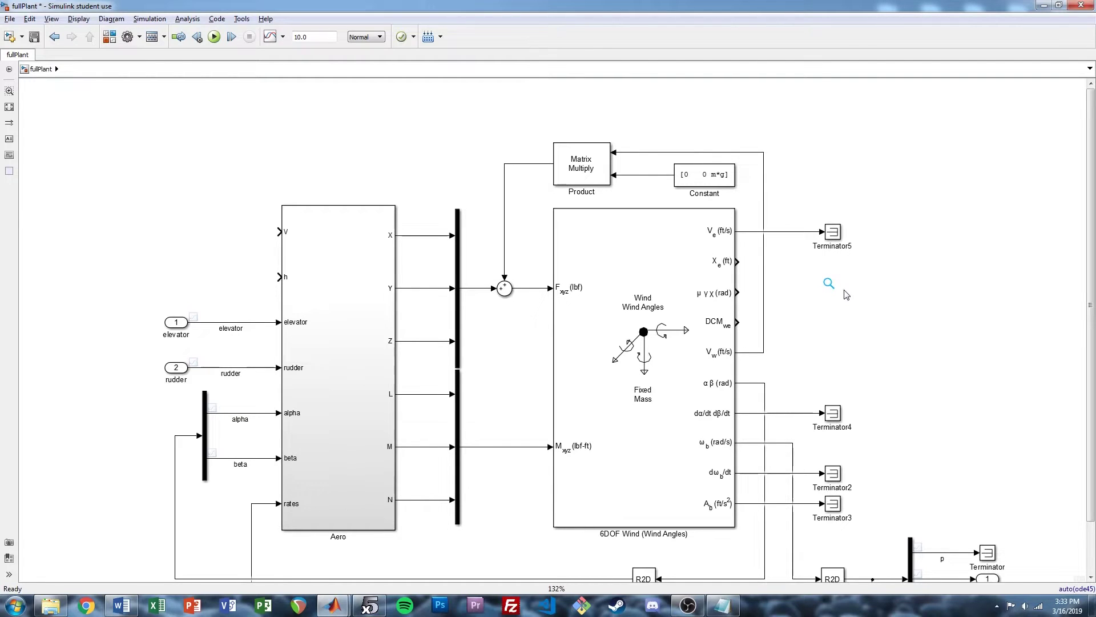
left_click_drag(864, 186, 912, 207)
scroll(743, 139, "up", 3)
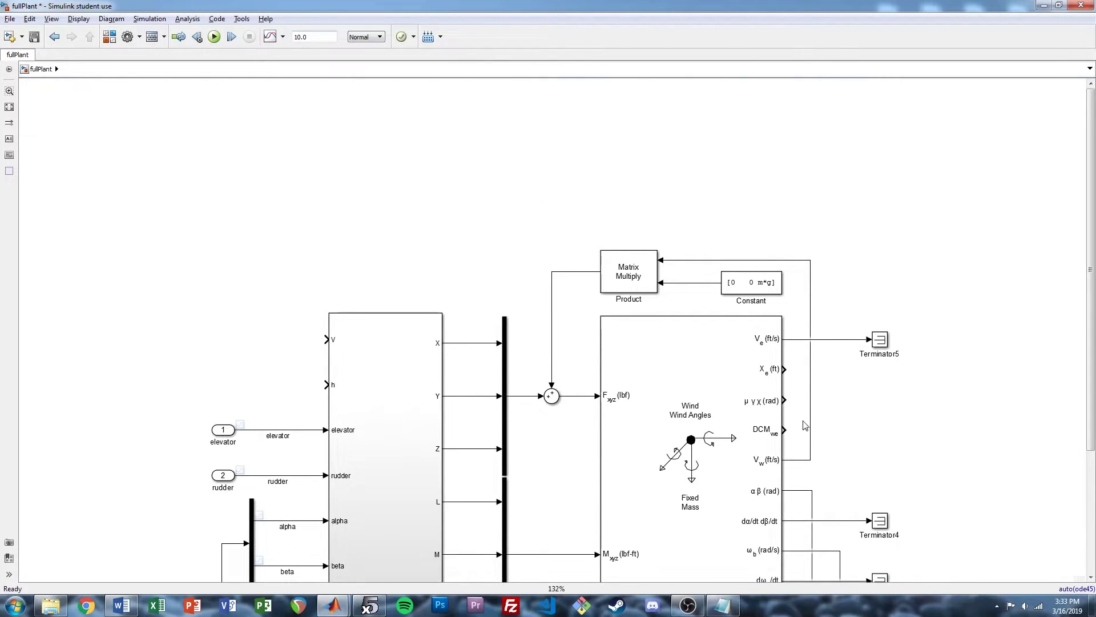
left_click(781, 491)
left_click(799, 460)
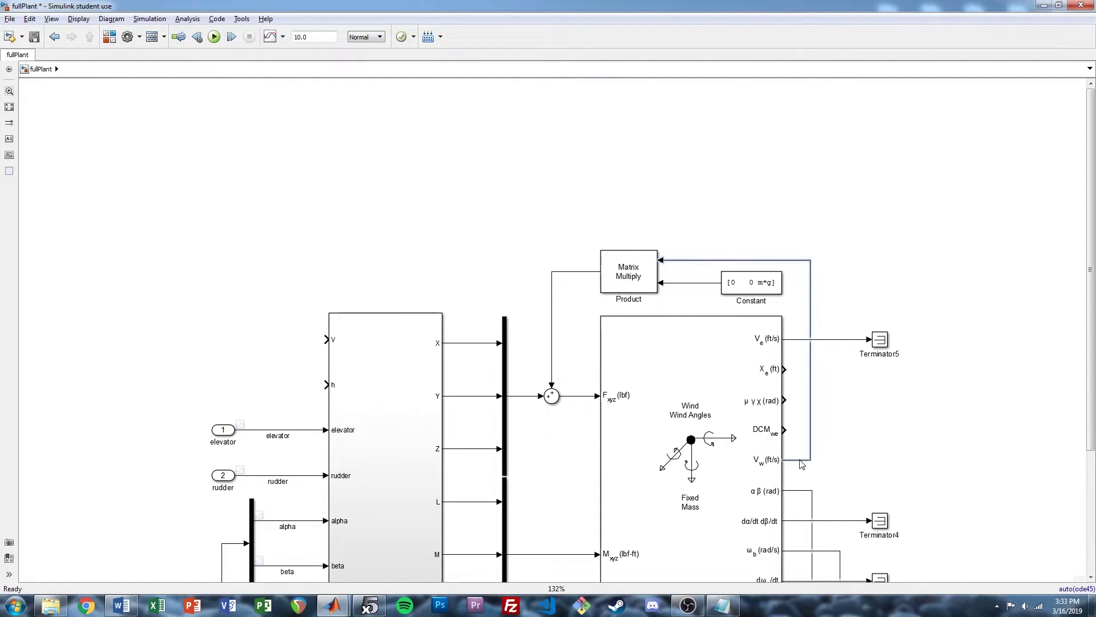
scroll(869, 453, "up", 2)
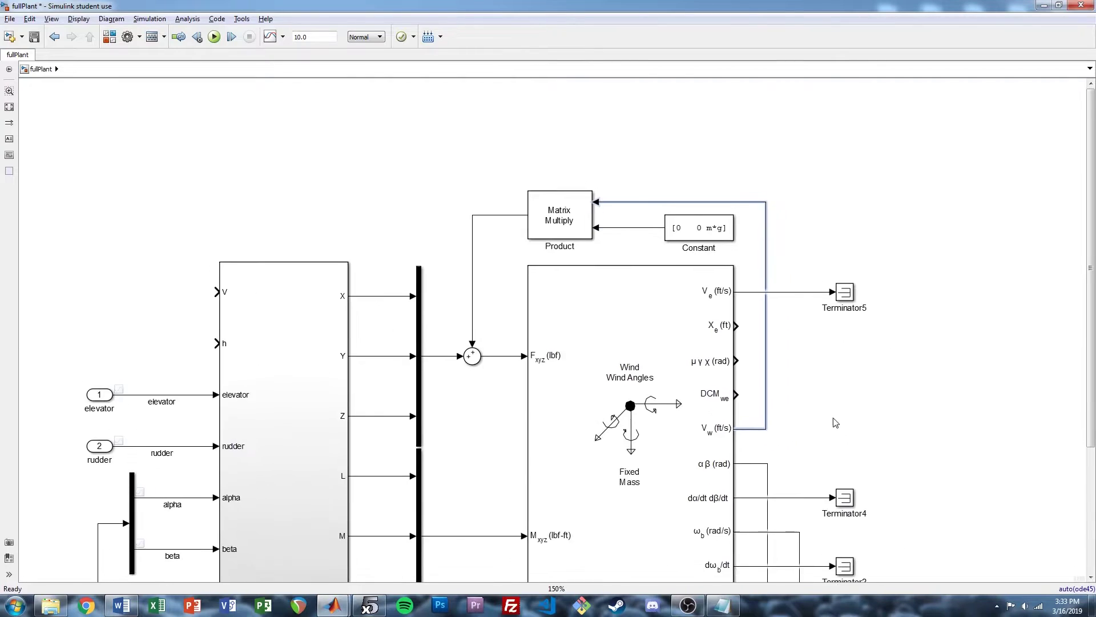
left_click_drag(707, 401, 708, 367)
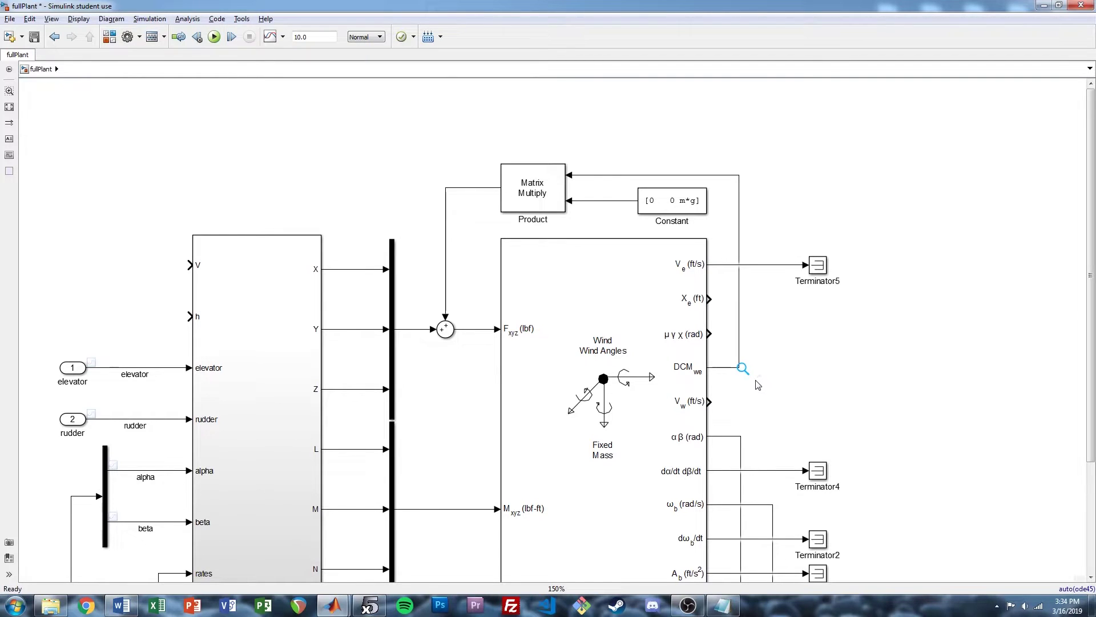
left_click_drag(752, 382, 795, 402)
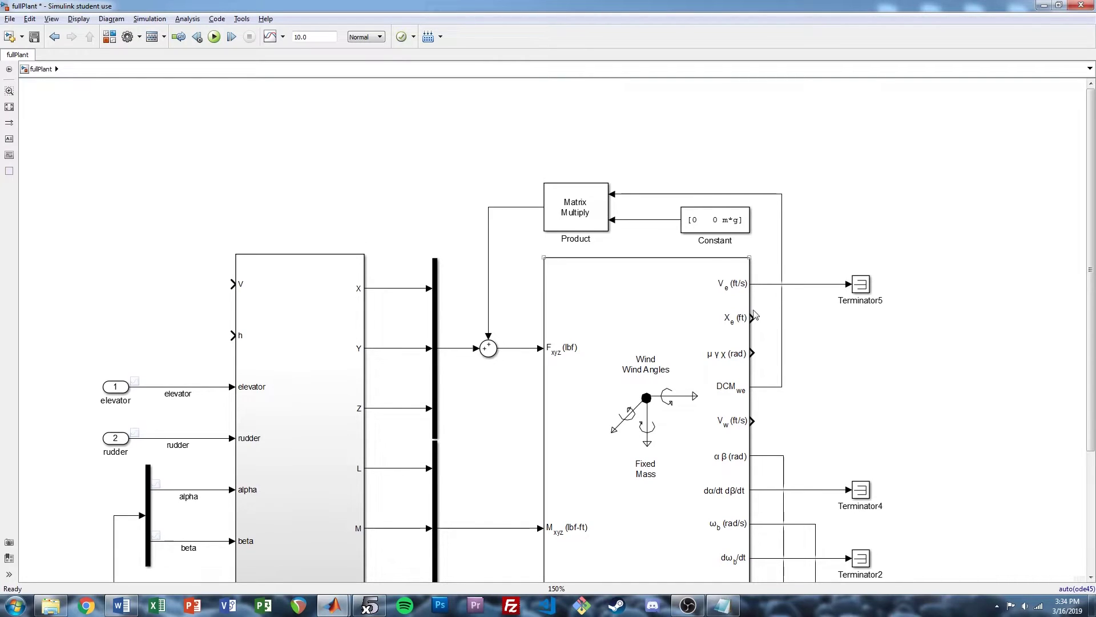
Delete the line from V_e to its Terminator and move that Terminator onto the V_w output
left_click(814, 284)
key("Delete")
mouse_move(860, 284)
left_mouse_down()
mouse_move(860, 433)
mouse_move(862, 282)
left_mouse_up()
left_click_drag(891, 322, 852, 269)
key("Delete")
left_click_drag(848, 231, 889, 265)
Add a flipped Dot Product block above the Constant and feed the V_e output into both of its inputs
double_click(642, 136)
type("dot")
key("Return")
left_click(652, 139)
left_click_drag(653, 147, 752, 173)
key("ctrl+i")
left_click_drag(794, 315, 774, 173)
left_click_drag(801, 208, 848, 211)
left_click(782, 165)
left_click_drag(772, 150, 799, 178)
Add a Sqrt block, flip it, and connect it to the Dot Product output
left_click_drag(633, 165, 716, 179)
left_click(722, 172)
type("sqrt")
key("Return")
key("ctrl+i")
left_click_drag(725, 176, 703, 180)
left_click(733, 176)
scroll(735, 179, "left", 3)
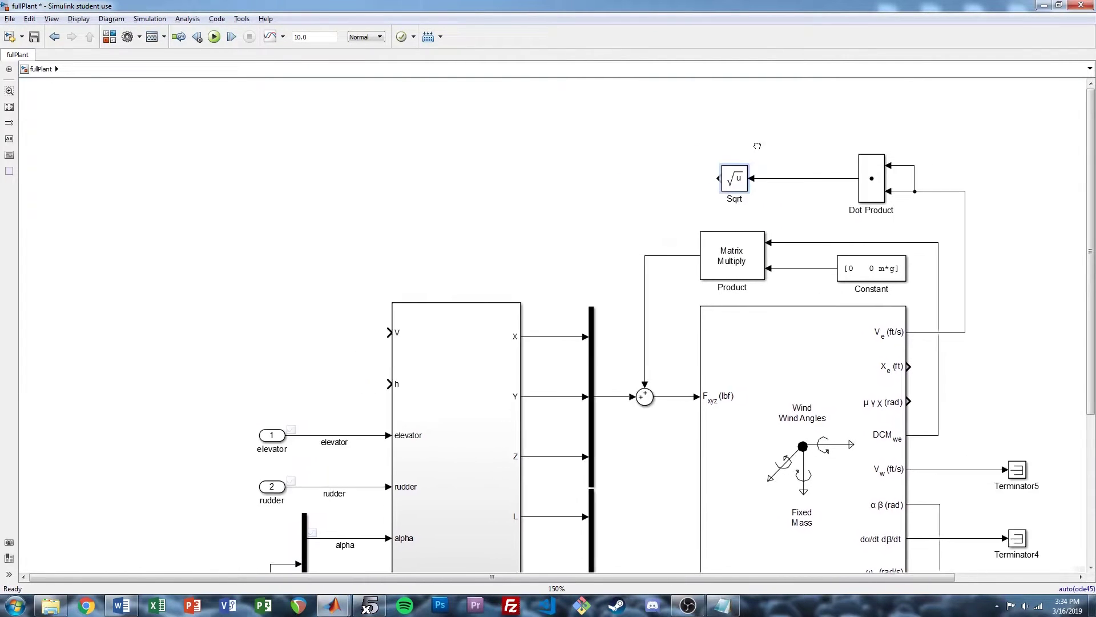
Connect the Sqrt output to Aero's V input and label the signal V
mouse_move(796, 178)
left_mouse_down()
mouse_move(725, 178)
mouse_move(471, 342)
left_mouse_up()
left_click(454, 280)
left_click_drag(456, 274, 430, 274)
left_click(452, 274)
double_click(728, 180)
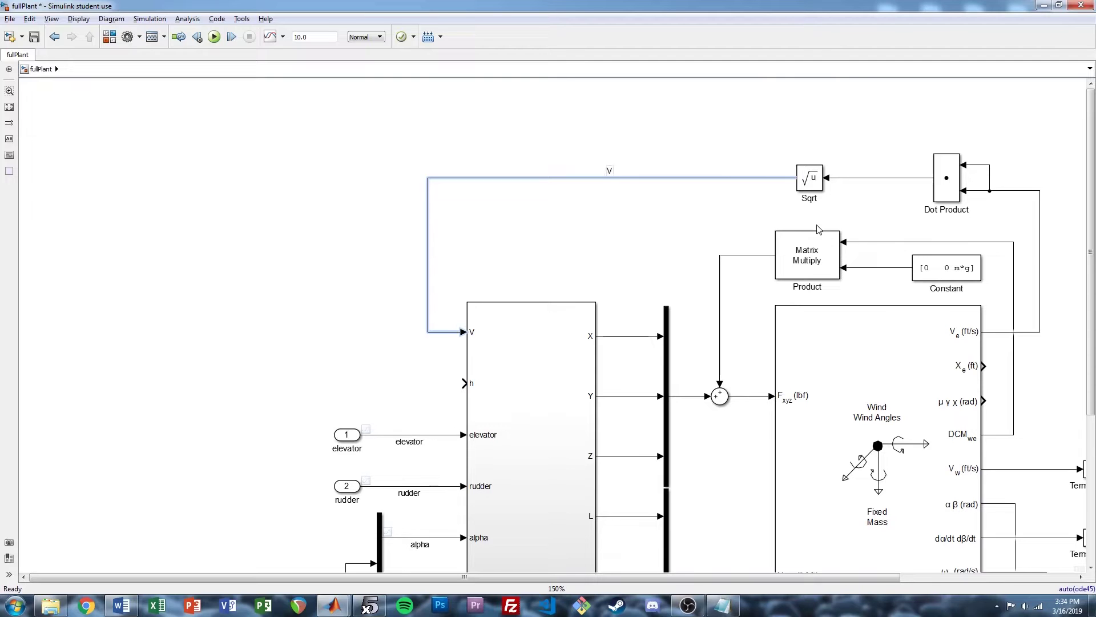
Enable data logging for the V signal, fit the diagram to view, and save the model
left_click(283, 36)
left_click(294, 75)
left_click(559, 116)
key("space")
key("ctrl+s")
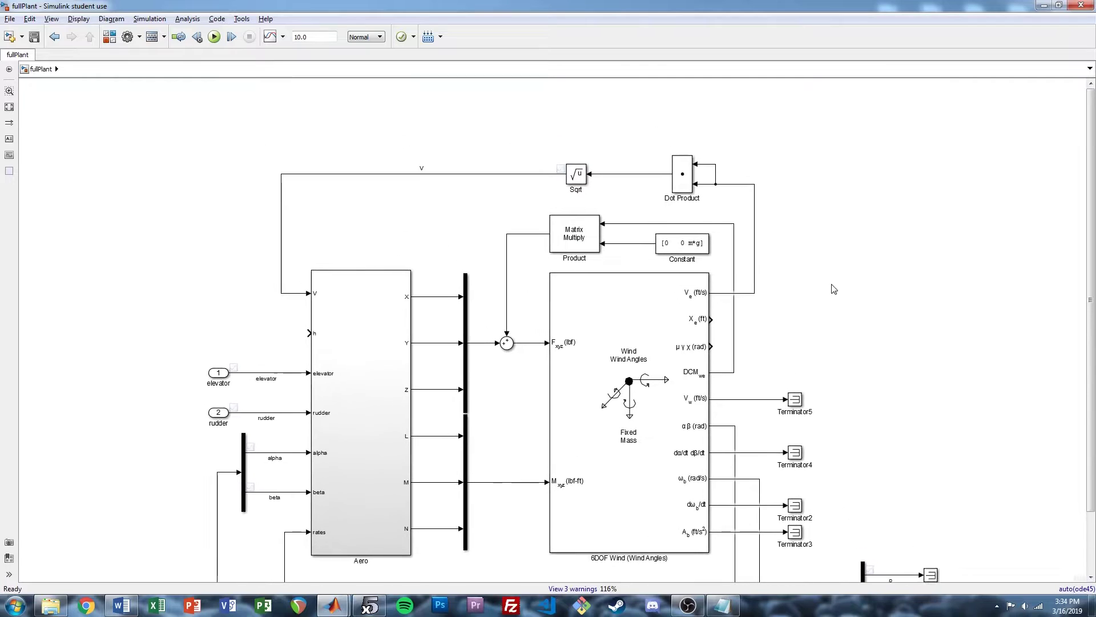
Add a flipped Selector block above the Dot Product and connect the 6DOF block's X_e output to it
double_click(679, 123)
type("se")
key("Return")
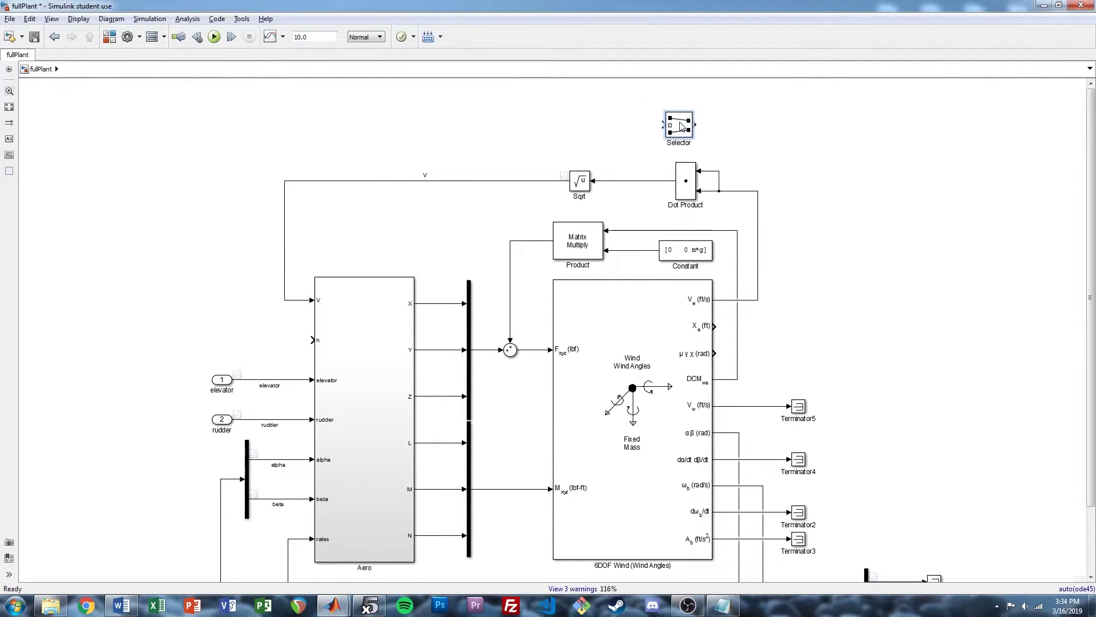
key("ctrl+i")
left_click(778, 139)
left_click_drag(683, 129, 717, 326)
left_click_drag(729, 283, 782, 284)
left_click(823, 231)
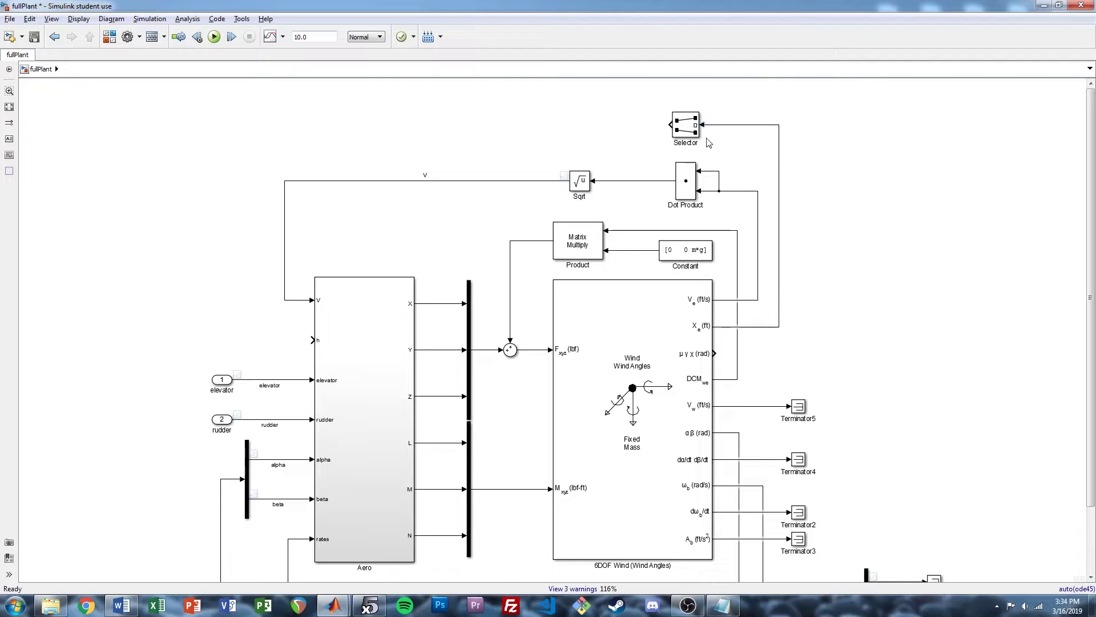
Set the Selector block to extract index 3 from its input
double_click(685, 124)
double_click(882, 165)
type("3")
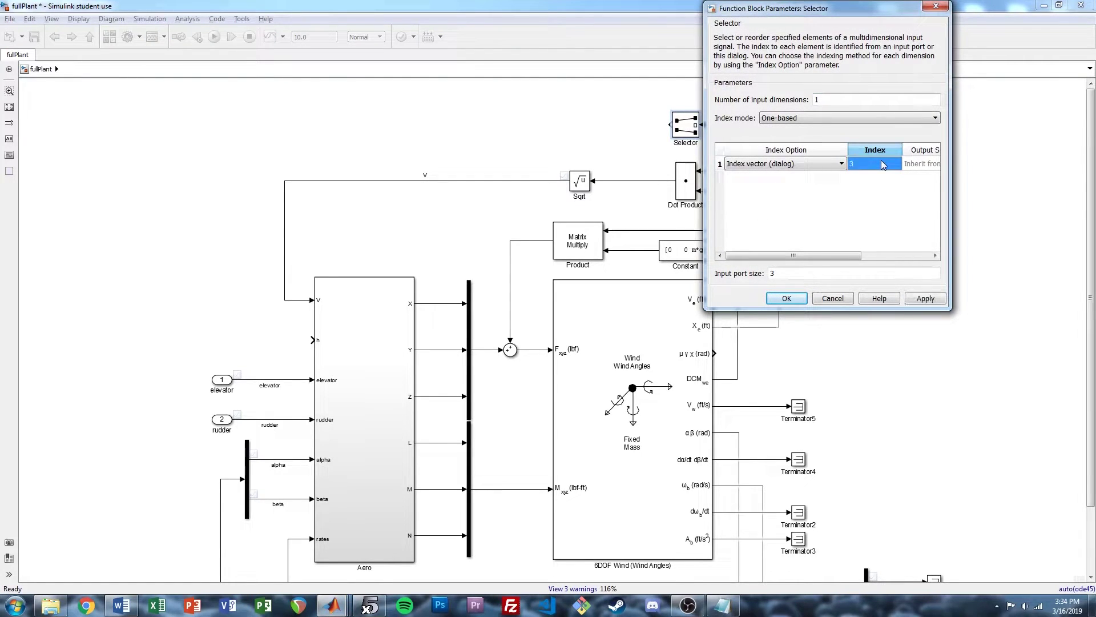
left_click(786, 298)
Add a Gain block with value -1, flip it, and connect it to the Selector output above the Sqrt block
left_click(595, 122)
type("gain")
key("Return")
type("-1")
key("Return")
left_click(592, 121)
key("ctrl+i")
left_click_drag(586, 121, 574, 128)
left_click(612, 126)
left_click_drag(583, 175, 640, 116)
scroll(641, 120, "up", 2)
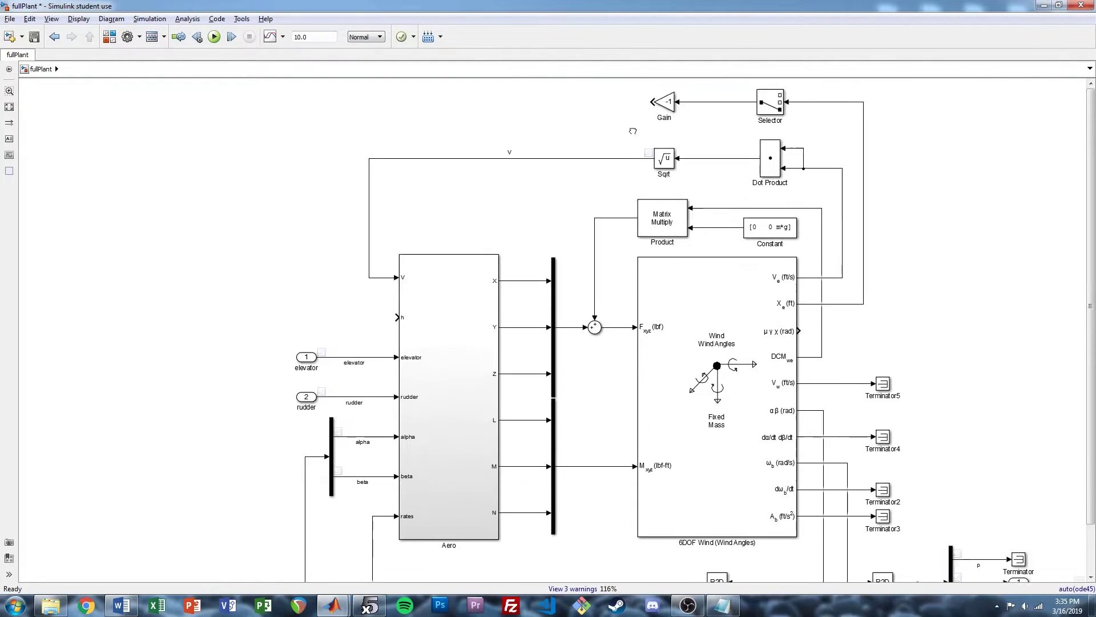
Connect the Gain output to Aero's h input, route the line outside the V line, and label the signal h
scroll(641, 120, "left", 3)
left_click_drag(703, 103, 446, 318)
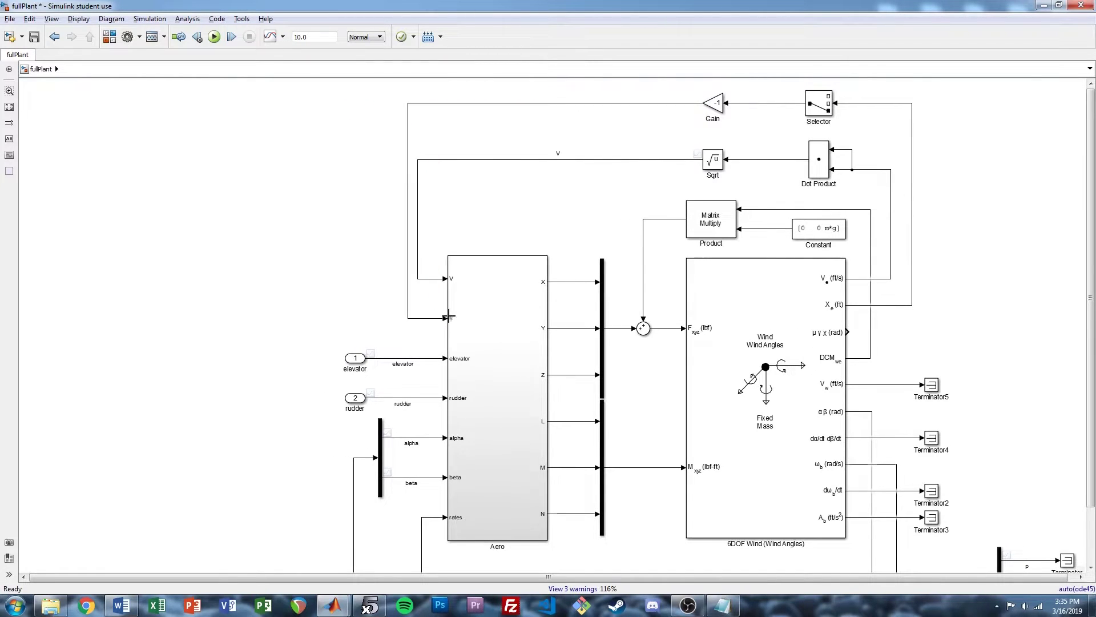
left_click_drag(413, 234, 381, 234)
left_click(581, 131)
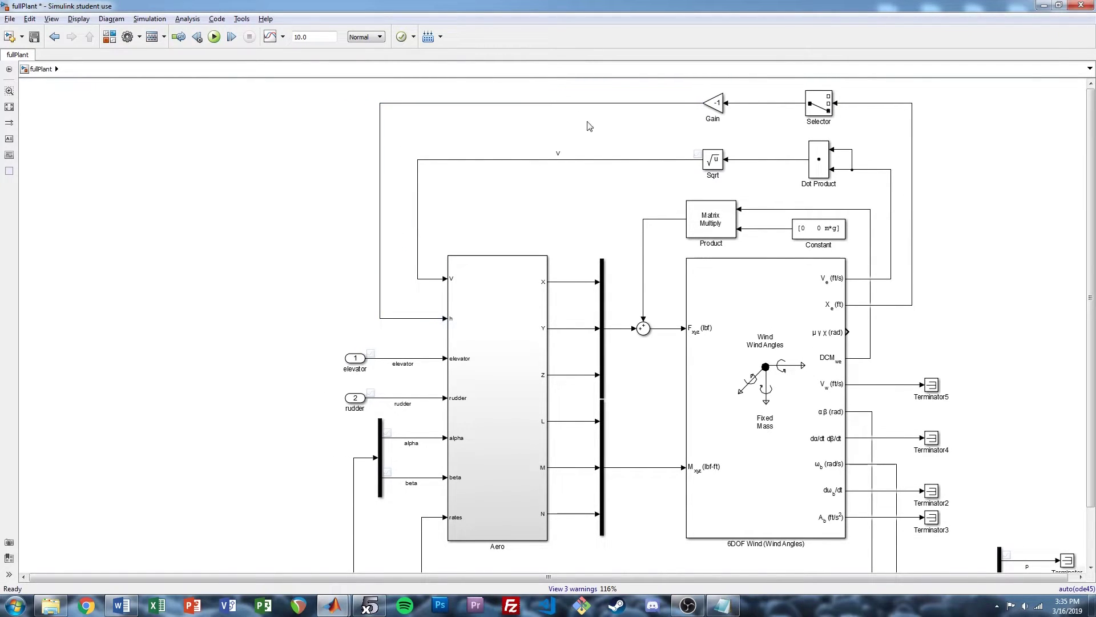
double_click(551, 103)
type("h")
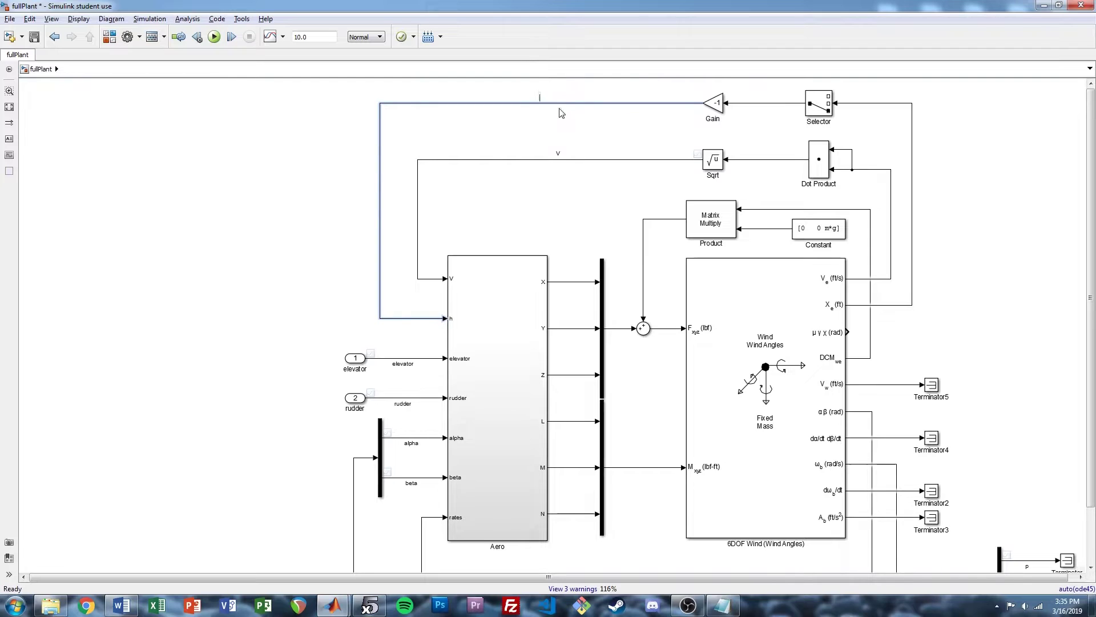
left_click(651, 176)
Enable data logging for the h signal, fit the diagram to view, and save the model
left_click(597, 160)
left_click(596, 104, "shift")
left_click(282, 36)
left_click(271, 187)
left_click(587, 103)
left_click(284, 37)
left_click(298, 162)
key("space")
key("ctrl+s")
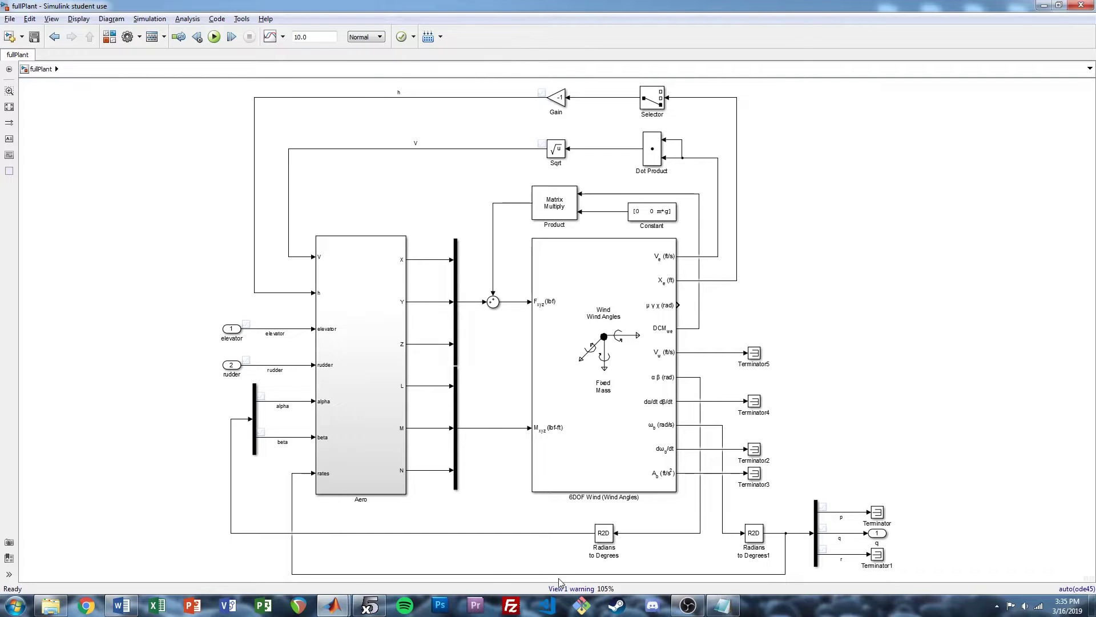
Add a Direction Cosine Matrix Body to Wind block and branch the 6DOF block's α β output to its input
left_click(878, 558)
left_click(678, 385)
left_click(691, 334)
scroll(721, 336, "up", 5)
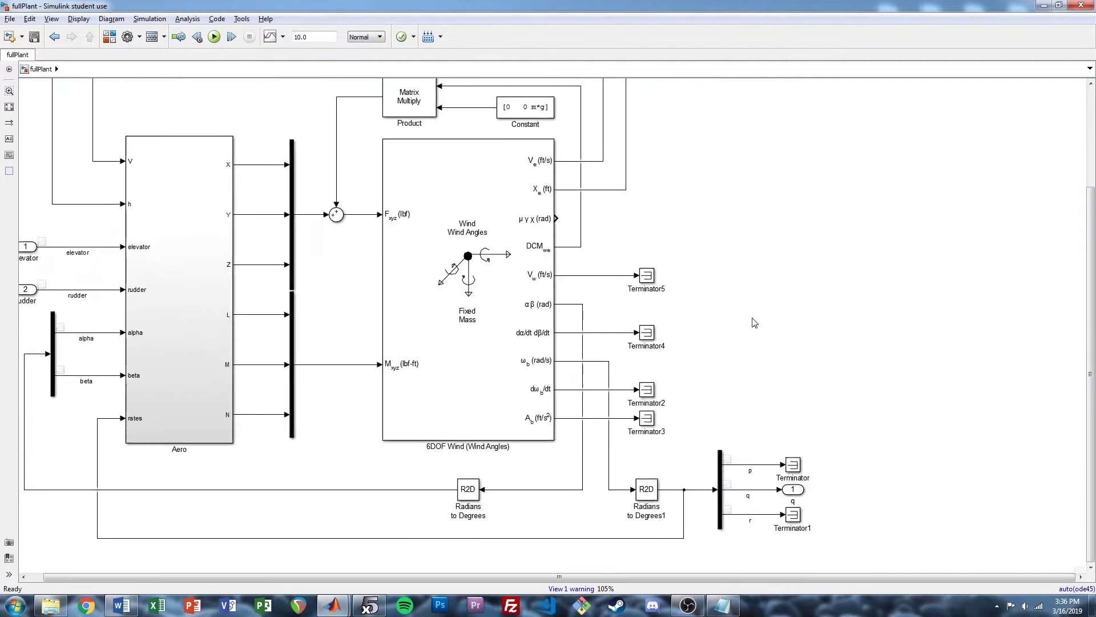
left_click_drag(693, 284, 685, 298)
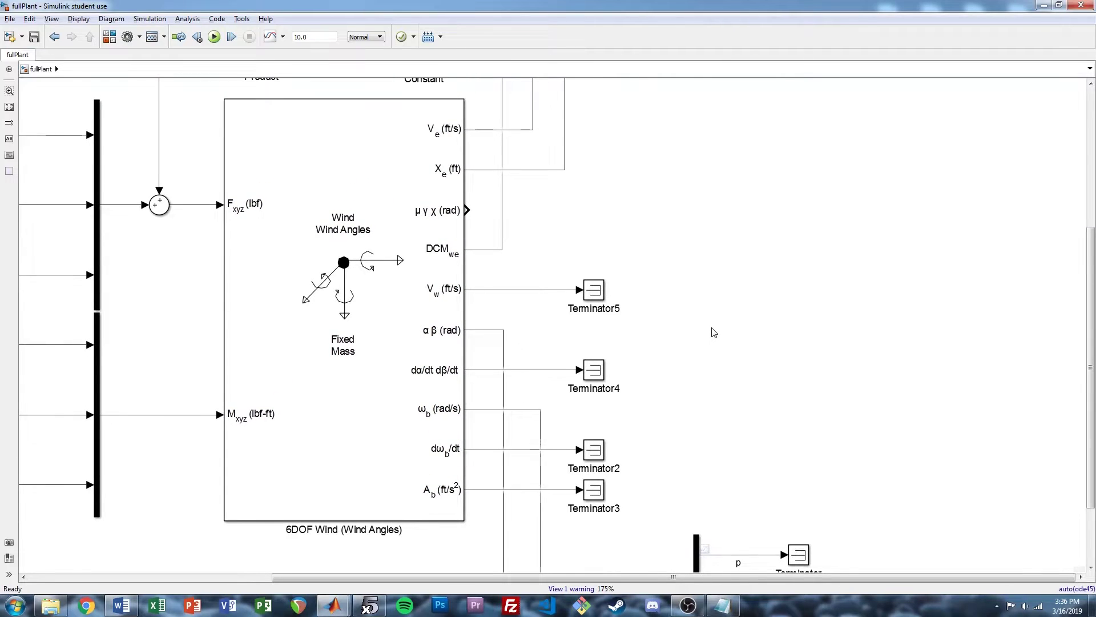
type("dcmbod")
key("BackSpace")
key("BackSpace")
key("BackSpace")
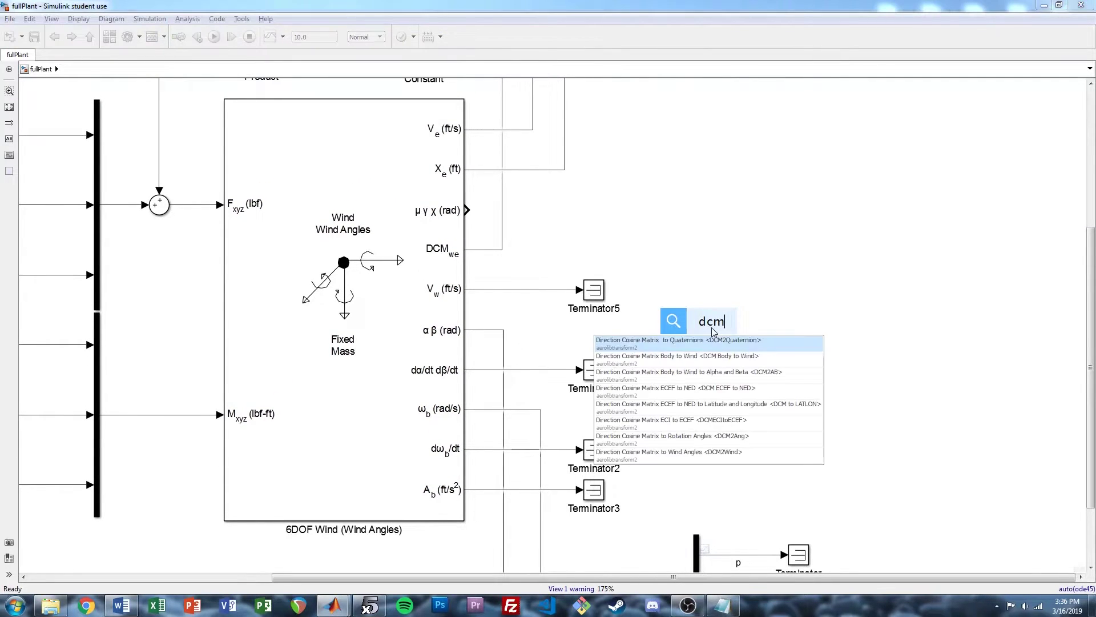
key("Down")
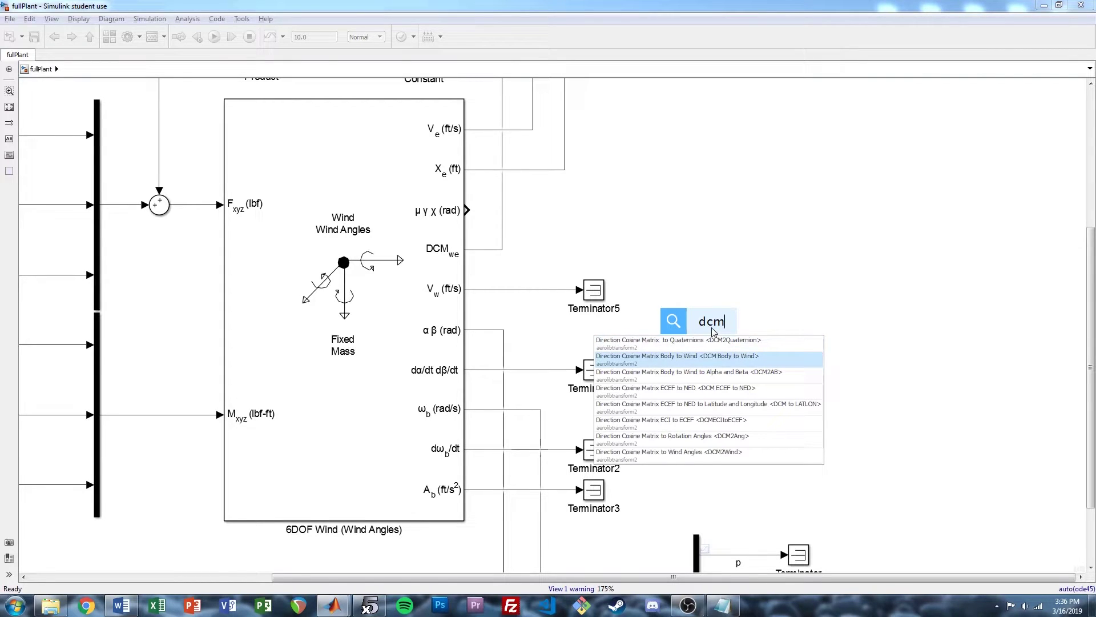
key("Return")
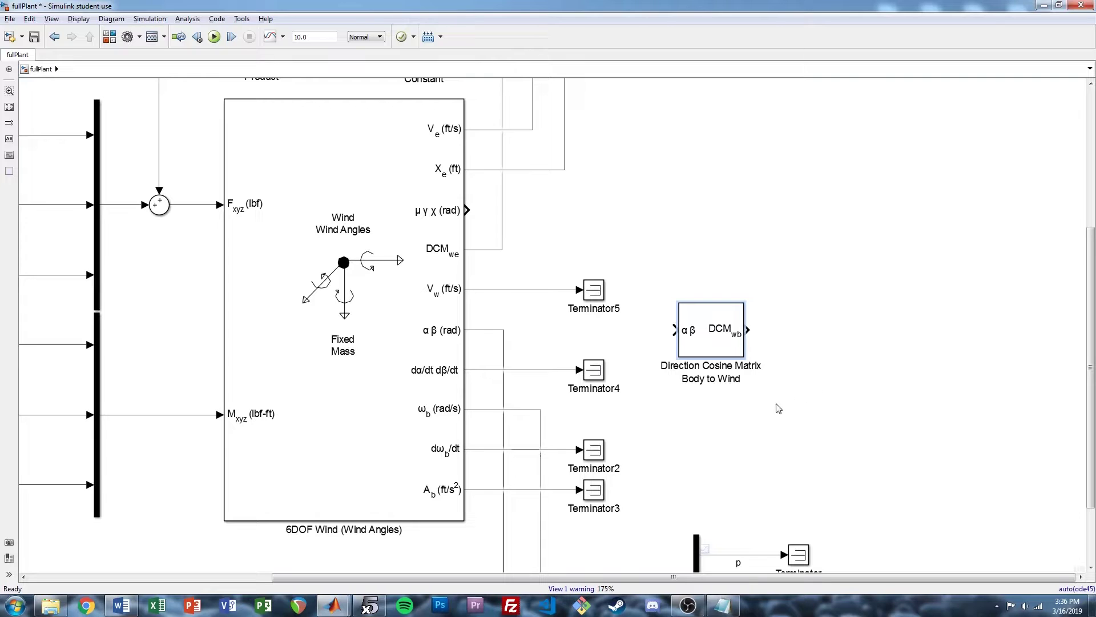
mouse_move(706, 346)
left_click_drag(676, 330, 503, 330)
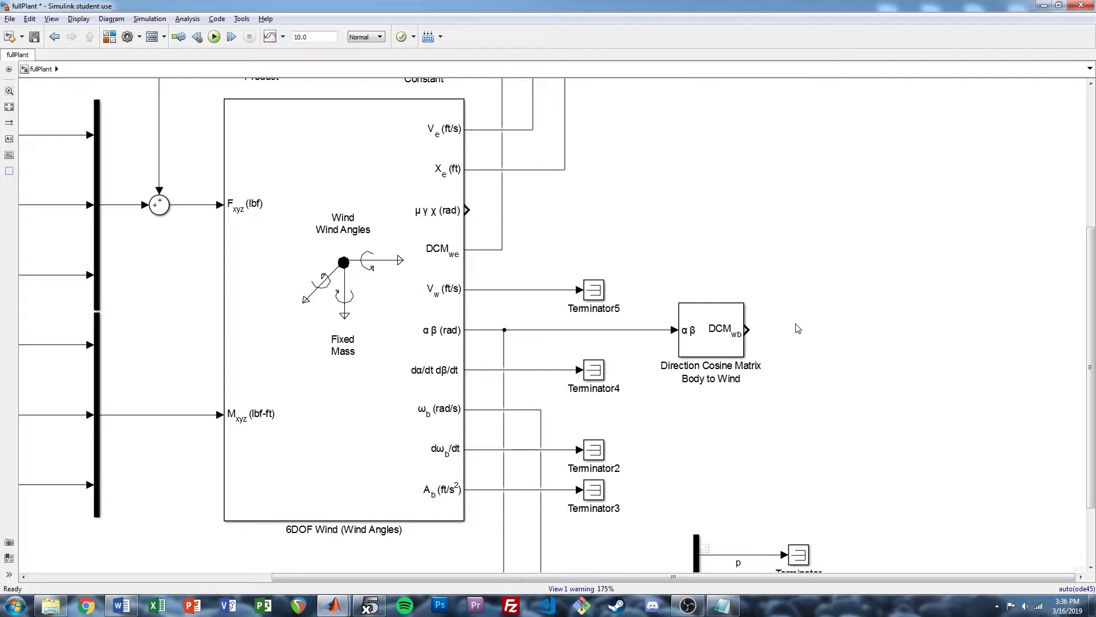
Add a Math Function block and connect it to the DCM_wb output
double_click(781, 336)
type("transp")
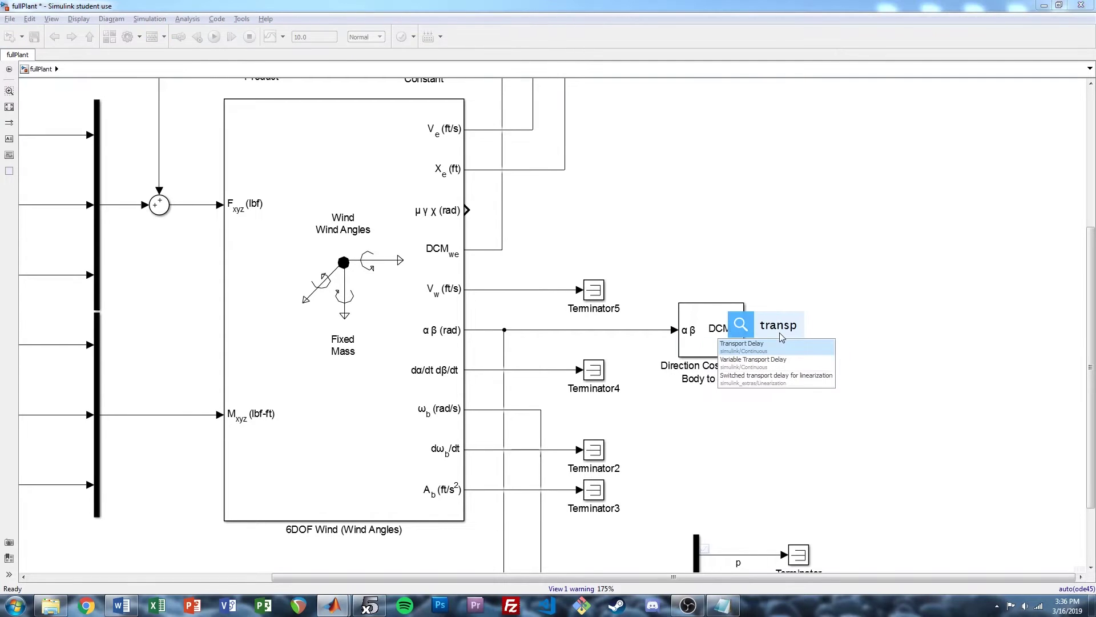
key("BackSpace")
key("BackSpace")
key("BackSpace")
key("BackSpace")
key("BackSpace")
key("BackSpace")
type("math")
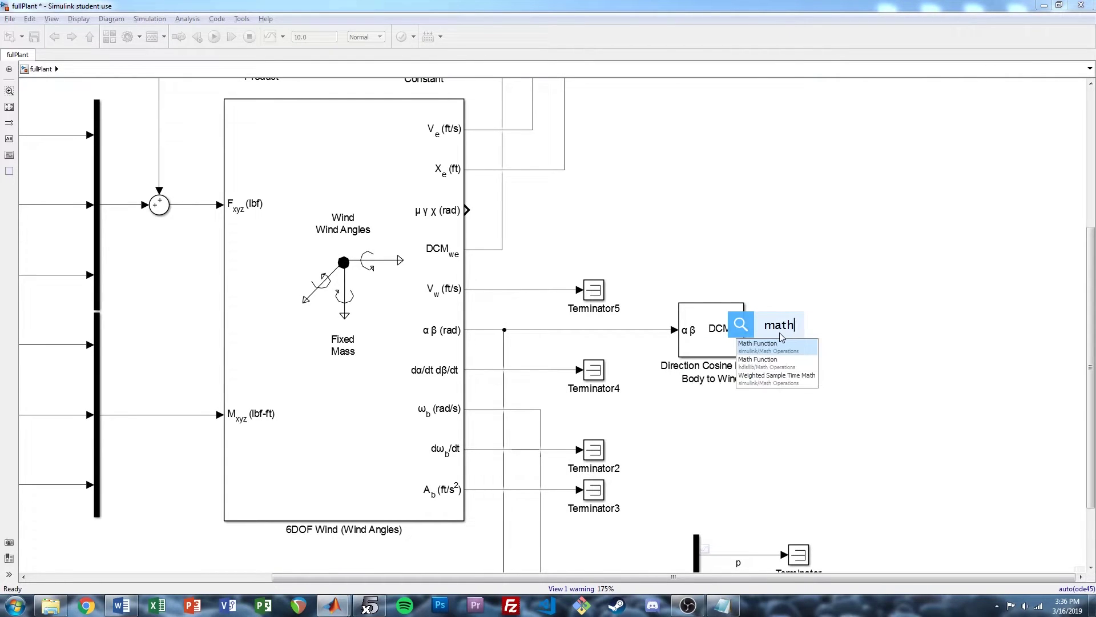
key("Return")
left_click_drag(782, 337, 796, 337)
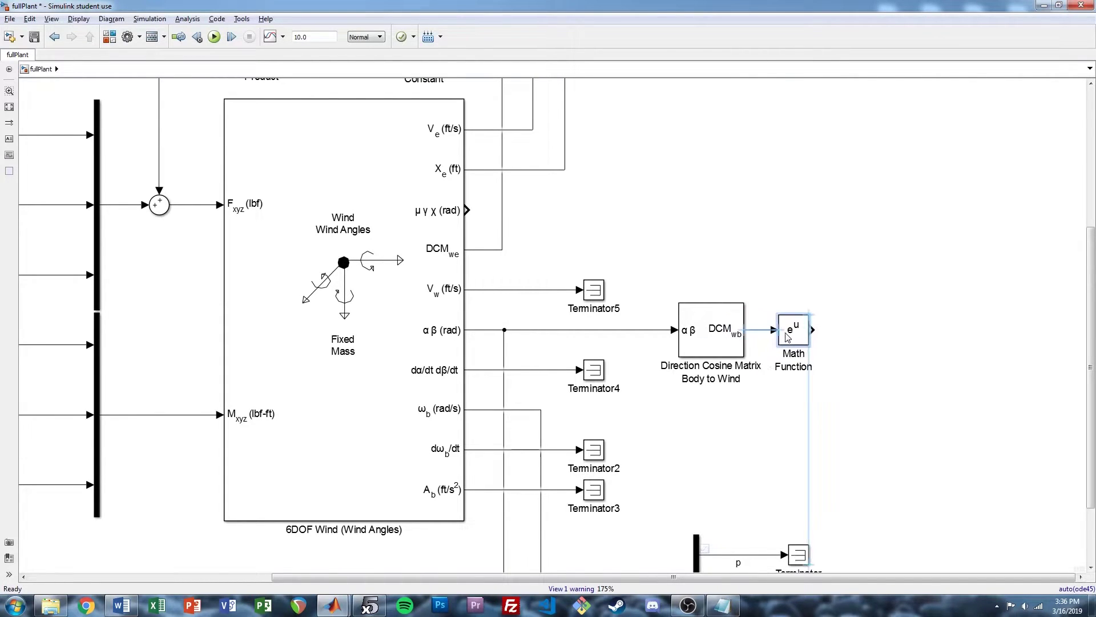
Set the Math Function block's function to transpose
double_click(795, 336)
left_click(883, 340)
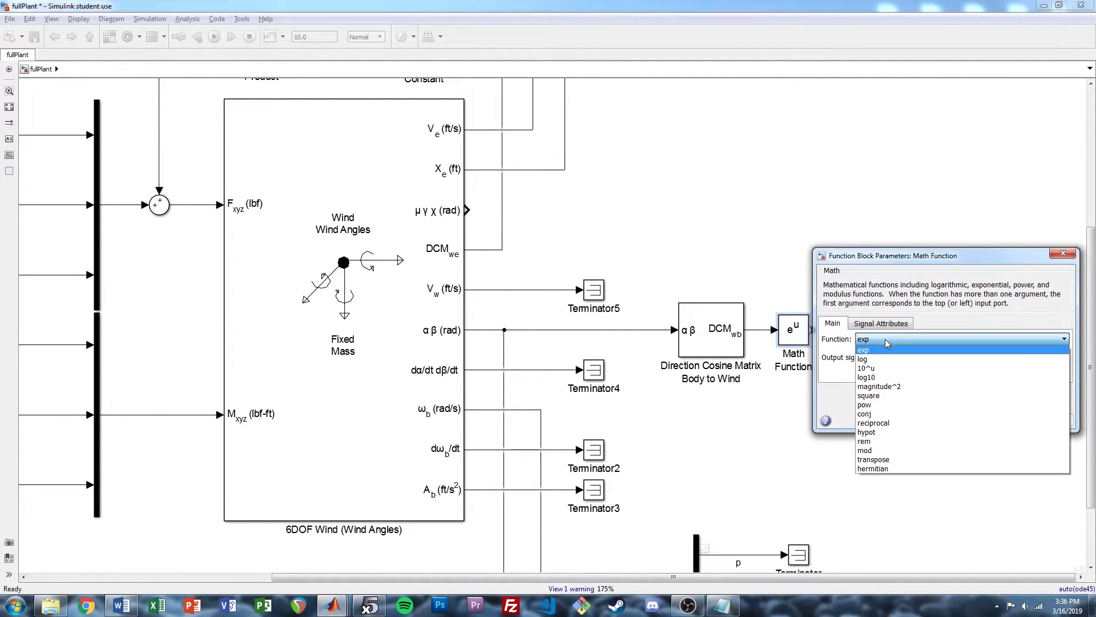
left_click(889, 460)
left_click(911, 420)
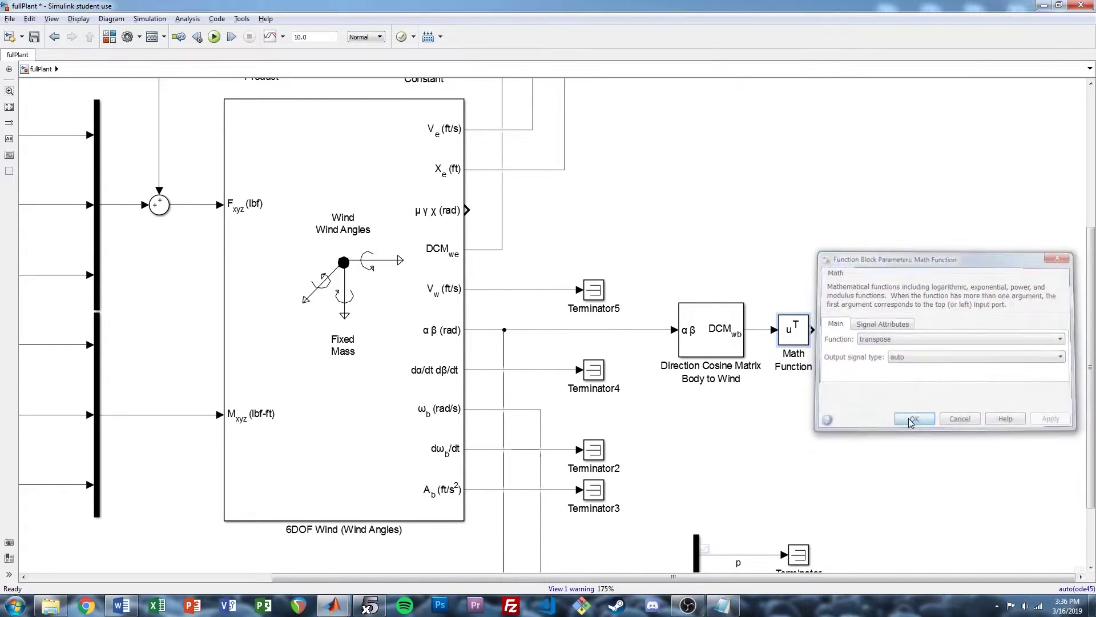
left_click(797, 281)
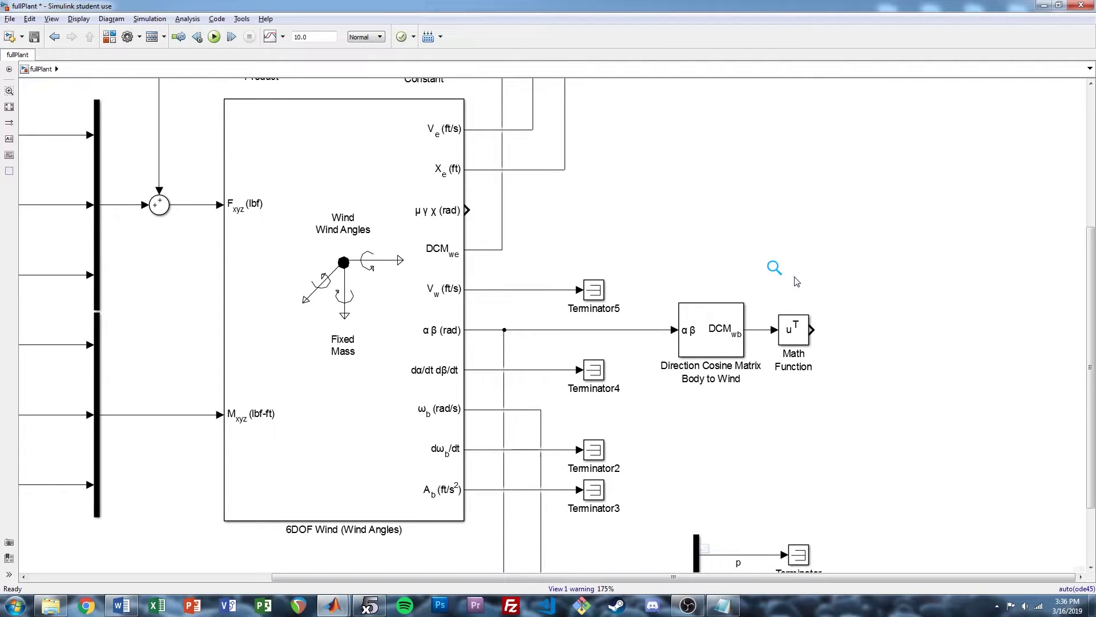
Add a Product block beyond the transpose block and set its multiplication to Matrix(*)
double_click(921, 337)
type("prd")
key("BackSpace")
type("oduc")
key("Return")
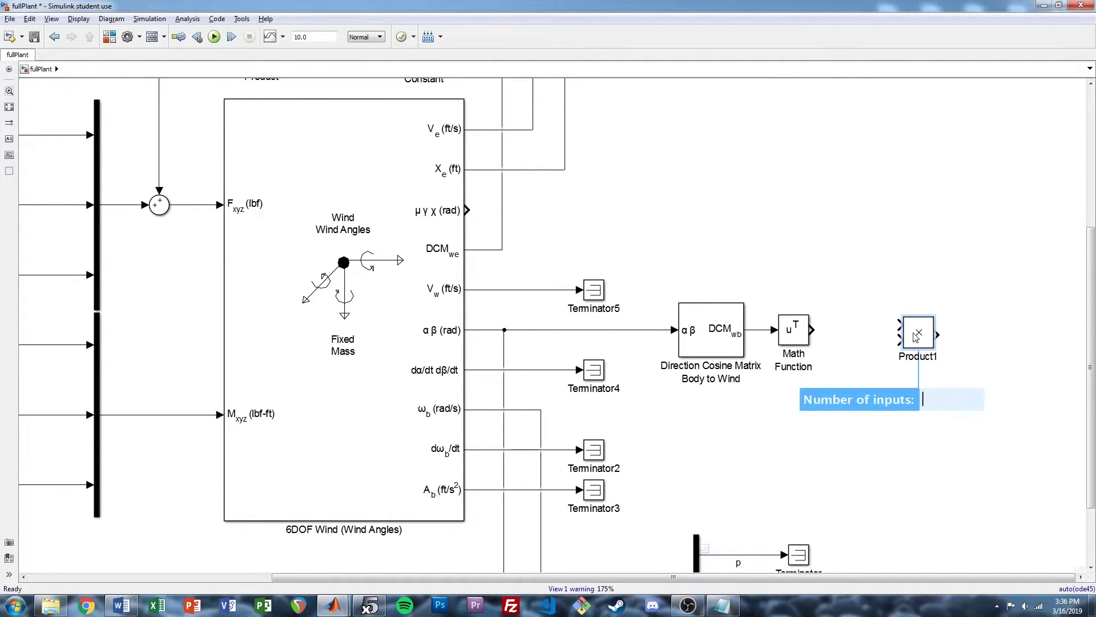
double_click(916, 337)
left_click(784, 379)
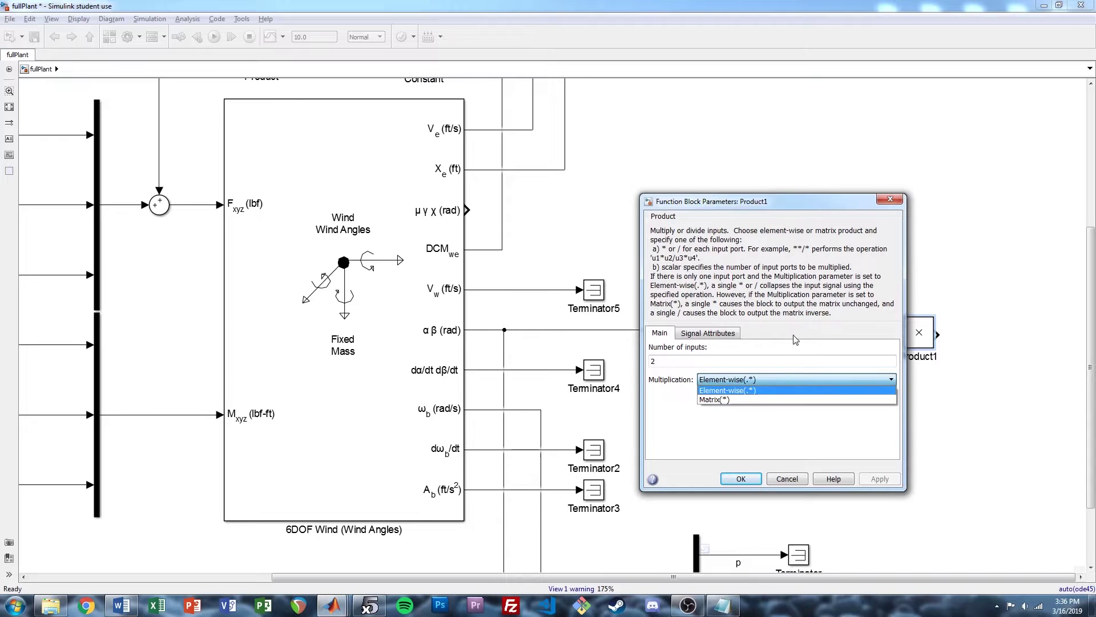
left_click(714, 399)
left_click(741, 479)
Enlarge the Matrix Multiply block and wire the transposed matrix to its first input and a DCM_we branch to its second
left_click(943, 355)
left_click_drag(945, 357, 954, 381)
left_click_drag(927, 364, 503, 248)
left_click(852, 330)
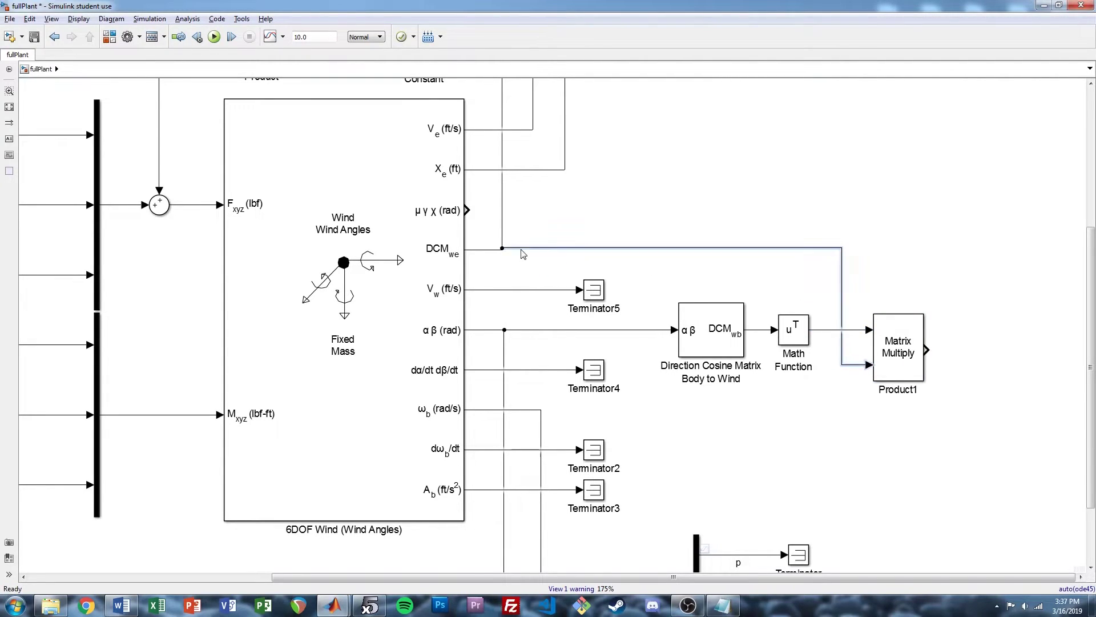
left_click(584, 235)
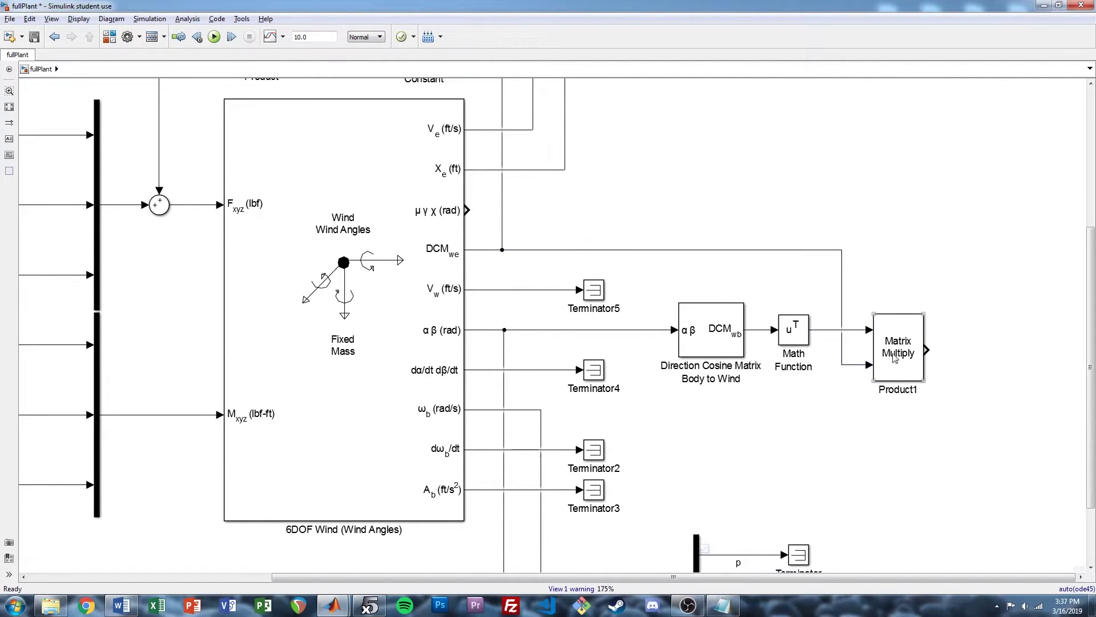
left_click(911, 272)
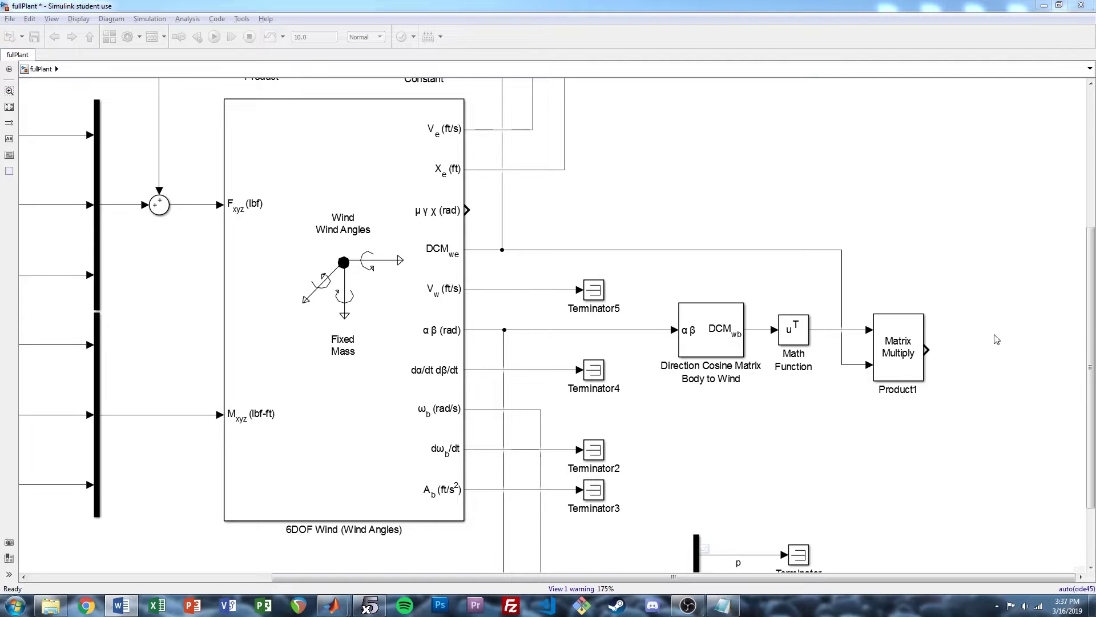
Add a Direction Cosine Matrix to Rotation Angles block fed by the Matrix Multiply output
left_click(972, 272)
left_click_drag(983, 276, 774, 315)
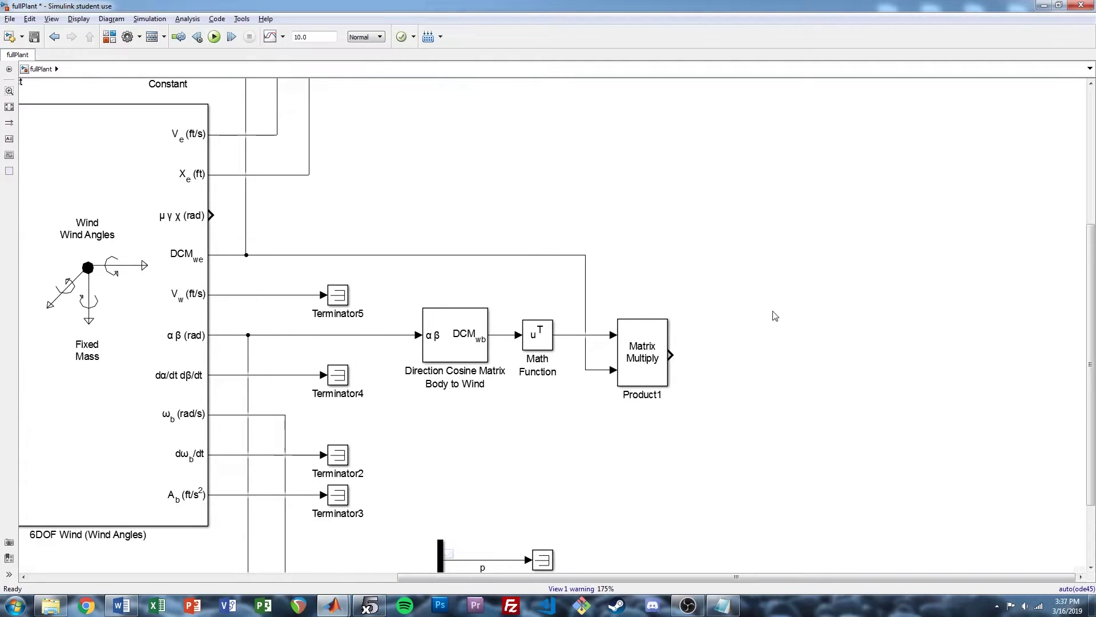
double_click(729, 355)
type("direction")
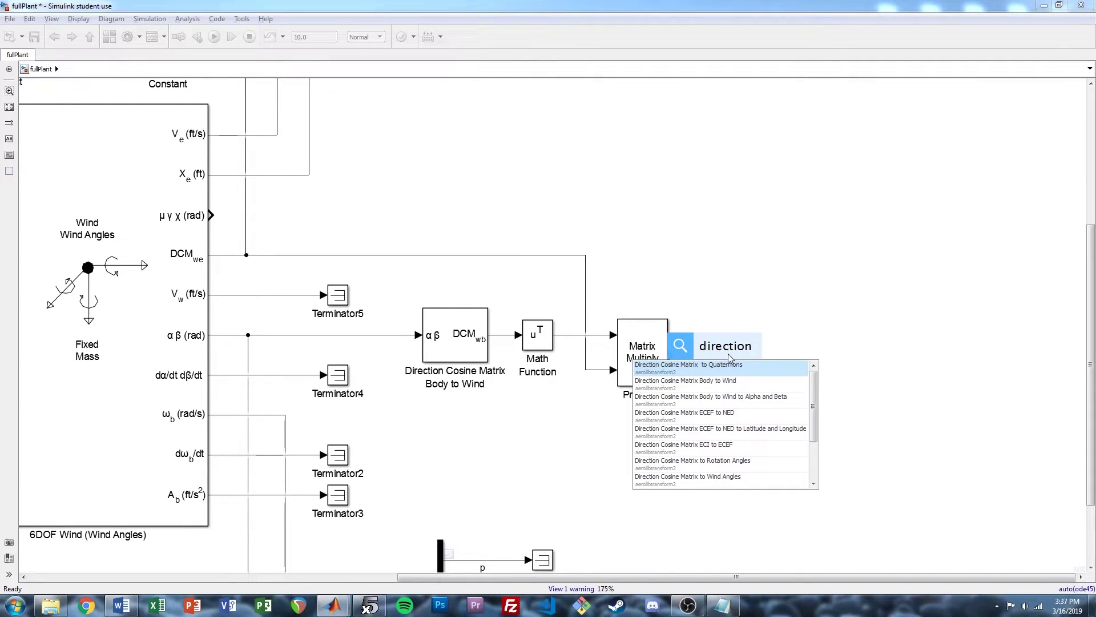
key("Down")
key("Down")
key("Down")
key("Down")
key("Down")
key("Down")
key("Return")
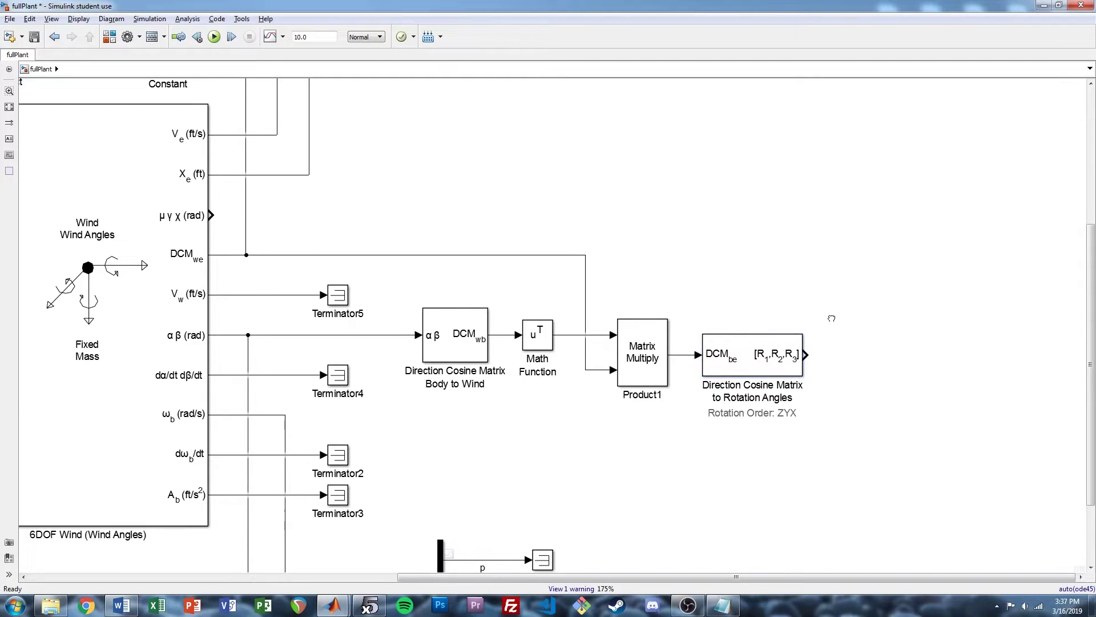
Add a Radians to Degrees block and connect it to the rotation angles output
scroll(729, 308, "down", 3)
scroll(728, 308, "right", 5)
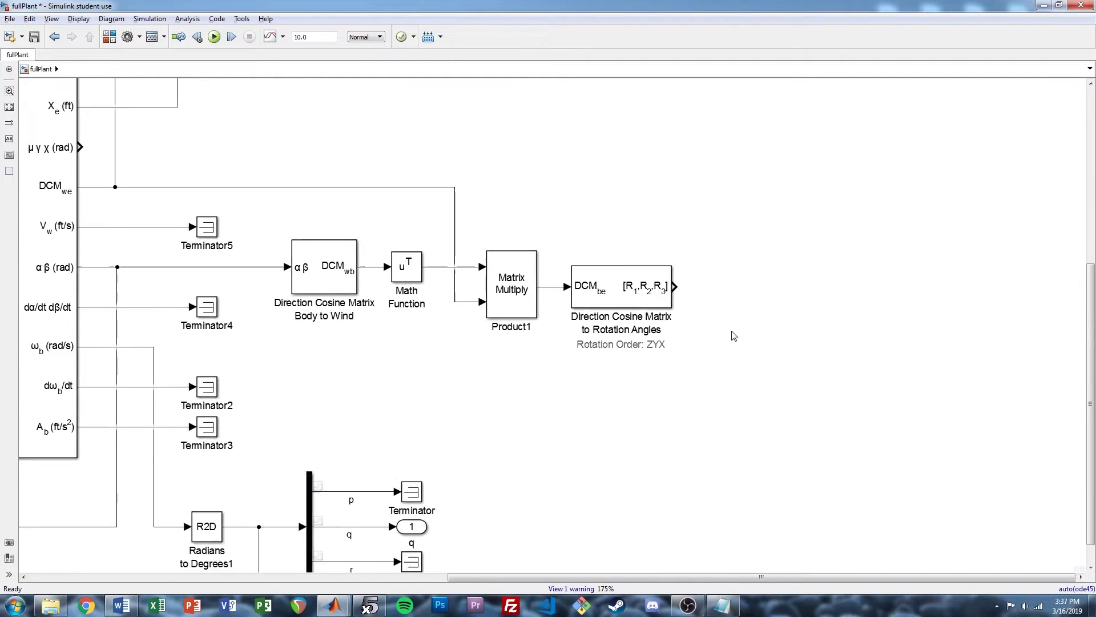
left_click(725, 285)
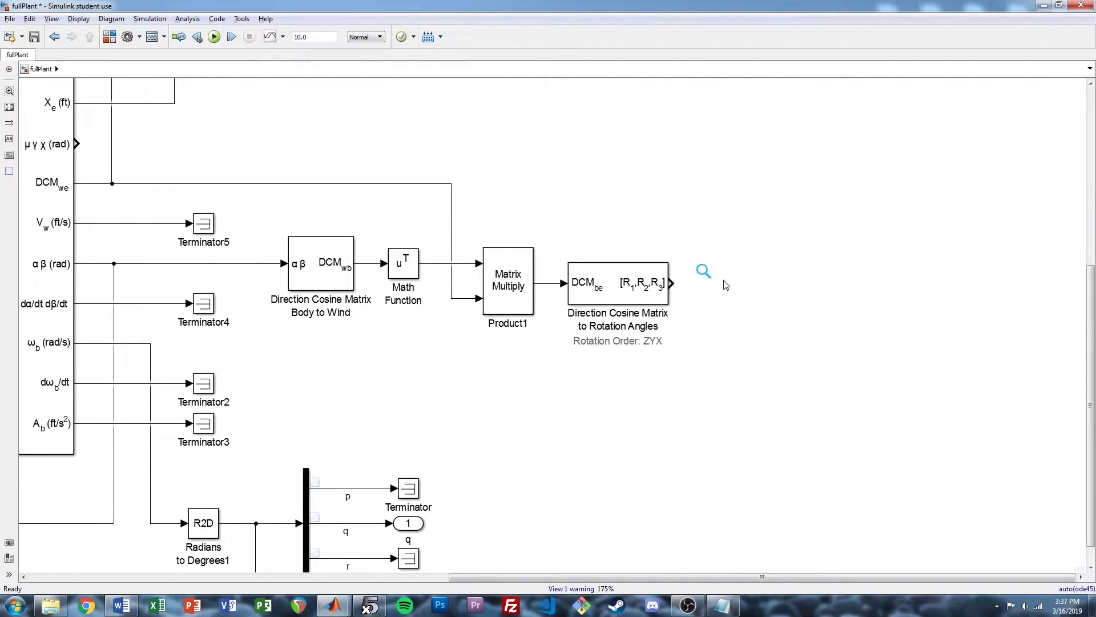
type("rad")
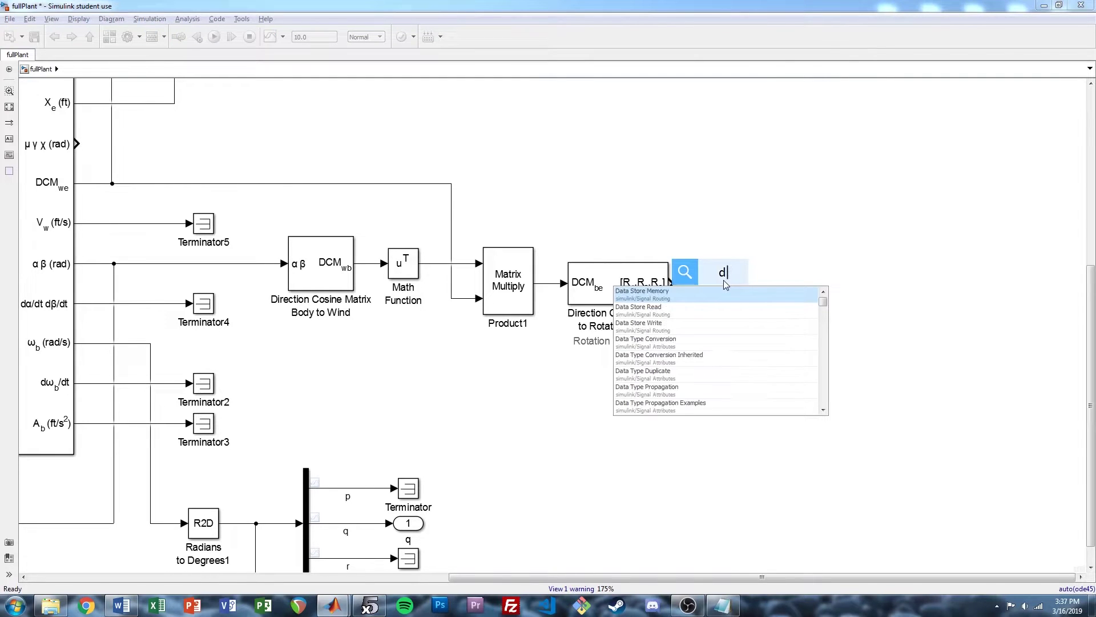
type(" to")
key("Return")
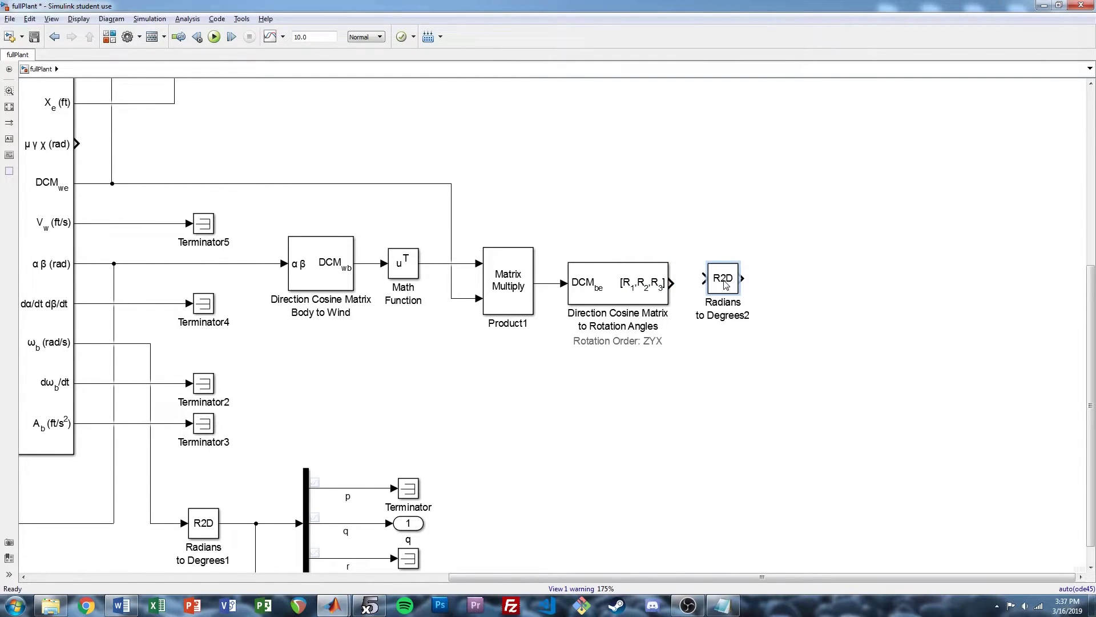
left_click_drag(726, 284, 717, 289)
left_click(706, 237)
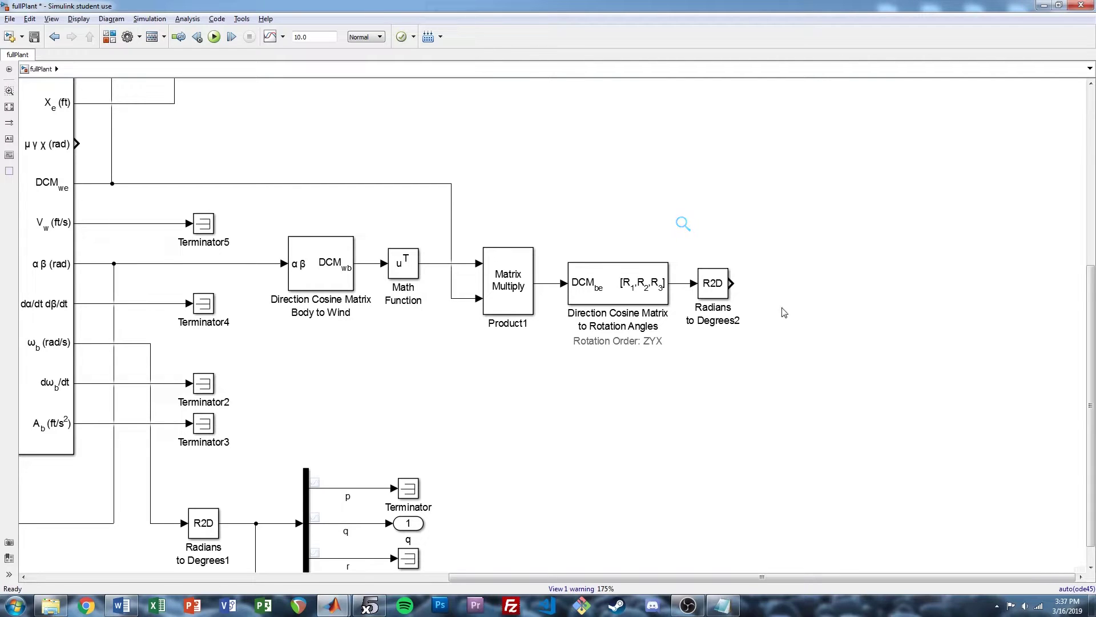
Add a Demux block with 3 outputs and connect it to the new Radians to Degrees block
double_click(773, 289)
type("demux")
key("Return")
type("3")
key("Return")
left_click_drag(772, 303, 753, 285)
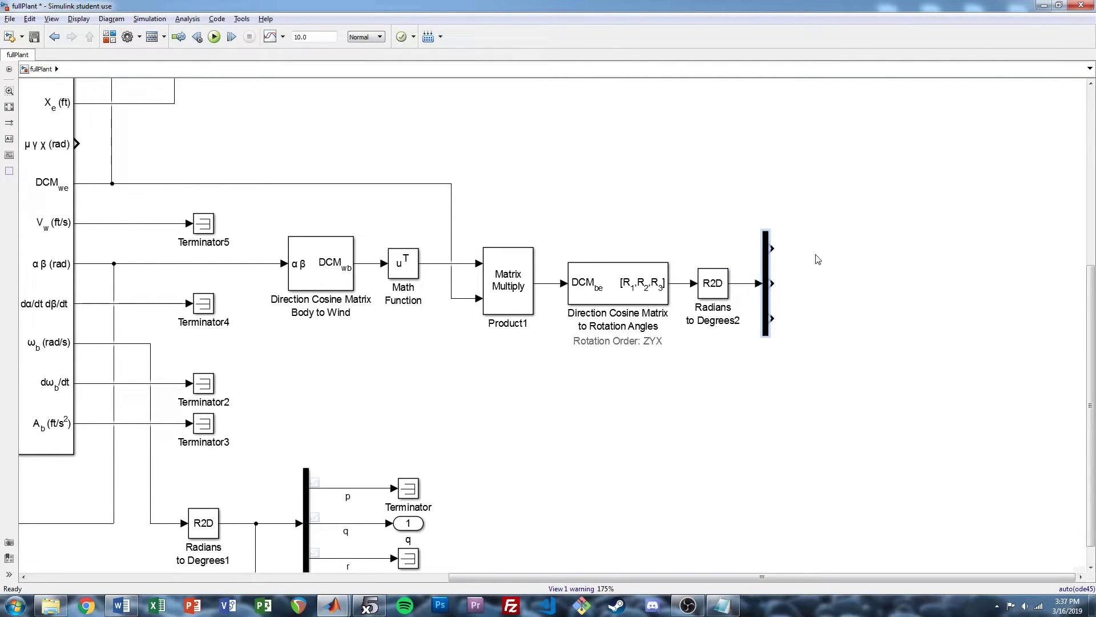
Connect three output ports to the new Demux block and name them psi, theta and phi
double_click(827, 252)
type("out")
key("Return")
left_click_drag(827, 252, 839, 318)
double_click(837, 265)
type("psi")
double_click(837, 299)
type("theta")
left_click(833, 335)
double_click(833, 335)
type("phi")
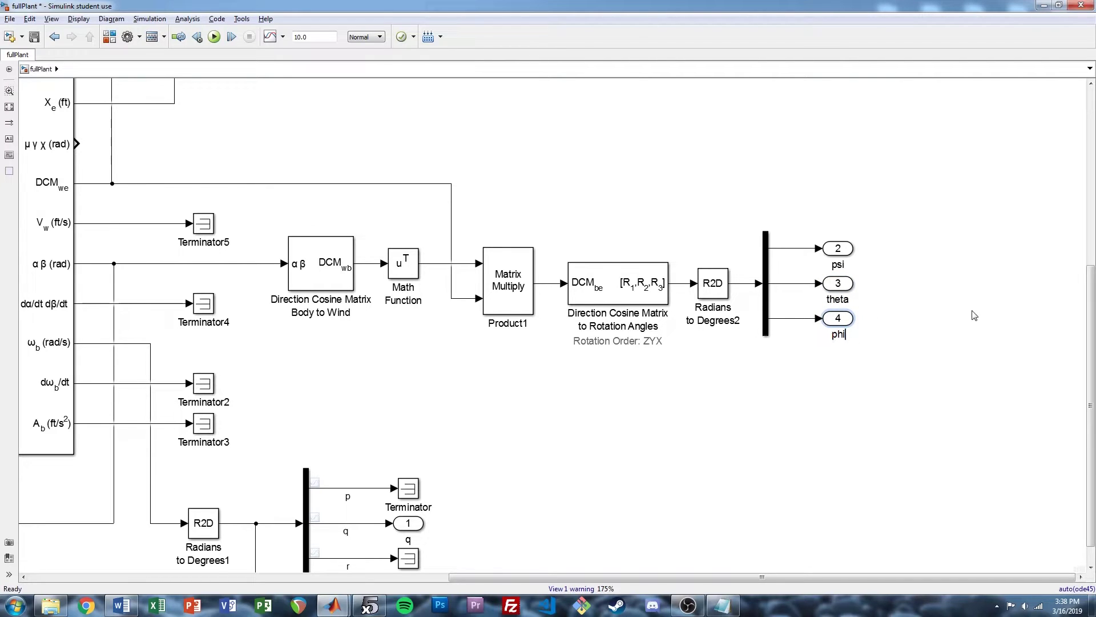
left_click(975, 316)
key("space")
Group the blocks from Direction Cosine Matrix Body to Wind through the Demux into a subsystem and move it nearer the 6DOF block
scroll(900, 435, "up", 4)
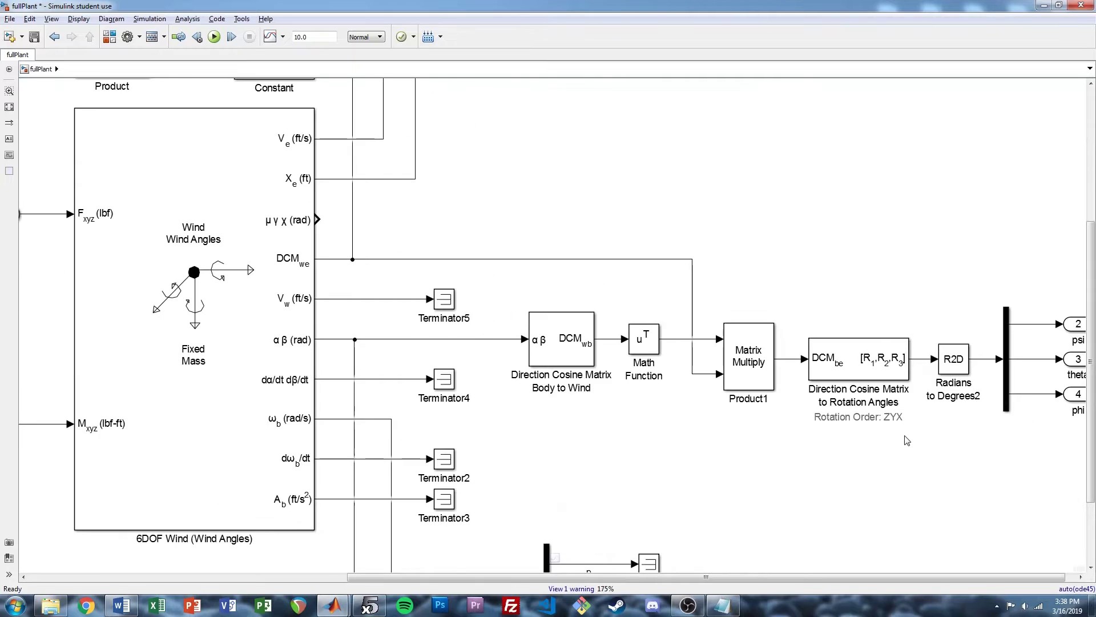
scroll(807, 349, "down", 3)
left_click_drag(1028, 430, 596, 231)
key("ctrl+g")
left_click(806, 419)
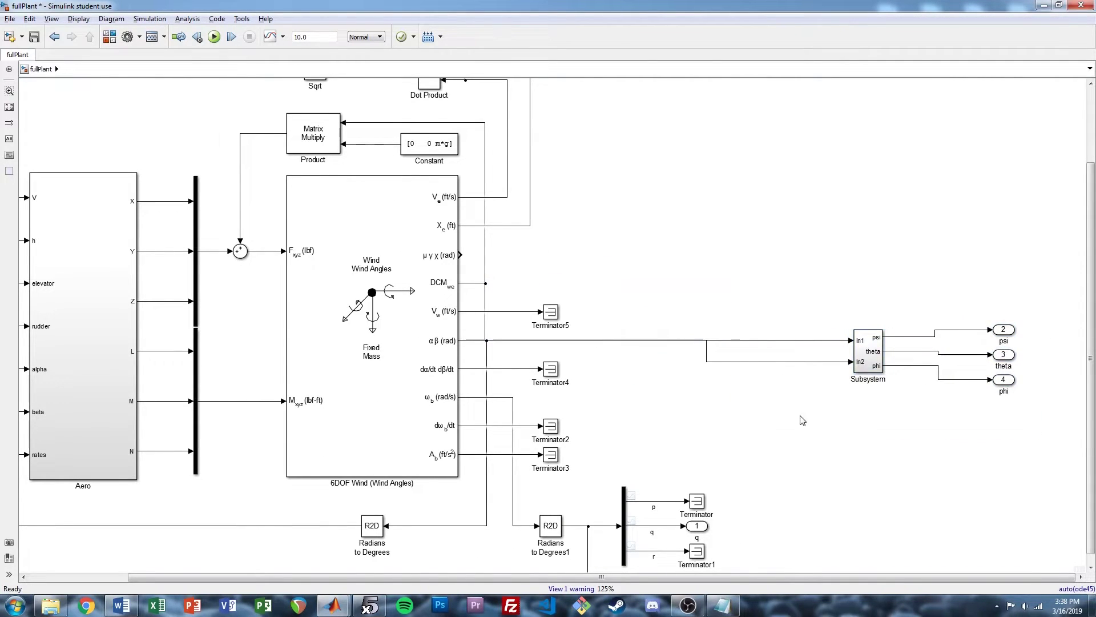
left_click_drag(877, 355, 763, 321)
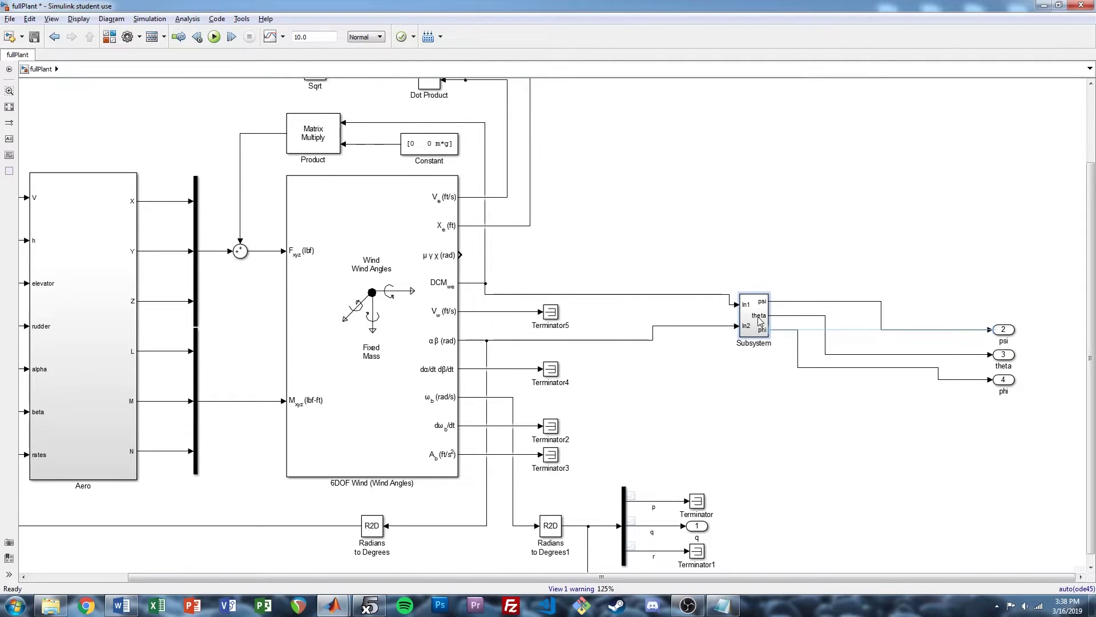
left_click(760, 388)
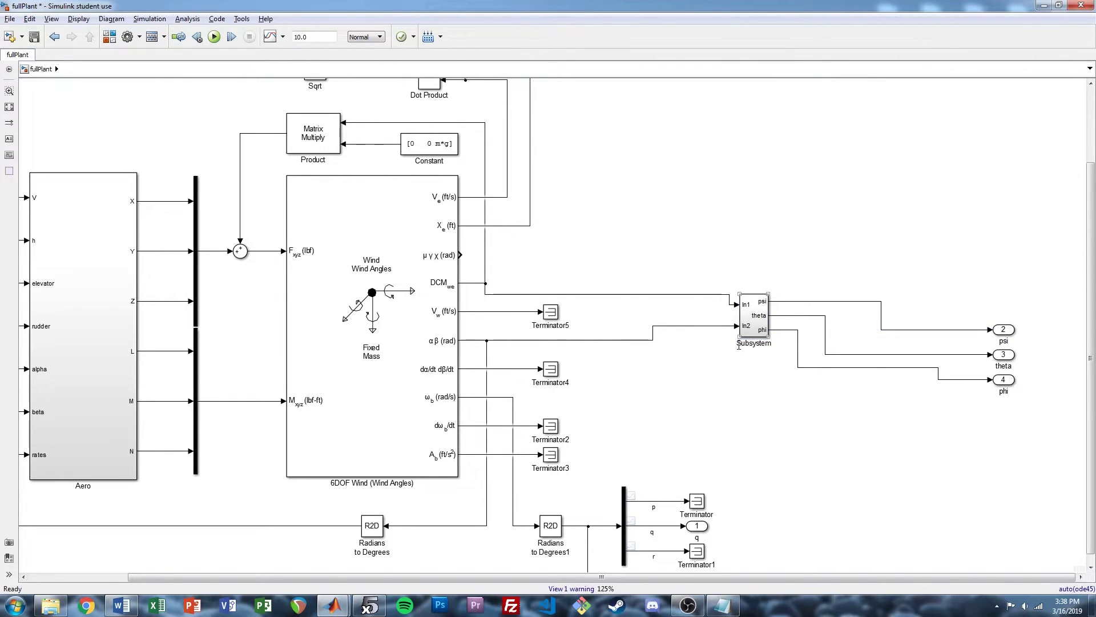
Enlarge the new subsystem block and rename it Euler Angles
scroll(737, 345, "up", 3)
left_click_drag(741, 334, 689, 334)
double_click(683, 374)
type("Euler Angles")
left_click(661, 405)
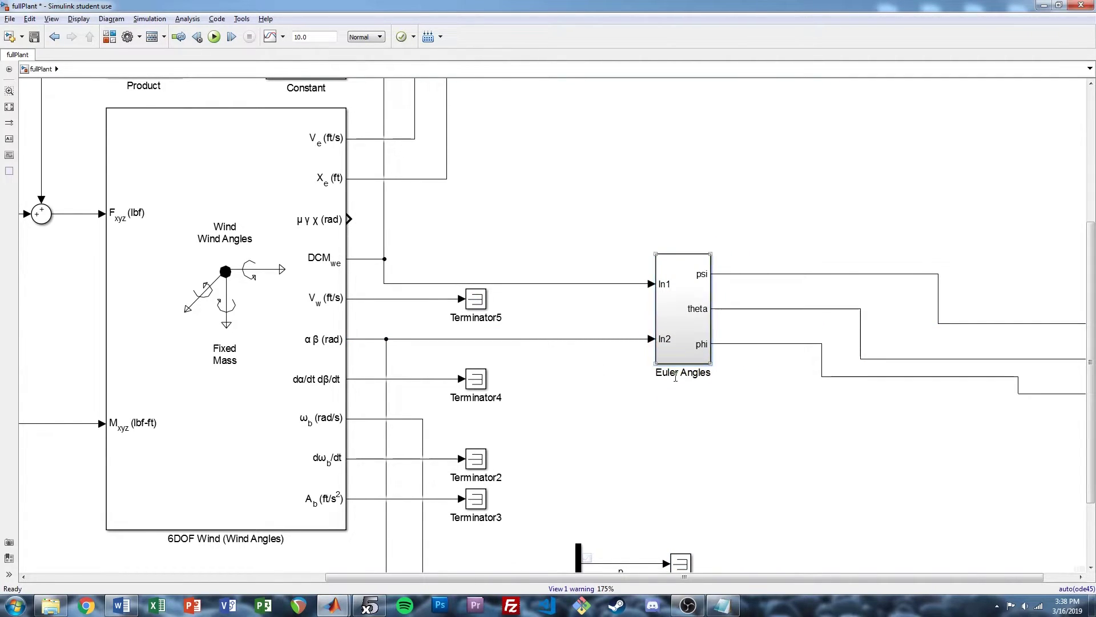
Resize and position the Euler Angles subsystem so its inputs line up with the DCM_we and α β signals
left_click(711, 255)
left_click_drag(712, 254, 674, 268)
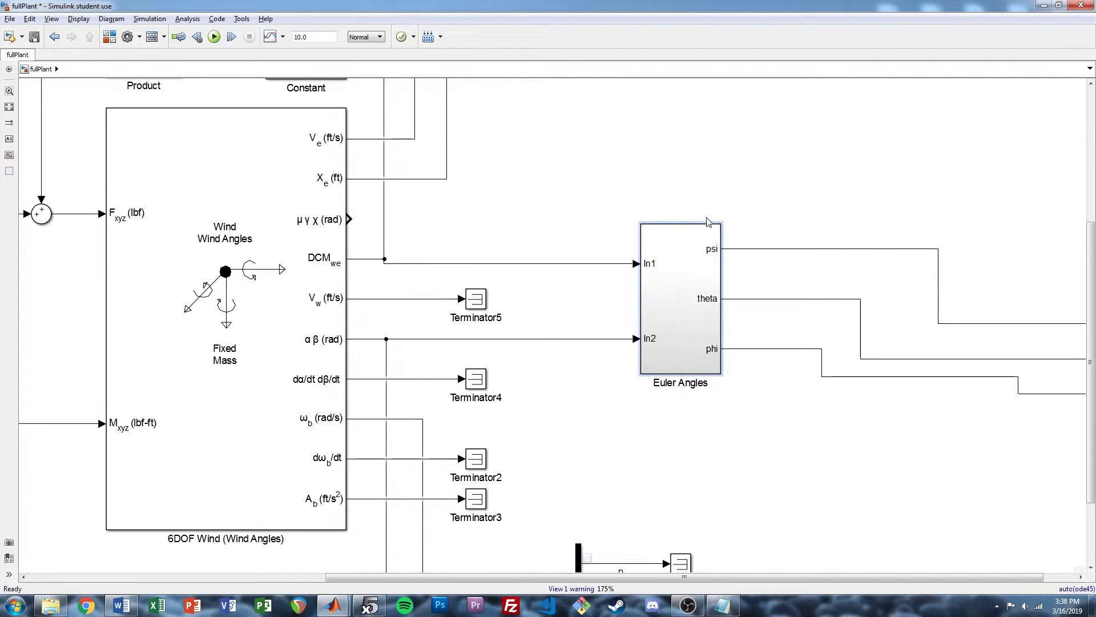
left_click_drag(721, 224, 720, 215)
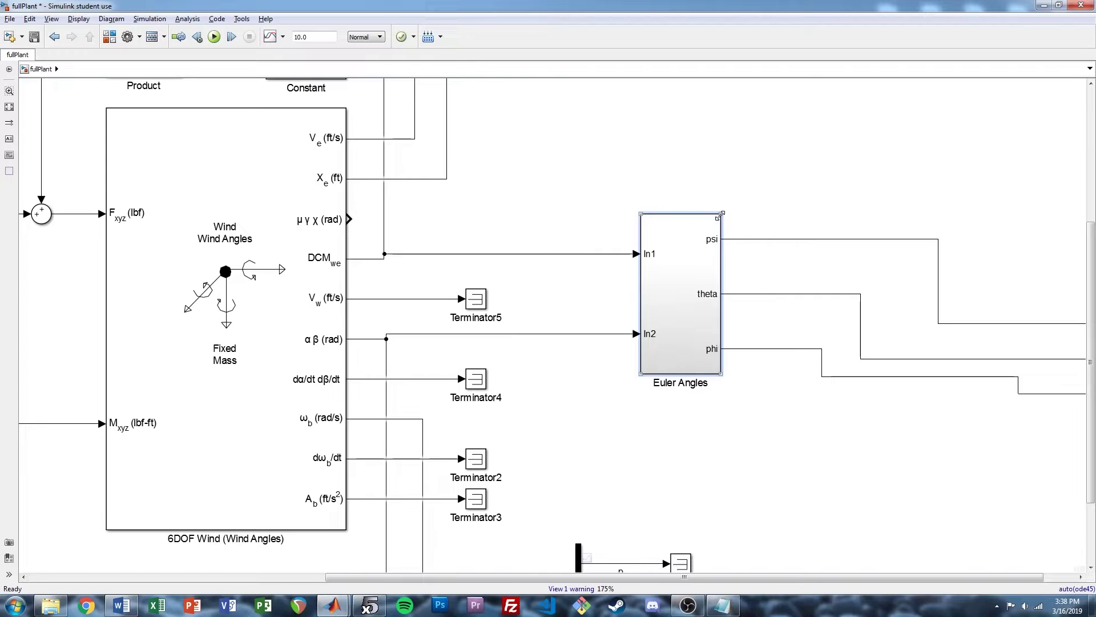
left_click_drag(687, 273, 643, 280)
key("space")
left_click(706, 381)
scroll(592, 277, "up", 4)
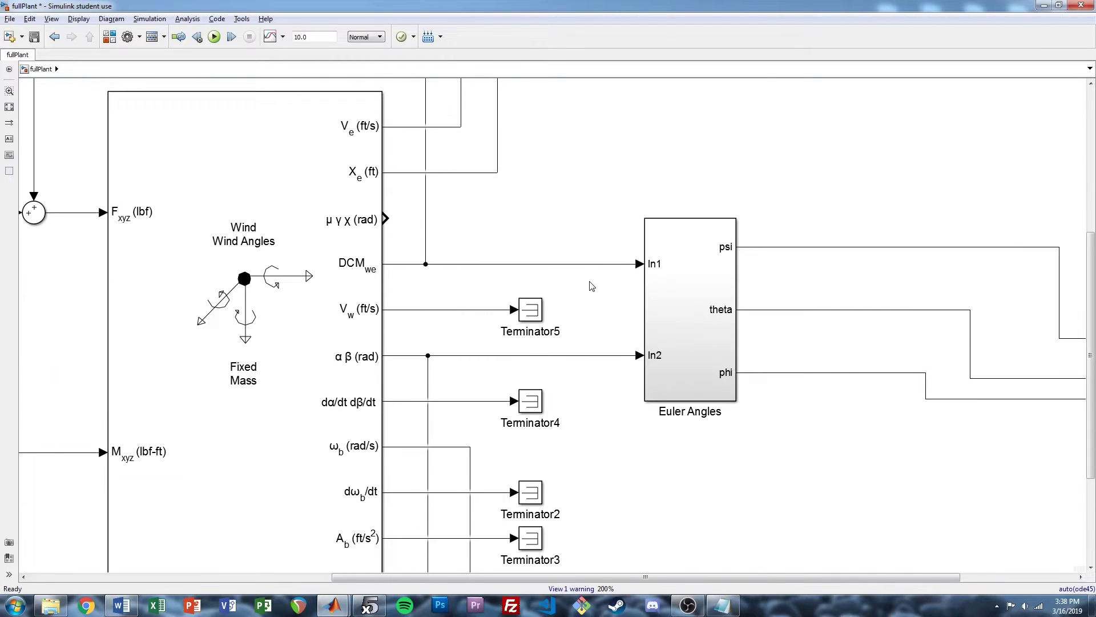
Inside the Euler Angles subsystem, rename the inports CE2W and alpha beta, move them closer to the blocks, and save the model
left_click(706, 308)
double_click(700, 300)
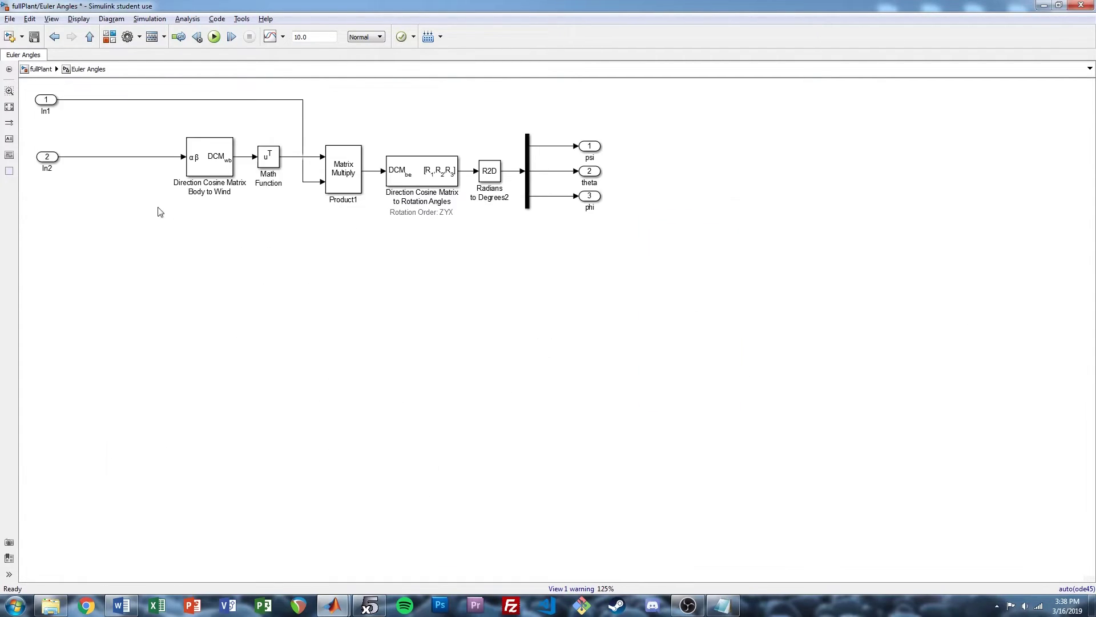
left_click(45, 111)
type("W")
left_click_drag(46, 99, 128, 99)
left_click_drag(47, 157, 125, 156)
double_click(125, 168)
type("alpha beta")
left_click(230, 239)
key("space")
key("ctrl+s")
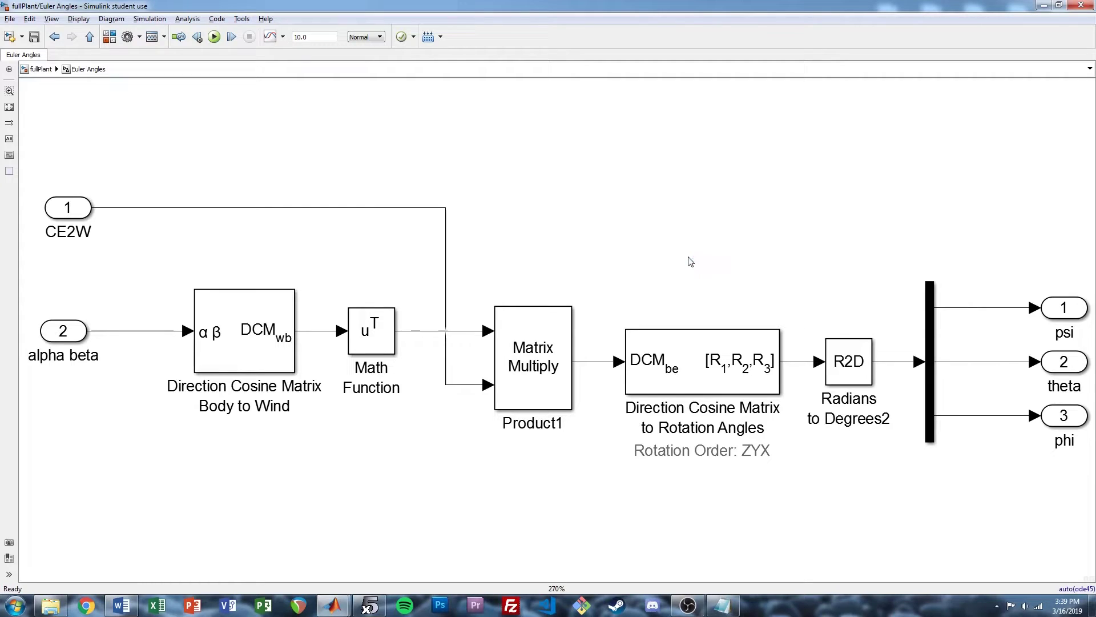
Enlarge the Matrix Multiply block, place the CE2W inport below alpha beta so the lines run straight, and return to the top level
scroll(582, 421, "down", 1)
left_click(647, 321)
left_click_drag(647, 321, 646, 349)
left_click(276, 221)
left_click_drag(152, 199, 458, 297)
left_click_drag(455, 257, 455, 242)
left_click(235, 156)
left_click_drag(183, 145, 185, 330)
key("space")
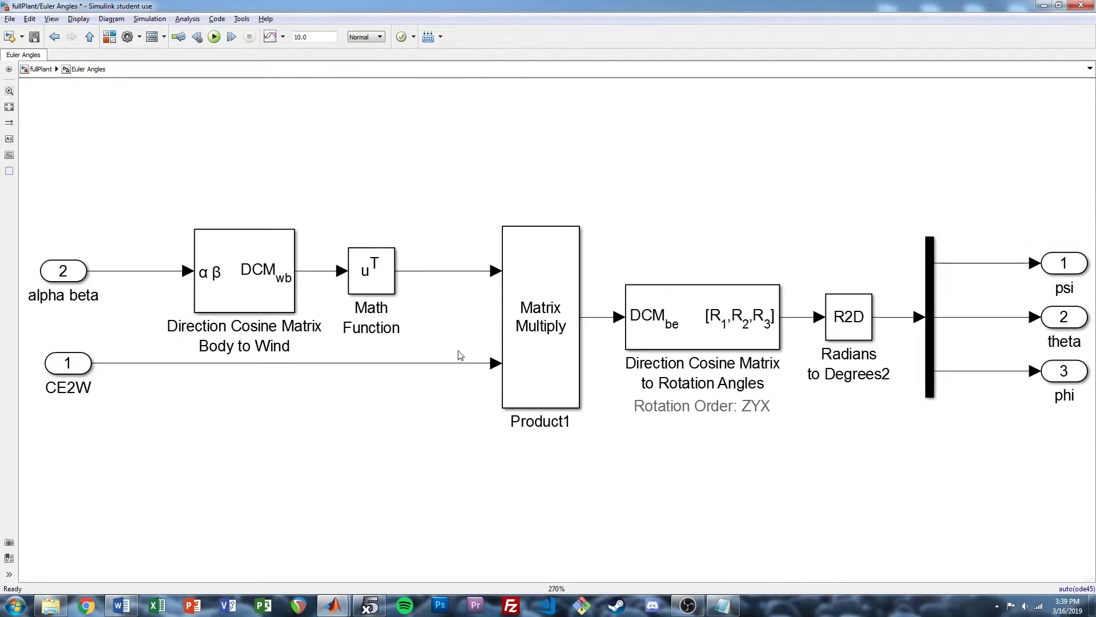
key("Escape")
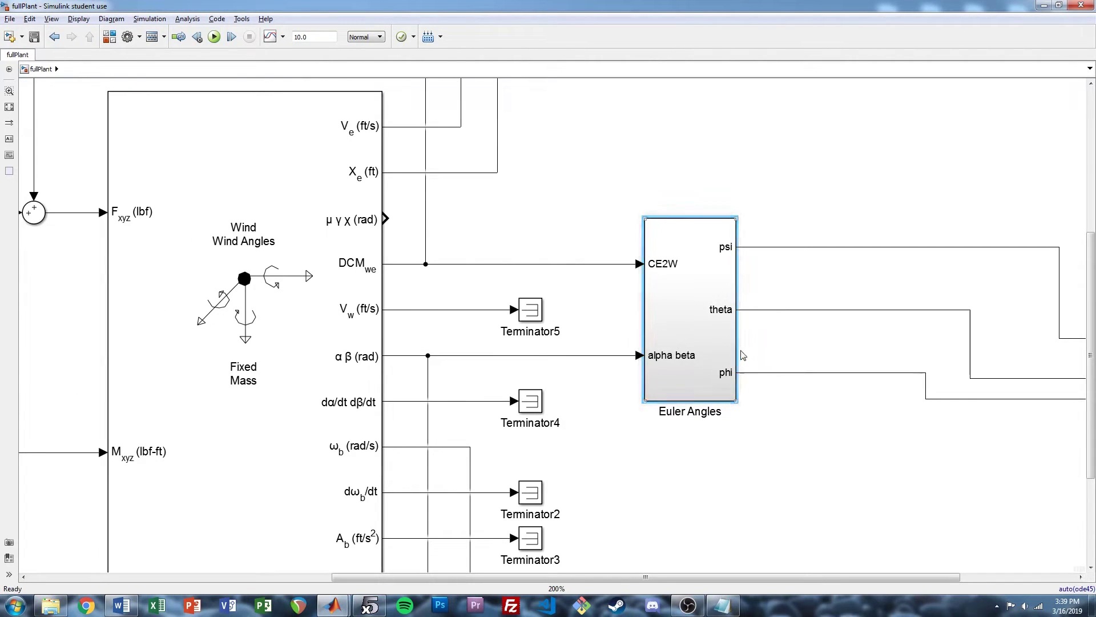
Move the psi, theta and phi output ports beside the Euler Angles subsystem, in line with its outputs
scroll(710, 340, "down", 3)
left_click_drag(942, 333, 652, 268)
left_click_drag(941, 363, 655, 312)
left_click(945, 396)
left_click_drag(946, 397, 657, 361)
key("space")
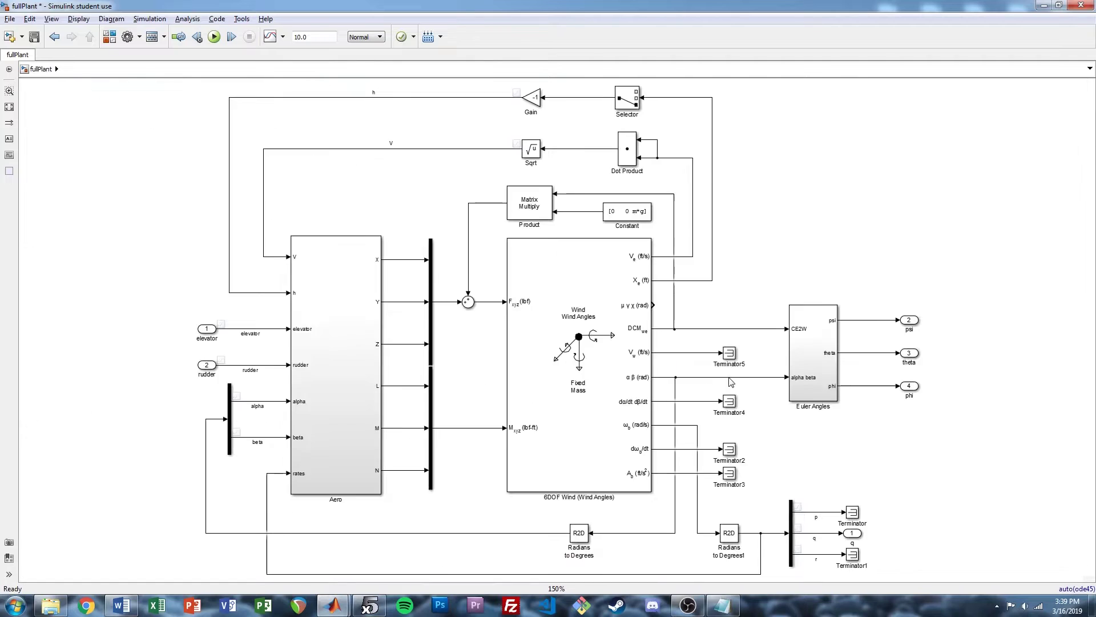
left_click(909, 386)
left_click(908, 354, "shift")
left_click_drag(909, 358, 882, 357)
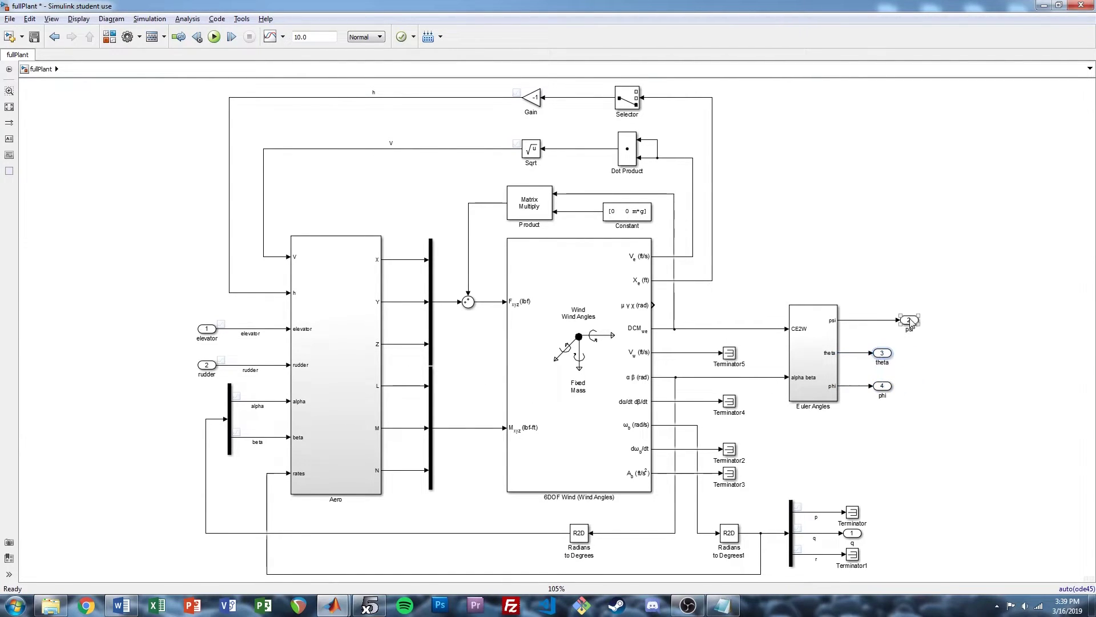
Label the Euler Angles output signals psi, theta and phi
double_click(816, 365)
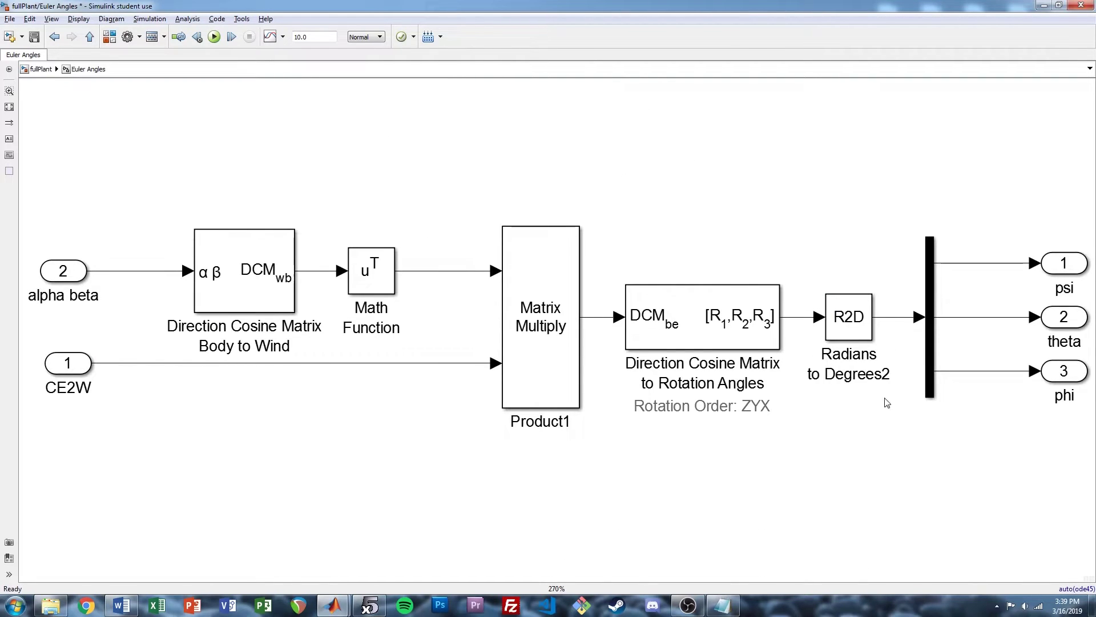
key("Escape")
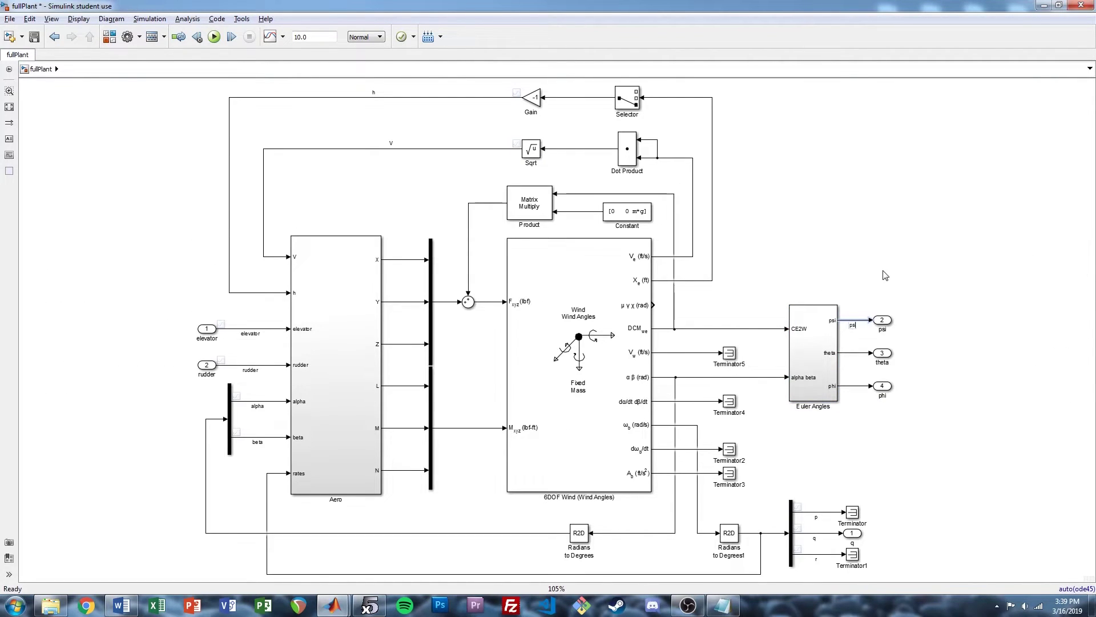
double_click(853, 353)
double_click(854, 387)
left_click(999, 453)
left_click(270, 36)
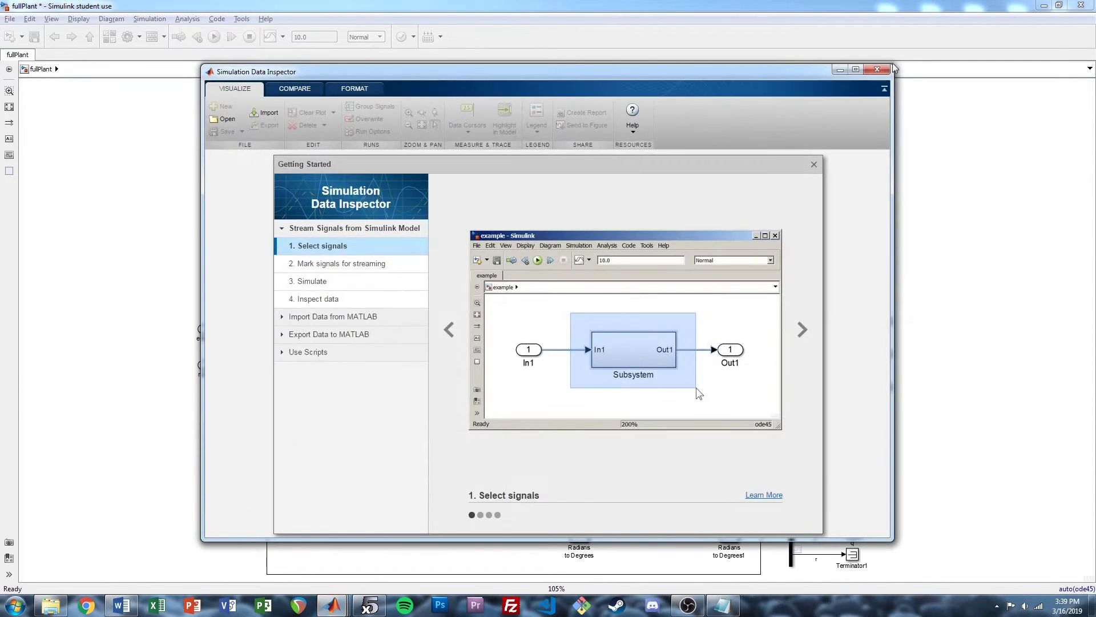
left_click(873, 71)
left_click(282, 37)
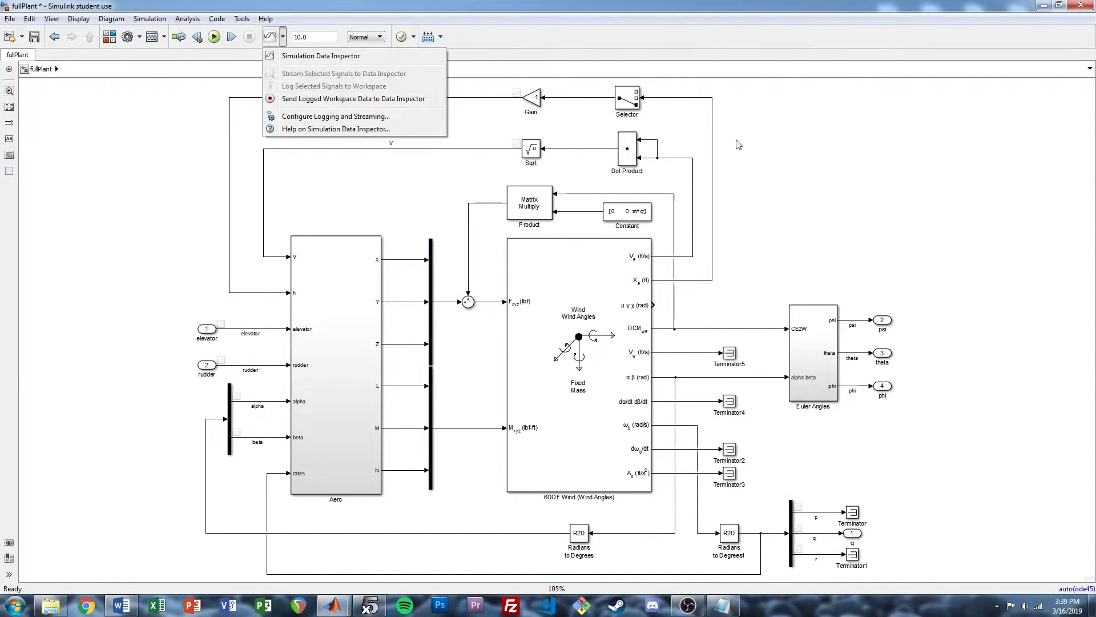
Stream the psi, theta and phi signals to the Simulation Data Inspector and save the model
left_click_drag(853, 301, 857, 424)
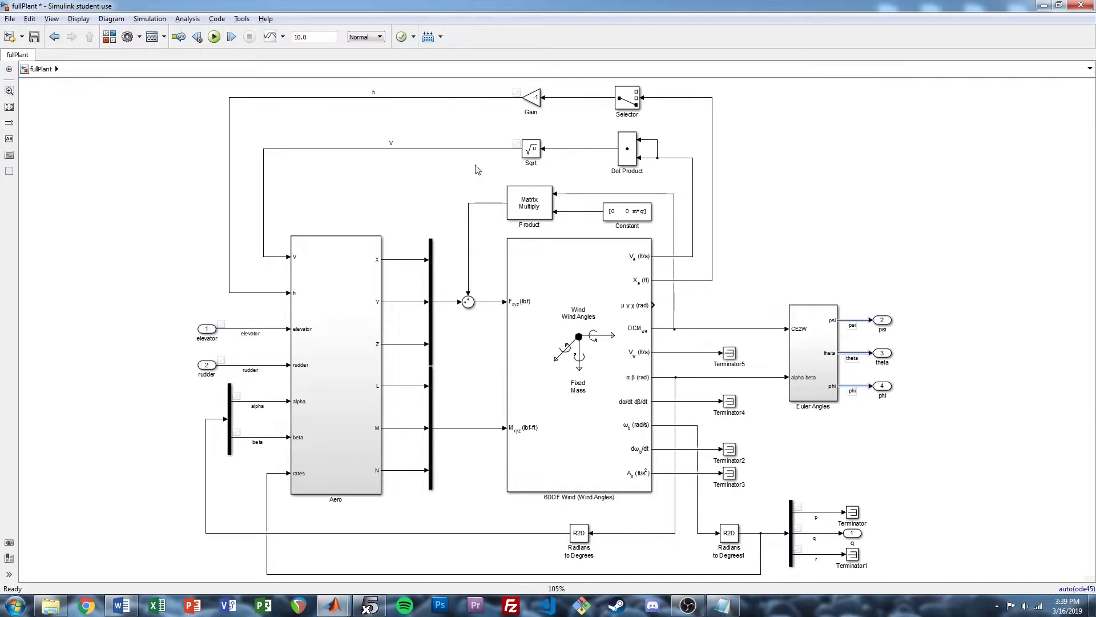
left_click(283, 36)
left_click(300, 76)
left_click(855, 154)
key("ctrl+s")
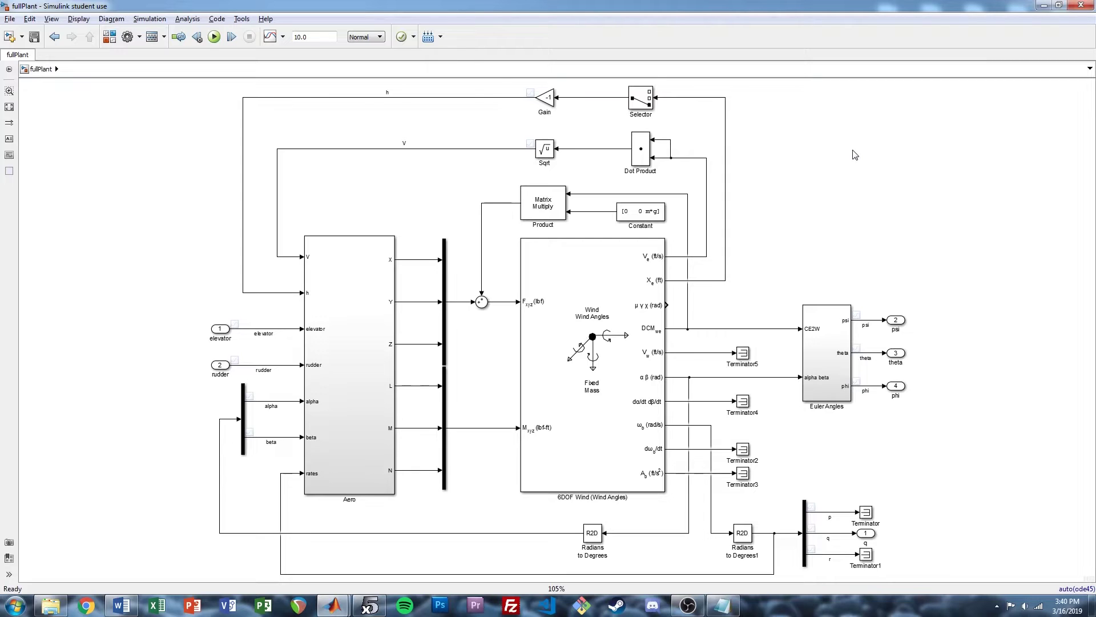
Update the diagram, locate the unconnected port it reports, and terminate the 6DOF block's μ γ χ output with a Terminator block
key("ctrl+d")
left_click(581, 588)
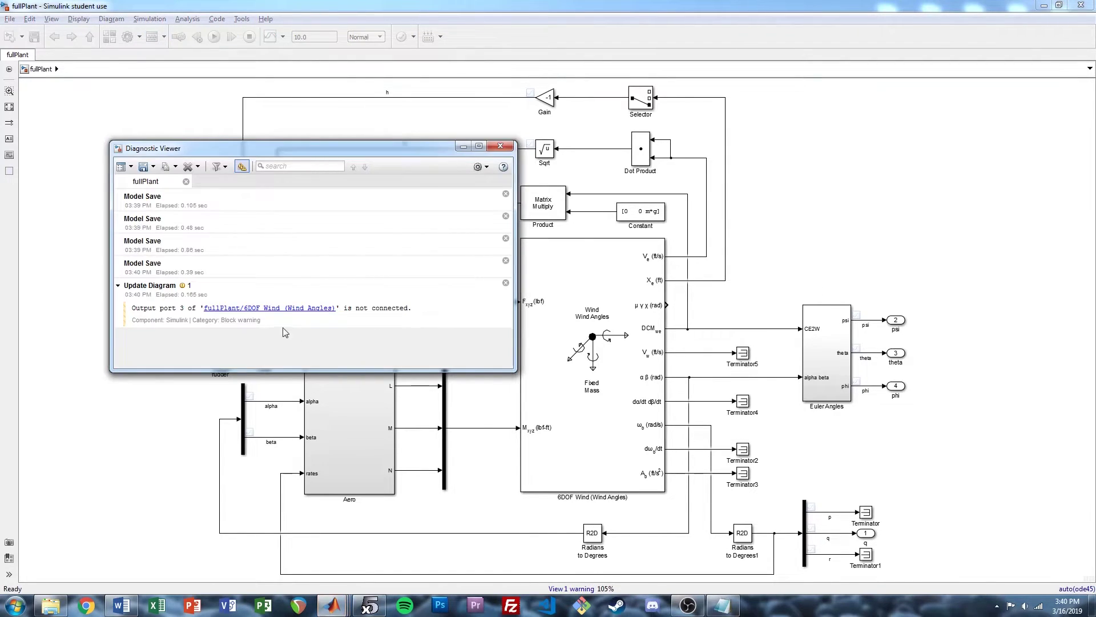
left_click(273, 310)
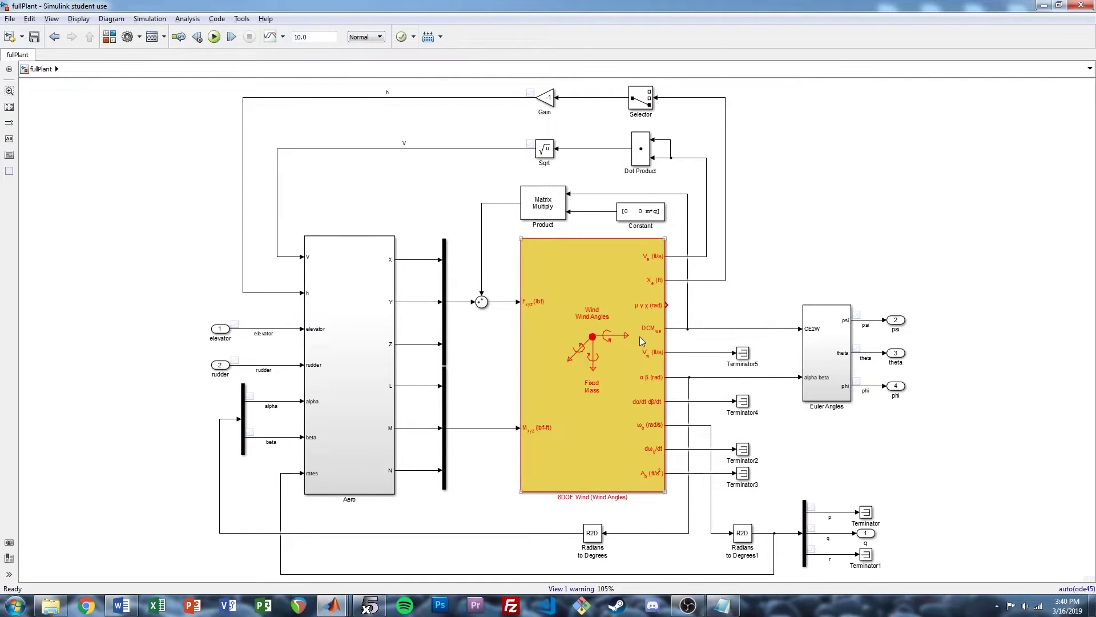
left_click_drag(744, 356, 744, 305)
left_click(789, 279)
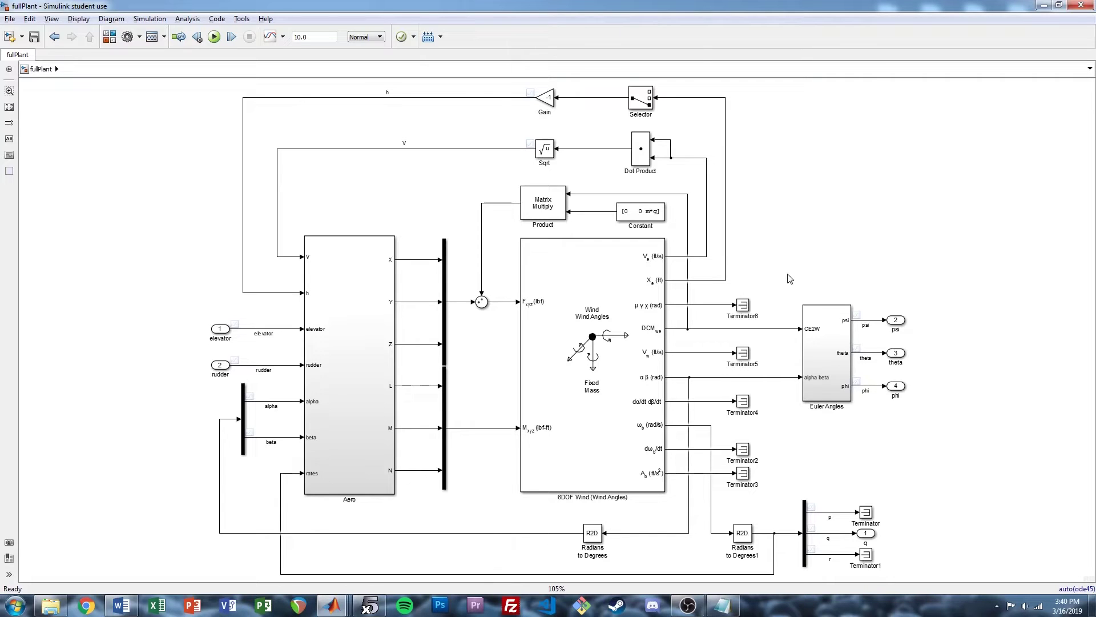
Set the simulation stop time to 5, save the model and run the simulation
left_click(313, 37)
type("5")
key("ctrl+s")
key("ctrl+t")
Open the Simulation Data Inspector on the fullPlant run and maximize its window
left_click(271, 38)
left_click(617, 443)
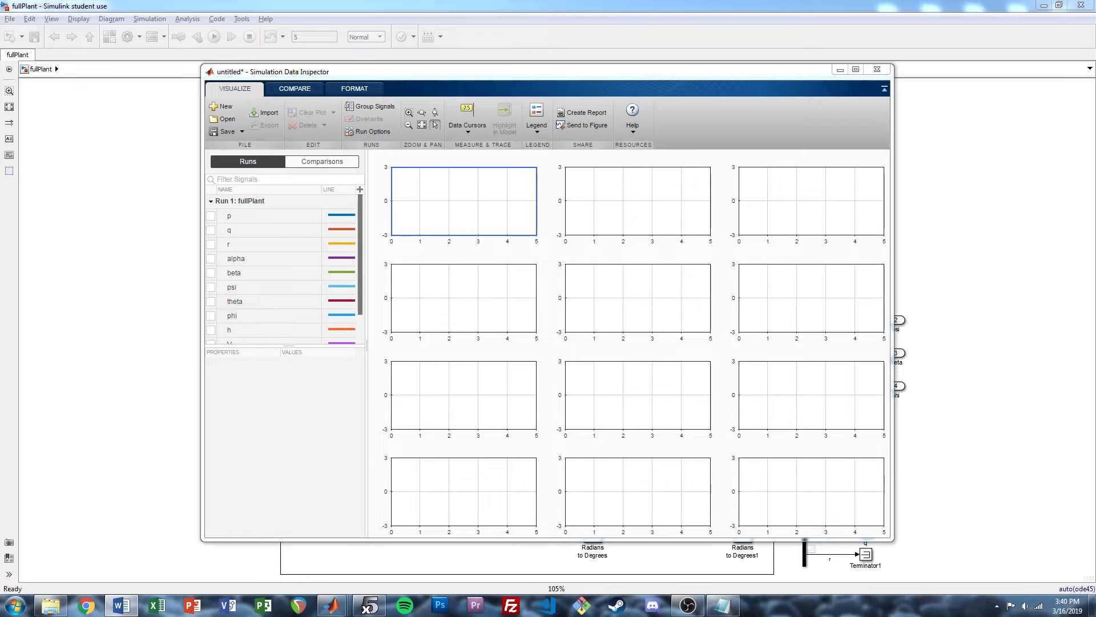
double_click(464, 73)
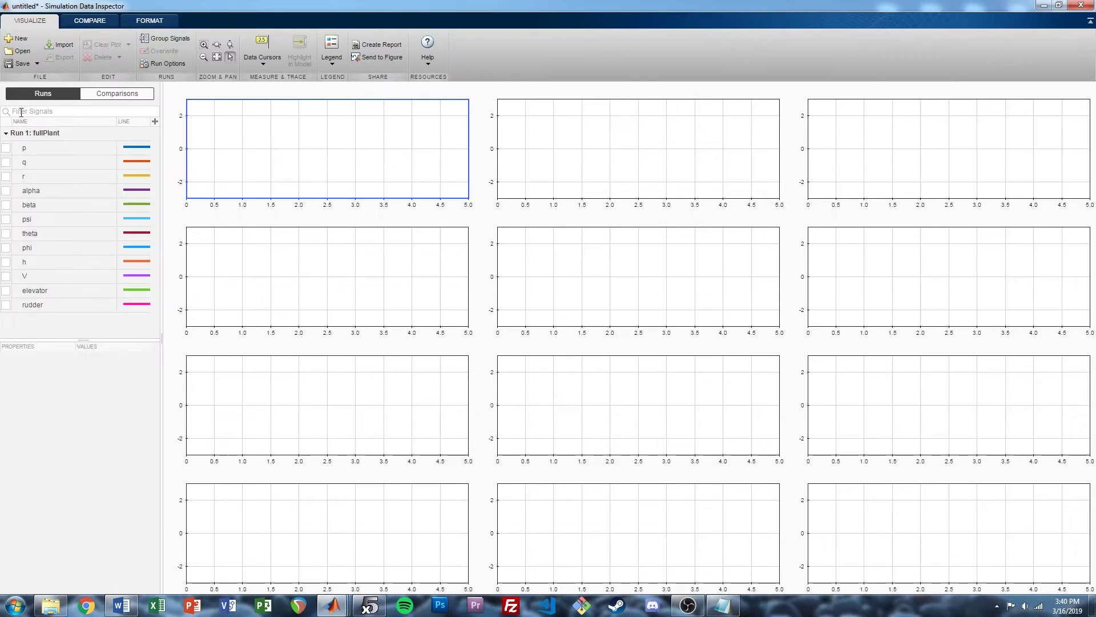
Enable overwriting for the fullPlant run and check that the subplot layout is 4x3
right_click(57, 136)
left_click(258, 199)
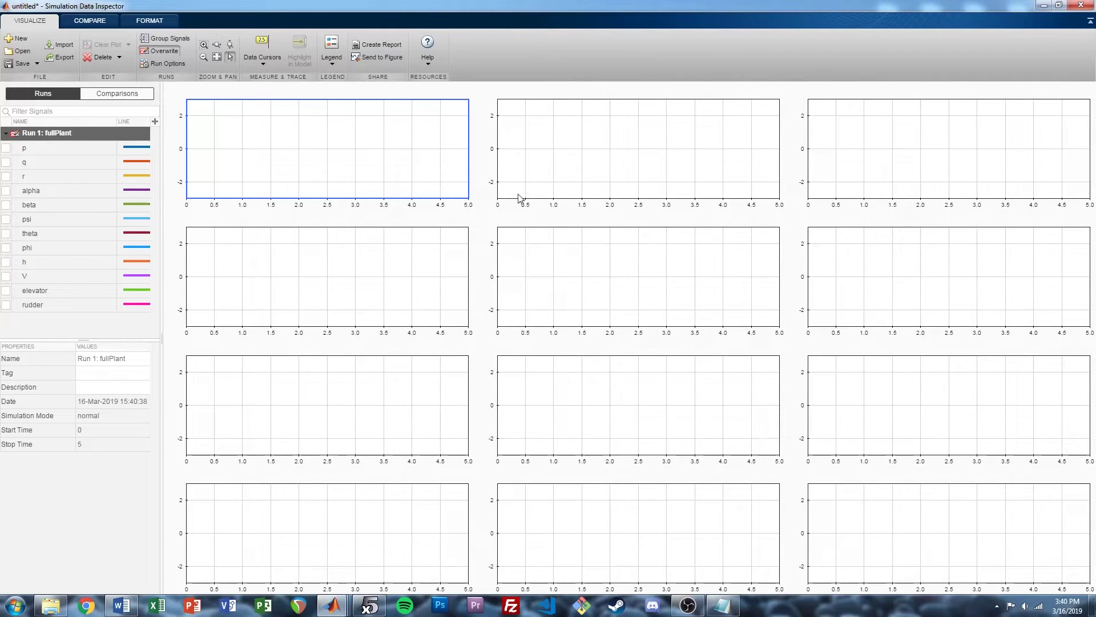
left_click(150, 21)
left_click(18, 57)
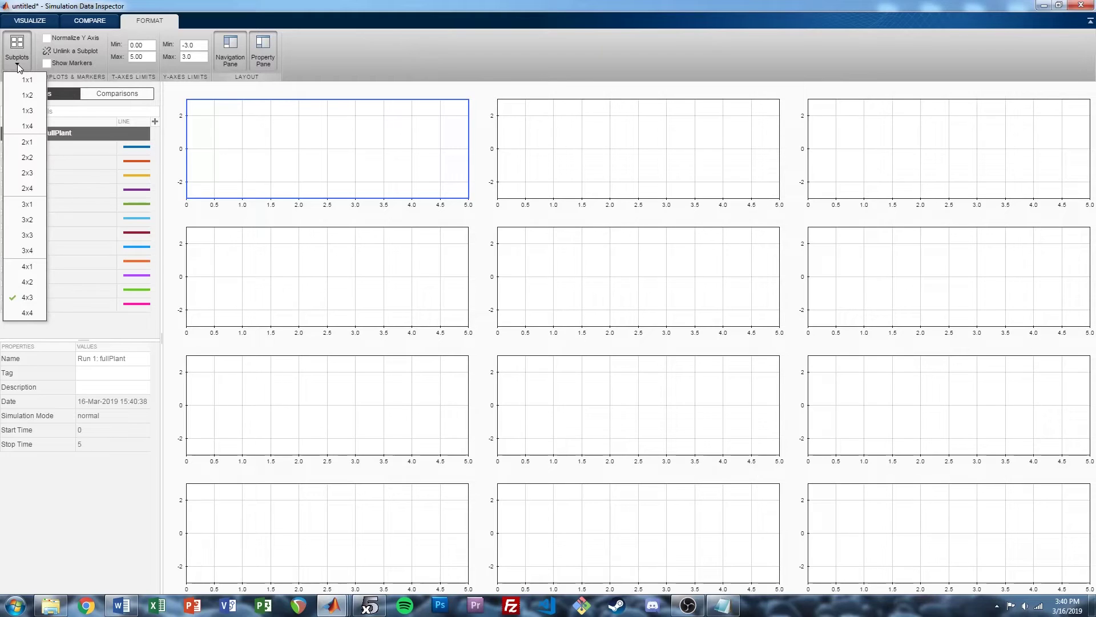
left_click(405, 47)
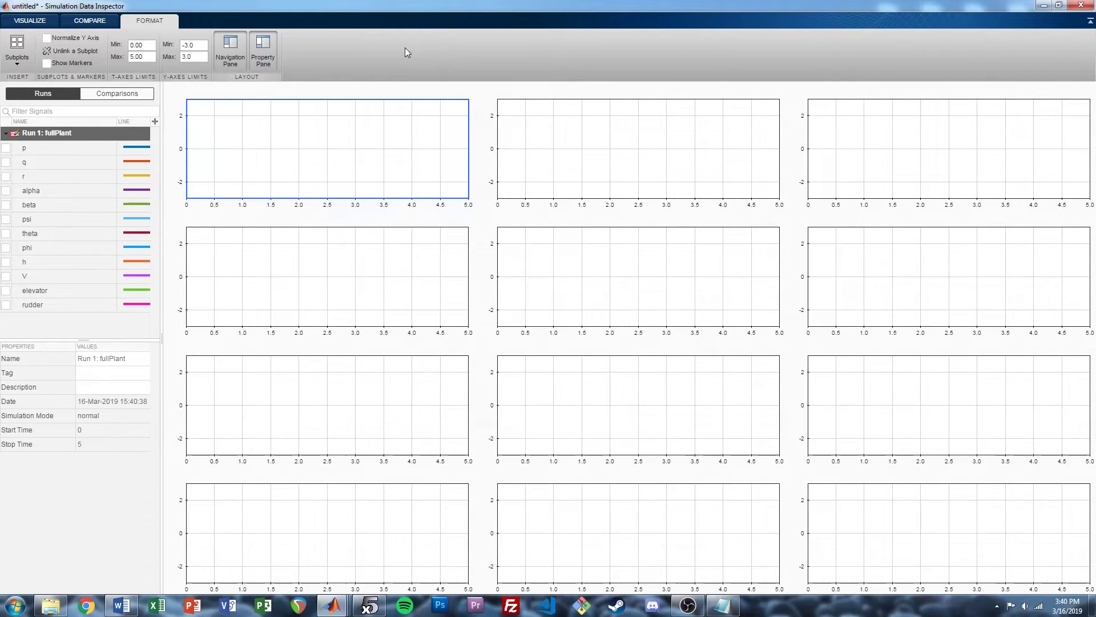
left_click(46, 26)
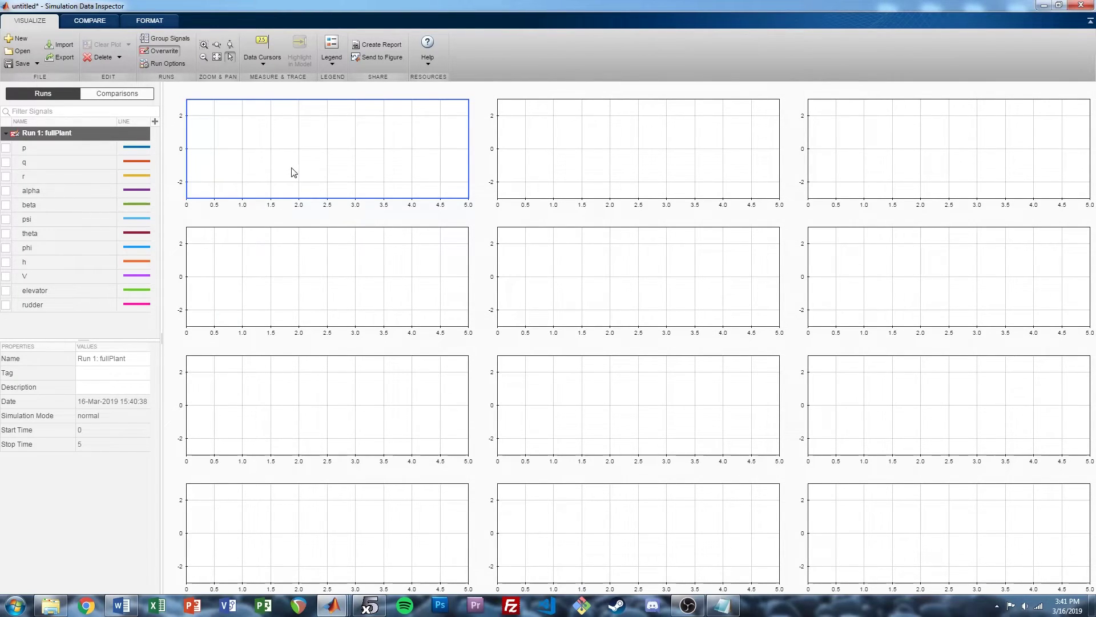
Plot theta, phi and psi in the first, second and third subplots of the first row
left_click(6, 233)
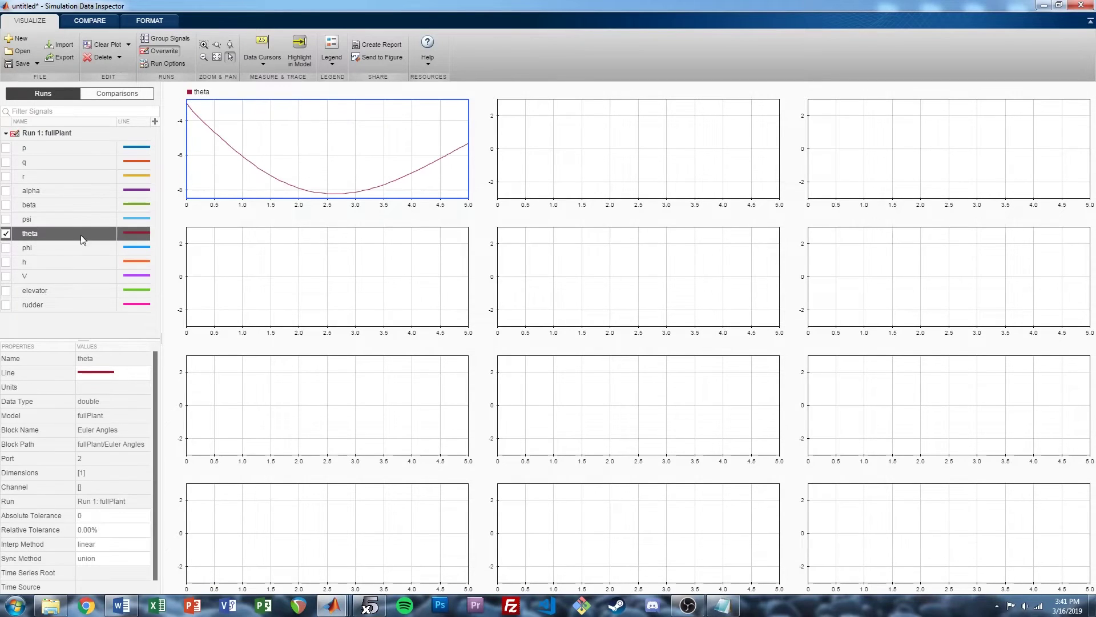
left_click(574, 178)
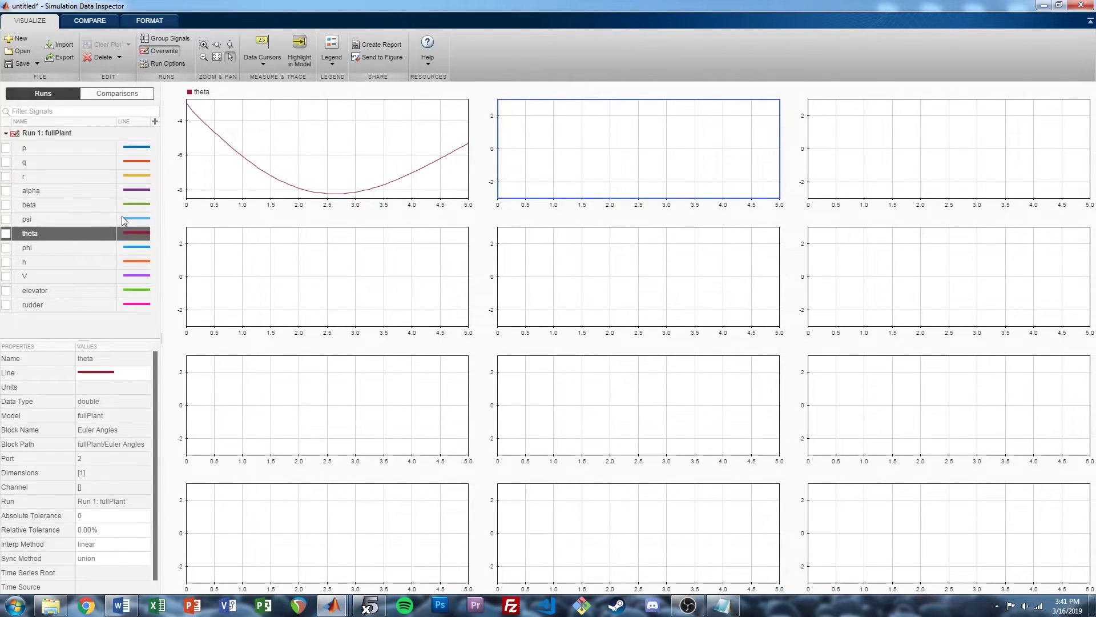
left_click(6, 248)
left_click(881, 160)
left_click(7, 220)
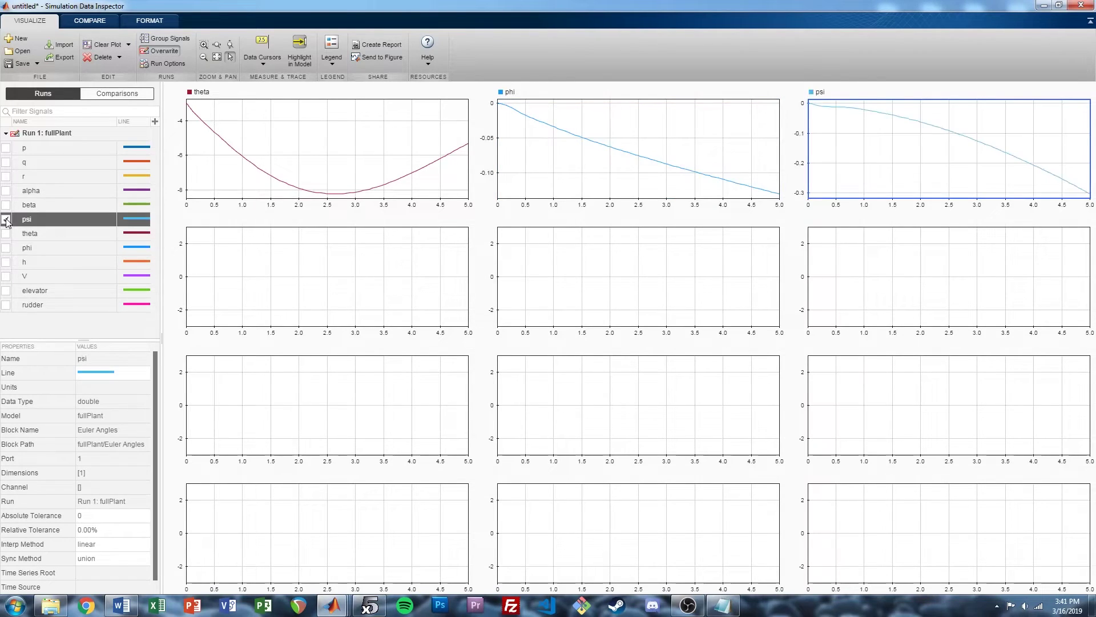
Plot q, p and r in the first, second and third subplots of the second row
left_click(234, 273)
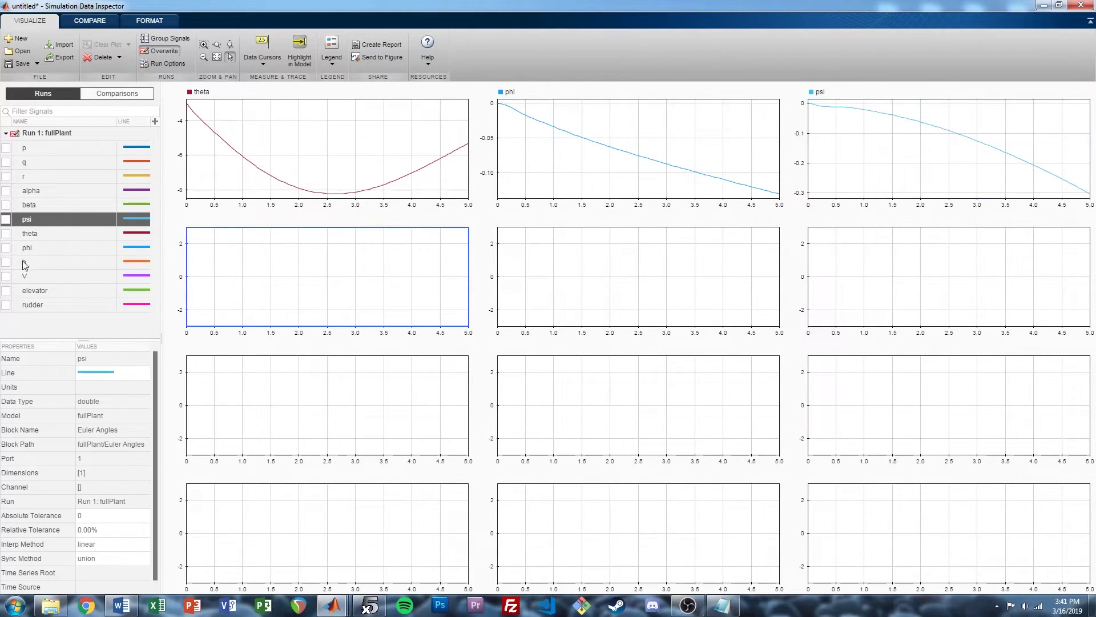
left_click(6, 162)
left_click(580, 289)
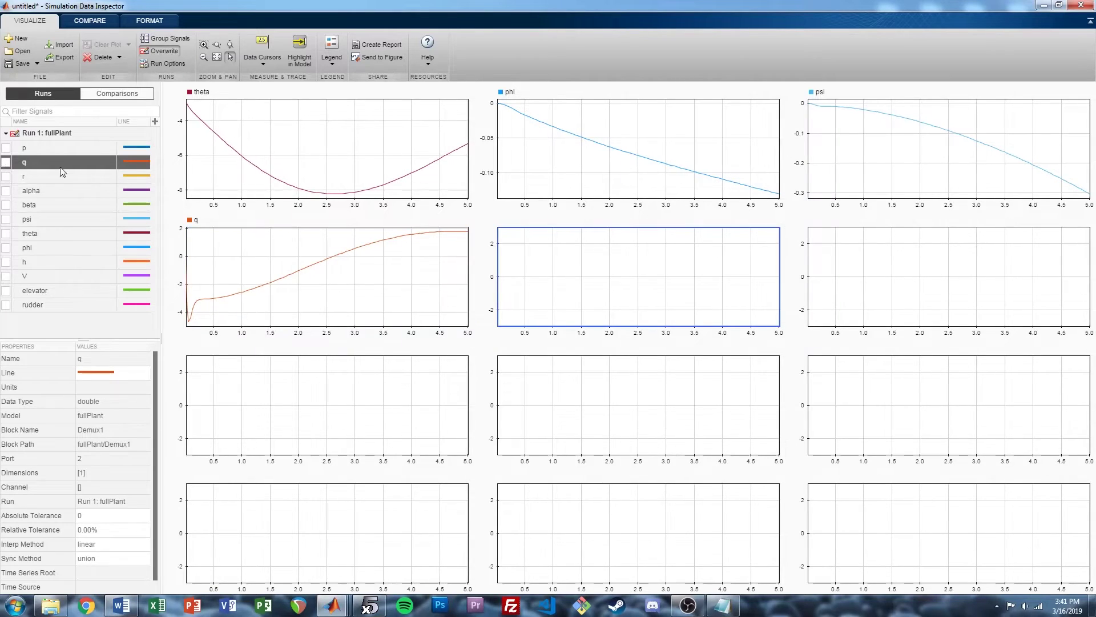
left_click(6, 149)
left_click(888, 271)
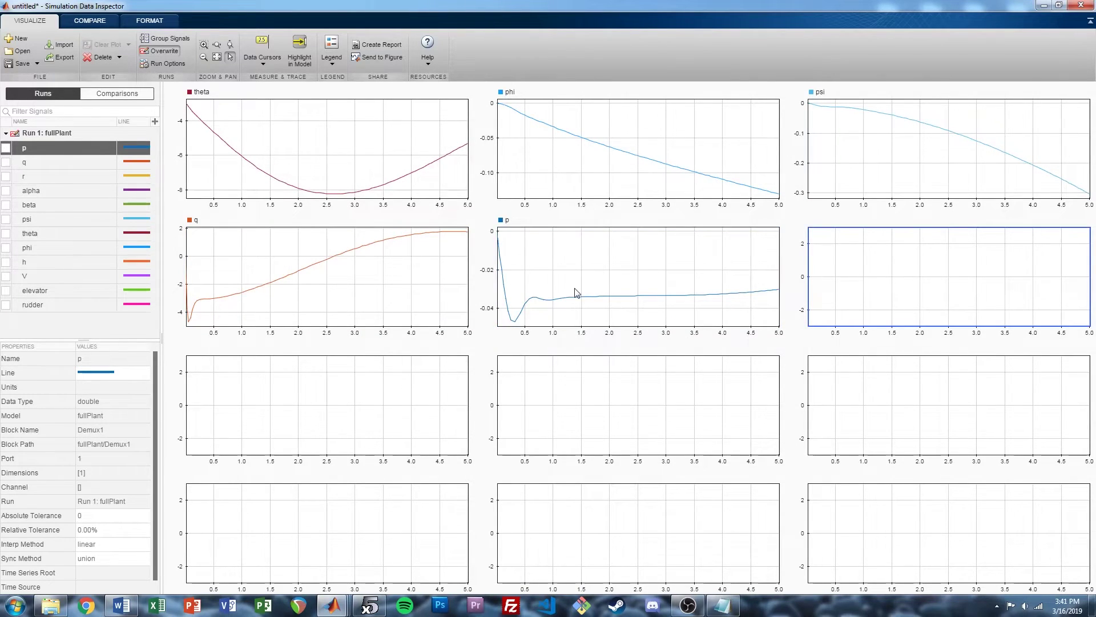
left_click(7, 176)
Plot elevator in the first subplot and rudder in the third subplot of the third row
left_click(270, 408)
left_click(6, 292)
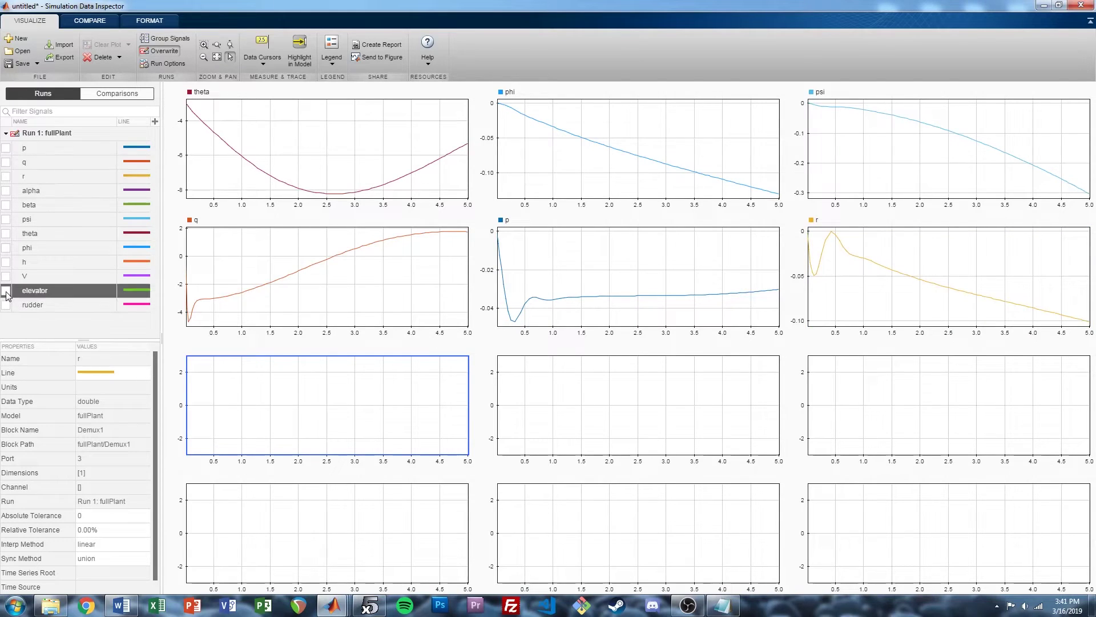
left_click(877, 388)
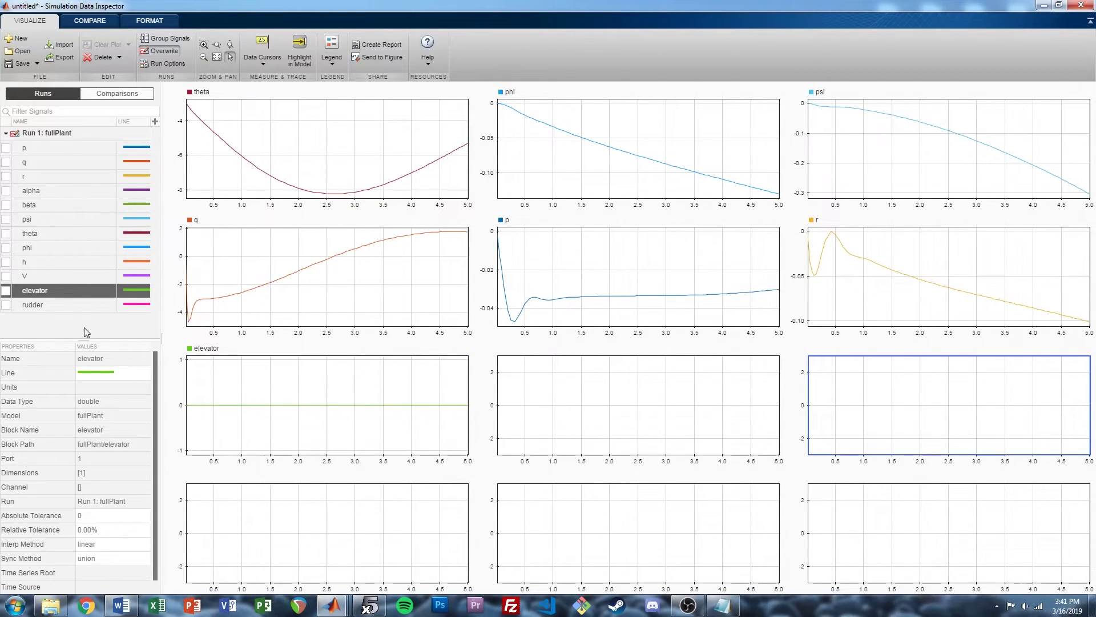
left_click(6, 305)
Plot alpha in the first subplot and beta in the third subplot of the fourth row
left_click(286, 520)
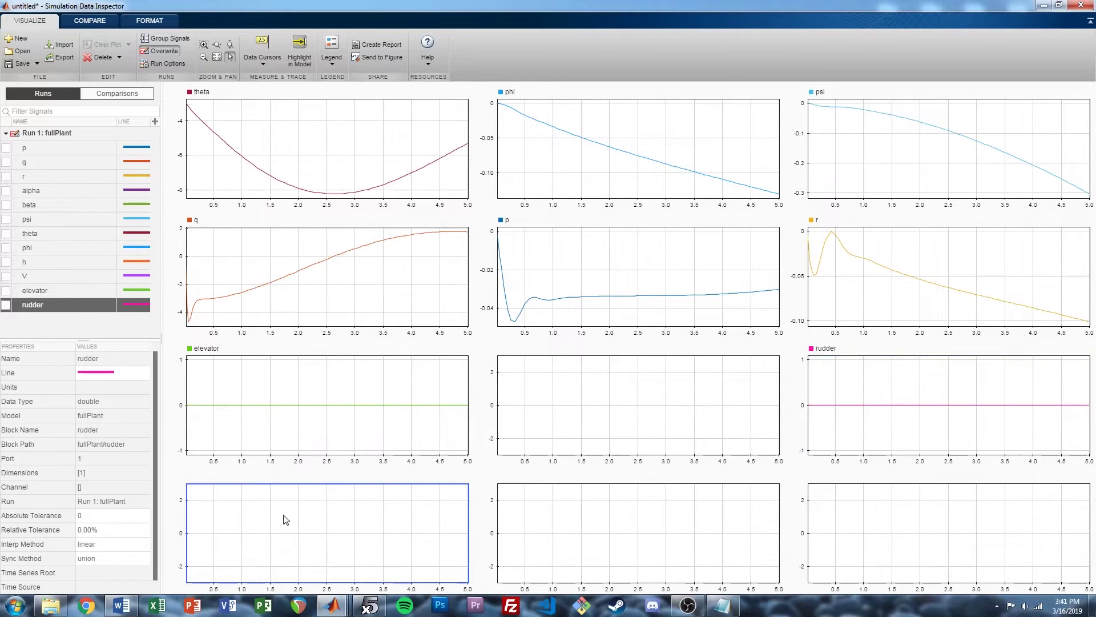
left_click(6, 190)
left_click(926, 520)
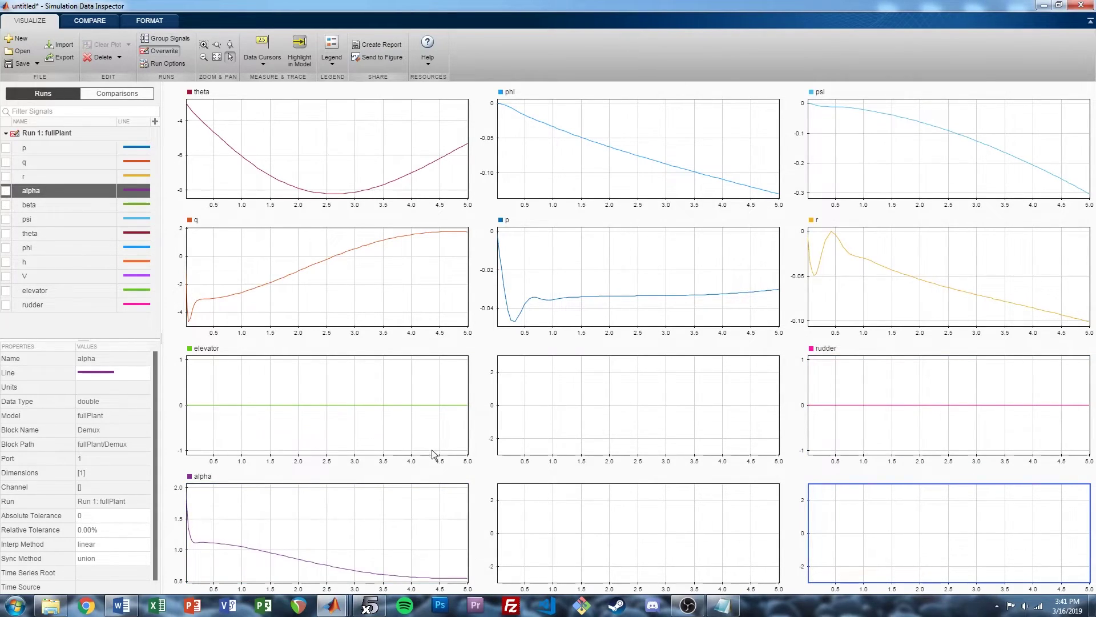
left_click(6, 205)
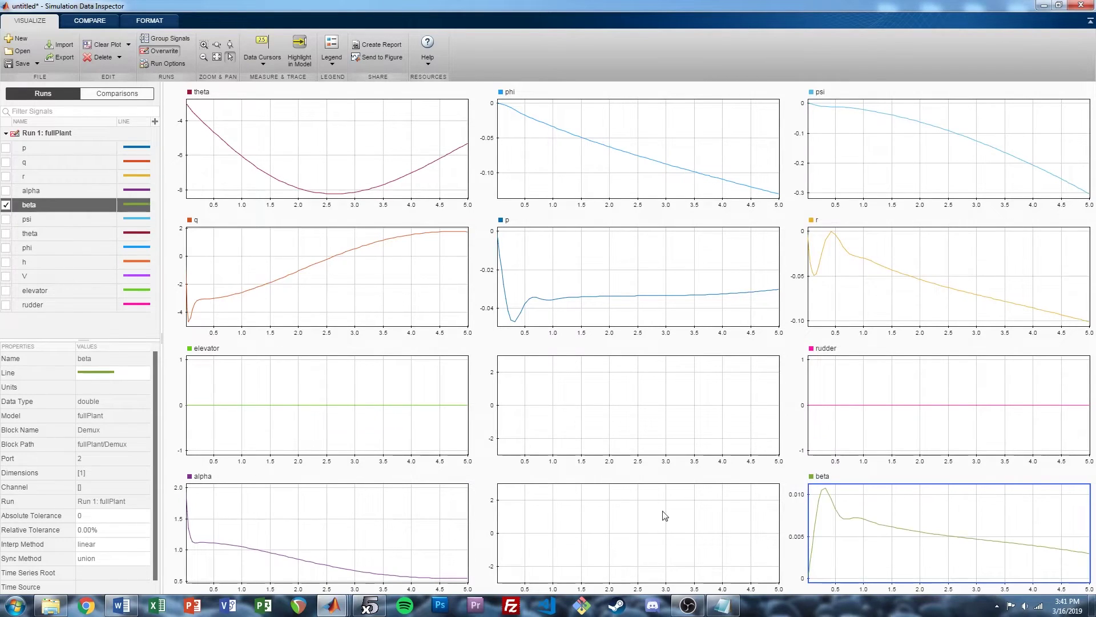
Plot V in the middle subplot of the third row and h below it, and select the p subplot
left_click(621, 417)
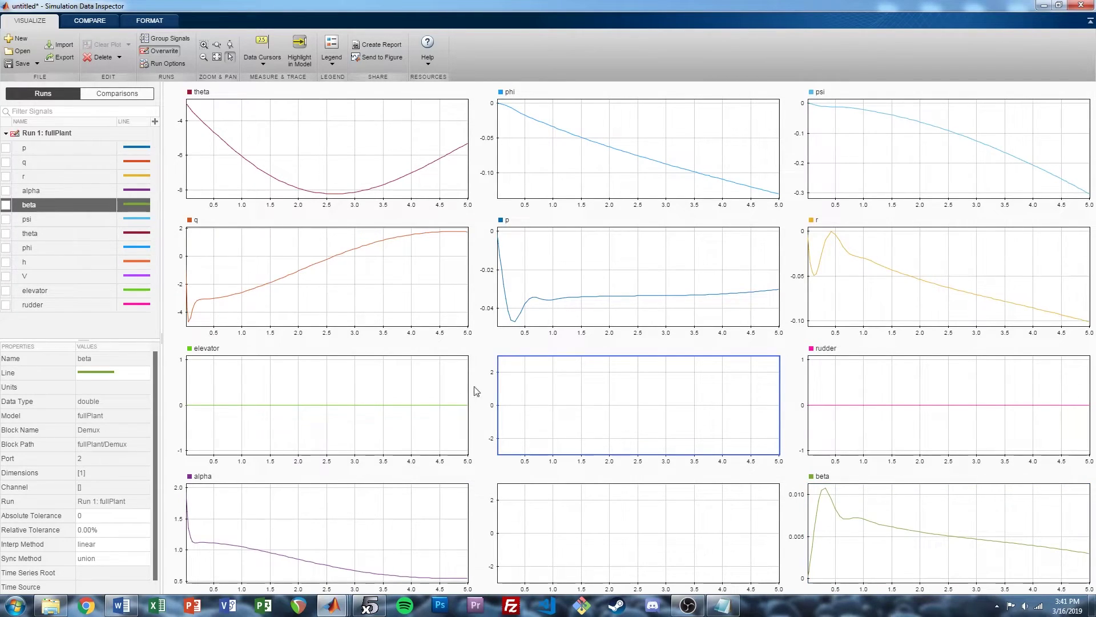
left_click(6, 277)
left_click(494, 519)
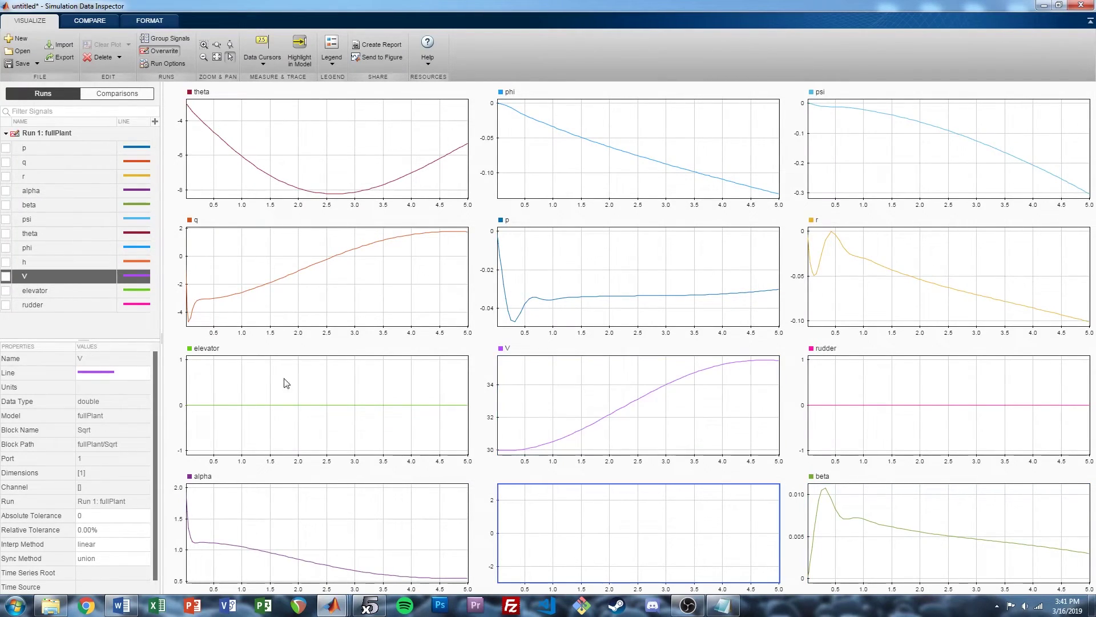
left_click(6, 262)
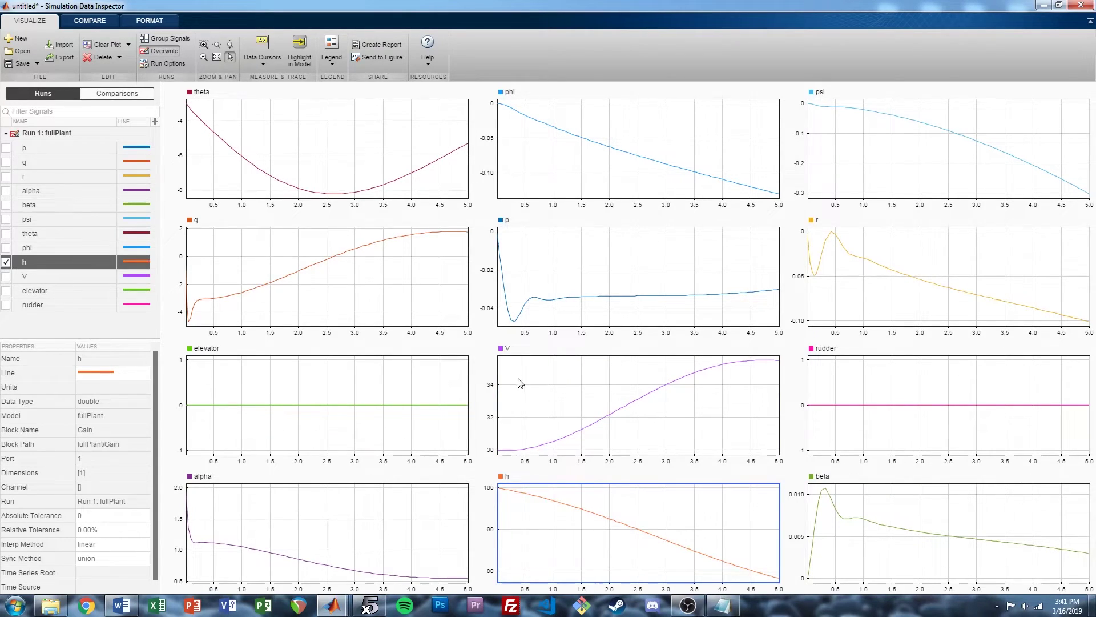
left_click(619, 282)
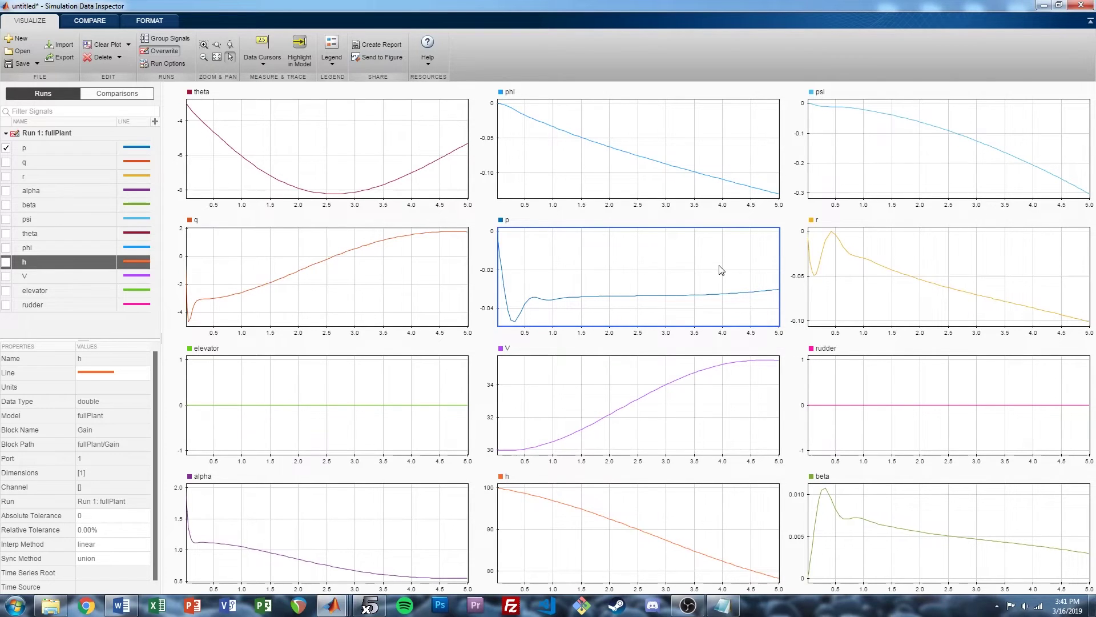
Minimize the Simulation Data Inspector and open the Linear Analysis Tool for the fullPlant model
left_click(1045, 5)
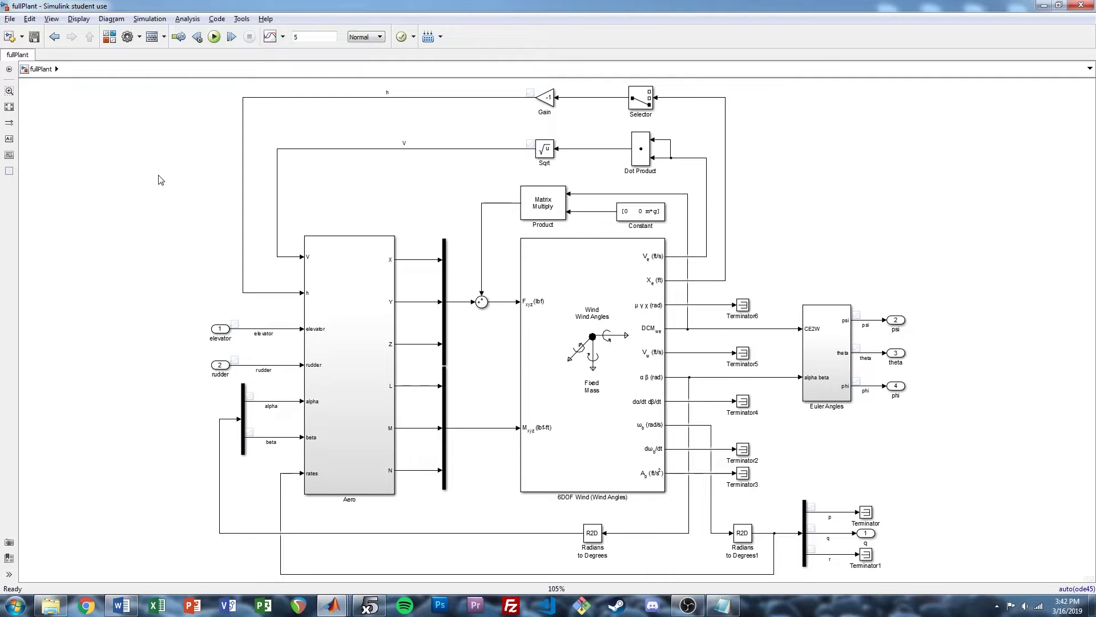
left_click(187, 19)
mouse_move(240, 99)
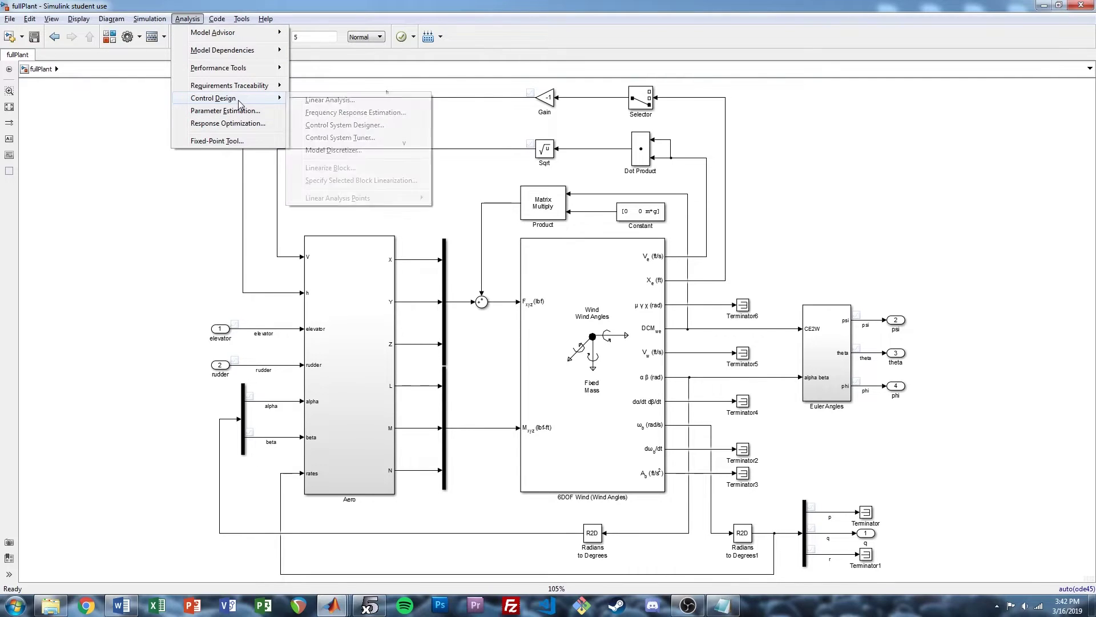
left_click(342, 102)
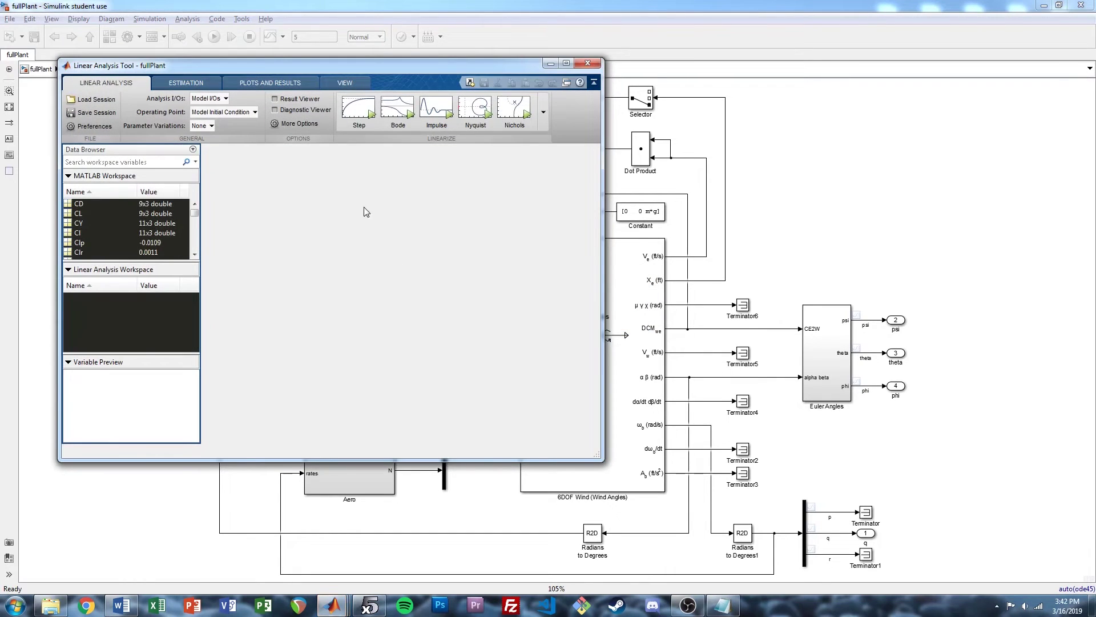
Try to linearize the model as a pole-zero map using the model I/Os
left_click(538, 122)
left_click(405, 207)
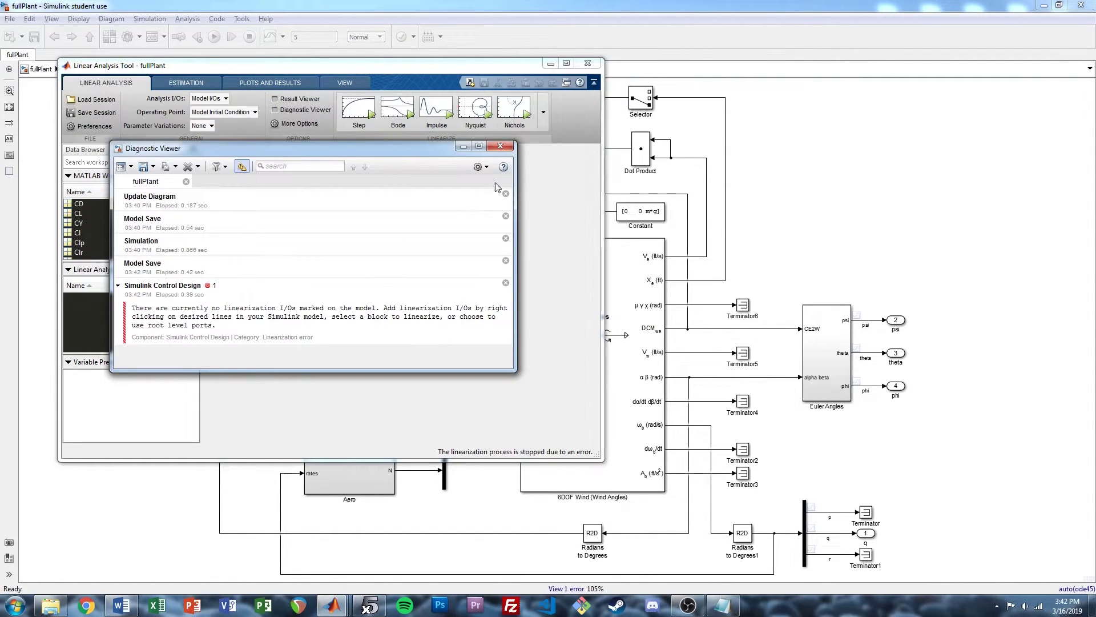
left_click(500, 146)
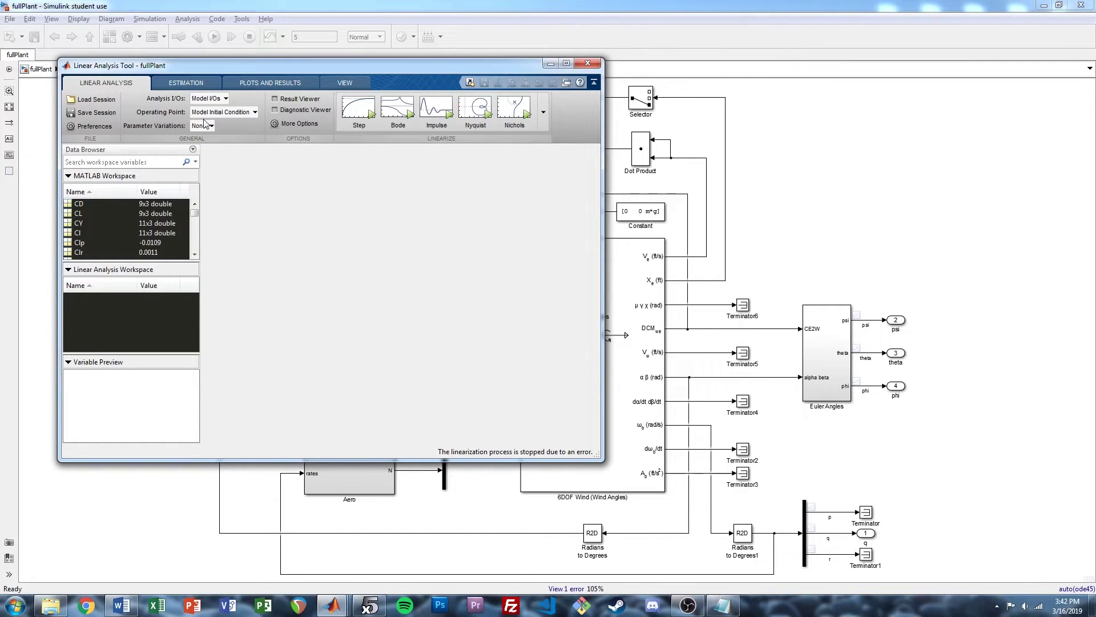
Set the analysis I/Os to Root Level Inports and Outports, generate a pole-zero map and inspect its upper complex pole in a maximized window
left_click(222, 102)
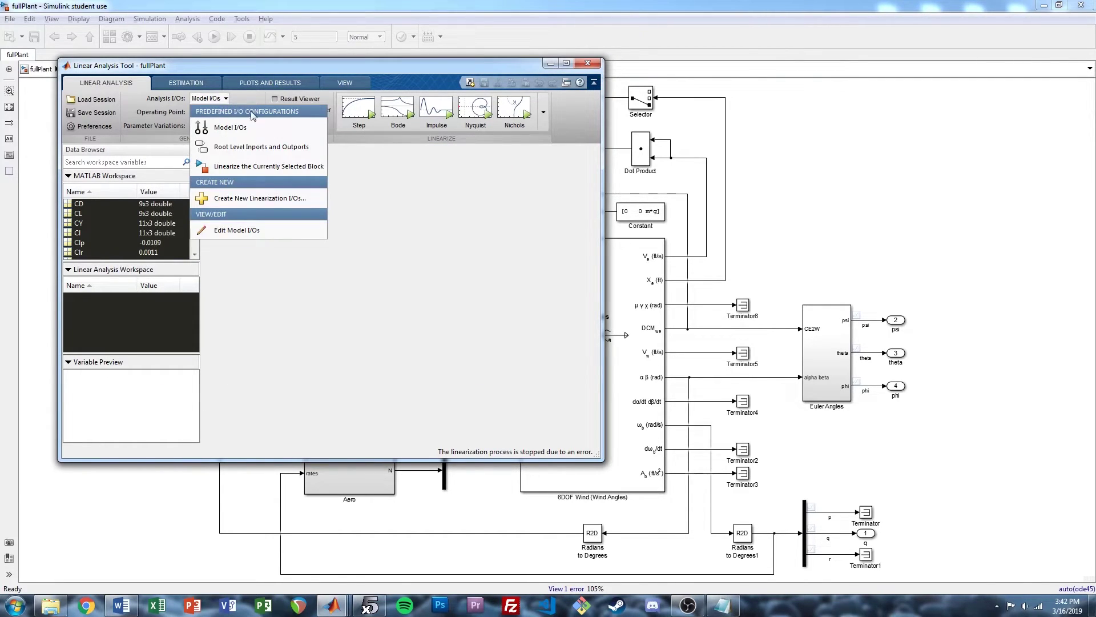
left_click(266, 149)
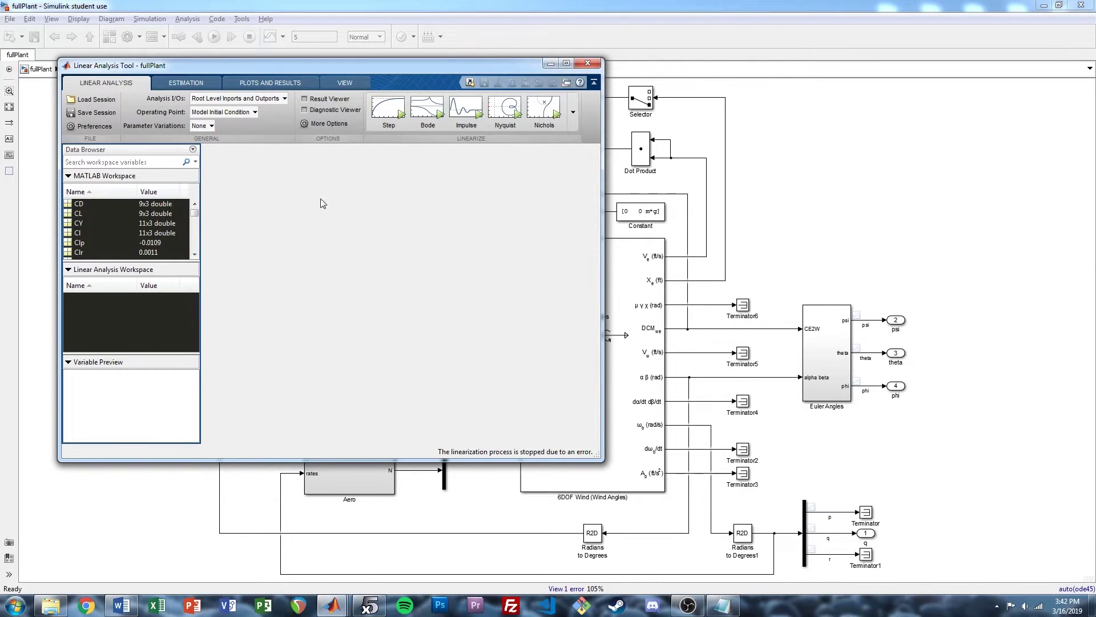
left_click(574, 120)
left_click(441, 197)
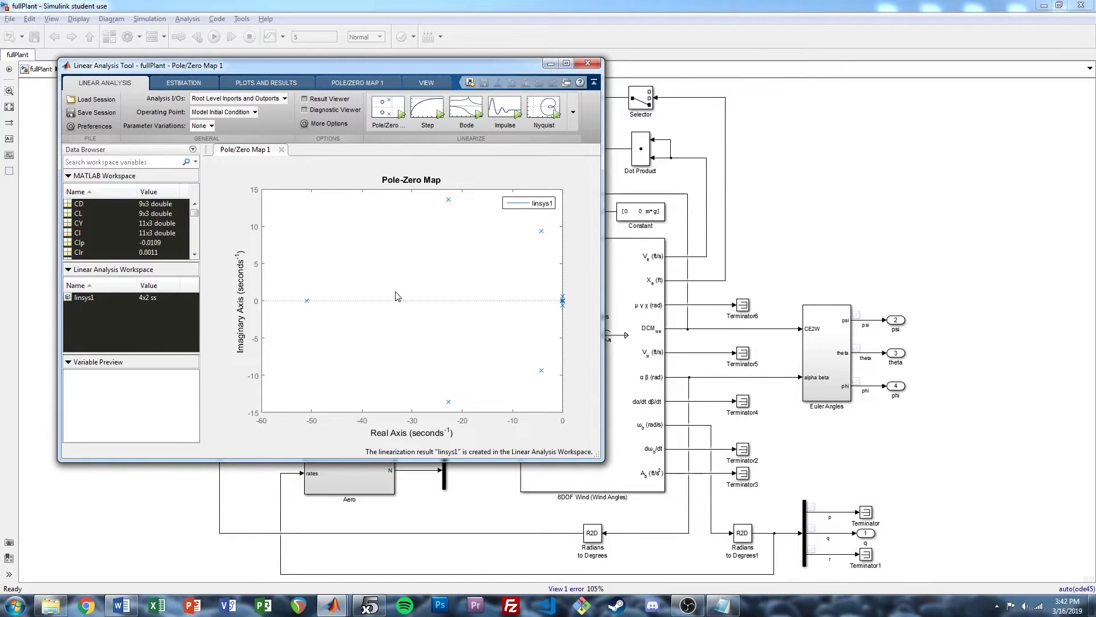
left_click(566, 63)
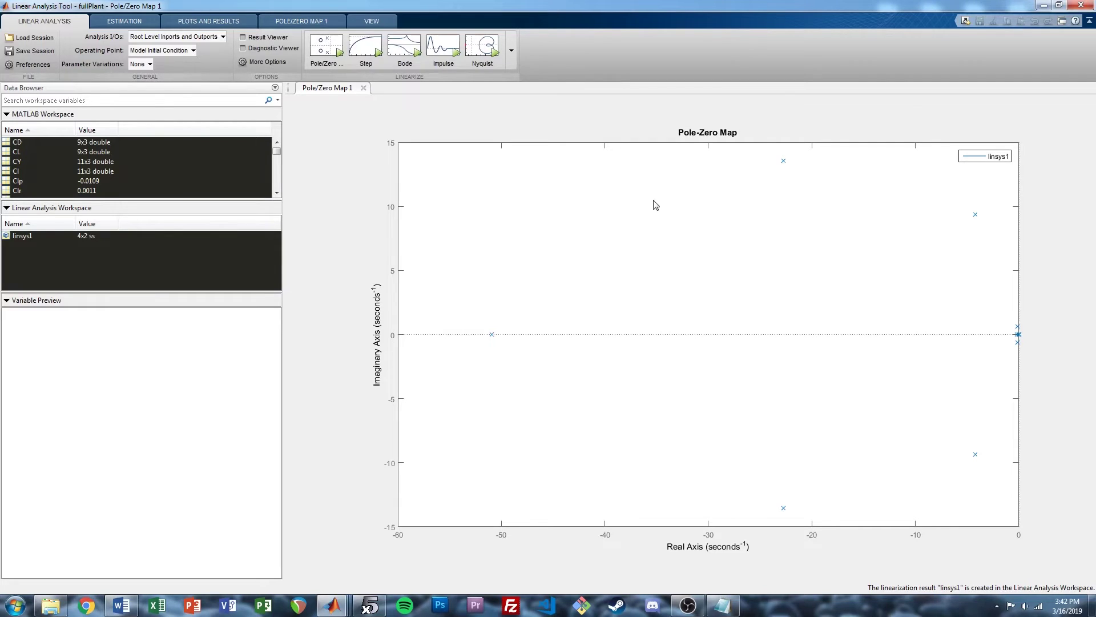
mouse_move(786, 166)
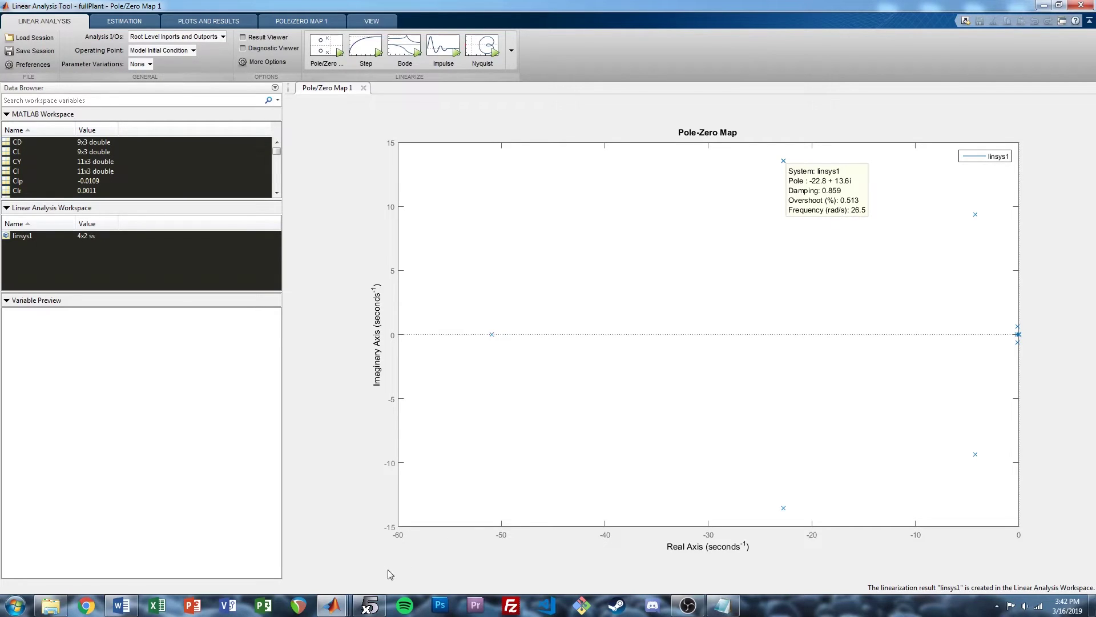
Switch to the MATLAB Command Window and compute 26.5/(2*pi) to convert the inspected pole's frequency to hertz
mouse_move(338, 608)
left_click(147, 549)
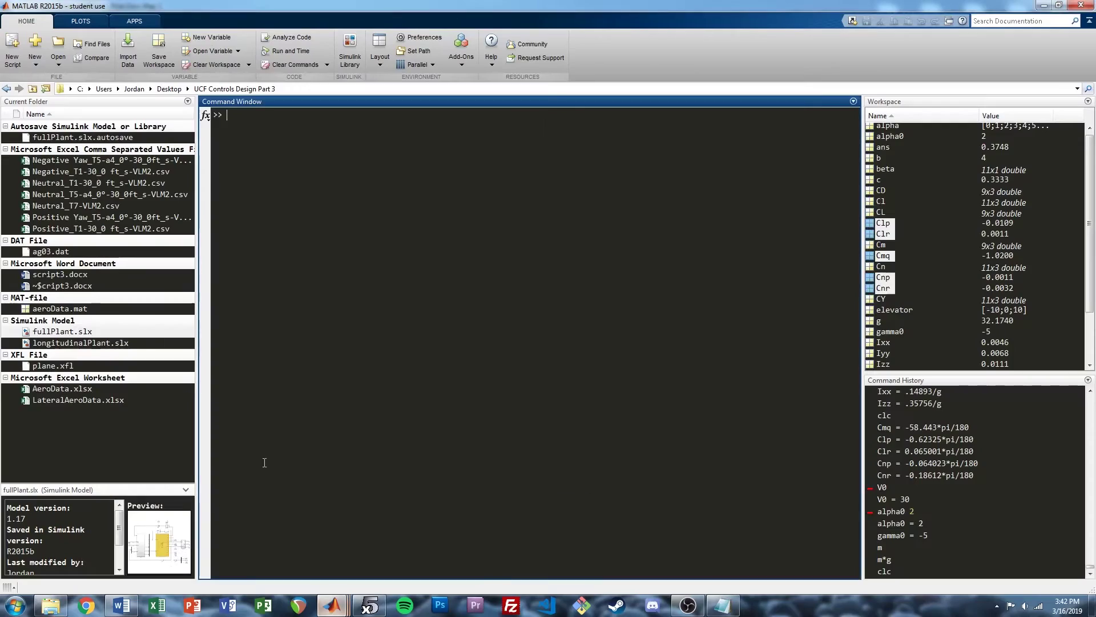
type("26.5/(2*pi)")
key("Return")
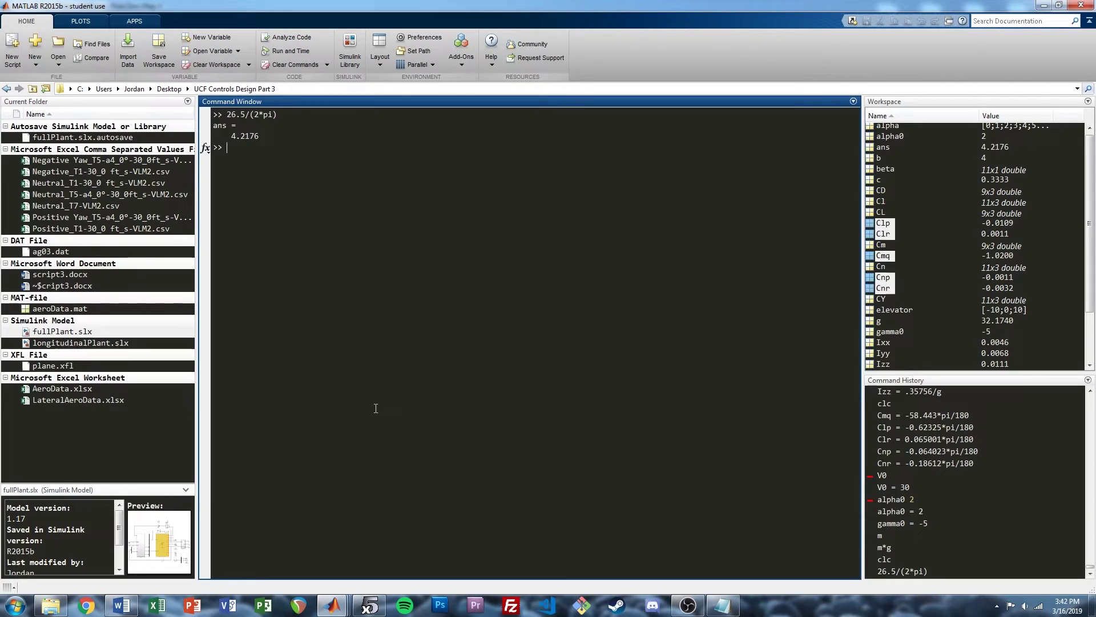
Switch to xflr5 and examine the frequency and damping of longitudinal stability modes 1 and 3
left_click(370, 605)
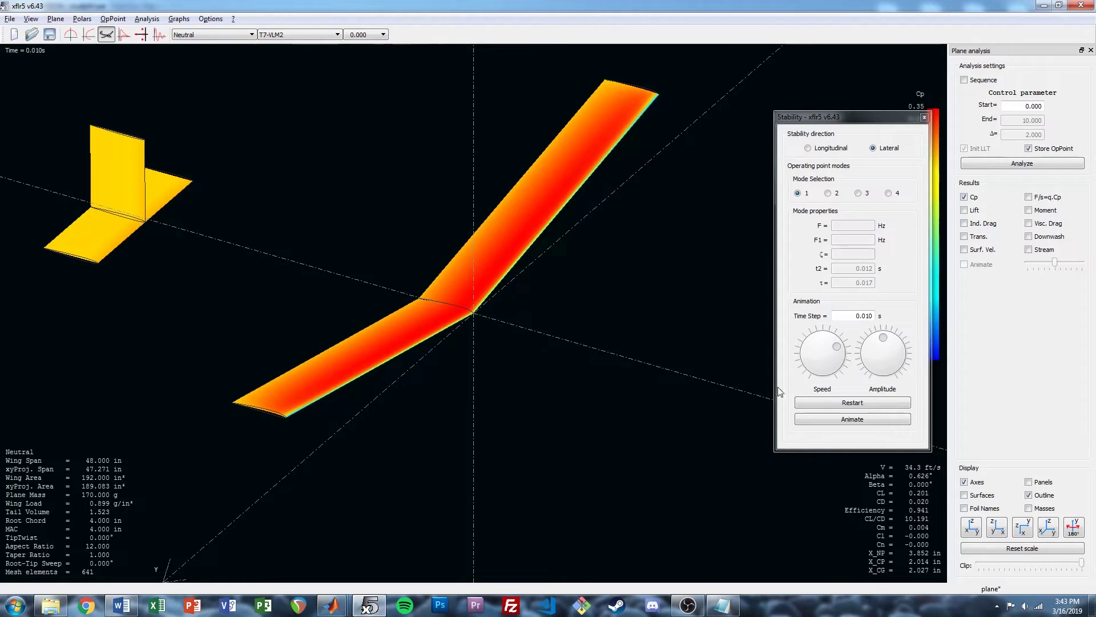
left_click(802, 192)
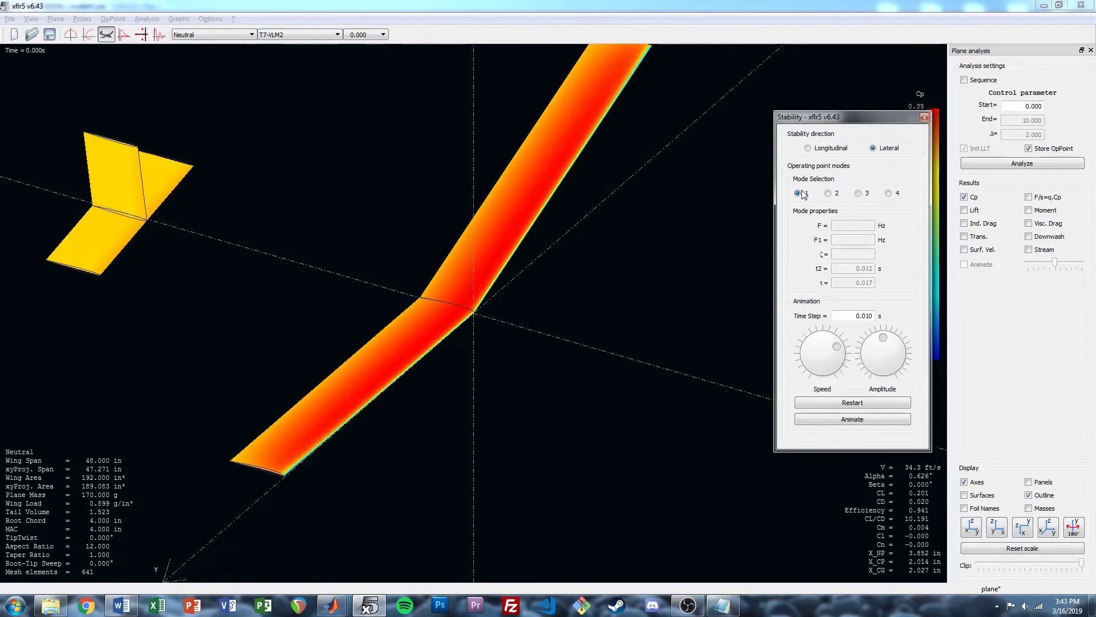
left_click(824, 150)
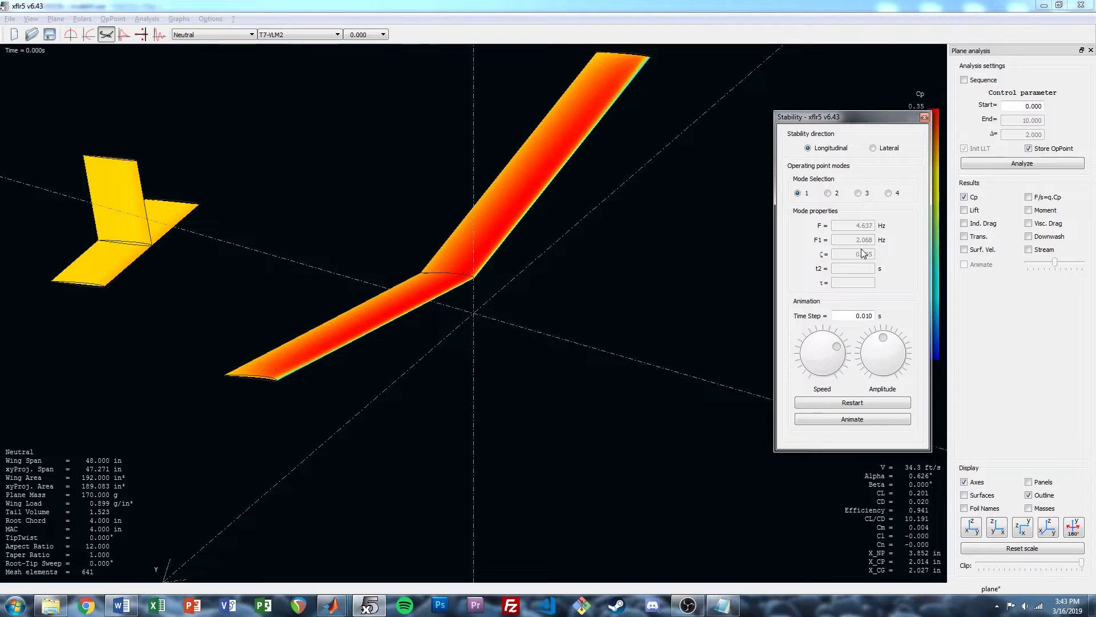
left_click(857, 193)
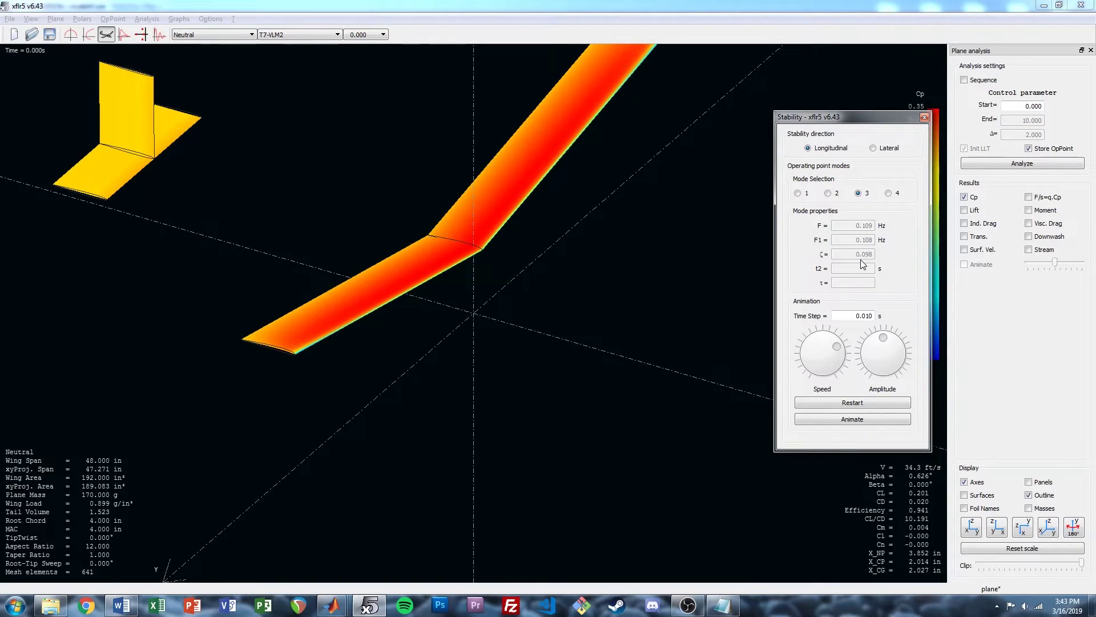
Return to the Linear Analysis Tool, enlarge the pole cluster near the origin, and inspect its upper complex pole
mouse_move(332, 604)
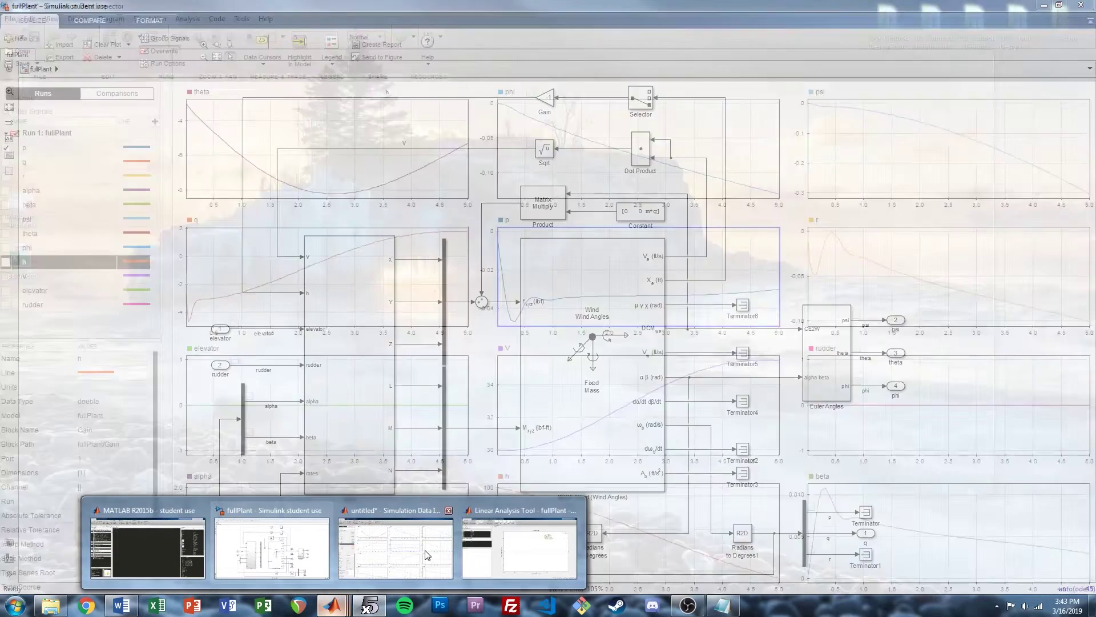
left_click(520, 548)
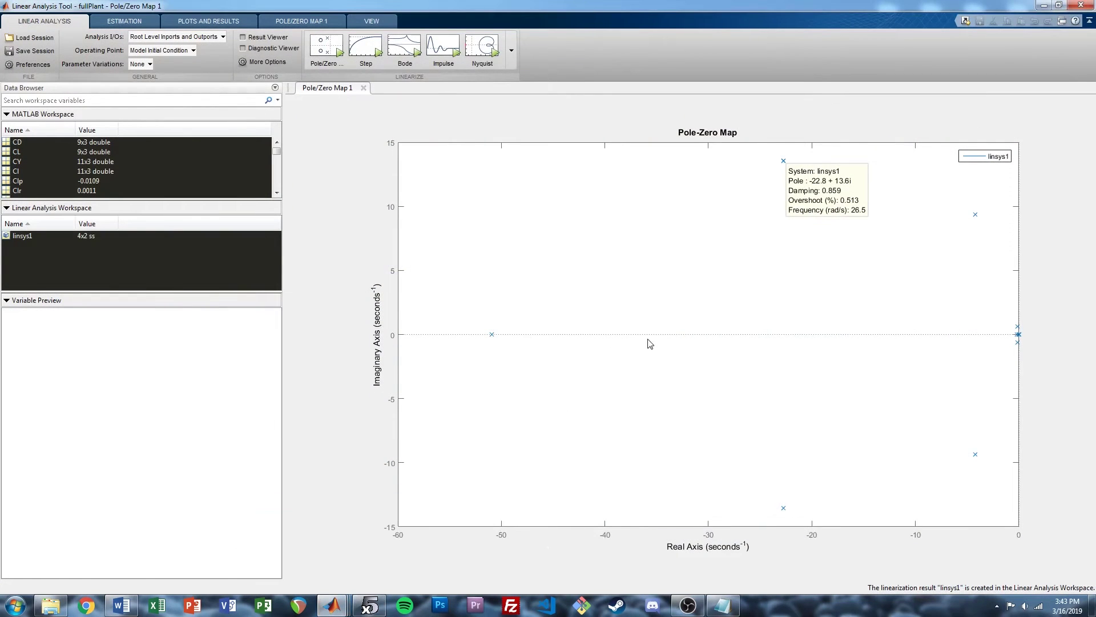
left_click(368, 22)
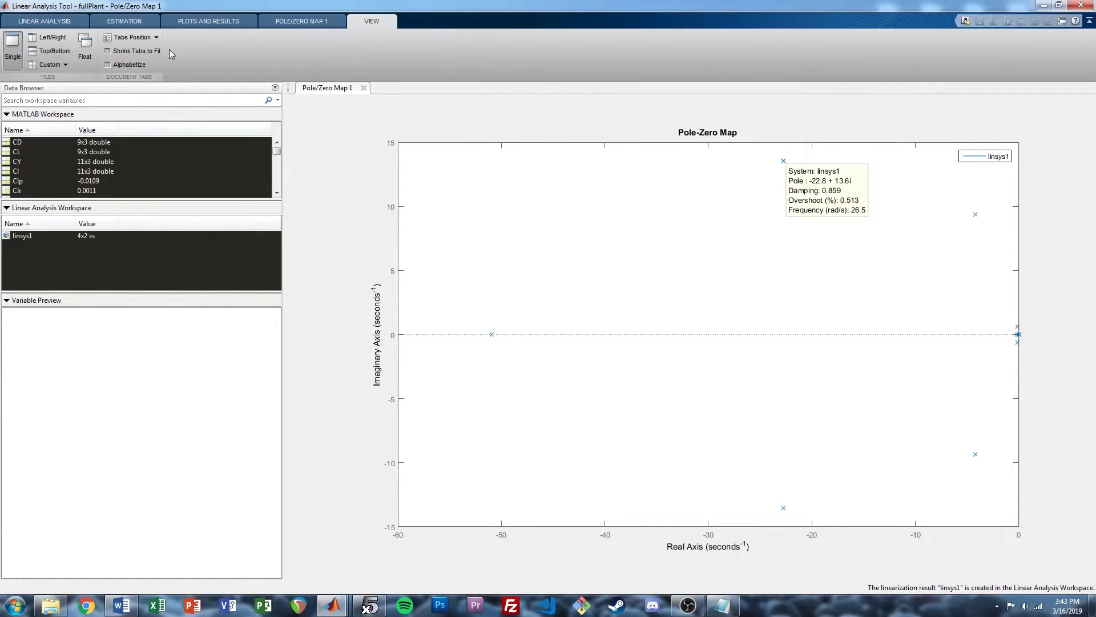
left_click(285, 23)
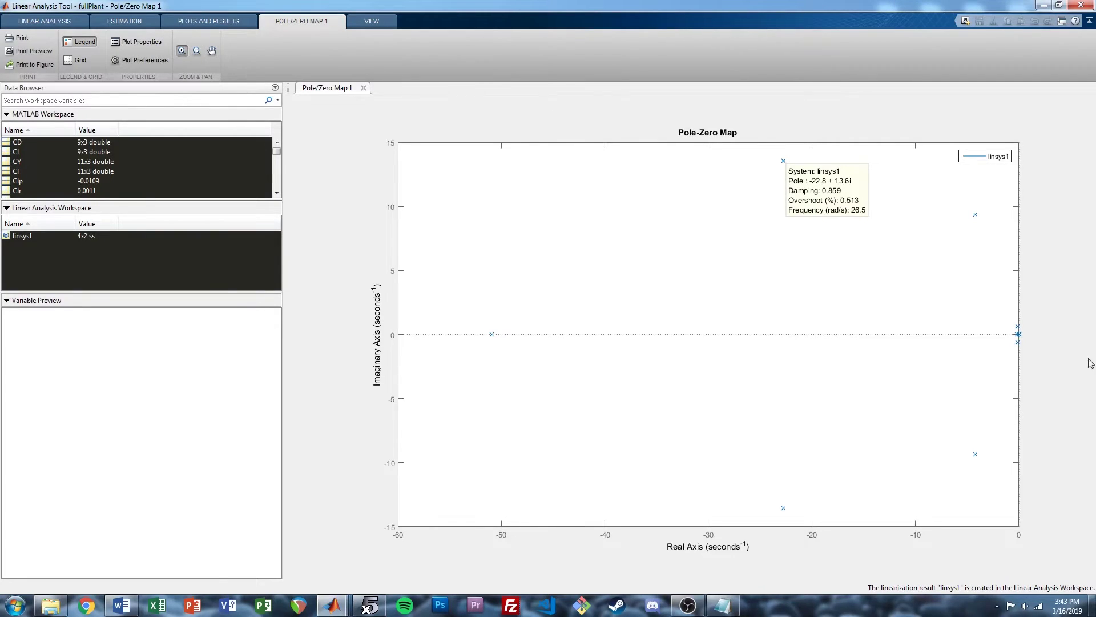
left_click_drag(995, 311, 1033, 354)
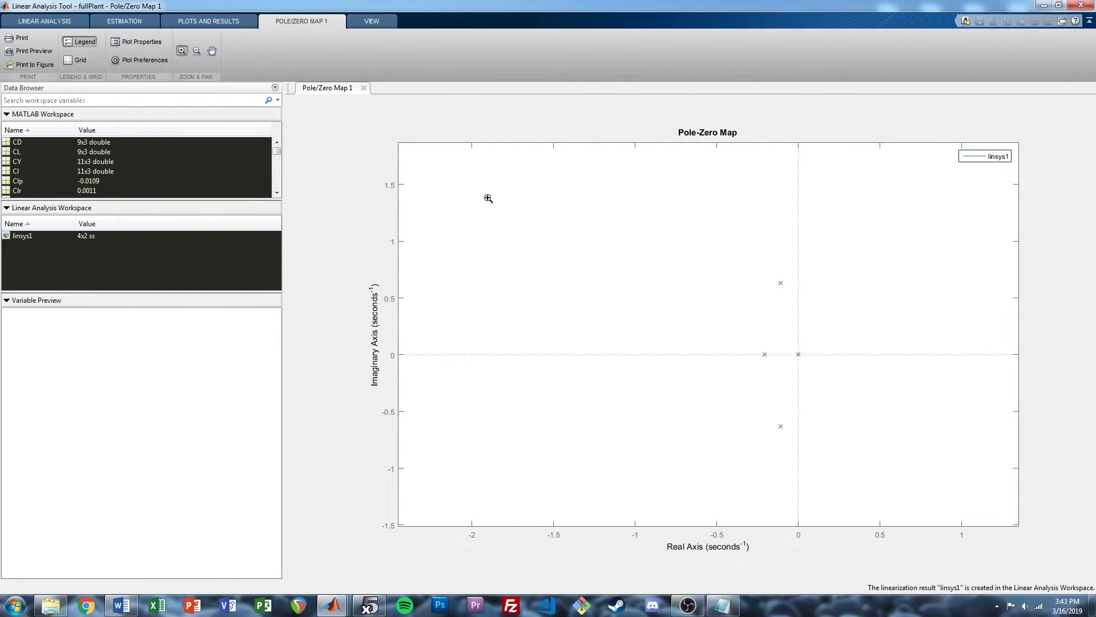
left_click(182, 51)
mouse_move(780, 286)
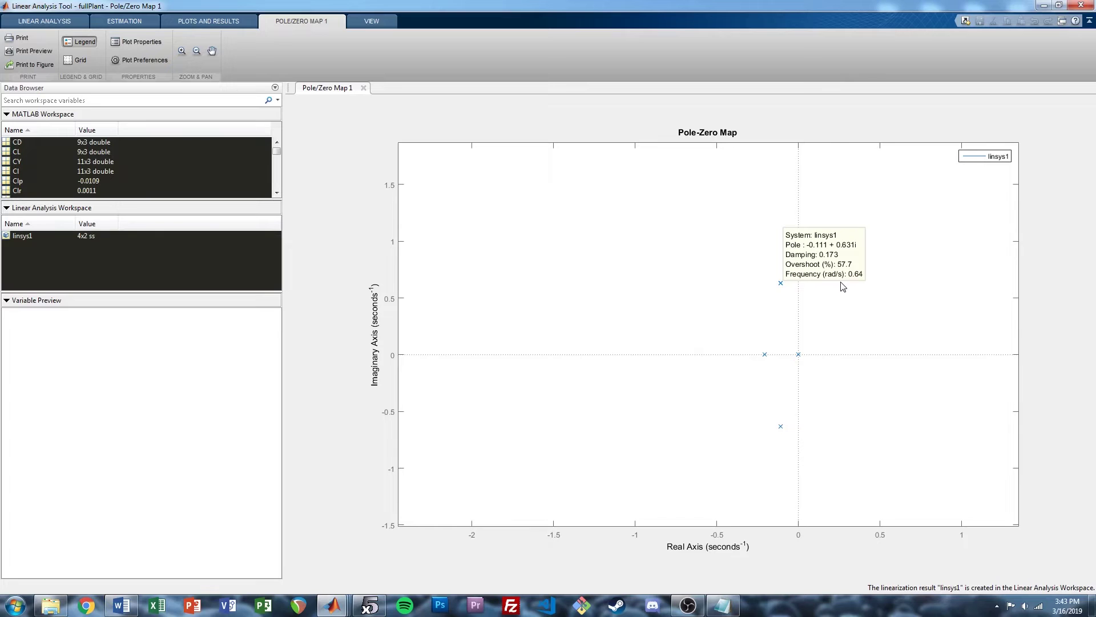
Compute .64/(2*pi) in the MATLAB Command Window by editing the previous frequency conversion
mouse_move(333, 605)
left_click(179, 557)
key("Up")
key("Home")
key("shift+Right")
key("shift+Right")
key("shift+Right")
key("shift+Right")
type(".")
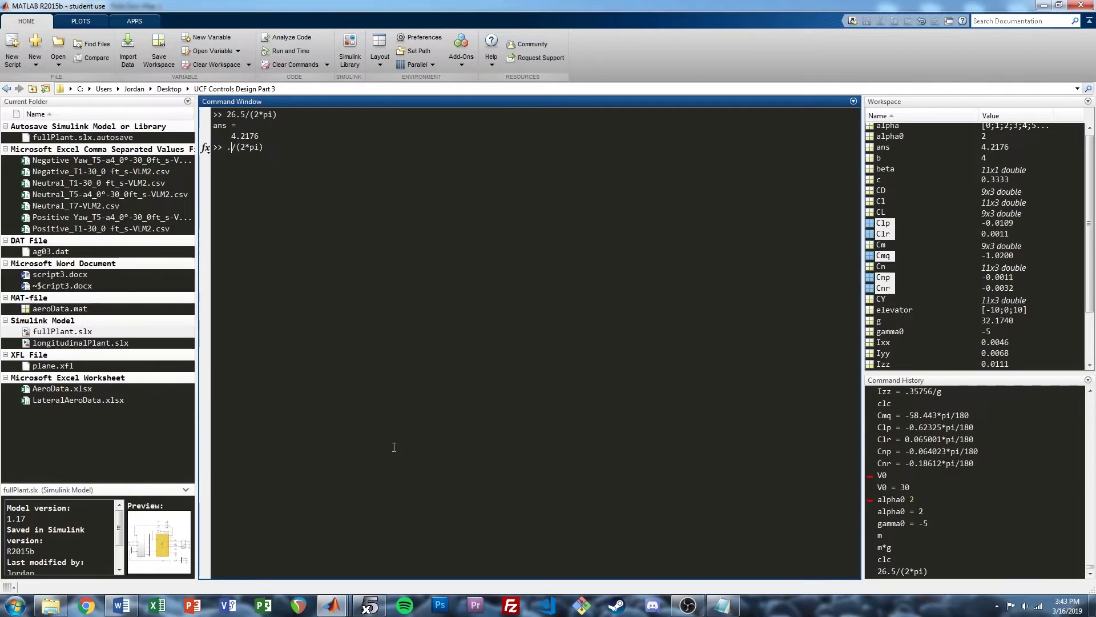
type("64")
key("Return")
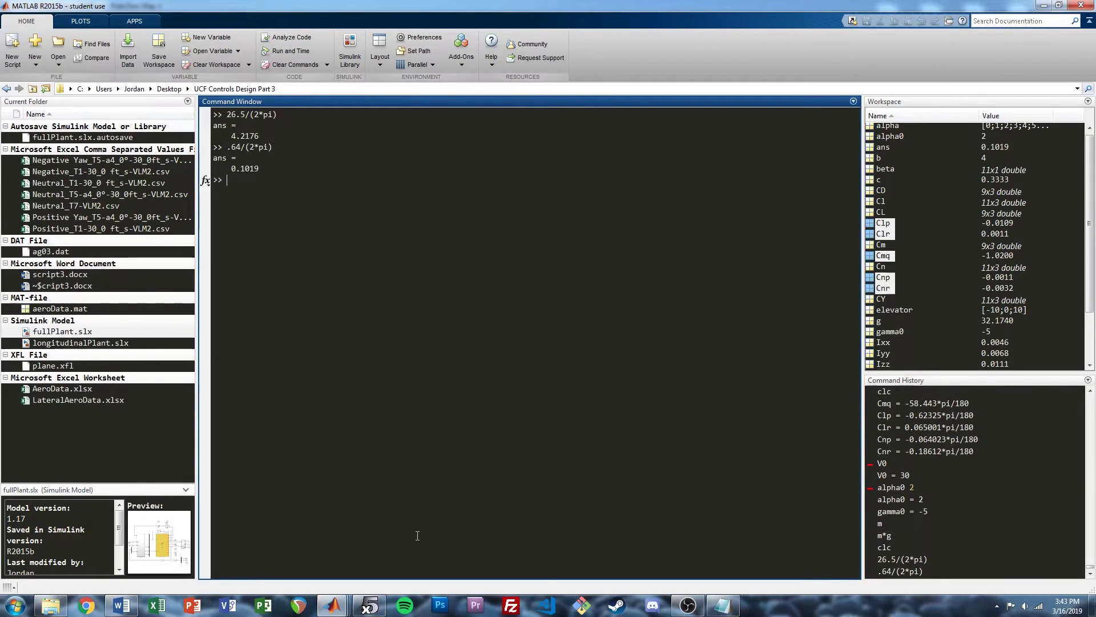
Compare longitudinal mode 3 in xflr5 with the pole-zero map, then examine lateral stability mode 1 in xflr5
left_click(371, 609)
mouse_move(333, 605)
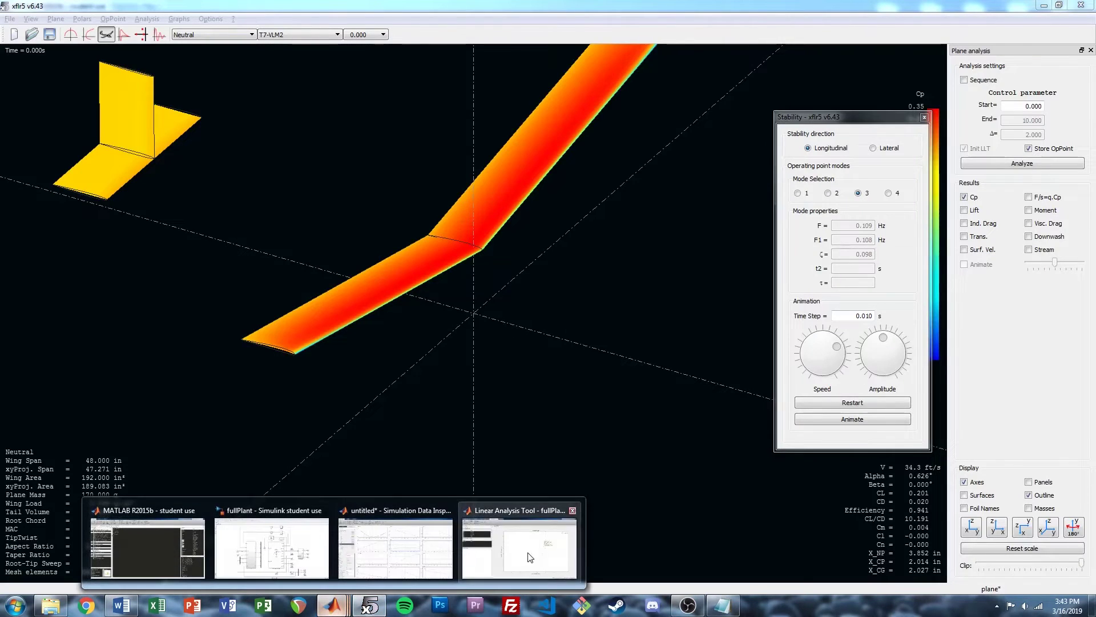
left_click(530, 557)
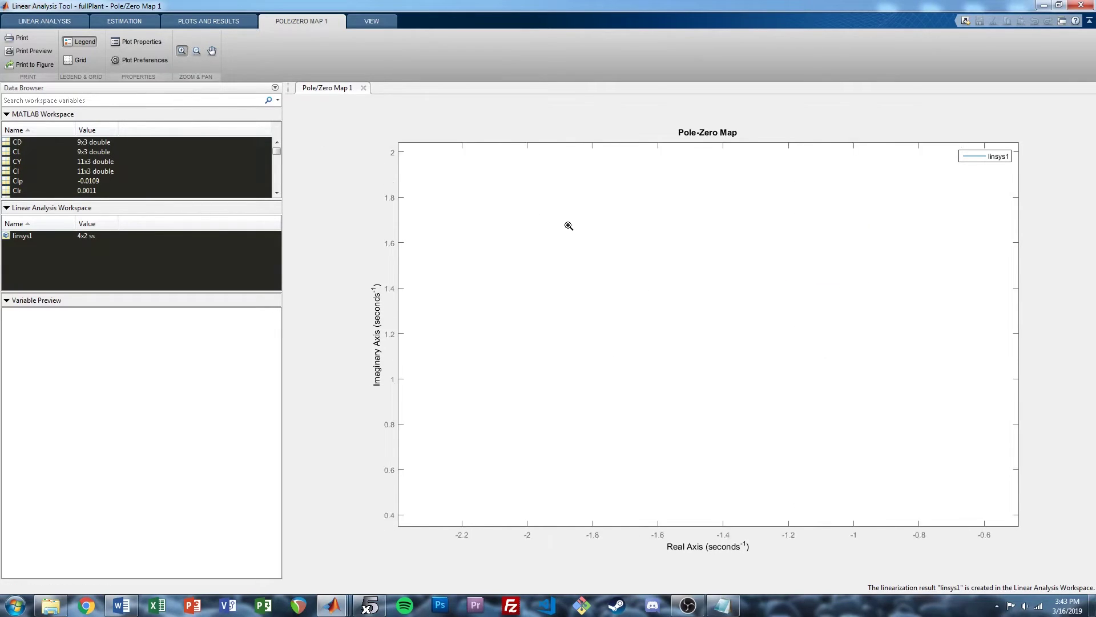
left_click(369, 605)
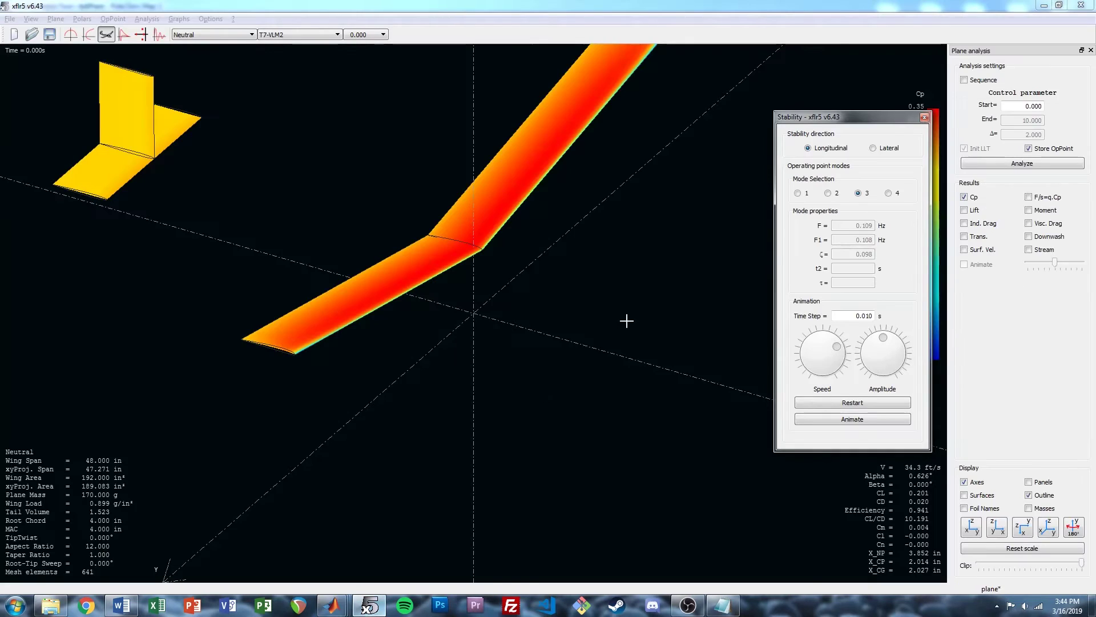
left_click(872, 148)
left_click(798, 193)
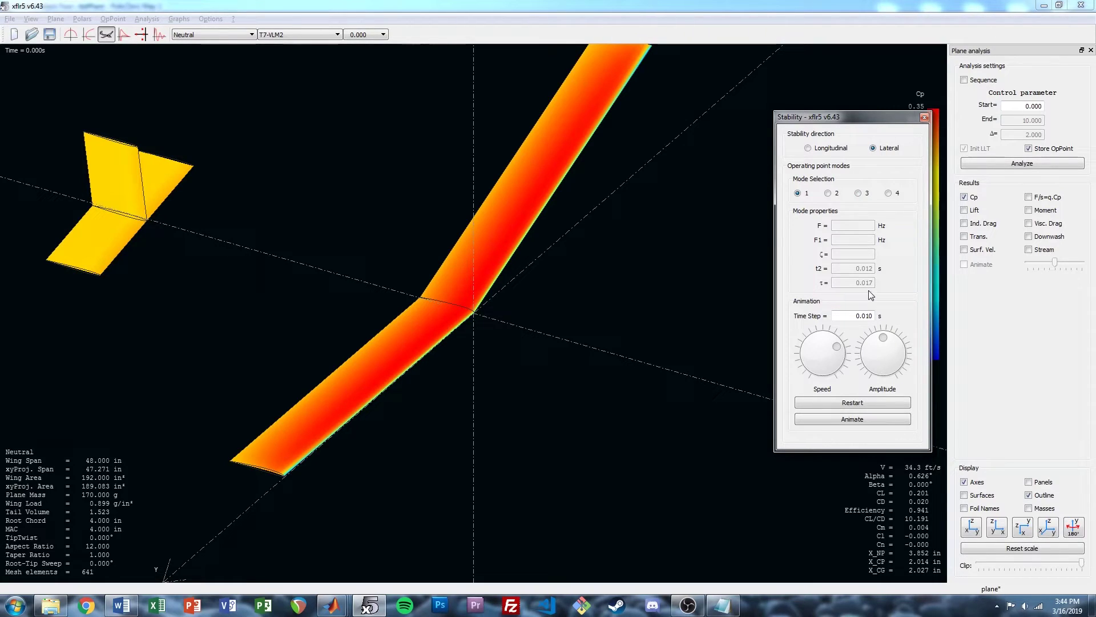
Switch to the MATLAB Command Window and compute 1/.017 from the lateral mode 1 time constant
left_click(331, 605)
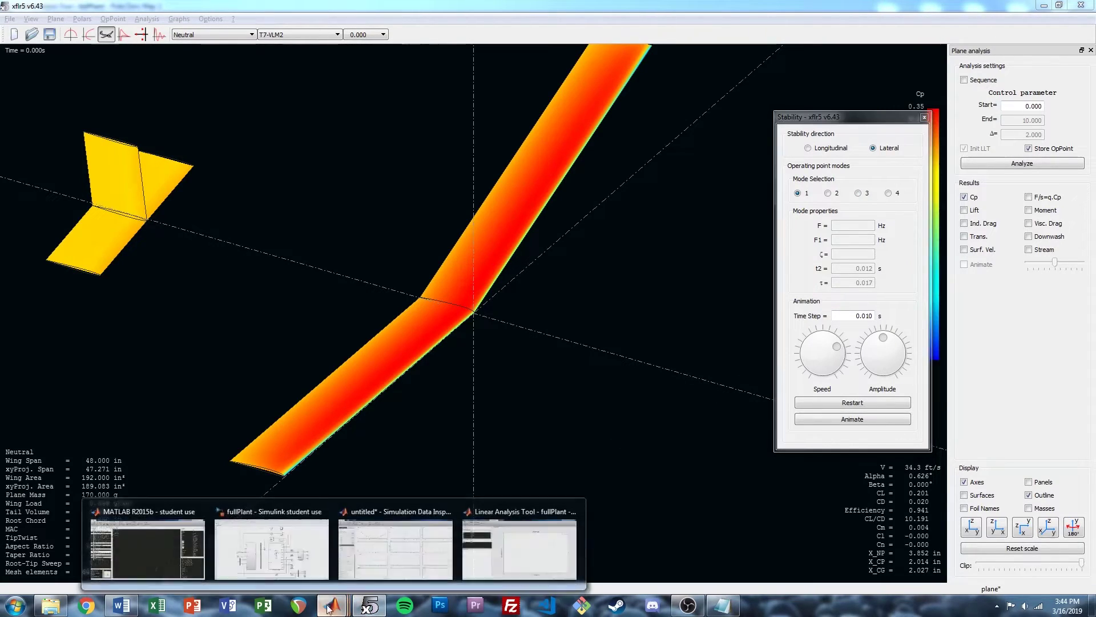
left_click(142, 549)
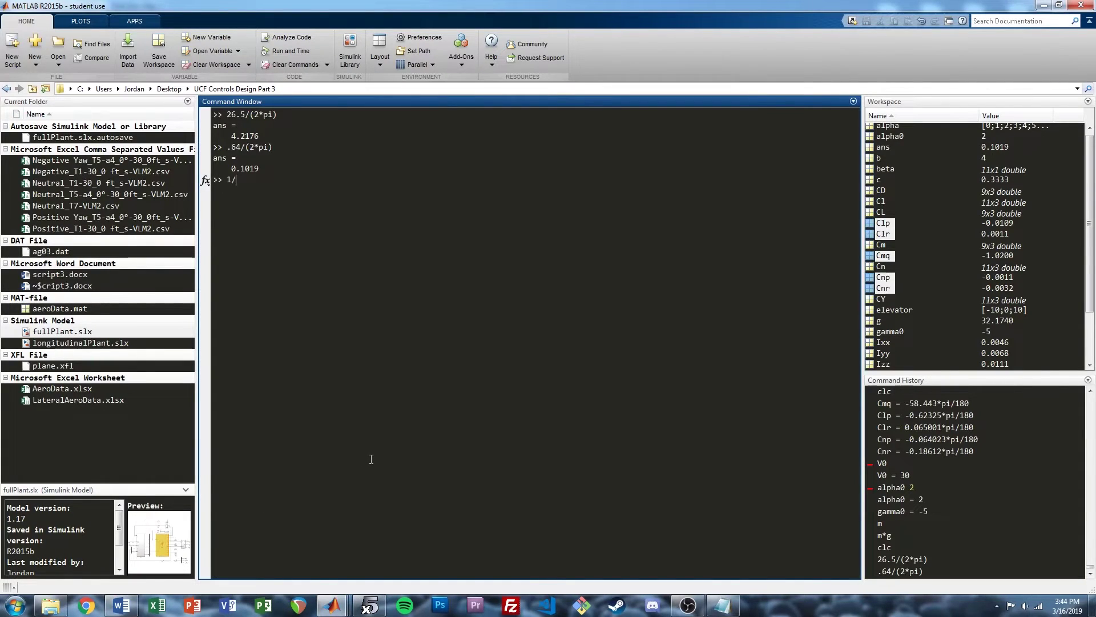
type("1/.017")
key("Return")
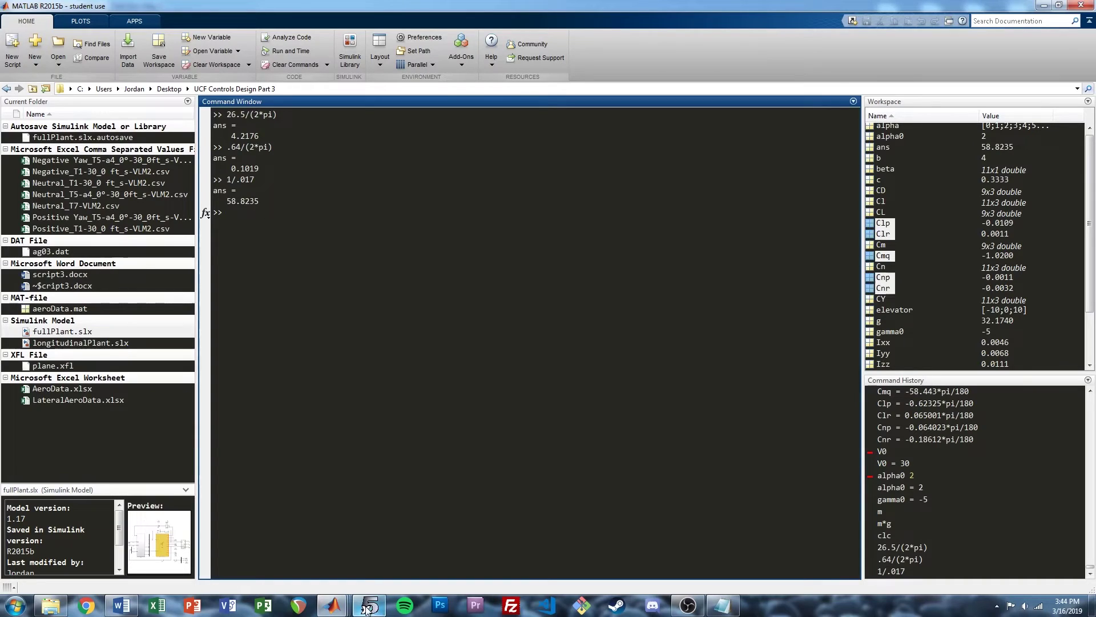
Return to the full pole-zero map in the Linear Analysis Tool and inspect the fast real pole farthest from the origin
left_click(331, 605)
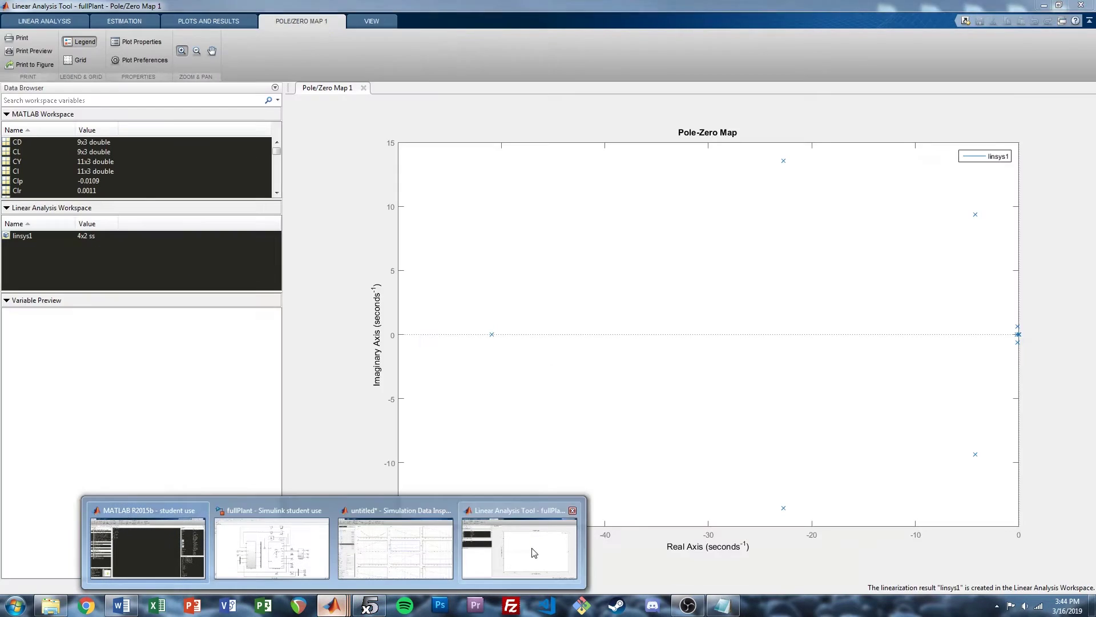
left_click(518, 548)
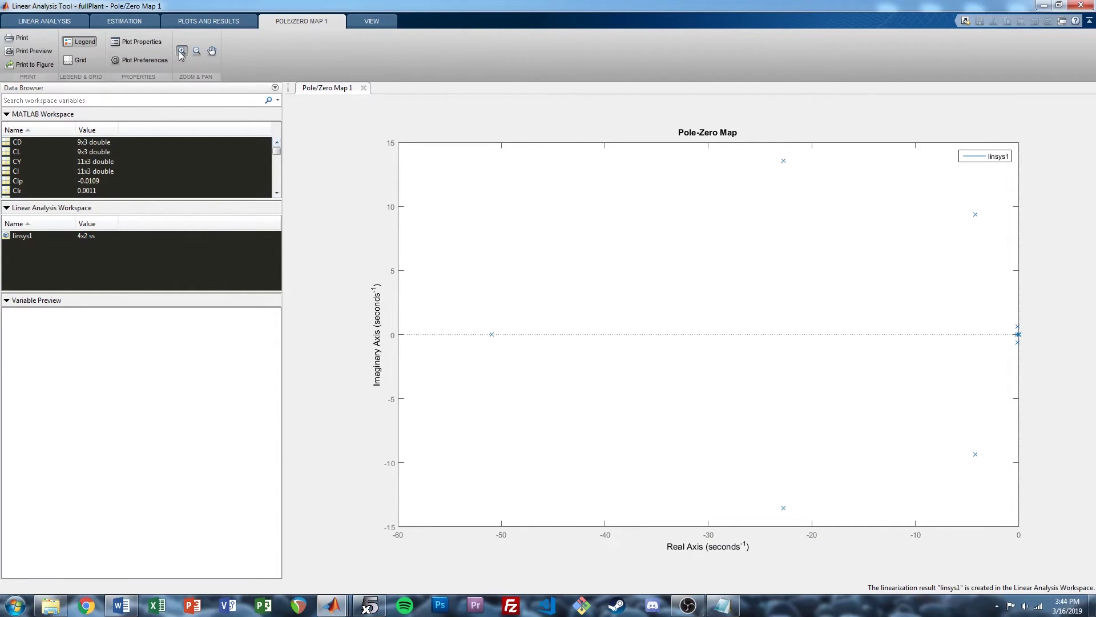
mouse_move(494, 338)
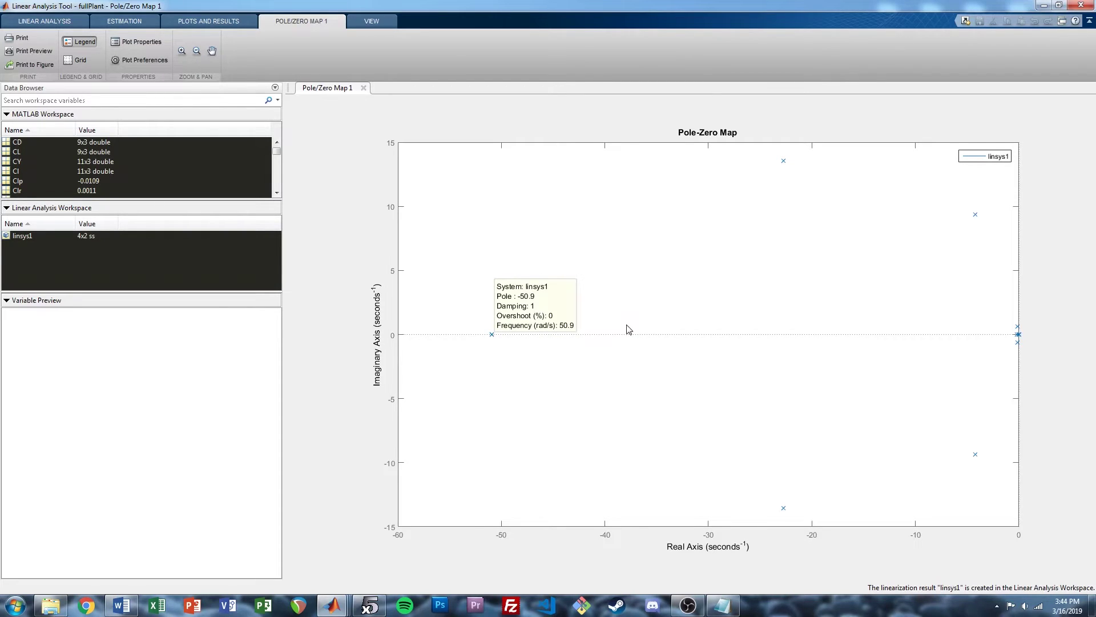
key("alt+Tab")
key("alt+Tab")
left_click(604, 374)
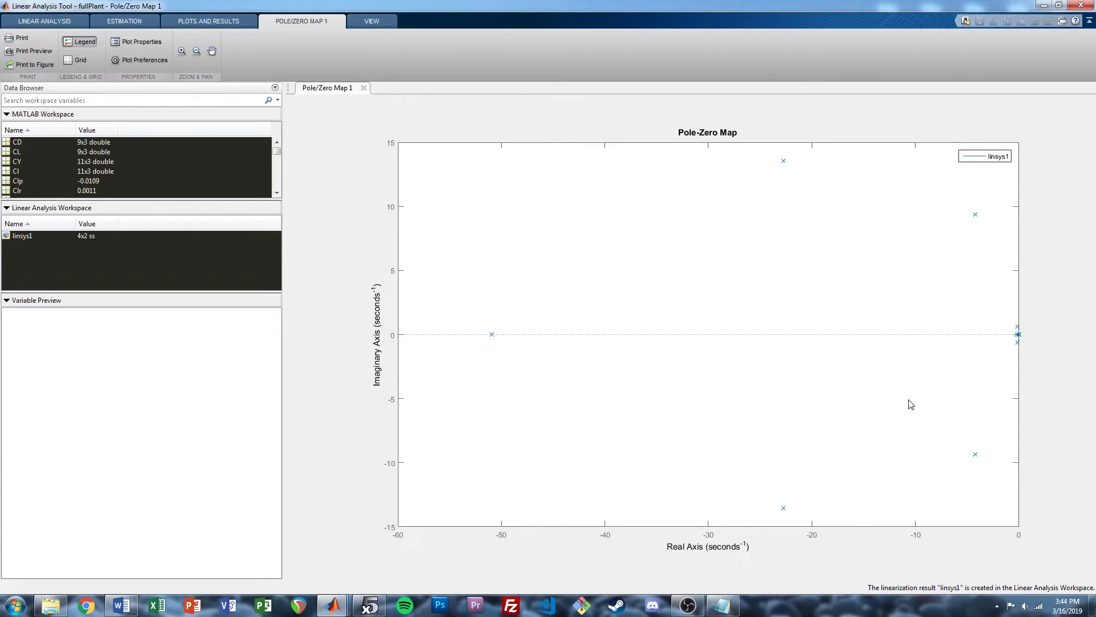
Inspect the complex pole pair near -4 on the real axis and compute 10/(2*pi) in the MATLAB Command Window
mouse_move(977, 219)
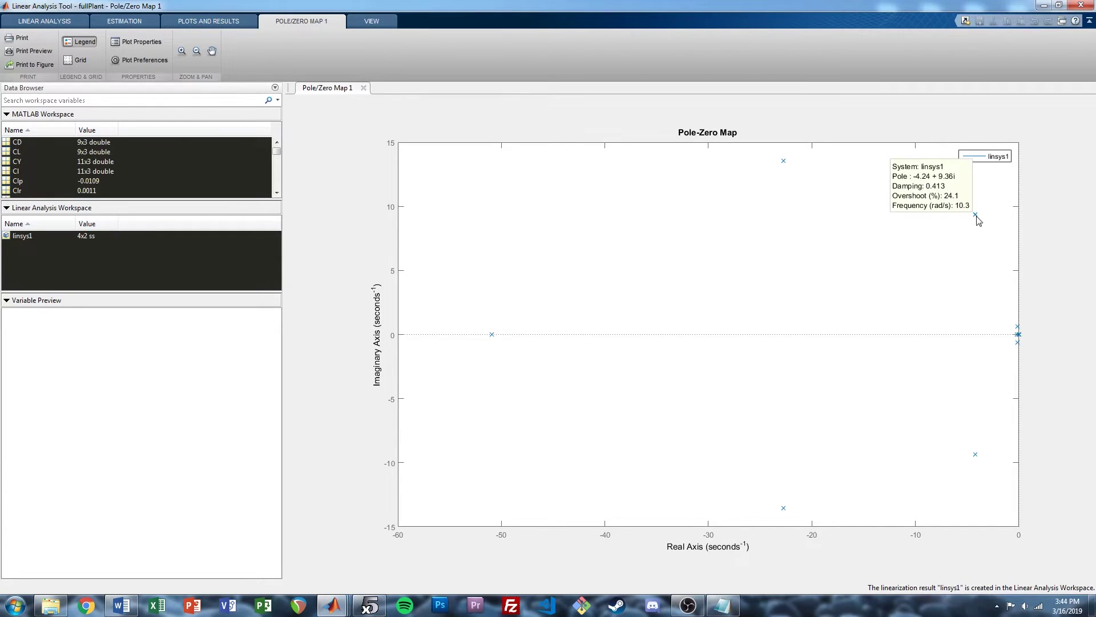
left_click(976, 455)
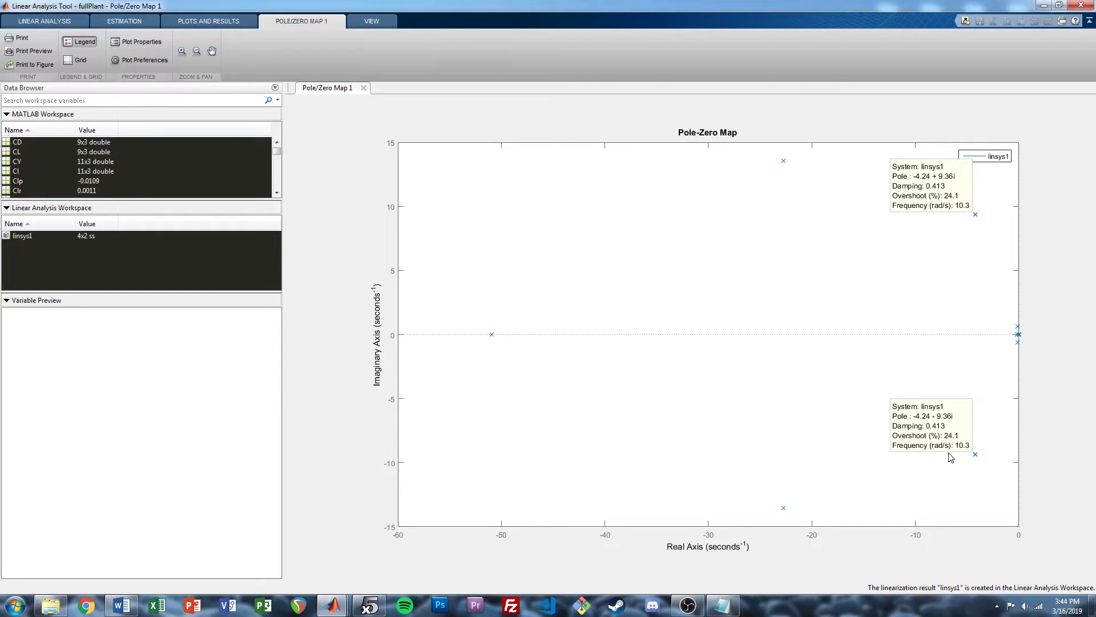
key("alt+Tab")
type("10")
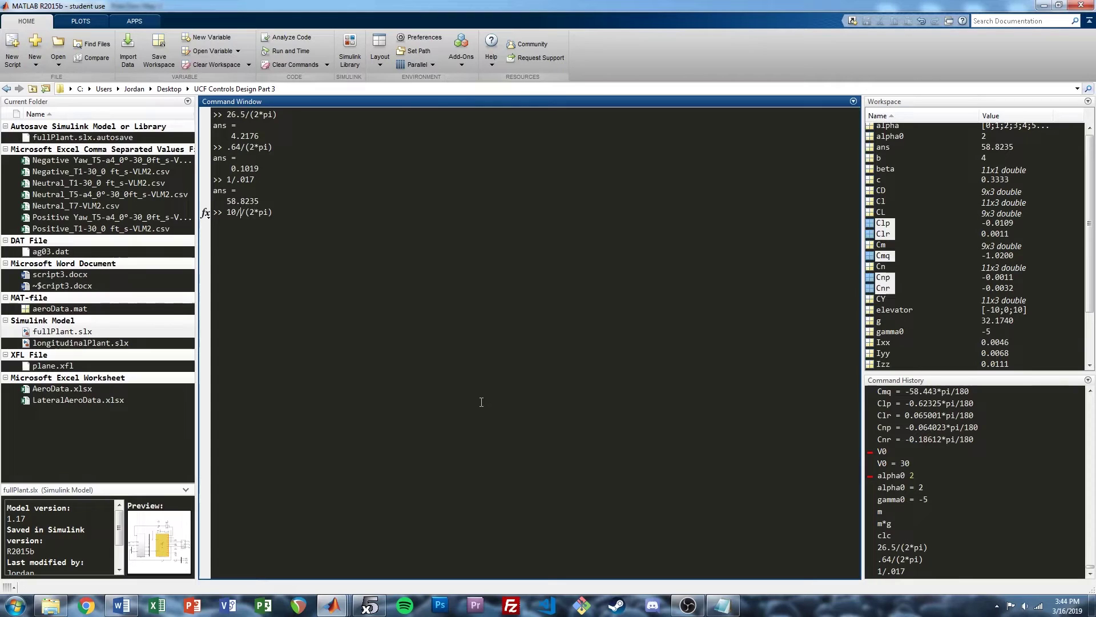
key("Return")
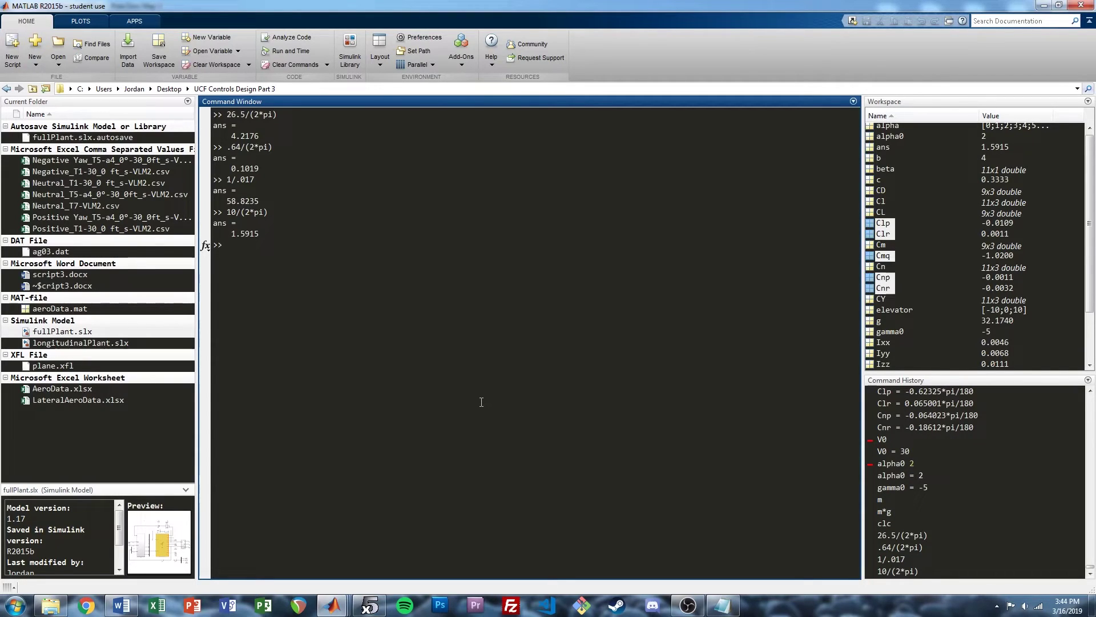
Switch to xflr5 and examine the properties of lateral stability modes 2 and 4
left_click(371, 604)
left_click(832, 194)
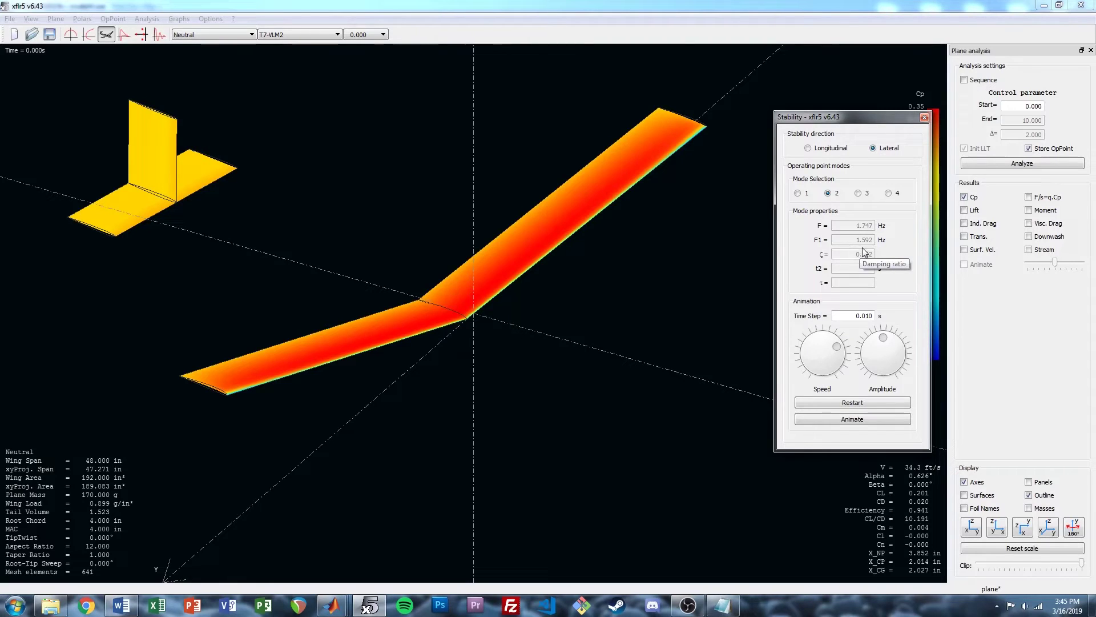
left_click(889, 193)
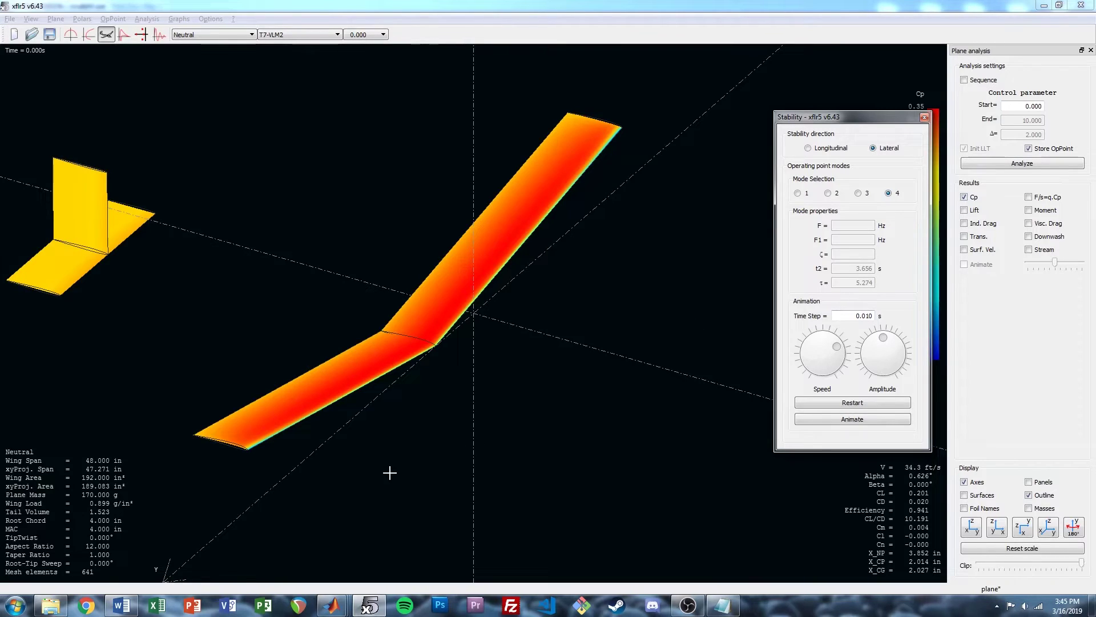
Switch to the MATLAB Command Window and compute 1/5.3 from the lateral mode 4 time constant
left_click(331, 604)
left_click(147, 545)
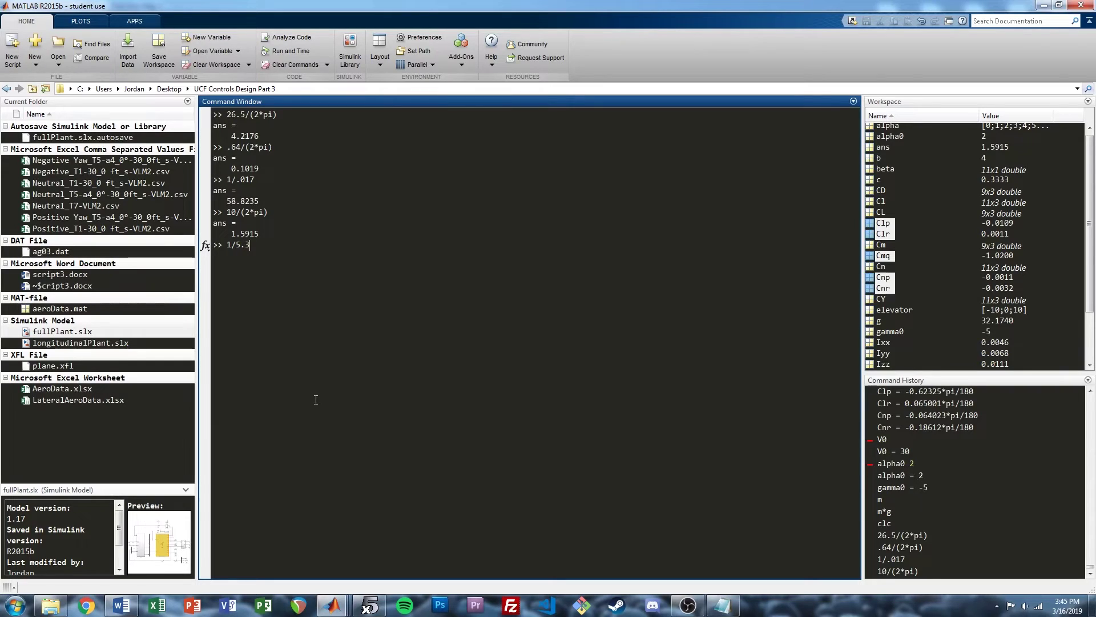
key("Return")
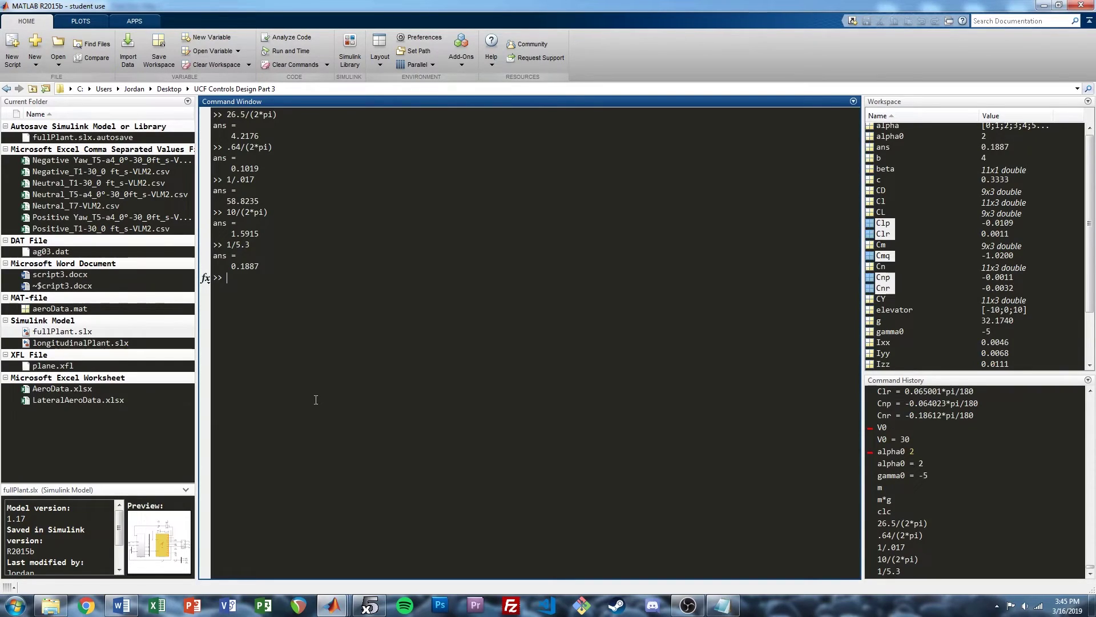
Switch to the Linear Analysis Tool and enlarge the pole cluster near the origin of the pole-zero map
mouse_move(333, 604)
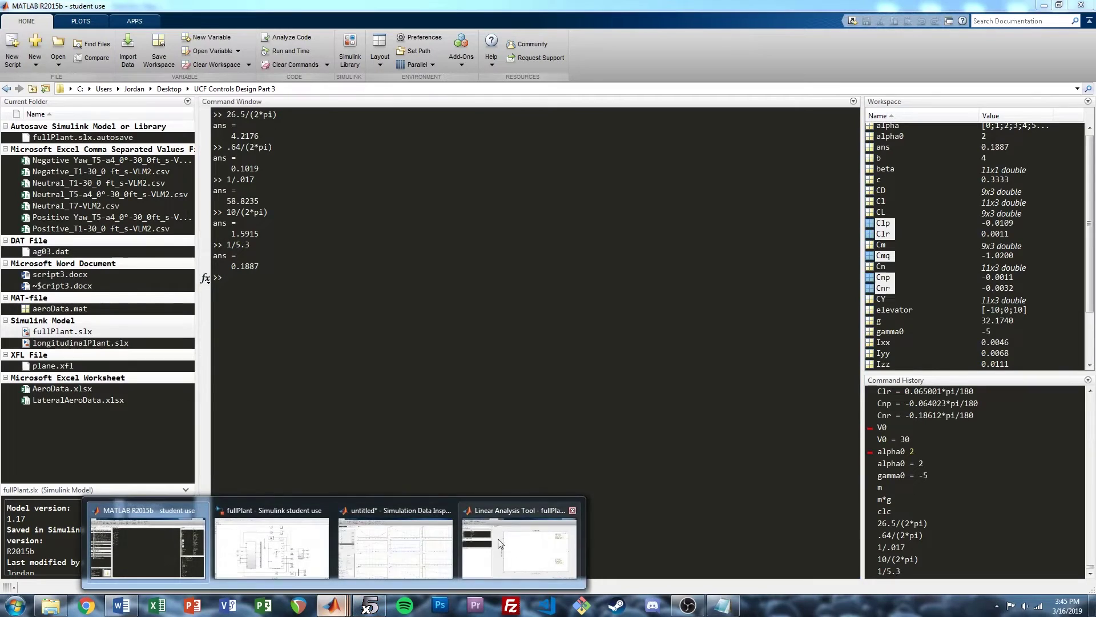
left_click(543, 544)
left_click(182, 50)
left_click_drag(985, 308, 1031, 354)
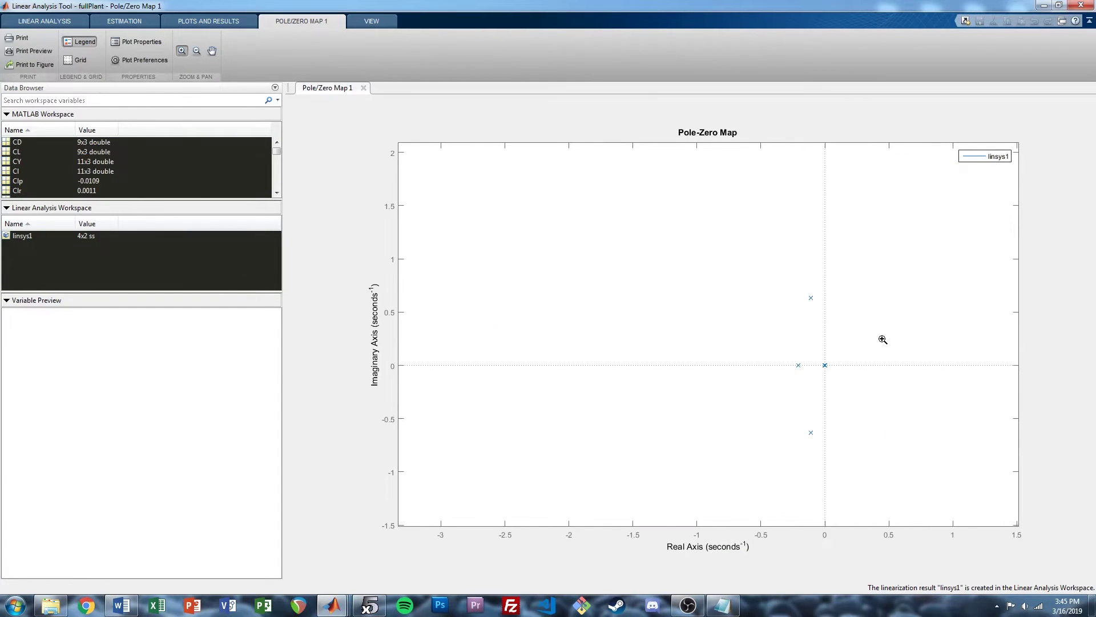
Inspect the properties of the real pole just left of the origin and restore the pole-zero map's full view
left_click(182, 50)
left_click(797, 365)
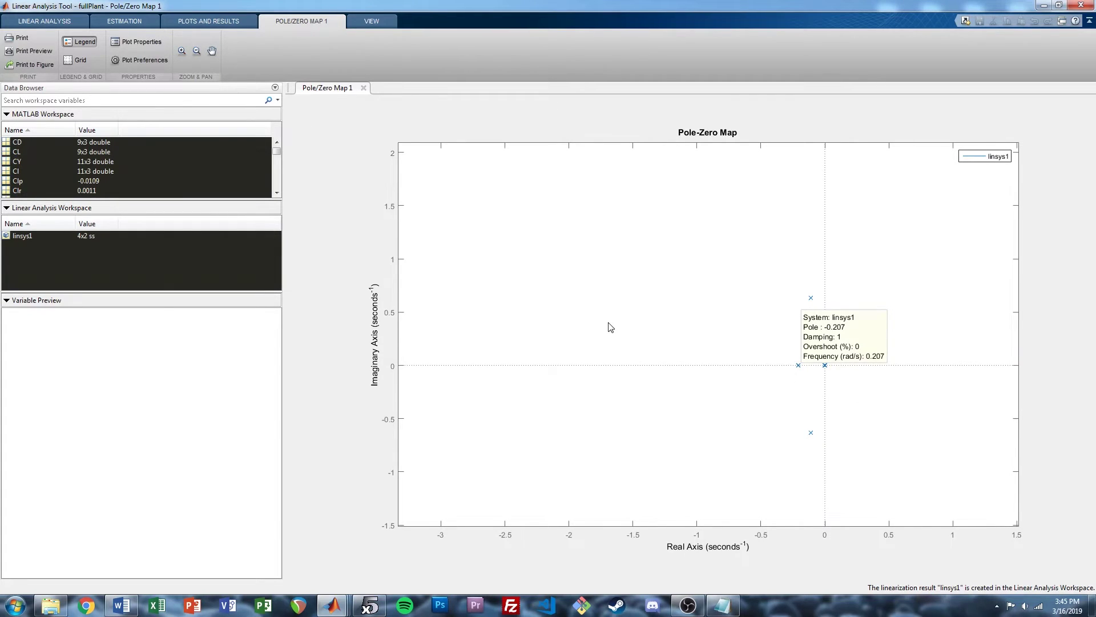
key("alt+Tab")
key("alt+Tab")
double_click(566, 276)
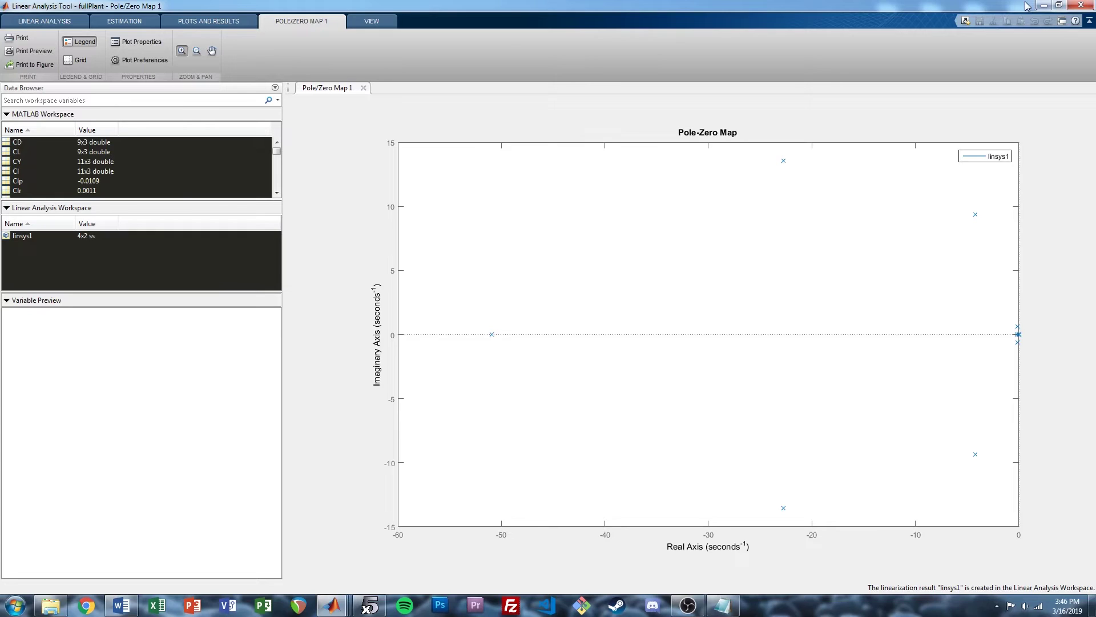
Close the Linear Analysis Tool without saving its session and switch to the fullPlant Simulink model
left_click(1083, 5)
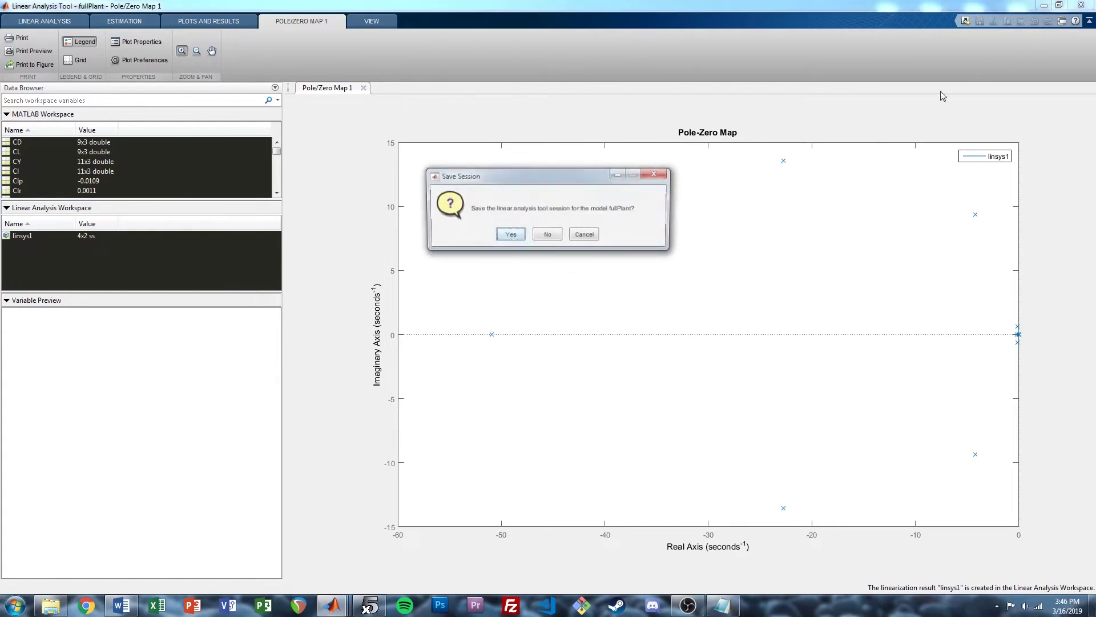
left_click(543, 237)
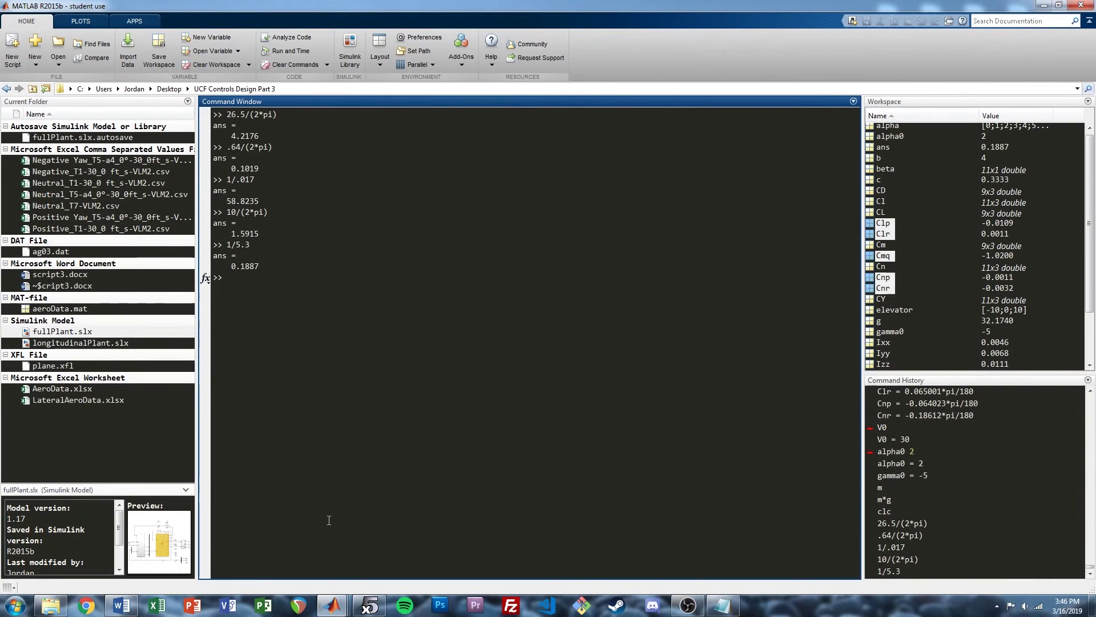
mouse_move(346, 610)
left_click(333, 545)
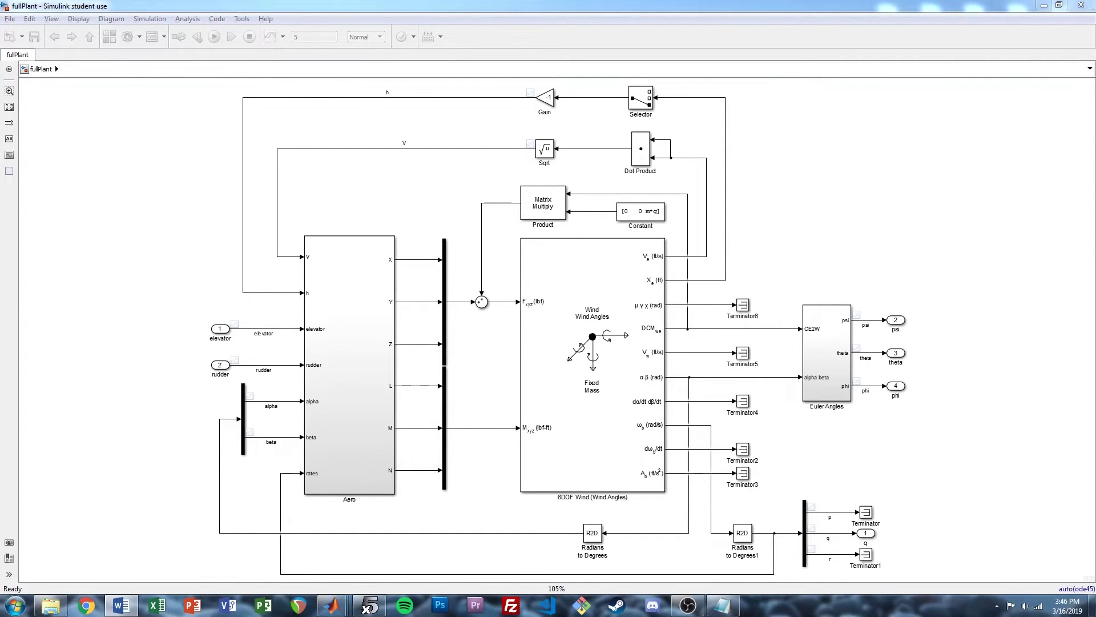
Group all blocks of the fullPlant model into a single subsystem
left_click(836, 205)
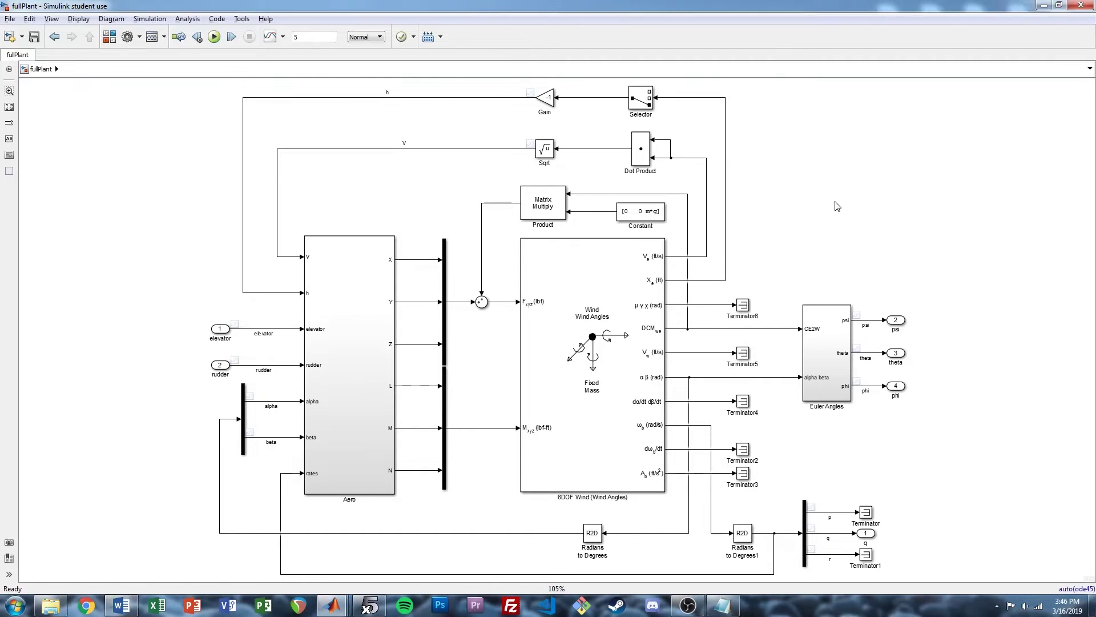
left_click(835, 203)
key("ctrl+a")
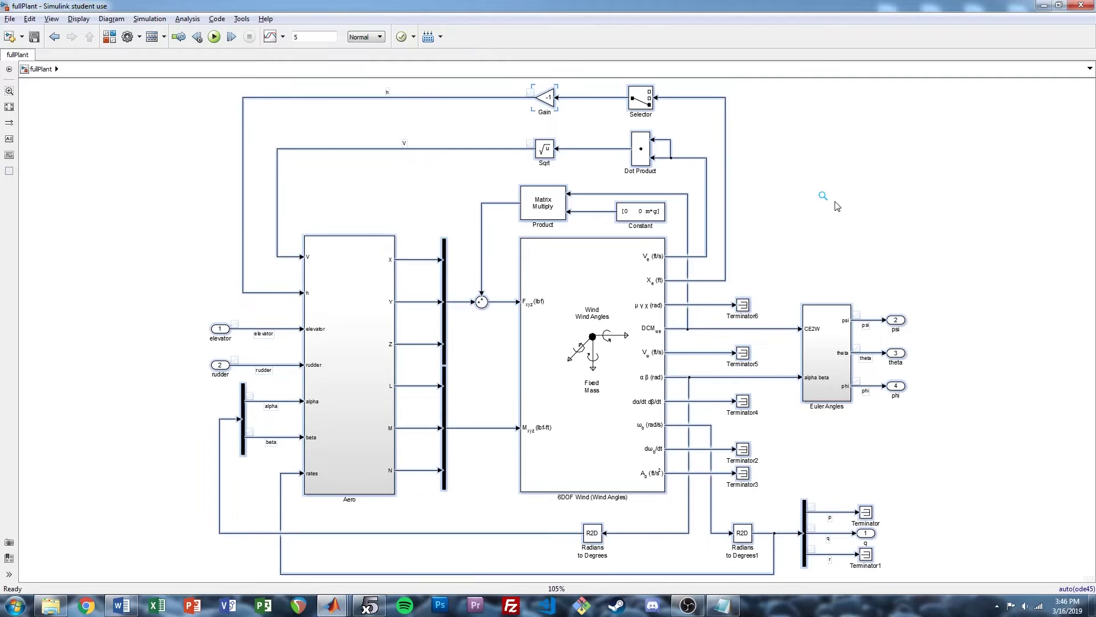
key("ctrl+g")
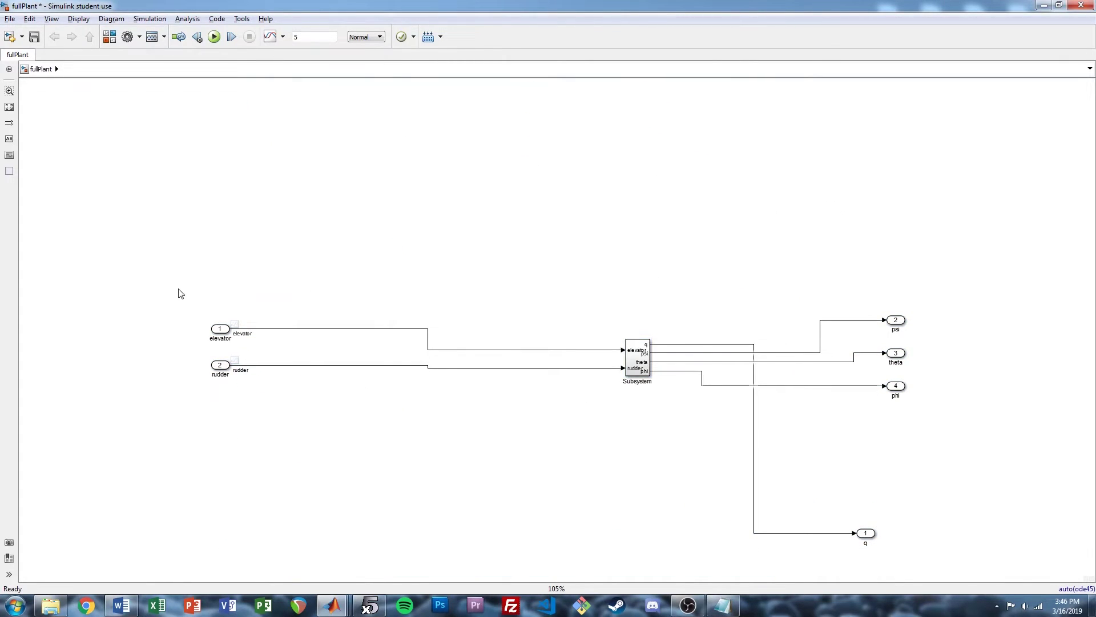
Delete the top-level q, psi, theta and phi outports, the elevator and rudder inports, and their connecting lines
left_click_drag(742, 234, 964, 562)
key("Delete")
left_click_drag(169, 250, 368, 431)
key("Delete")
Inside the subsystem, label the two input signals elevator and rudder and turn on data recording for both
double_click(638, 366)
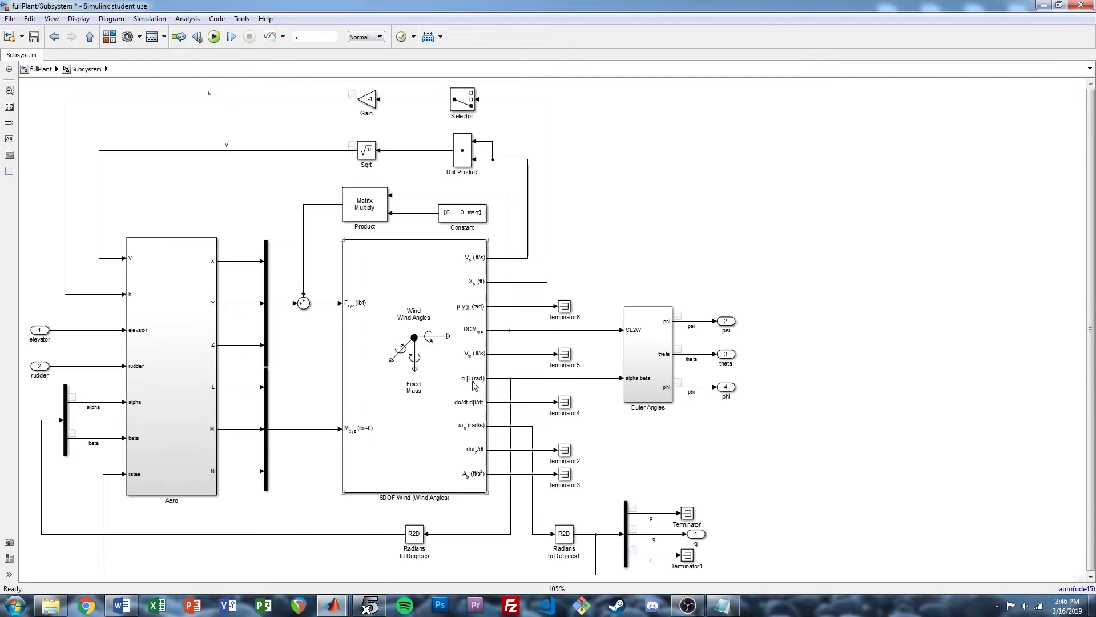
type("elevator")
double_click(271, 368)
type("rudder")
left_click(265, 322)
left_click_drag(270, 318, 274, 370)
left_click(284, 37)
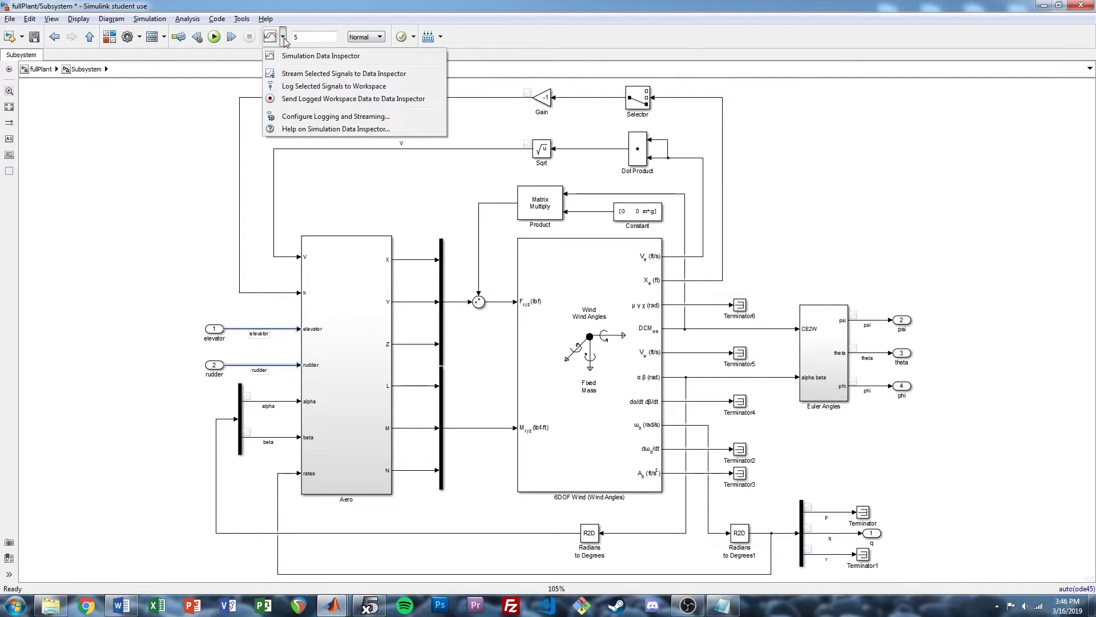
left_click(298, 80)
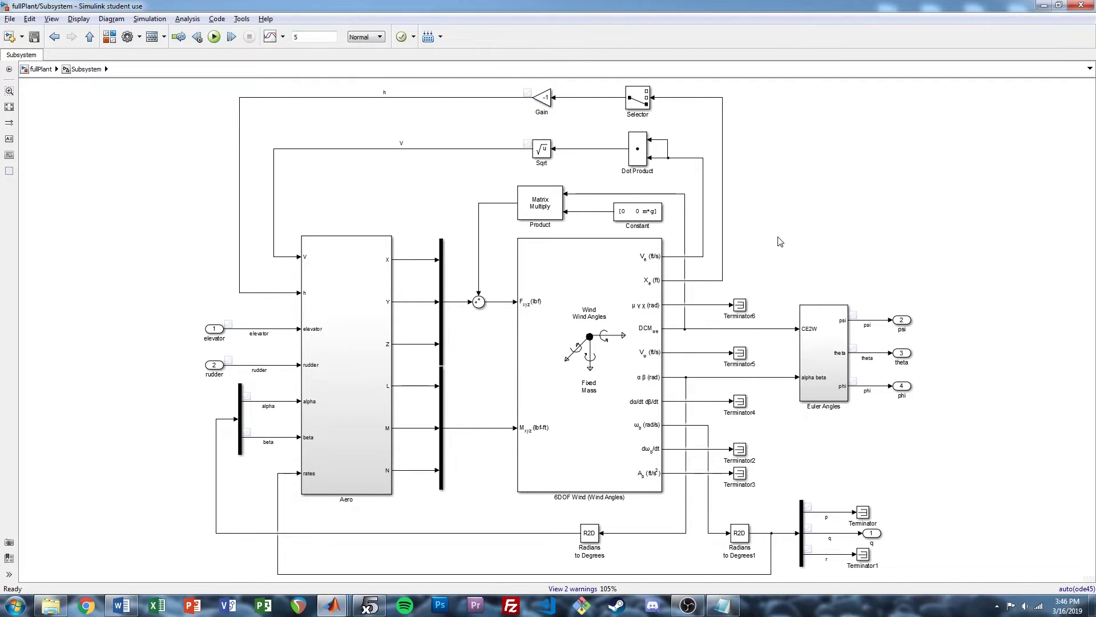
Shift the Gain/Selector, Sqrt/Dot Product and Product/Constant rows down to tighten the spacing above the 6DOF block
left_click_drag(514, 119, 668, 111)
left_click(844, 139)
left_click_drag(508, 220, 670, 279)
key("Down")
key("Down")
left_click(765, 264)
left_click(540, 202)
key("Down")
key("Down")
left_click(574, 220)
left_click_drag(507, 186, 662, 234)
key("Down")
key("Down")
key("Down")
left_click(805, 235)
left_click_drag(516, 113, 680, 172)
key("Down")
key("Down")
key("Down")
key("Down")
key("Down")
key("Down")
key("Down")
left_click(805, 242)
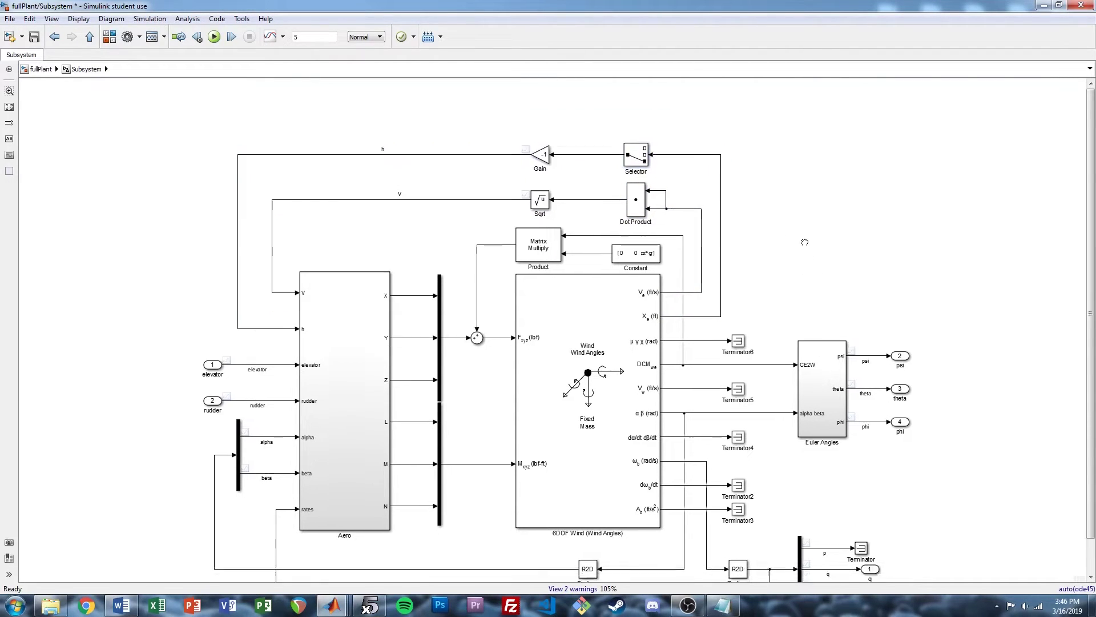
Shift the Radians to Degrees blocks and the p, q, r output group up closer to the 6DOF block, and save the model
scroll(805, 242, "down", 3)
left_click(597, 488)
key("Up")
key("Up")
left_click(665, 527)
left_click_drag(941, 539, 702, 422)
key("Up")
key("Up")
key("Up")
key("Up")
left_click(781, 544)
left_click_drag(701, 514, 706, 503)
left_click(784, 515)
key("space")
key("ctrl+s")
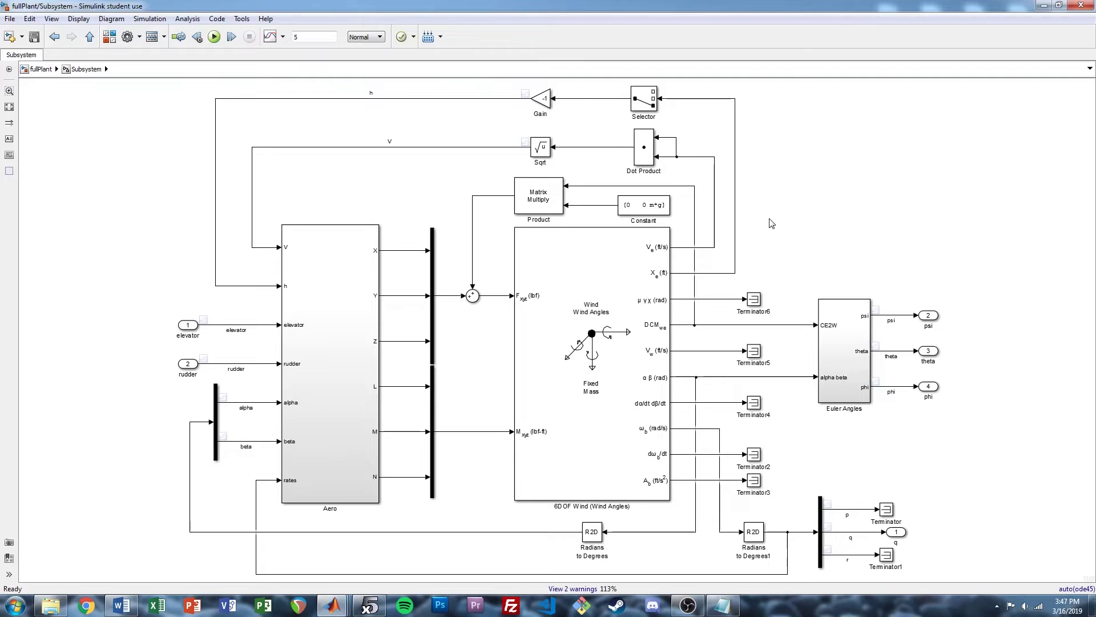
Return to the top level, enlarge the subsystem block, rename it Plant and save the model
key("Escape")
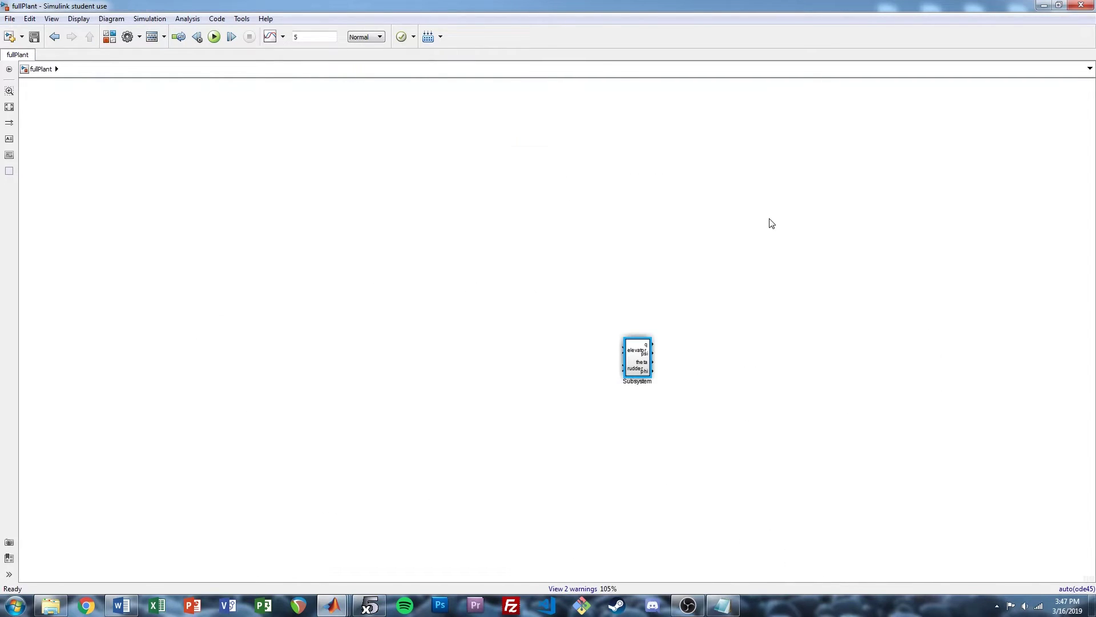
left_click_drag(654, 379, 692, 418)
left_click_drag(656, 384, 580, 327)
left_click_drag(619, 362, 643, 434)
double_click(602, 443)
type("Plant")
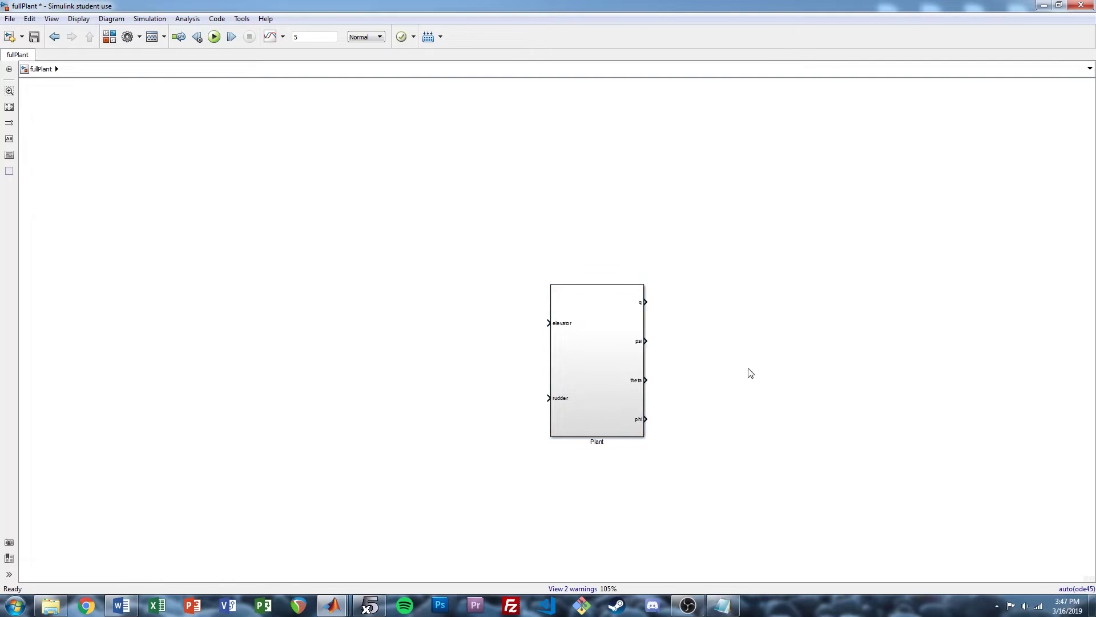
key("space")
key("ctrl+s")
Inside the Plant subsystem, set the theta outport's port number to 2
scroll(627, 321, "down", 1)
scroll(626, 320, "up", 1)
scroll(571, 311, "up", 1)
scroll(513, 302, "down", 1)
left_click(443, 281)
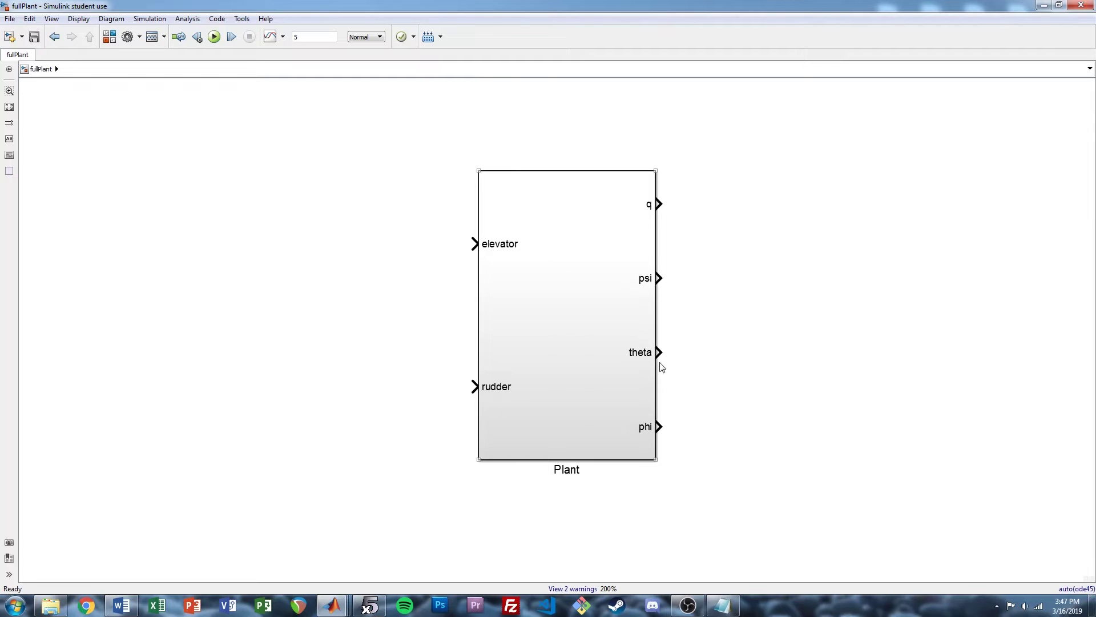
double_click(599, 323)
left_click(937, 354)
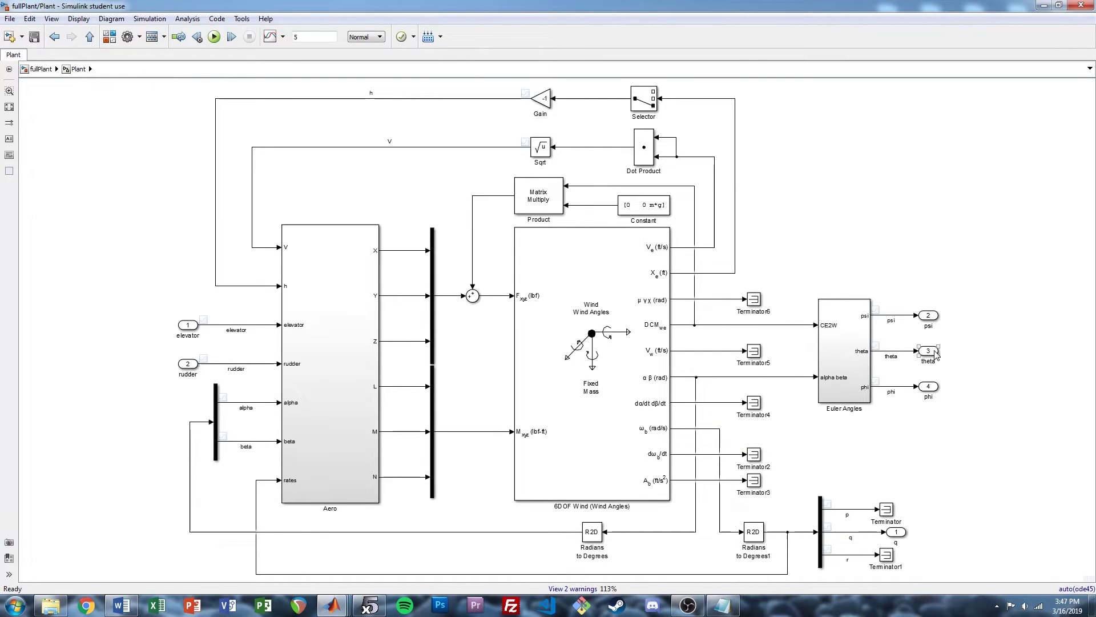
double_click(936, 354)
type("2")
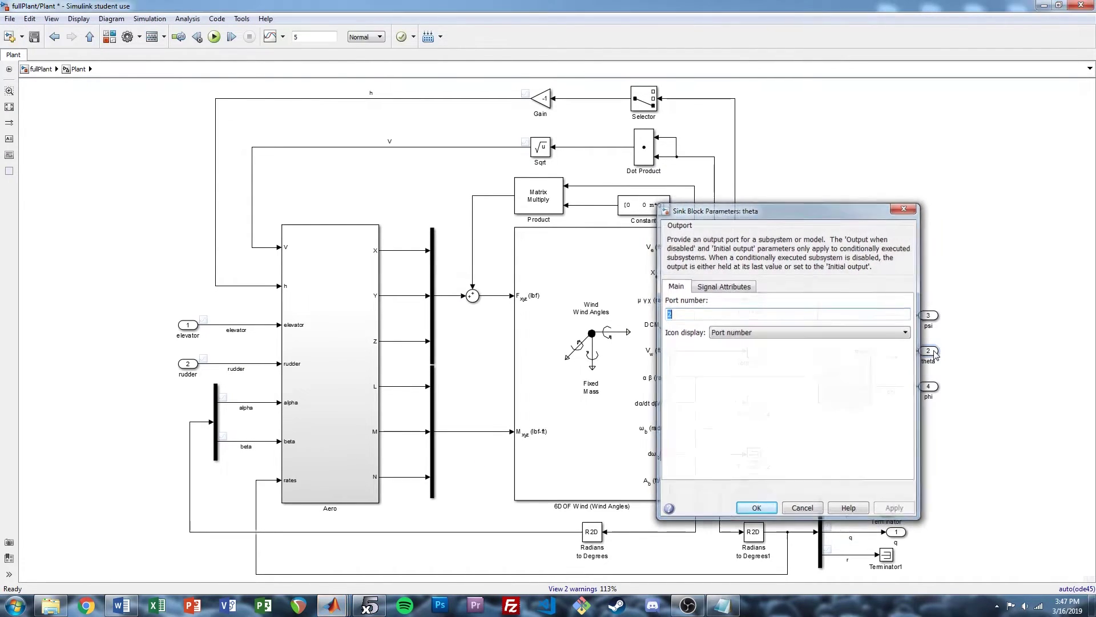
key("Return")
Check the contents of the Euler Angles subsystem, then save the model and return to its top level
double_click(864, 354)
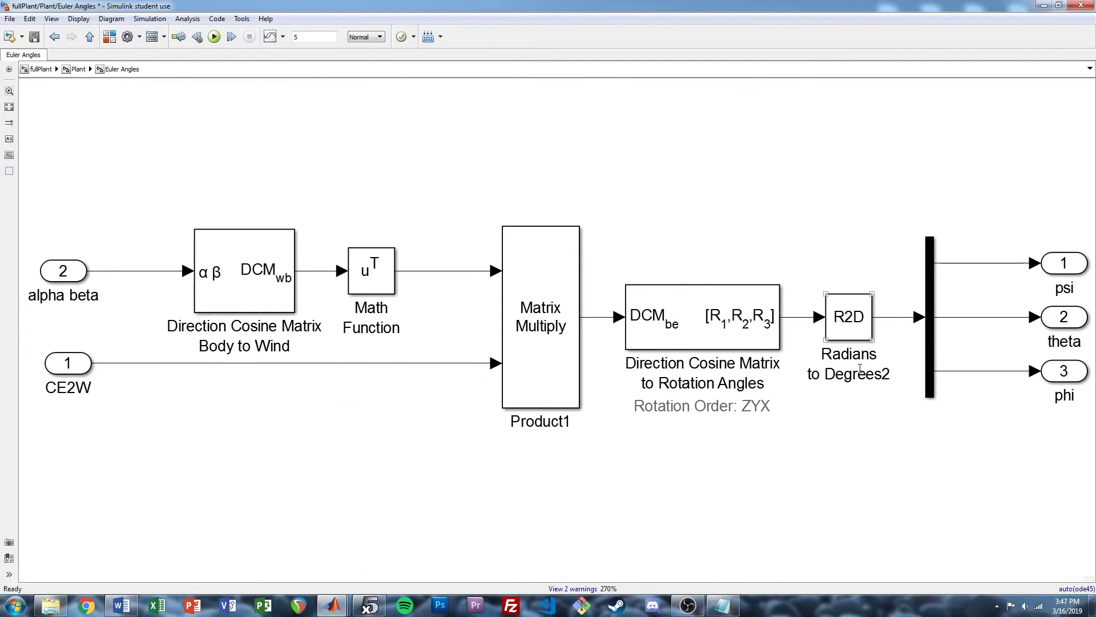
key("Escape")
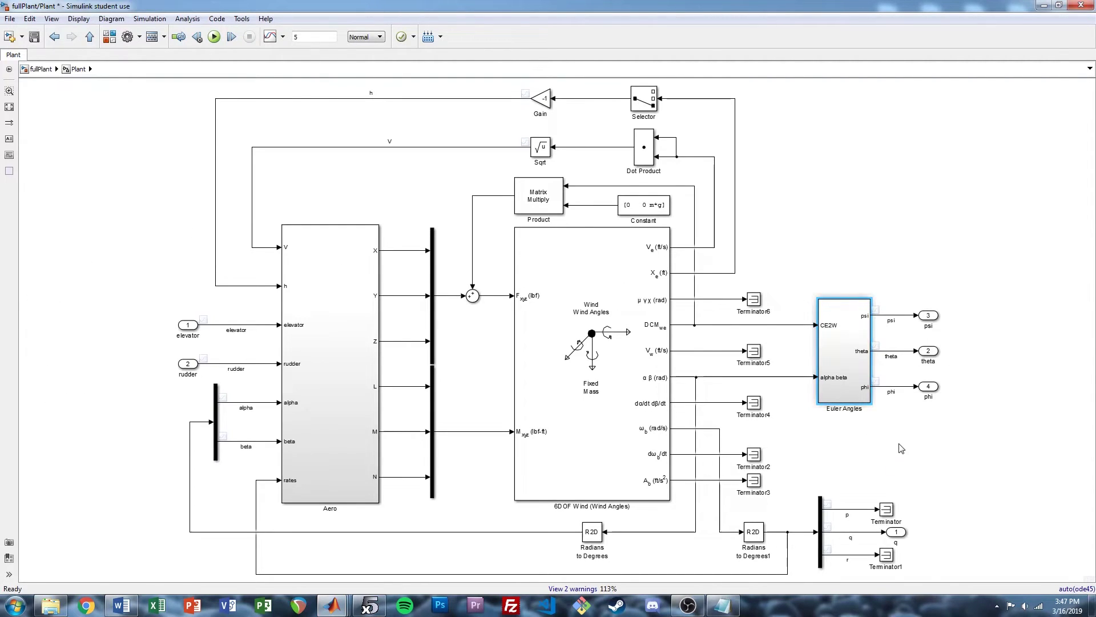
double_click(850, 344)
key("Escape")
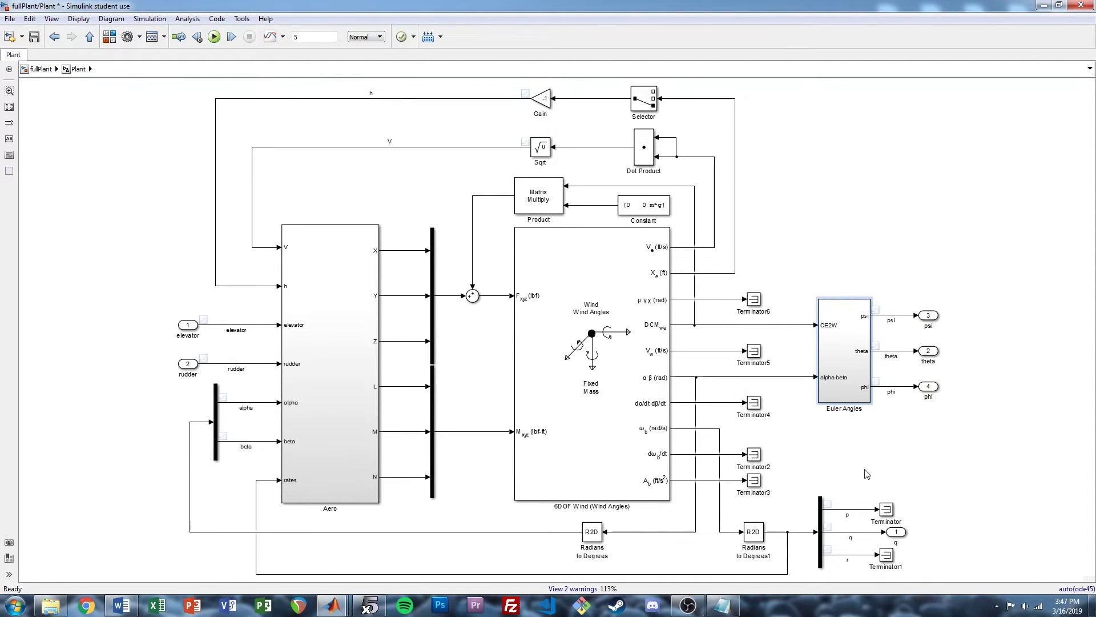
left_click(894, 533)
key("ctrl+s")
left_click(821, 470)
key("Escape")
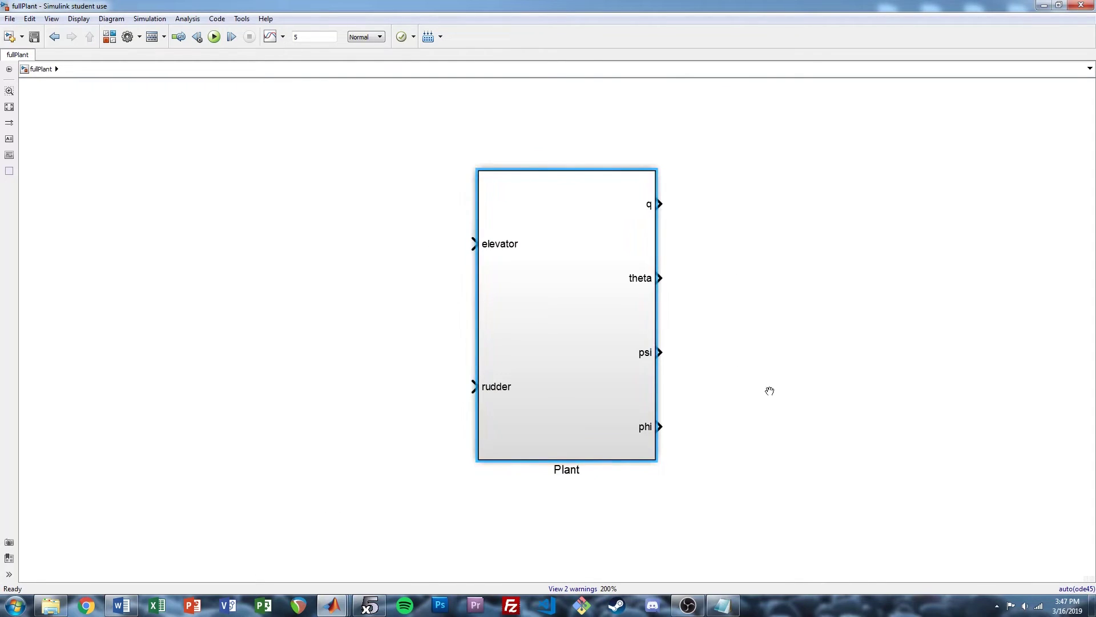
Add a Nonlinear Second-Order Actuator block, connect it to the Plant's elevator input and review its parameters
scroll(768, 387, "up", 2)
scroll(753, 330, "down", 1)
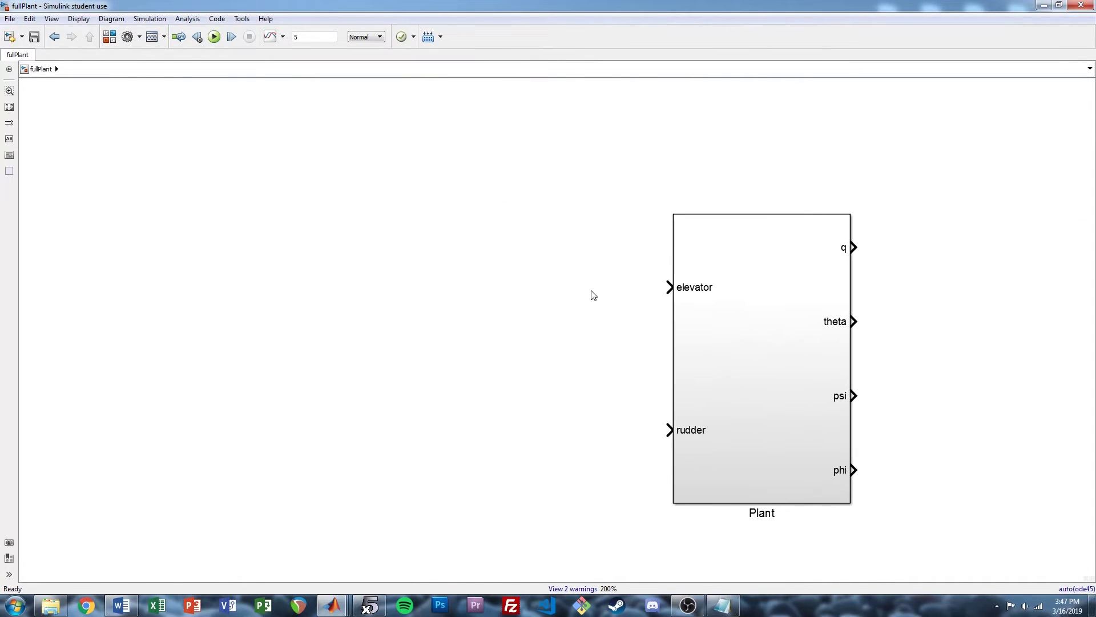
double_click(492, 282)
type("second ord")
key("Down")
key("Down")
key("Down")
key("Return")
left_click_drag(513, 285, 574, 291)
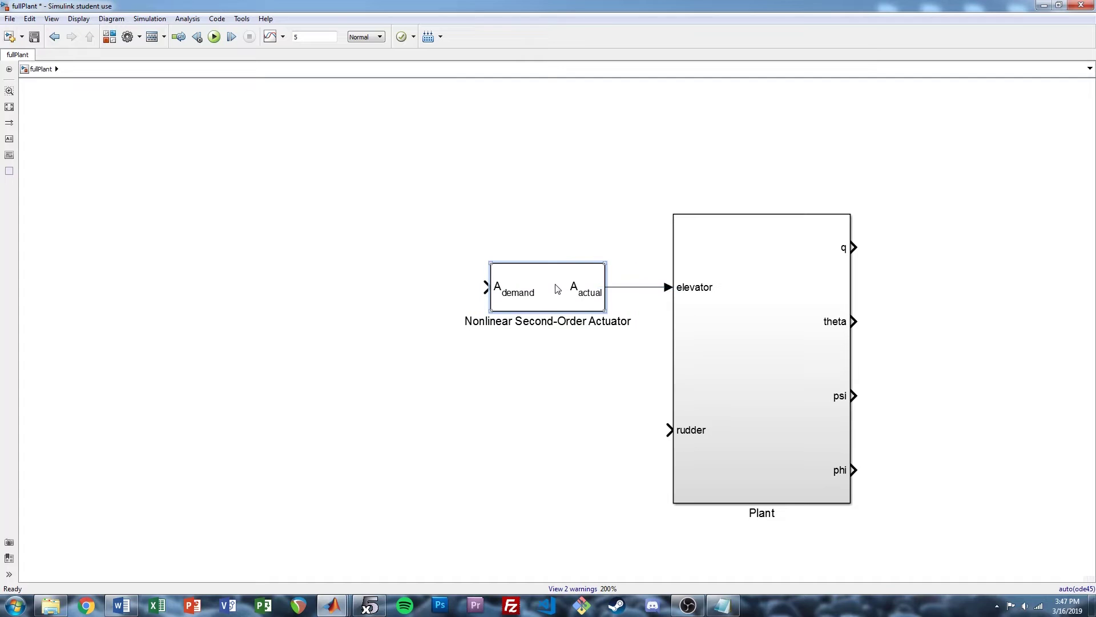
double_click(558, 288)
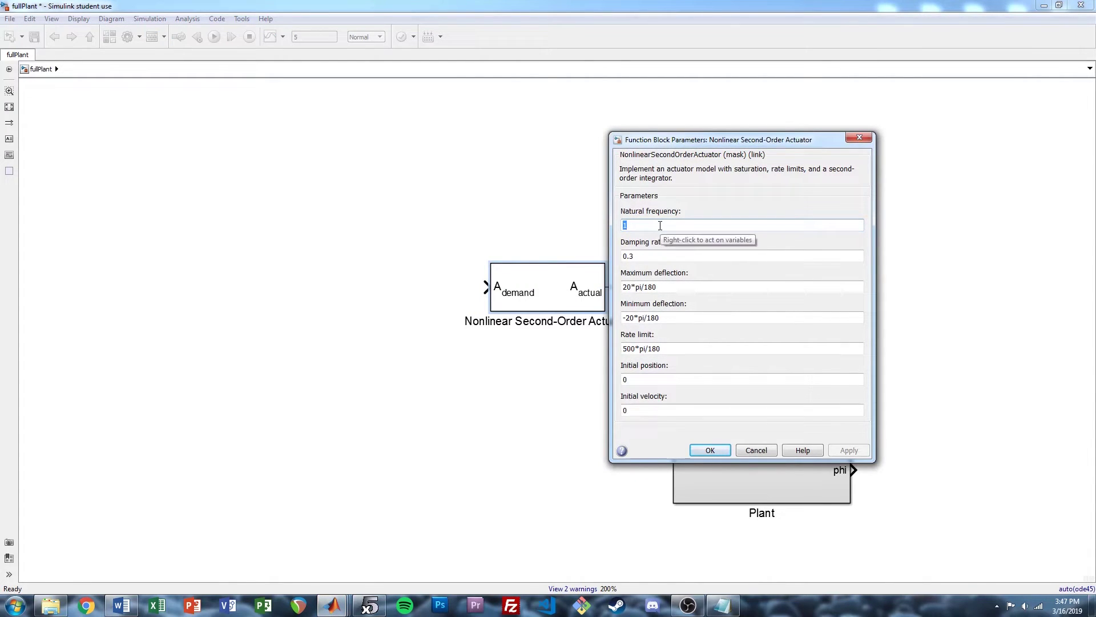
key("Return")
Open longitudinalPlant.slx from the UCF Controls Design Part 2 folder, copy its Nonlinear Second-Order Actuator block and close that model
mouse_move(332, 604)
left_click(299, 537)
left_click(9, 19)
left_click(24, 46)
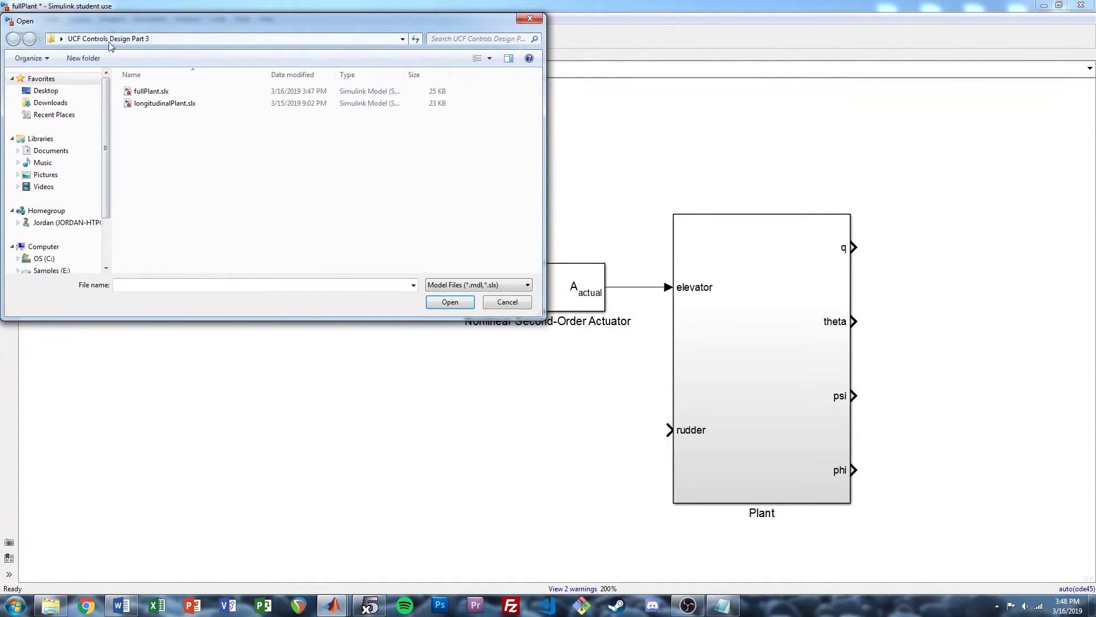
left_click(46, 90)
double_click(337, 214)
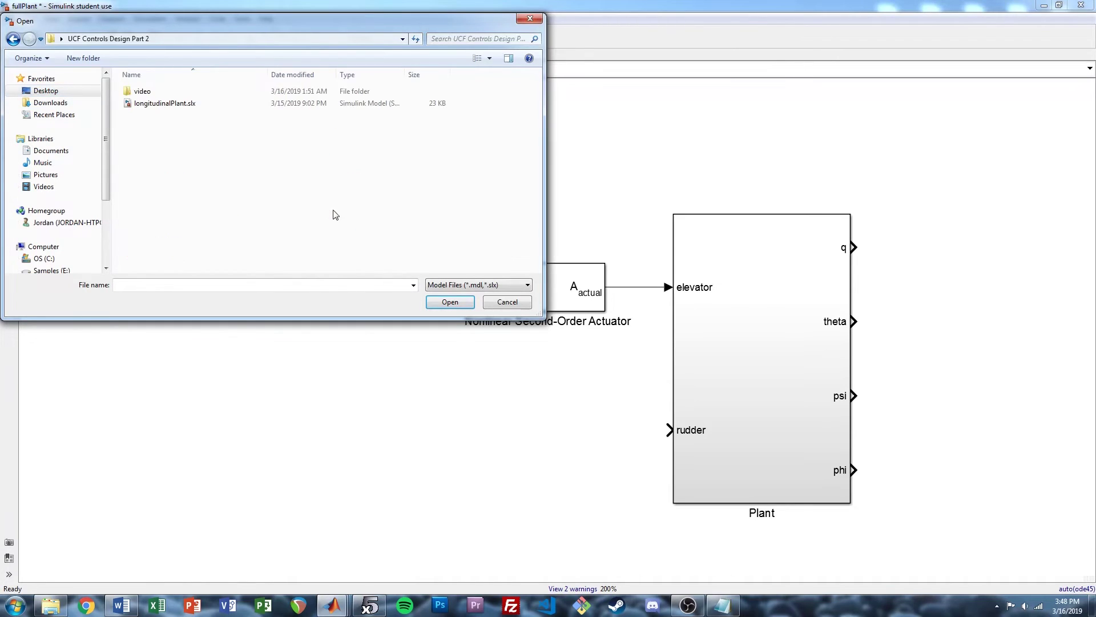
double_click(176, 104)
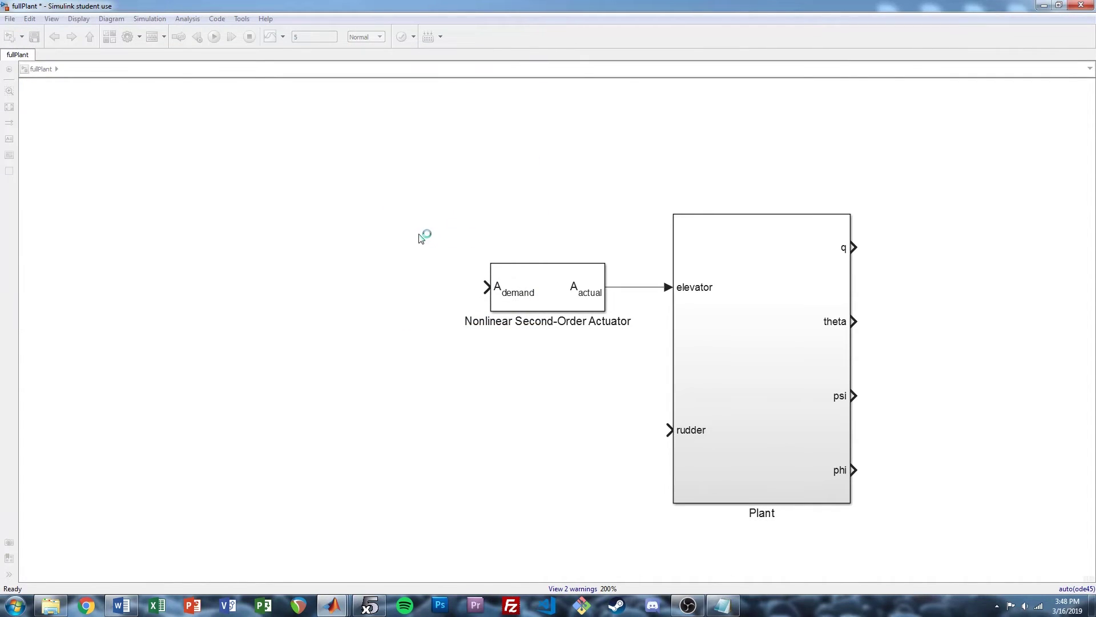
left_click(679, 290)
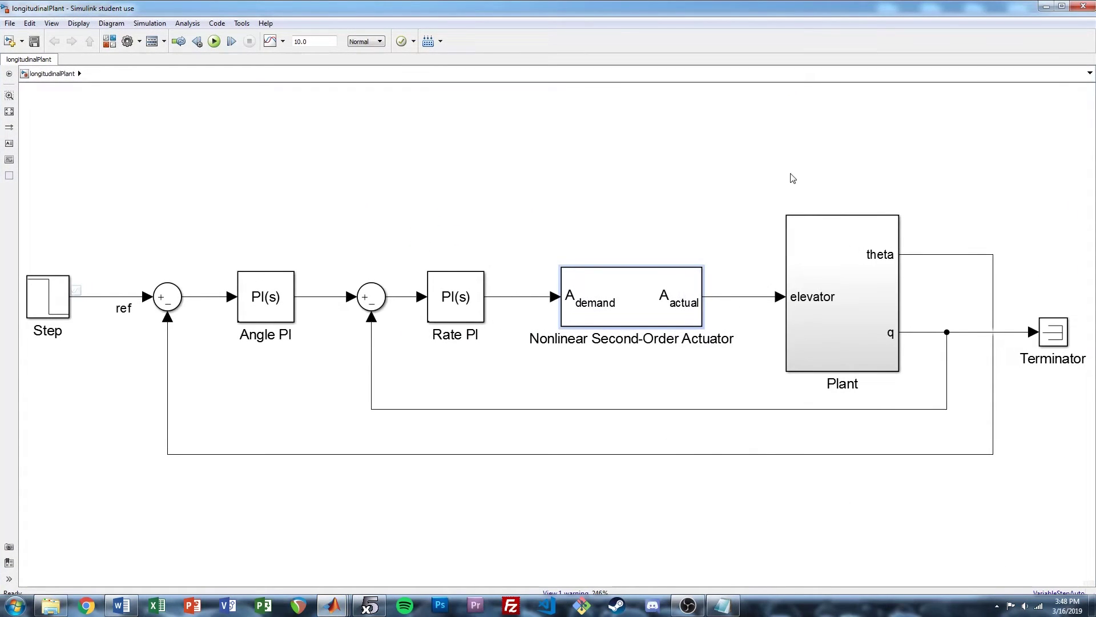
left_click(1084, 8)
Replace the elevator actuator with the copied block, connect it to the elevator input and check its parameters
left_click(548, 289)
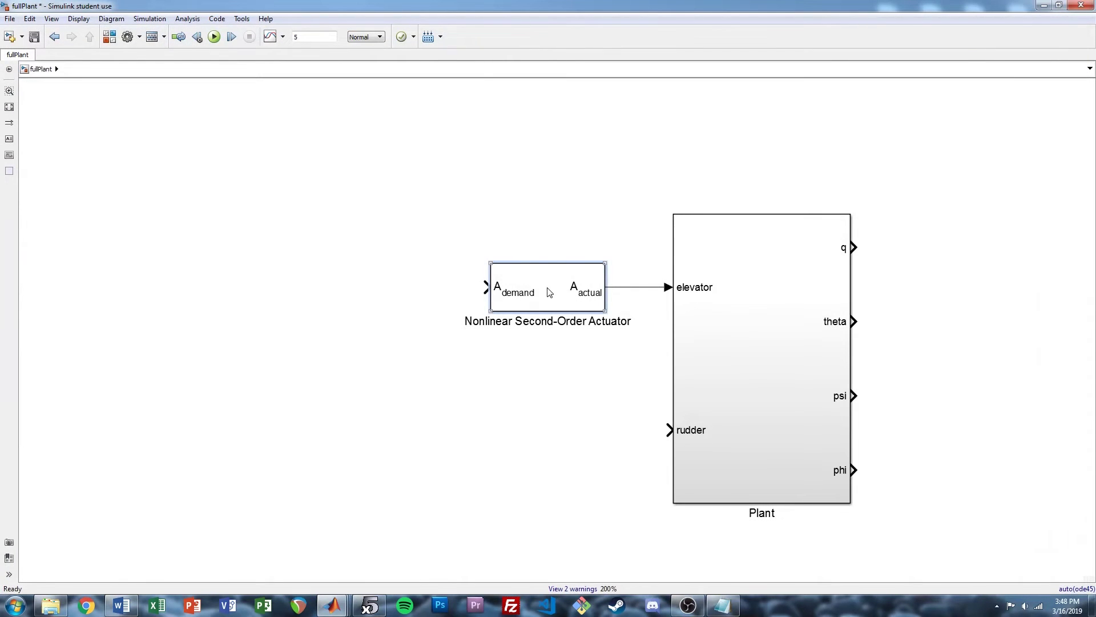
key("Delete")
key("ctrl+v")
left_click_drag(588, 317, 540, 294)
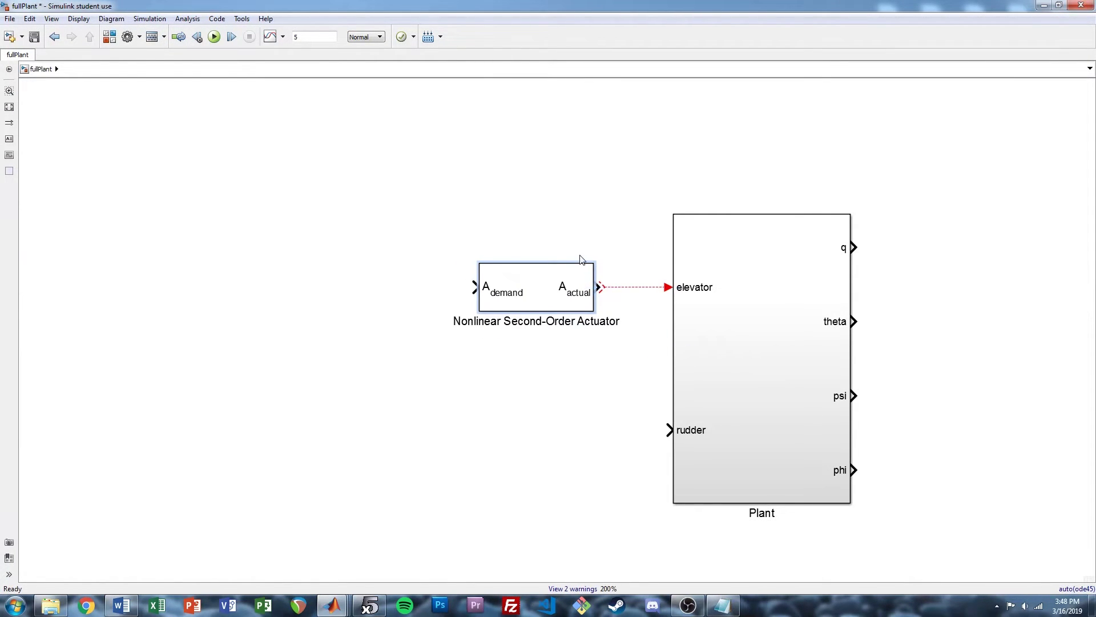
double_click(565, 280)
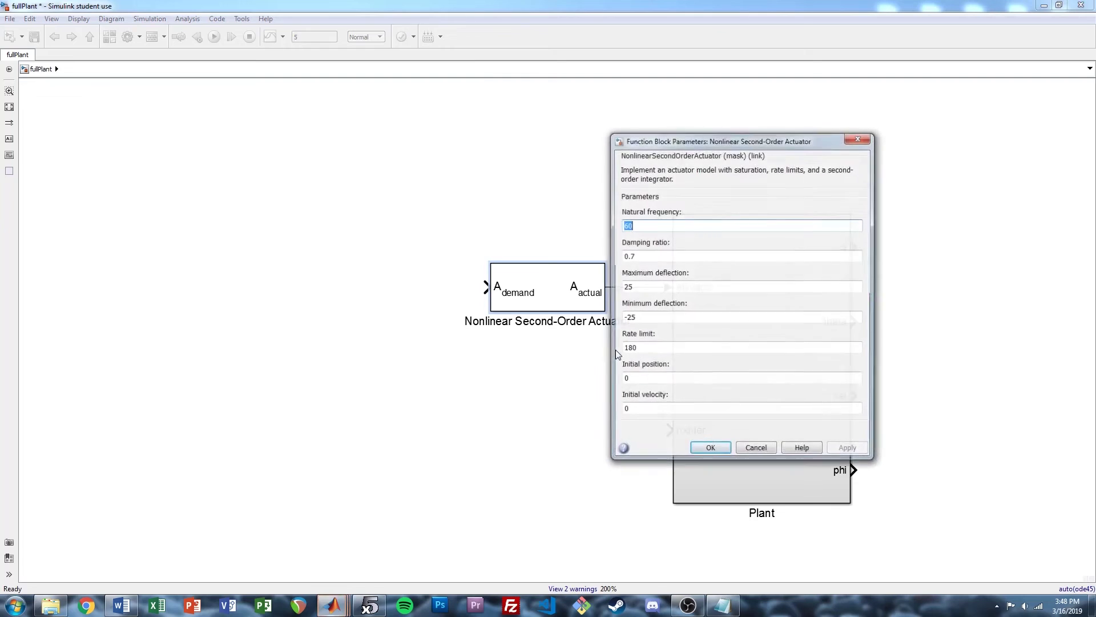
key("Escape")
Duplicate the elevator actuator block and connect the copy to the Plant's rudder input
left_click(554, 415)
left_click(562, 298)
key("ctrl+c")
key("ctrl+v")
left_click_drag(591, 314, 667, 429)
Add a PID Controller block named Pitch Rate PI and connect its output to the elevator actuator's demand input
left_click_drag(421, 247, 505, 328)
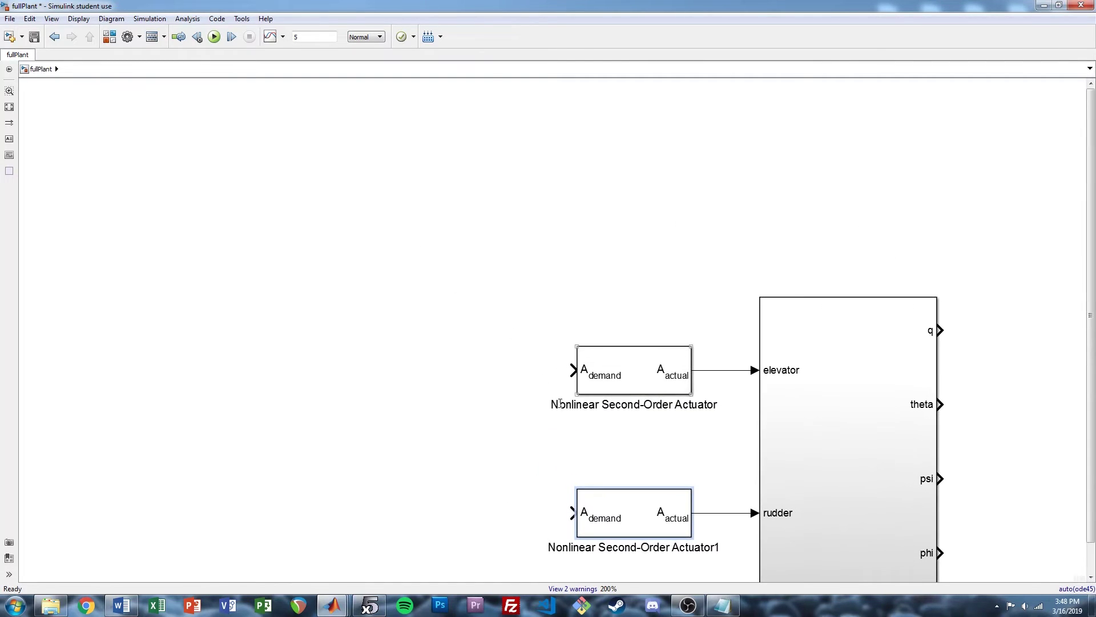
left_click(457, 358)
type("pid")
key("Return")
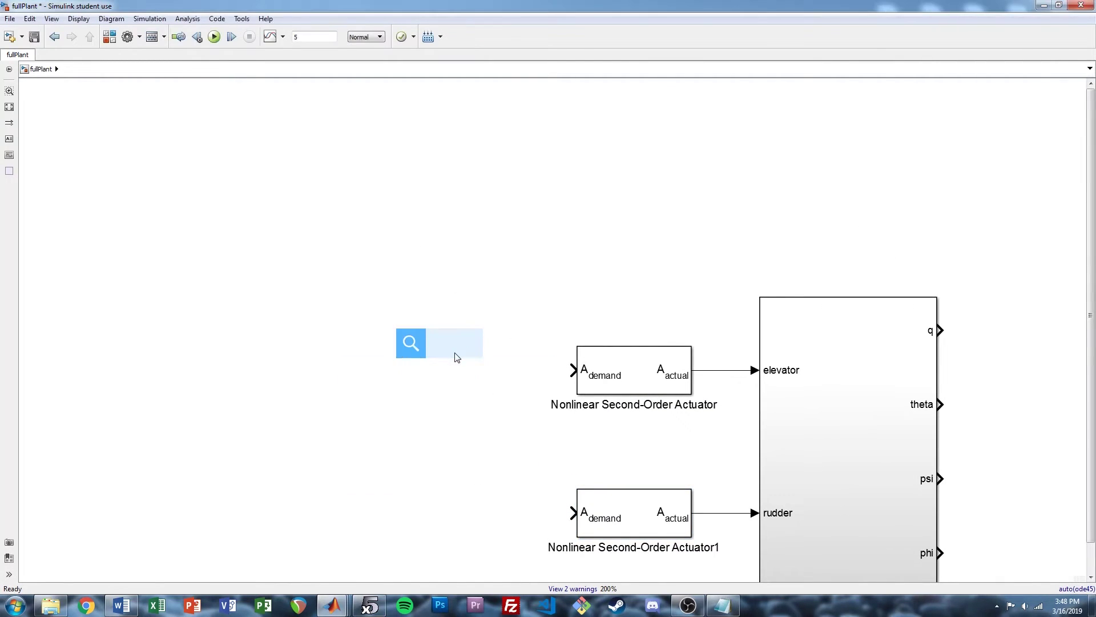
double_click(454, 387)
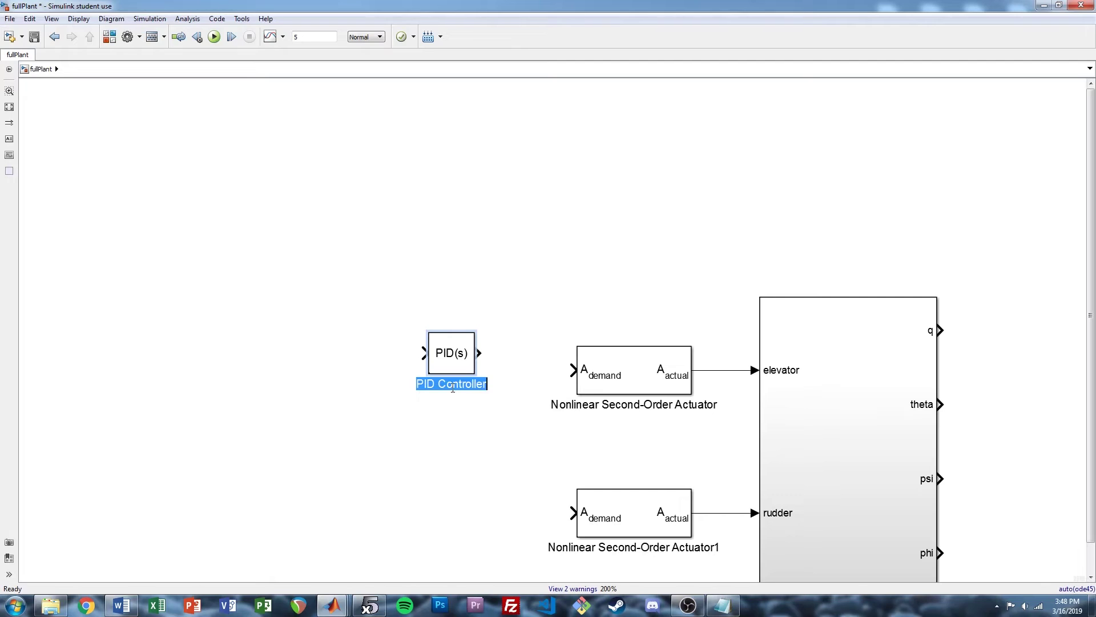
type("Pitch Rate PI")
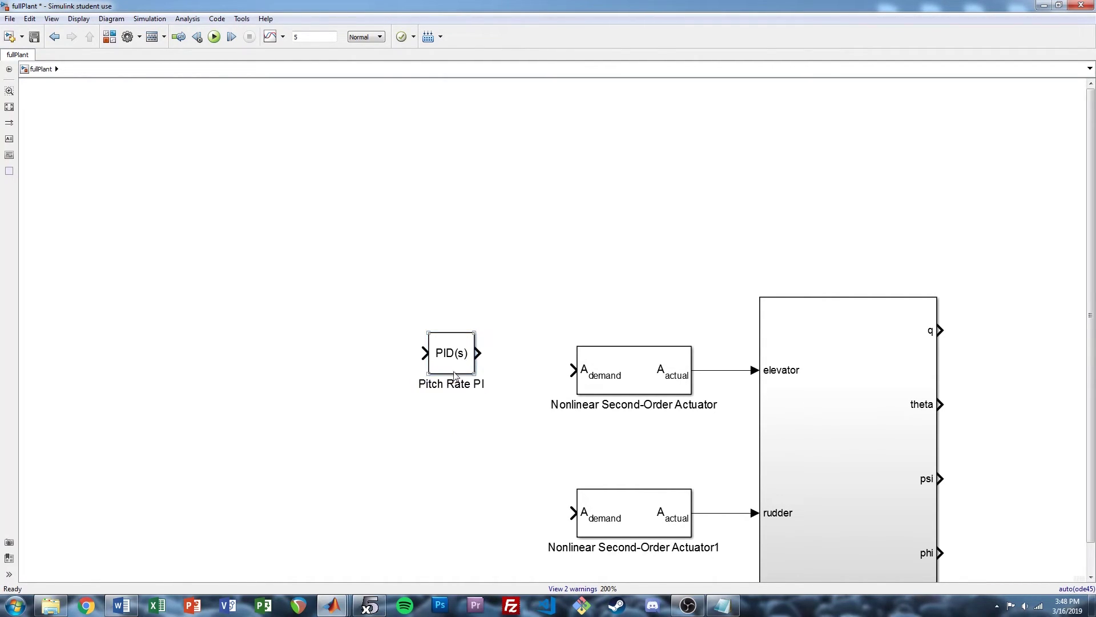
mouse_move(460, 357)
left_mouse_down()
mouse_move(500, 374)
mouse_move(572, 370)
left_mouse_up()
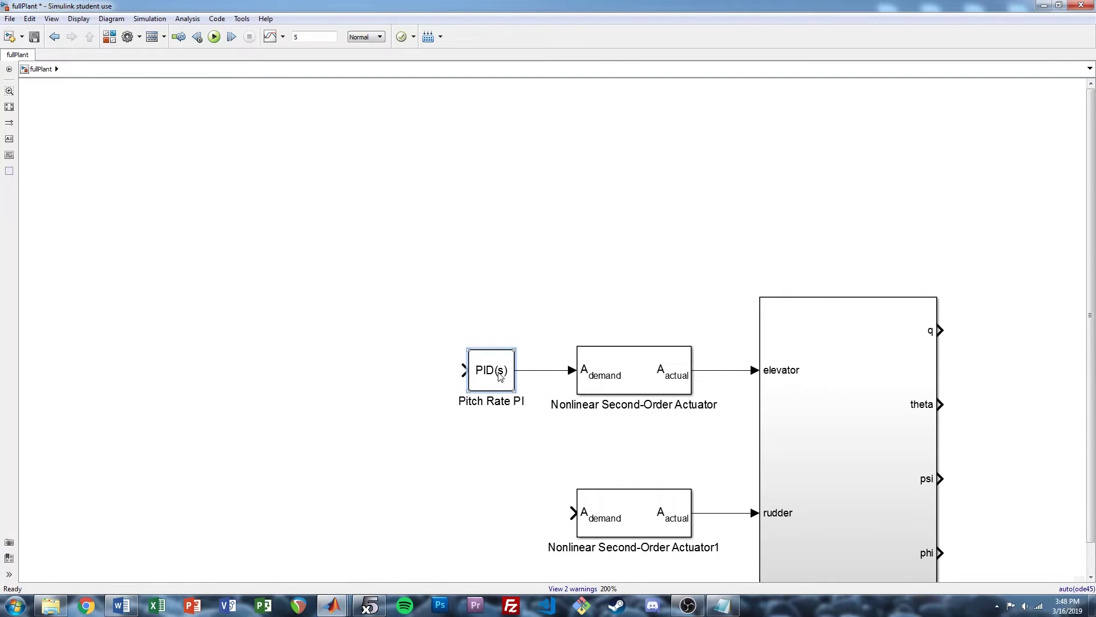
Set the Pitch Rate PI block's controller type to PI and apply the change
double_click(491, 370)
left_click(606, 227)
left_click(577, 244)
left_click(855, 443)
Try to tune the Pitch Rate PI gains in the PID Tuner by making the response time faster and slower
left_click(753, 302)
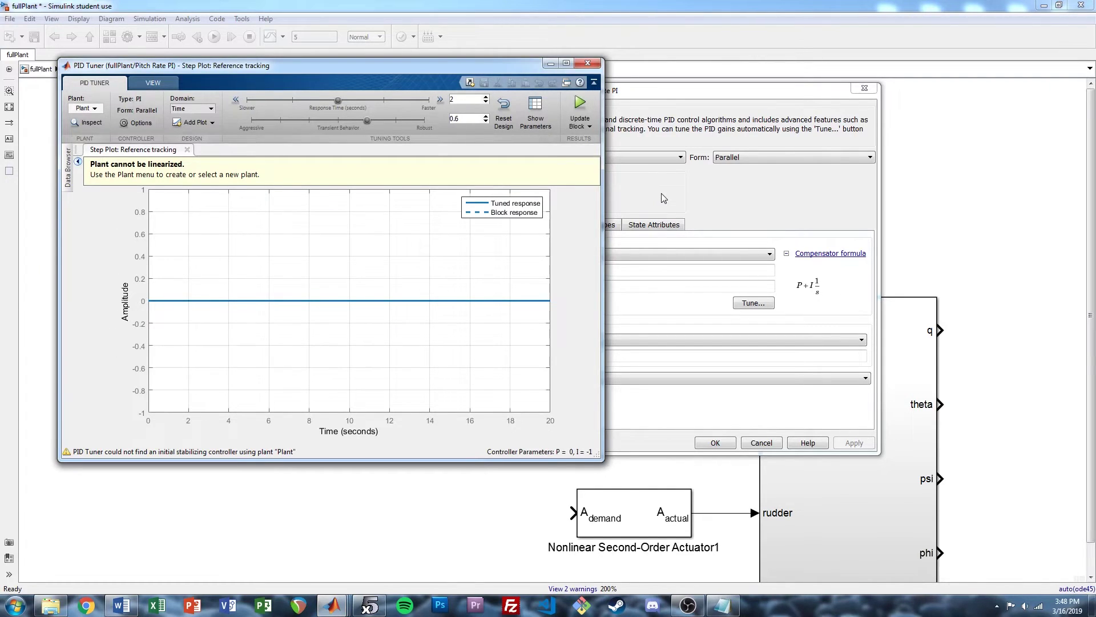
left_click(440, 100)
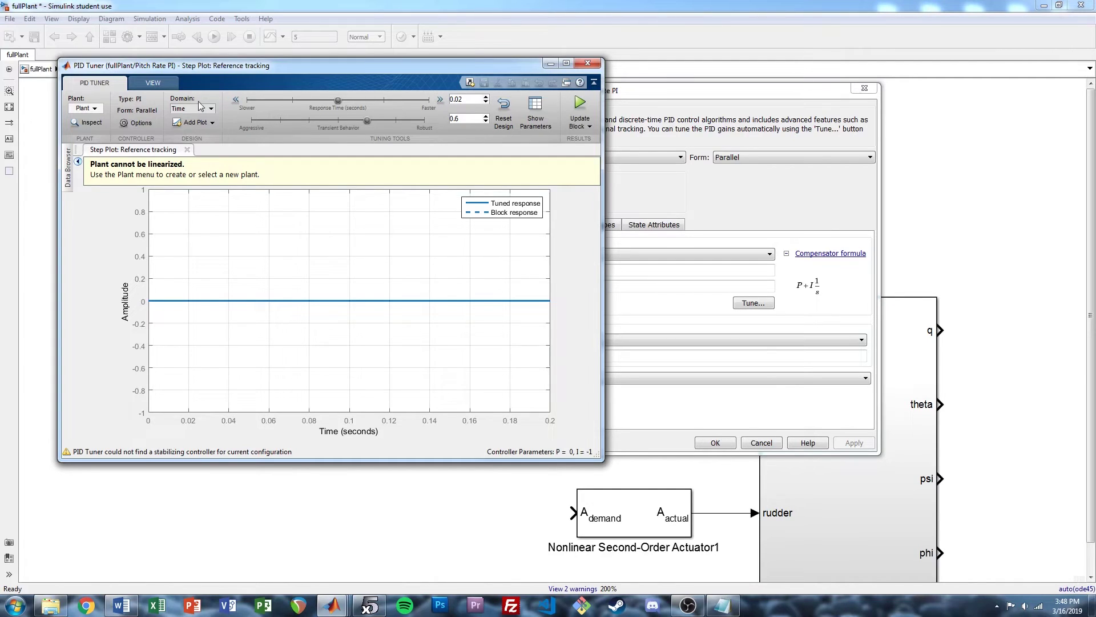
left_click(235, 101)
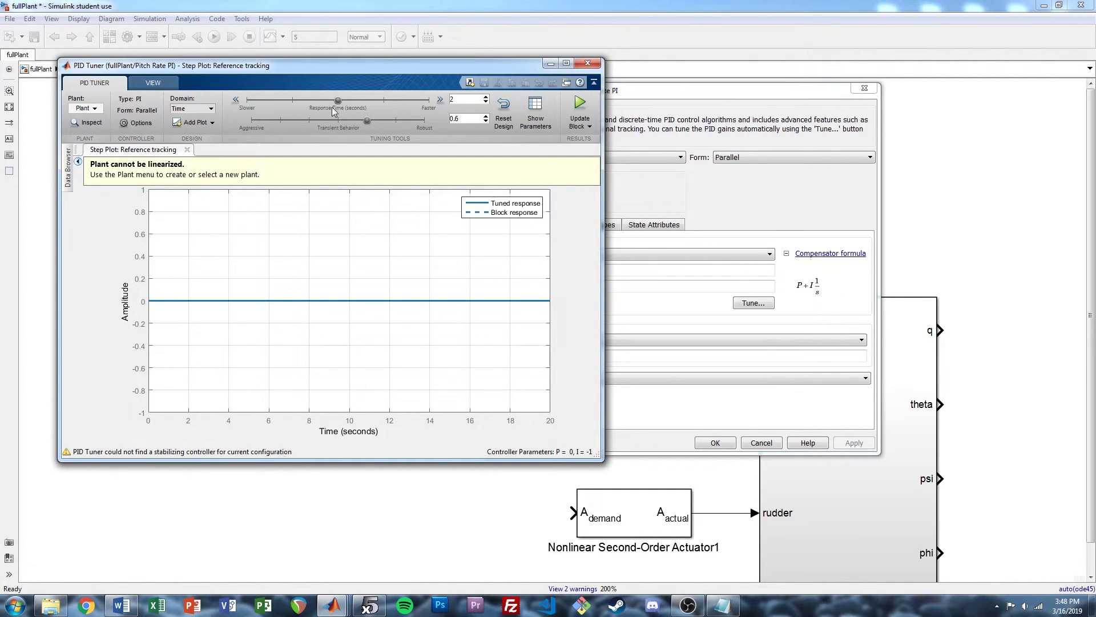
left_click(587, 64)
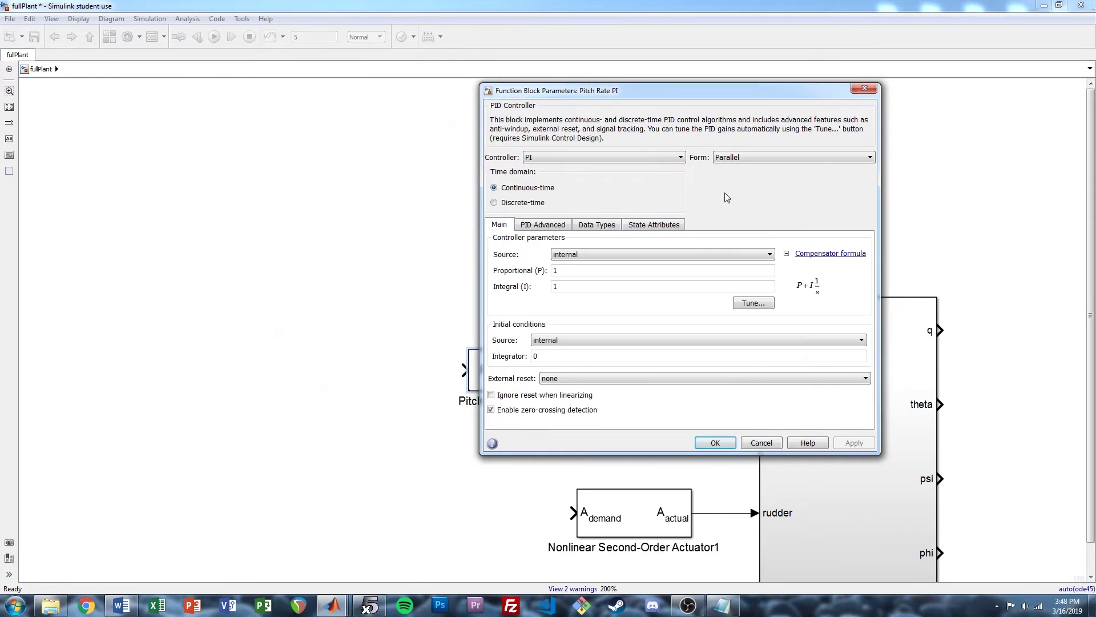
left_click(864, 89)
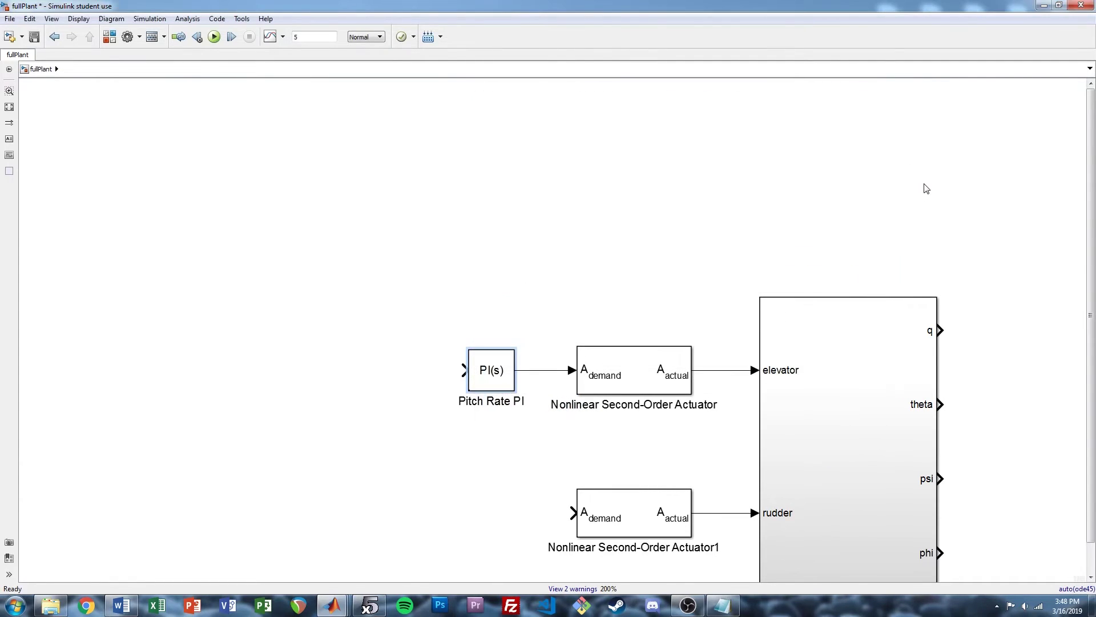
left_click(926, 189)
Add a Sum block ahead of the Pitch Rate PI block with the list of signs -+|
left_click(381, 338)
type("sum")
key("Return")
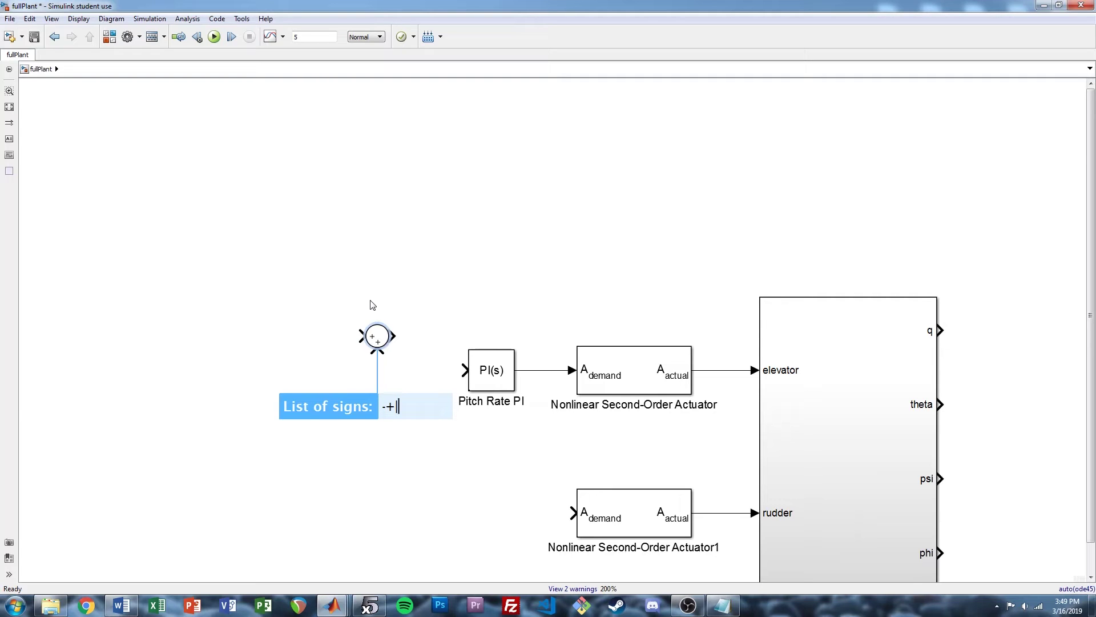
key("Return")
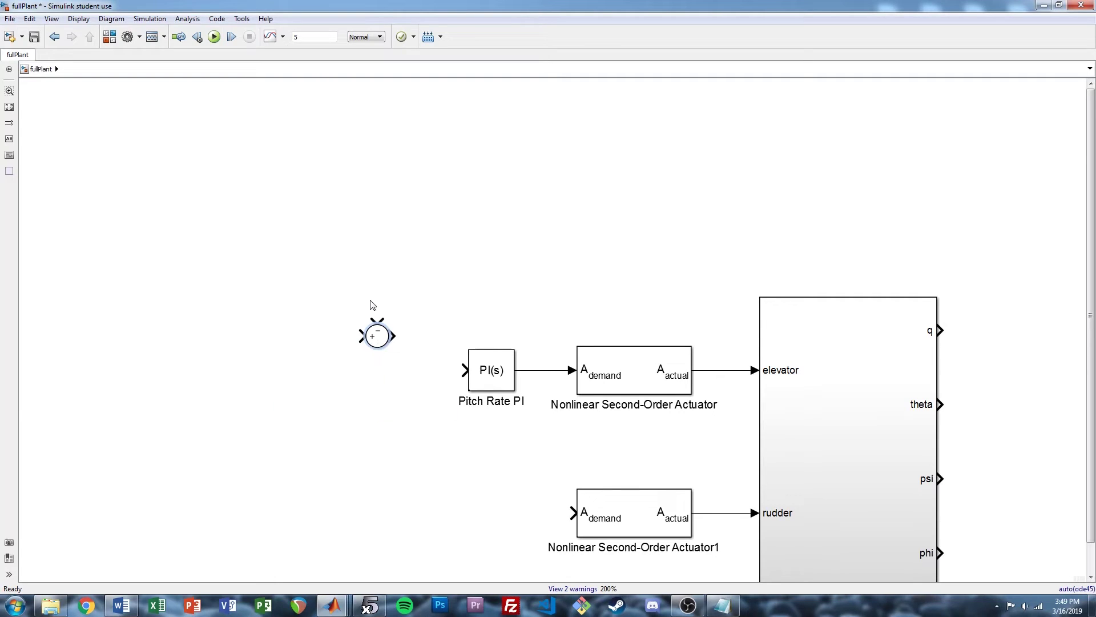
Connect the Sum block to the Pitch Rate PI input and feed the Plant's q output back to its negative input
mouse_move(377, 338)
left_mouse_down()
mouse_move(436, 375)
mouse_move(957, 338)
mouse_move(954, 315)
left_mouse_up()
left_click(436, 374)
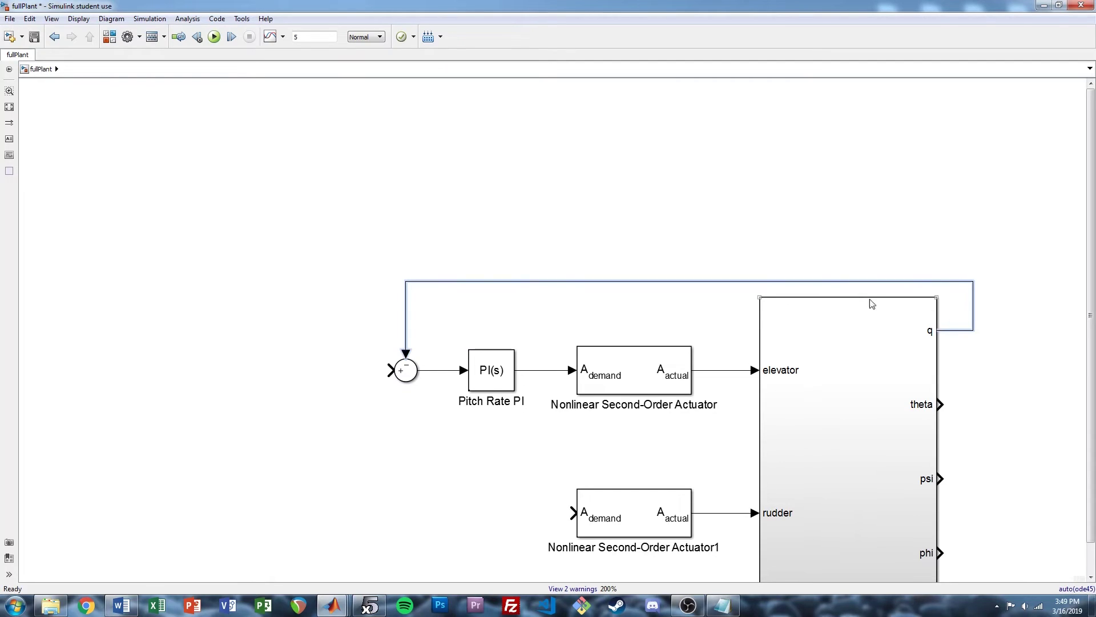
left_click_drag(843, 282, 844, 262)
Tune the Pitch Rate PI block in the PID Tuner to a response time of 0.2917 seconds and apply the gains to the block
left_click(494, 374)
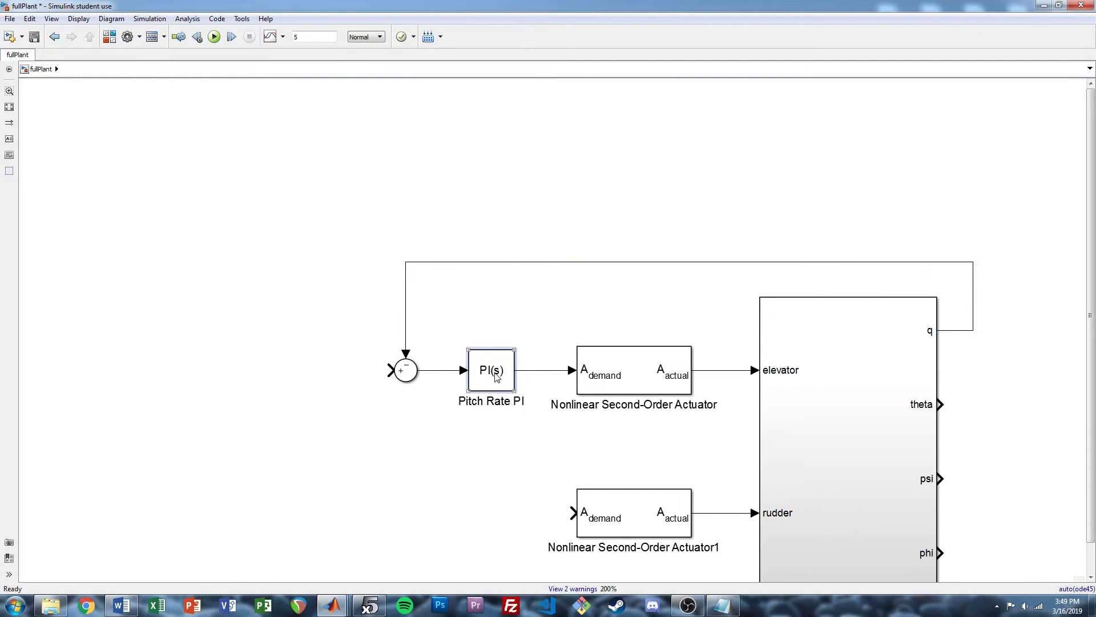
left_click(792, 404)
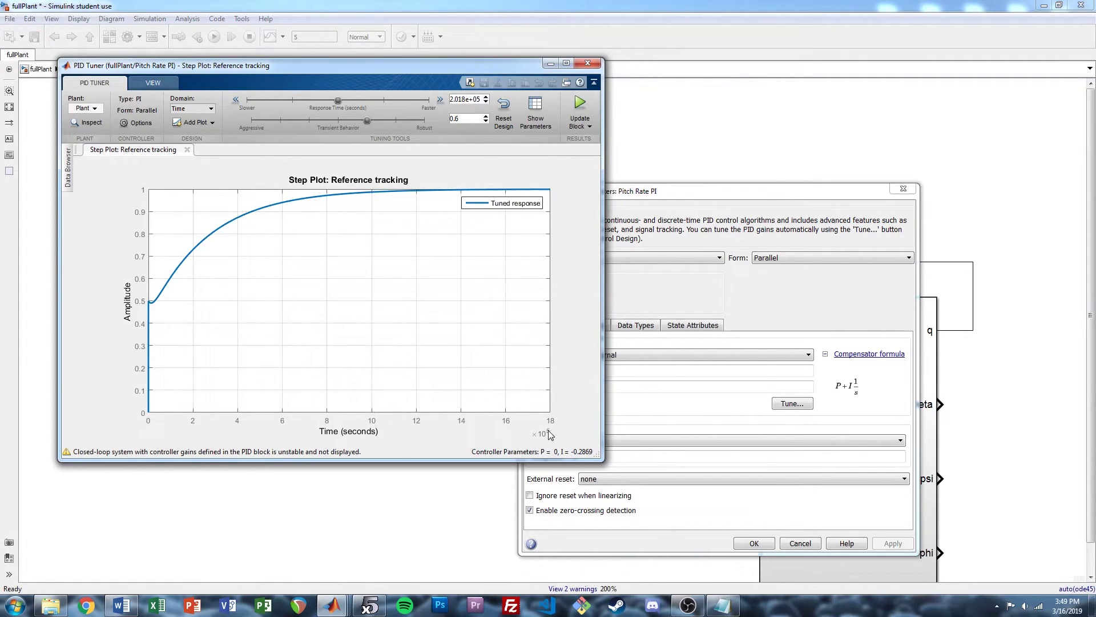
left_click(440, 101)
left_click(440, 101)
left_click(439, 101)
left_click(440, 101)
left_click(439, 101)
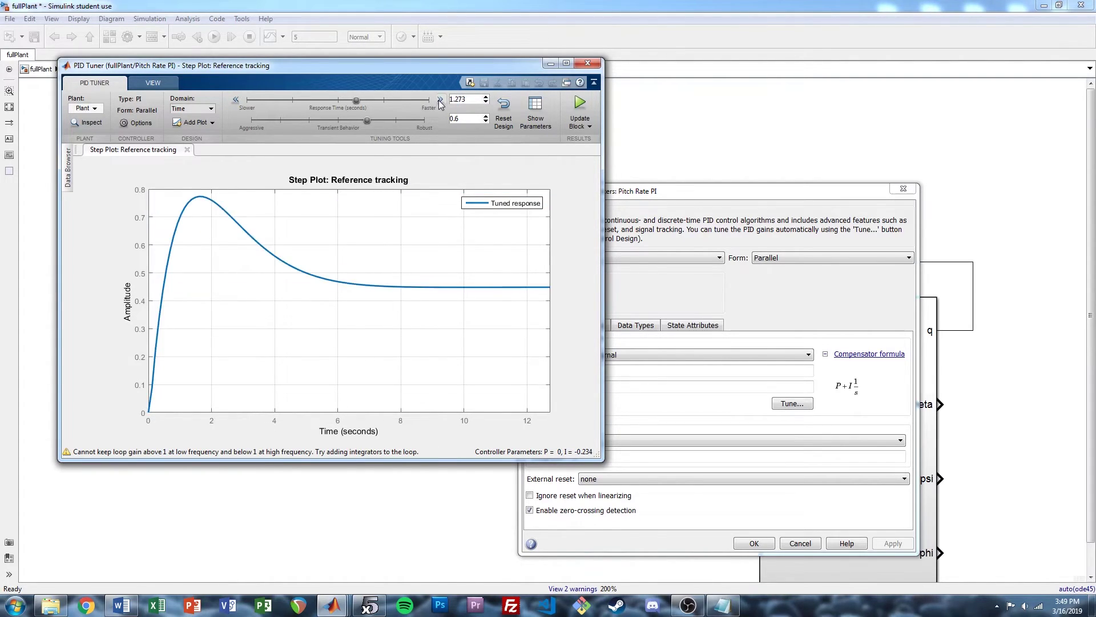
left_click(440, 100)
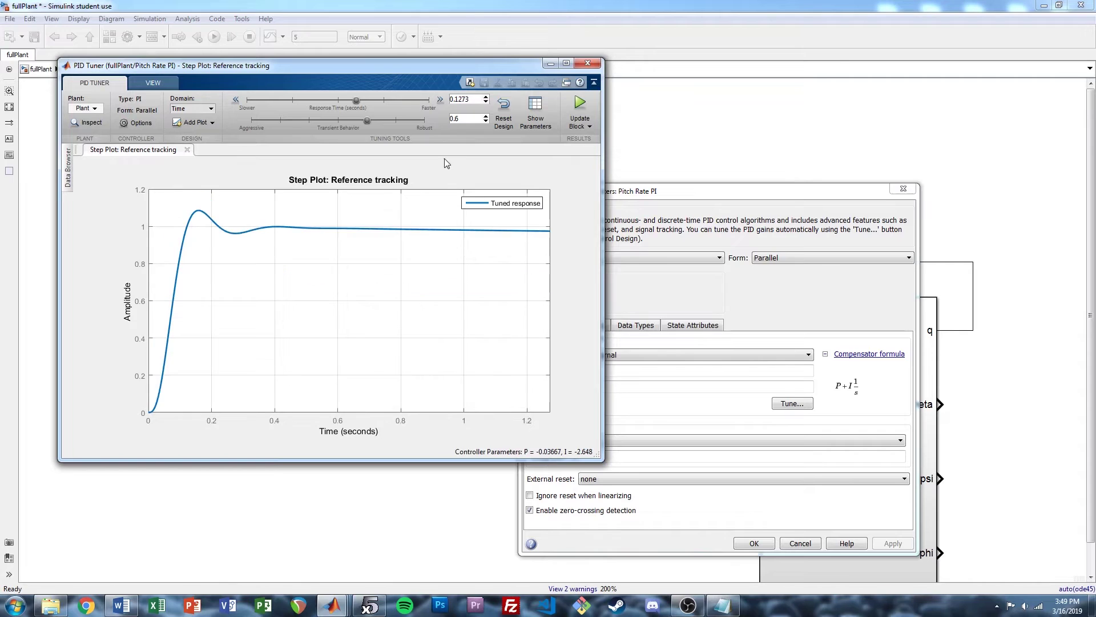
left_click_drag(344, 66, 366, 110)
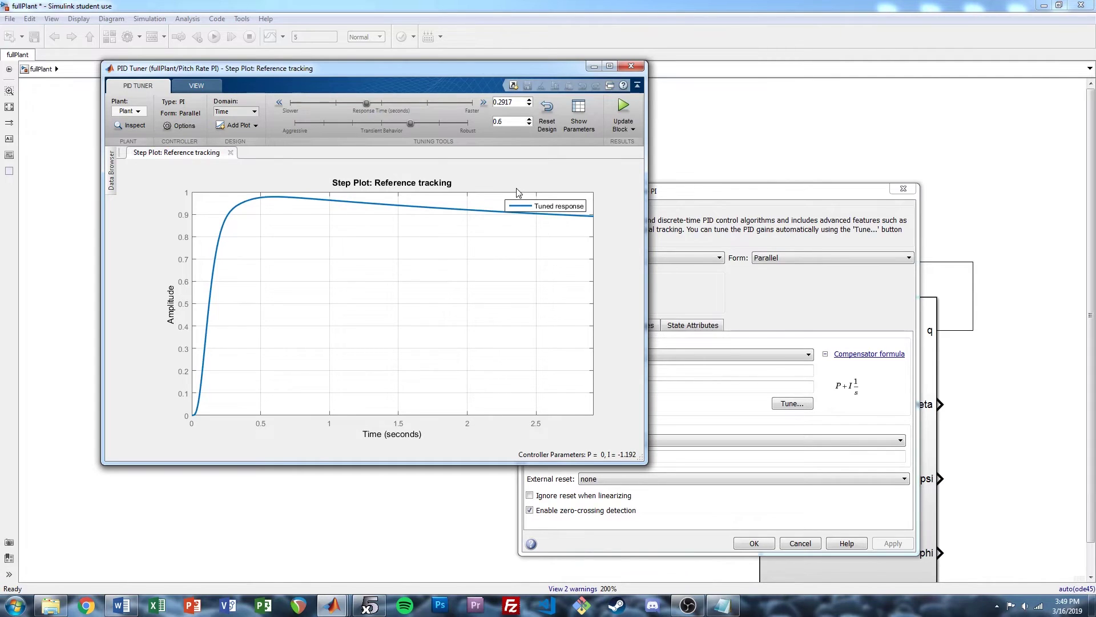
left_click(623, 107)
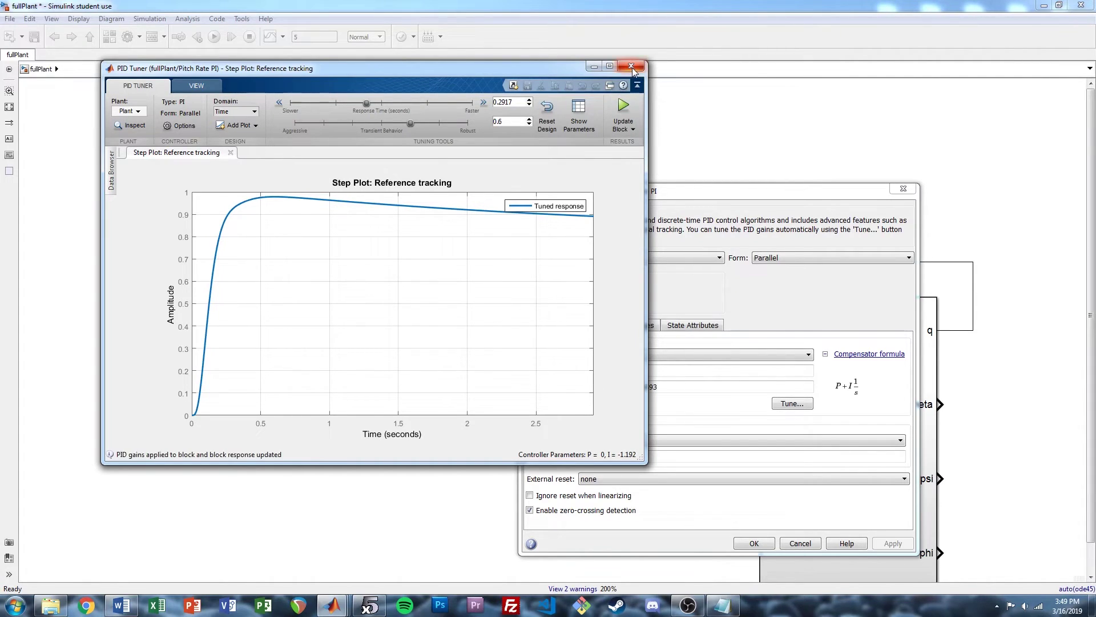
left_click(631, 67)
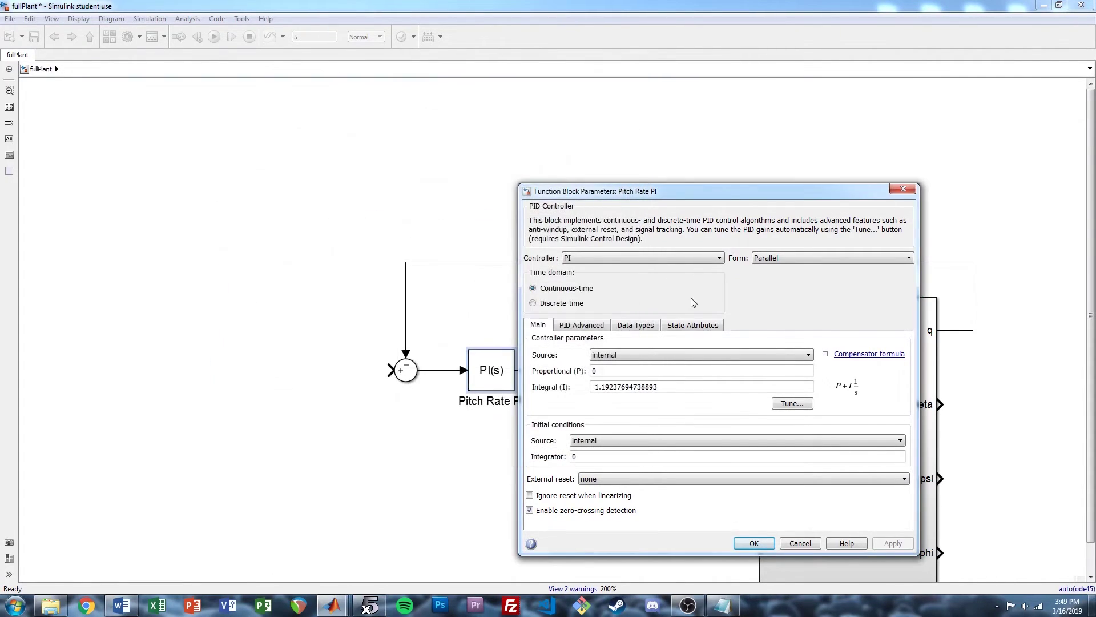
left_click(753, 543)
Duplicate the Pitch Rate PI block, connect the copy to the Sum block's positive input and name it Pitch Angle PI
left_click_drag(496, 372, 333, 376)
left_click(370, 373)
triple_click(323, 401)
type("Pitch Angle PI")
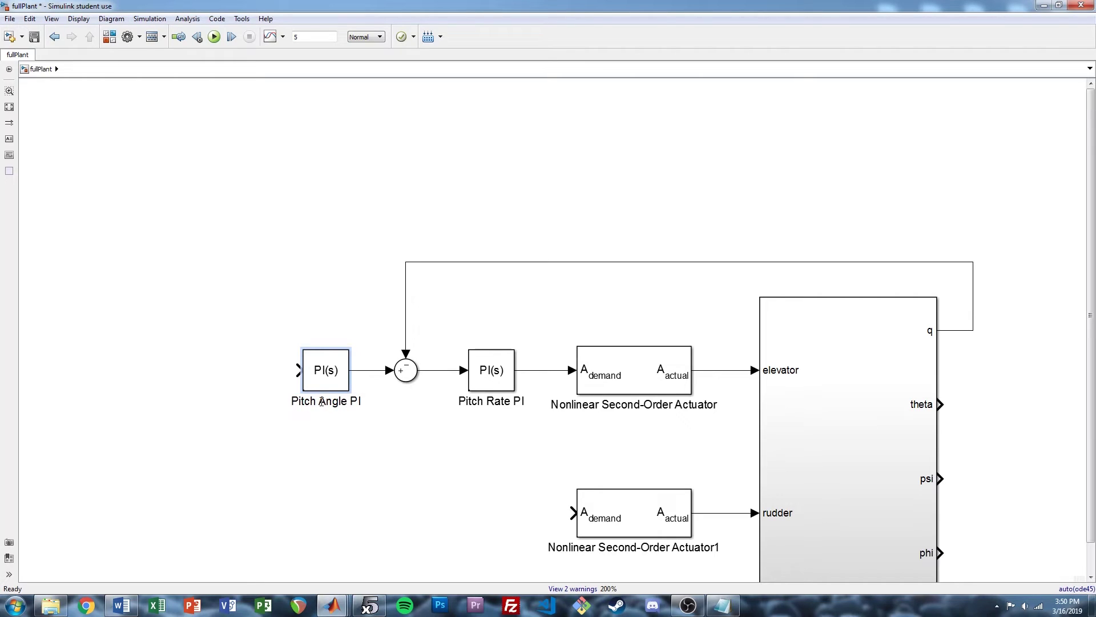
left_click(354, 463)
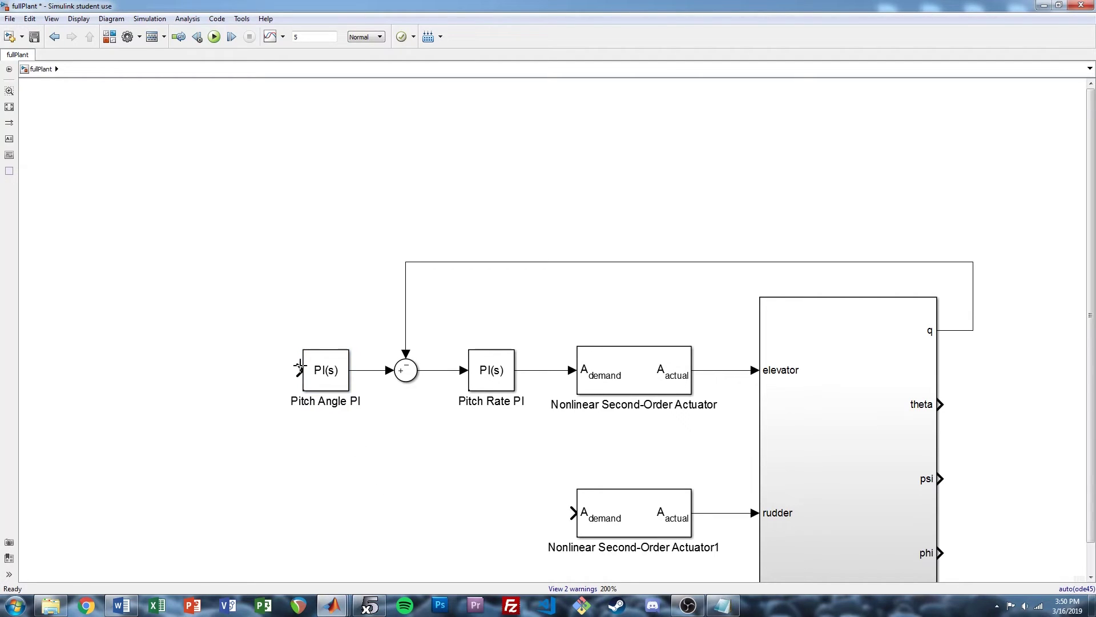
Duplicate the Sum block ahead of Pitch Angle PI and feed the Plant's theta output back to it, routed around the q loop
mouse_move(406, 370)
left_mouse_down()
mouse_move(362, 387)
mouse_move(235, 361)
mouse_move(1043, 276)
mouse_move(940, 404)
left_mouse_up()
left_click_drag(989, 372, 1003, 365)
left_click_drag(871, 281, 875, 233)
left_click(843, 244)
key("space")
Tune the Pitch Angle PI block in the PID Tuner to a response time of 0.5828 seconds and update the block's gains
left_click(179, 271)
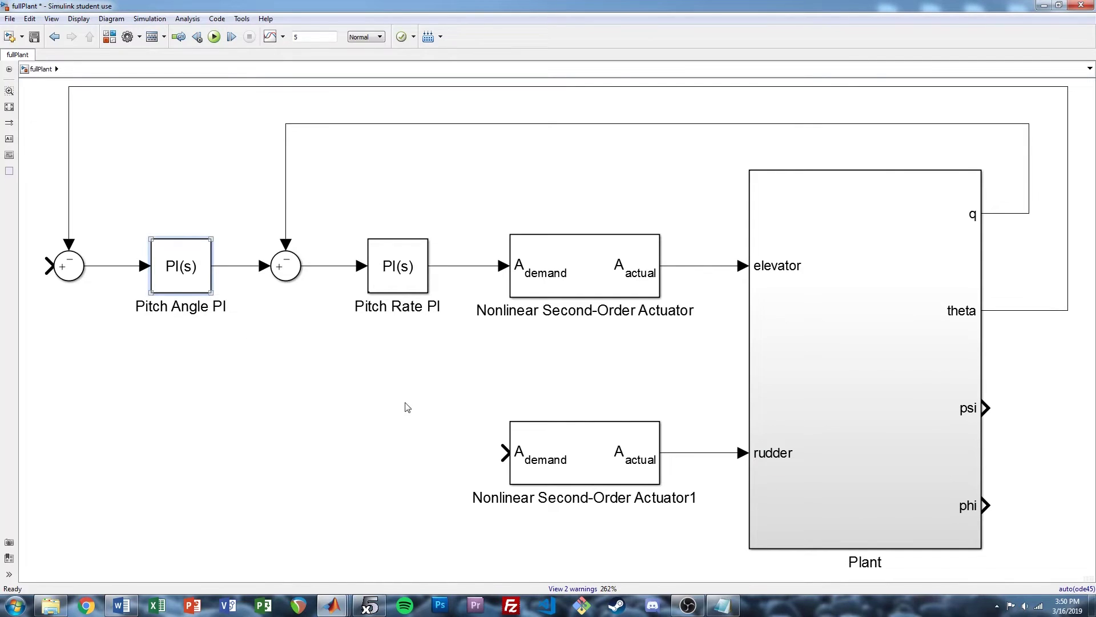
left_click(490, 298)
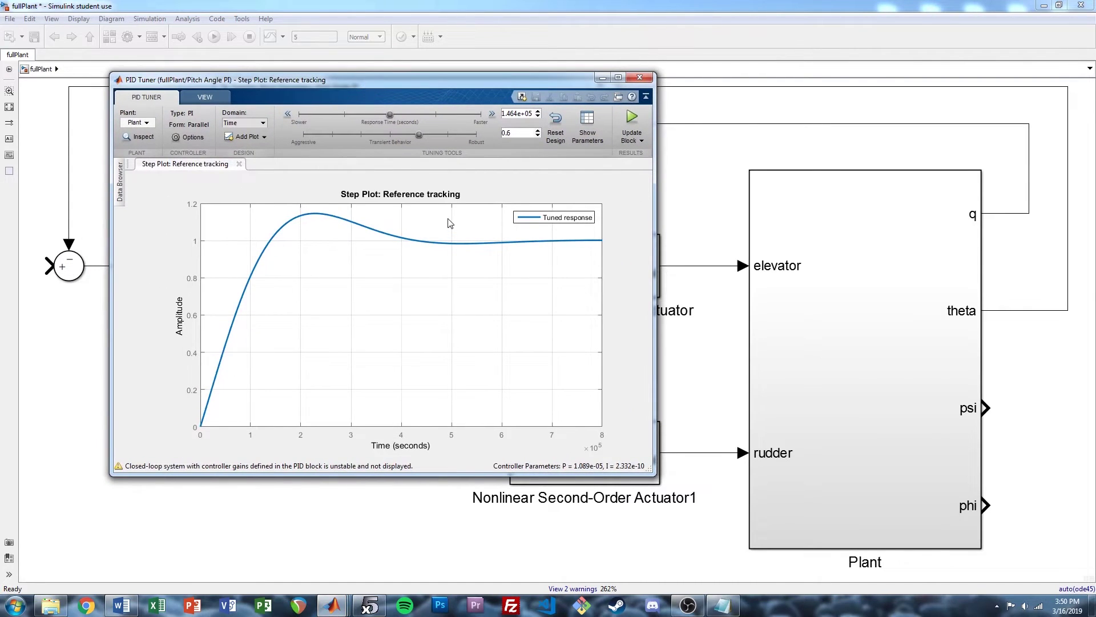
left_click(492, 114)
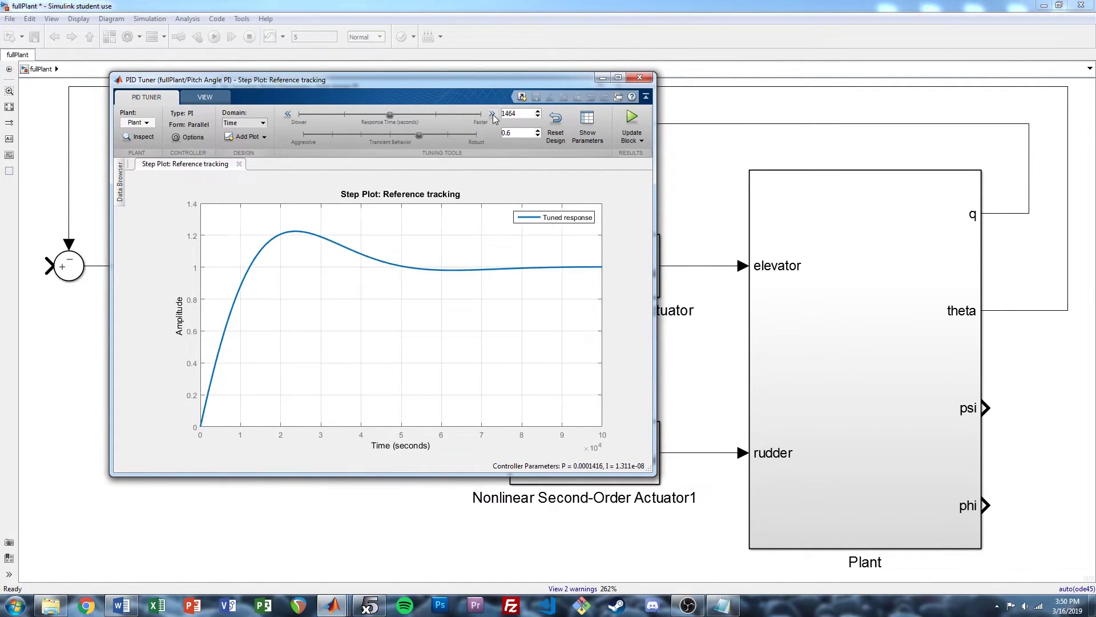
left_click(492, 115)
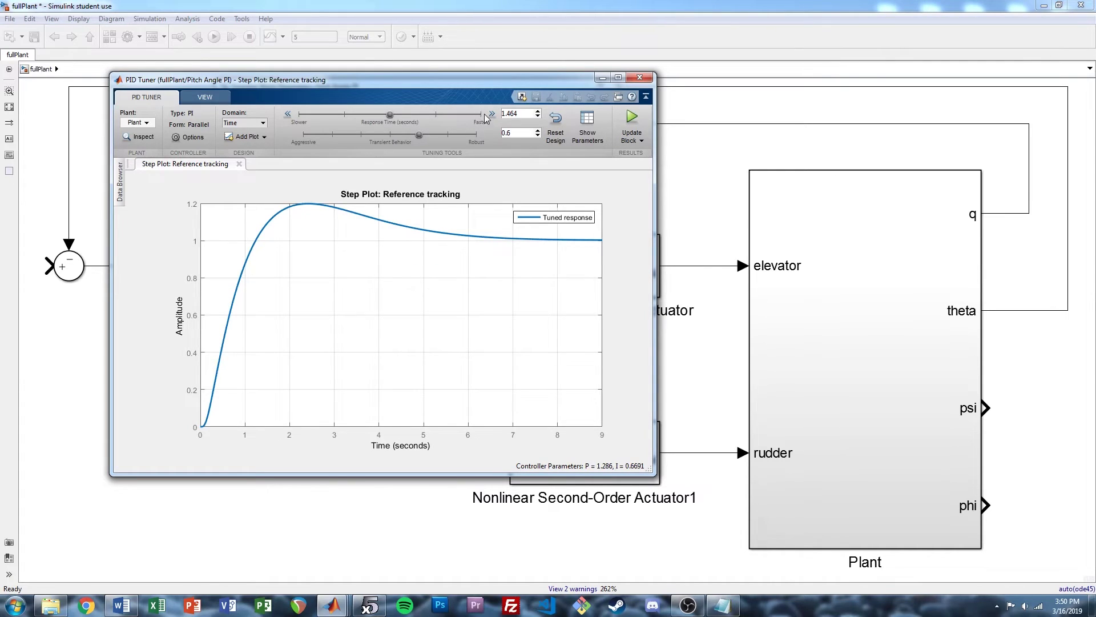
left_click_drag(389, 114, 428, 118)
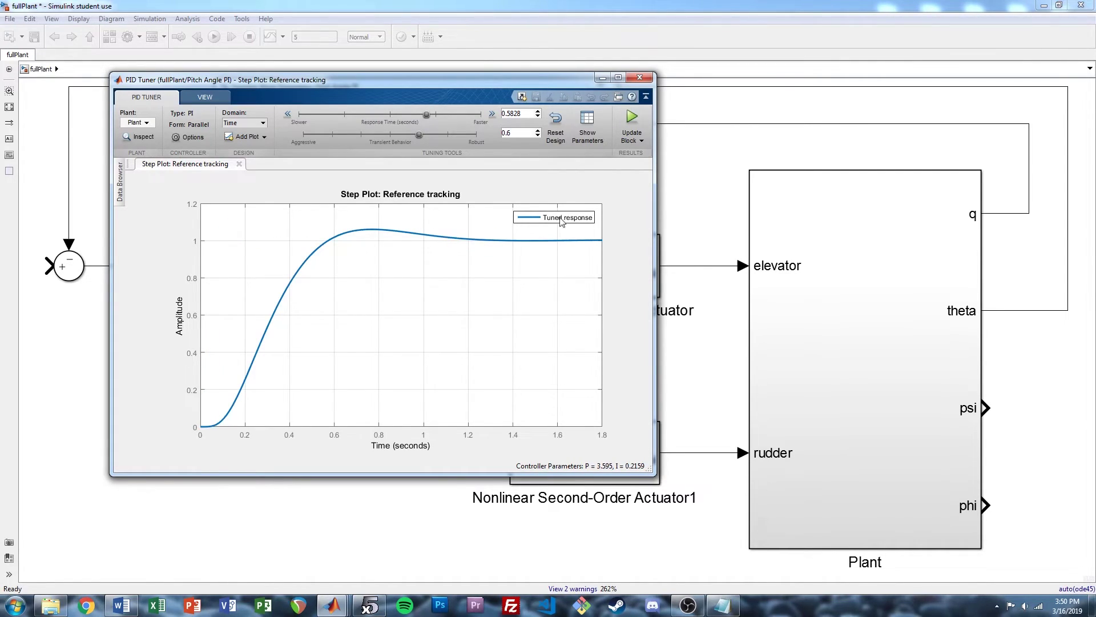
left_click(630, 118)
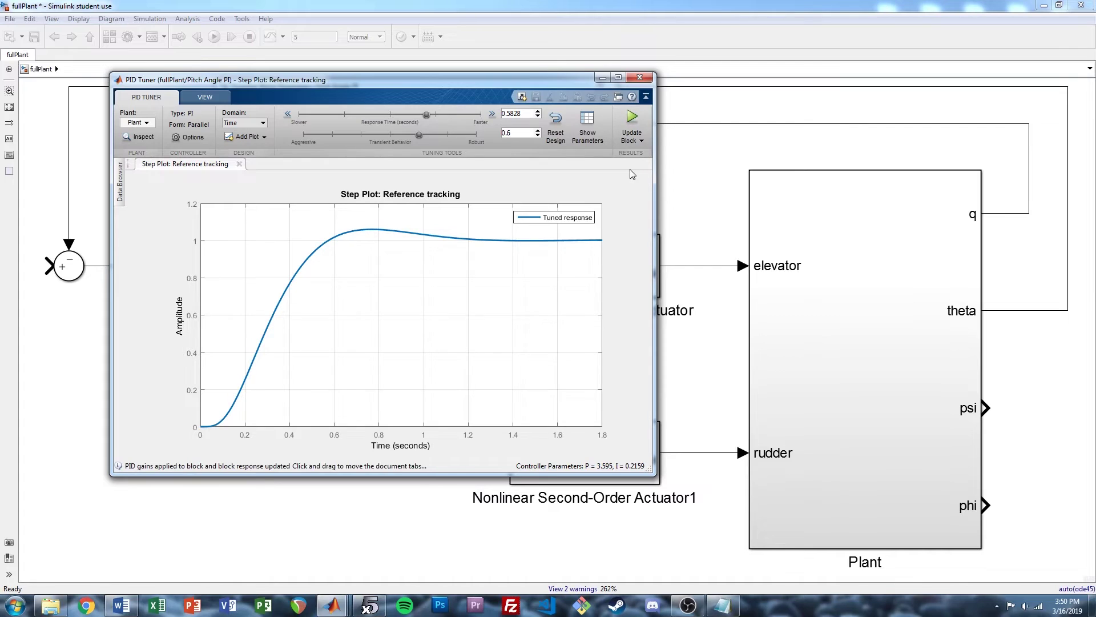
Maximize the PID Tuner and add an open-loop Bode plot plus a controller effort step plot, docked below the reference tracking plot
double_click(430, 81)
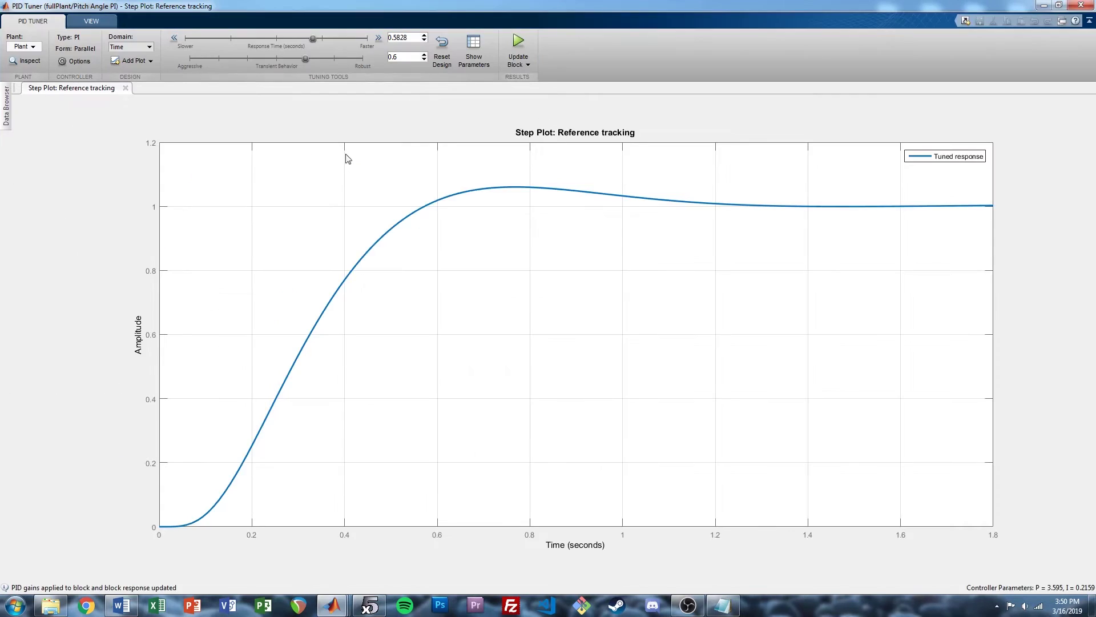
left_click(134, 61)
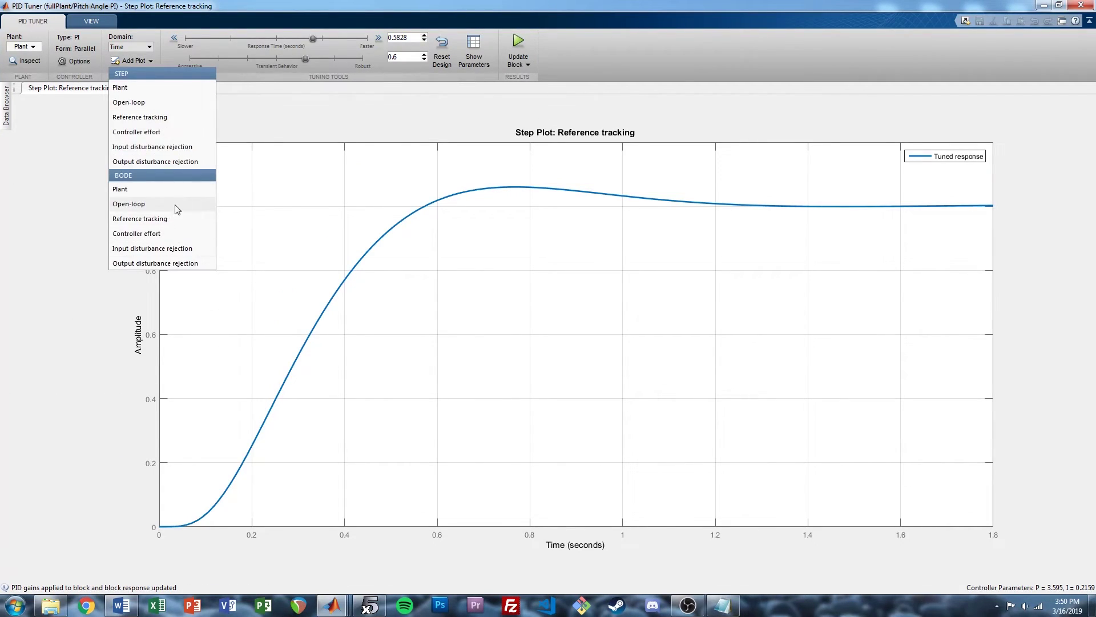
left_click(205, 205)
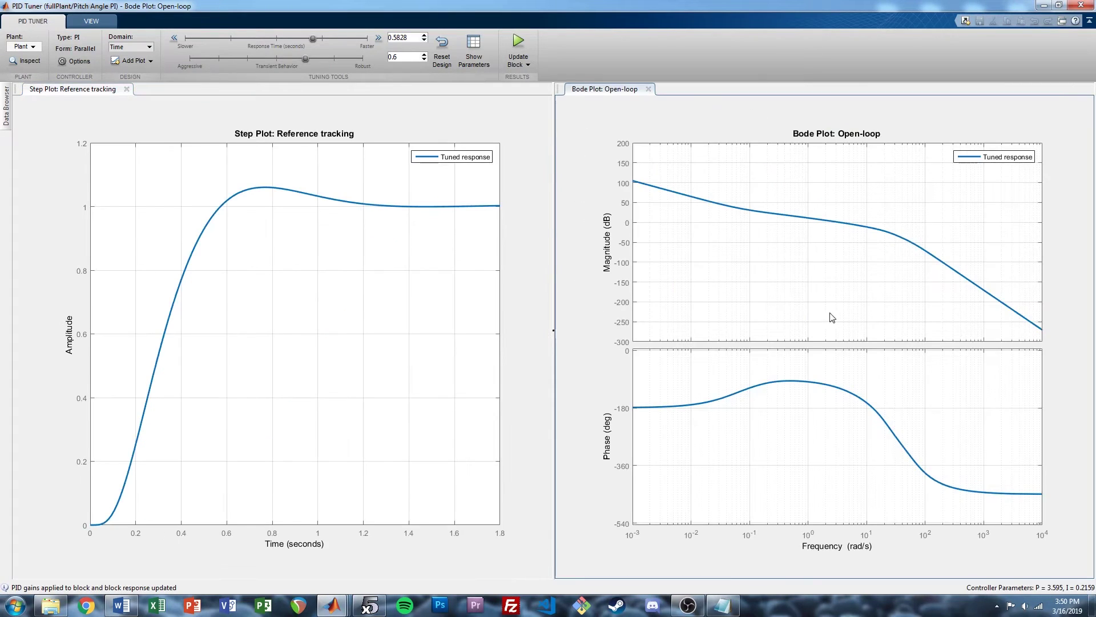
left_click(133, 61)
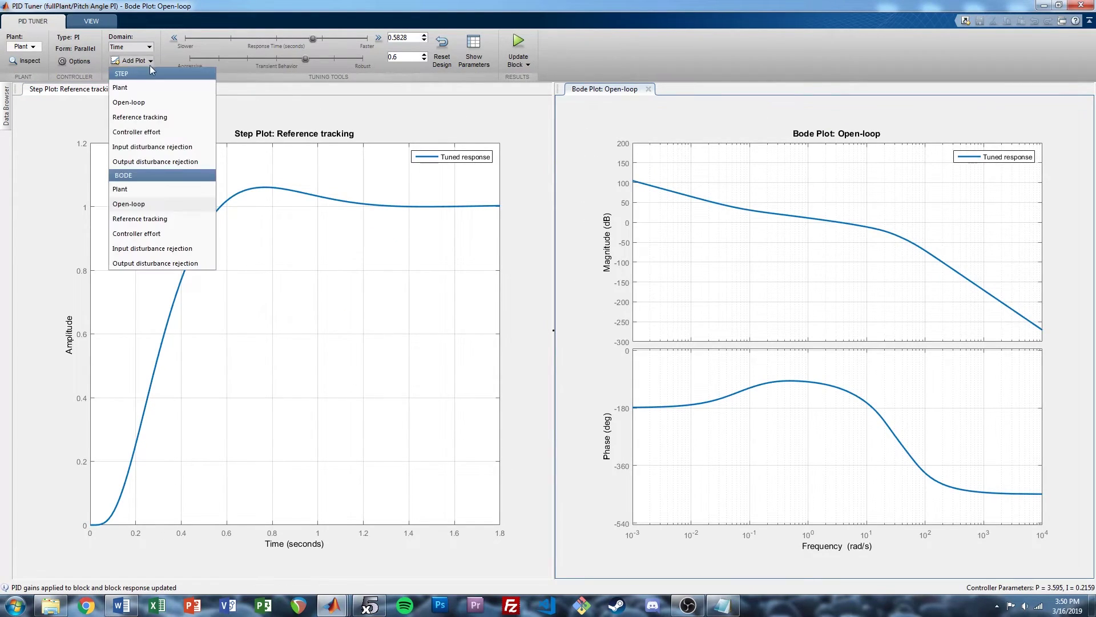
left_click(175, 132)
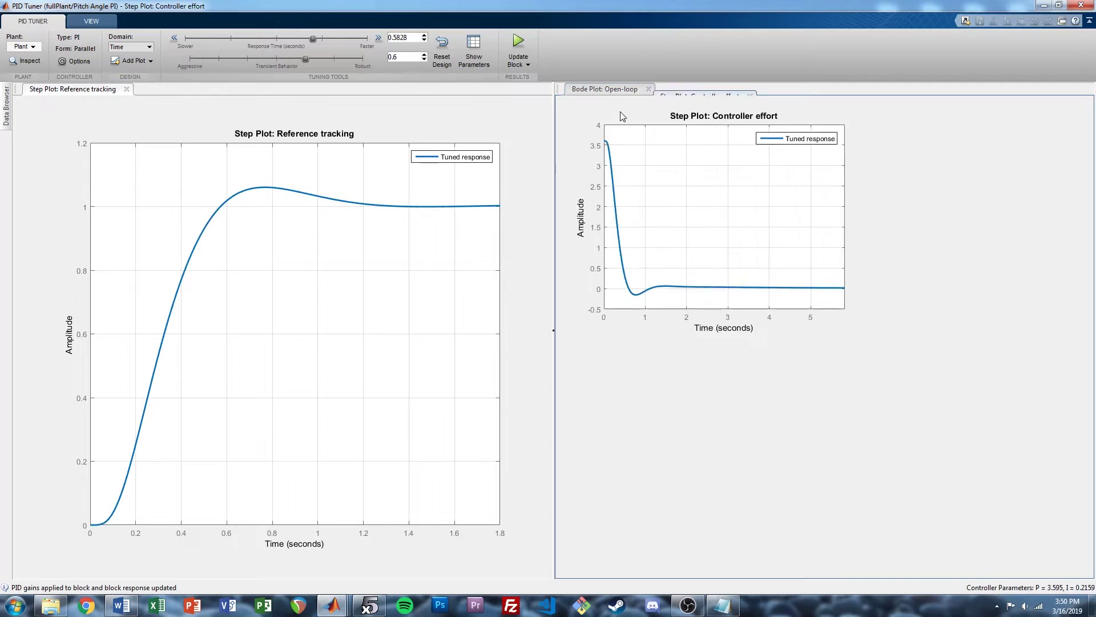
left_click_drag(690, 89, 242, 496)
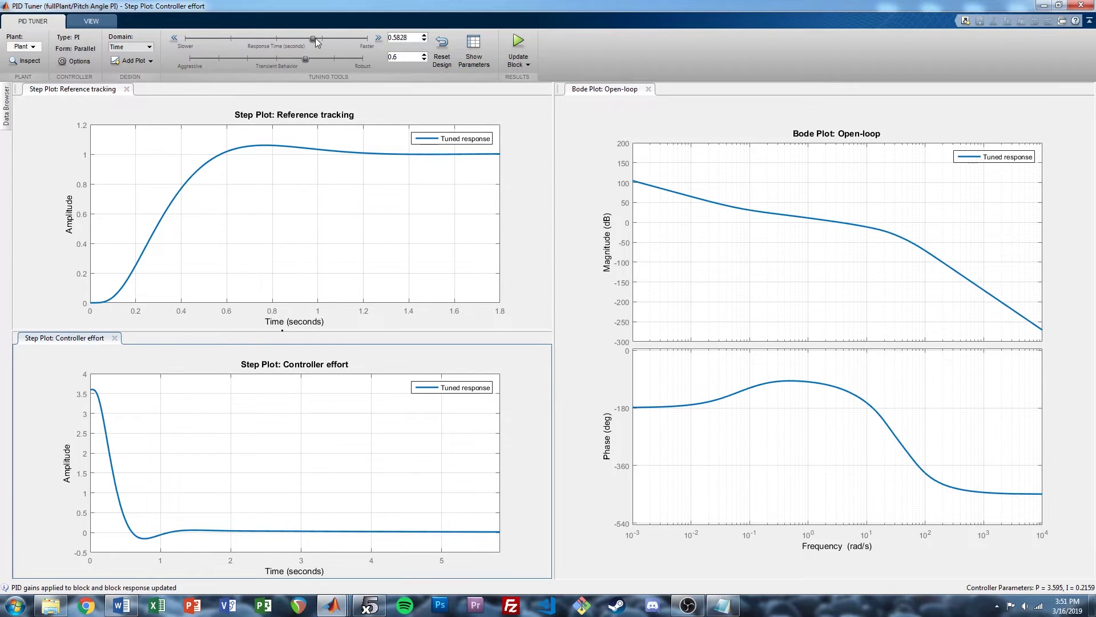
mouse_move(314, 37)
left_mouse_down()
mouse_move(304, 40)
mouse_move(313, 43)
left_mouse_up()
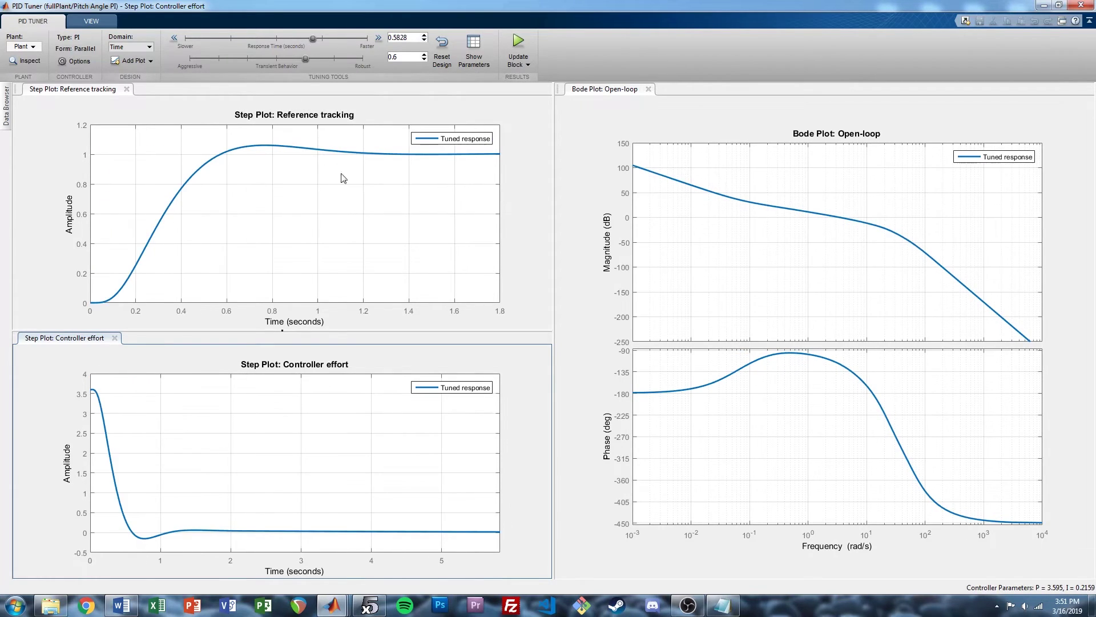
Show the minimum stability margins on the open-loop Bode plot and inspect the gain and phase margin details
right_click(768, 261)
mouse_move(815, 315)
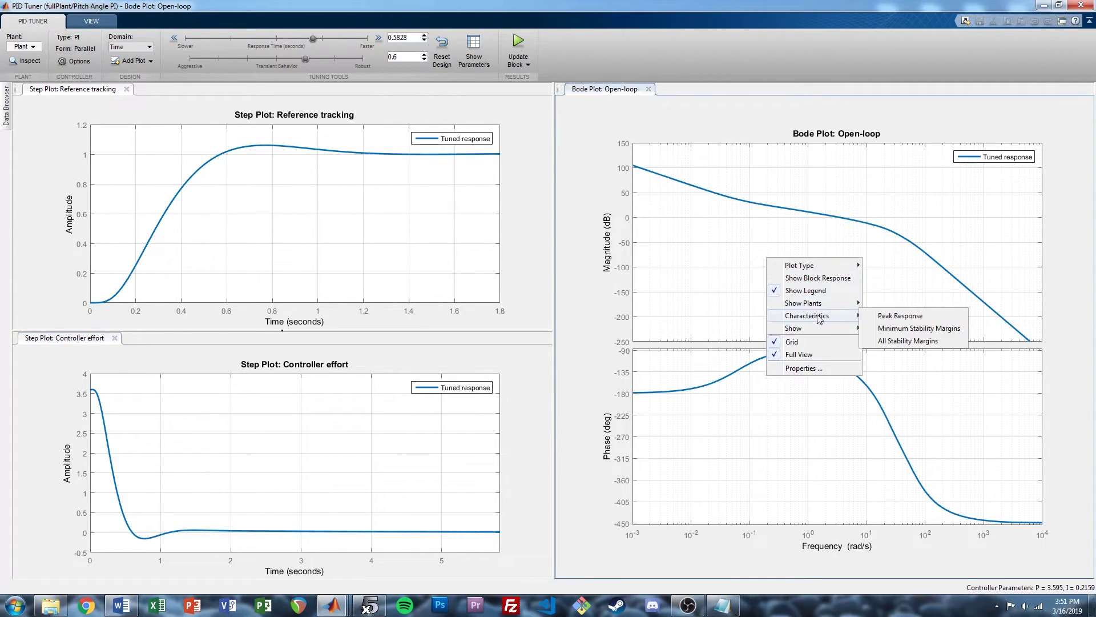
left_click(914, 329)
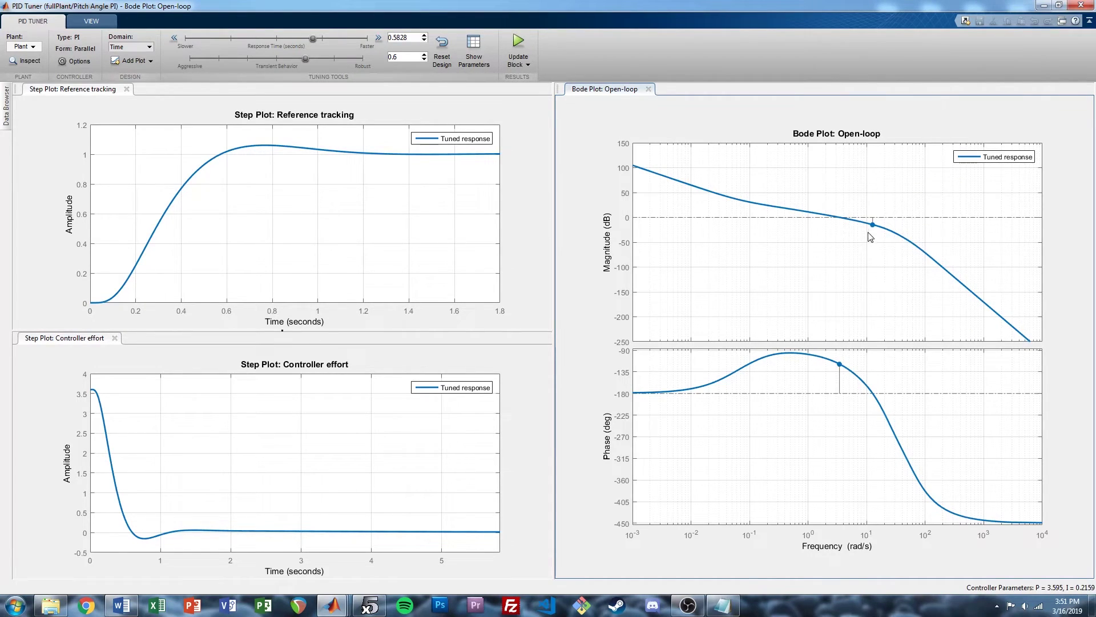
mouse_move(873, 228)
mouse_move(841, 366)
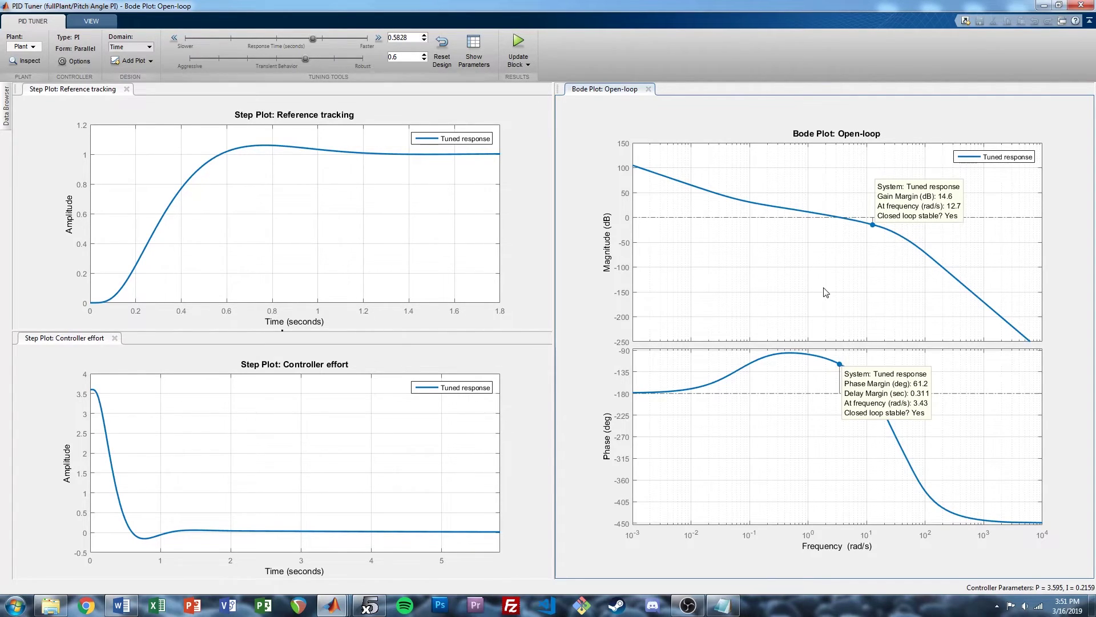
Update the Pitch Angle PI block with the tuned gains, close the PID Tuner and accept the block parameters
left_click(518, 46)
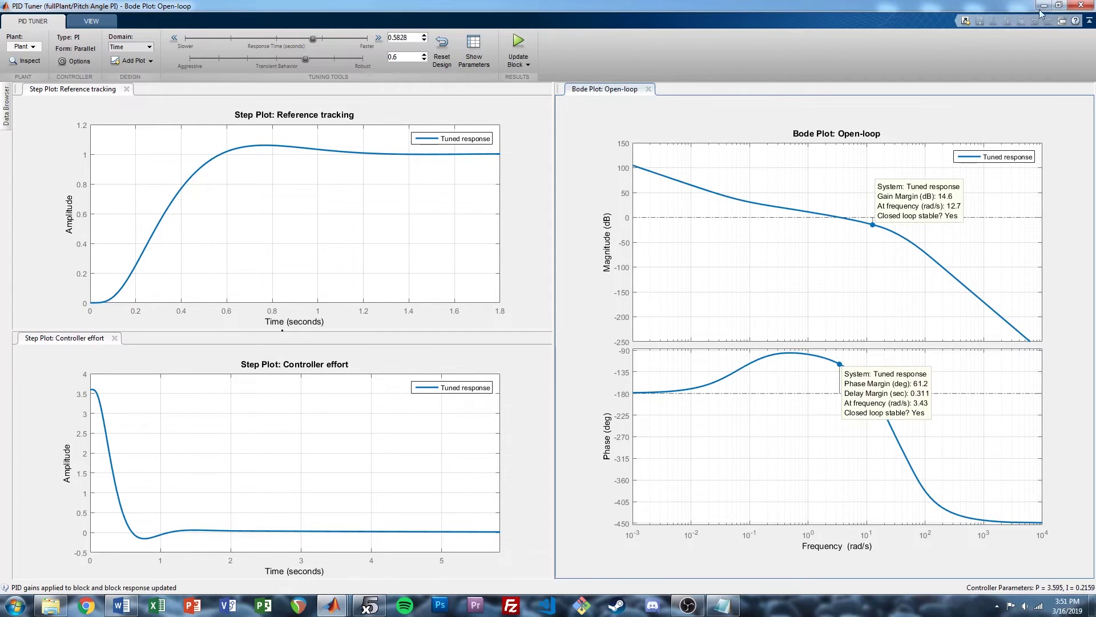
left_click(1078, 7)
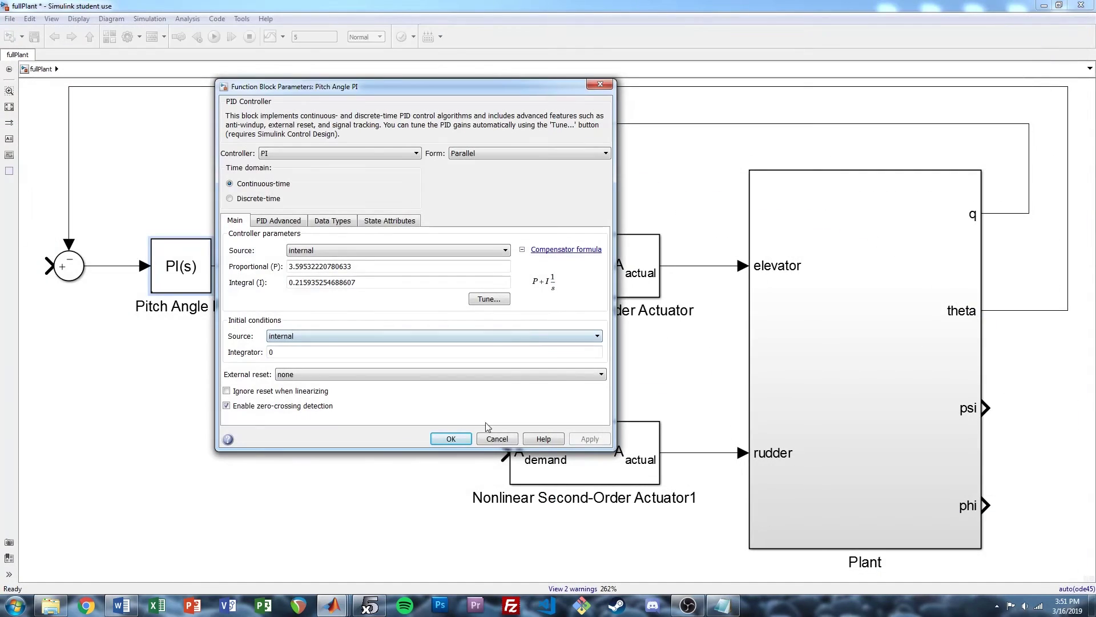
left_click(446, 439)
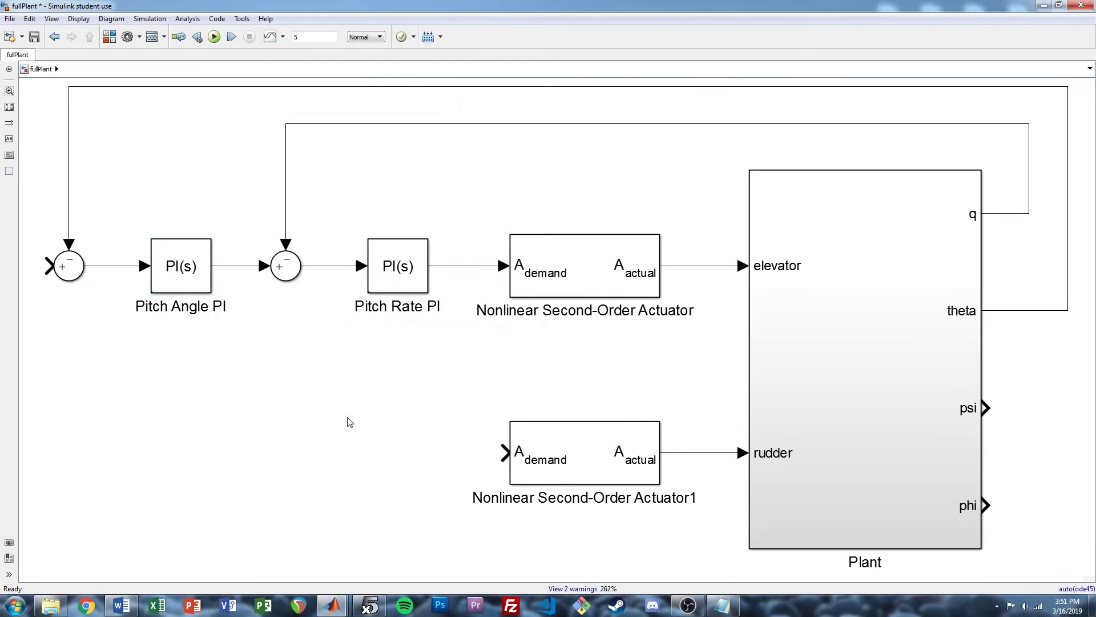
Add a Step block ahead of the outer pitch loop's Sum block and connect it to the Sum's positive input
scroll(345, 350, "down", 4)
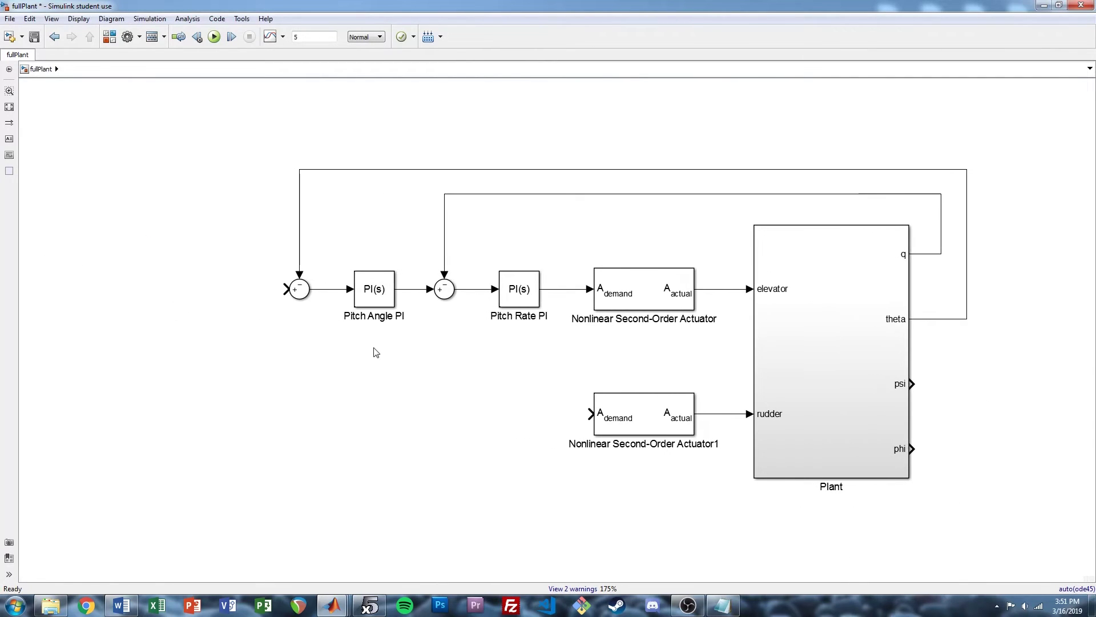
double_click(321, 344)
type("step")
key("Return")
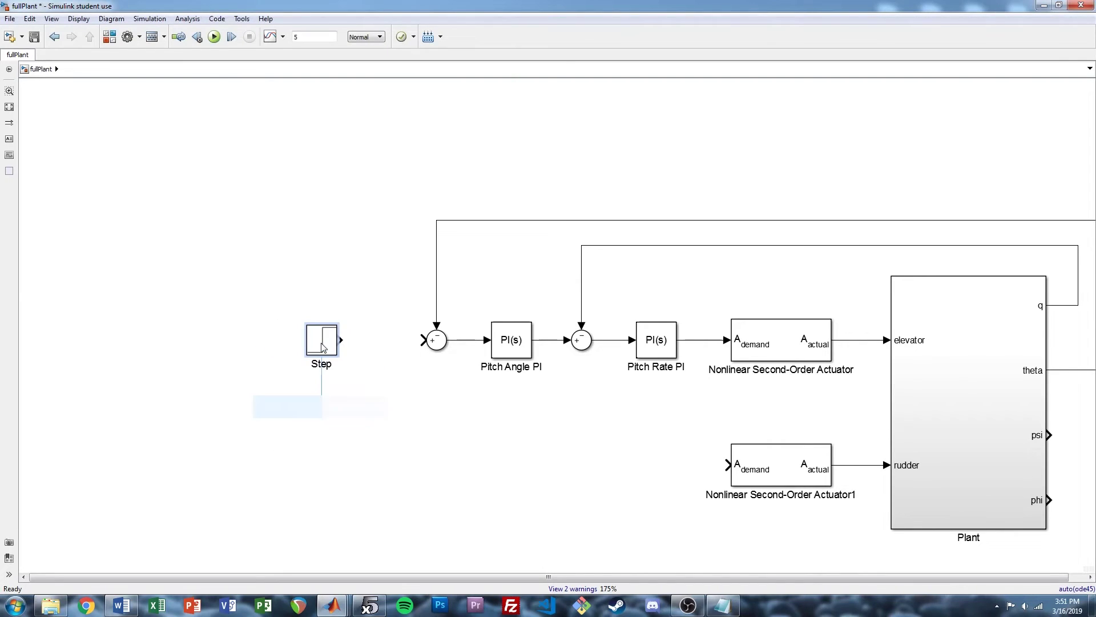
left_click(458, 419)
left_click_drag(332, 341, 340, 341)
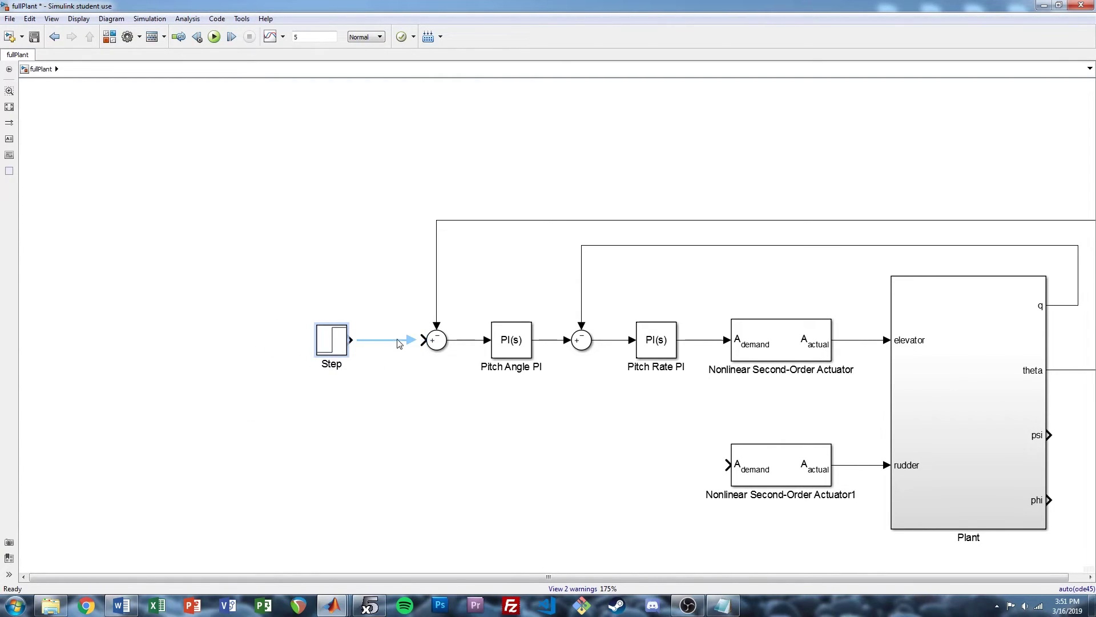
left_click(380, 341)
Name the Step block's output signal refPitch and log it to the Data Inspector
type("refPitch")
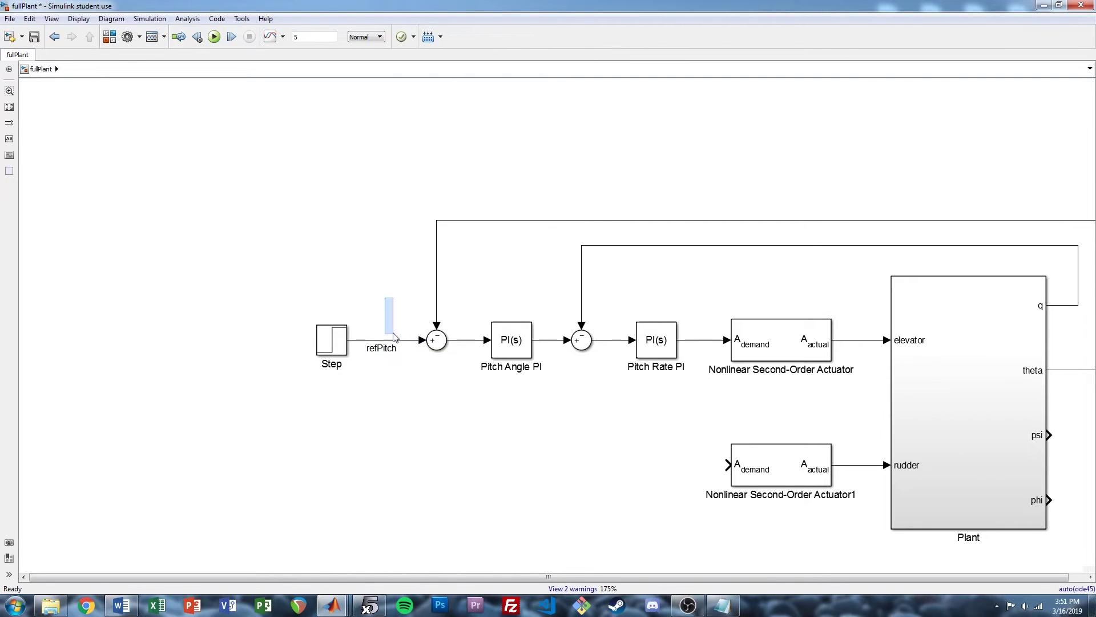
left_click(283, 37)
left_click(294, 73)
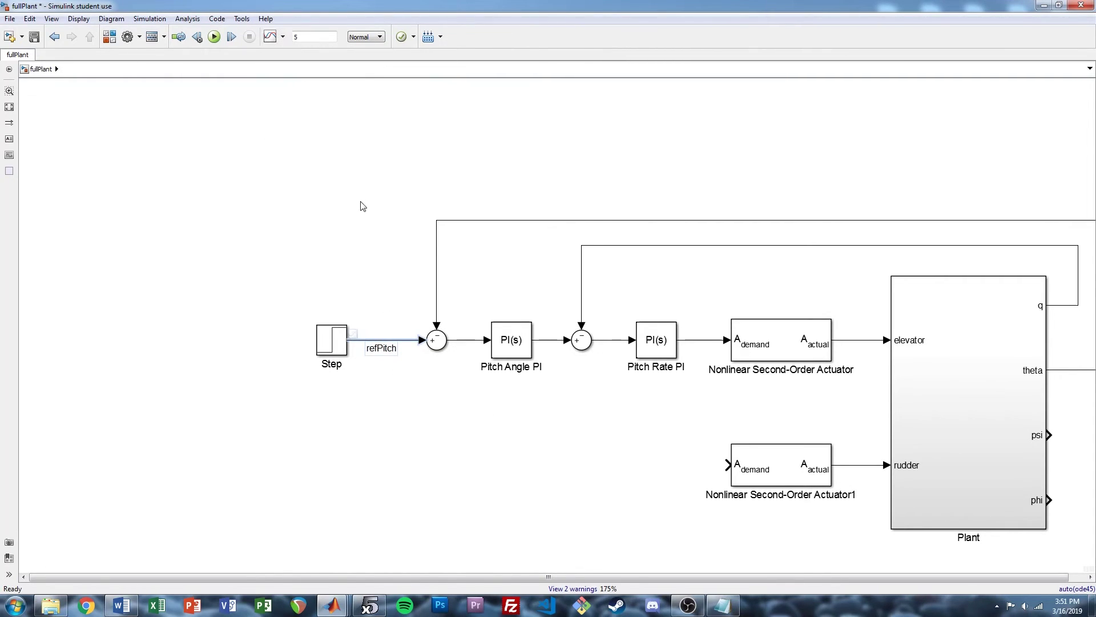
Set the Step block's step time to 5 and final value to -5, and save the model
left_click(362, 203)
key("space")
double_click(50, 278)
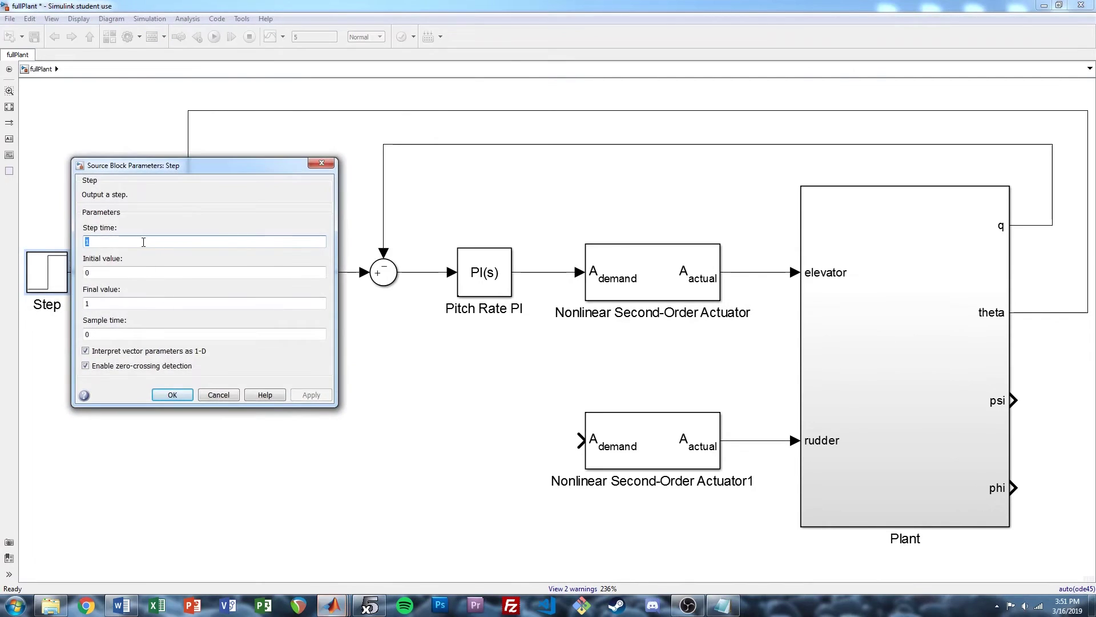
type("5")
key("Tab")
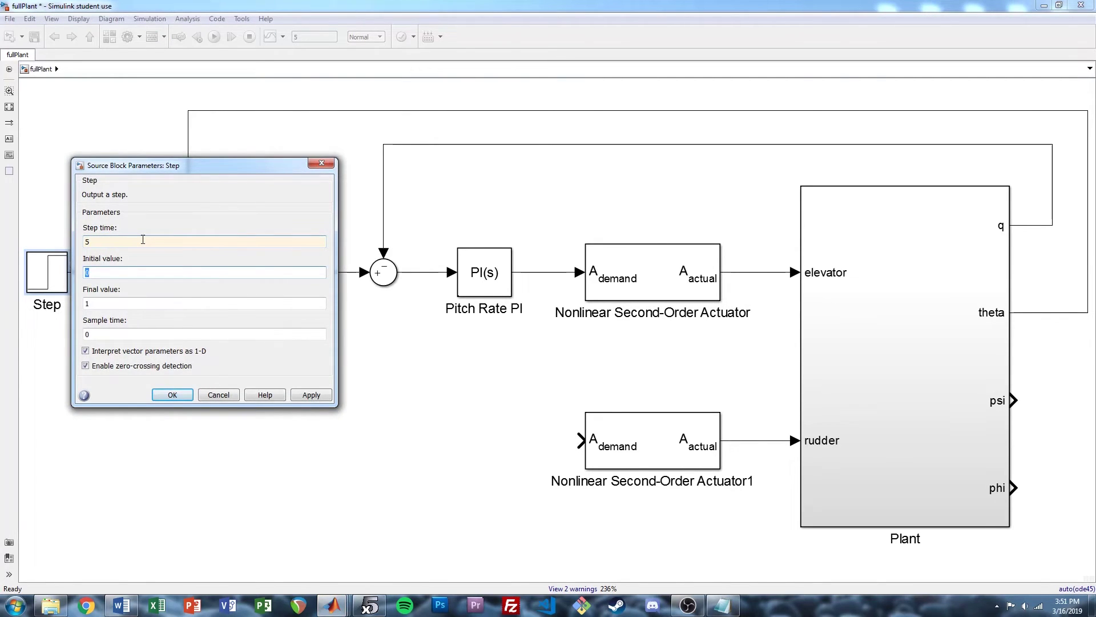
key("Tab")
key("Return")
left_click(117, 177)
key("ctrl+s")
Review the previous run's plots in the Simulation Data Inspector and check the Step block's parameters in the model
mouse_move(333, 606)
left_click(465, 528)
left_click(298, 160)
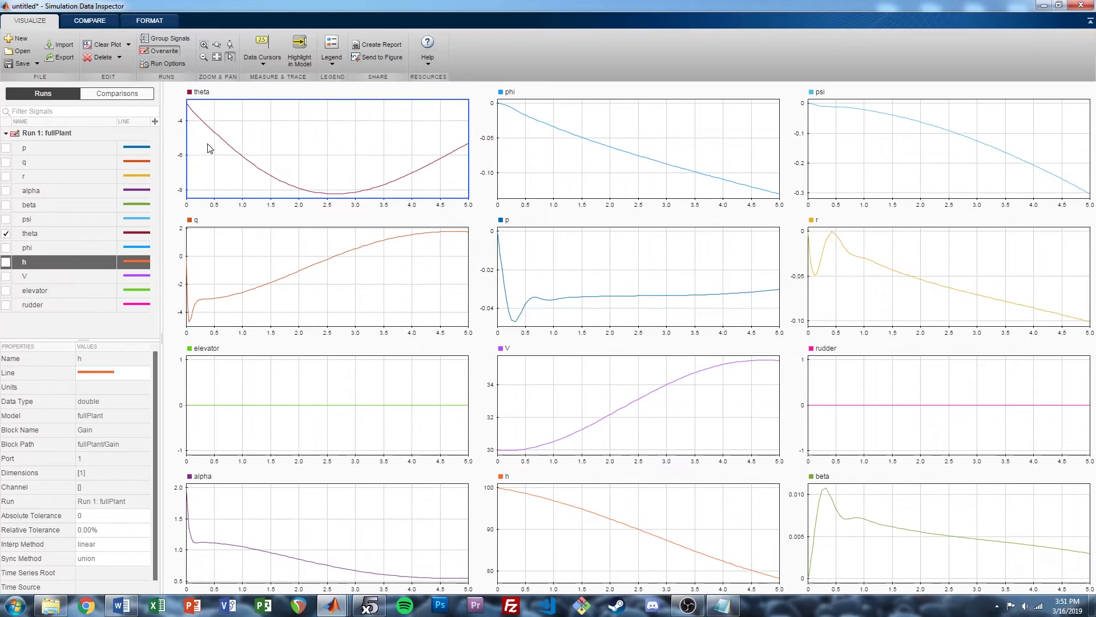
left_click(299, 51)
double_click(47, 273)
key("Return")
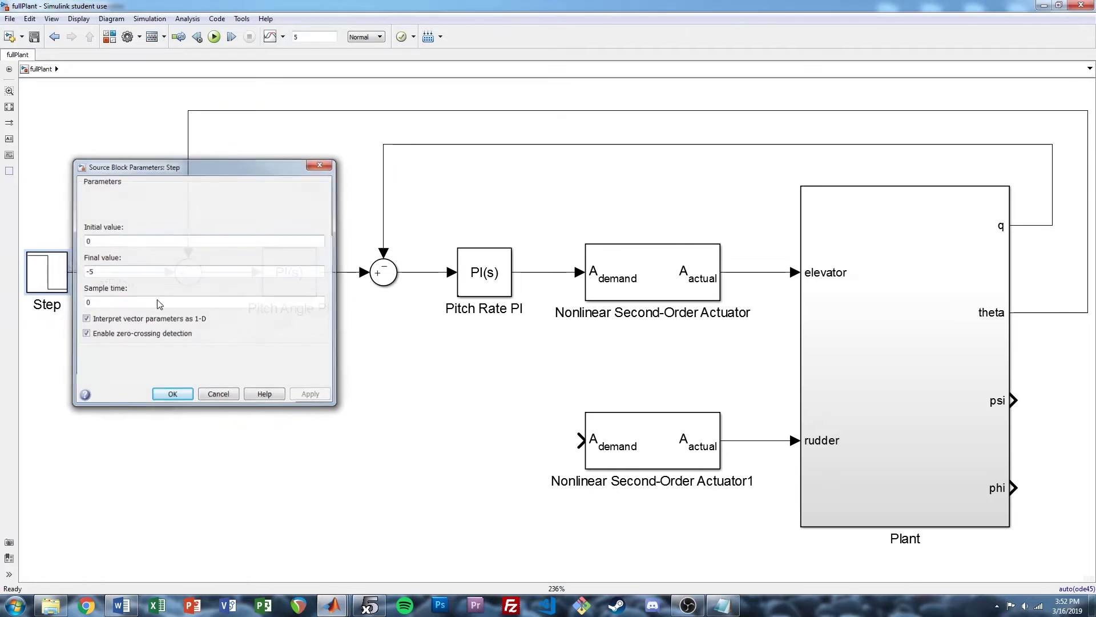
left_click(319, 372)
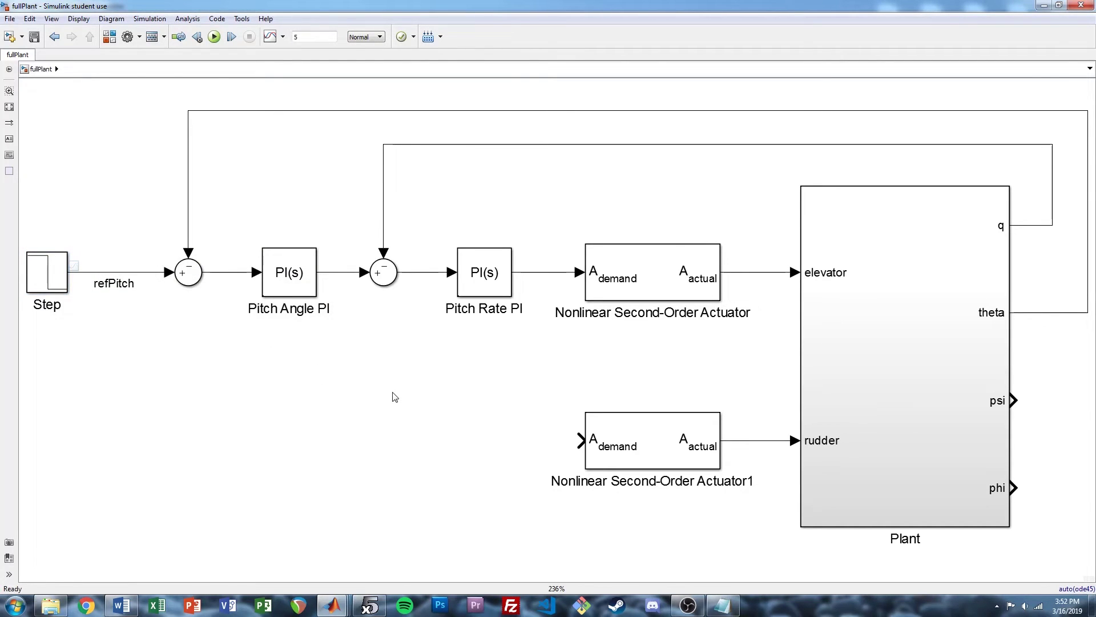
Simulate the model, rerun it with a stop time of 10, and overlay refPitch on the theta plot
key("ctrl+t")
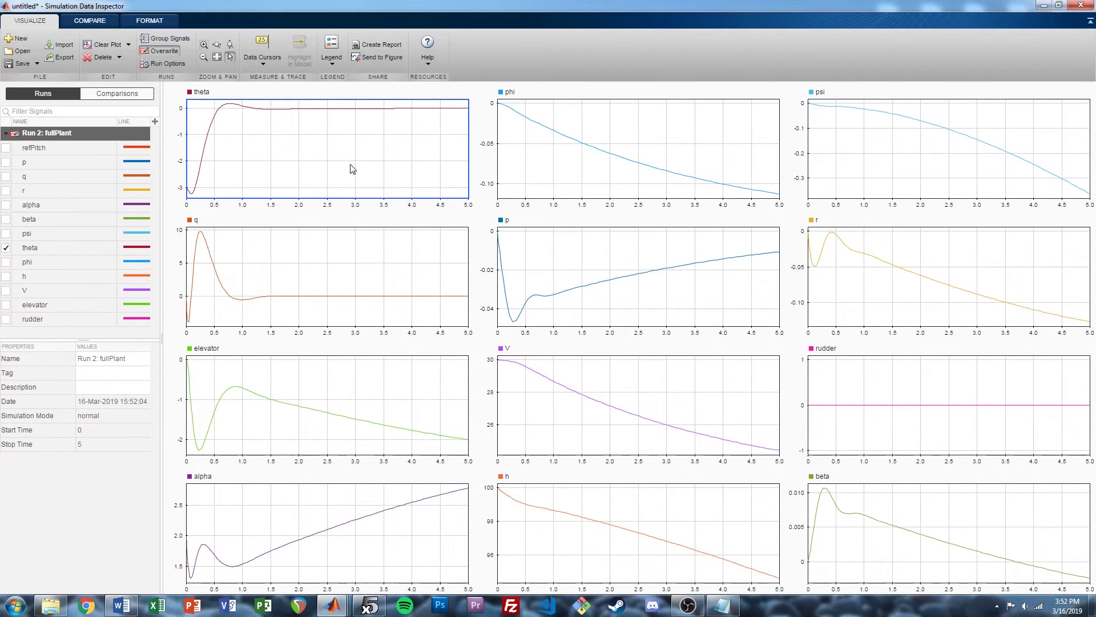
key("alt+Tab")
type("10")
key("ctrl+t")
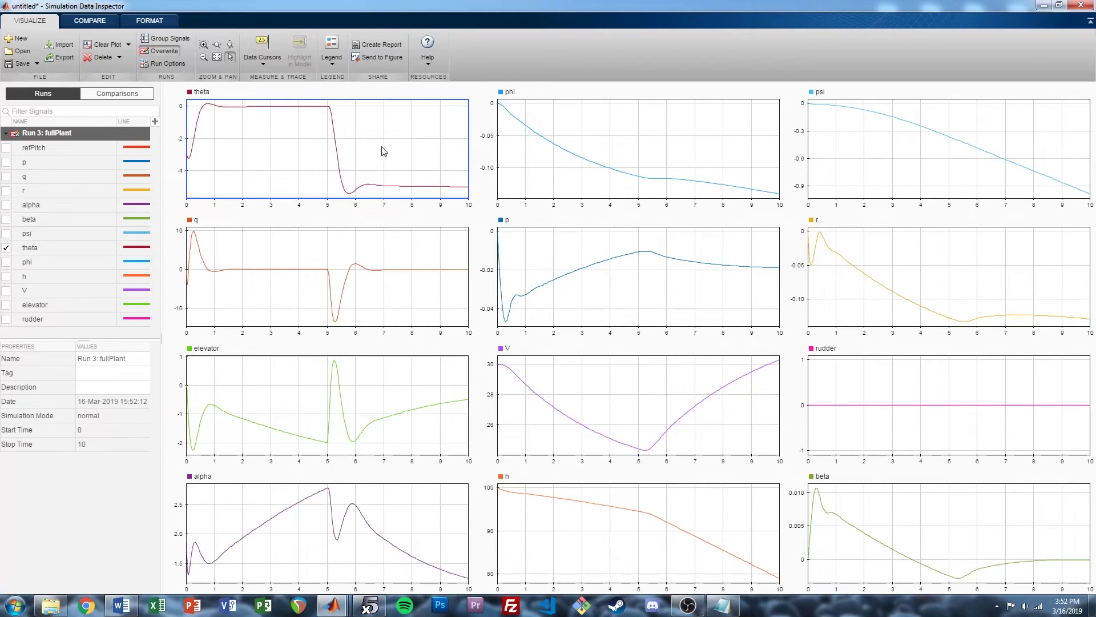
left_click(6, 149)
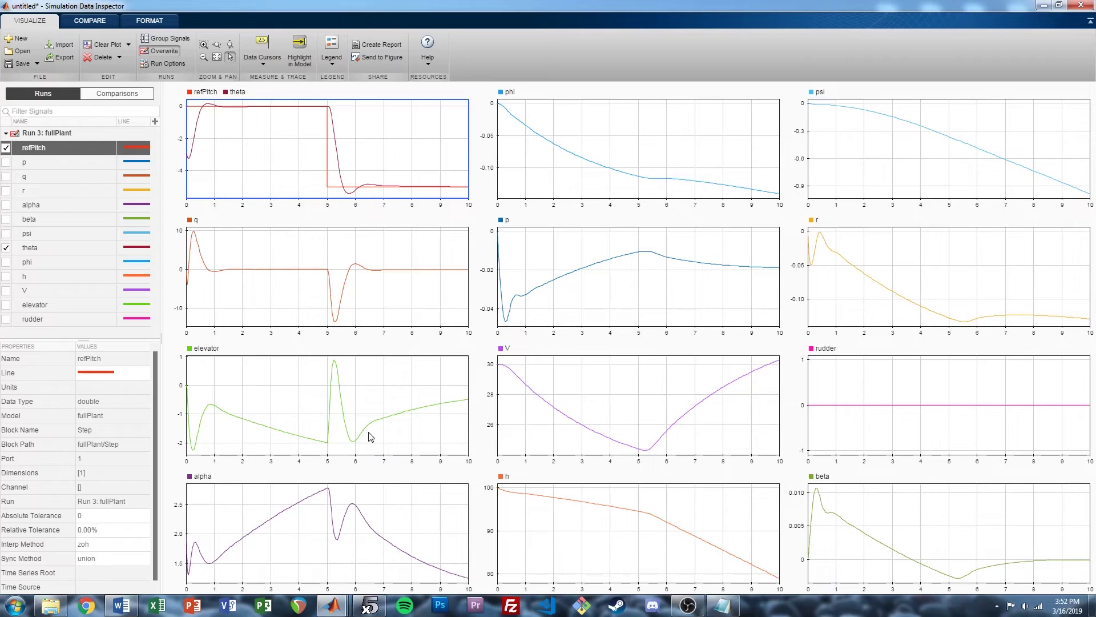
key("alt+Tab")
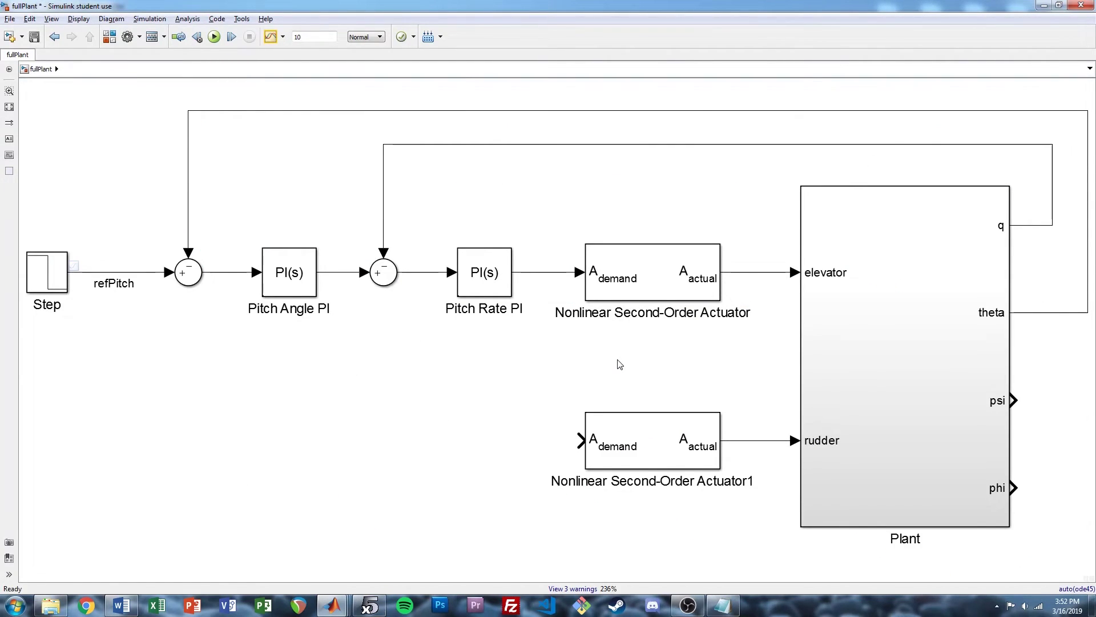
Duplicate the Pitch Rate PI block below the original, name the copy Roll Angle PI and connect it to the rudder actuator's demand input
scroll(620, 363, "down", 3)
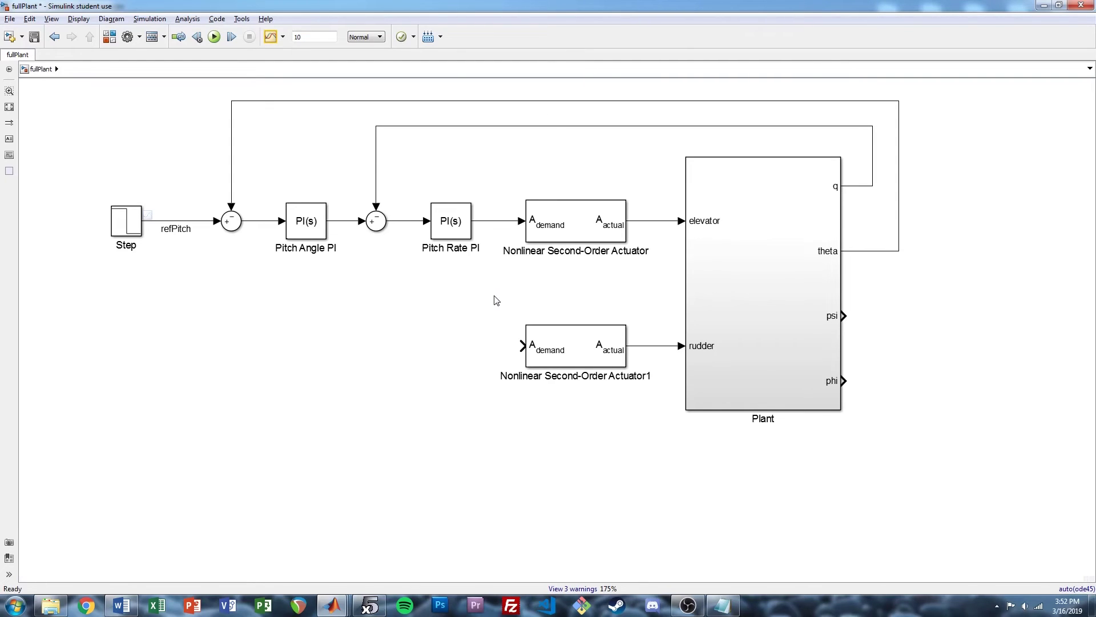
left_click_drag(450, 238, 451, 358)
double_click(450, 369)
type("Roll Angle PI")
left_click(464, 391)
left_click_drag(456, 345, 456, 351)
left_click(489, 350)
Add a Sum block ahead of Roll Angle PI and feed the Plant's phi output back to its negative input, routed underneath the Plant
left_click(353, 348)
type("sum")
key("Return")
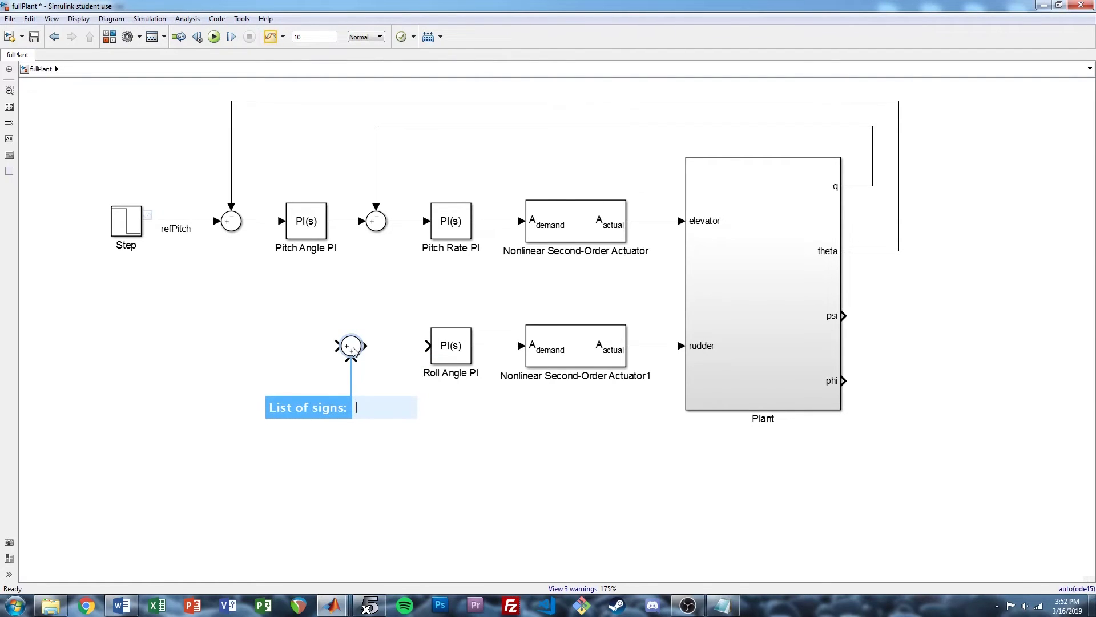
key("Return")
left_click_drag(354, 350, 840, 450)
left_click(545, 419)
Open the Roll Angle PI block in the PID Tuner and tune it to a response time of 0.9586 seconds
left_click(456, 355)
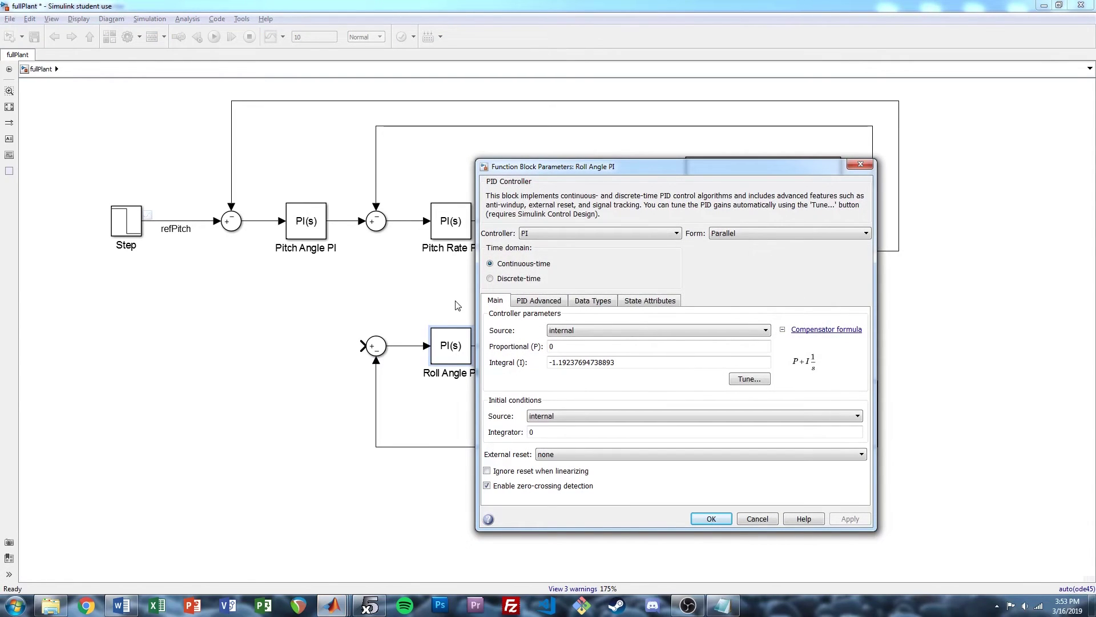
left_click(749, 378)
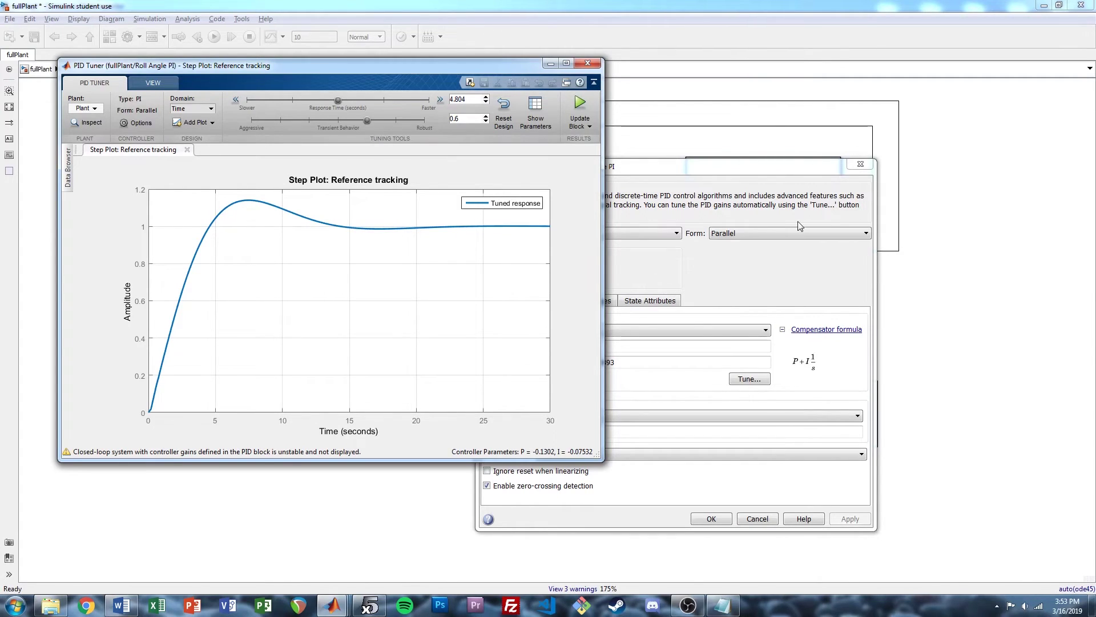
left_click_drag(340, 102, 393, 104)
left_click(440, 100)
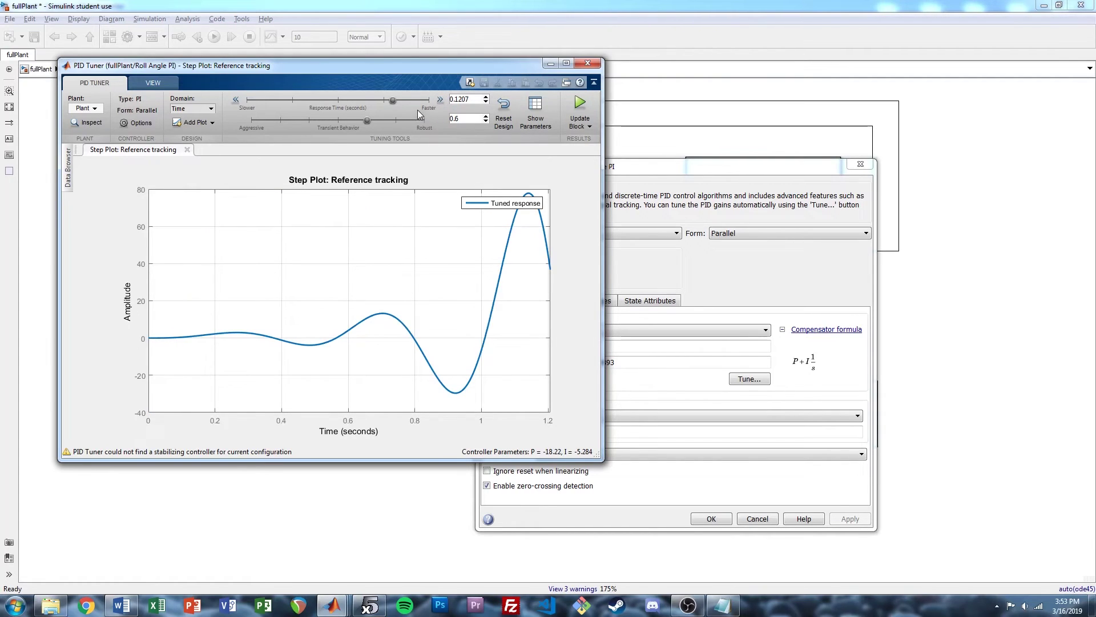
left_click_drag(392, 102, 312, 101)
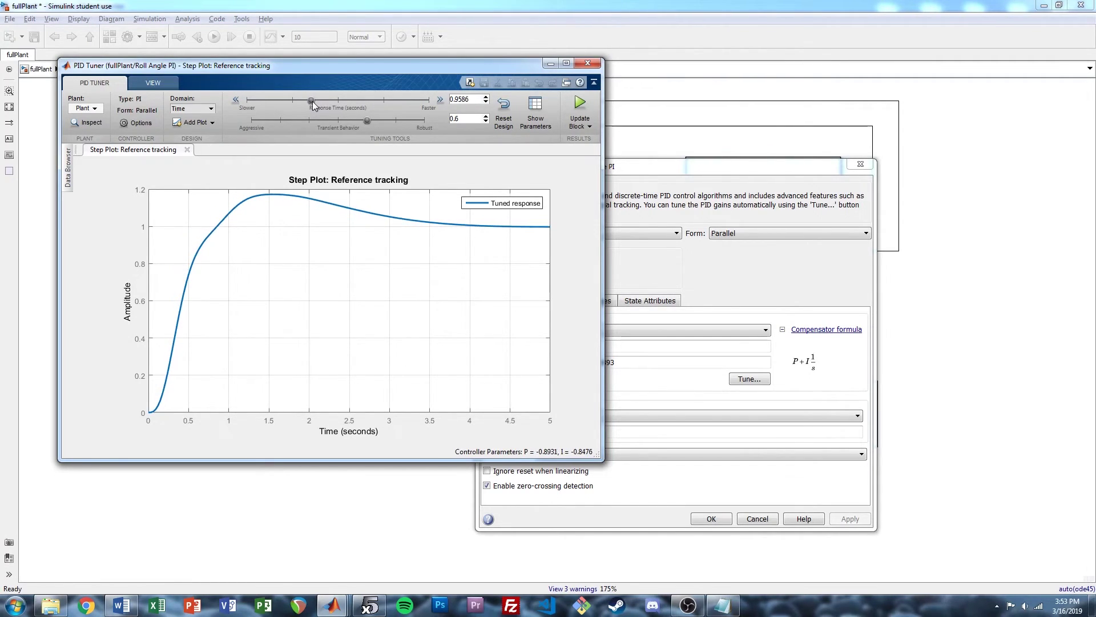
Maximize the PID Tuner, add an open-loop Bode plot with minimum stability margins and inspect the margin details
double_click(313, 65)
left_click(130, 61)
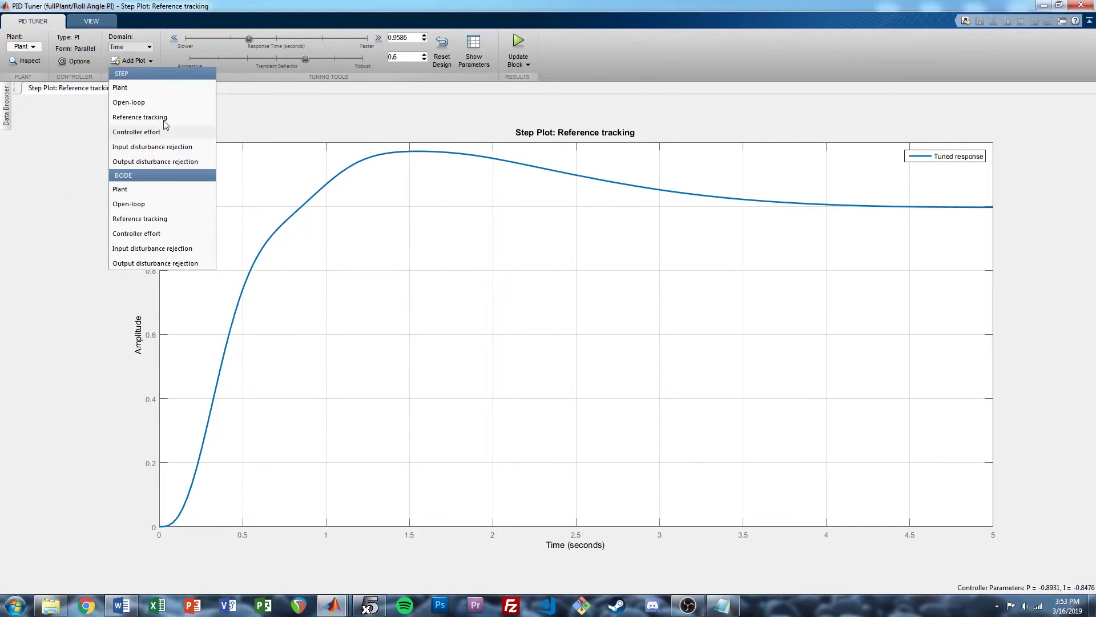
left_click(171, 203)
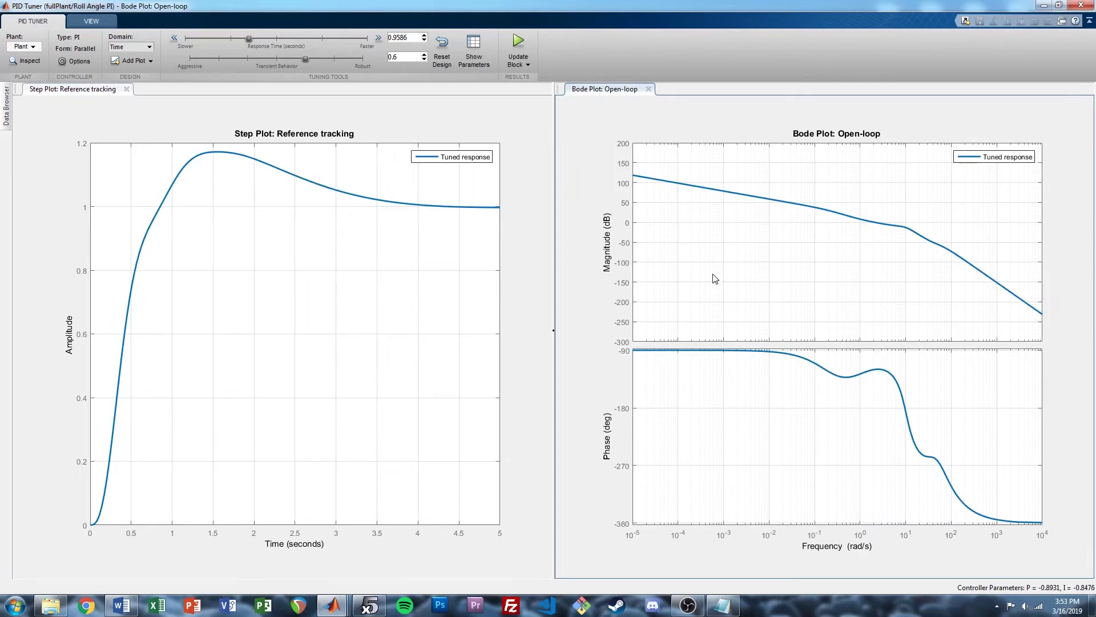
right_click(734, 258)
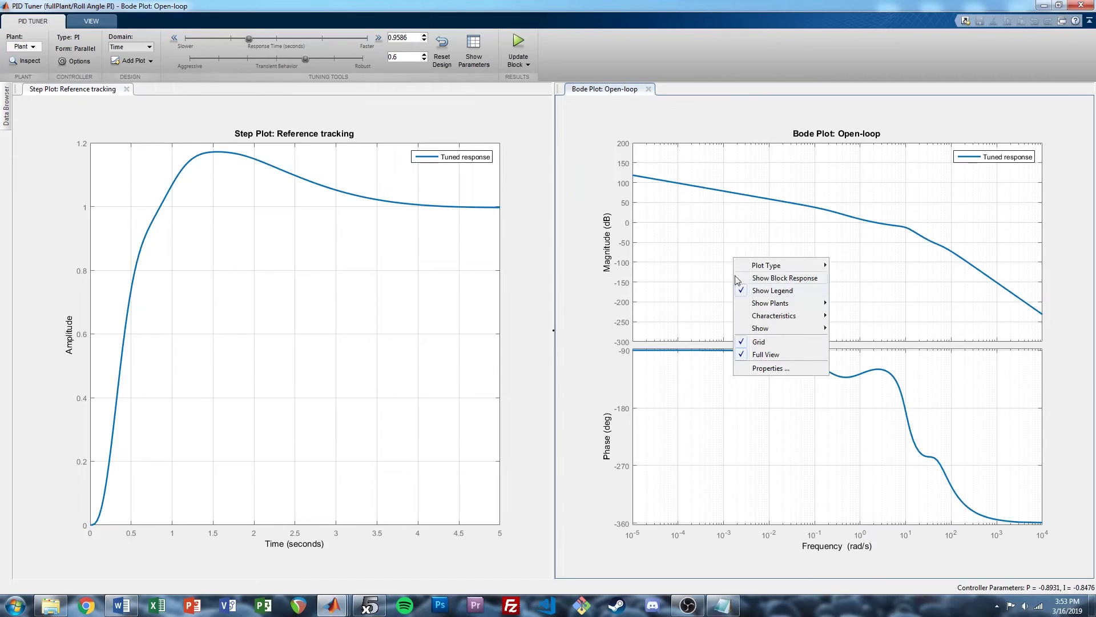
mouse_move(788, 315)
left_click(895, 331)
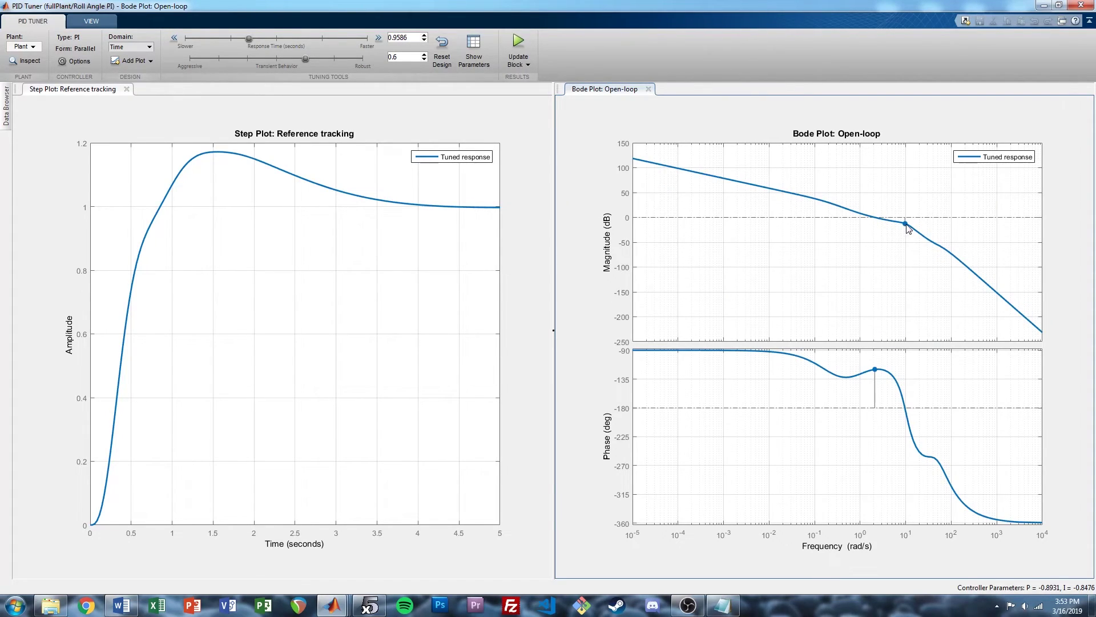
mouse_move(908, 227)
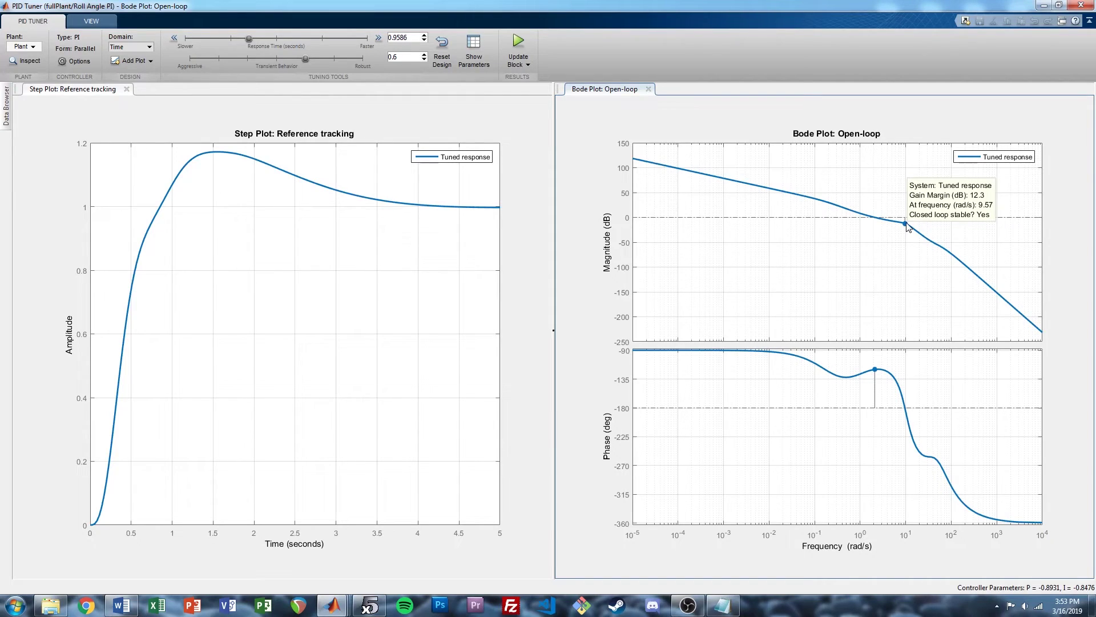
mouse_move(875, 370)
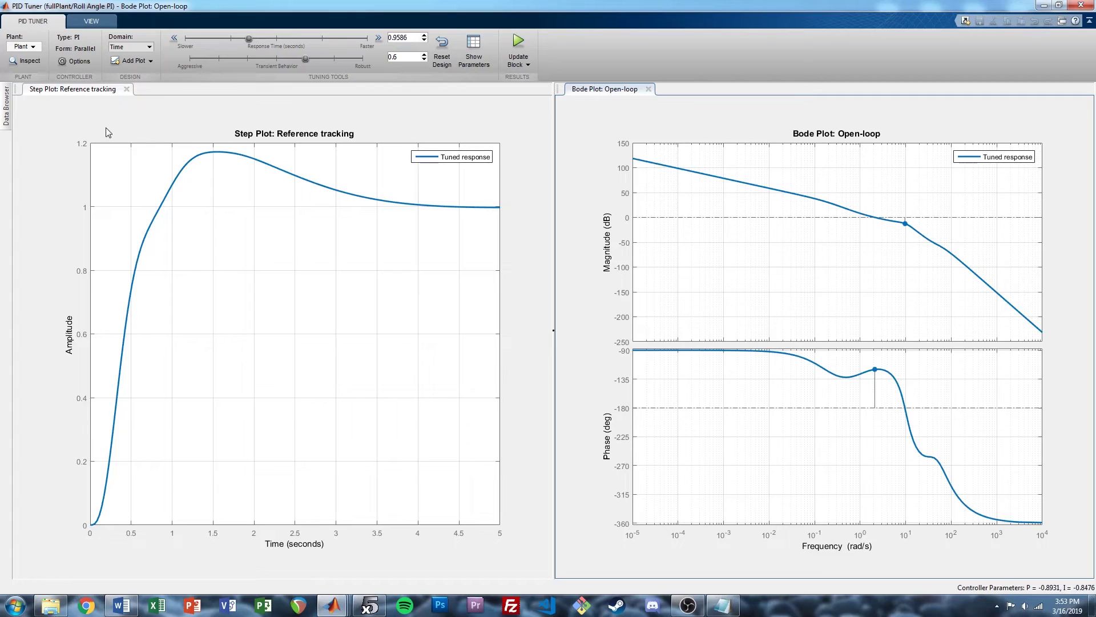
Add a controller effort step plot docked below the reference tracking plot and adjust the response time to 0.7614 seconds
left_click(133, 60)
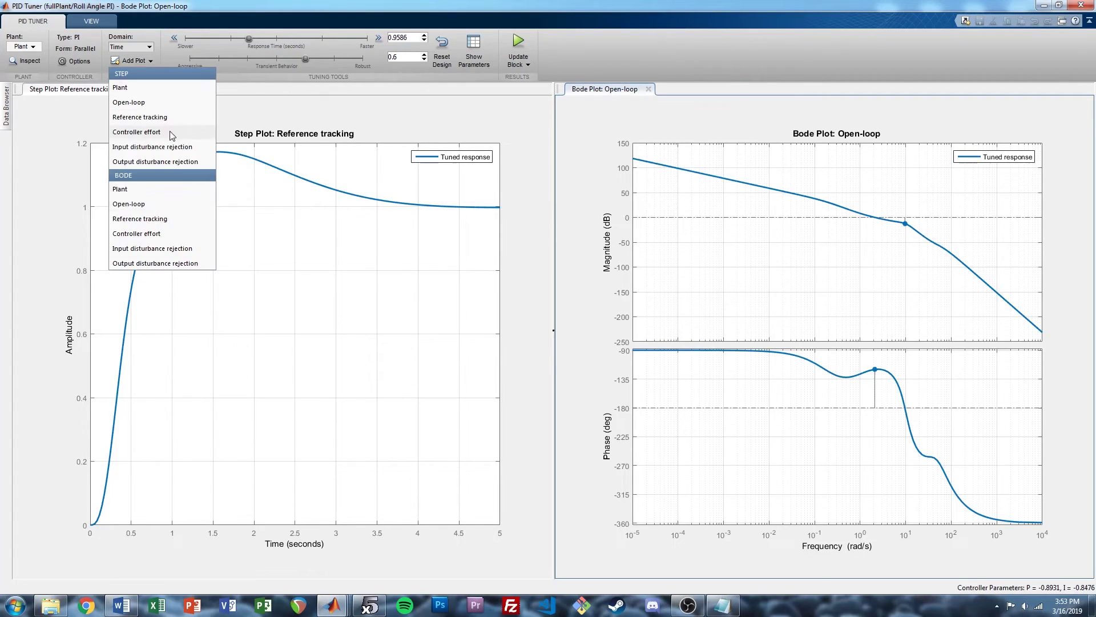
left_click(692, 101)
left_click_drag(663, 89, 247, 492)
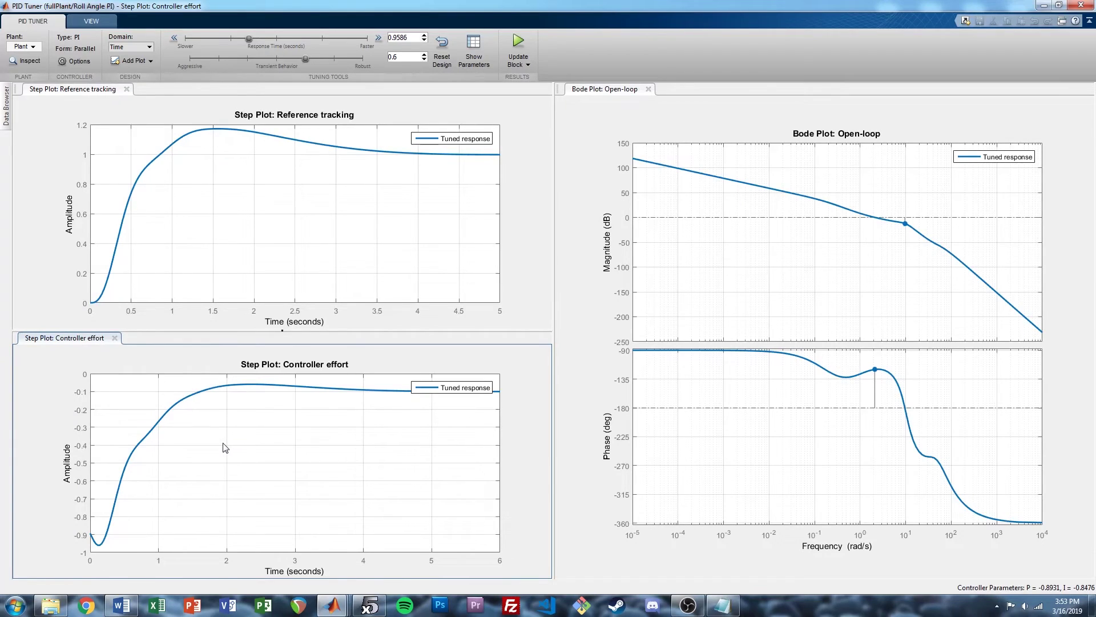
left_click_drag(249, 40, 258, 41)
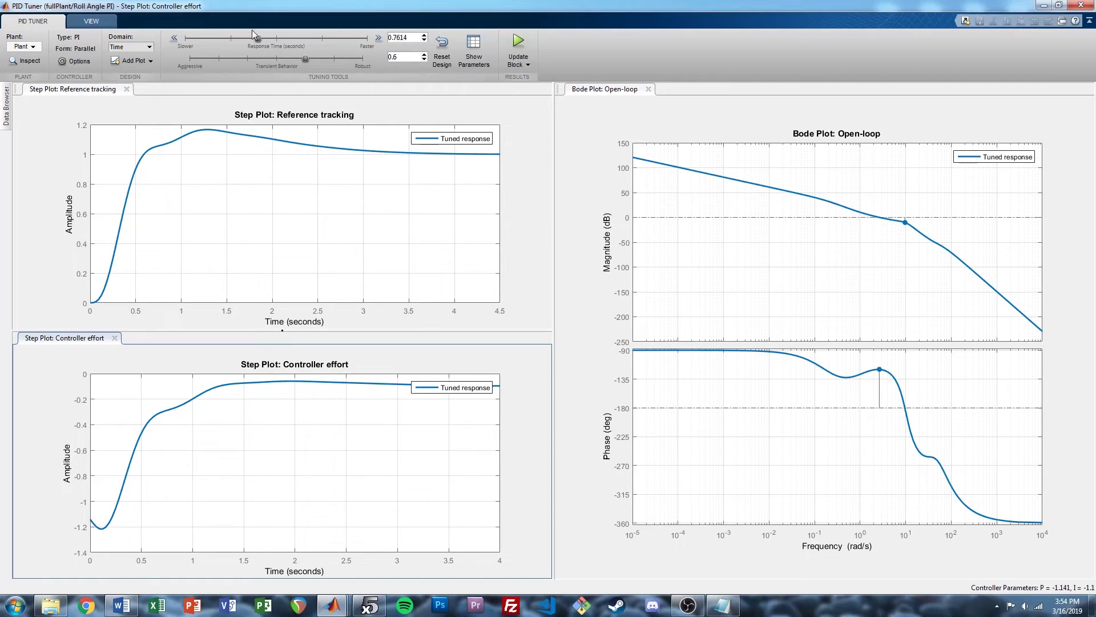
Try faster response times for Roll Angle PI, then settle on 0.9154 seconds and apply the tuned gains to the block
left_click_drag(258, 41, 287, 39)
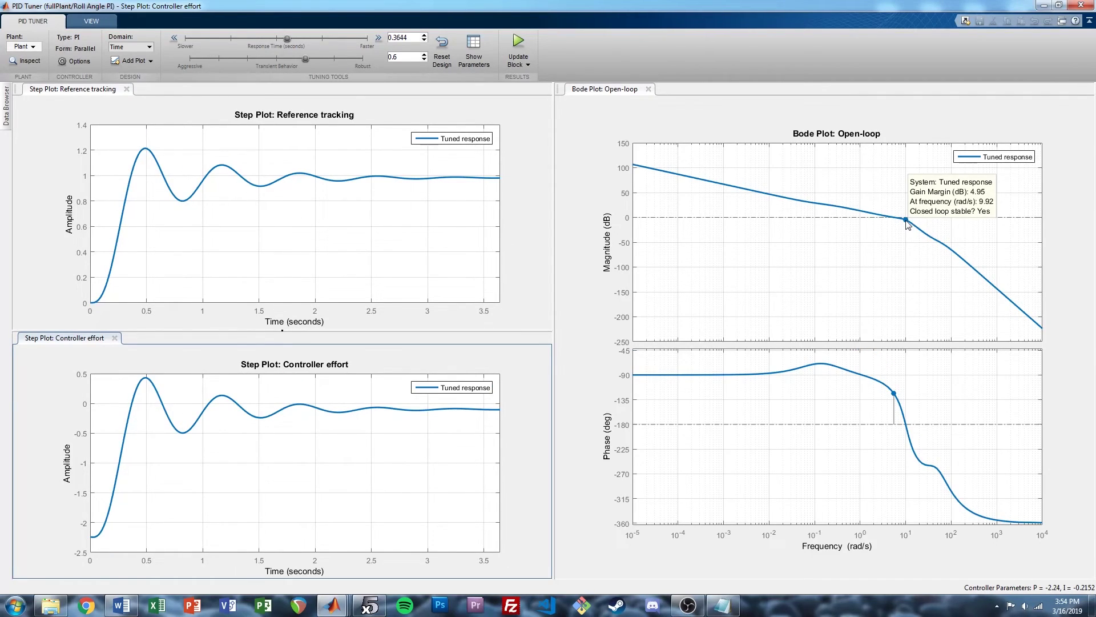
left_click_drag(289, 38, 320, 38)
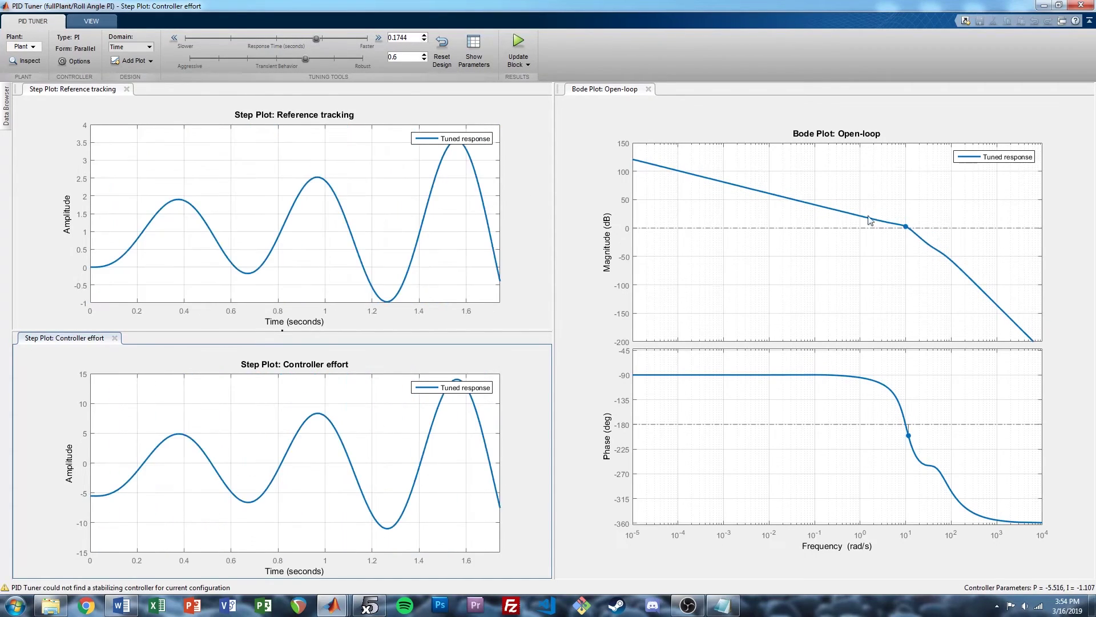
left_click_drag(316, 38, 250, 38)
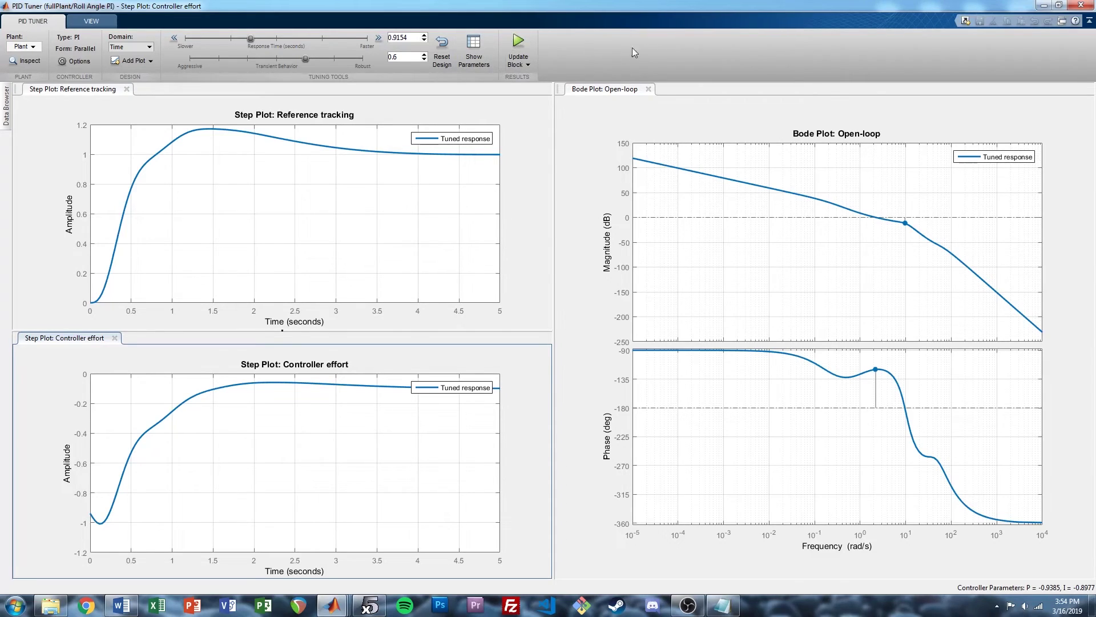
left_click(1081, 6)
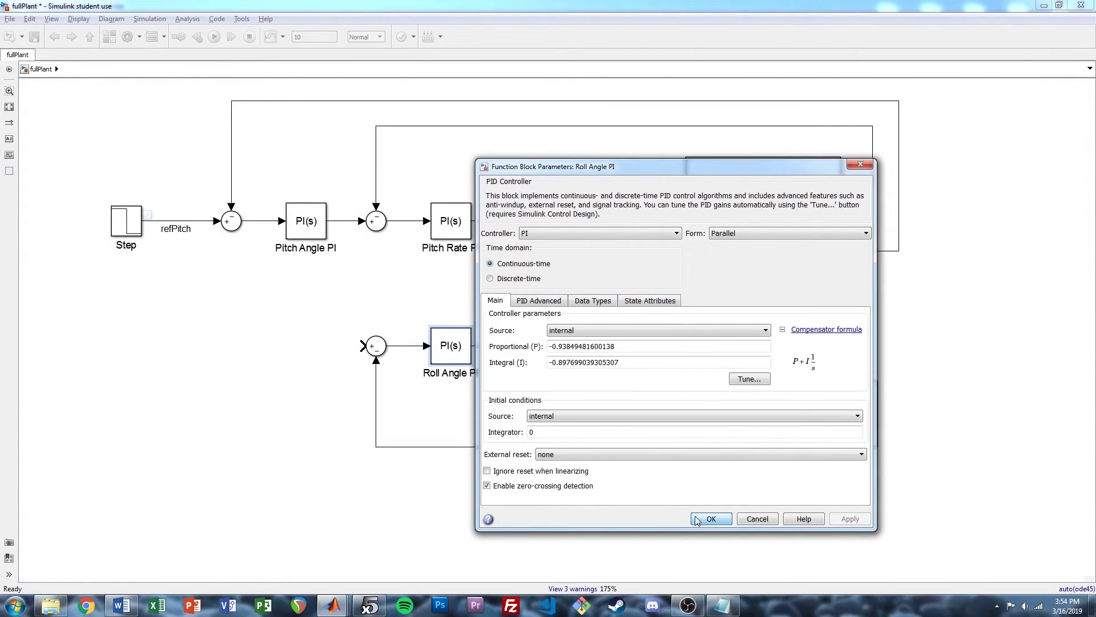
left_click(710, 518)
Duplicate the Roll Angle PI block ahead of the roll loop's Sum block and name the copy Yaw Angle PI
left_click_drag(451, 350, 306, 354)
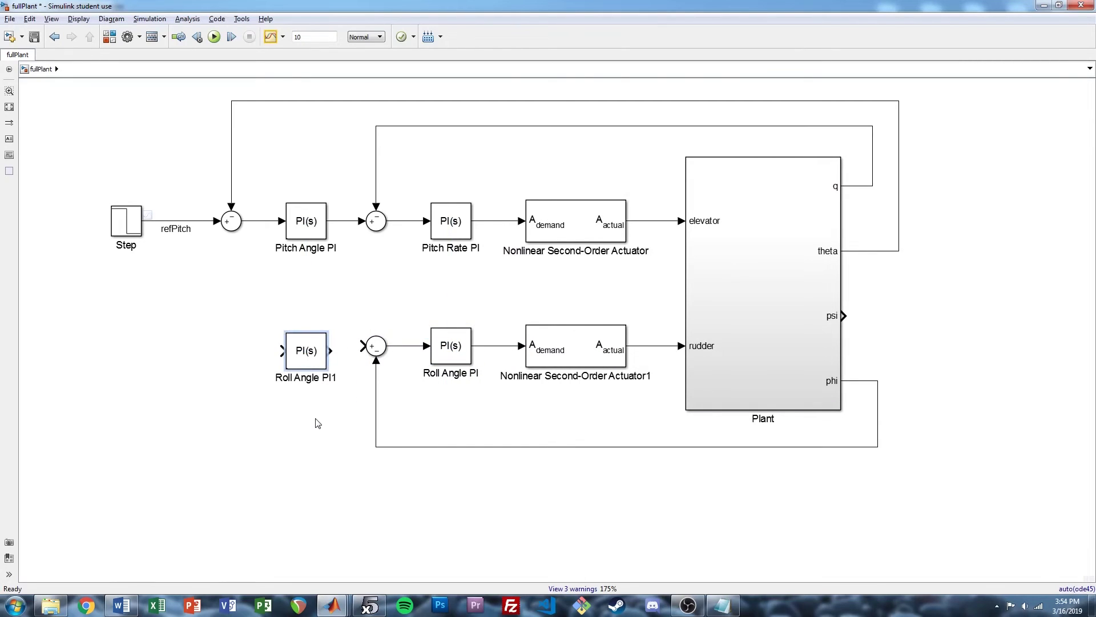
double_click(306, 377)
type("Yaw Angle PI")
left_click_drag(309, 355, 308, 350)
Wire Yaw Angle PI between a new Sum block and the roll Sum, feed psi back beneath the phi line, and save the model
mouse_move(330, 345)
left_mouse_down()
mouse_move(368, 360)
mouse_move(204, 352)
mouse_move(838, 464)
mouse_move(844, 316)
left_mouse_up()
left_click(348, 345)
left_click_drag(892, 395, 899, 388)
left_click_drag(862, 458, 858, 474)
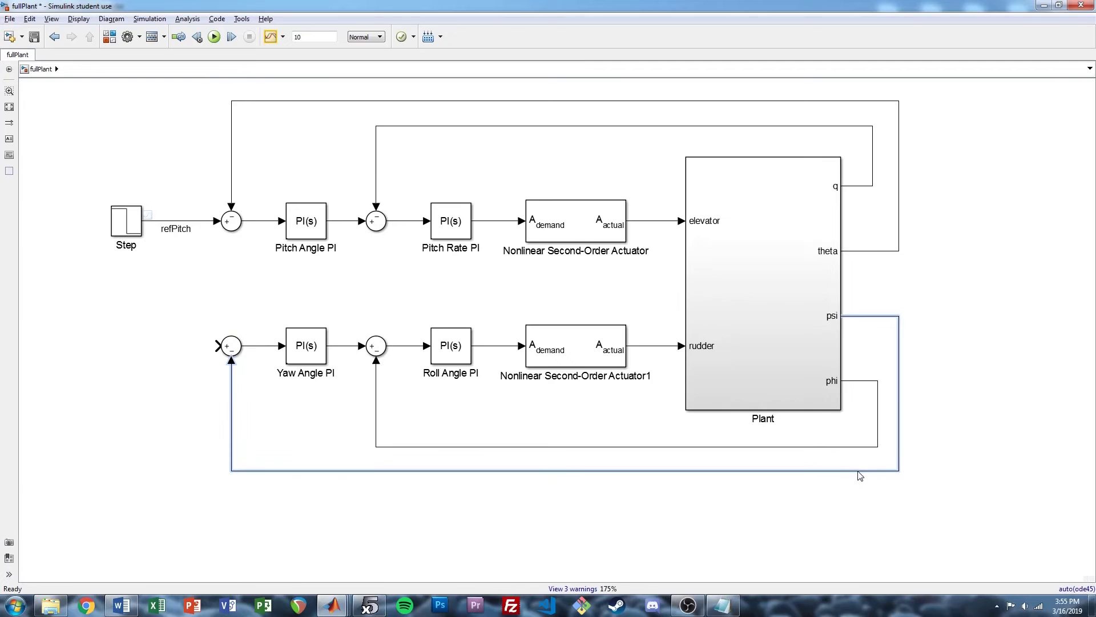
left_click(824, 452)
key("space")
key("ctrl+s")
Try tuning Yaw Angle PI as a PI controller in the PID Tuner with a response time of 0.4812 seconds
double_click(286, 412)
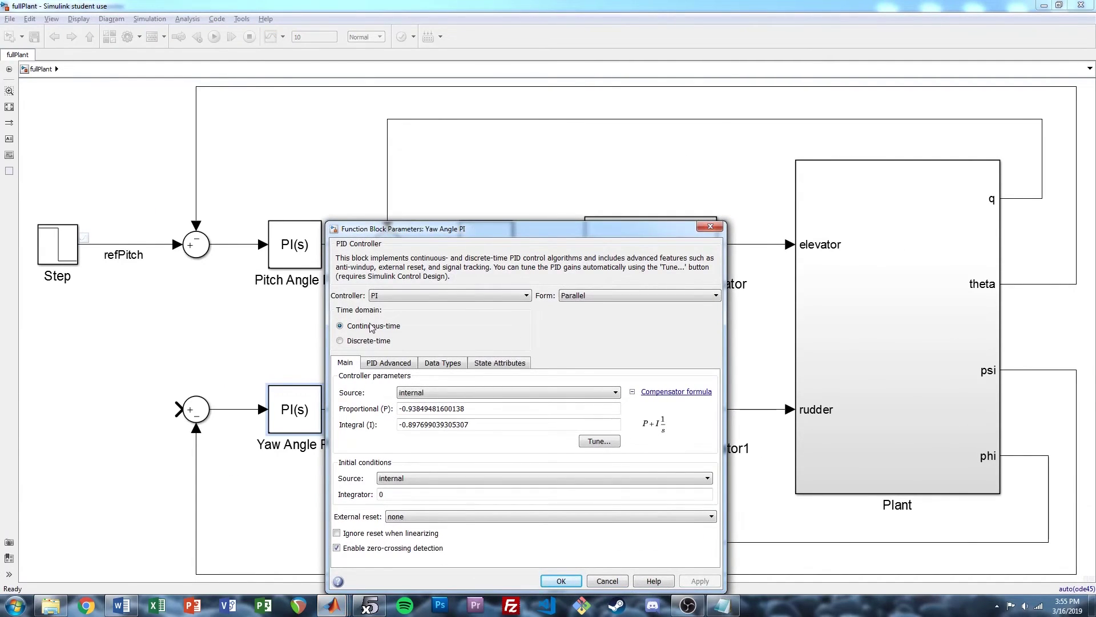
left_click_drag(657, 230, 678, 111)
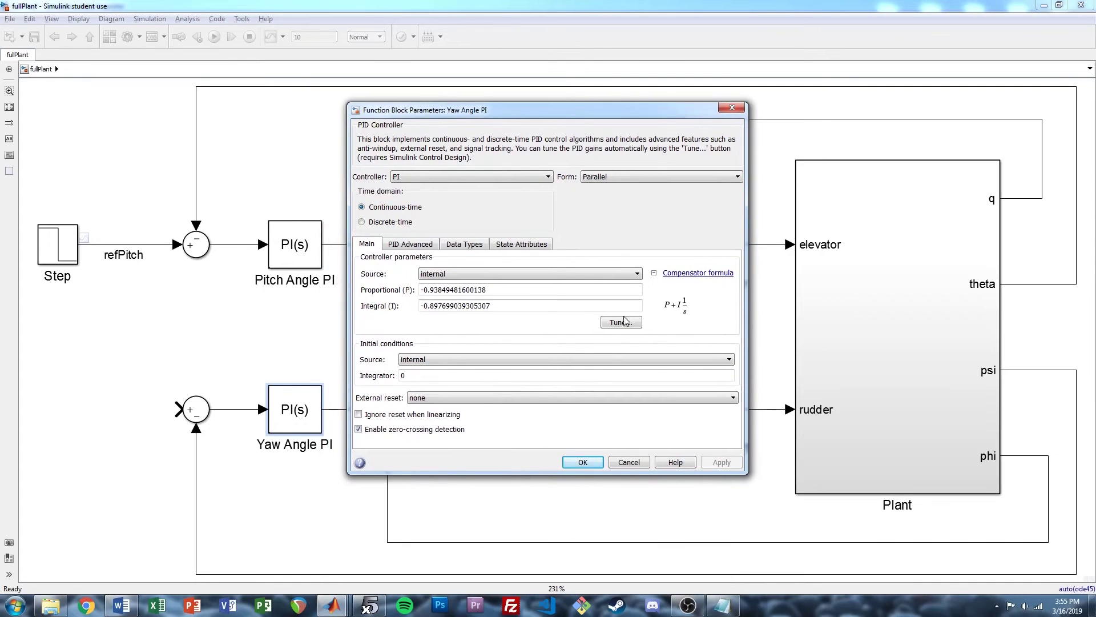
left_click(622, 322)
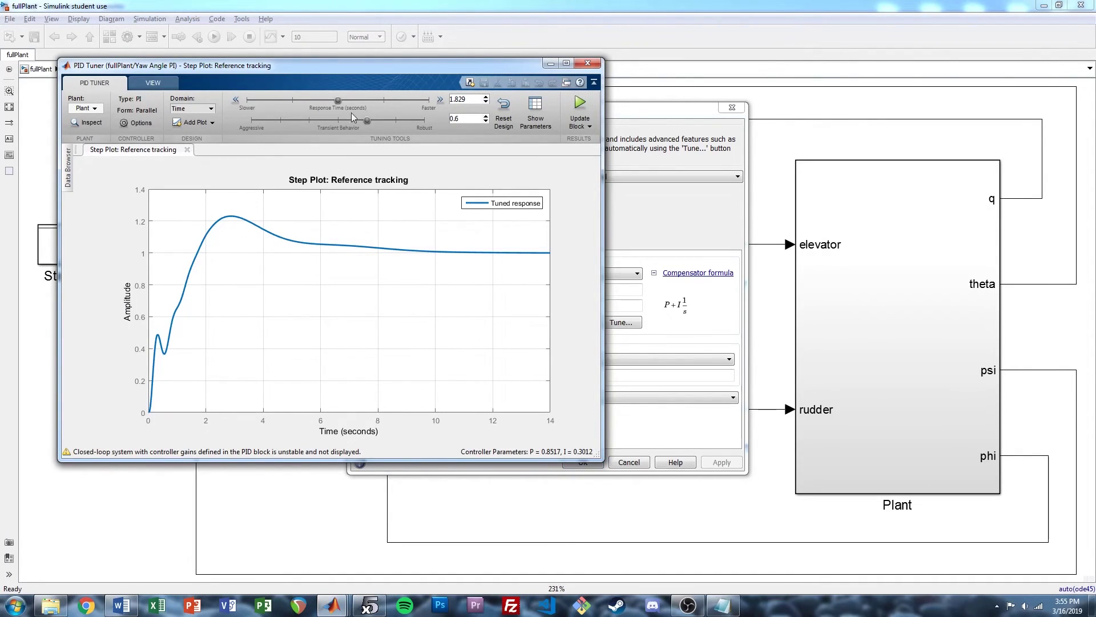
left_click(439, 100)
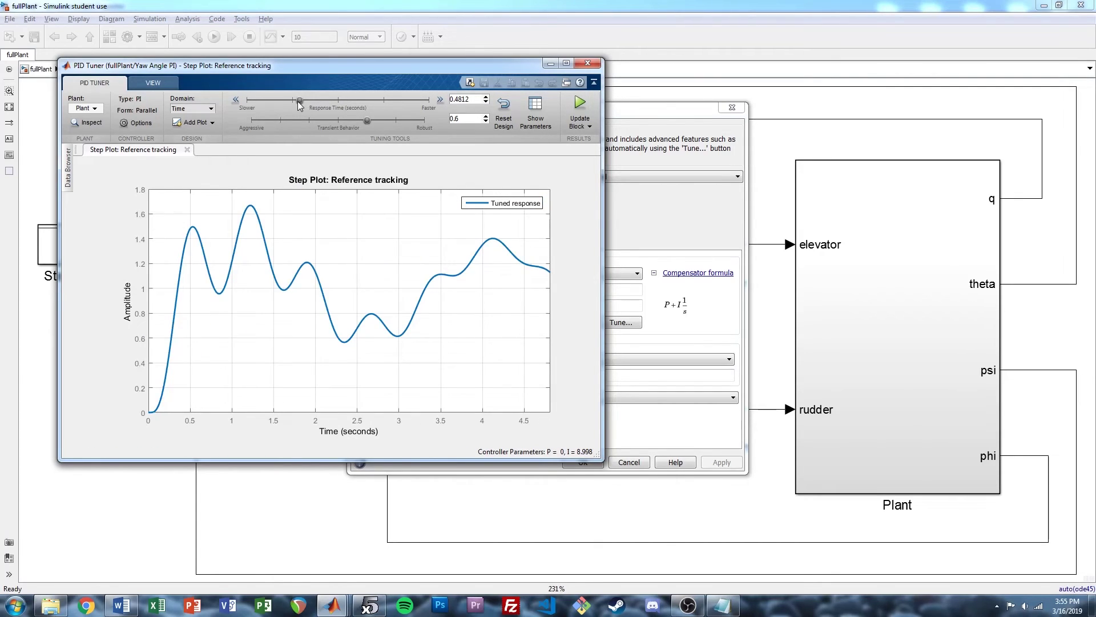
left_click(588, 63)
Change the Yaw Angle PI controller type to P, apply it, and open the block in a maximized PID Tuner
left_click(434, 177)
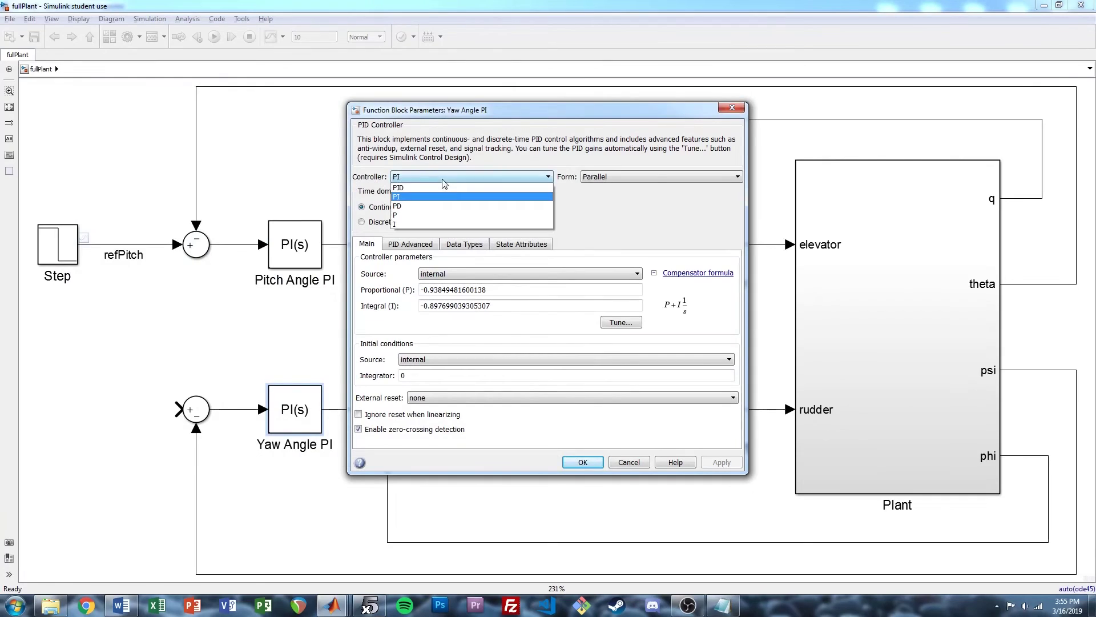
left_click(411, 214)
left_click(721, 387)
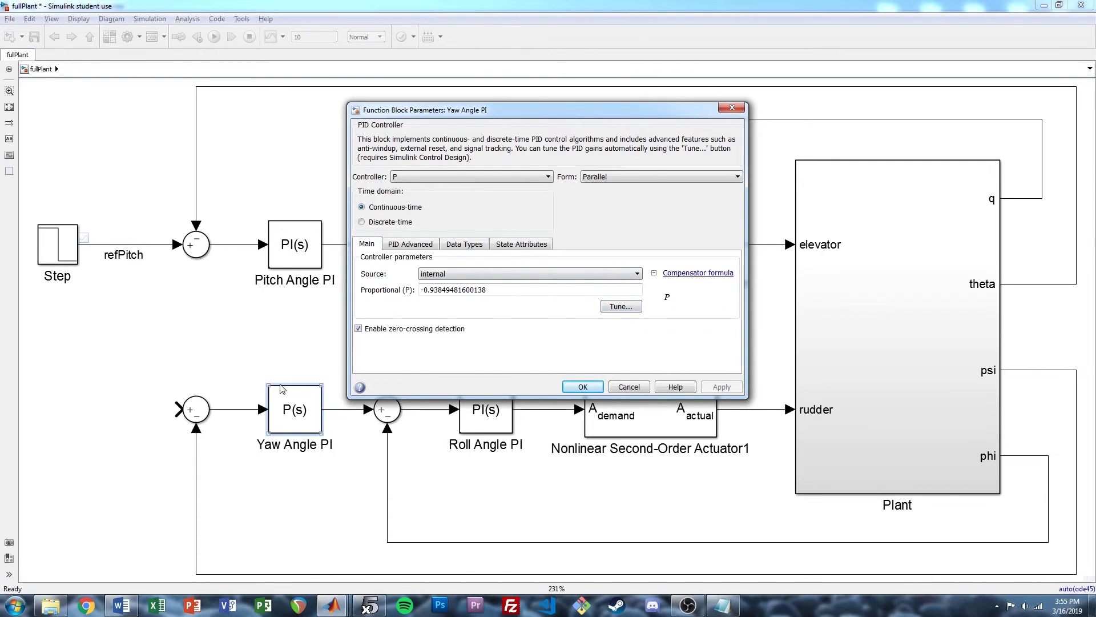
left_click(622, 309)
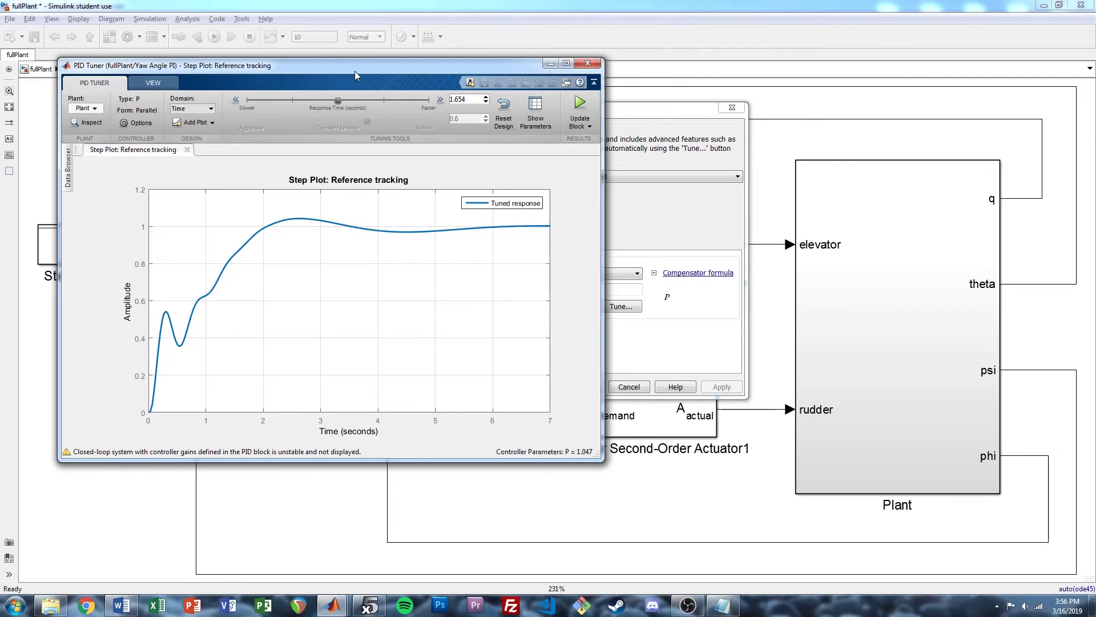
left_click_drag(355, 71, 436, 71)
double_click(436, 71)
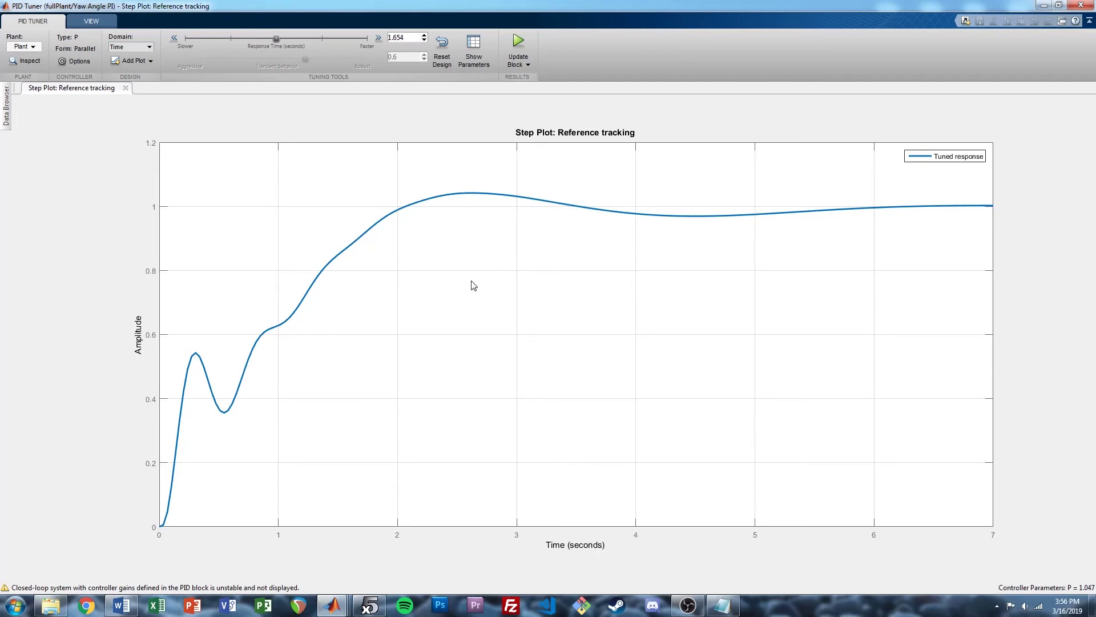
Add an open-loop Bode plot for the yaw controller and show its minimum stability margins
left_click(133, 60)
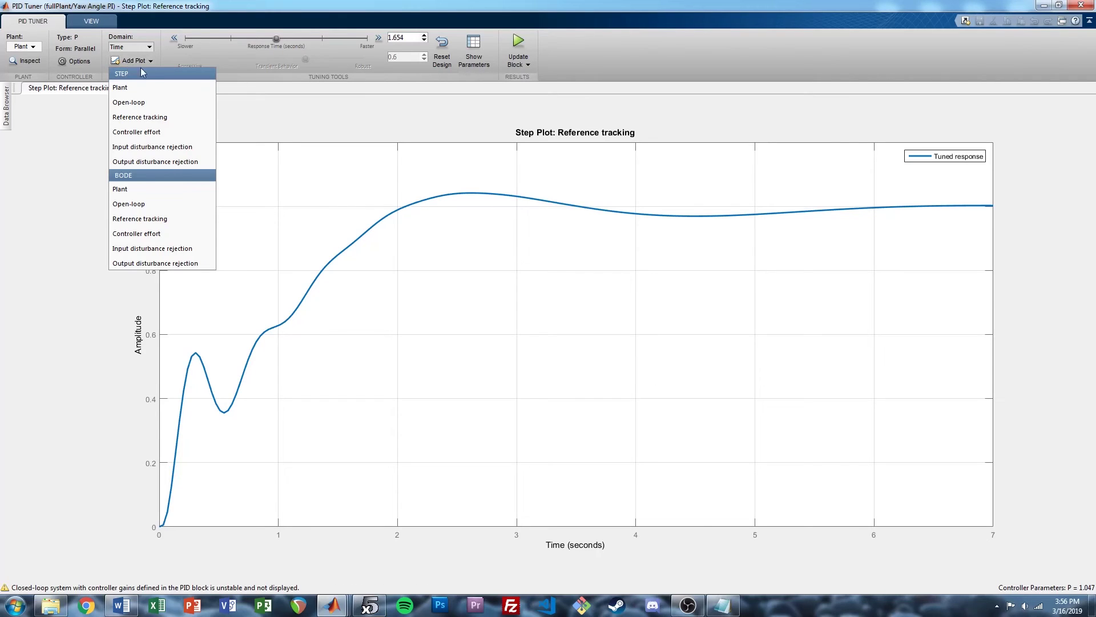
left_click(159, 207)
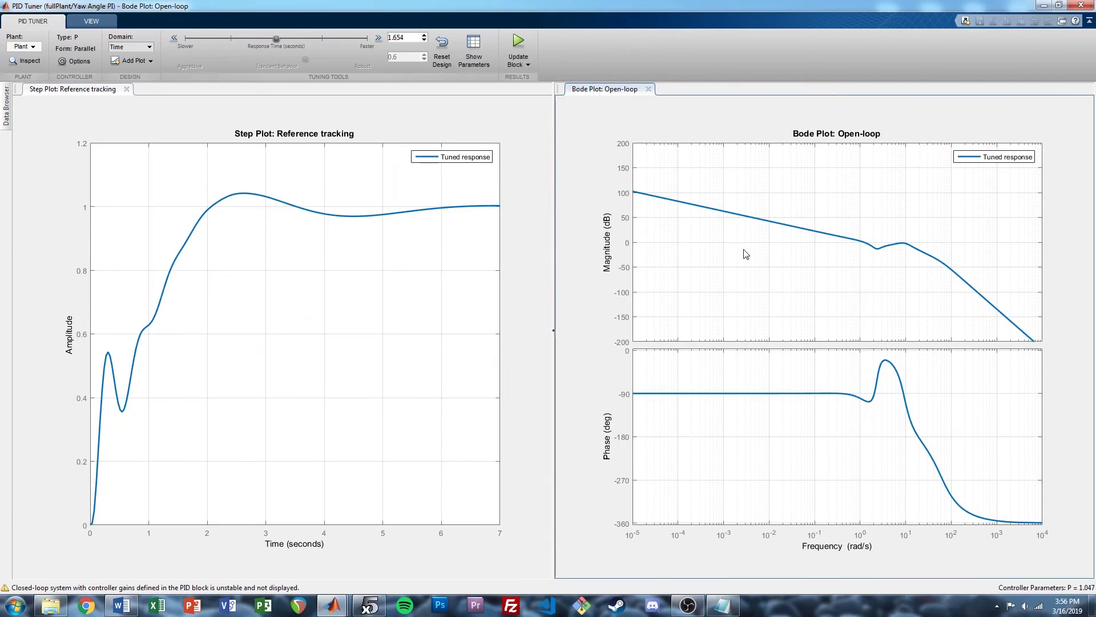
right_click(743, 252)
mouse_move(793, 307)
left_click(868, 335)
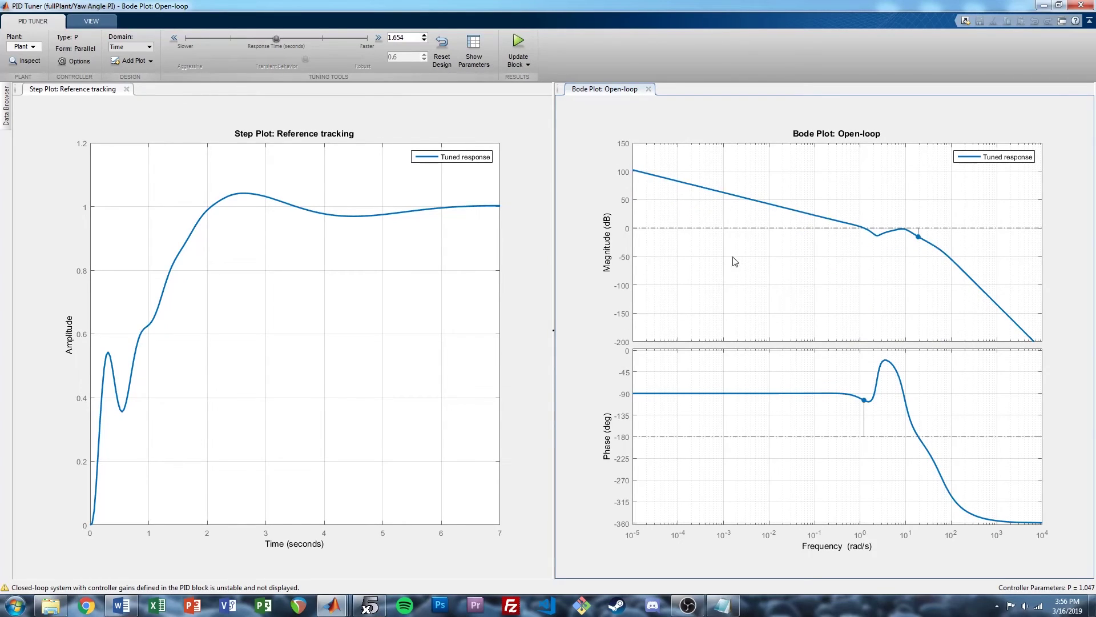
Add a controller effort step plot docked below the reference tracking plot
left_click(133, 61)
left_click(191, 137)
left_click_drag(690, 91, 251, 496)
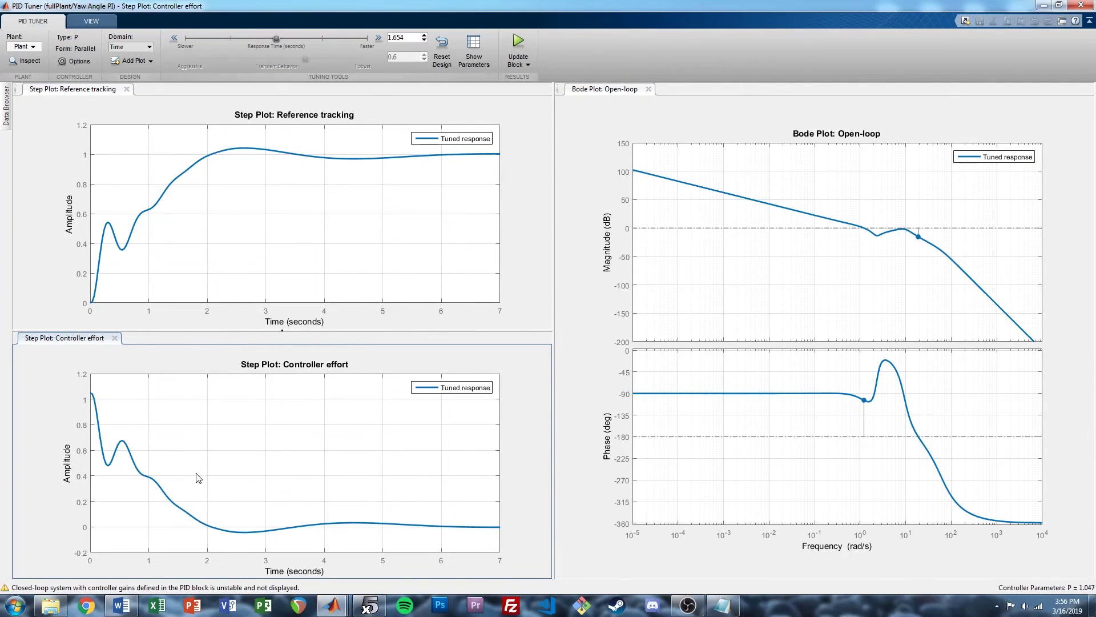
Set the yaw controller's response time to 2.391 seconds, update the Yaw Angle PI block and accept its parameters
mouse_move(276, 39)
left_mouse_down()
mouse_move(296, 40)
mouse_move(261, 39)
left_mouse_up()
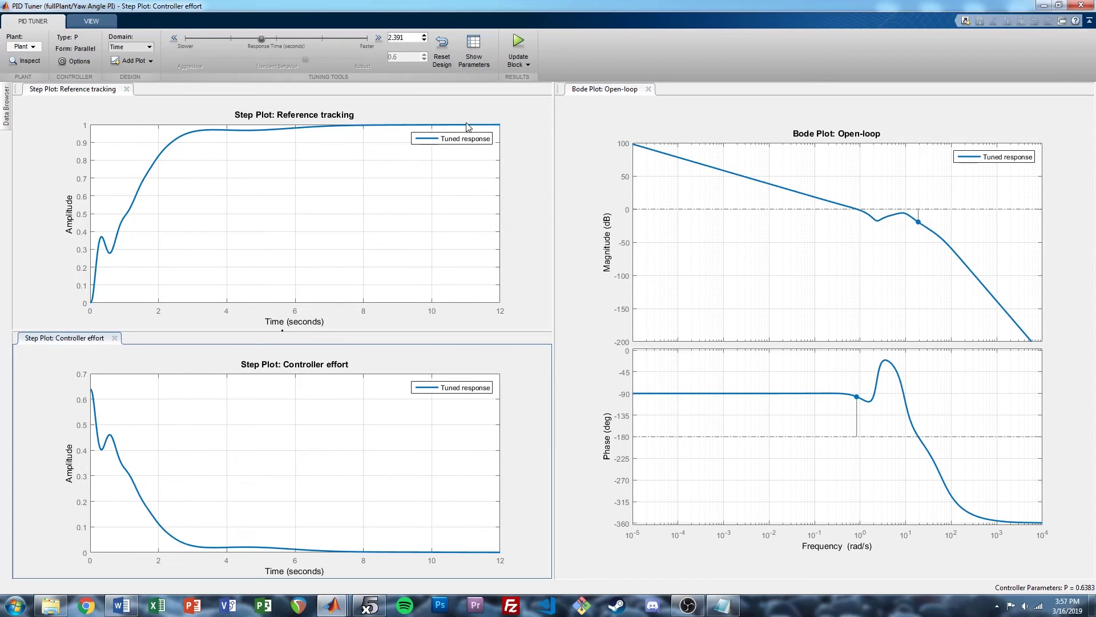
left_click(519, 45)
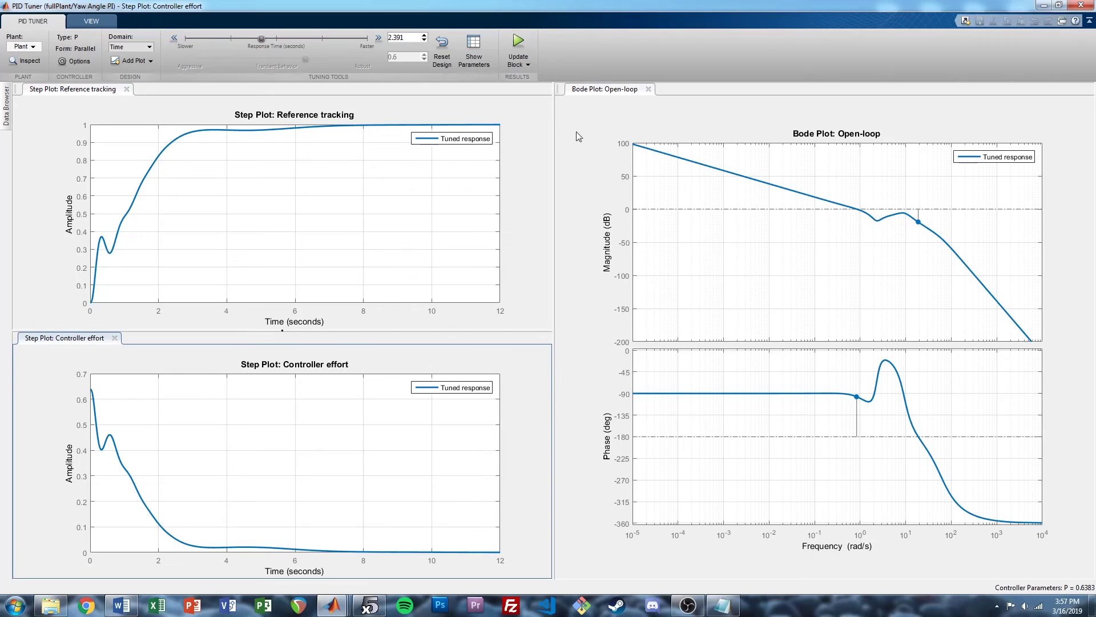
left_click(1080, 6)
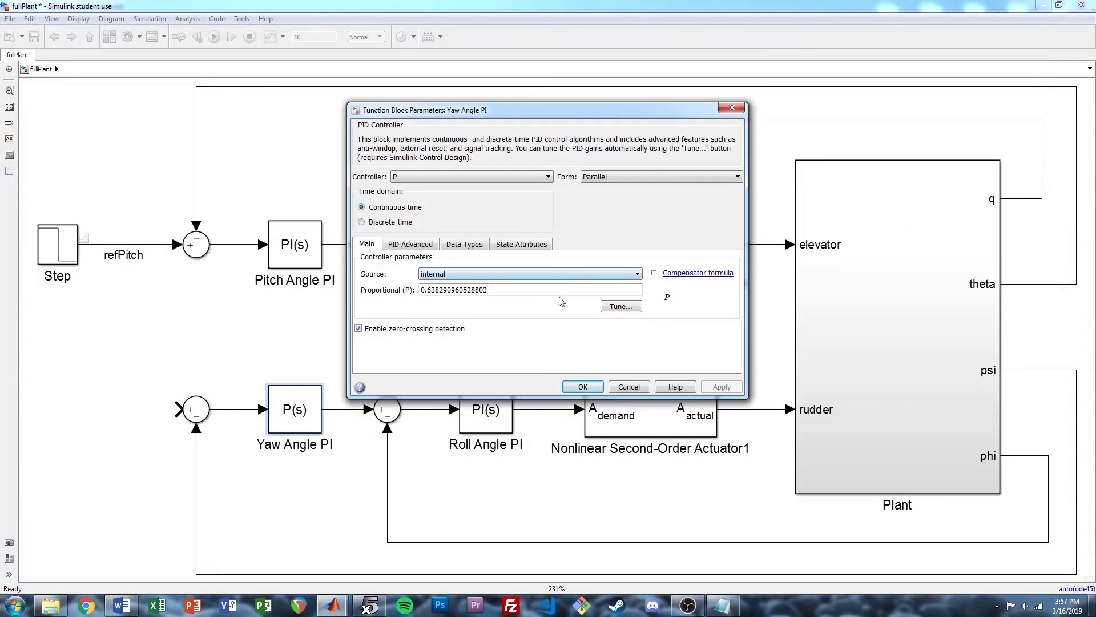
left_click(582, 386)
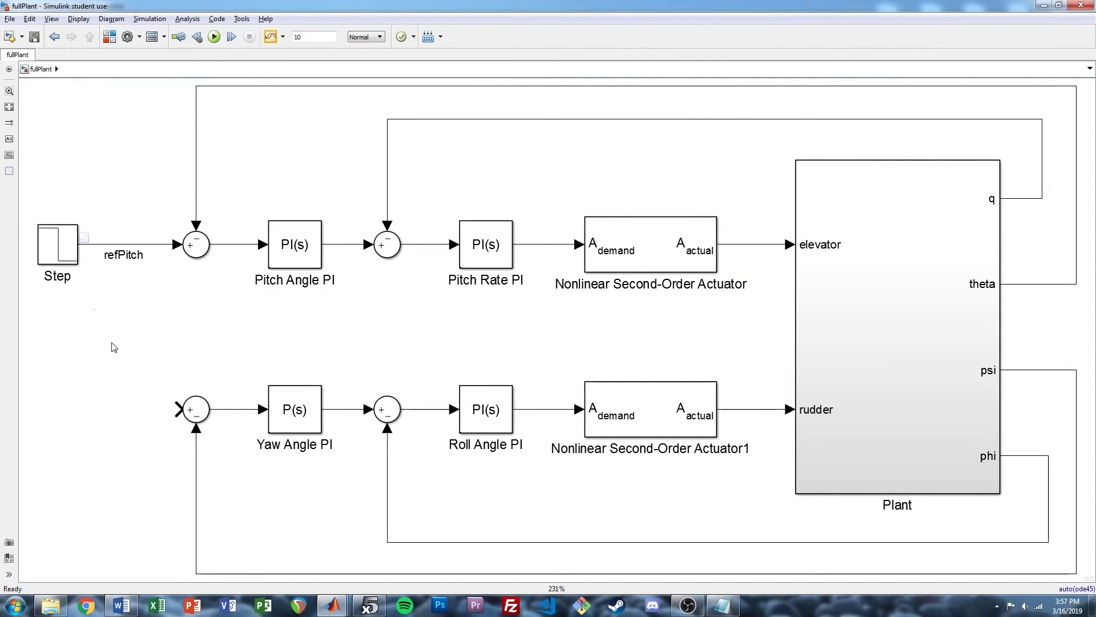
Copy the Step block to the yaw Sum block's positive input, name the signal refYaw, enable its logging and save
left_click_drag(117, 348, 185, 343)
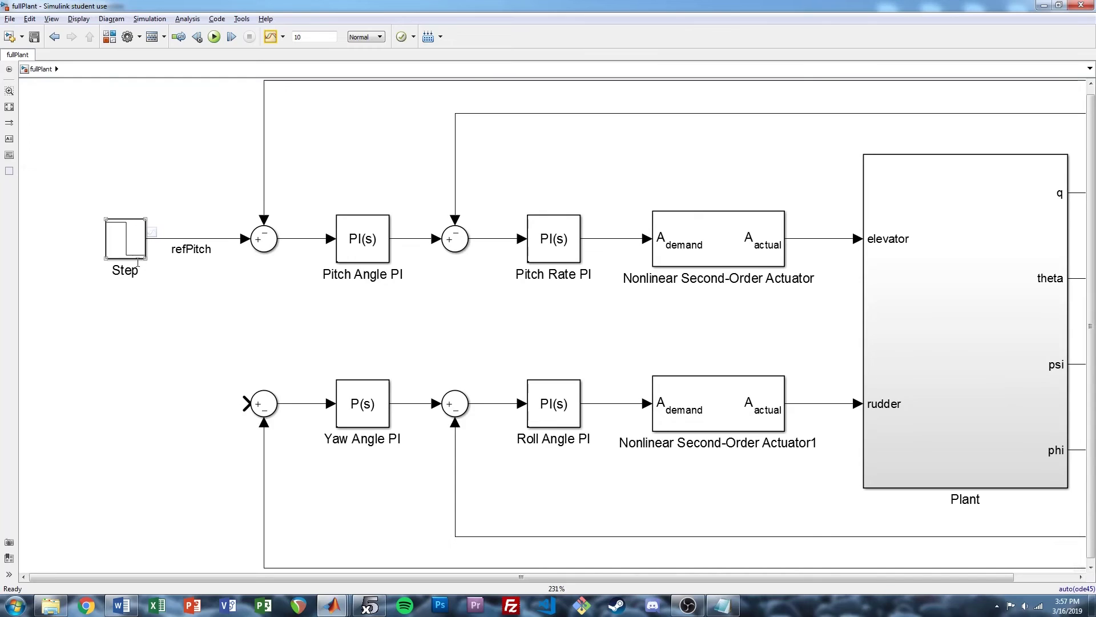
left_click(174, 368)
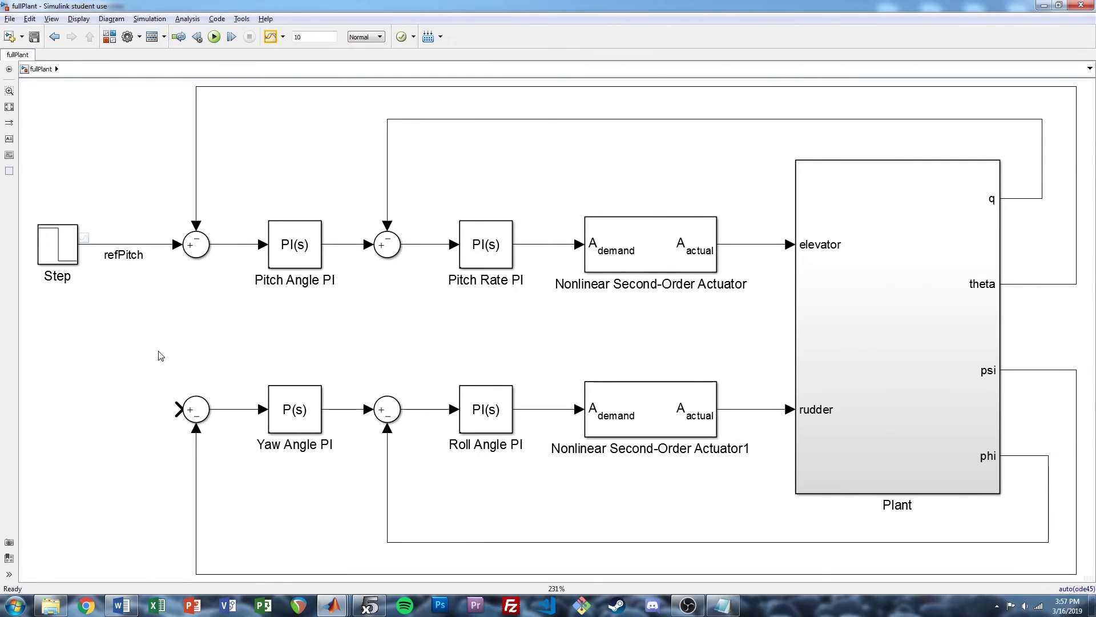
left_click(61, 257)
left_click_drag(61, 256, 174, 409)
double_click(116, 410)
type("refYaw")
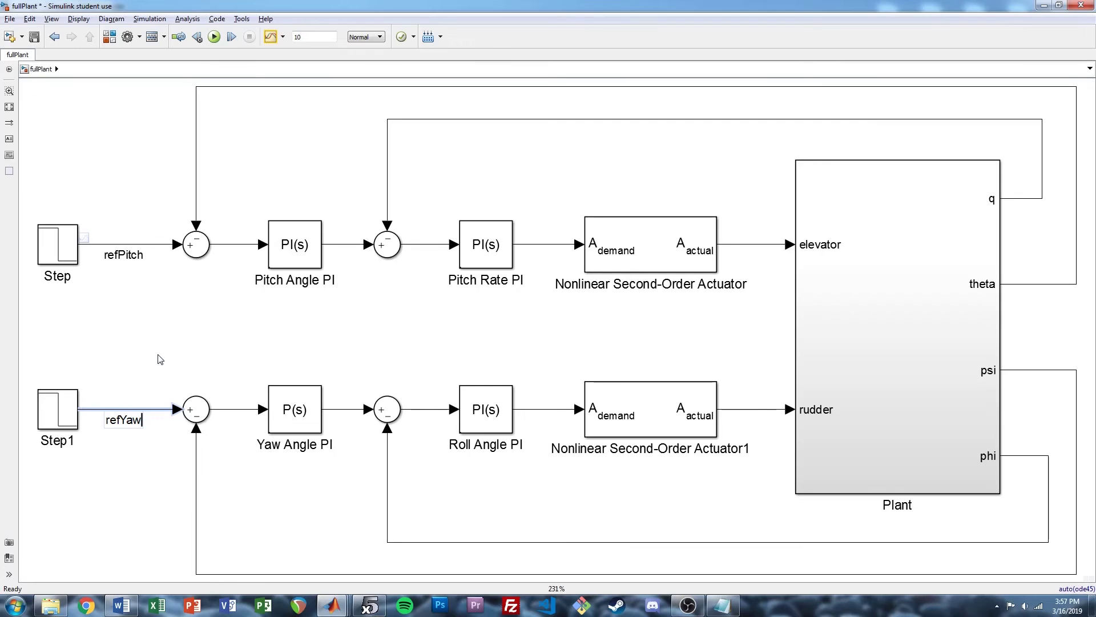
left_click(283, 37)
left_click(303, 79)
left_click(66, 403)
key("ctrl+s")
Change the final value of the refYaw Step block, save the model and run the simulation
double_click(67, 403)
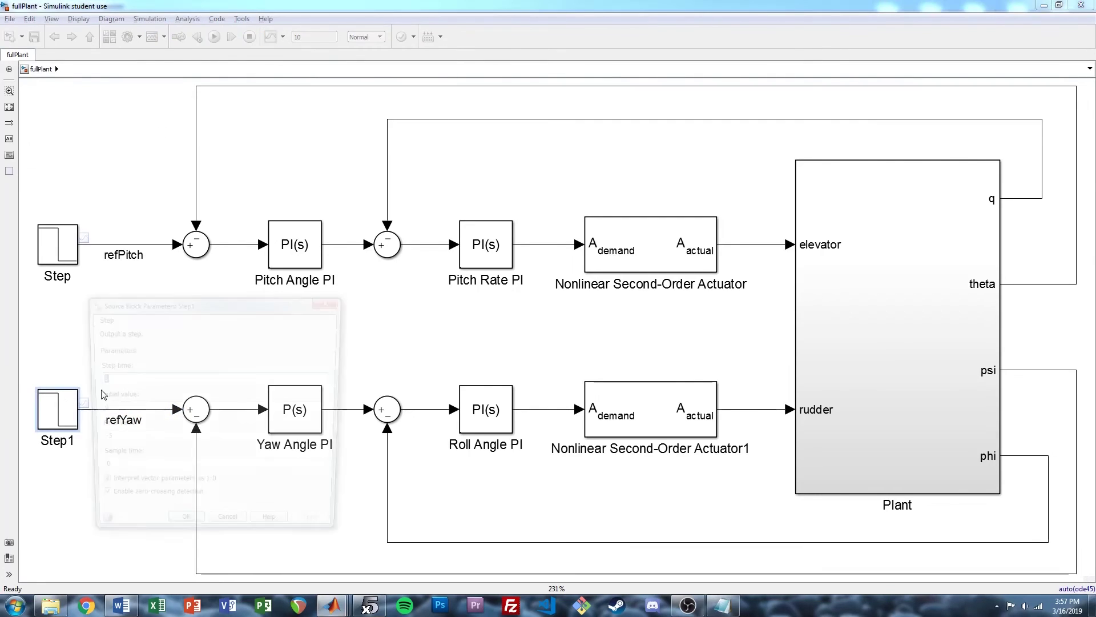
double_click(132, 441)
type("5")
key("Return")
left_click(188, 369)
key("ctrl+s")
key("ctrl+t")
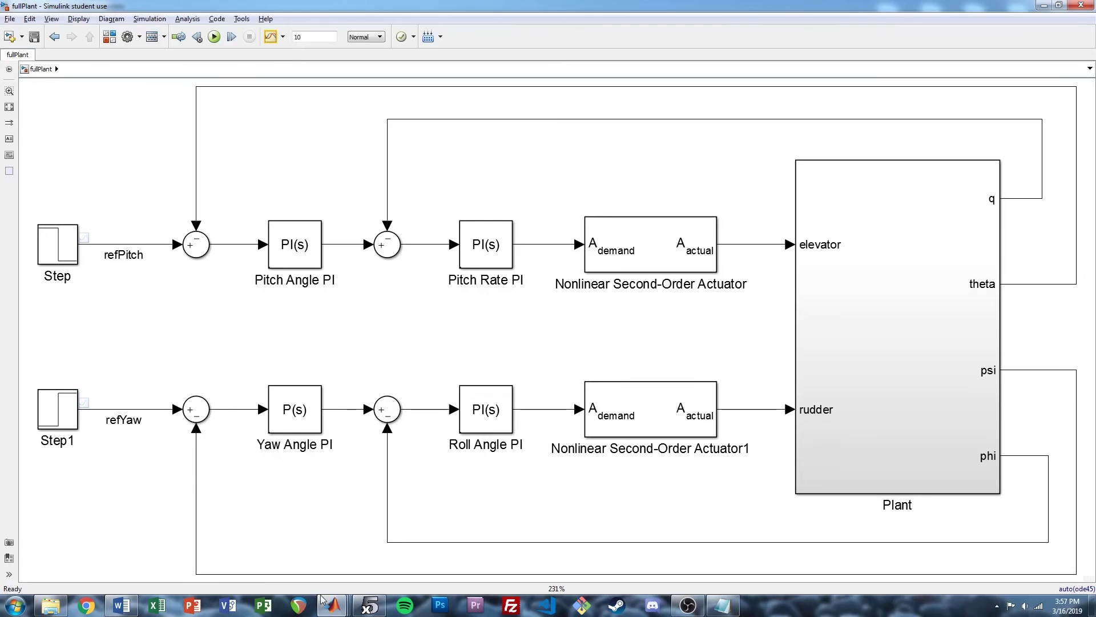
Switch to the Simulation Data Inspector and examine the lateral responses, focusing on the psi plot
mouse_move(333, 604)
left_click(473, 526)
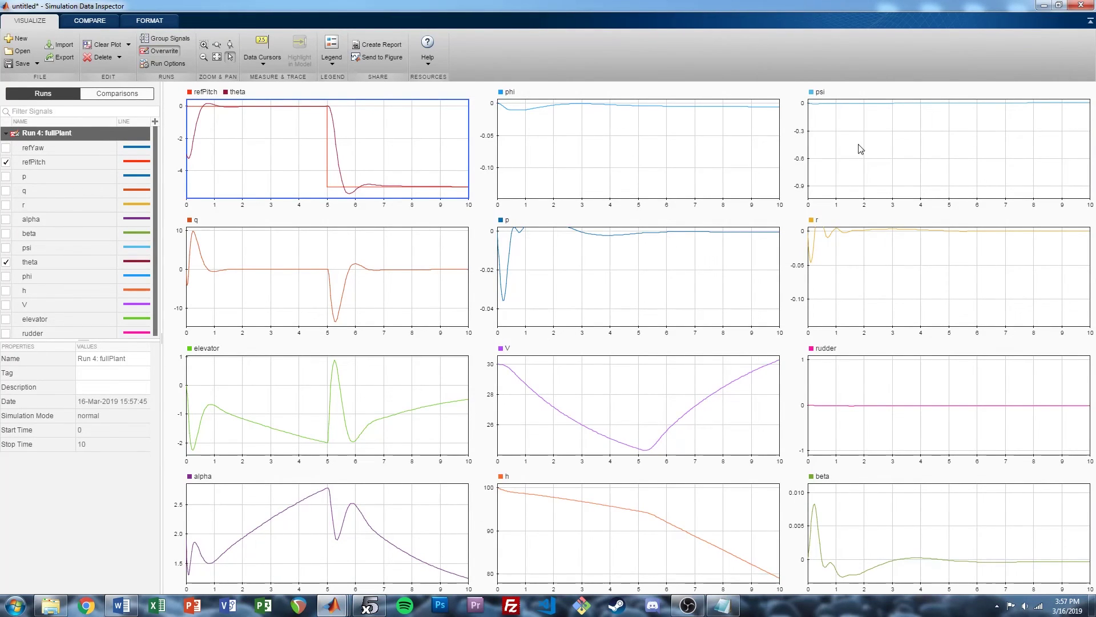
left_click(894, 134)
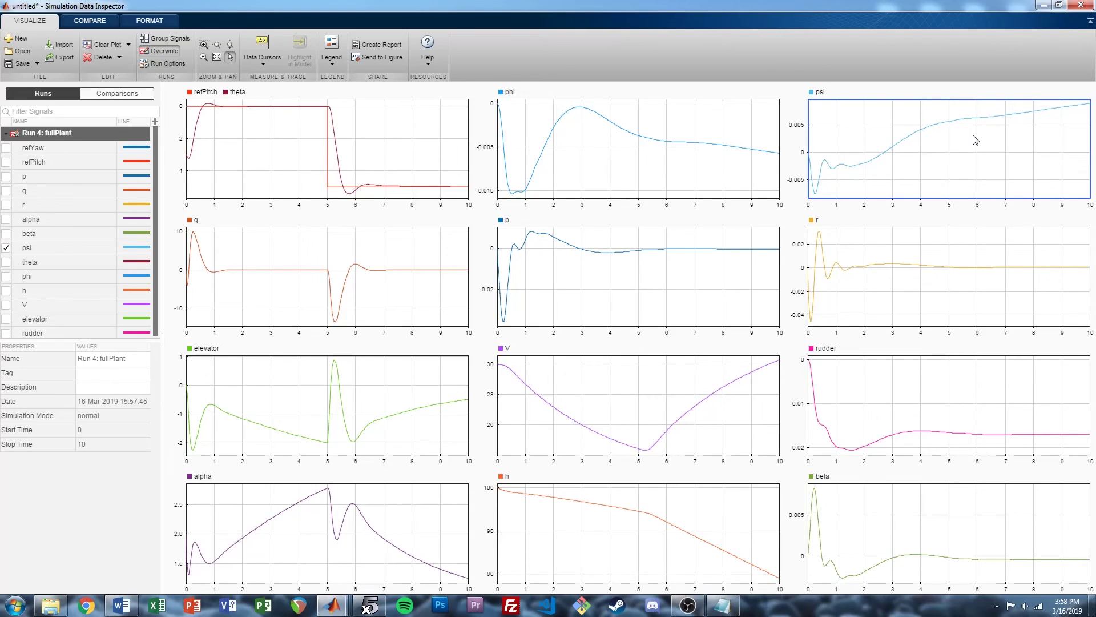
Back in the fullPlant model, set the refYaw Step block's step time to 10 and final value to 10, and save
key("alt+Tab")
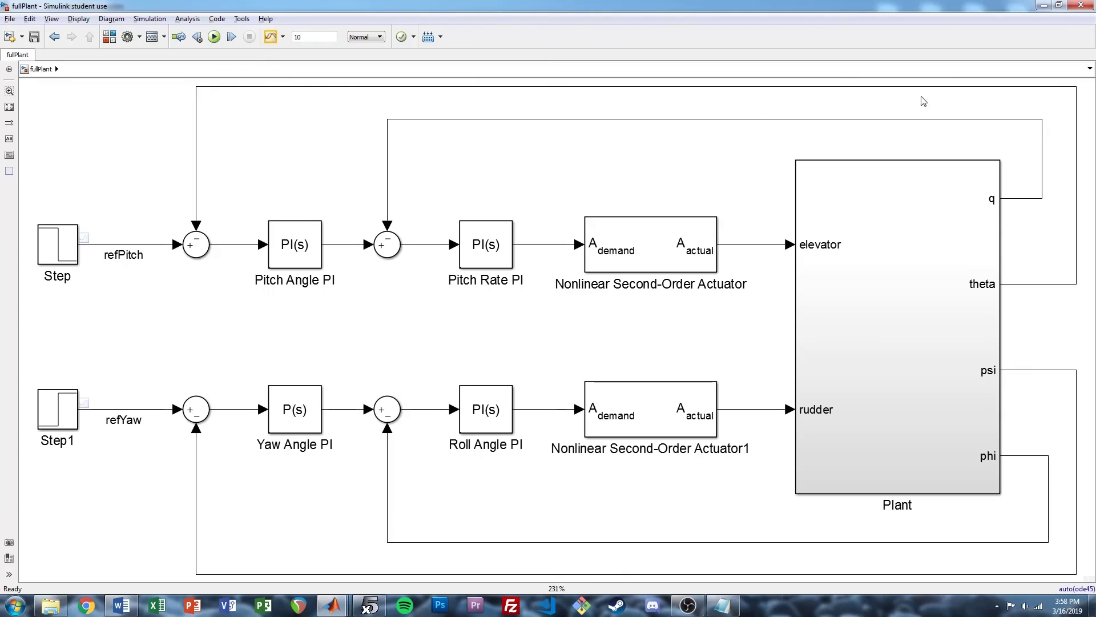
double_click(57, 408)
type("10")
key("Tab")
key("Tab")
type("10")
key("Return")
left_click(164, 374)
key("ctrl+s")
Set the simulation stop time to 15, save and run the model, and add refYaw to the psi plot
left_click(314, 36)
type("15")
key("Return")
key("ctrl+s")
key("ctrl+t")
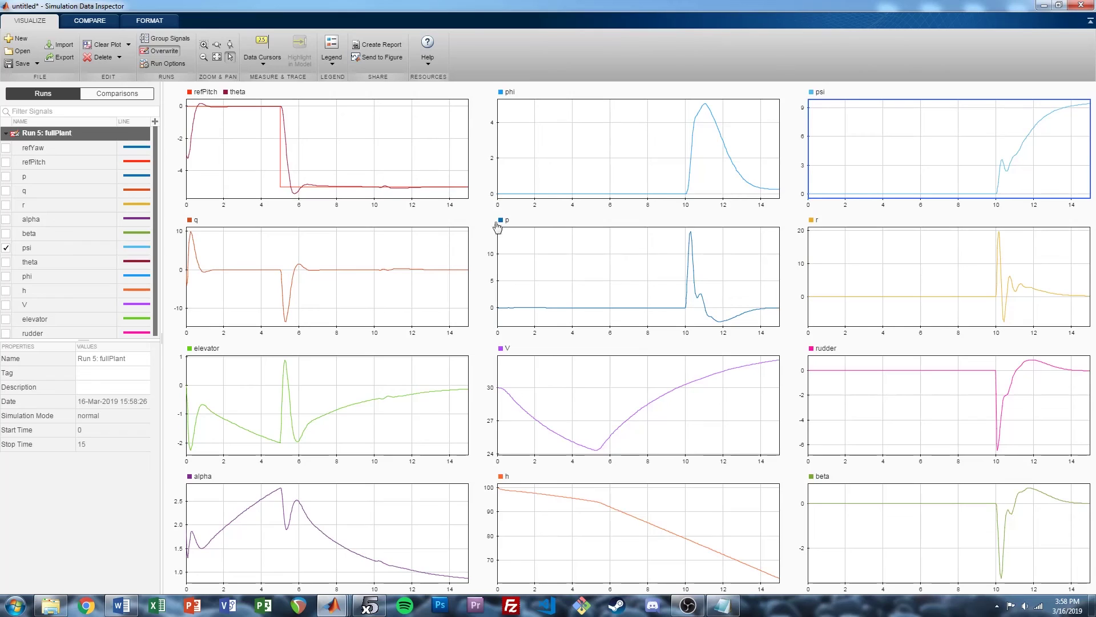
left_click(5, 149)
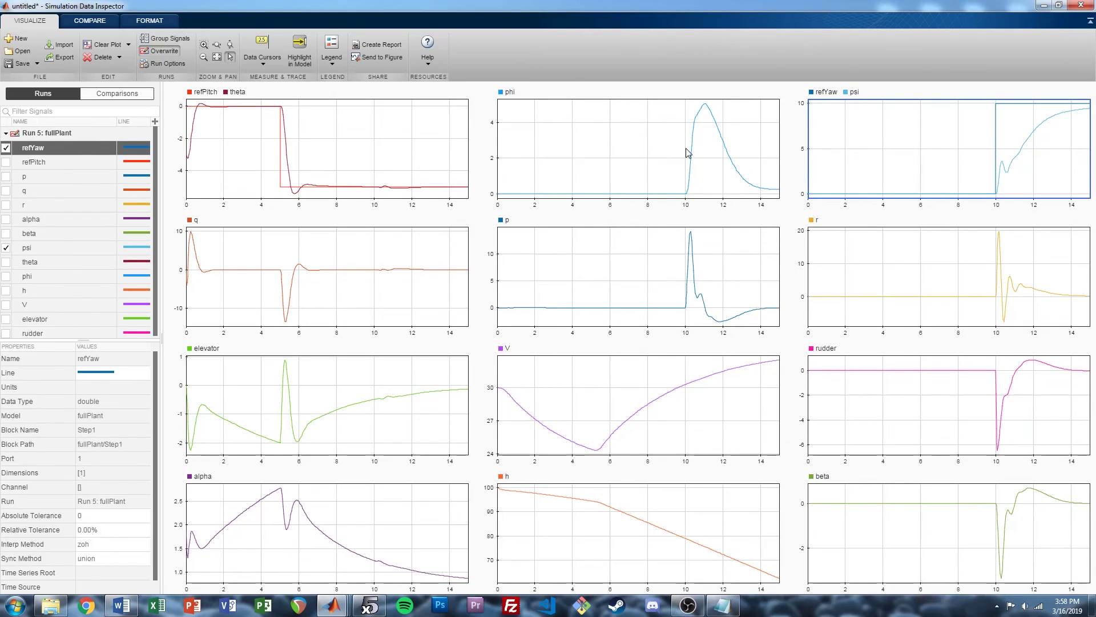
Extend the simulation stop time to 20, rerun the model and review the refYaw and psi plot
key("alt+Tab")
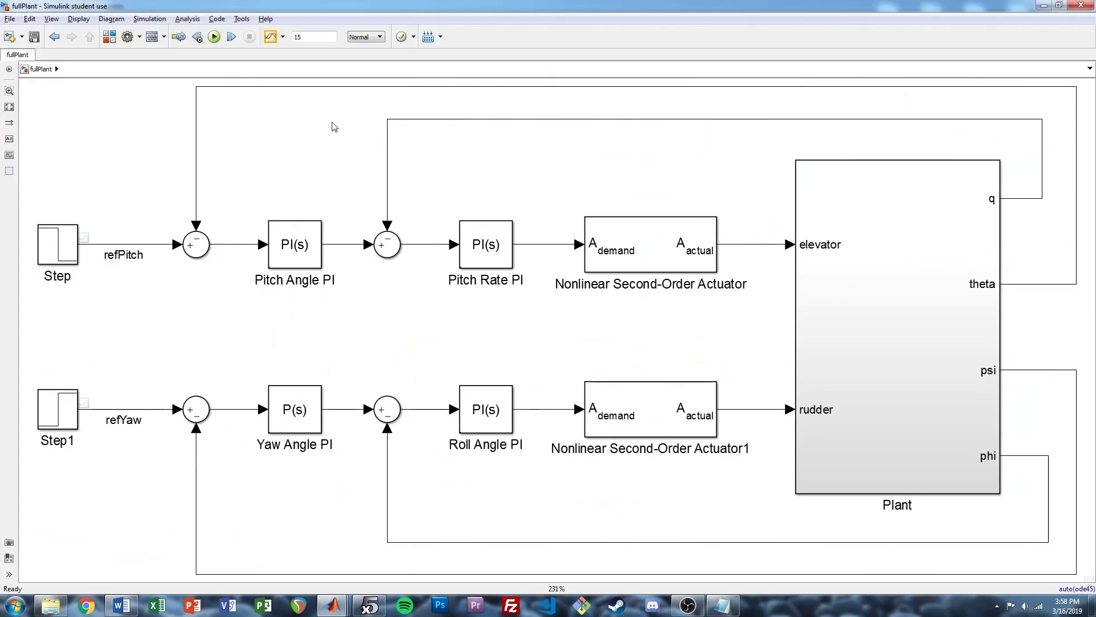
type("20")
key("ctrl+t")
key("alt+Tab")
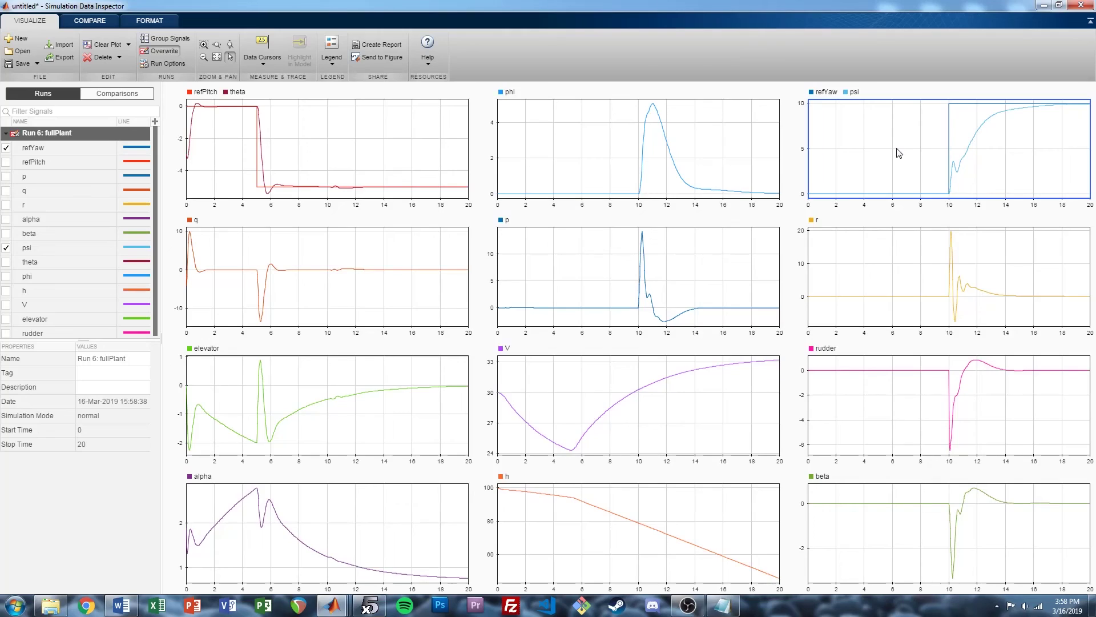